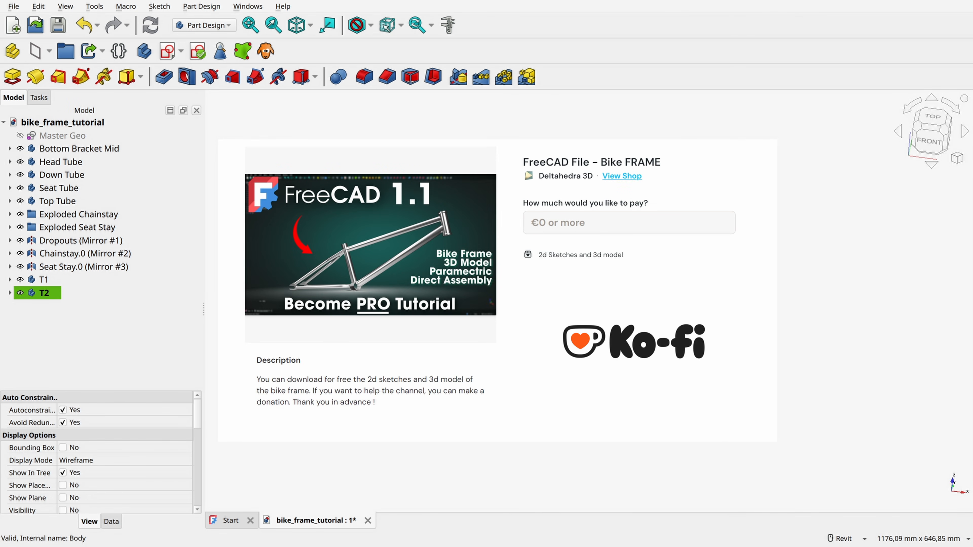
click(581, 226)
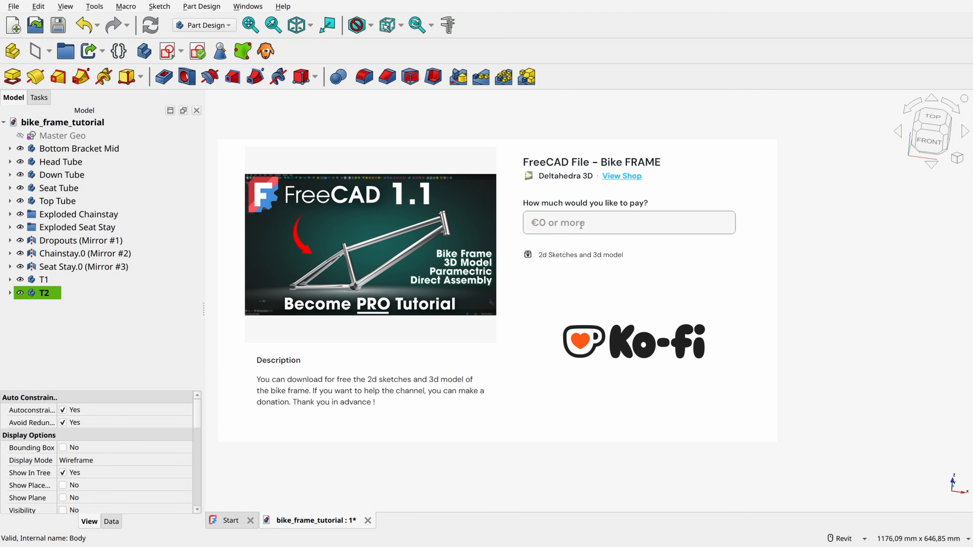
text(0)
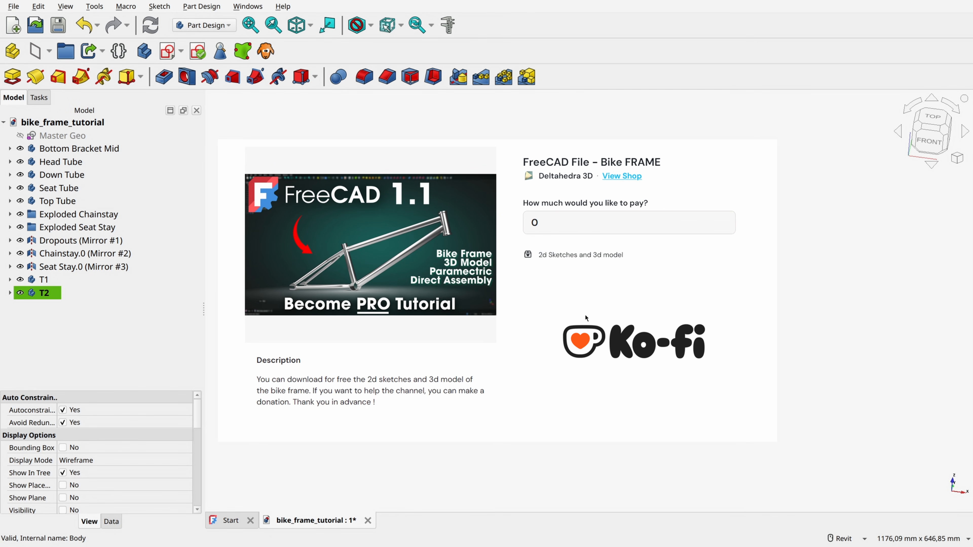
double_click(551, 228)
text(6.99)
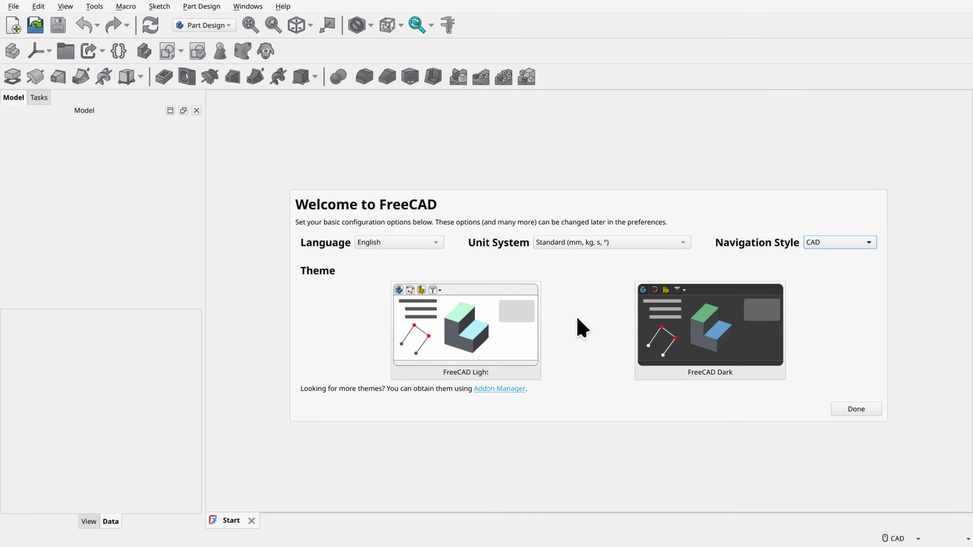
Step: Set the navigation style to Revit and finish the first-start setup
click(837, 244)
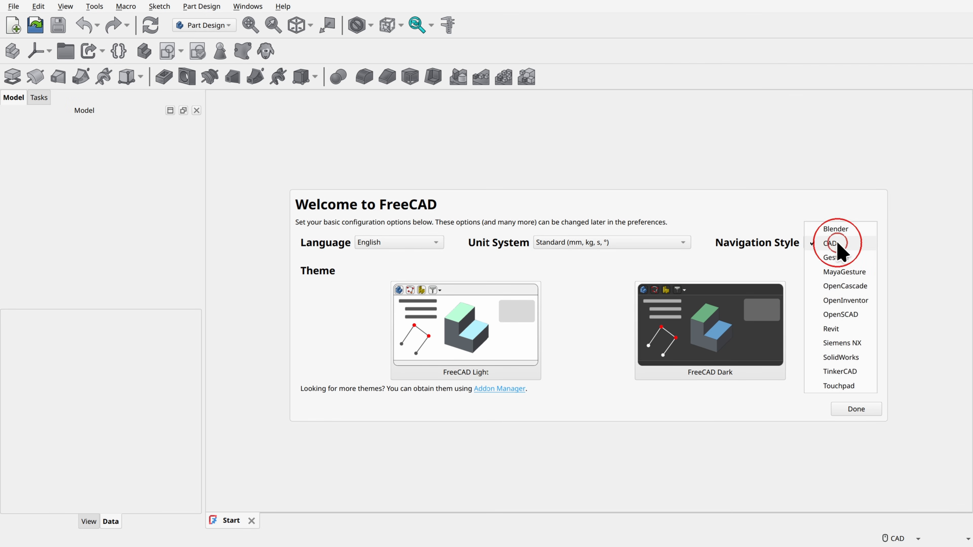
click(838, 329)
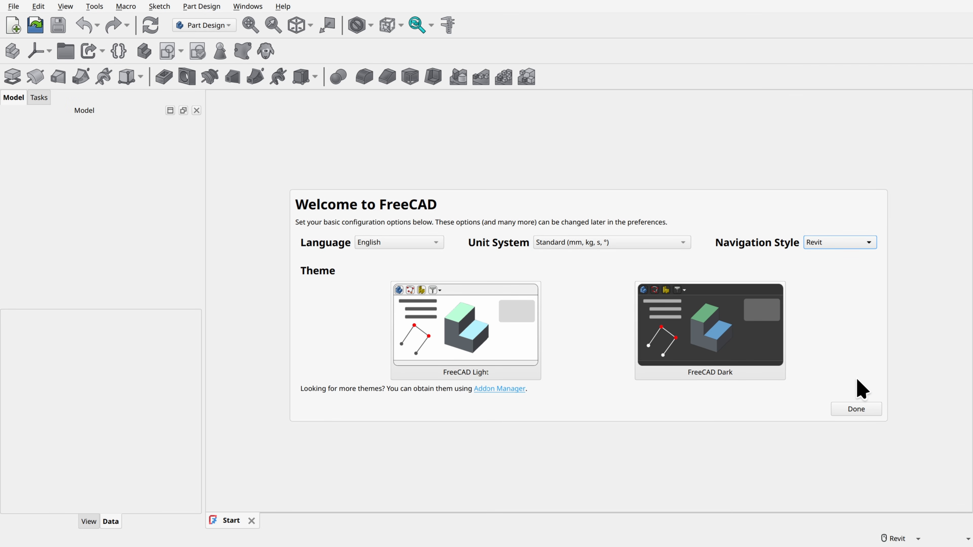
click(853, 410)
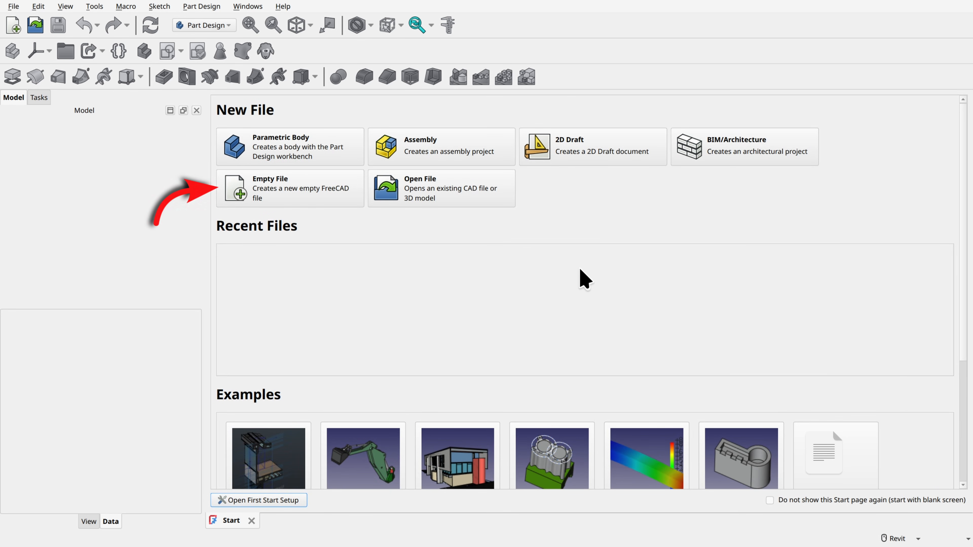
Step: Create an empty file and switch to the Sketcher workbench
click(274, 188)
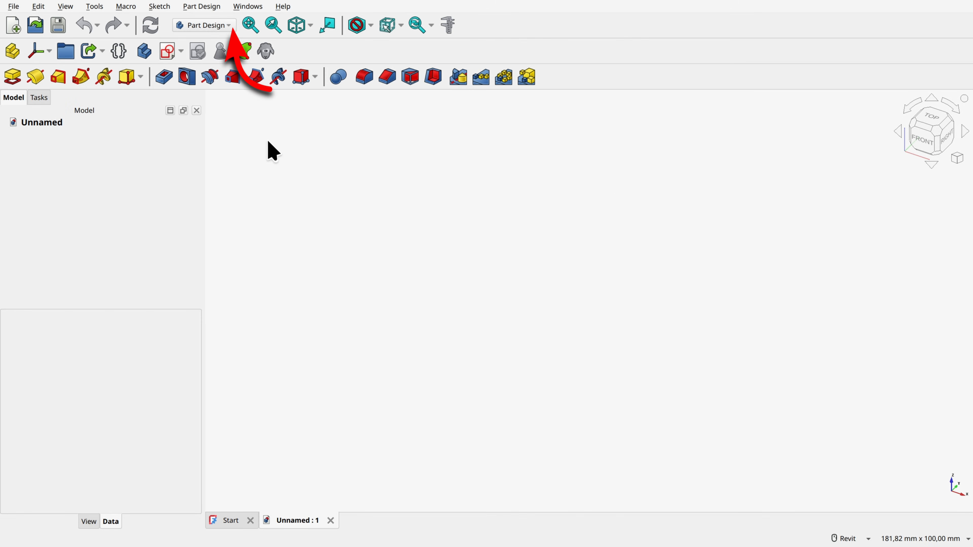
click(203, 26)
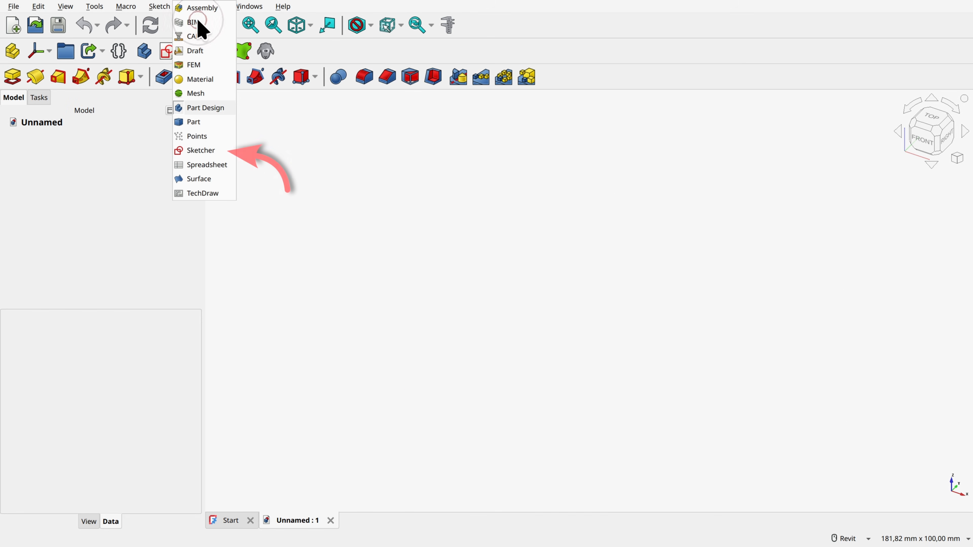
click(200, 150)
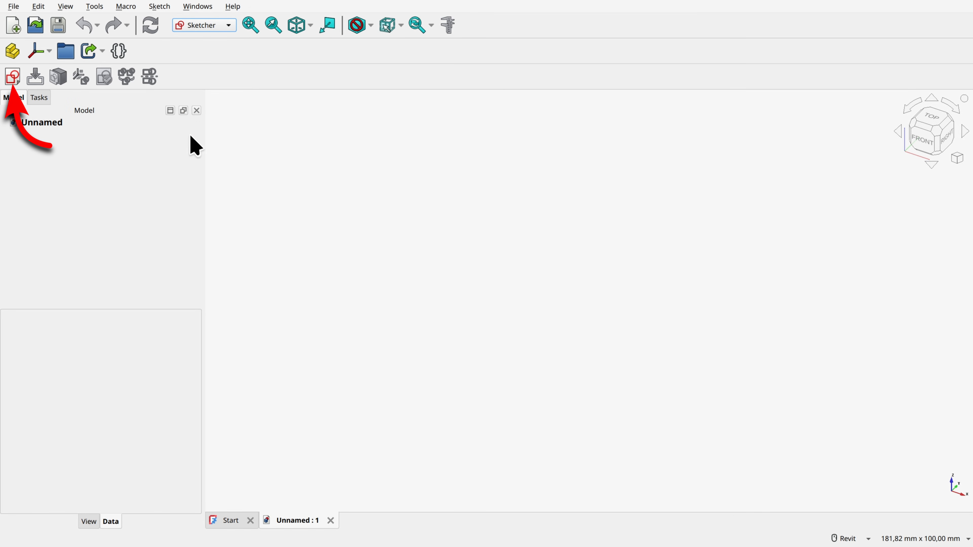
Step: Create a new sketch on the XZ-plane
click(13, 77)
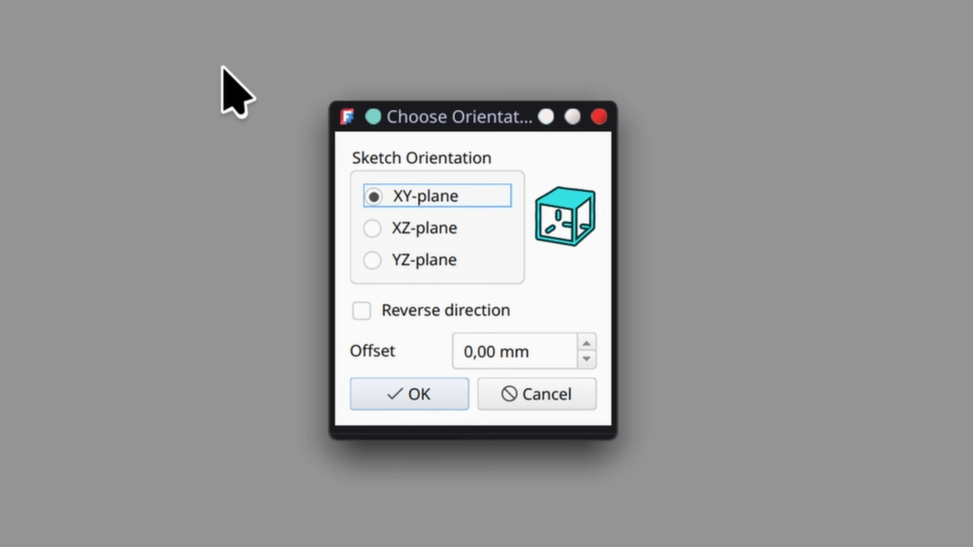
click(411, 227)
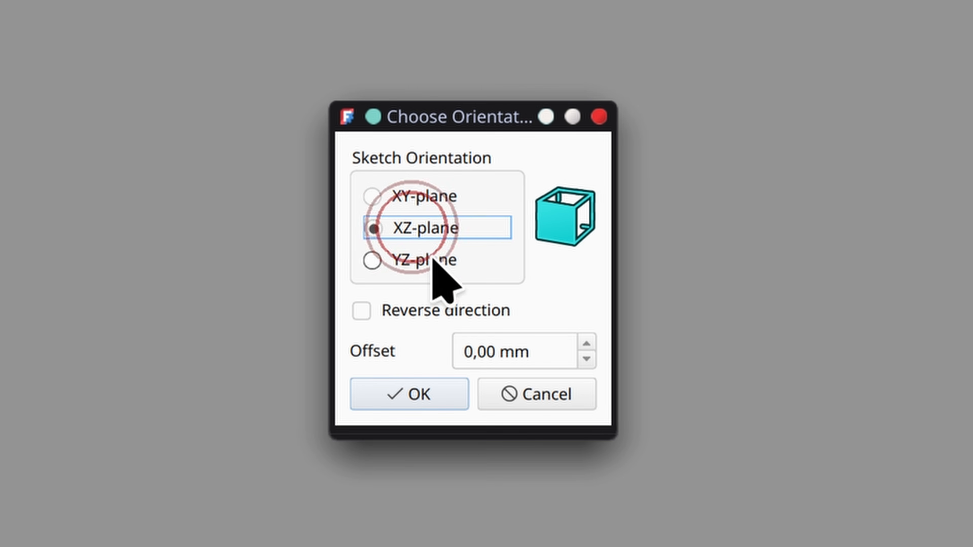
click(443, 393)
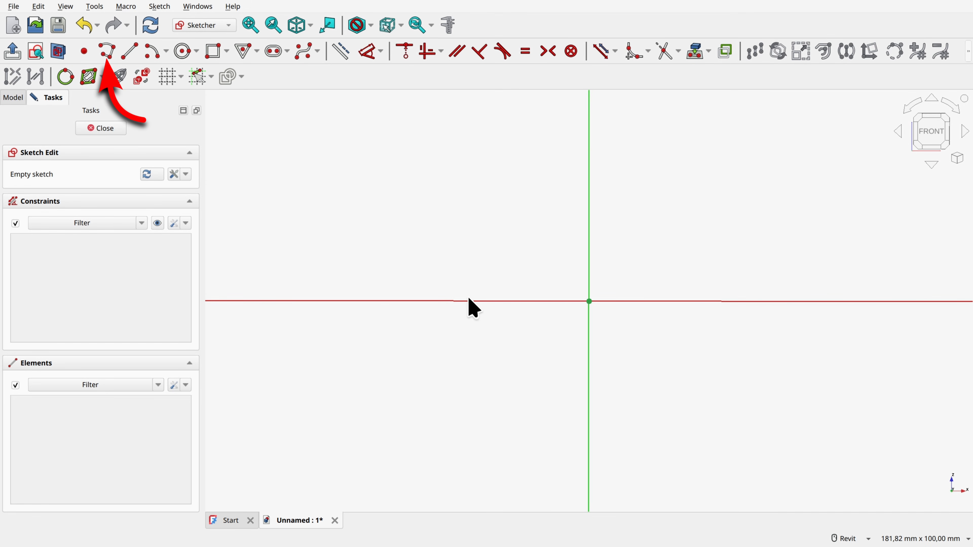
Step: Start a polyline at the origin with a first segment about 199 mm long at about 108°, leaning up and left
click(106, 51)
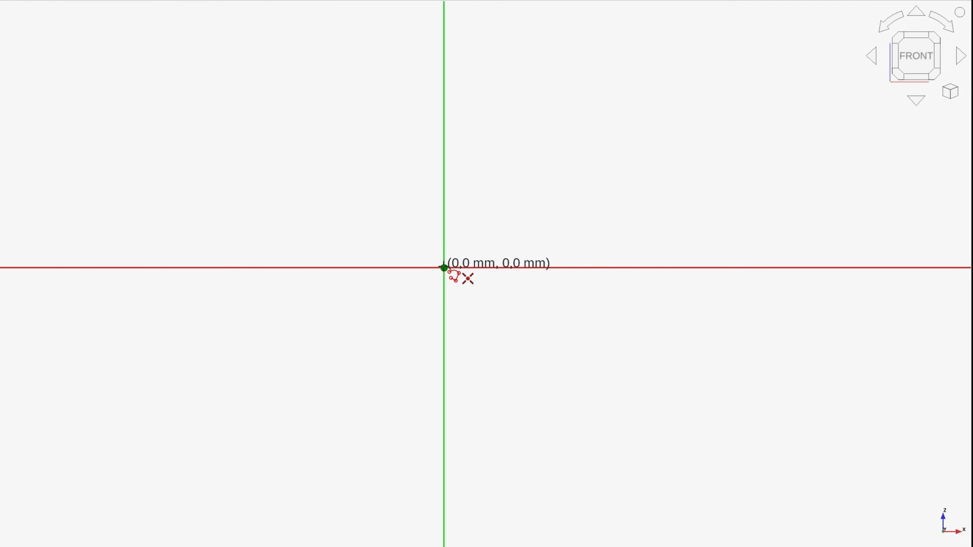
click(444, 267)
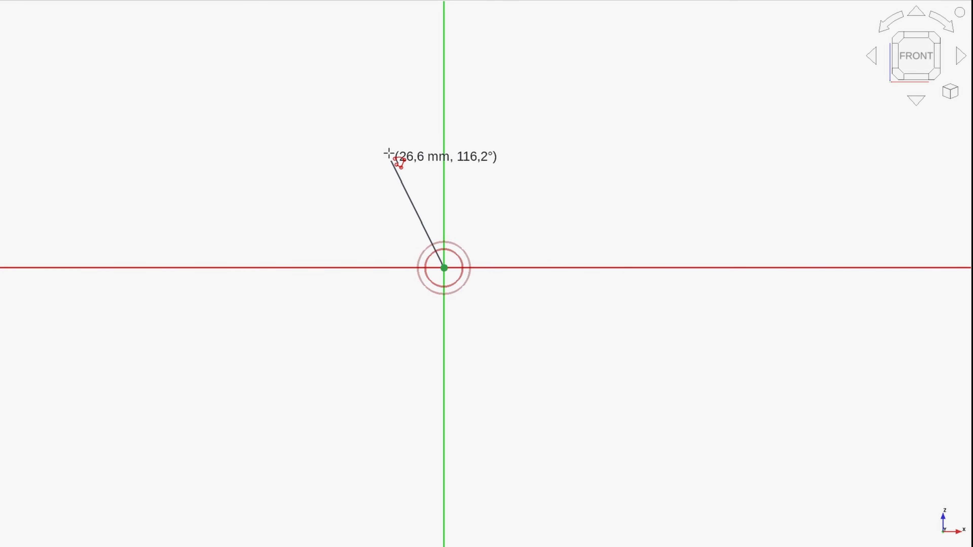
scroll(387, 104, down, 3)
middle_drag(379, 65, 376, 286)
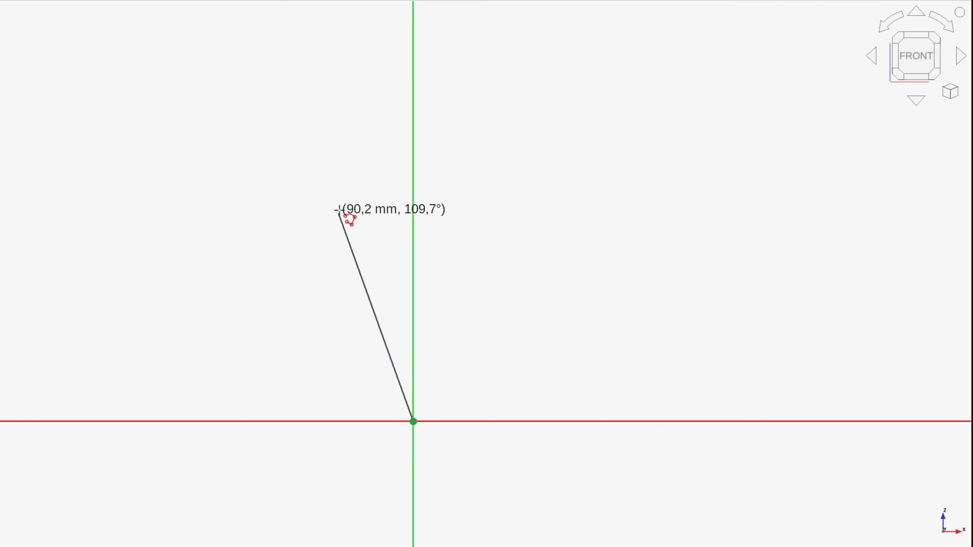
scroll(337, 180, down, 2)
scroll(308, 119, down, 1)
scroll(309, 119, down, 3)
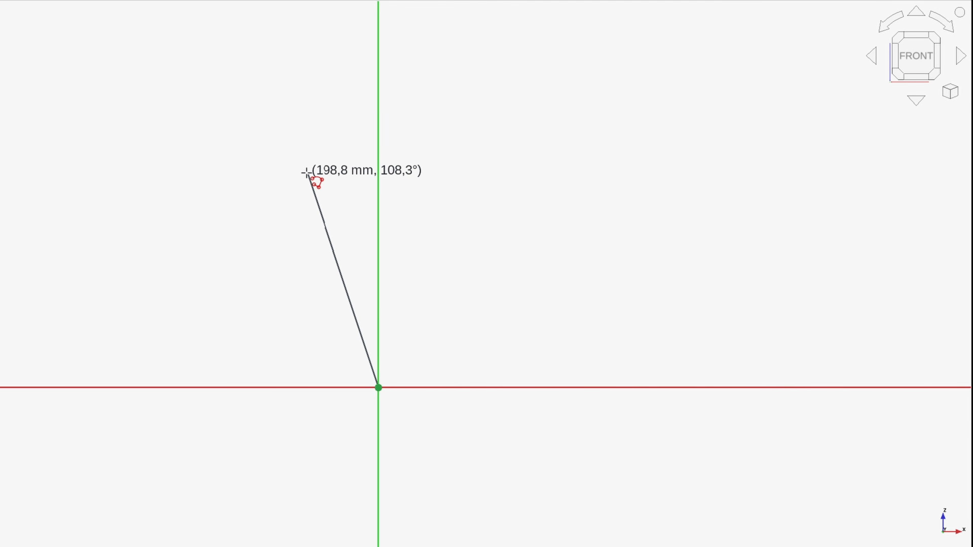
click(307, 173)
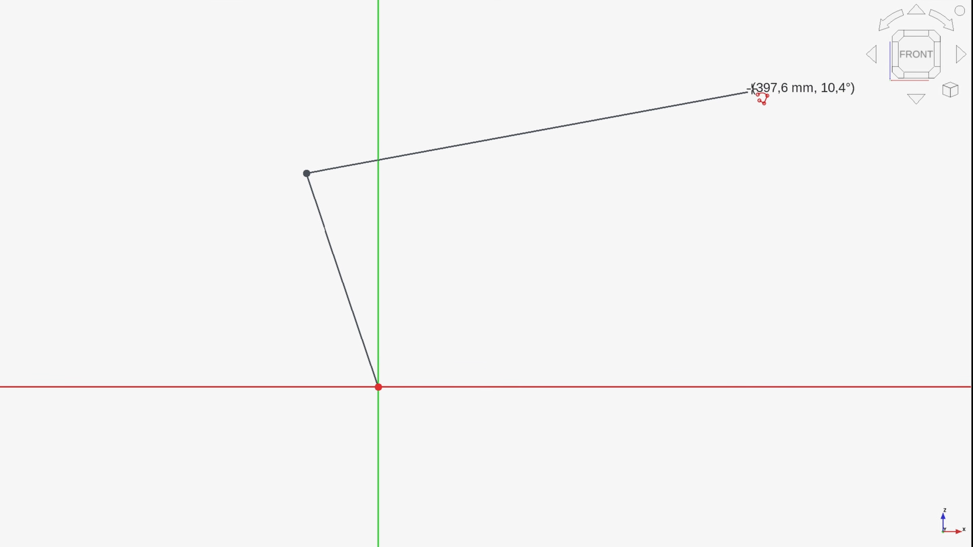
Step: Continue the polyline with a top segment about 550 mm long and a short downward segment, closing it at the origin with a 560 mm segment
scroll(814, 81, down, 1)
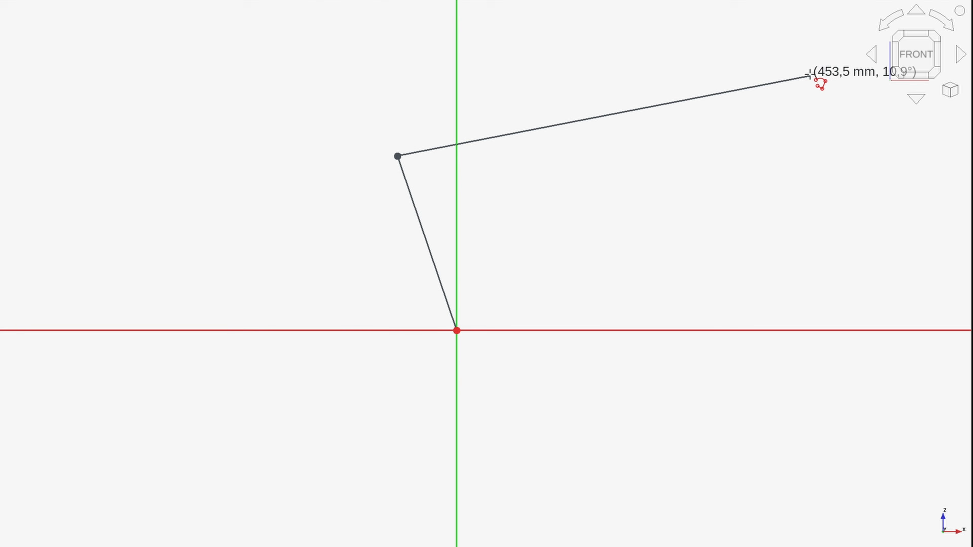
middle_drag(811, 77, 676, 145)
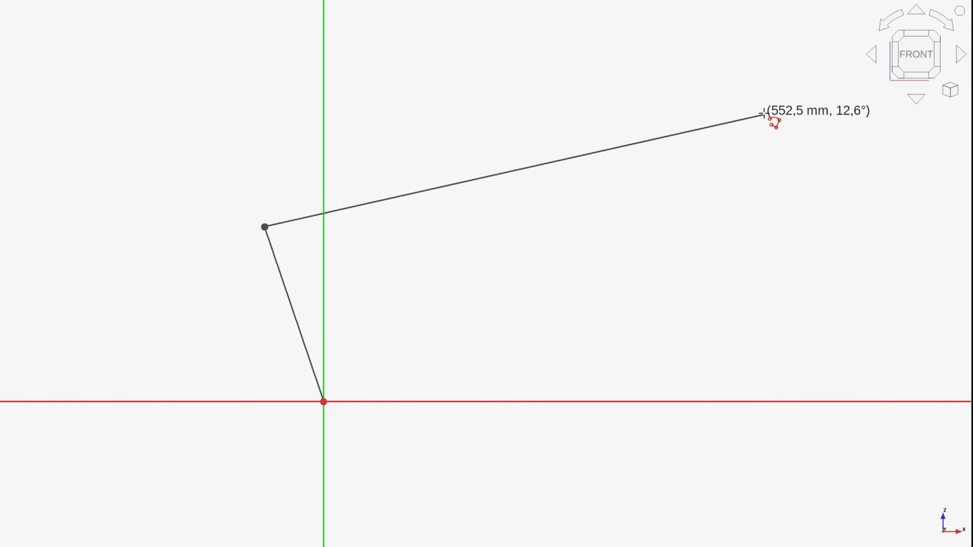
click(761, 115)
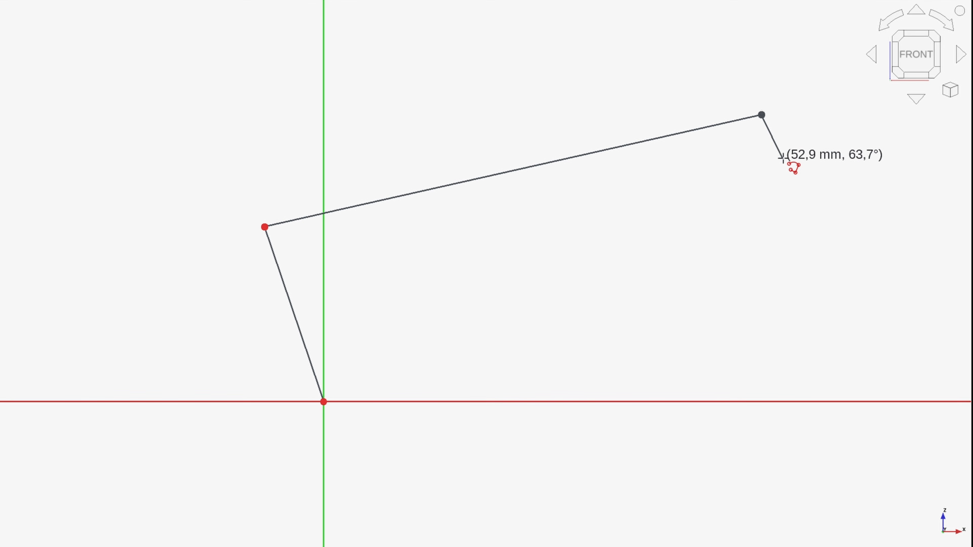
click(783, 166)
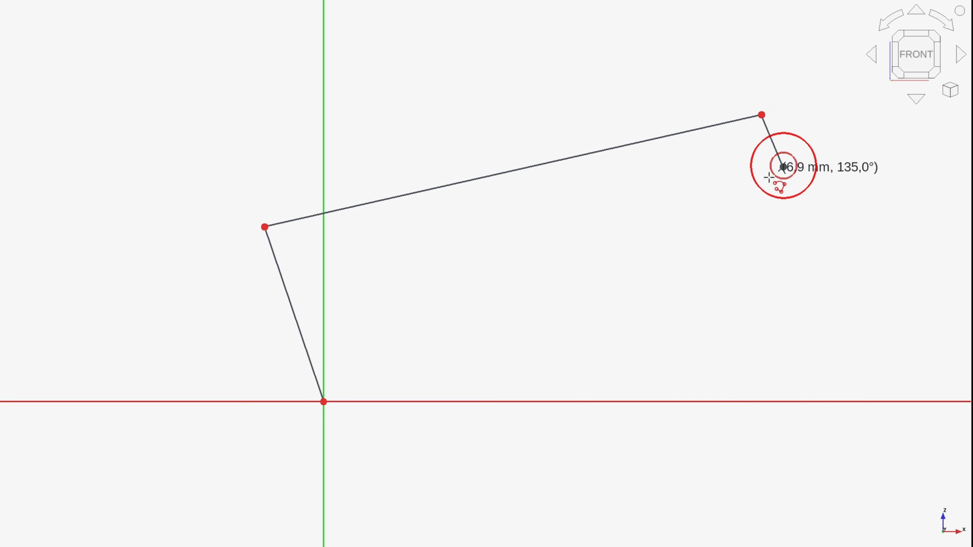
click(323, 401)
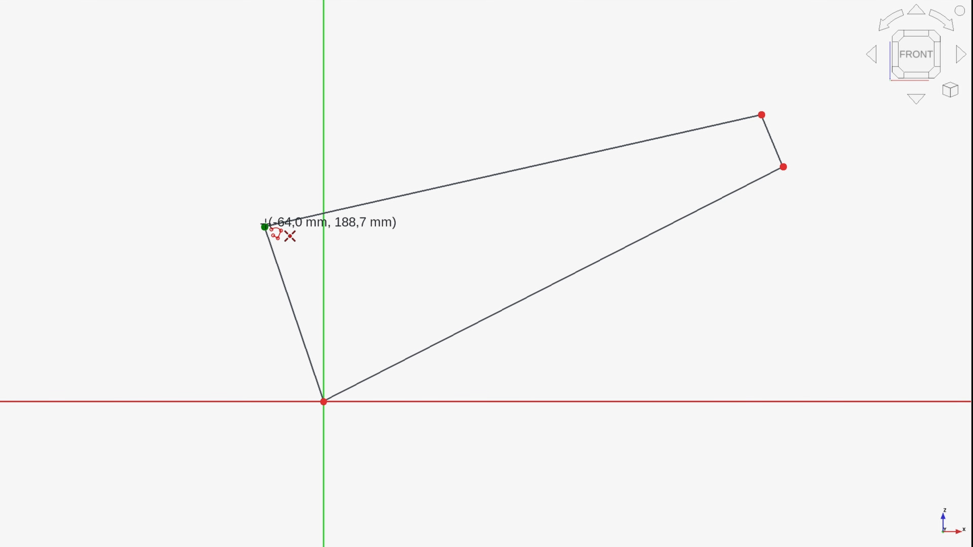
Step: Sketch the rear triangle from the upper-left vertex to a point slightly below the horizontal axis and back to the origin, its lower side about 337 mm
click(265, 227)
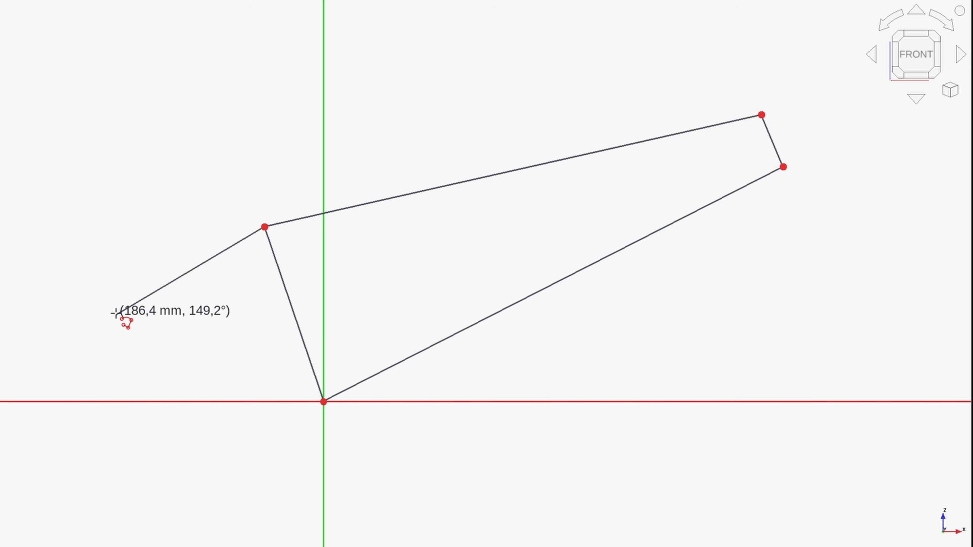
click(11, 417)
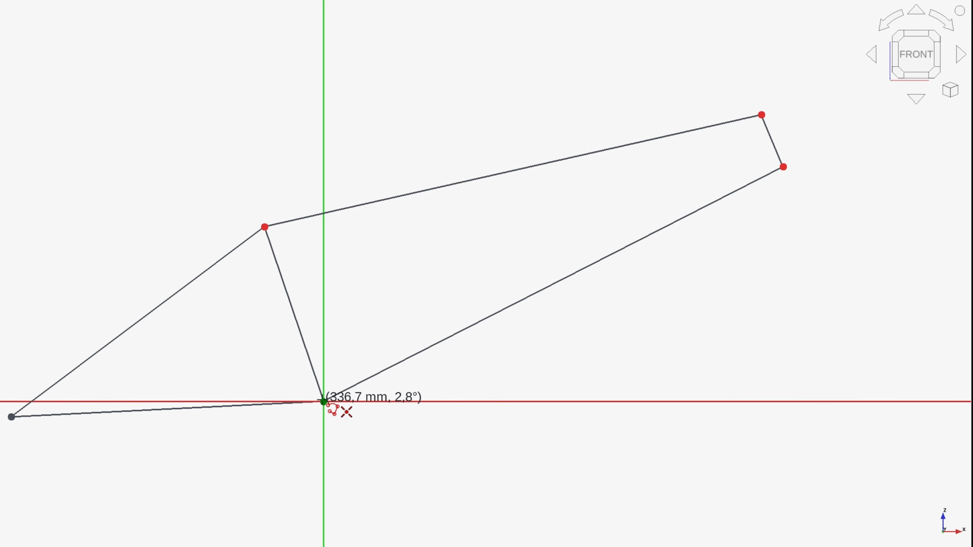
click(323, 402)
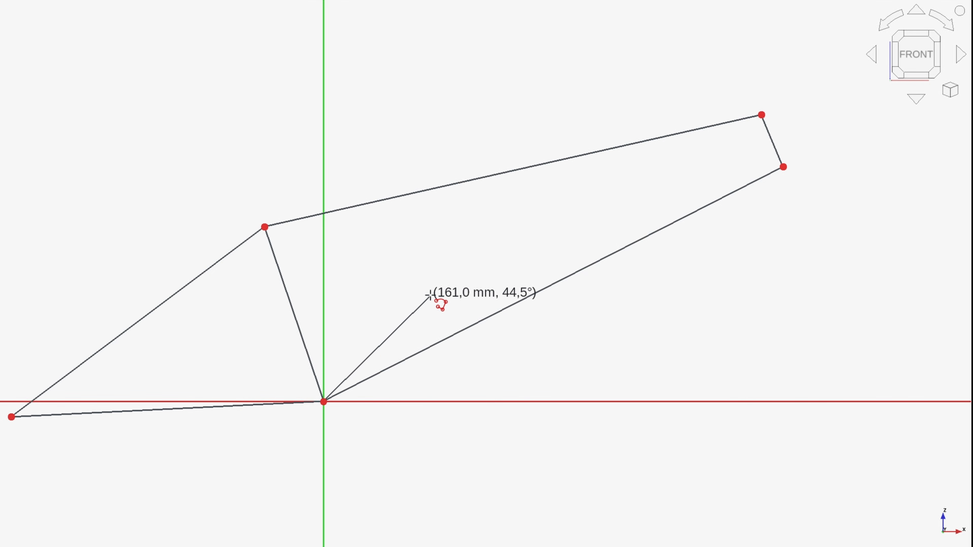
right_click(421, 288)
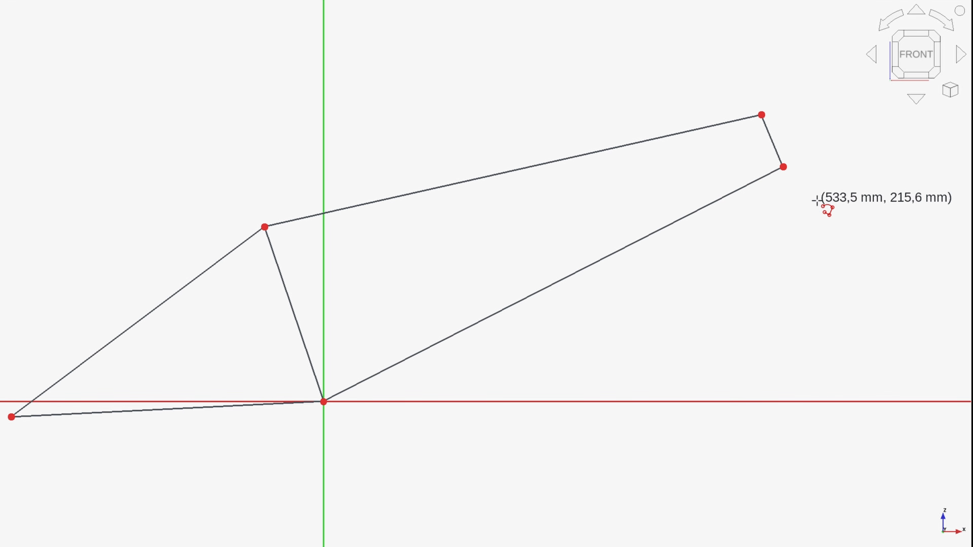
Step: Sketch a two-segment fork line from the lower front vertex, first about 40 mm at 71°, ending just below the horizontal axis
click(783, 167)
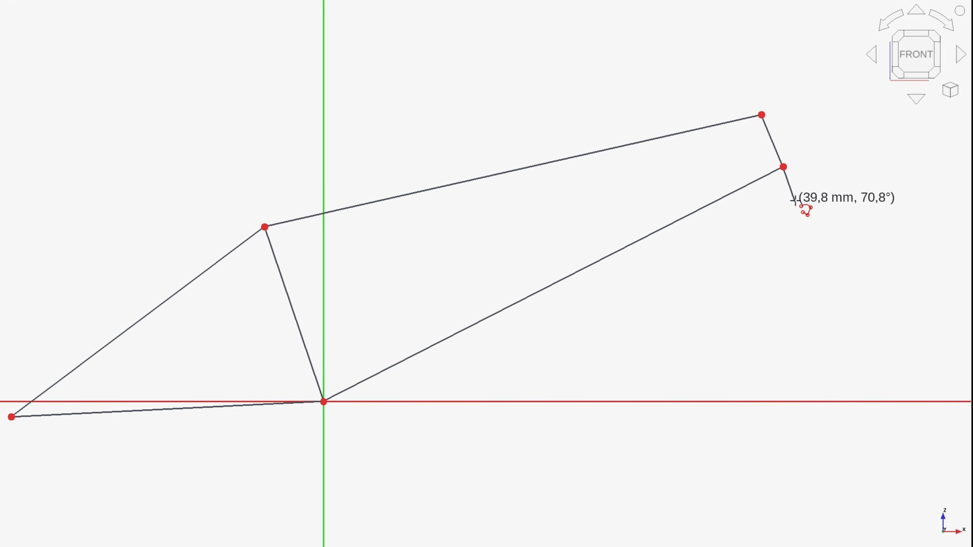
click(795, 202)
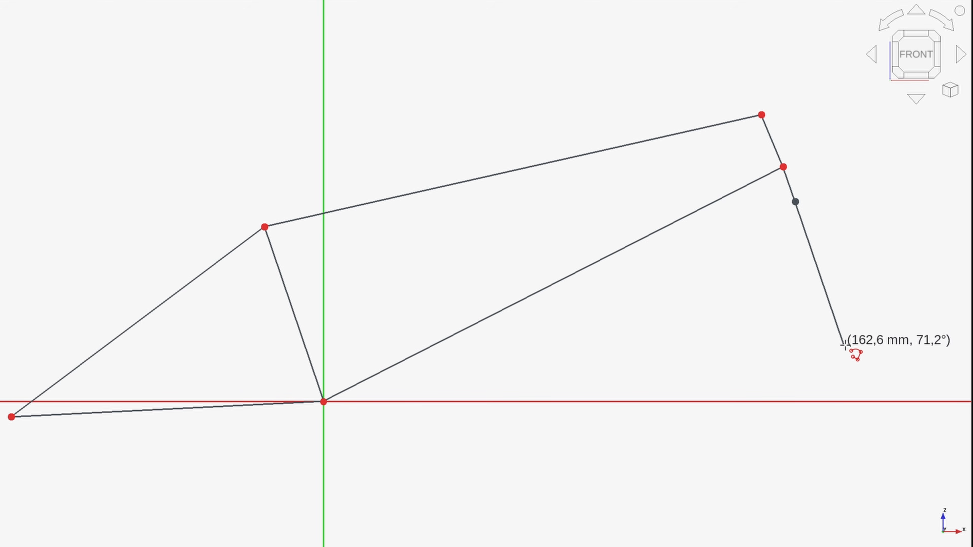
click(872, 414)
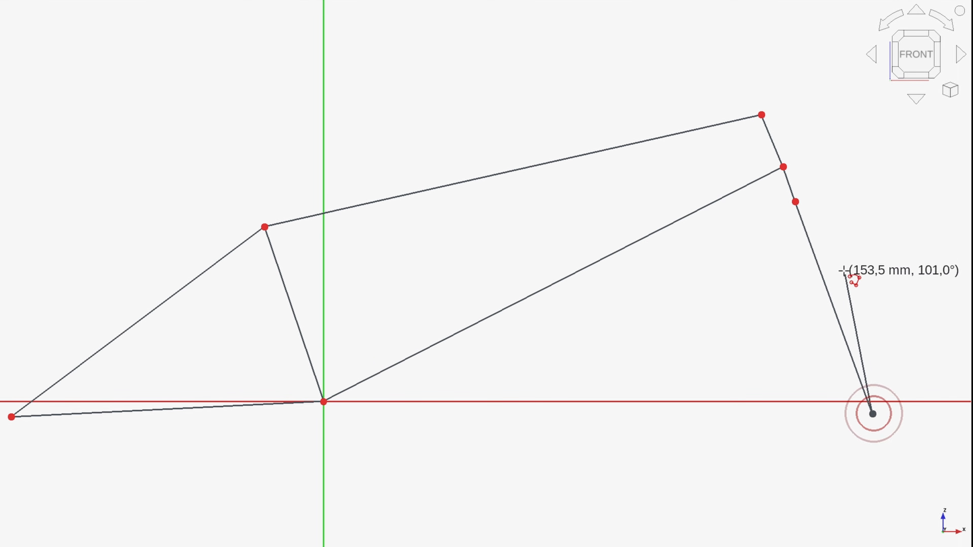
right_click(843, 262)
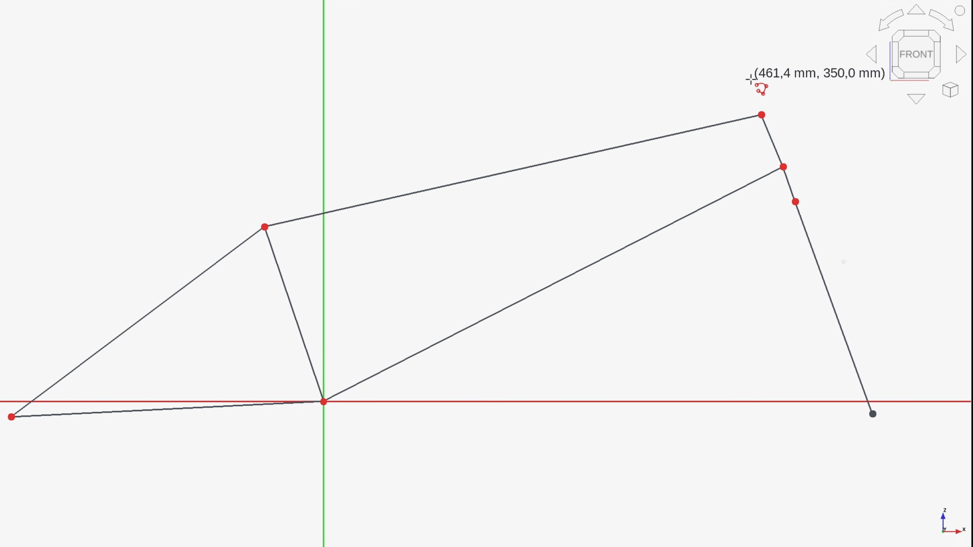
Step: Add an upward extension line about 41 mm long at the upper front vertex and a short one above the upper-left vertex
click(762, 115)
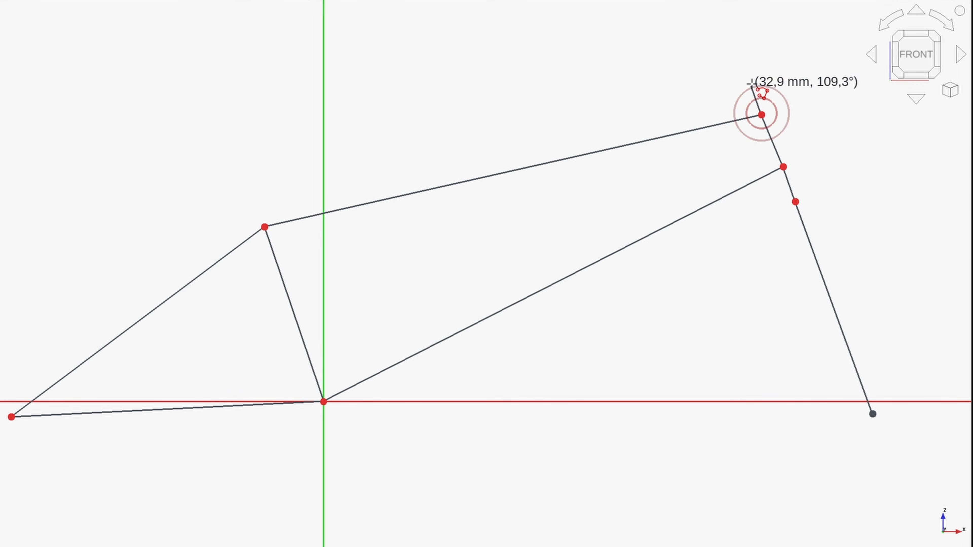
click(749, 77)
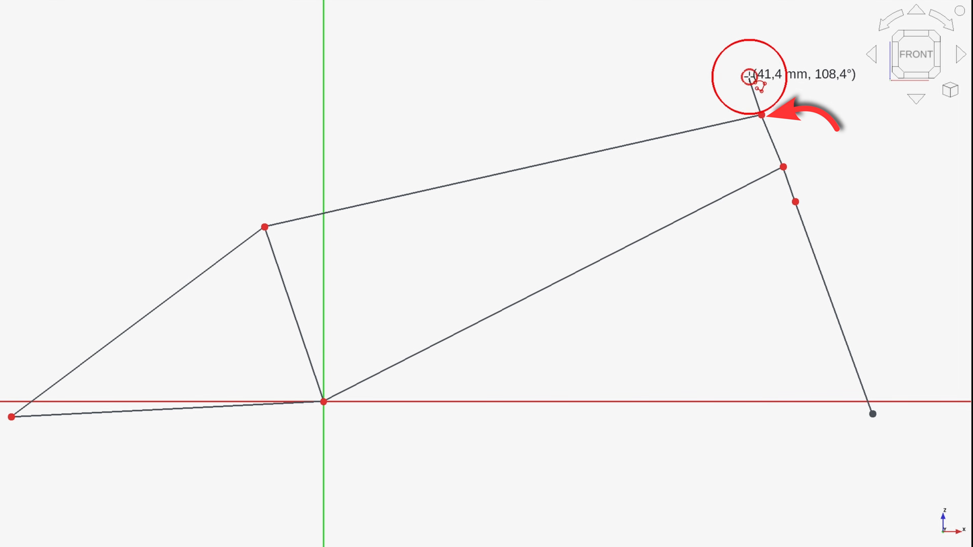
right_click(651, 98)
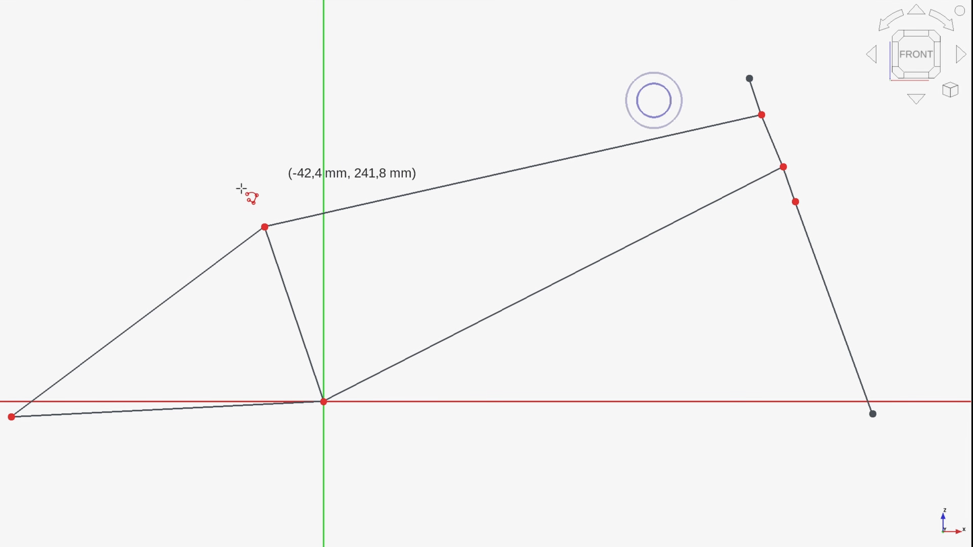
click(264, 227)
click(251, 180)
right_click(245, 163)
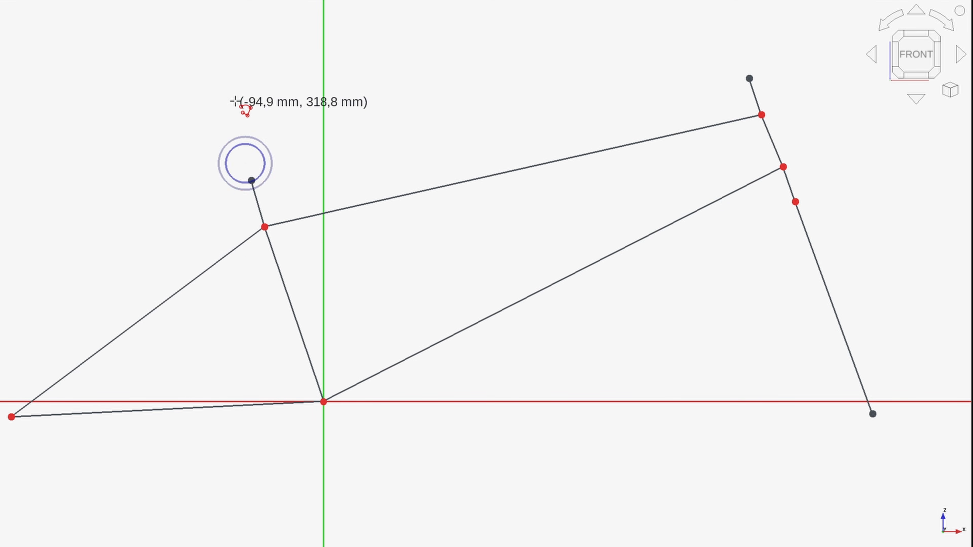
right_click(213, 101)
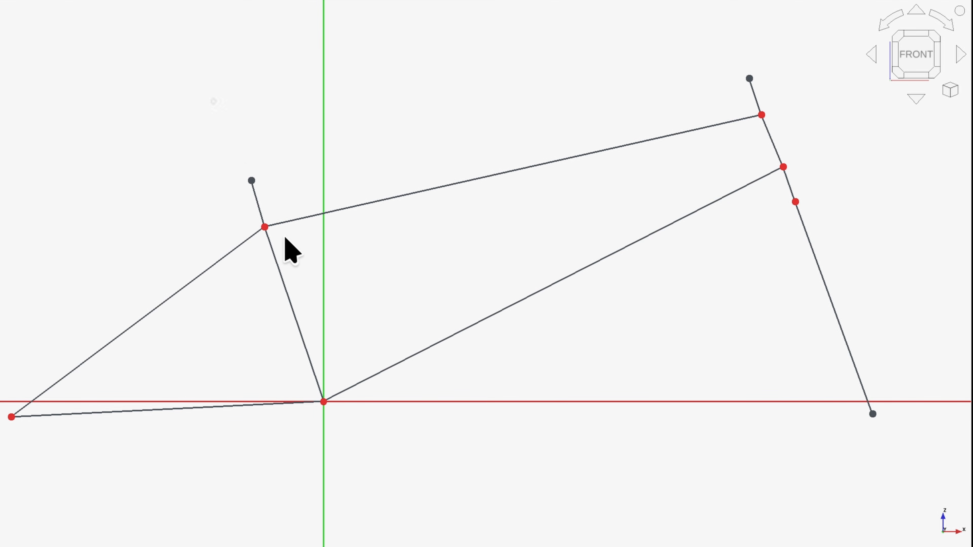
Step: Move the upper rear vertex slightly forward, and constrain the short extension above it parallel to the seat tube line running to the origin
mouse_move(264, 226)
mouse_down()
mouse_move(286, 241)
mouse_move(280, 232)
mouse_up()
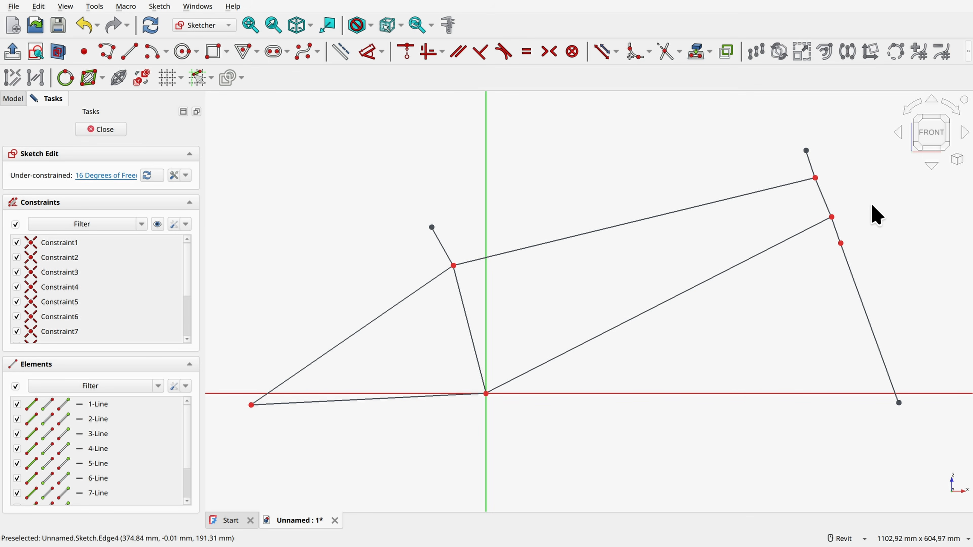
click(445, 250)
click(466, 316)
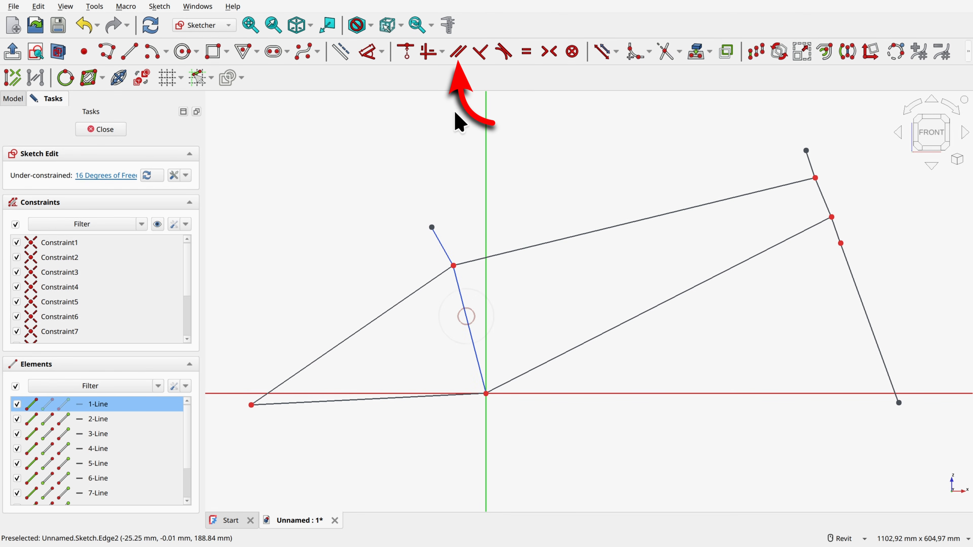
click(458, 52)
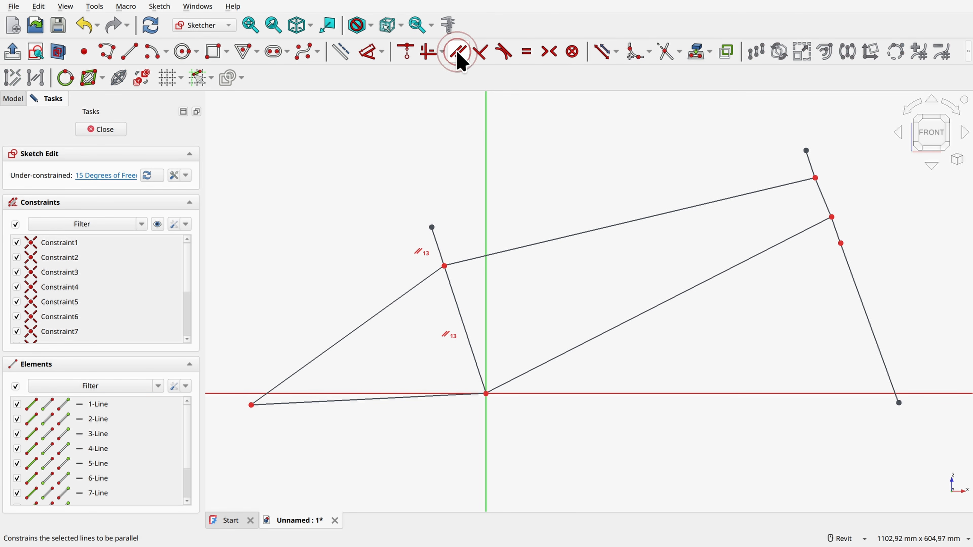
Step: Constrain the front extension, the head tube segment and both fork segments parallel to each other
click(810, 162)
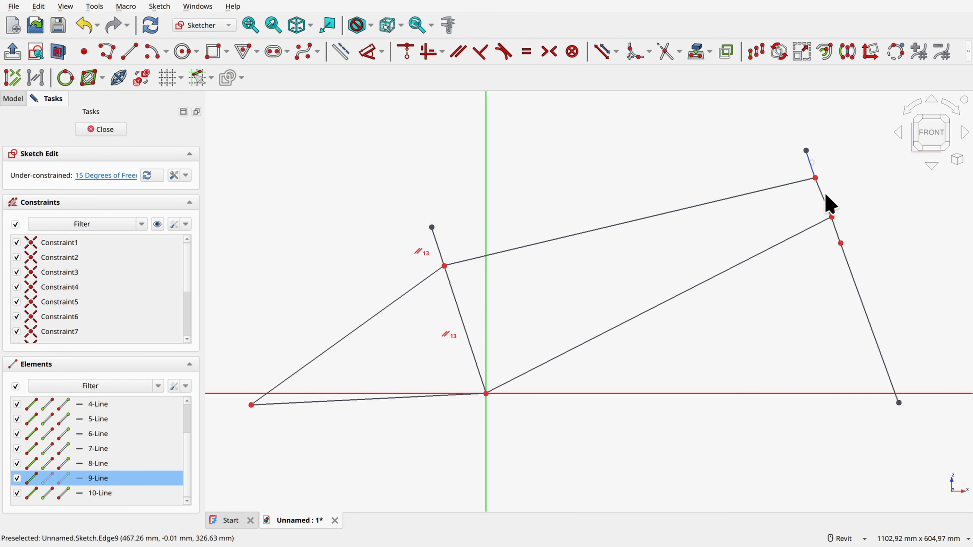
click(825, 204)
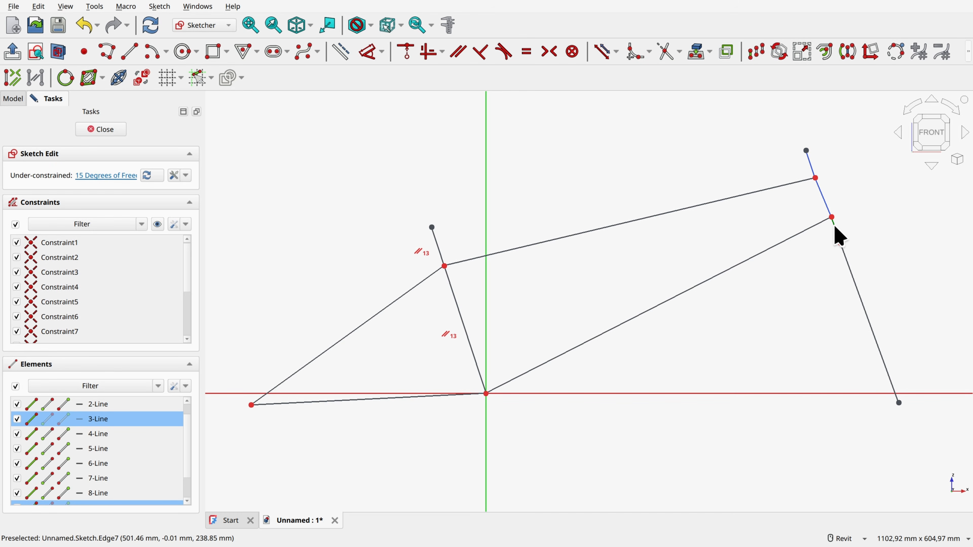
click(846, 260)
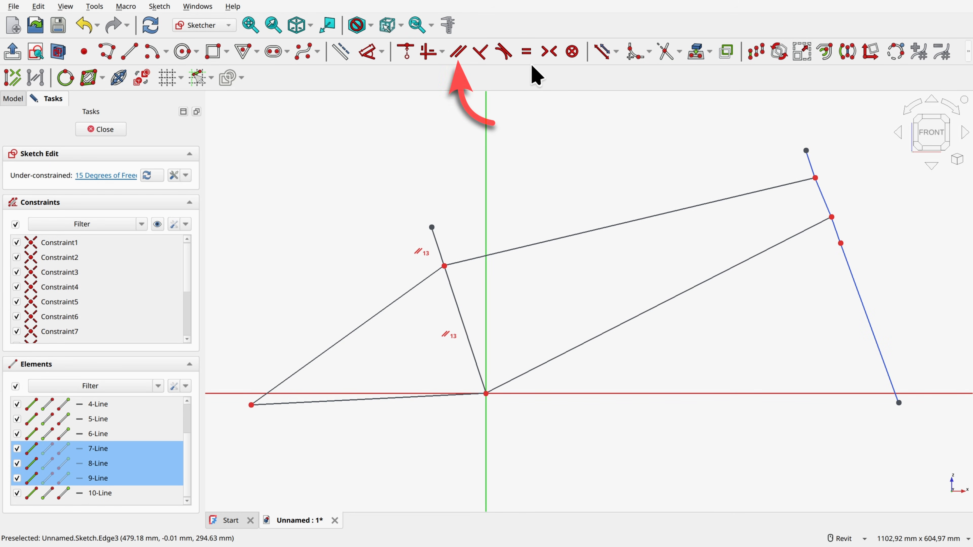
click(459, 54)
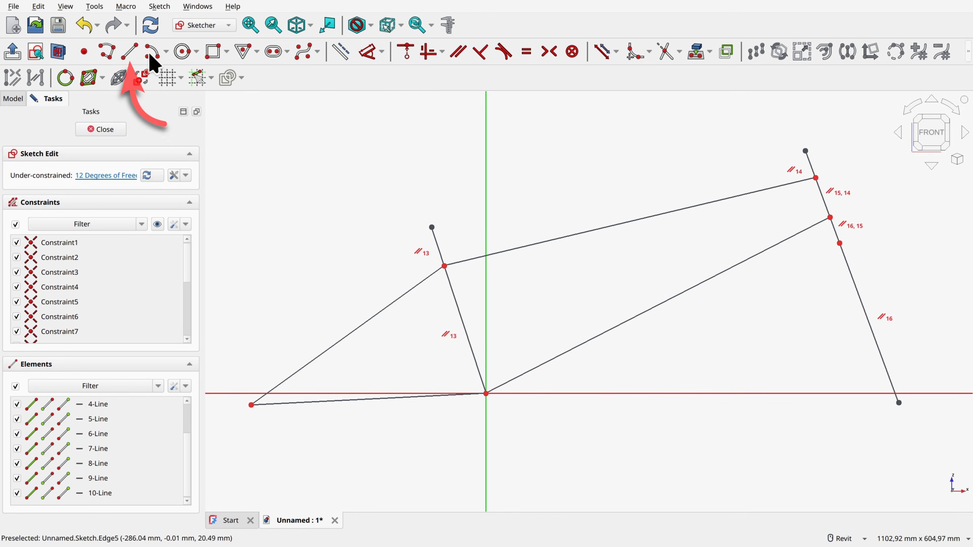
Step: Draw a horizontal line from the rear triangle's rearmost vertex to the fork's lower end and convert it to construction geometry
click(133, 57)
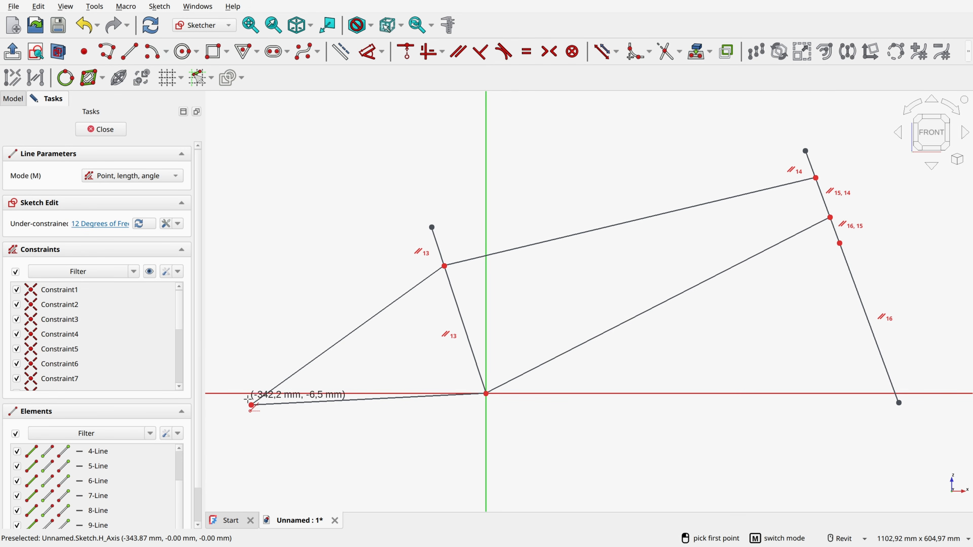
click(251, 405)
click(899, 403)
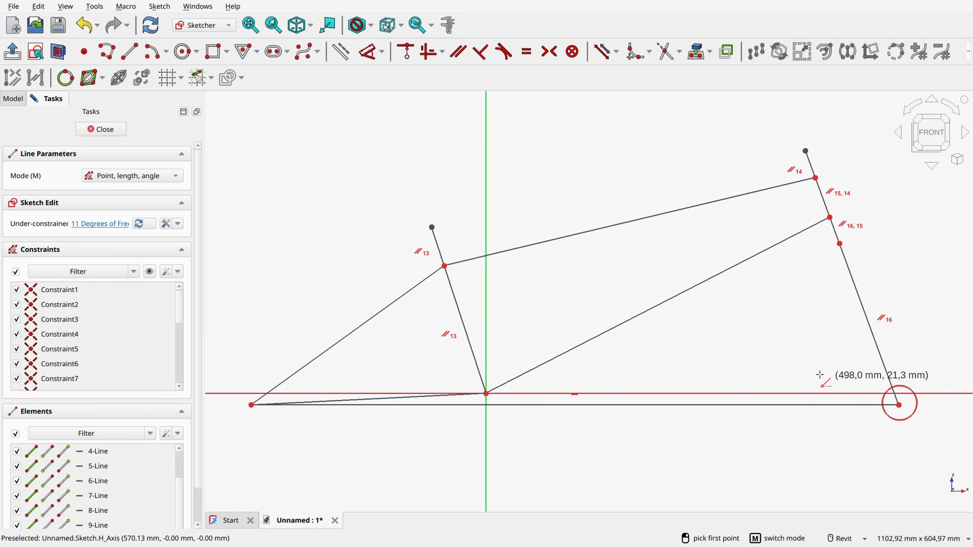
right_click(775, 396)
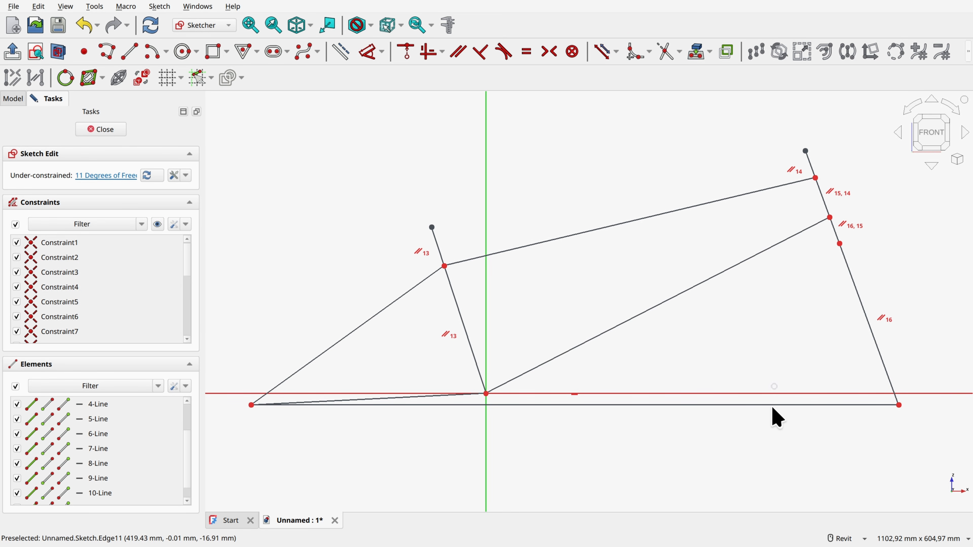
click(774, 406)
click(340, 52)
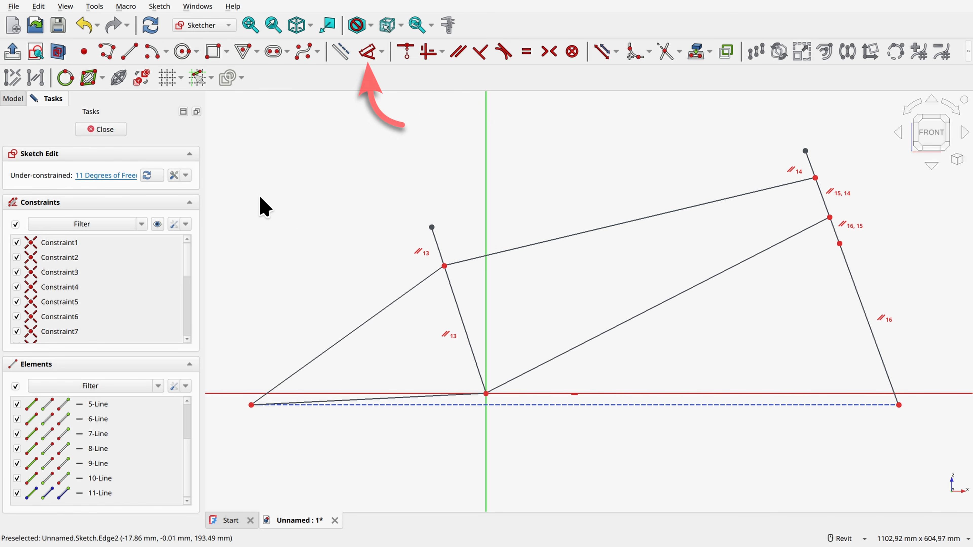
Step: Dimension the long lower fork segment with a length of 317 mm
click(368, 52)
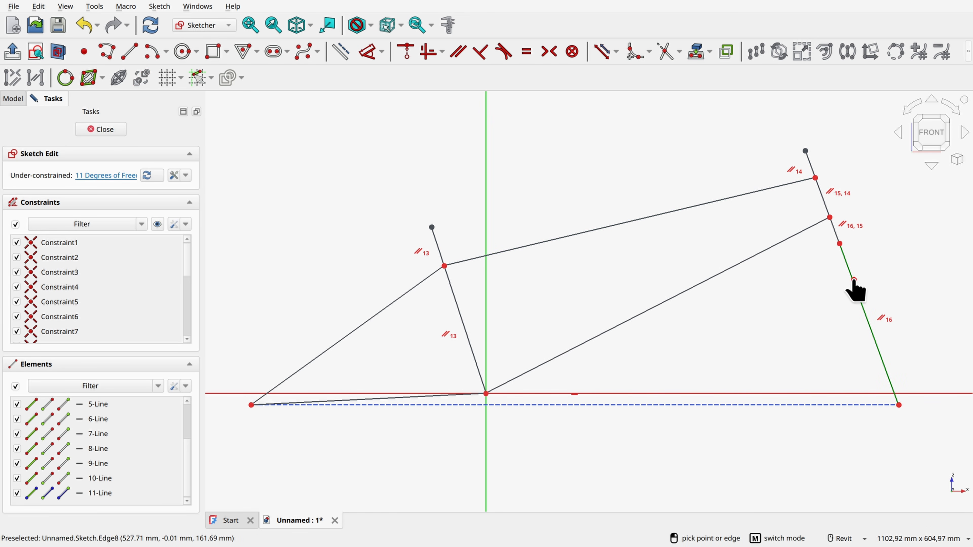
click(854, 289)
click(885, 277)
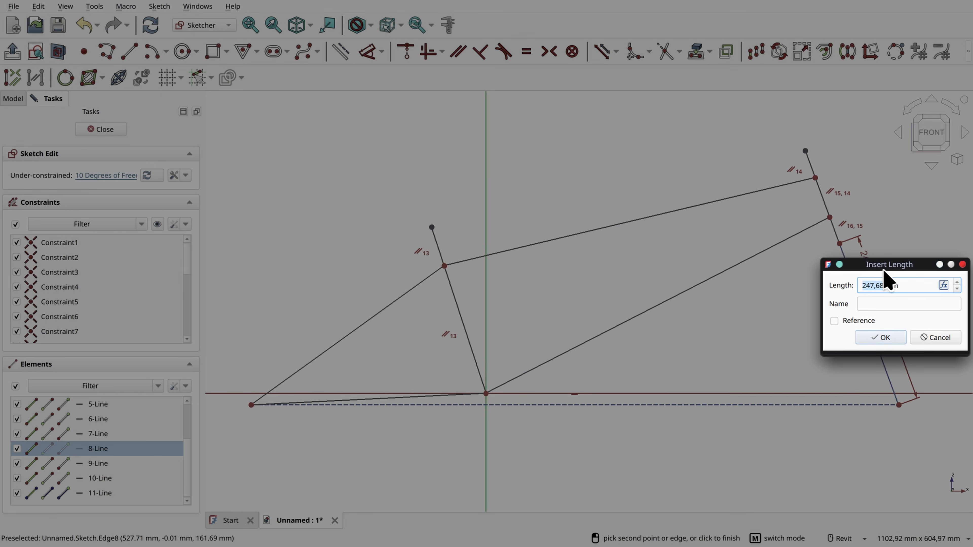
text(317)
key(Return)
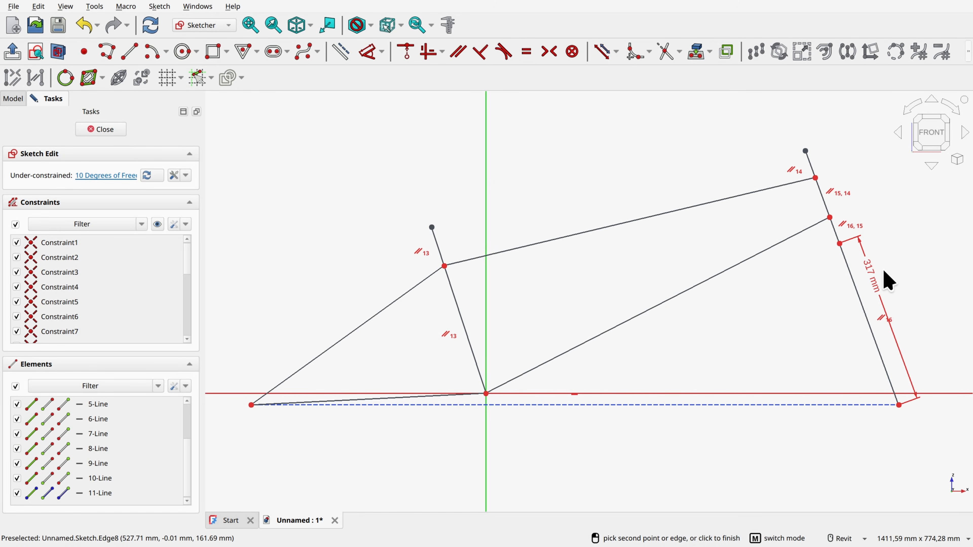
Step: Set the distance from the free end of the front extension to the upper end of the long fork segment to 120 mm
scroll(784, 303, down, 1)
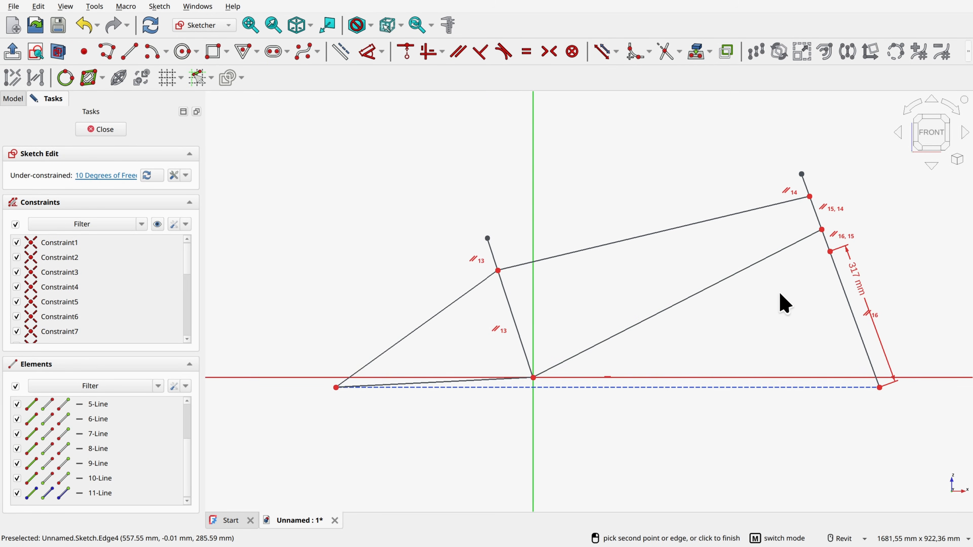
scroll(783, 302, up, 2)
click(370, 51)
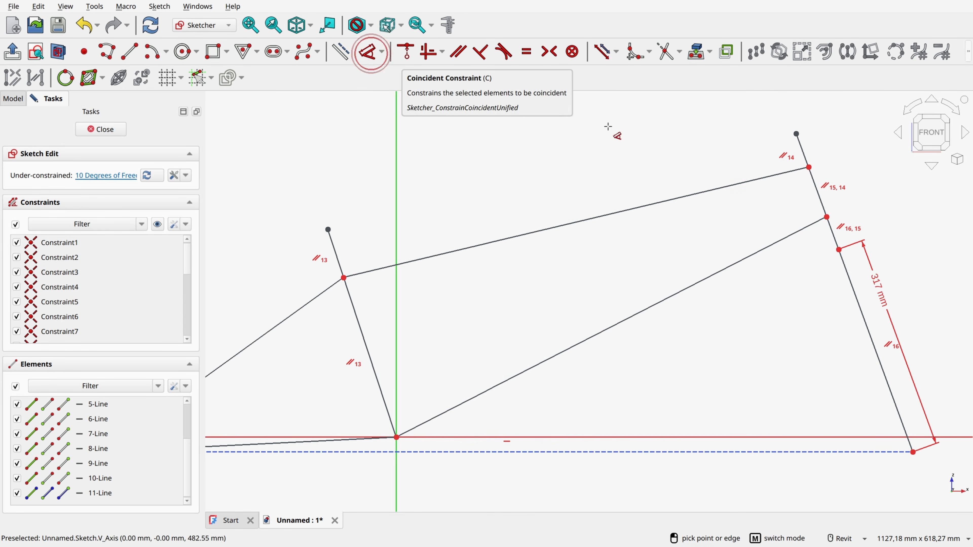
click(797, 134)
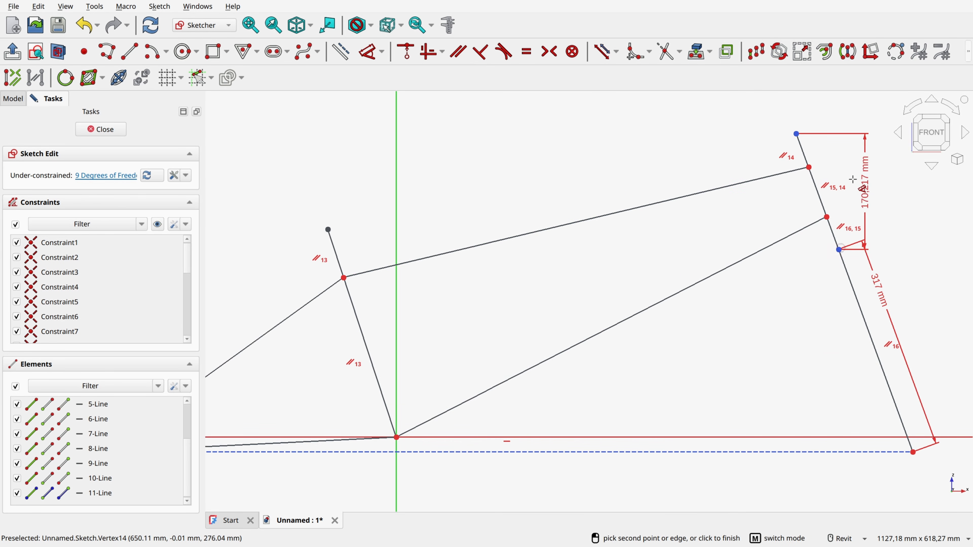
click(835, 179)
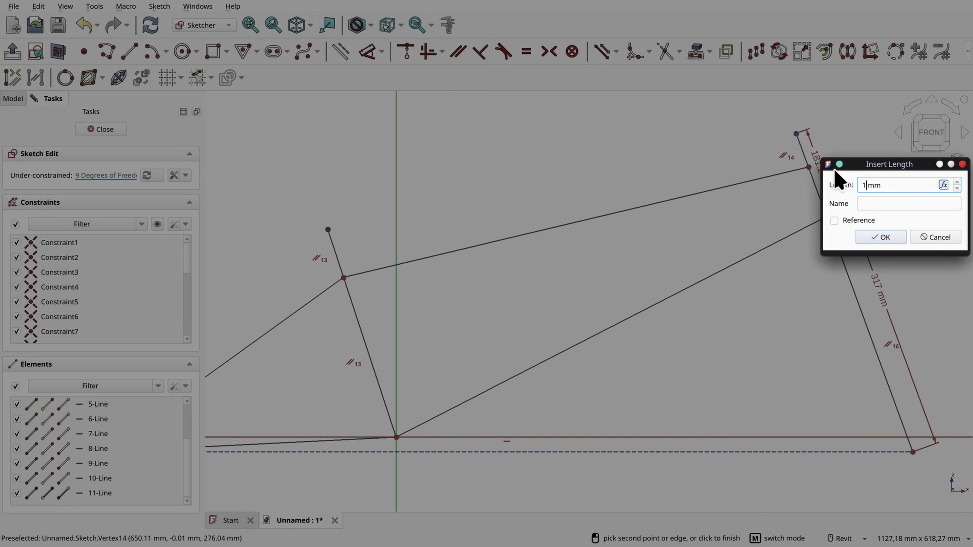
text(120)
key(Return)
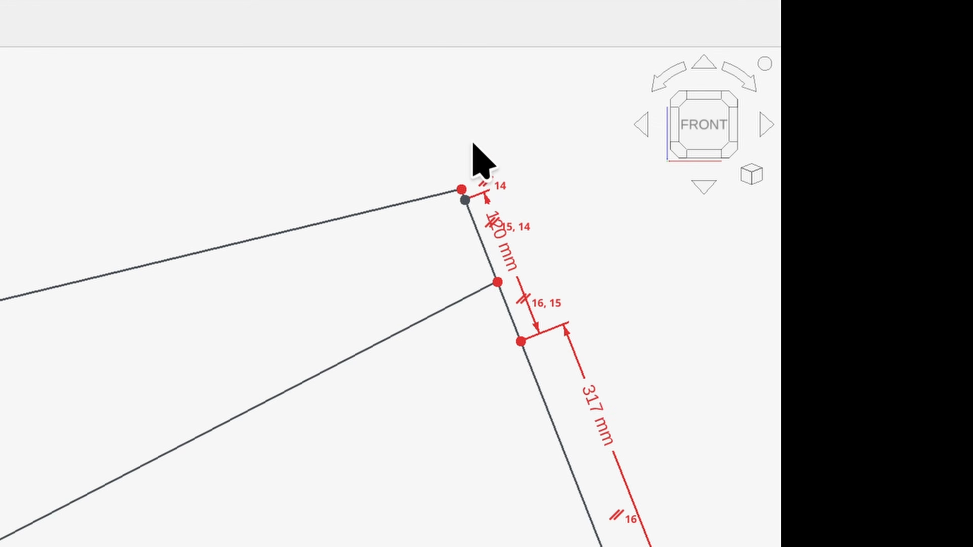
Step: Move the top tube's front vertex back below the free end of the front extension and leave the dimension command
scroll(810, 169, up, 3)
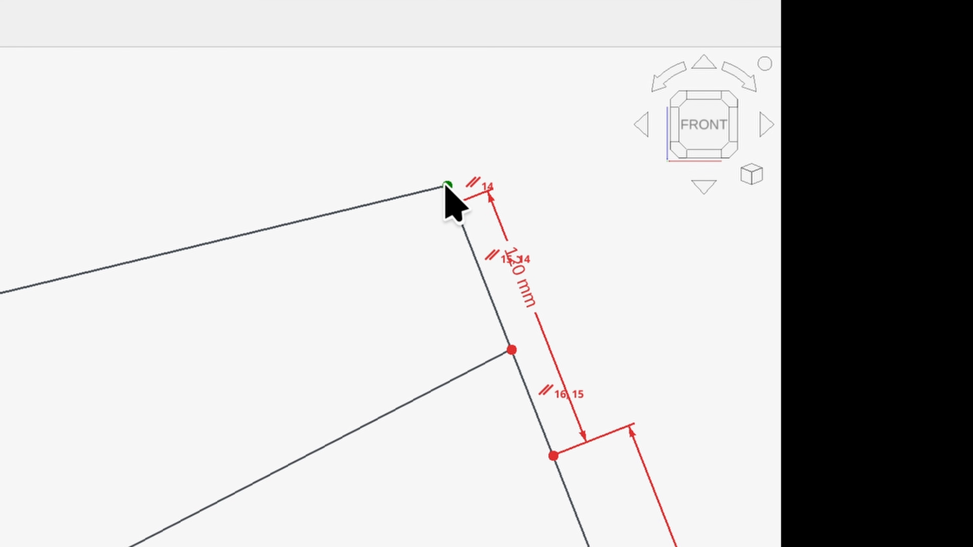
mouse_move(447, 188)
mouse_down()
mouse_move(474, 235)
mouse_move(434, 115)
mouse_move(442, 132)
mouse_up()
right_click(496, 141)
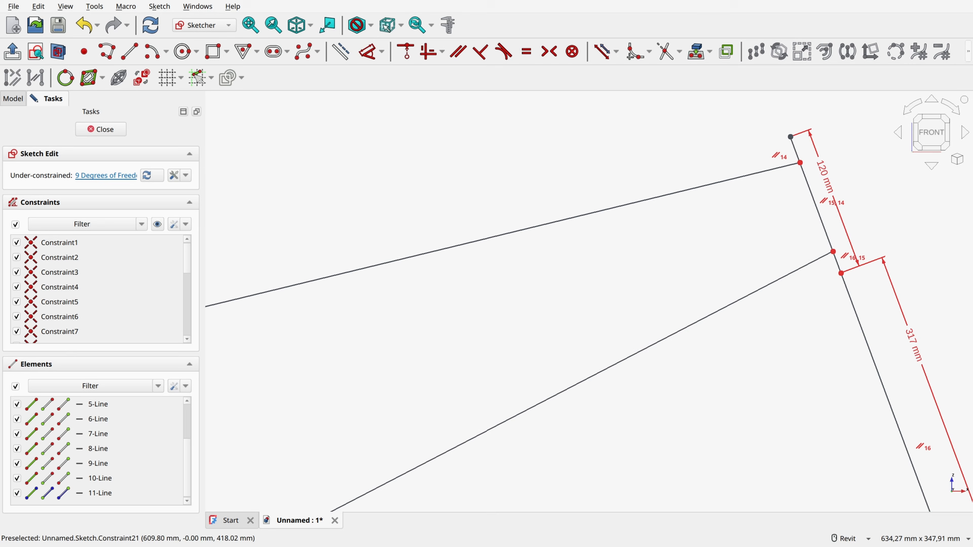
Step: Set the distance between the down tube's front vertex and the upper end of the long fork segment to 45 mm
click(368, 52)
scroll(836, 261, up, 4)
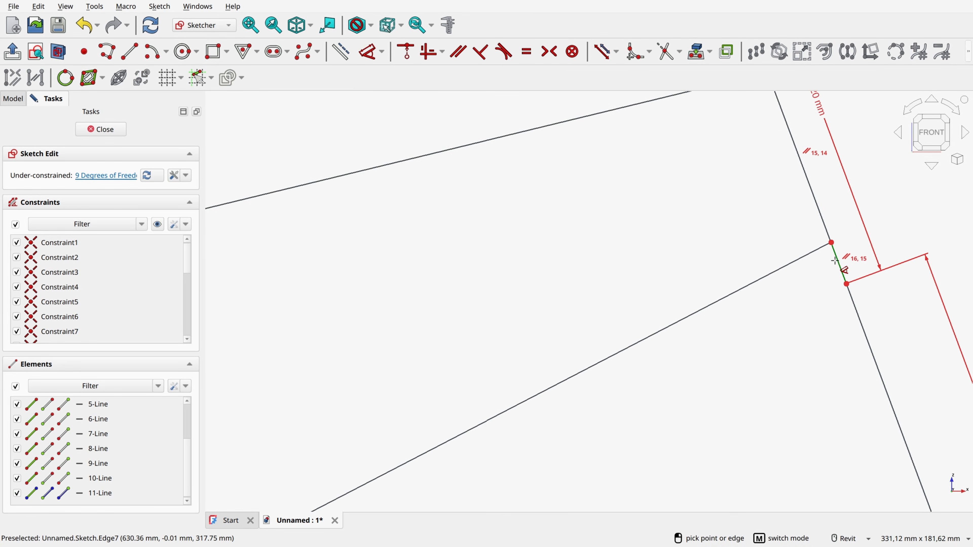
click(831, 243)
click(847, 284)
key(Return)
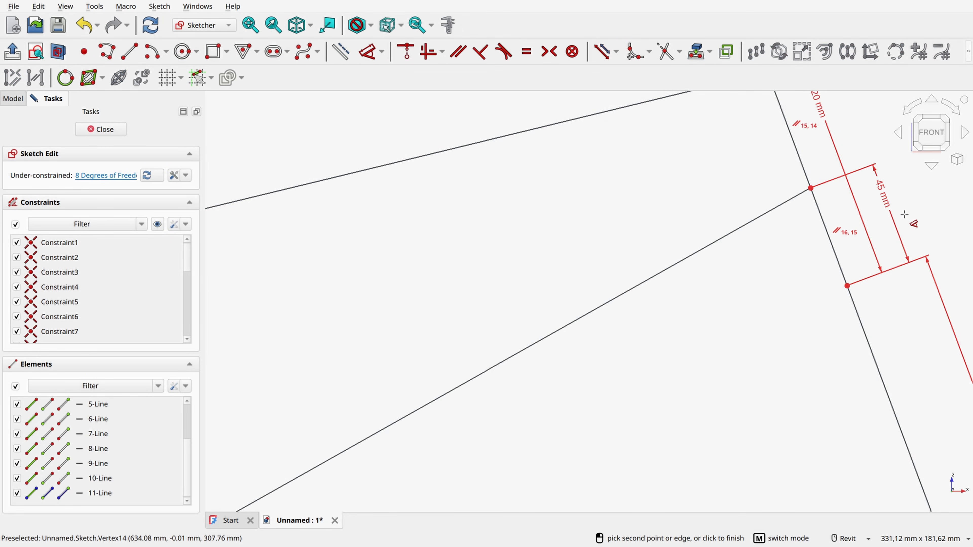
Step: Set the distance from the free end of the front extension to the top tube's front vertex to 30 mm
scroll(866, 263, down, 3)
mouse_move(829, 220)
middle_down()
mouse_move(558, 320)
mouse_move(562, 268)
middle_up()
scroll(537, 211, up, 2)
scroll(535, 209, up, 1)
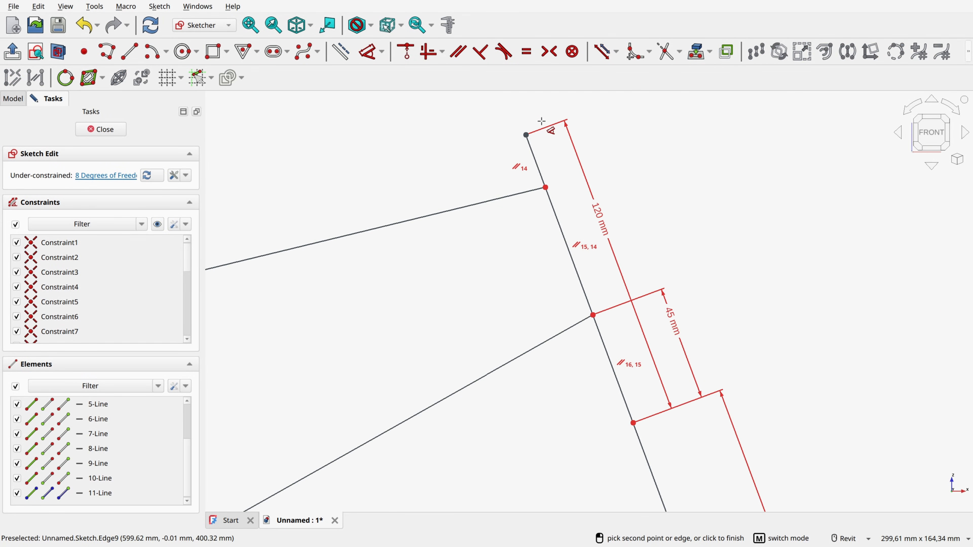
click(526, 135)
click(545, 187)
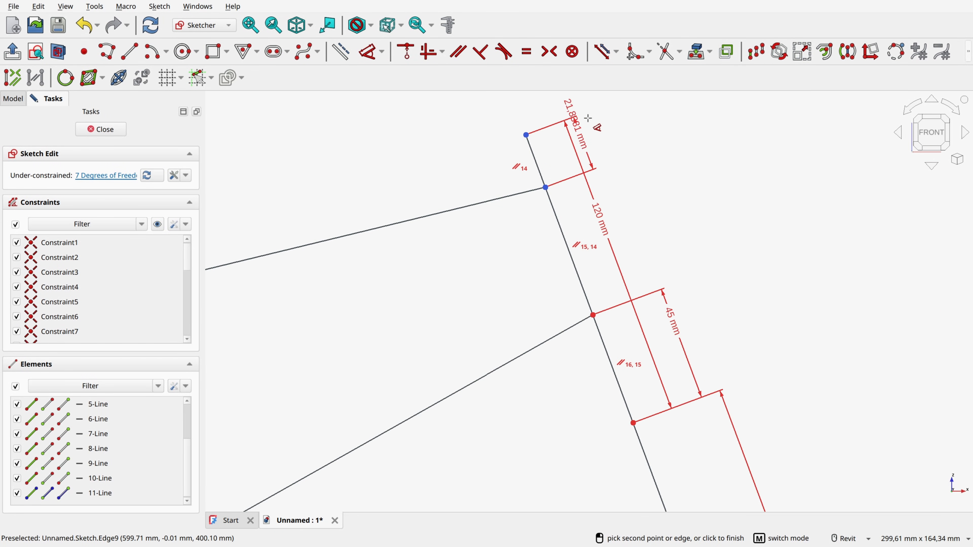
click(598, 111)
text(30)
key(Return)
Step: Constrain the angle between the fork and the horizontal construction line to 76°, and move the construction line back below the horizontal axis
scroll(561, 120, down, 5)
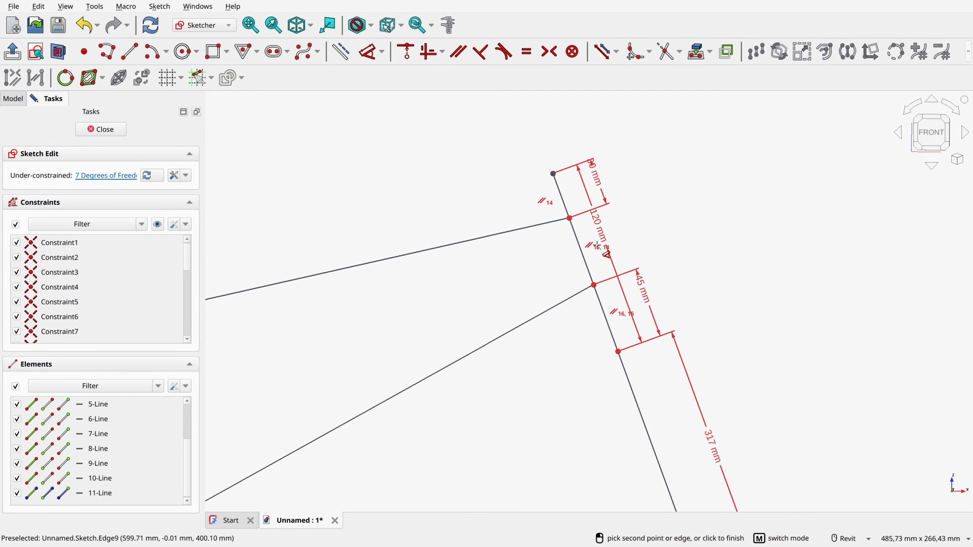
middle_drag(462, 267, 634, 204)
scroll(620, 275, up, 2)
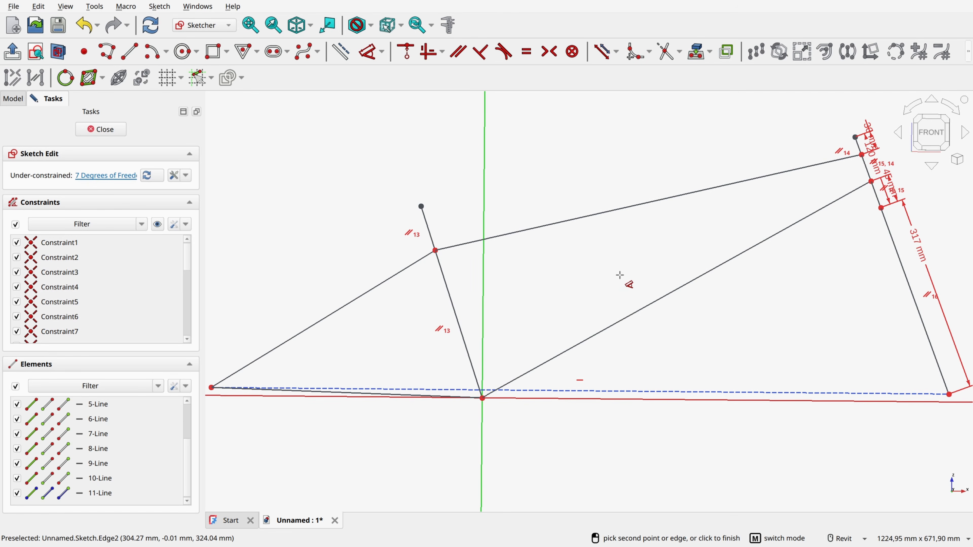
click(906, 273)
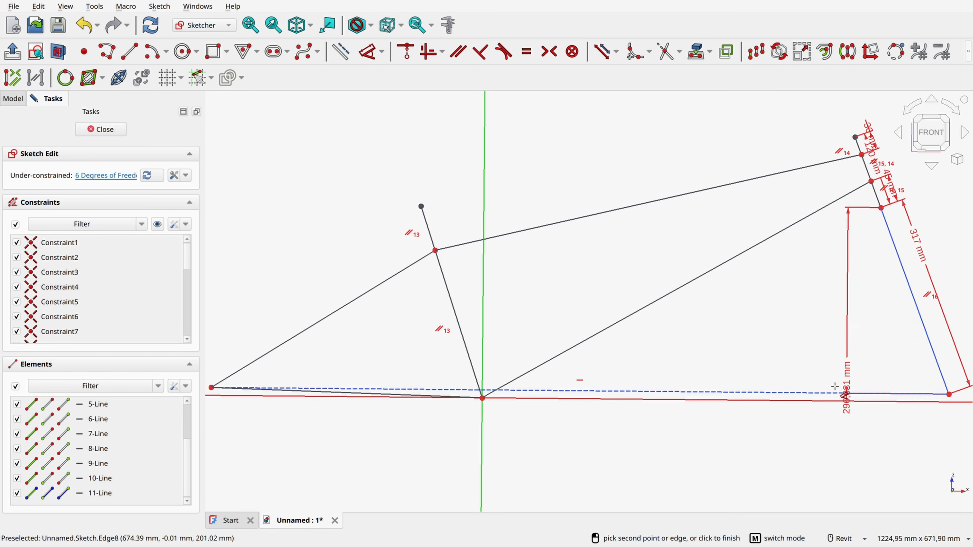
click(841, 391)
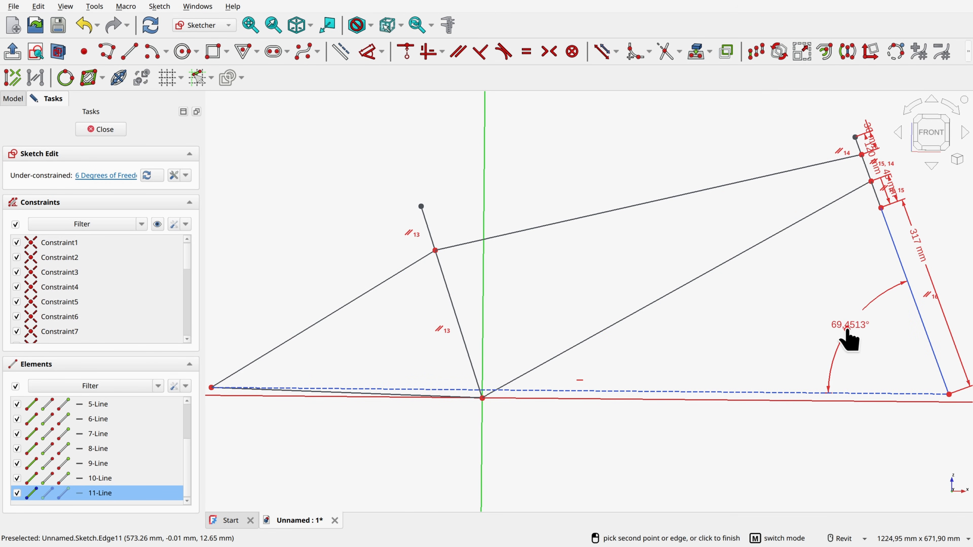
click(847, 334)
key(Return)
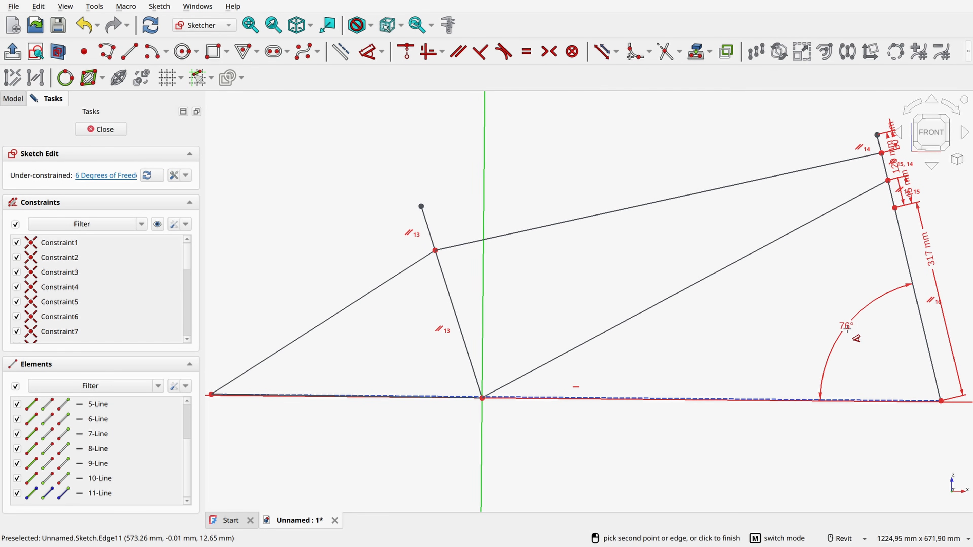
right_click(643, 383)
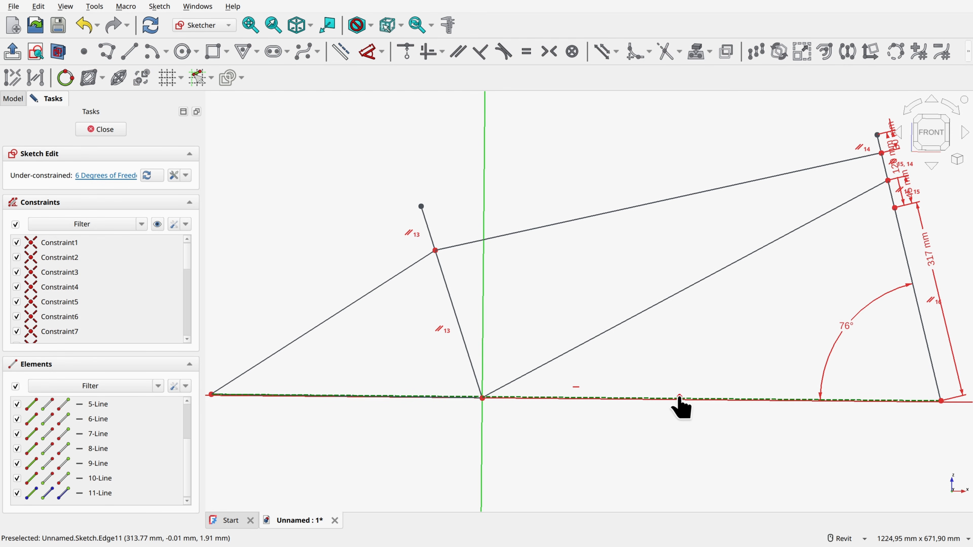
drag(680, 407, 677, 414)
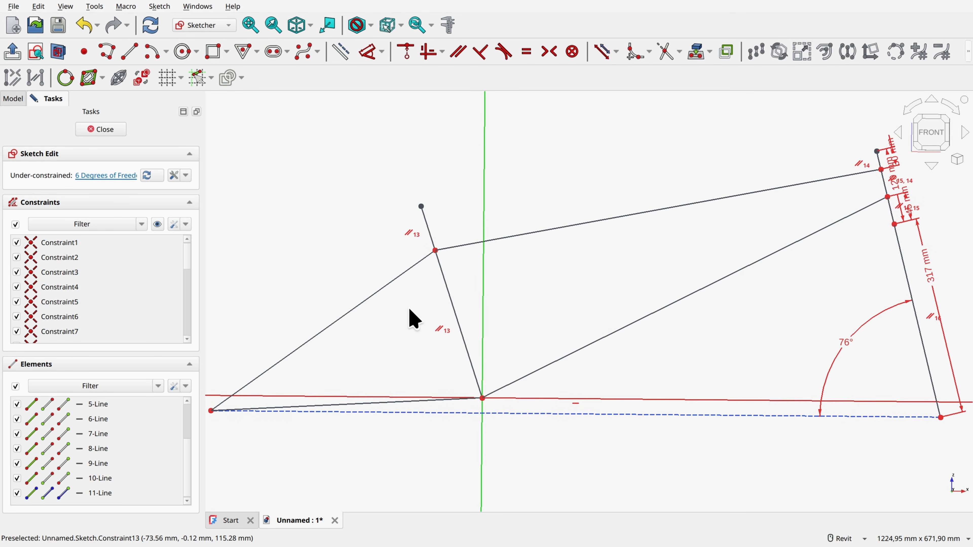
Step: Constrain the angle between the seat tube line and the horizontal construction line to 71°
click(368, 51)
click(471, 365)
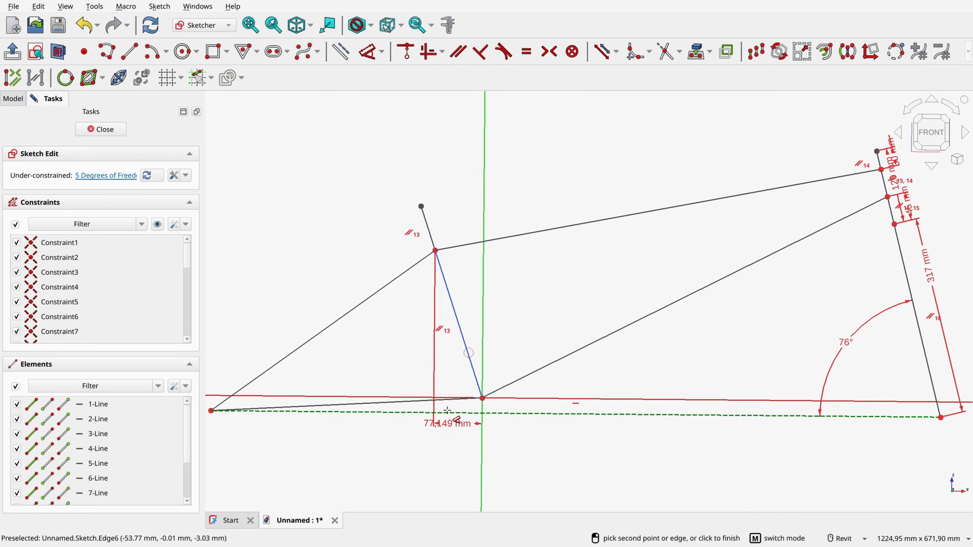
click(420, 367)
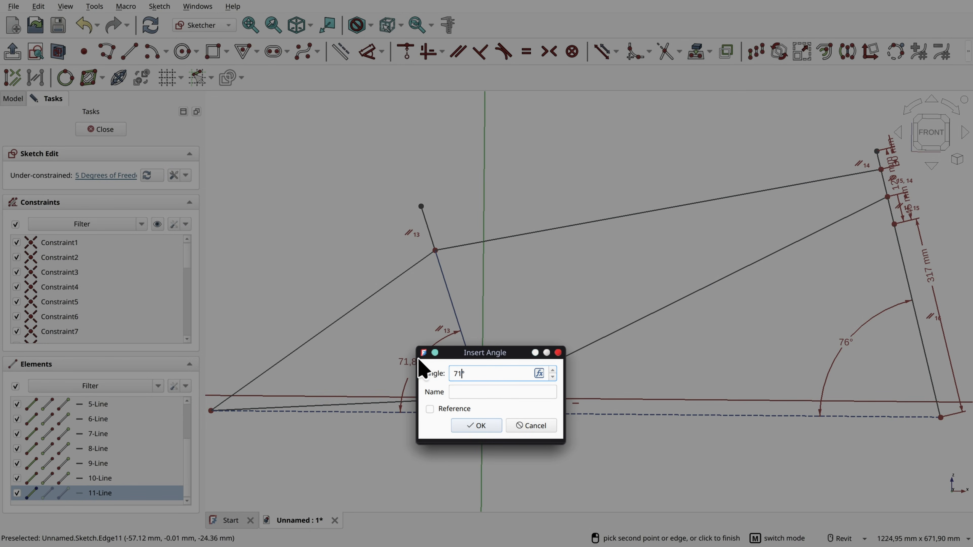
text(71)
key(Return)
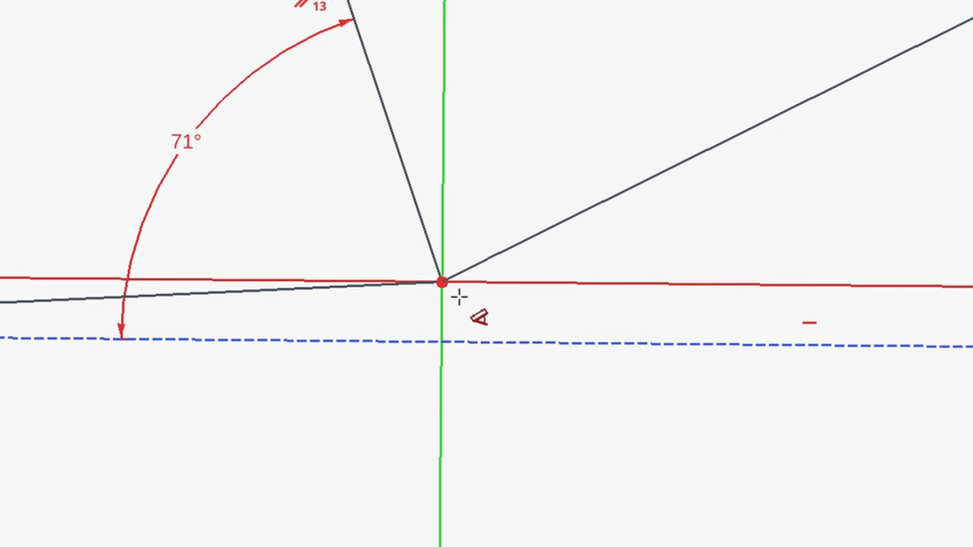
Step: Set the vertical distance between the origin and the horizontal construction line to 25 mm
click(443, 282)
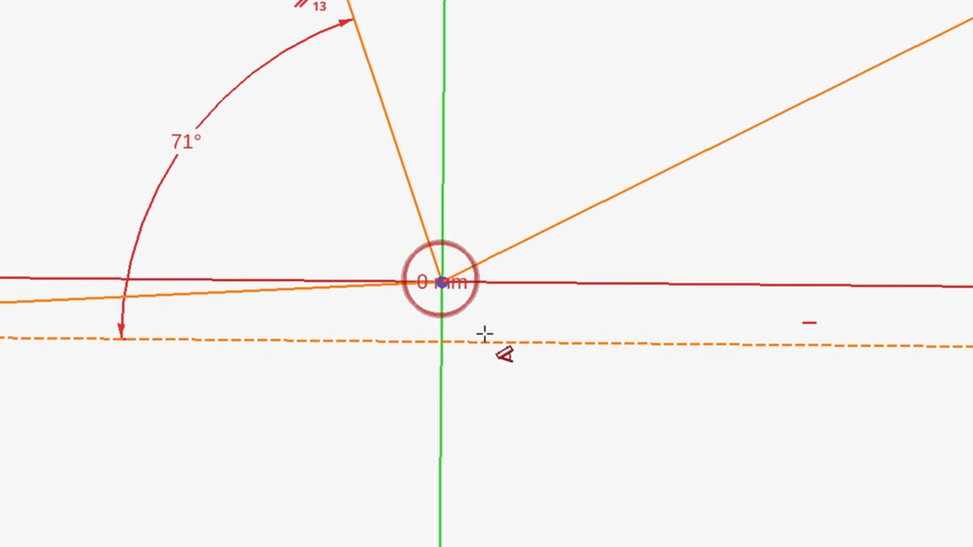
click(487, 342)
click(559, 311)
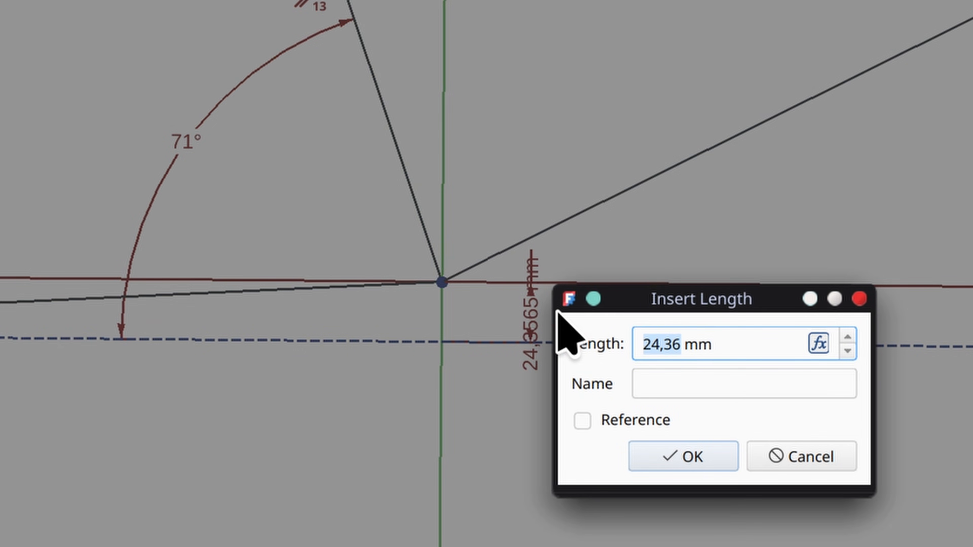
text(25)
key(Return)
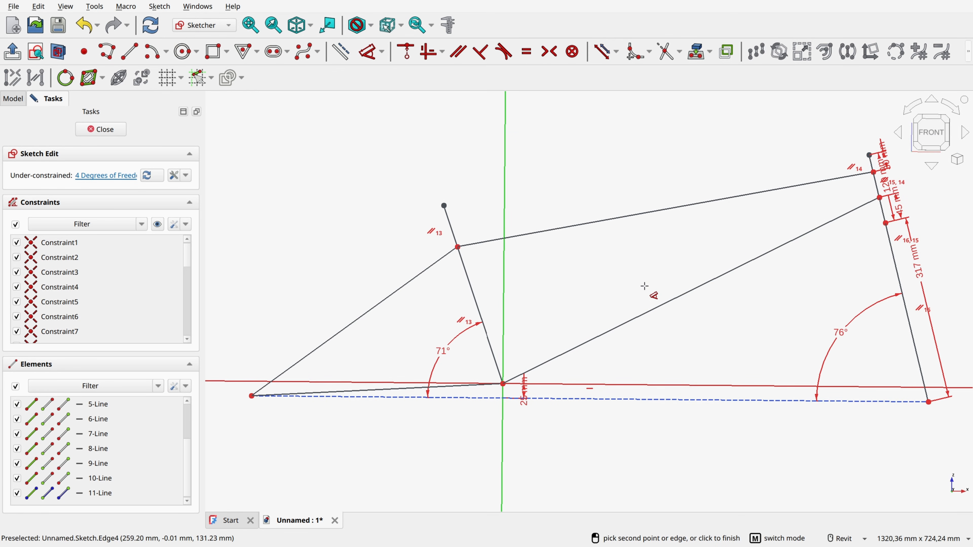
Step: Set the length of the top tube line to 533 mm
click(623, 215)
click(619, 196)
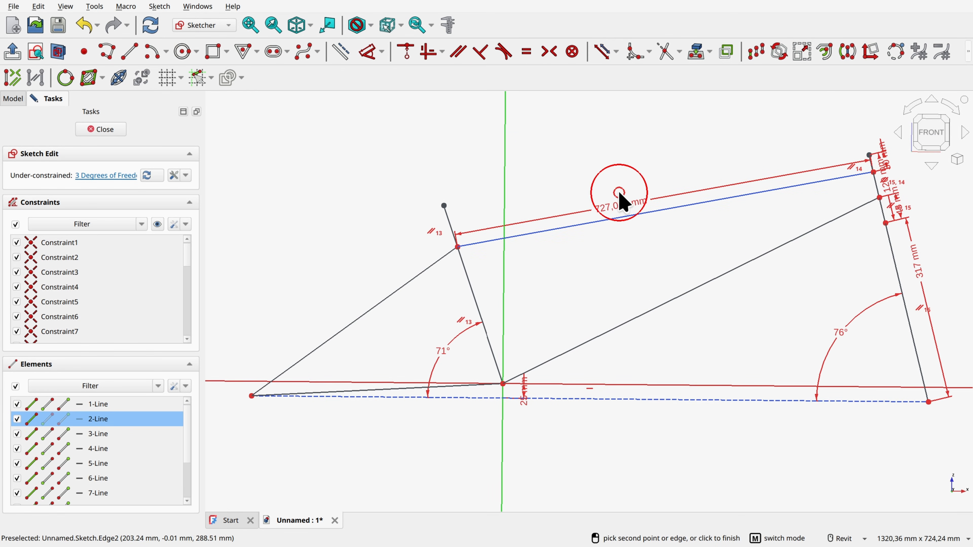
text(533)
key(Return)
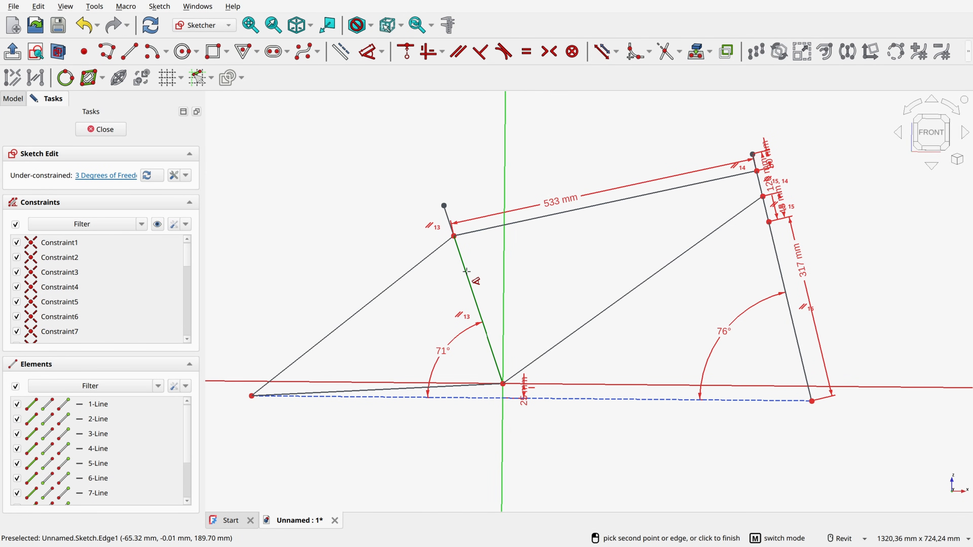
Step: Set the length of the chainstay line between the rear vertex and the origin to 330 mm
click(395, 387)
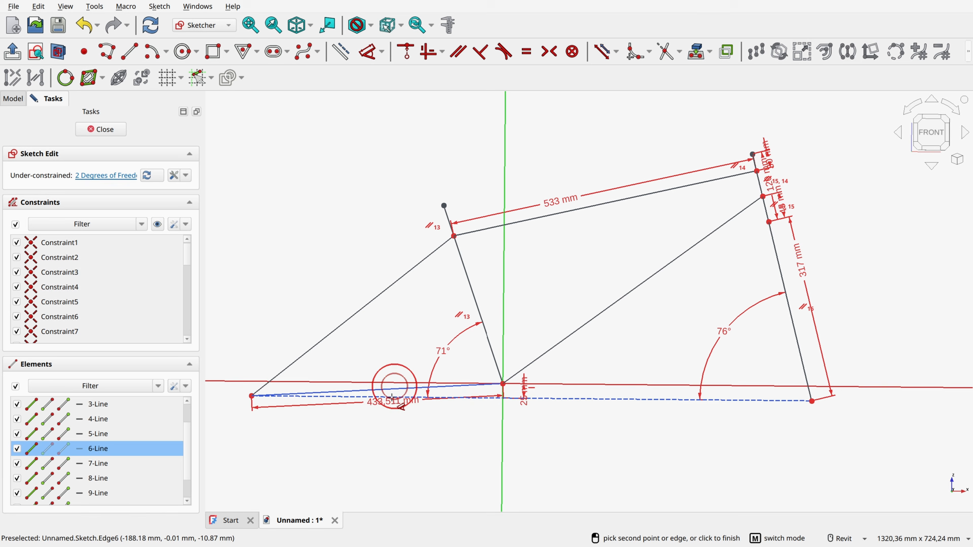
click(398, 379)
scroll(400, 385, up, 3)
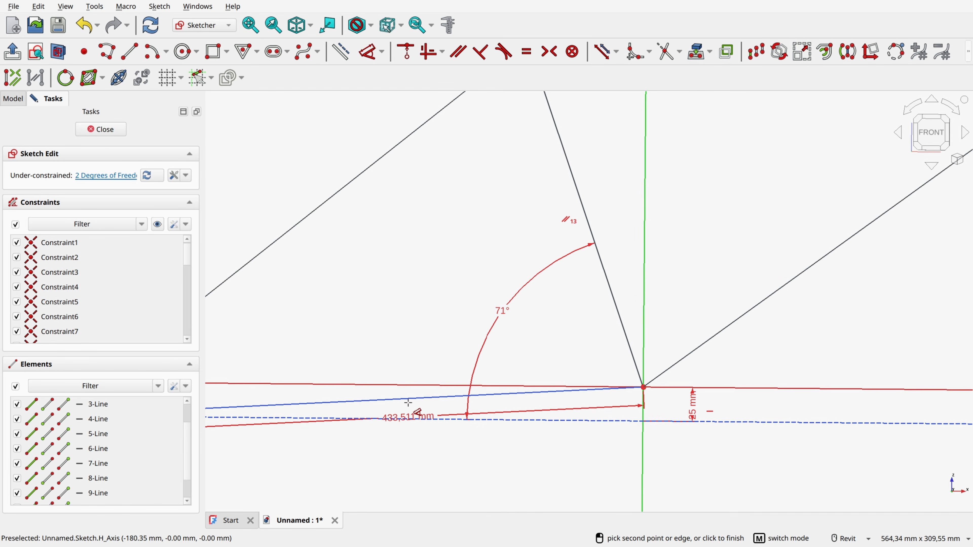
scroll(408, 388, up, 3)
click(481, 381)
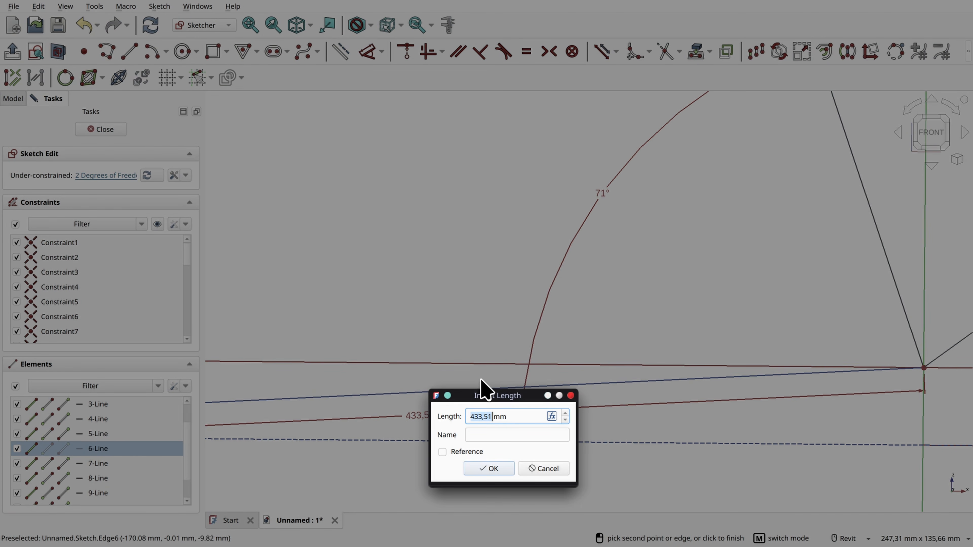
text(330)
key(Return)
Step: Set the length of the seat tube line from the origin to the top tube's rear vertex to 200 mm
scroll(480, 380, down, 5)
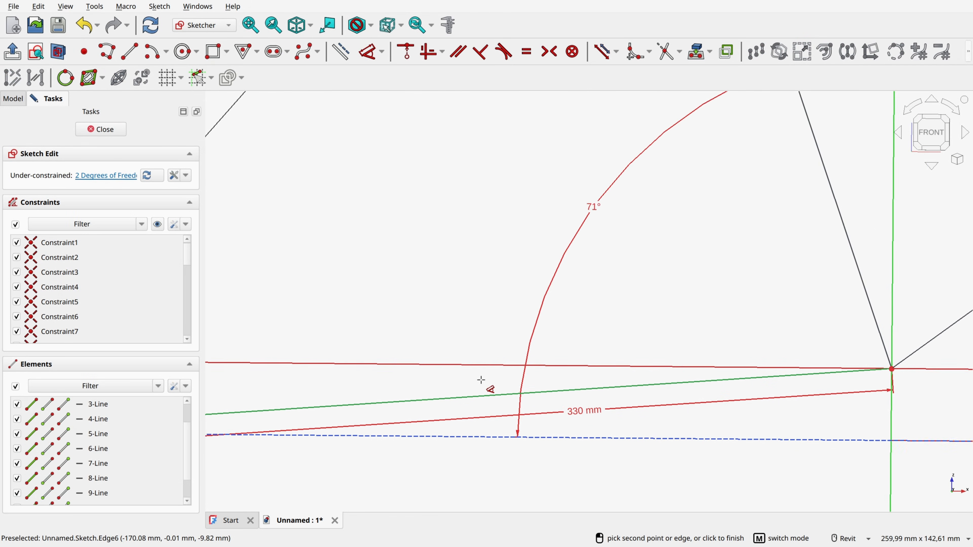
scroll(676, 233, down, 1)
middle_drag(675, 233, 514, 297)
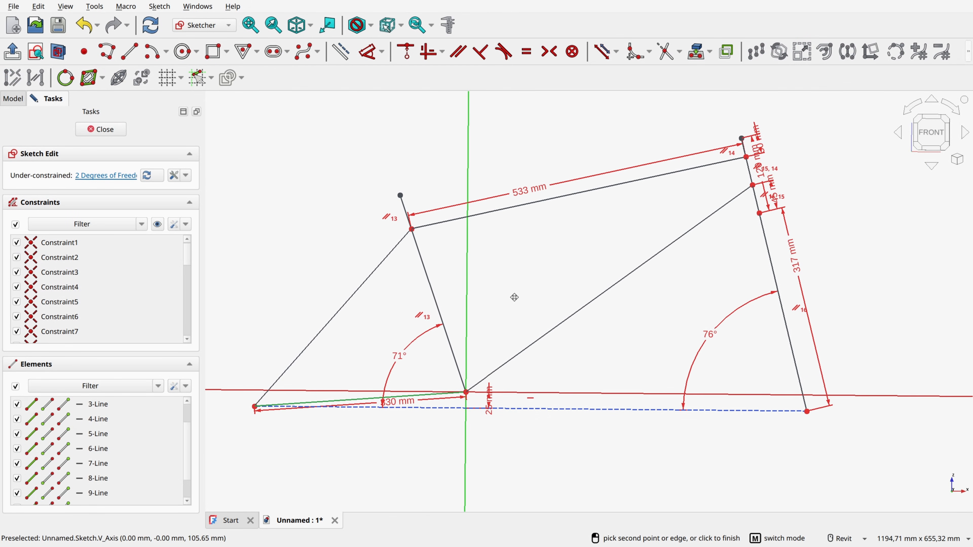
click(422, 260)
click(439, 268)
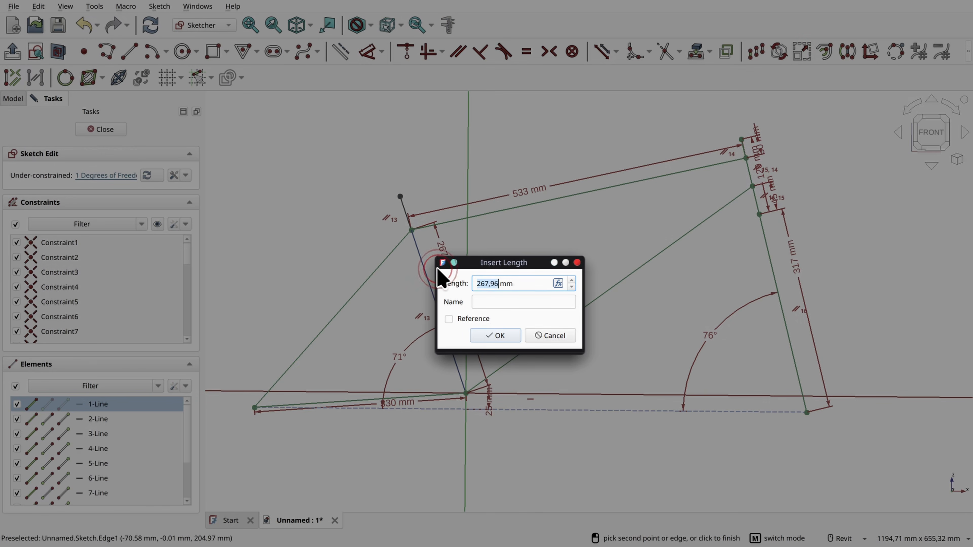
text(200)
key(Return)
Step: Set the length of the seat tube extension above the top tube to 35 mm
scroll(424, 230, up, 2)
click(407, 235)
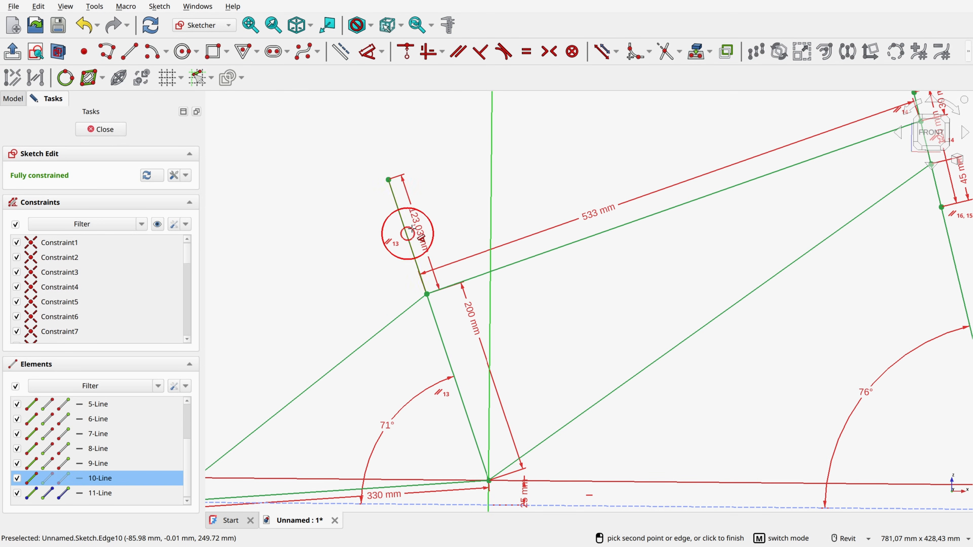
click(423, 220)
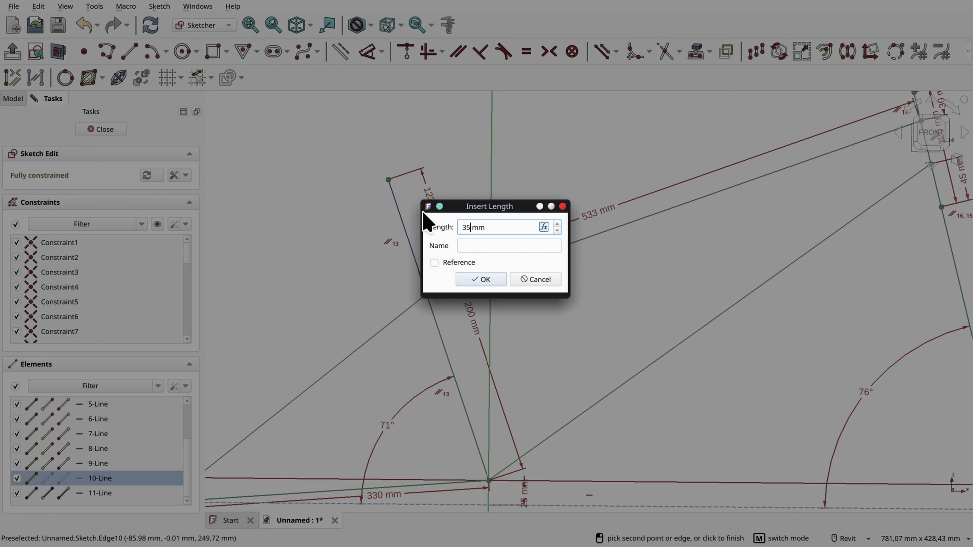
key(Return)
Step: Finish editing the frame sketch and tilt the view slightly to show it in 3D
scroll(423, 218, down, 2)
scroll(485, 181, down, 1)
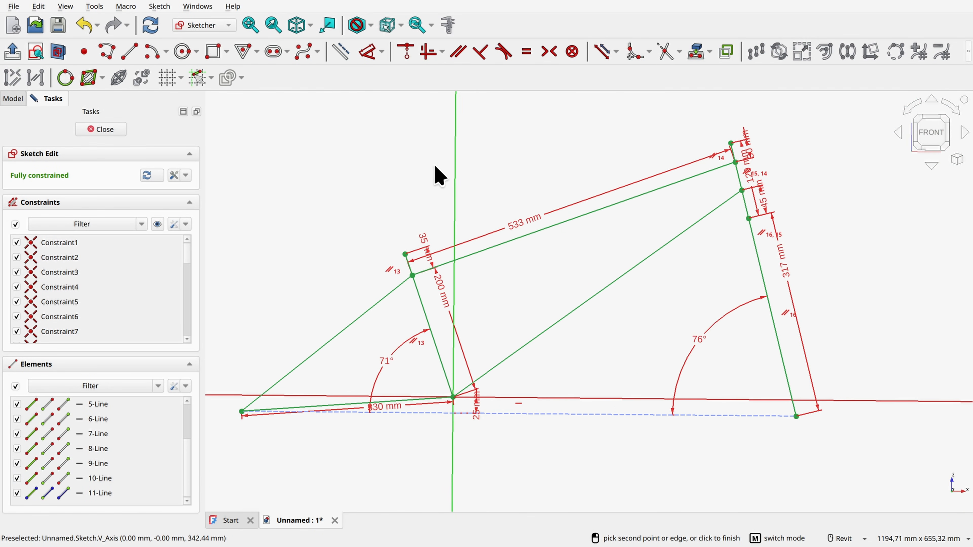
middle_drag(436, 167, 472, 165)
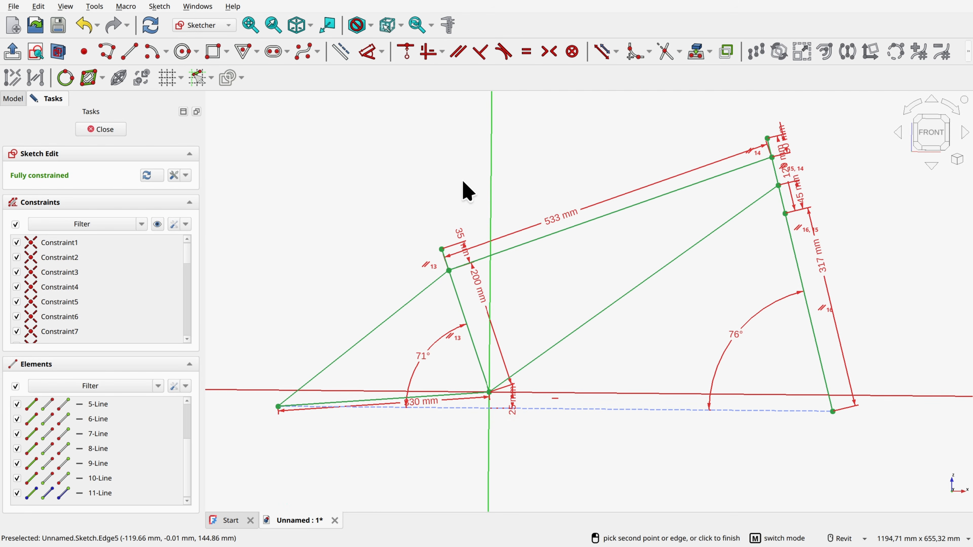
click(96, 130)
scroll(357, 177, down, 10)
mouse_move(357, 177)
shift+middle_down()
mouse_move(404, 232)
mouse_move(403, 246)
shift+middle_up()
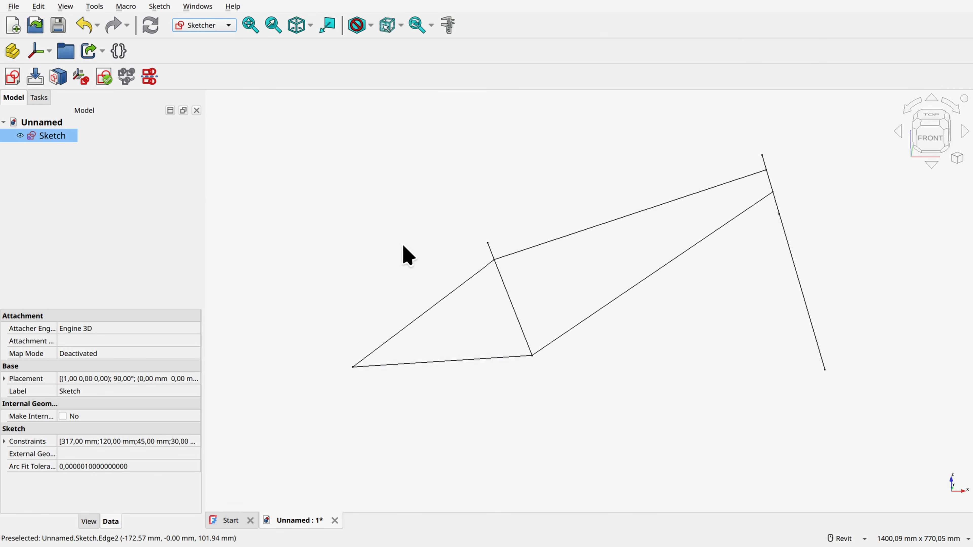
Step: Rename the frame sketch to Master Geo
click(61, 137)
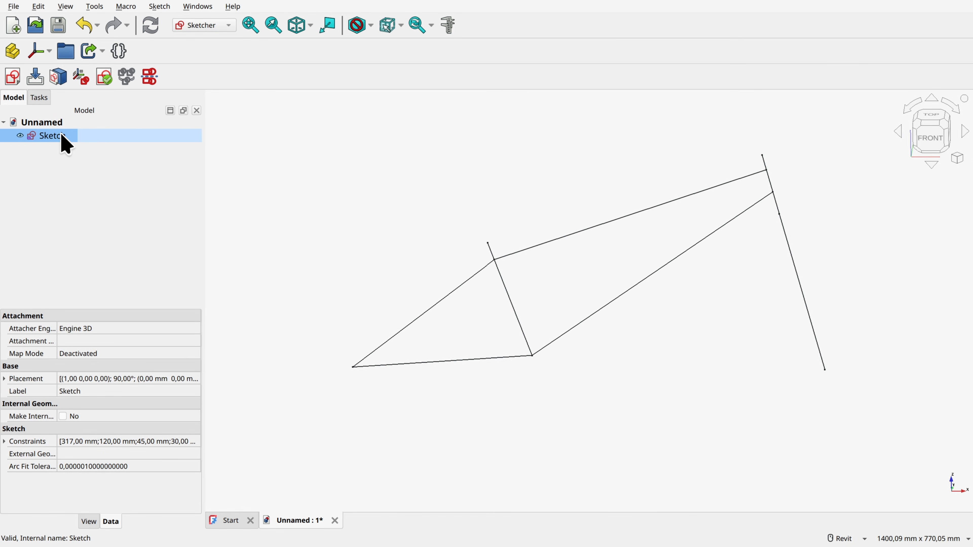
key(F2)
text(Master G)
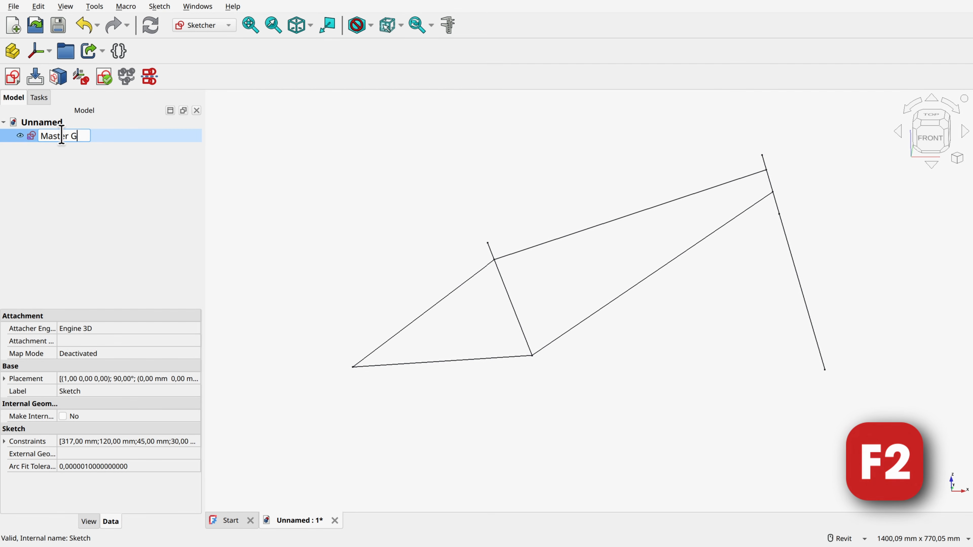
text(eo)
key(Return)
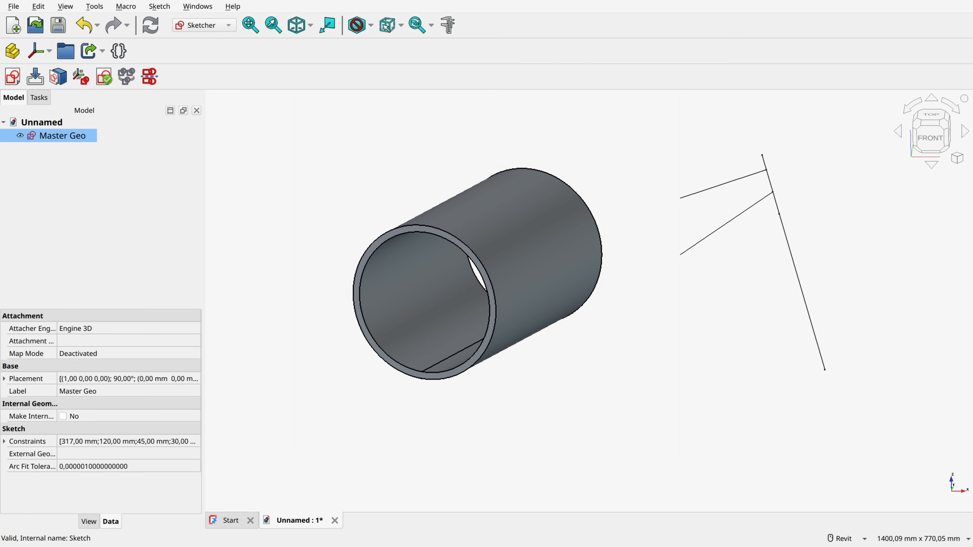
Step: Switch to the Part Design workbench and create a new body
click(311, 172)
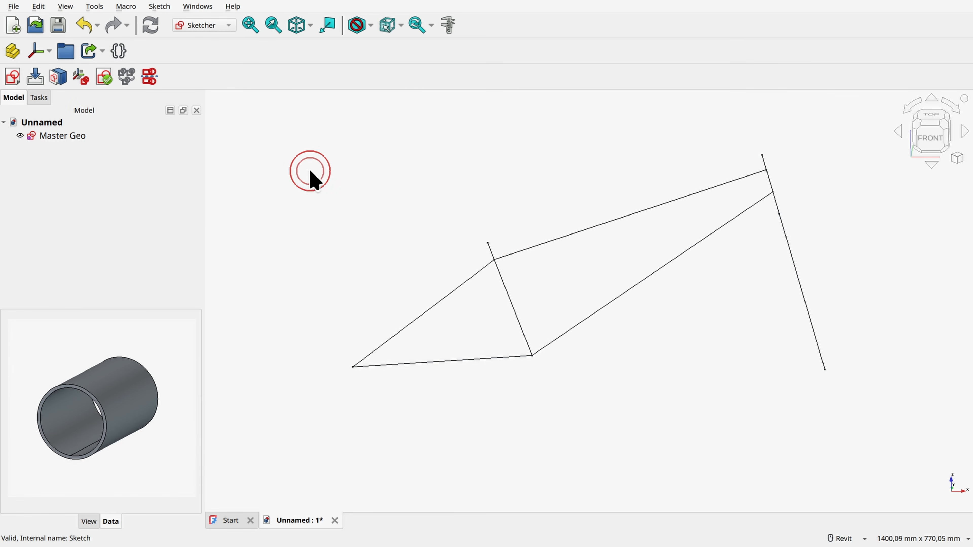
click(216, 28)
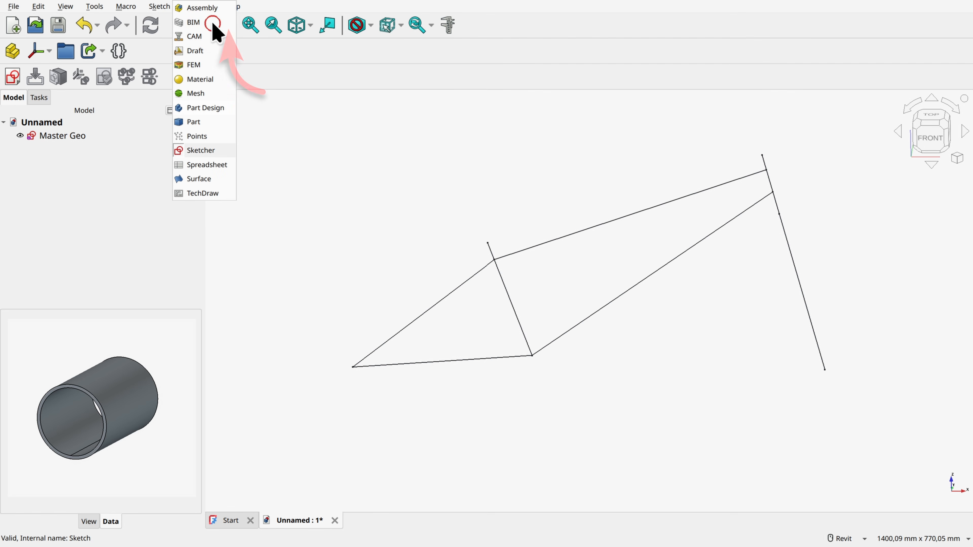
click(205, 108)
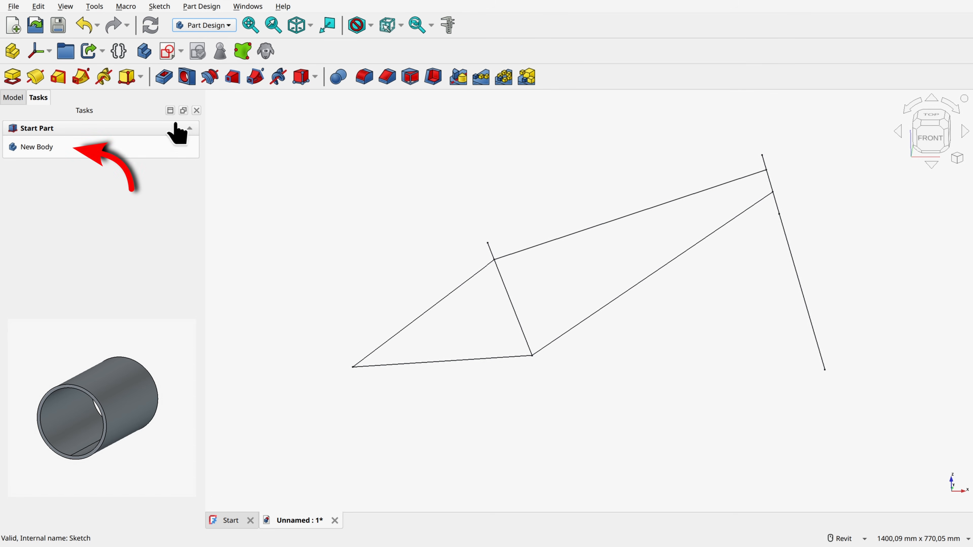
click(38, 147)
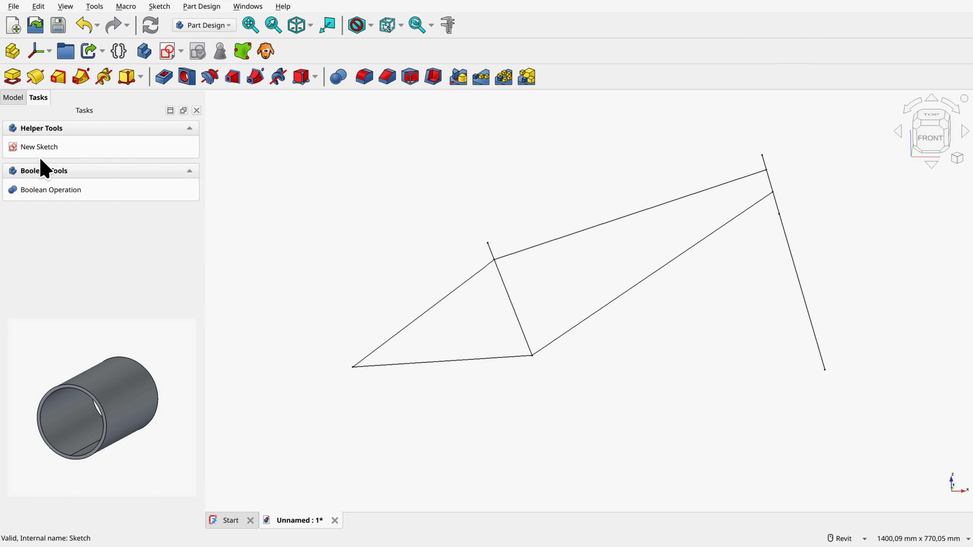
Step: Sketch a 45 mm diameter circle centred on the origin on the new body's XZ-plane, and close the sketch
click(27, 147)
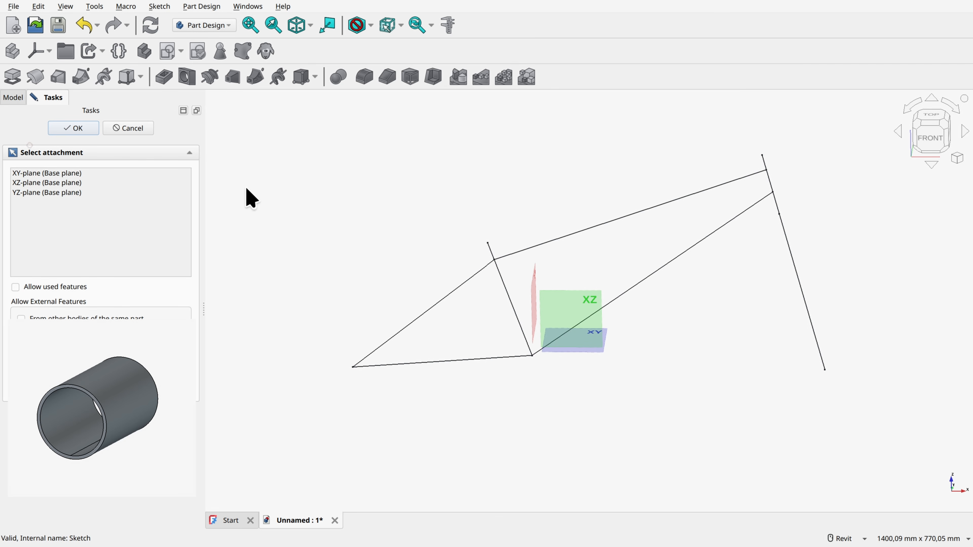
click(581, 307)
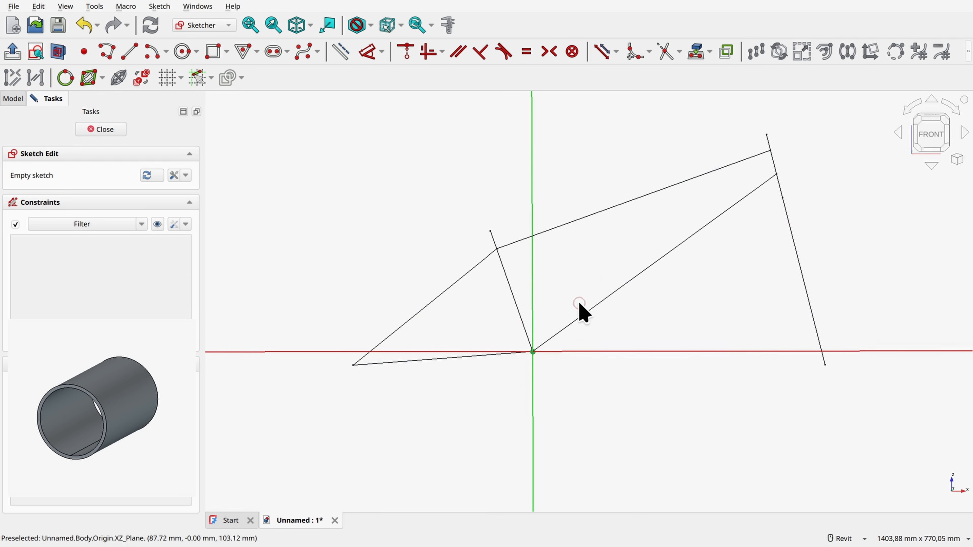
click(184, 53)
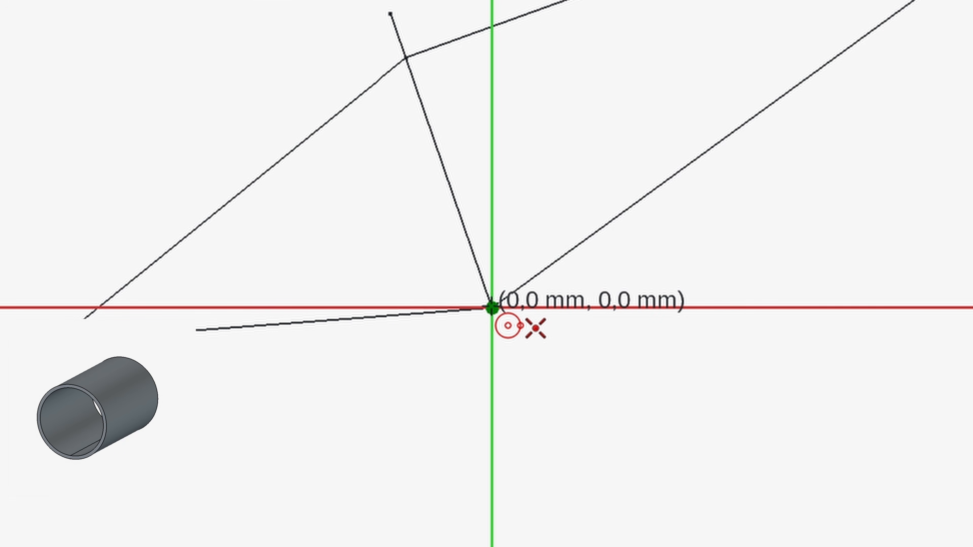
click(492, 308)
text(45)
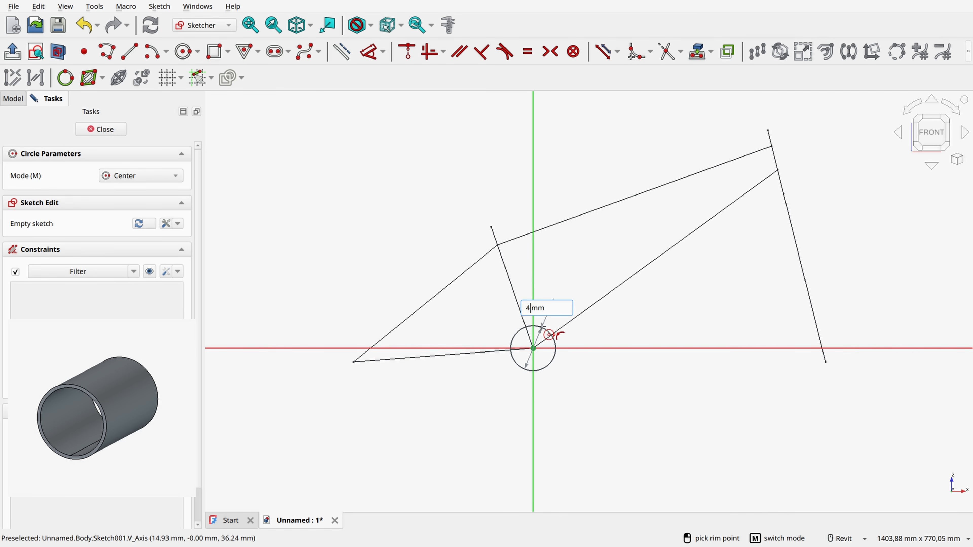
key(Return)
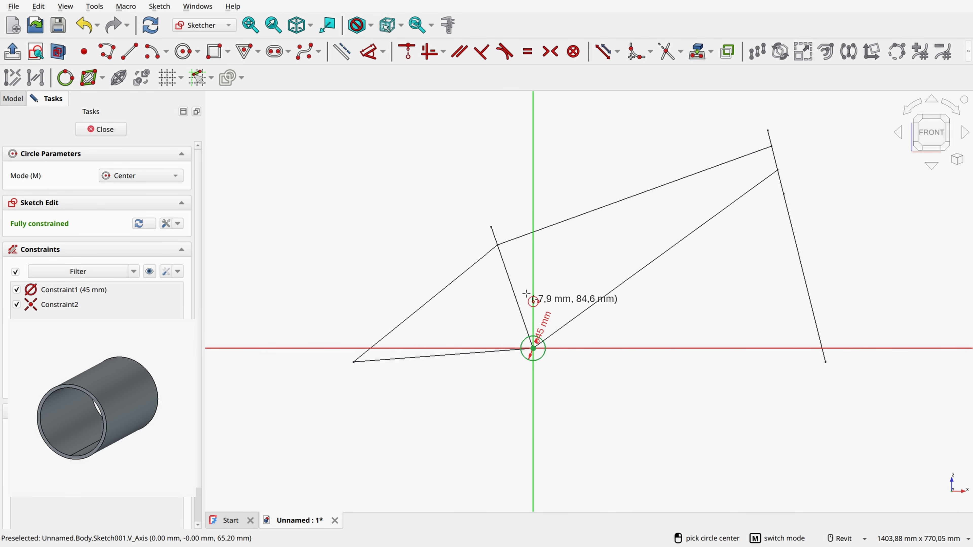
scroll(546, 379, up, 5)
scroll(536, 296, up, 2)
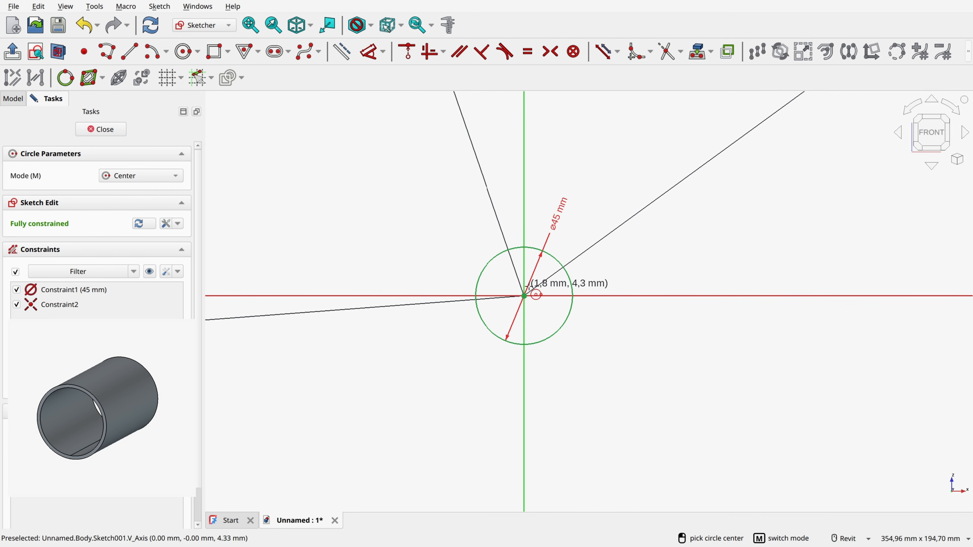
scroll(526, 301, down, 2)
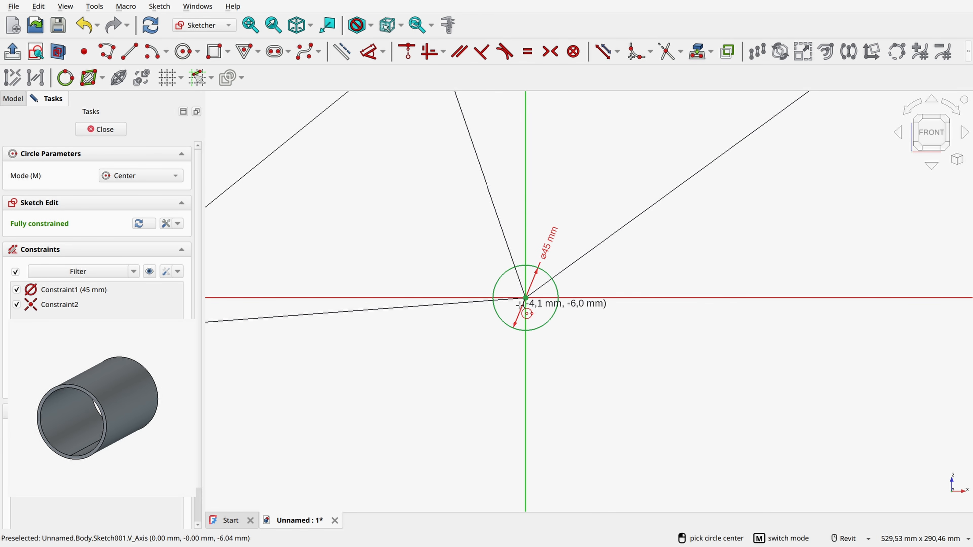
click(100, 129)
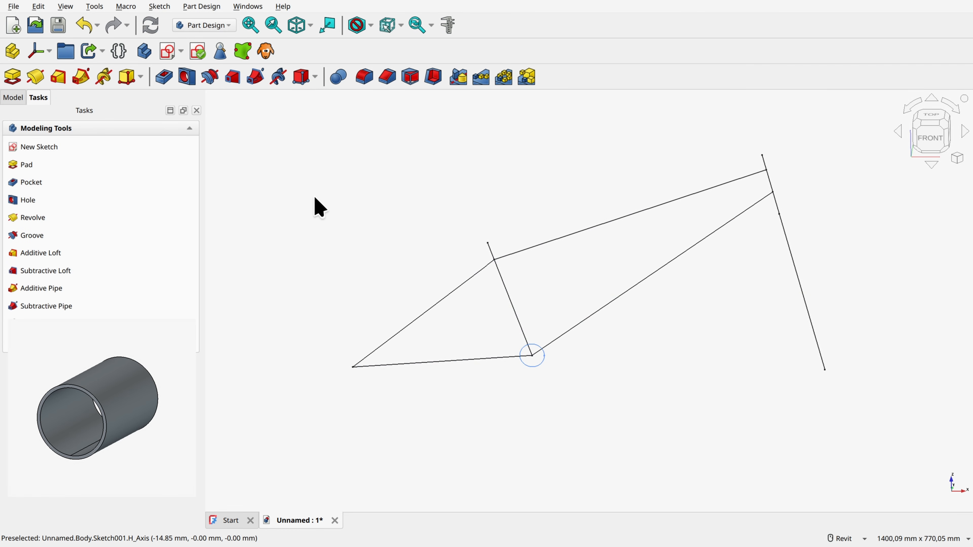
Step: Pad the circle symmetrically to a length of 68 mm
click(15, 79)
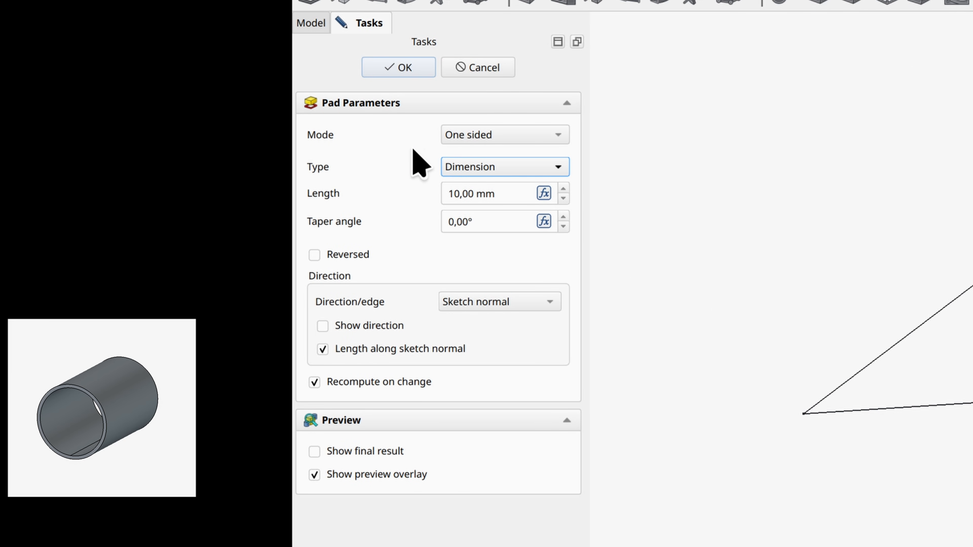
click(497, 137)
click(491, 172)
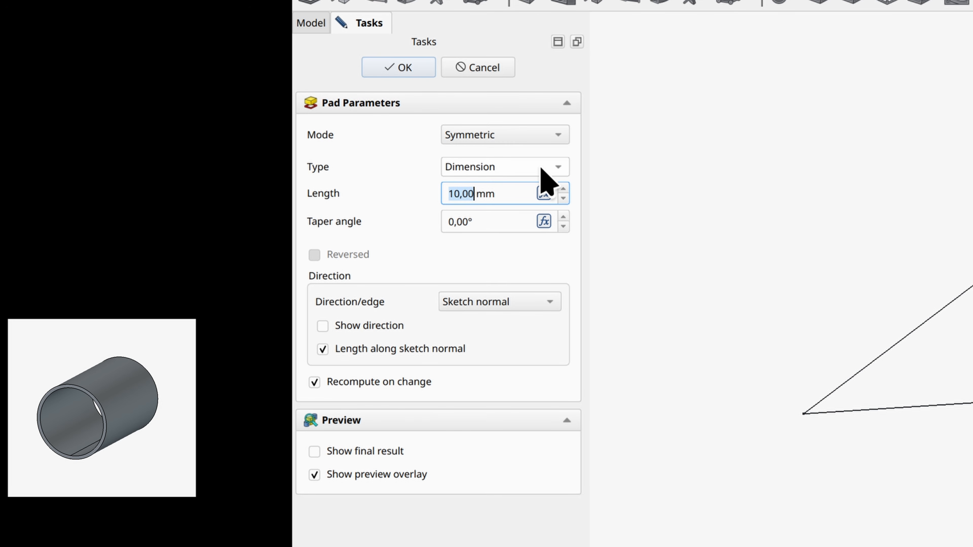
text(68)
key(Return)
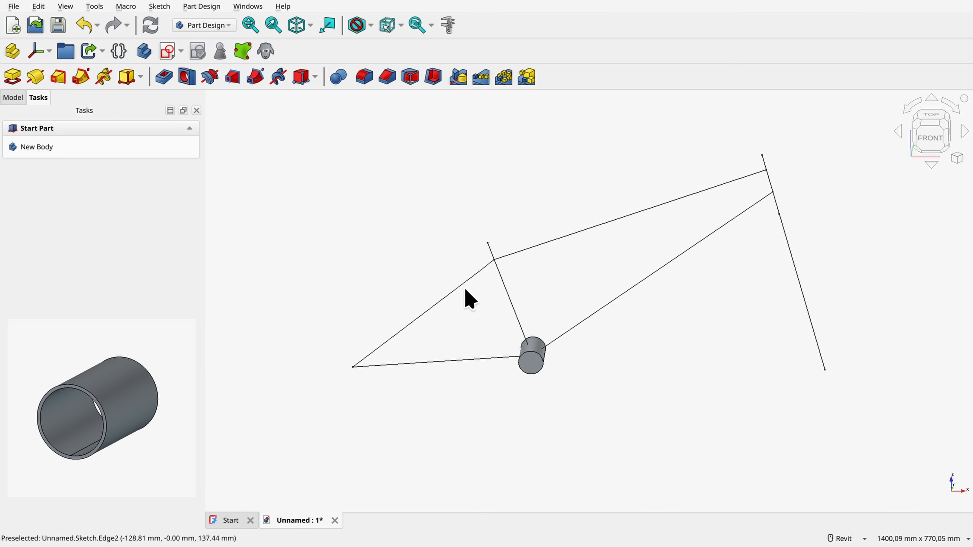
Step: Hollow the padded cylinder through both end faces with a 2 mm wall thickness and check the inner diameter
click(531, 362)
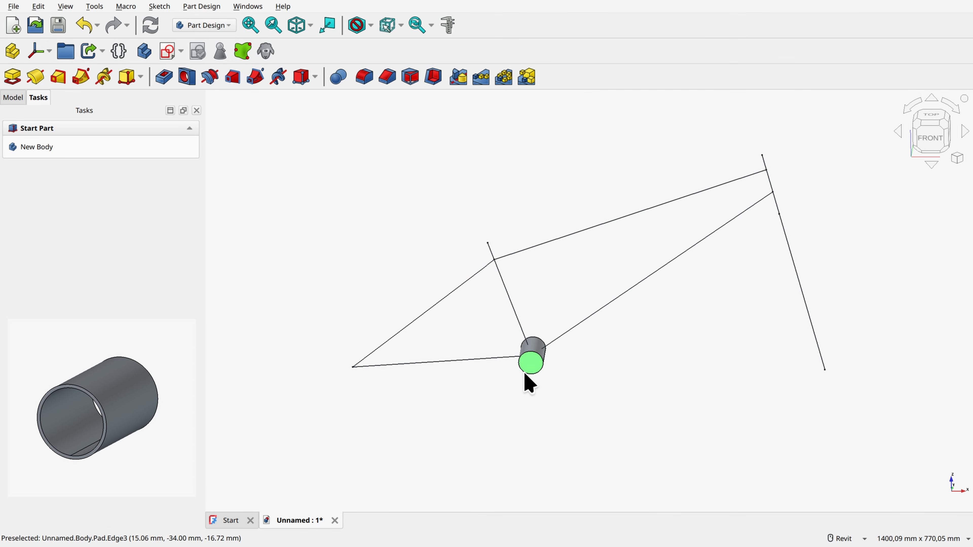
click(532, 365)
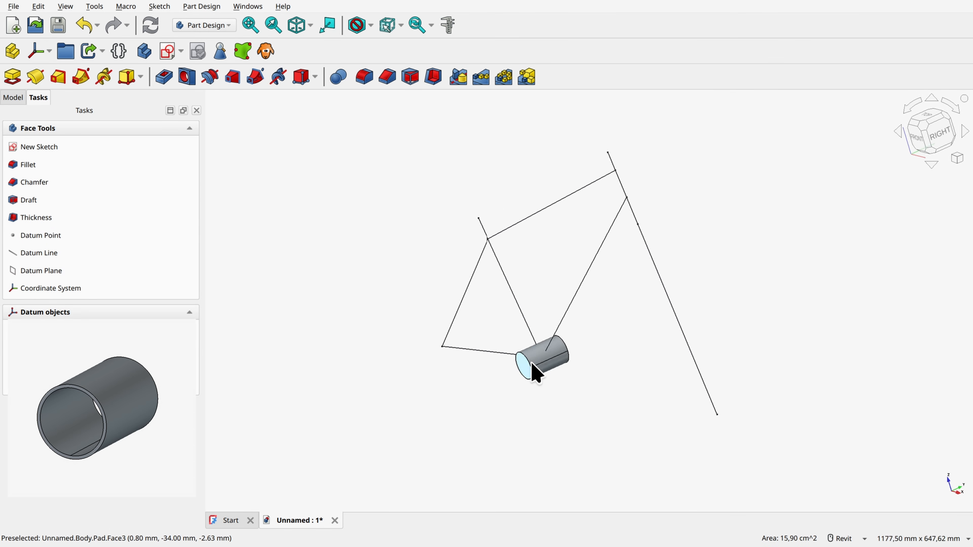
ctrl+click(639, 351)
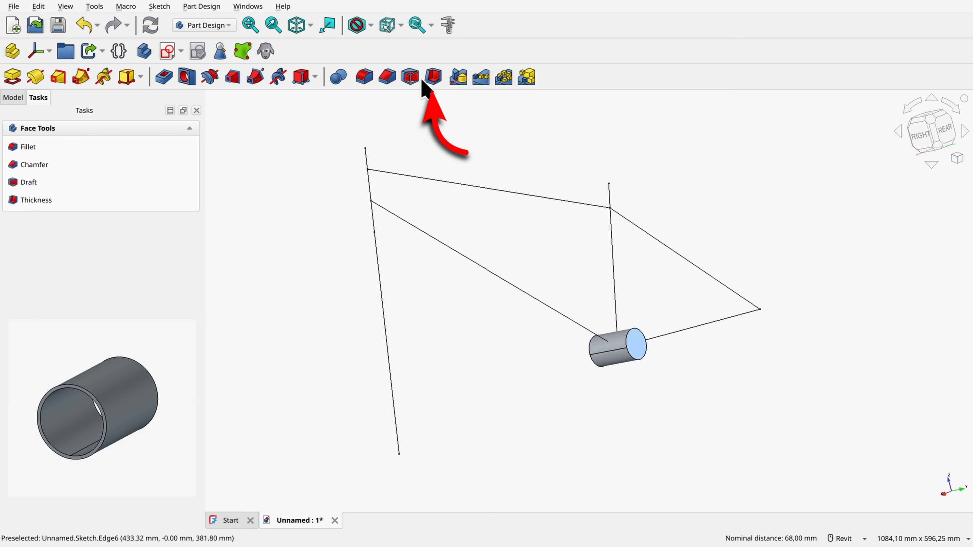
click(432, 79)
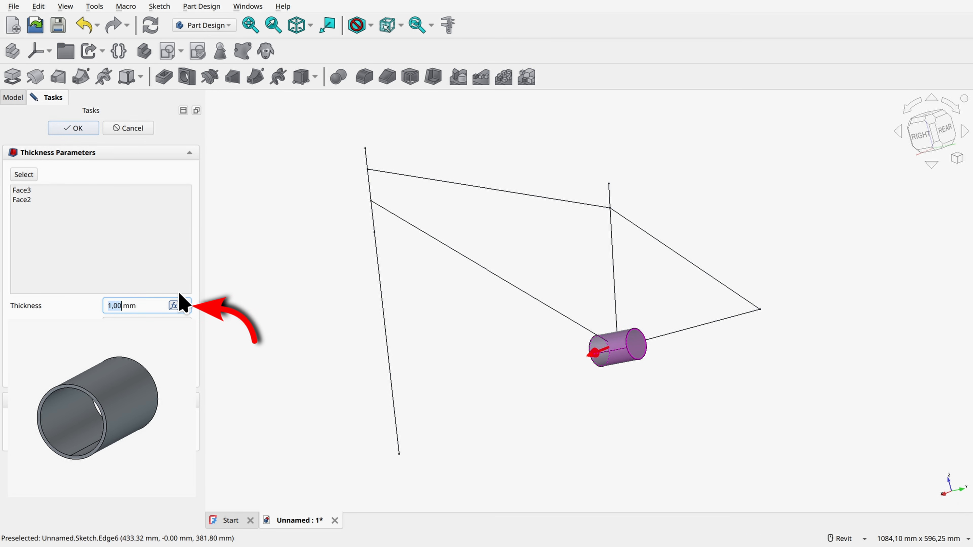
text(2)
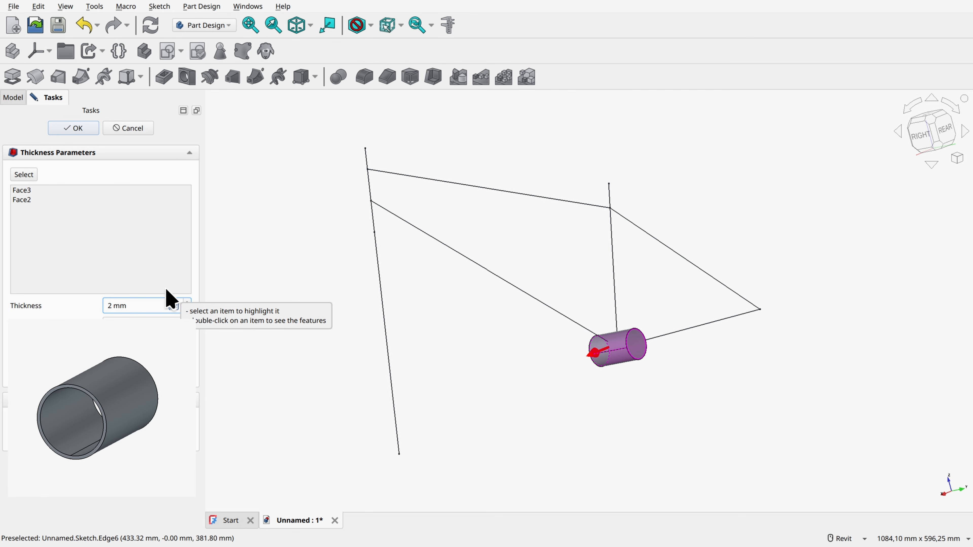
click(79, 129)
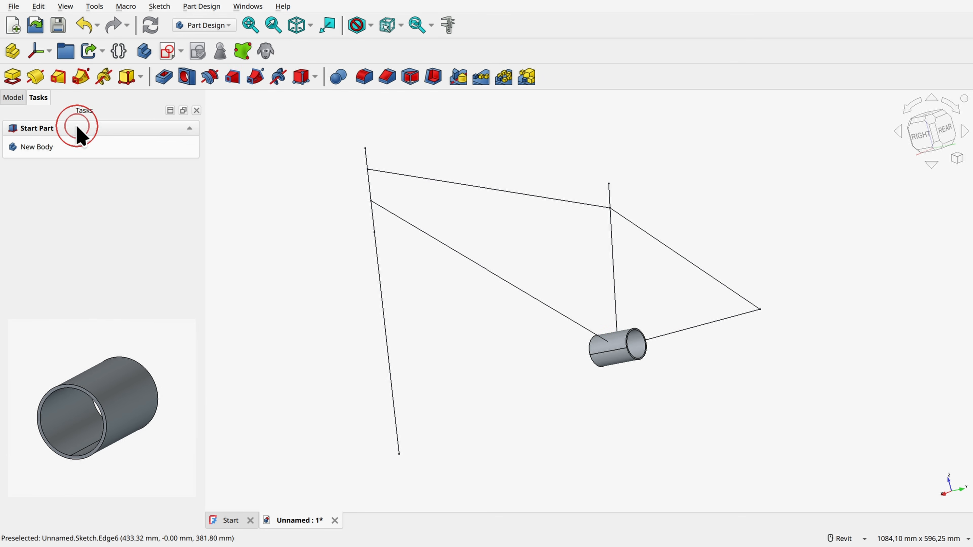
shift+middle_drag(540, 360, 564, 291)
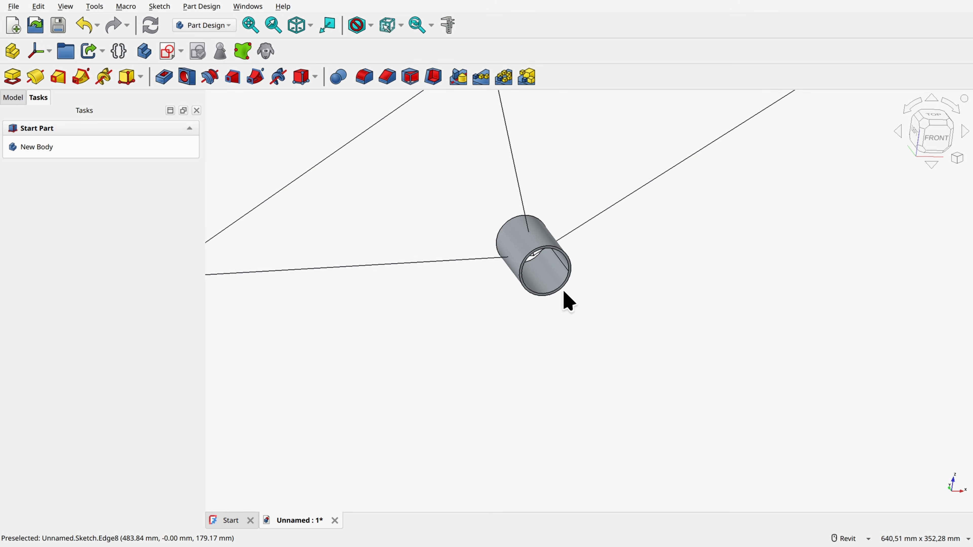
click(561, 289)
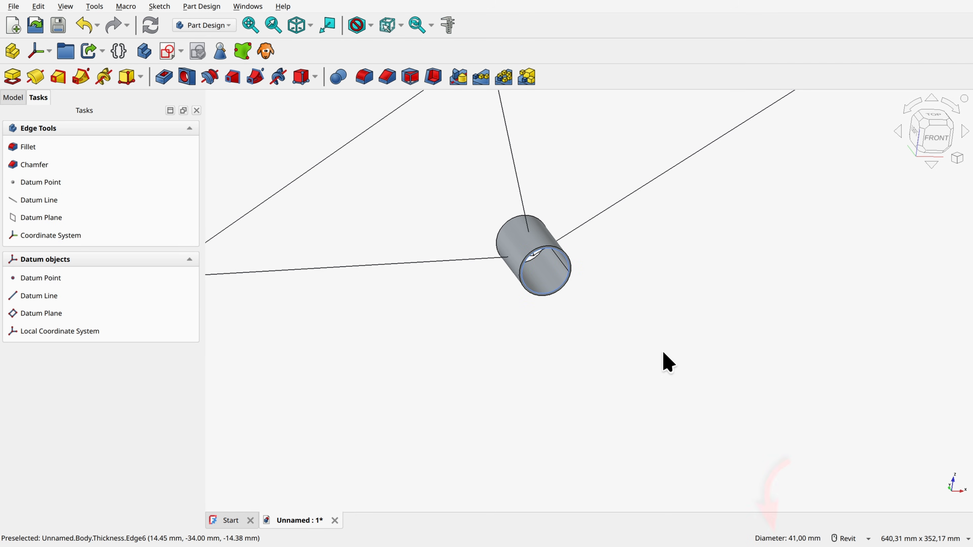
click(610, 337)
shift+middle_drag(610, 337, 586, 337)
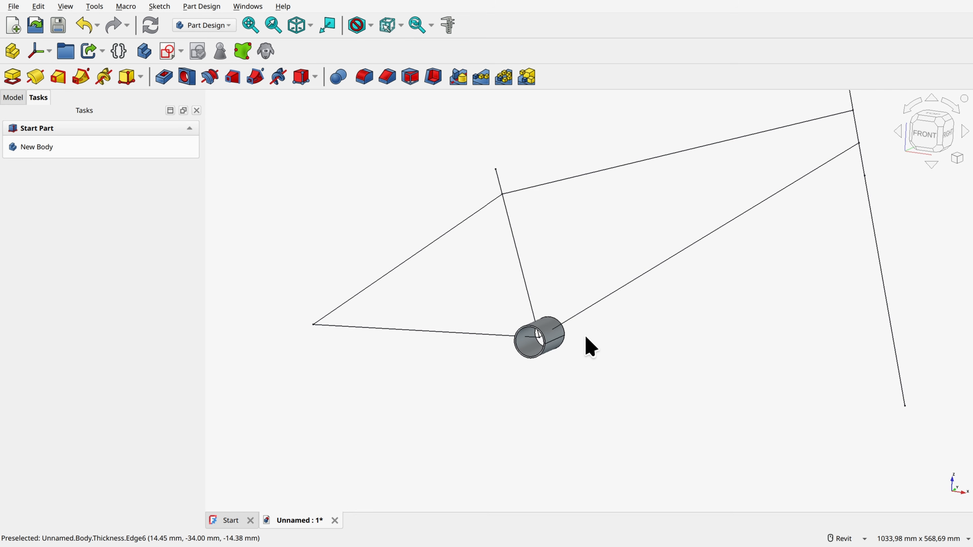
Step: Rename the bottom bracket shell's body to Bottom Bracket Mid
click(20, 98)
click(53, 149)
key(F2)
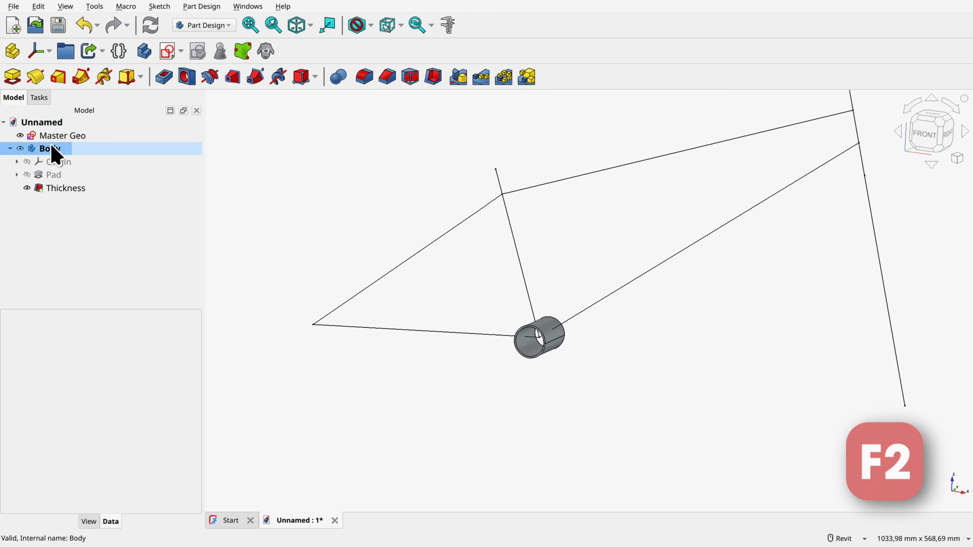
text(Bottom Bracket Mid)
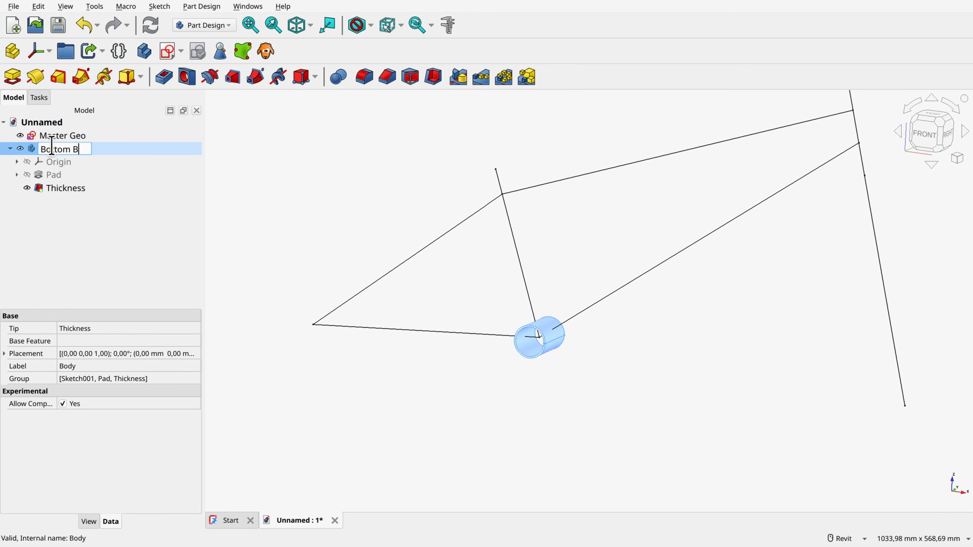
key(Return)
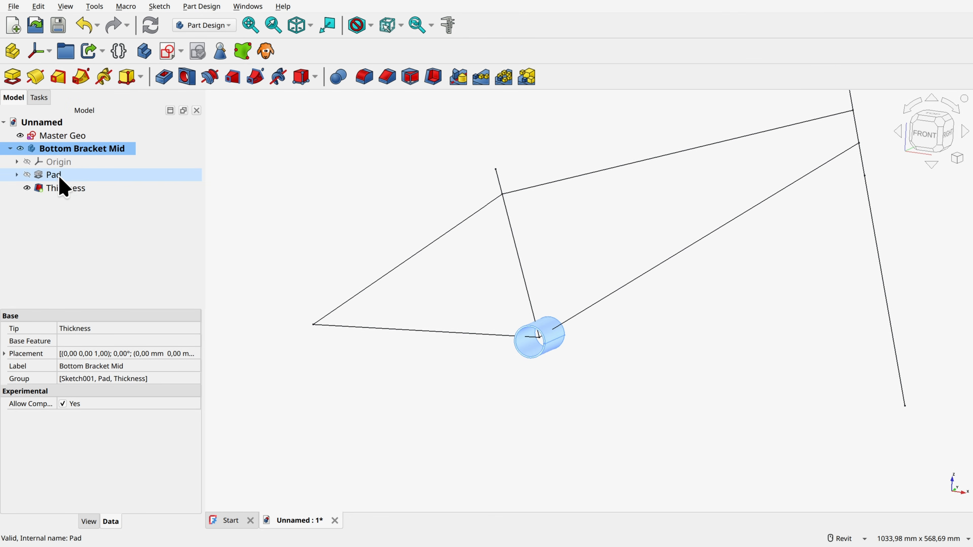
Step: Compare the solid Pad with the hollow Thickness feature by switching their visibility, leaving Thickness shown
click(24, 177)
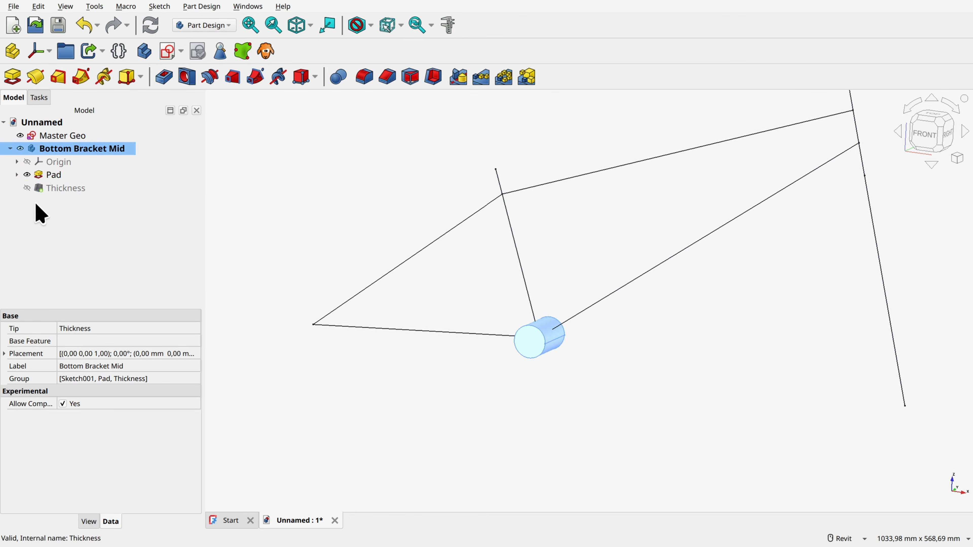
click(30, 176)
click(25, 188)
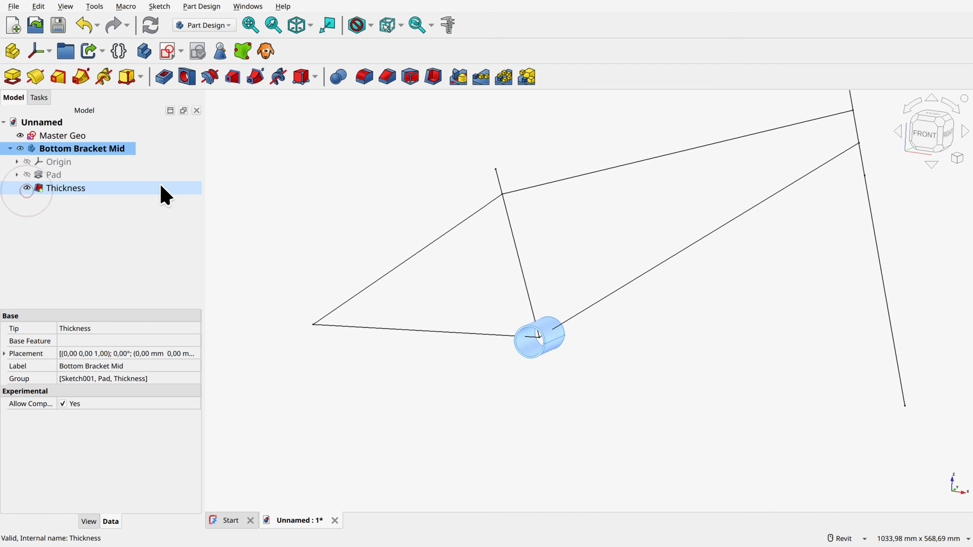
click(277, 179)
Step: Create another body and name it Head Tube
scroll(515, 230, down, 3)
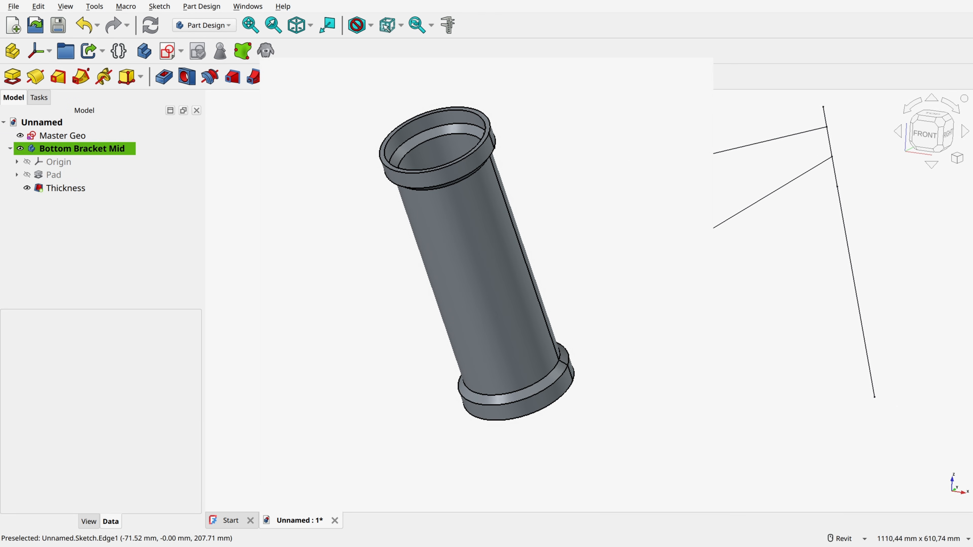
shift+middle_drag(536, 230, 628, 245)
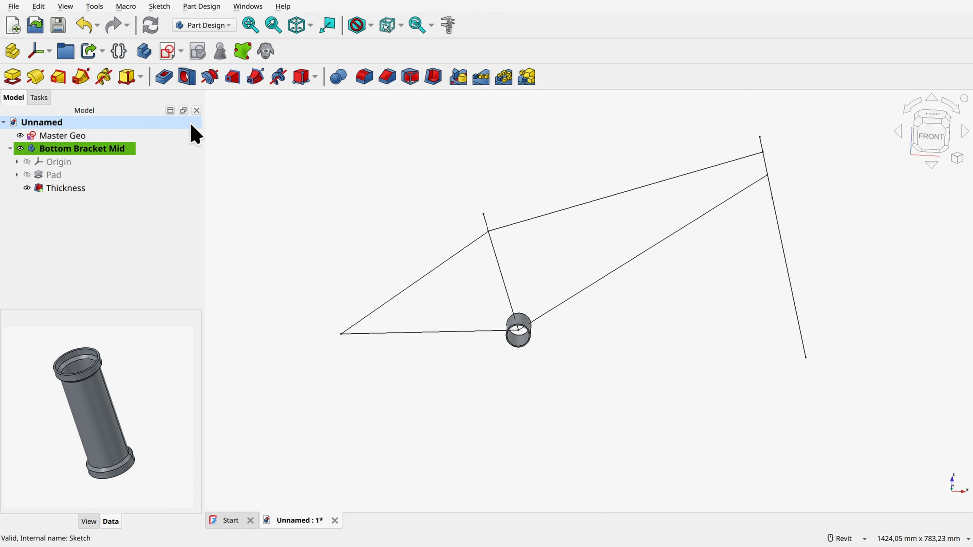
click(145, 51)
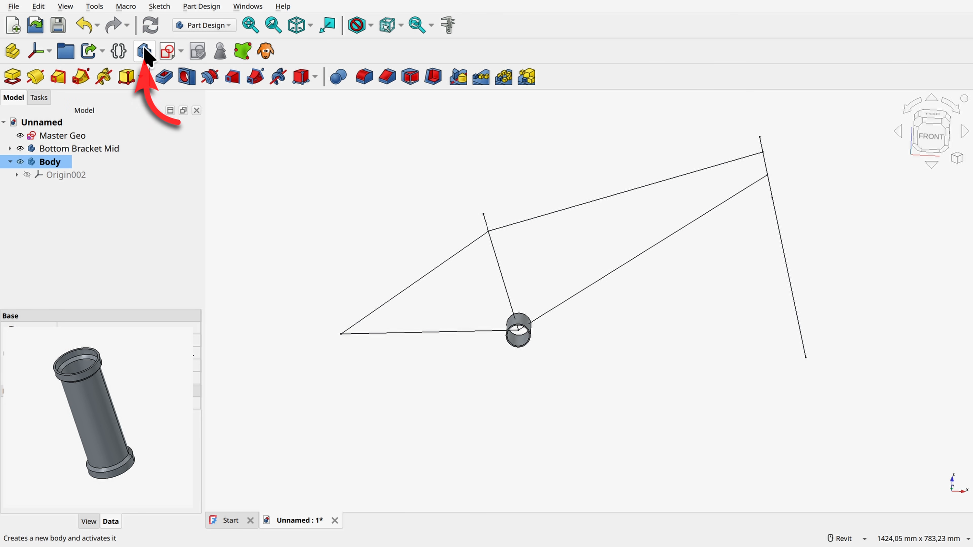
key(F2)
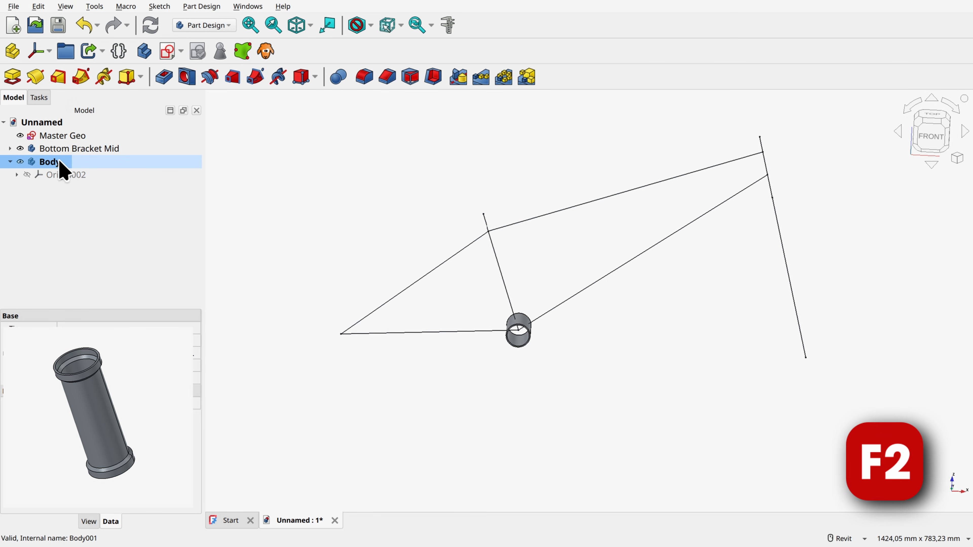
text(Head T)
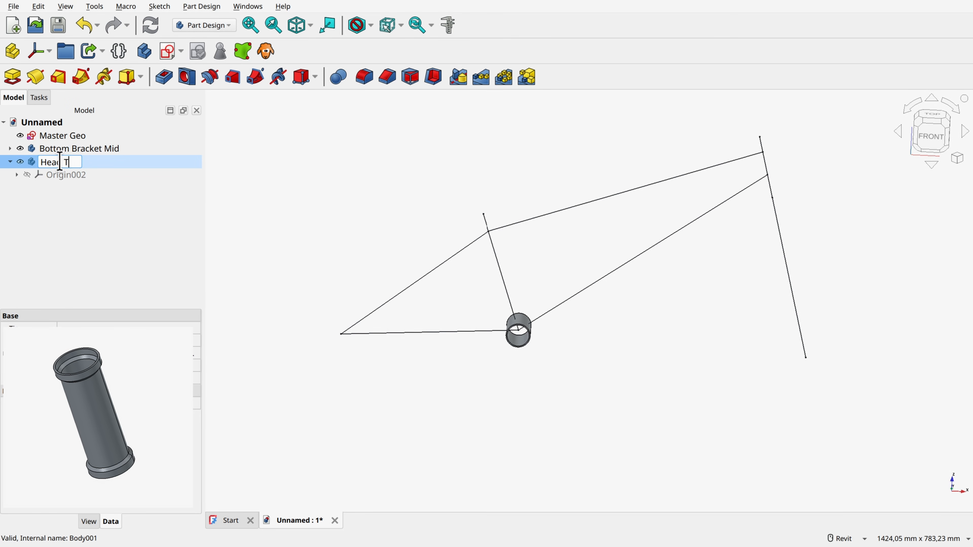
text(ube)
key(Return)
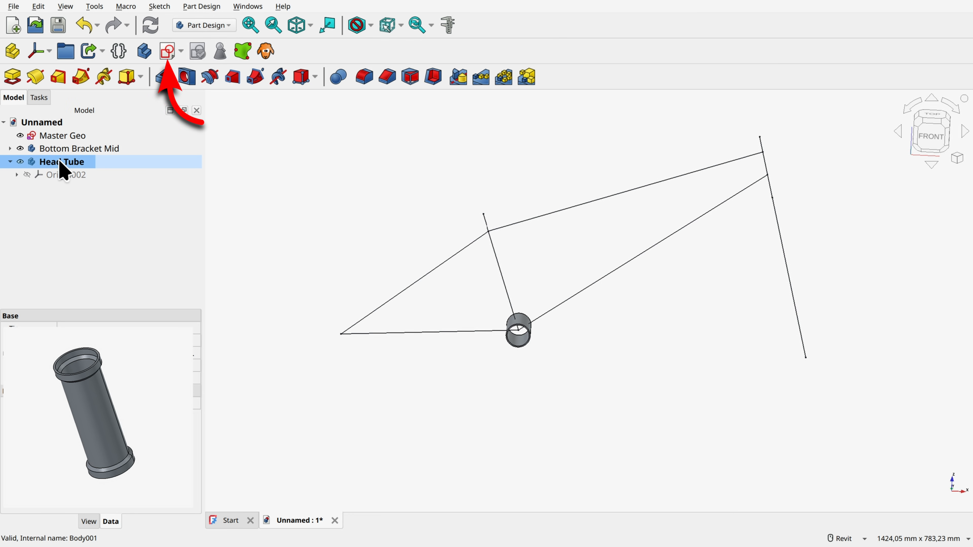
Step: Create an empty sketch on the XZ-plane of the Head Tube body and close it
click(168, 51)
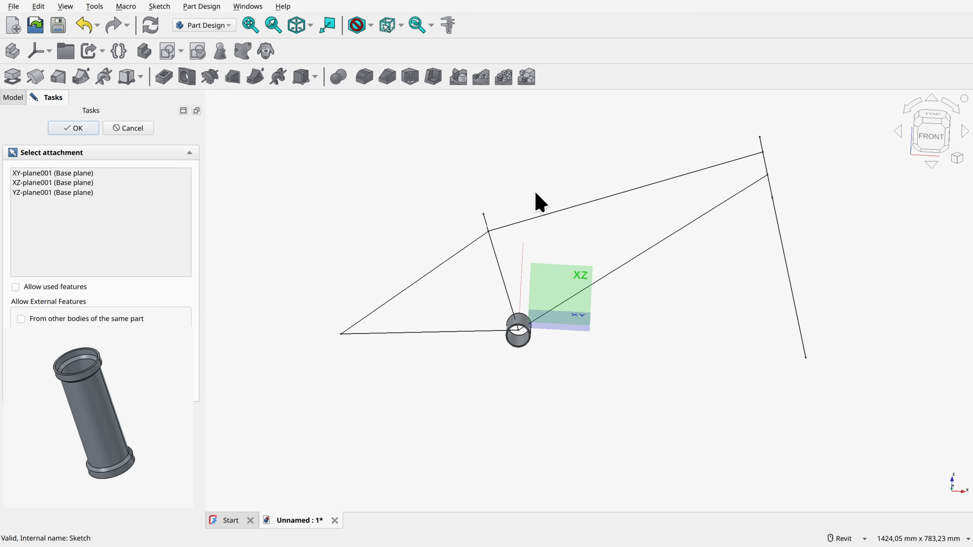
click(559, 283)
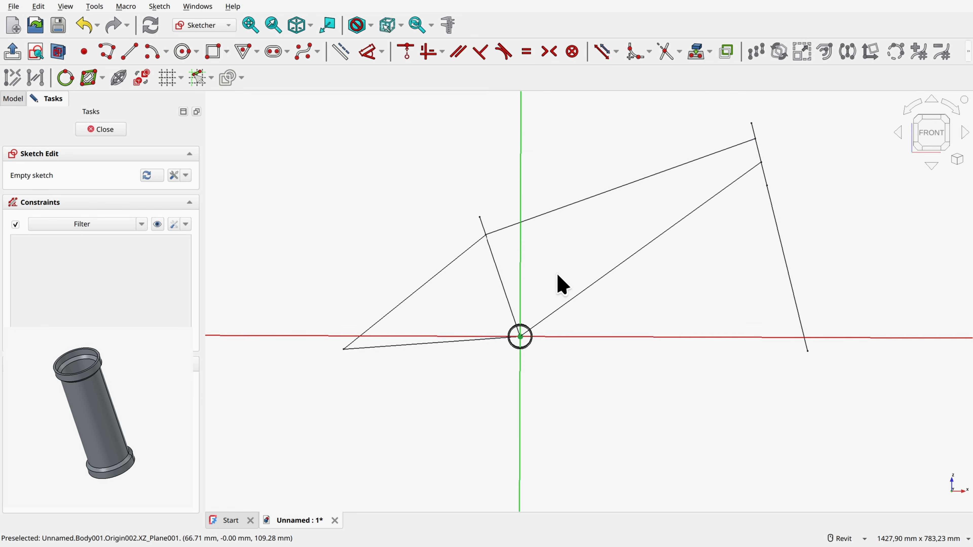
middle_drag(816, 139, 703, 156)
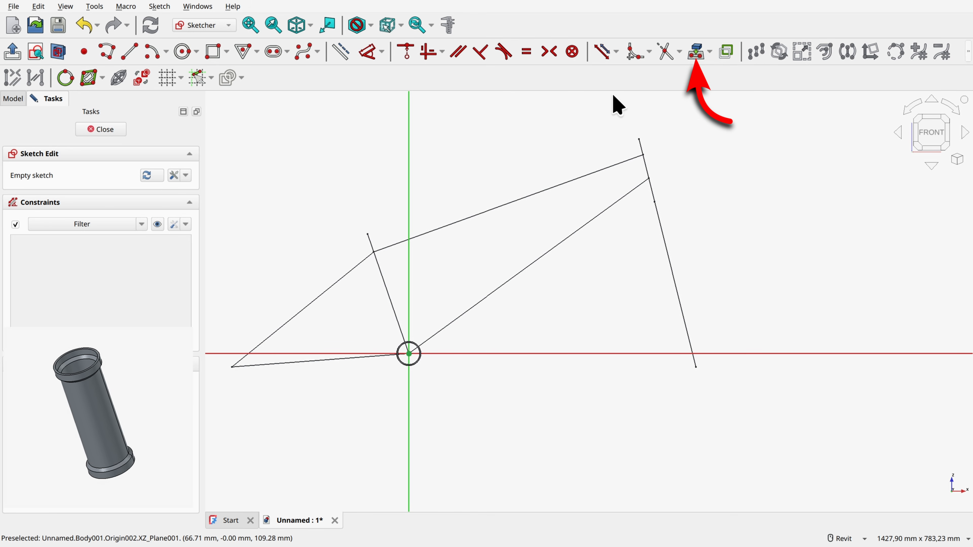
click(698, 52)
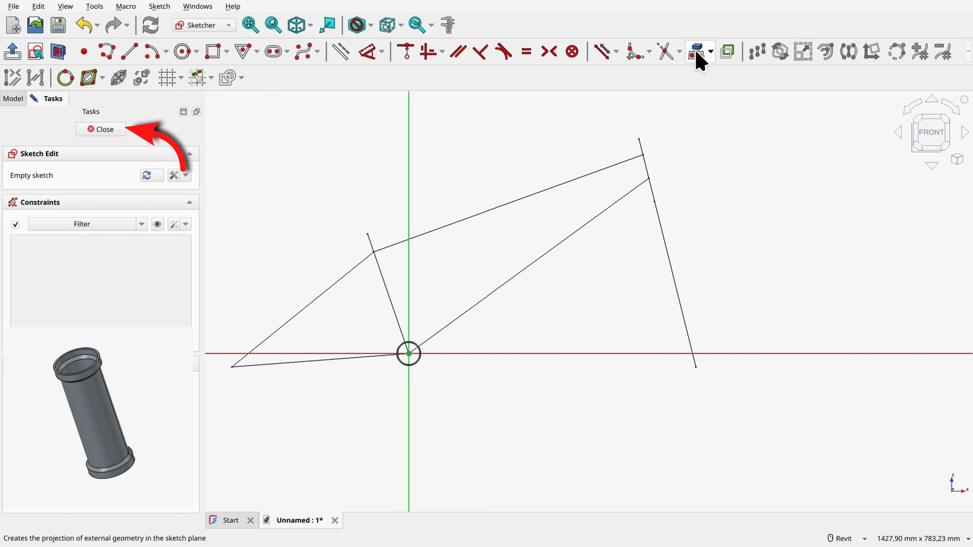
click(107, 130)
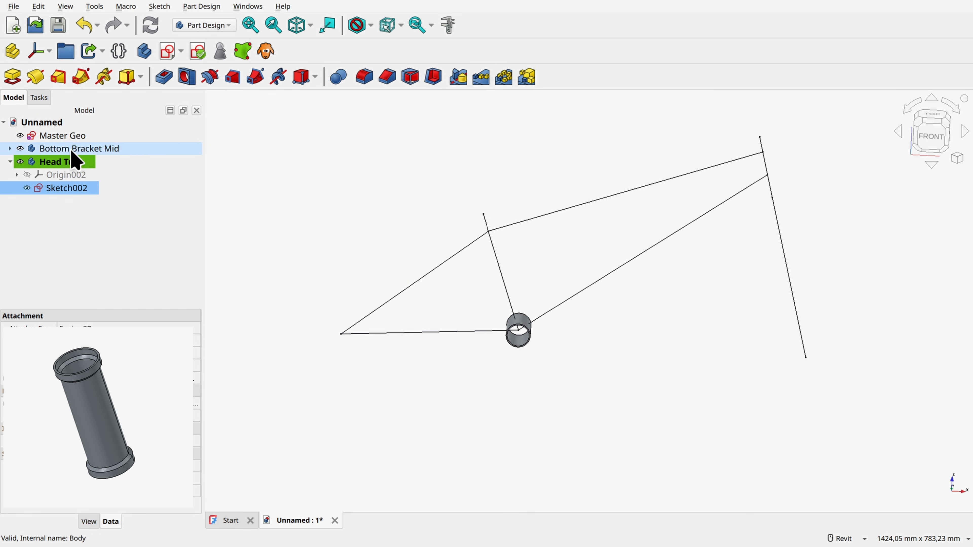
Step: Add a sub-shape binder of the Master Geo sketch to the Head Tube body and hide the original sketch
click(54, 138)
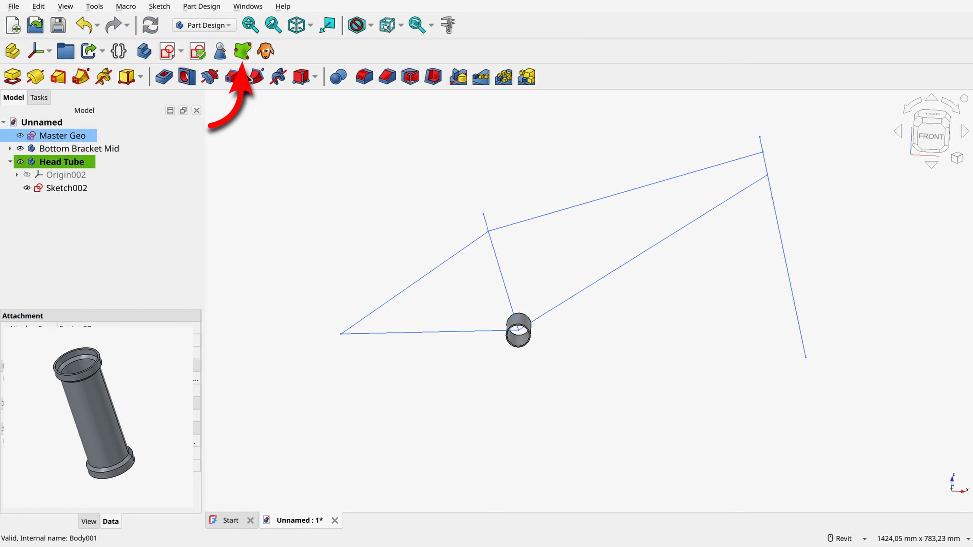
click(242, 51)
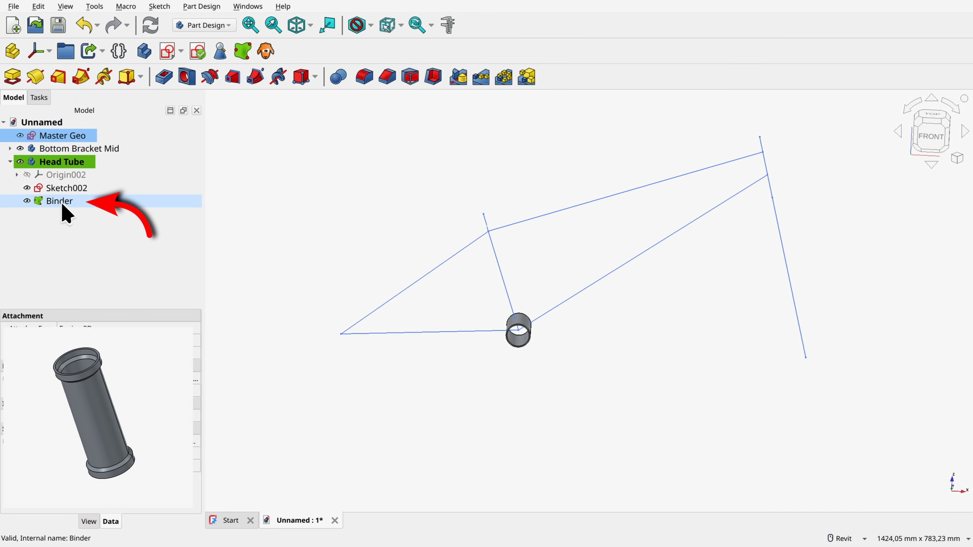
click(20, 135)
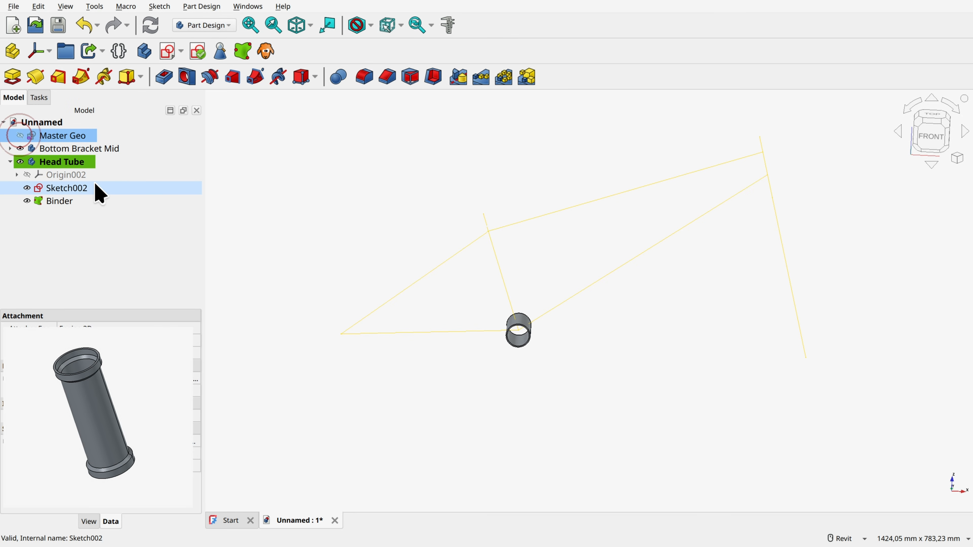
Step: Reopen the Head Tube sketch and project the binder's three collinear head tube segments into it as external geometry
double_click(72, 188)
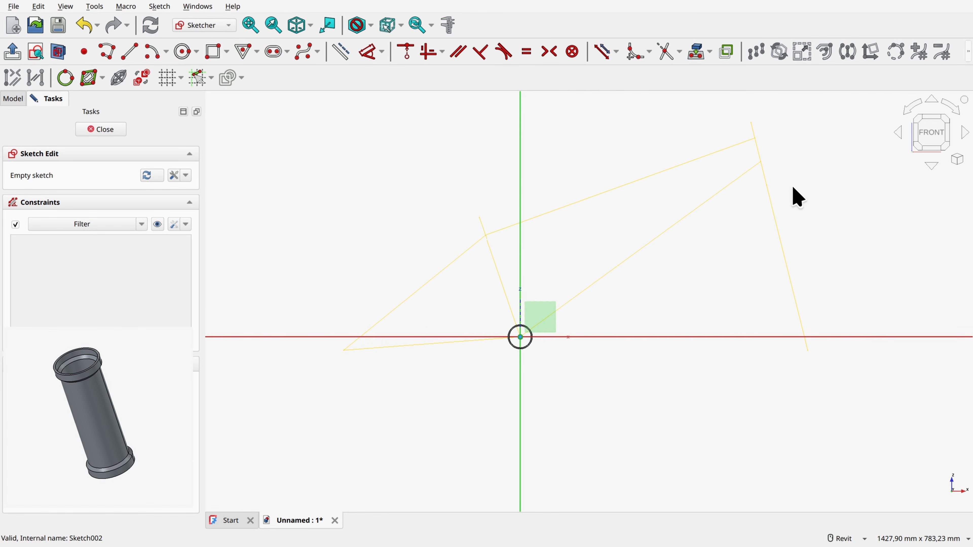
scroll(820, 160, up, 2)
middle_drag(802, 135, 723, 163)
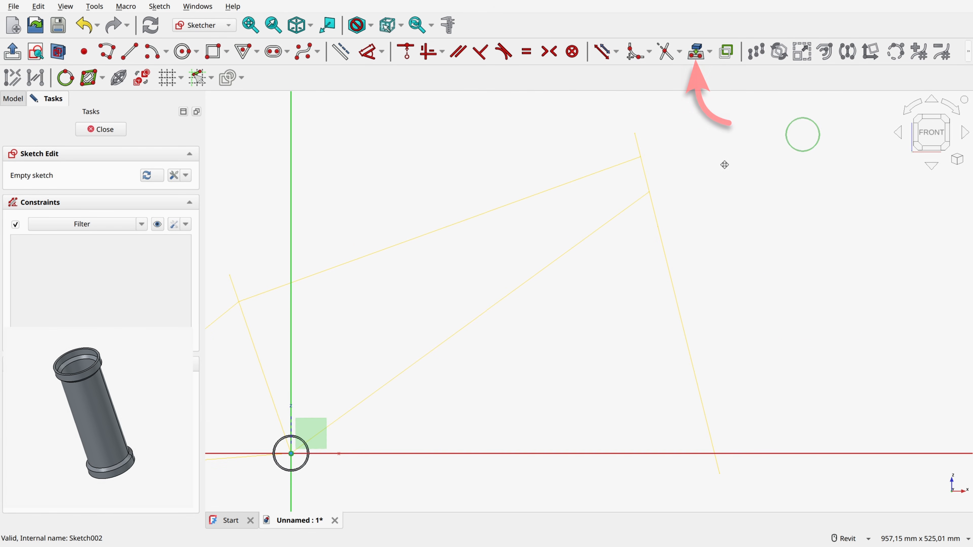
click(696, 51)
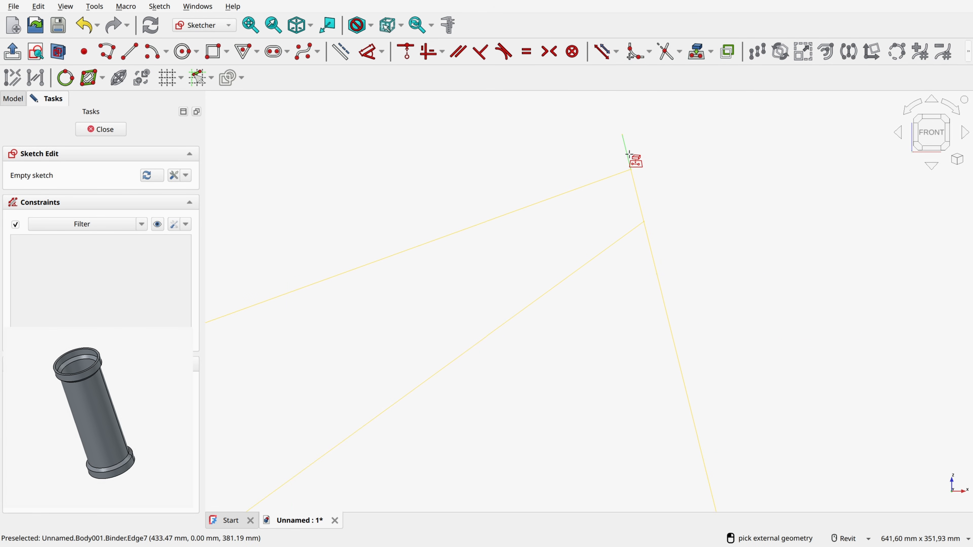
click(627, 153)
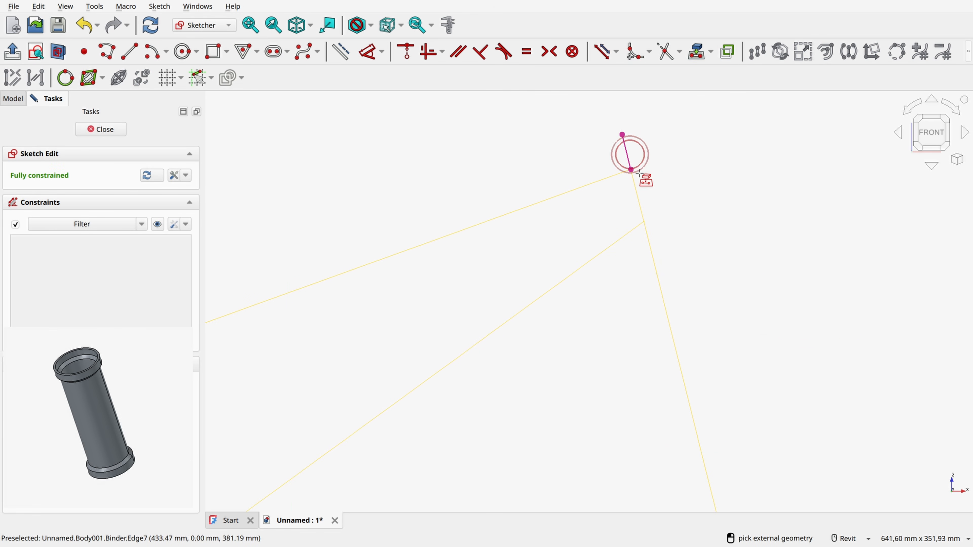
click(636, 192)
click(651, 244)
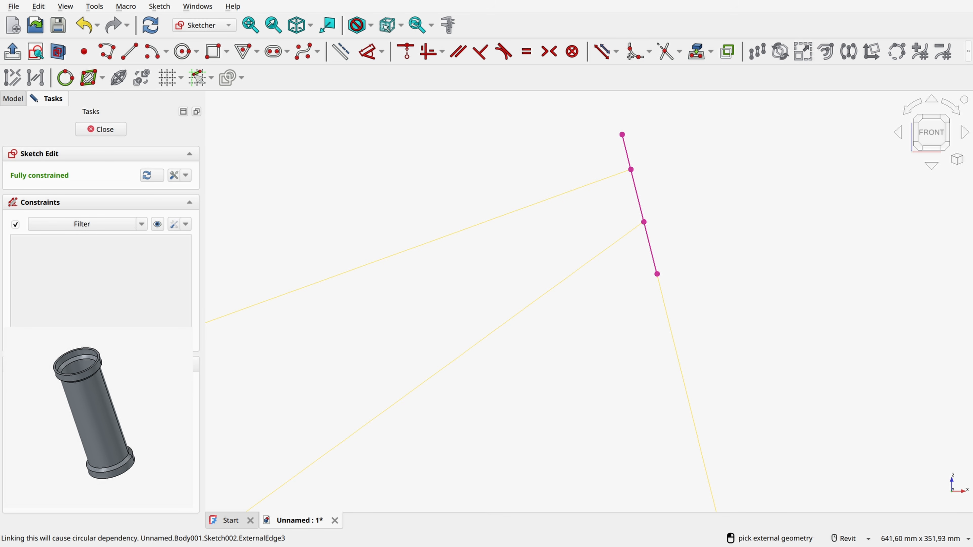
Step: Draw a seven-segment polyline from the upper to the lower end of the head tube axis, with stepped rims and end lines about 22 mm long
click(108, 51)
mouse_move(701, 135)
middle_down()
mouse_move(636, 147)
mouse_move(536, 191)
middle_up()
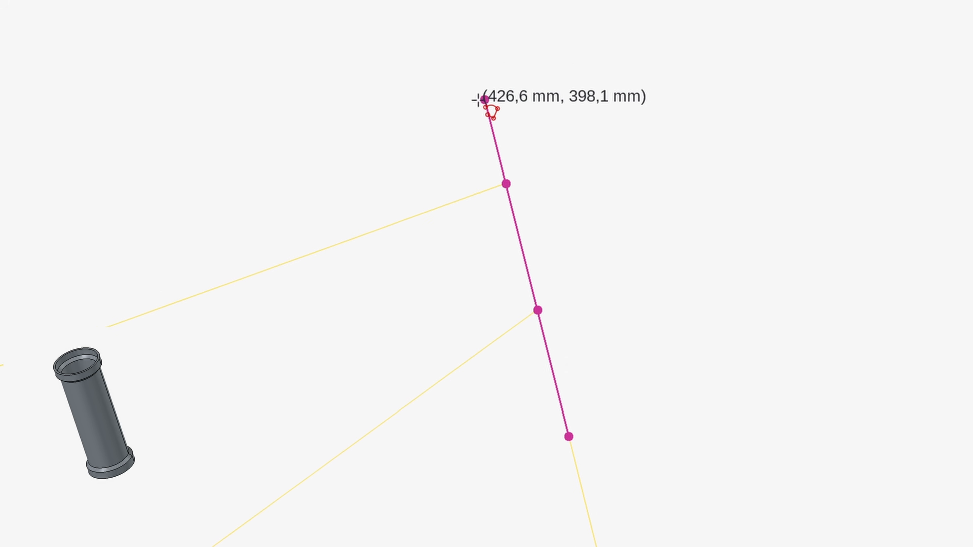
click(471, 80)
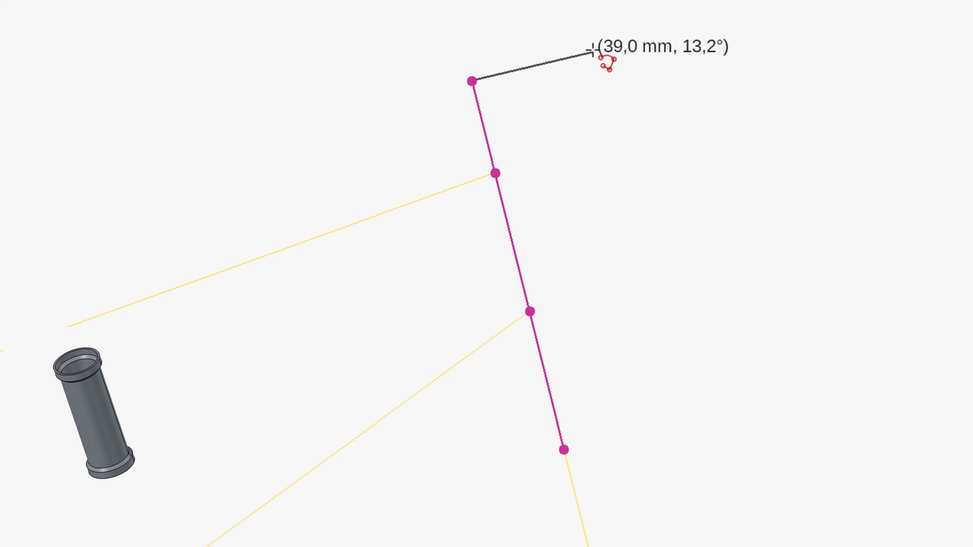
click(540, 64)
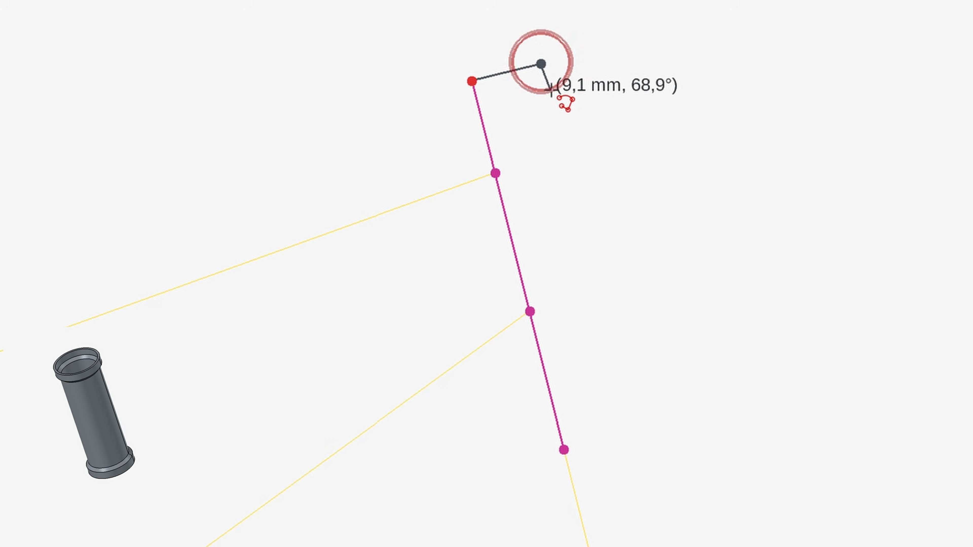
click(548, 92)
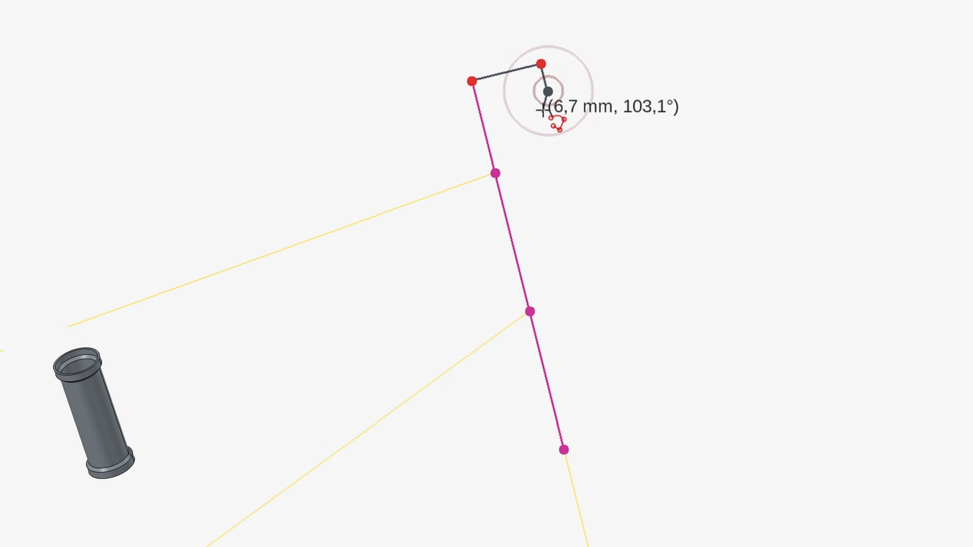
click(540, 122)
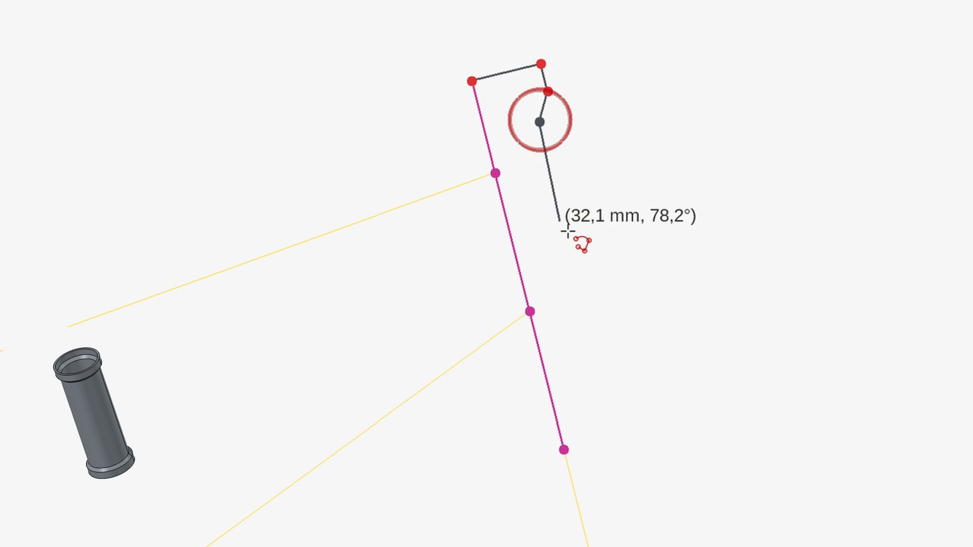
click(604, 401)
click(627, 414)
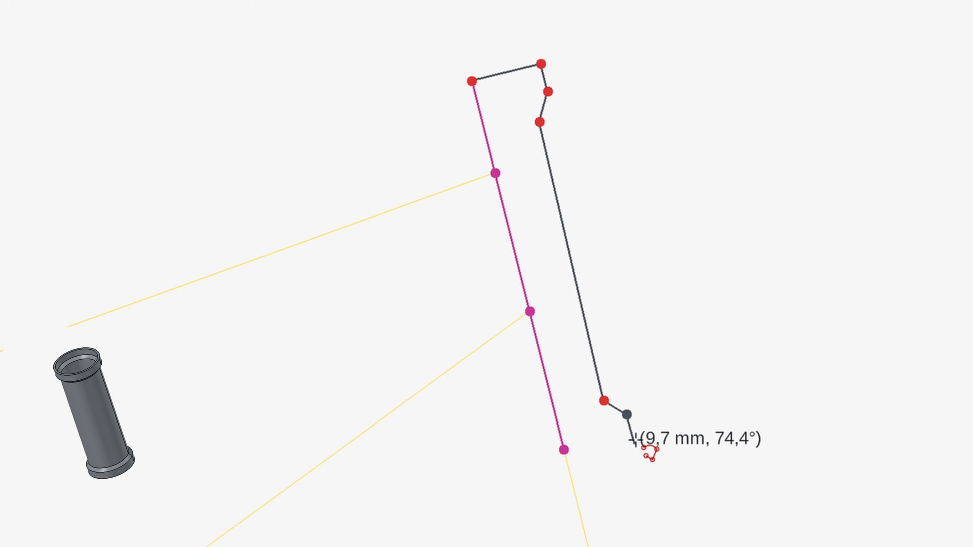
click(633, 441)
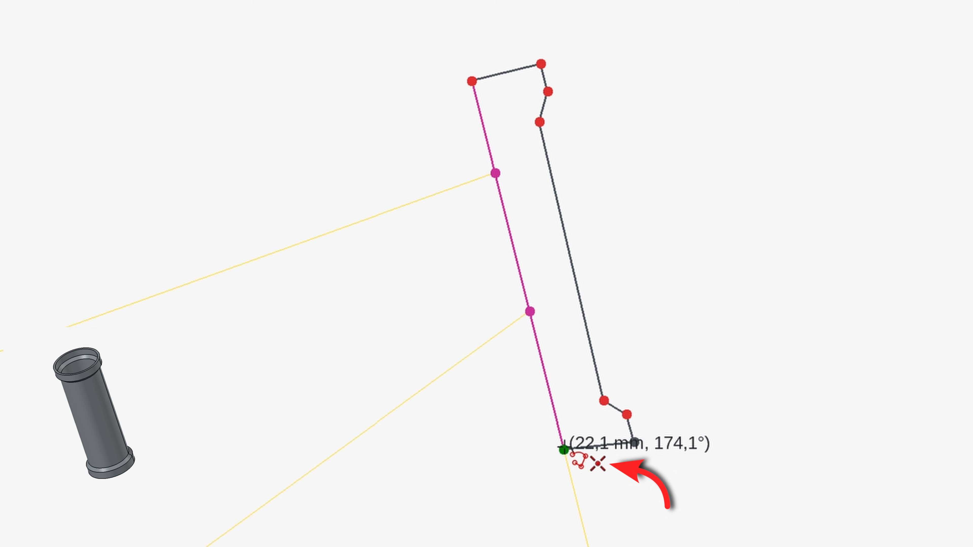
click(563, 449)
click(668, 327)
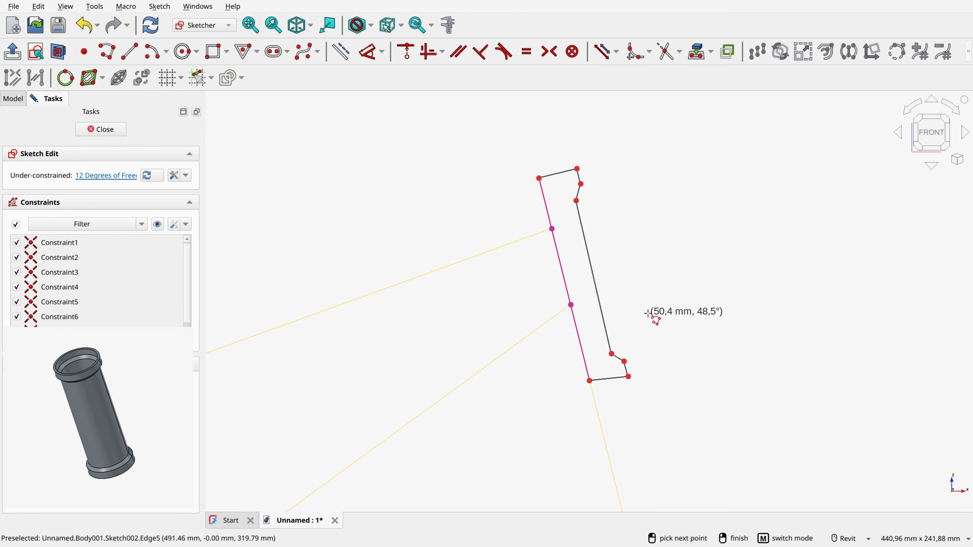
right_click(640, 256)
Step: Constrain the profile's upper and lower end lines perpendicular to the projected head tube axis
click(560, 173)
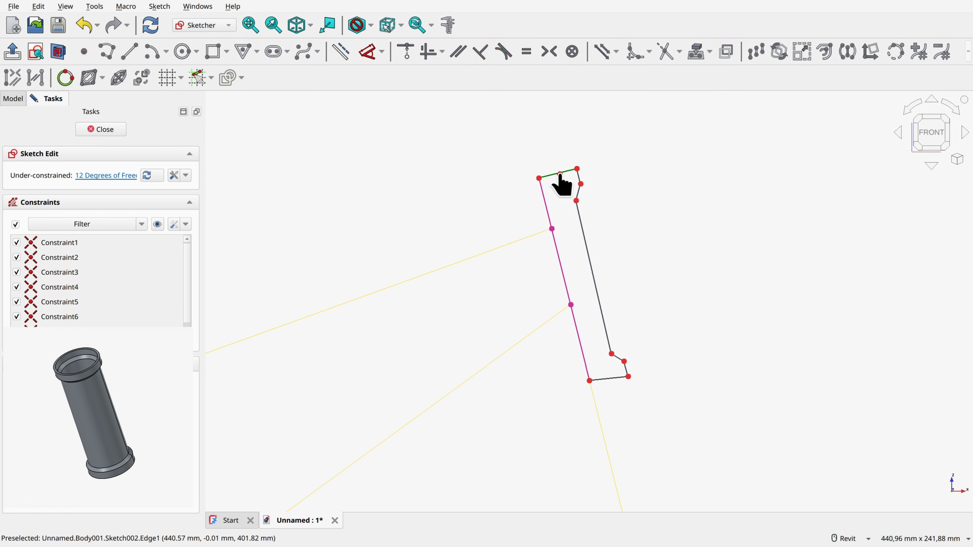
click(543, 199)
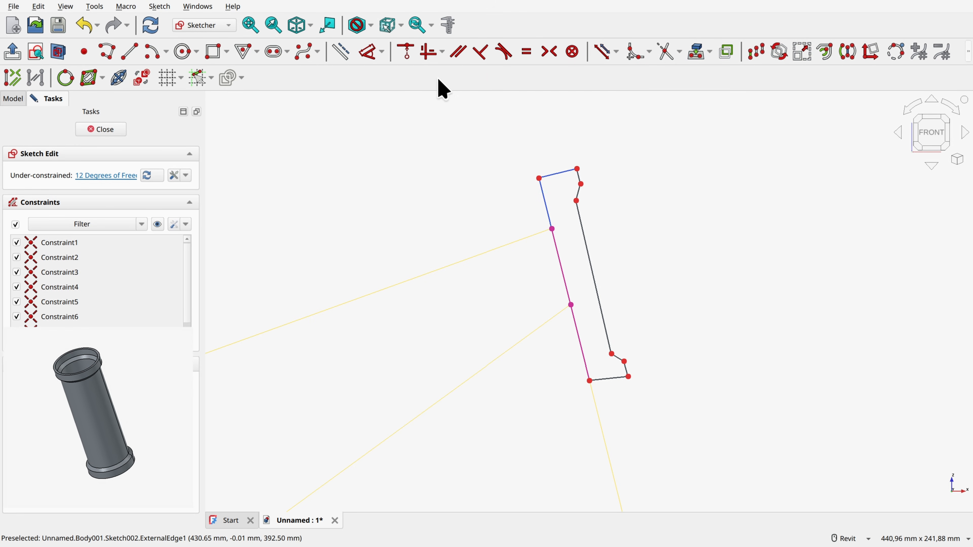
click(477, 61)
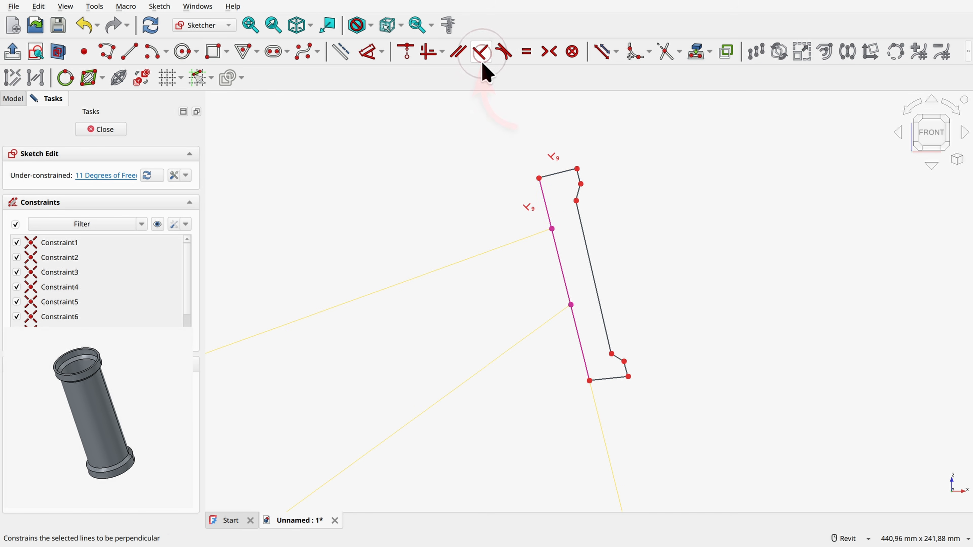
scroll(597, 400, up, 2)
click(616, 370)
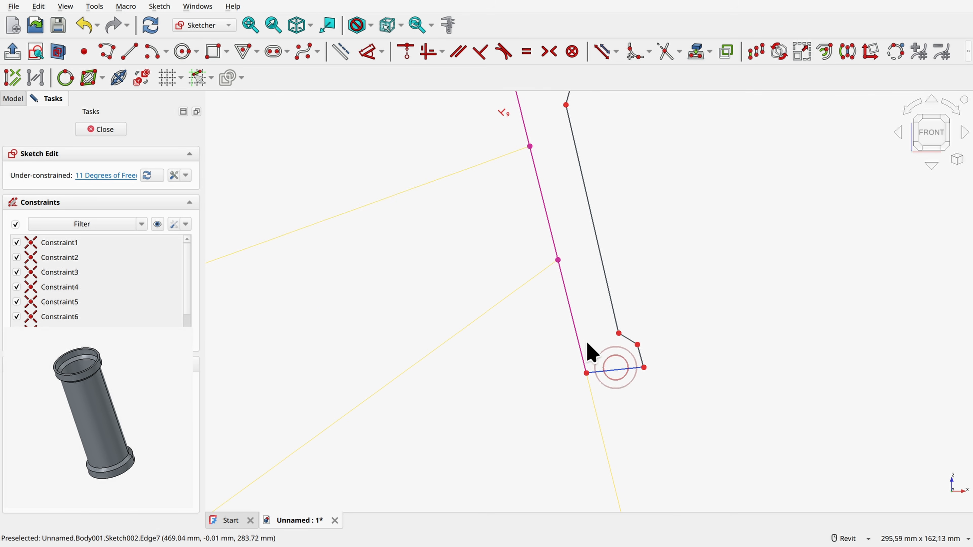
click(576, 336)
click(481, 52)
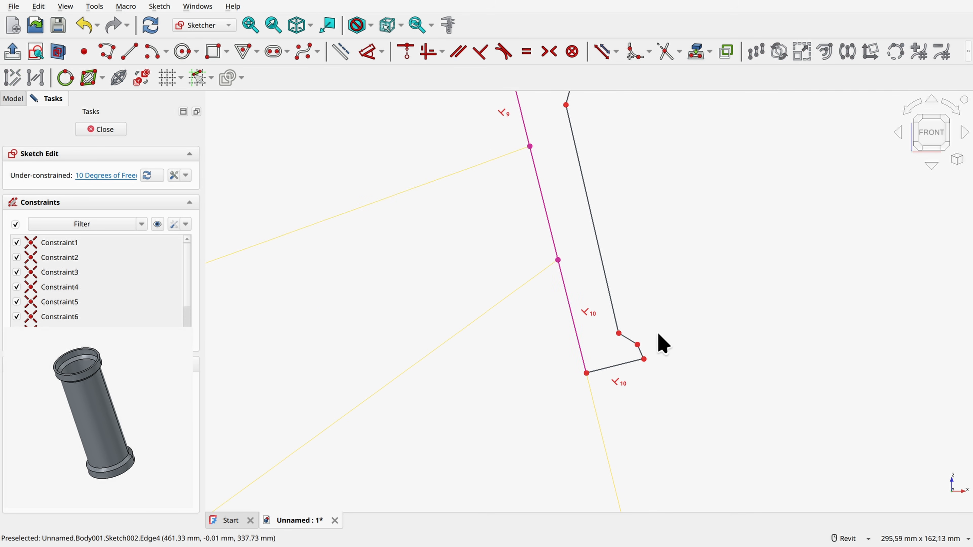
Step: Constrain the short outer rim edges at both ends of the profile perpendicular to their adjoining end lines
scroll(647, 364, up, 2)
click(630, 362)
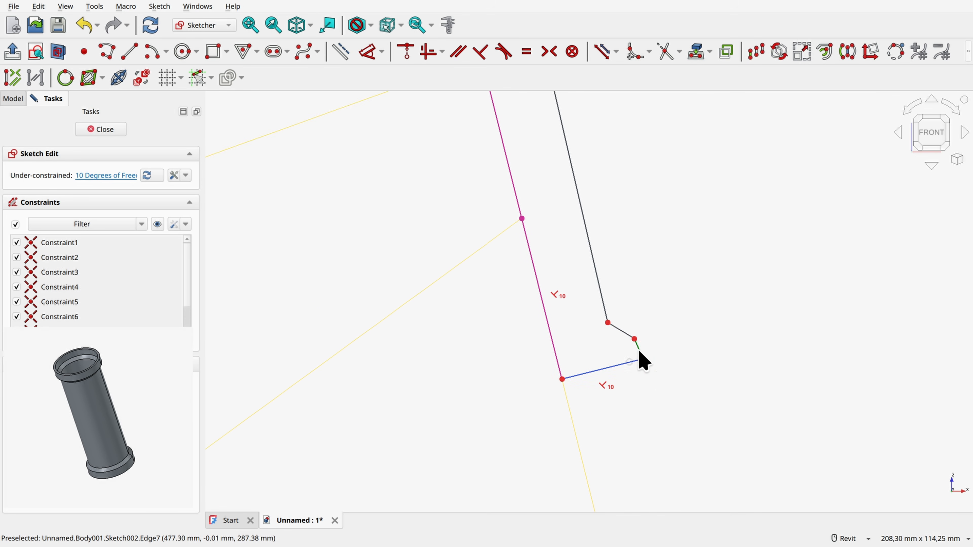
click(637, 350)
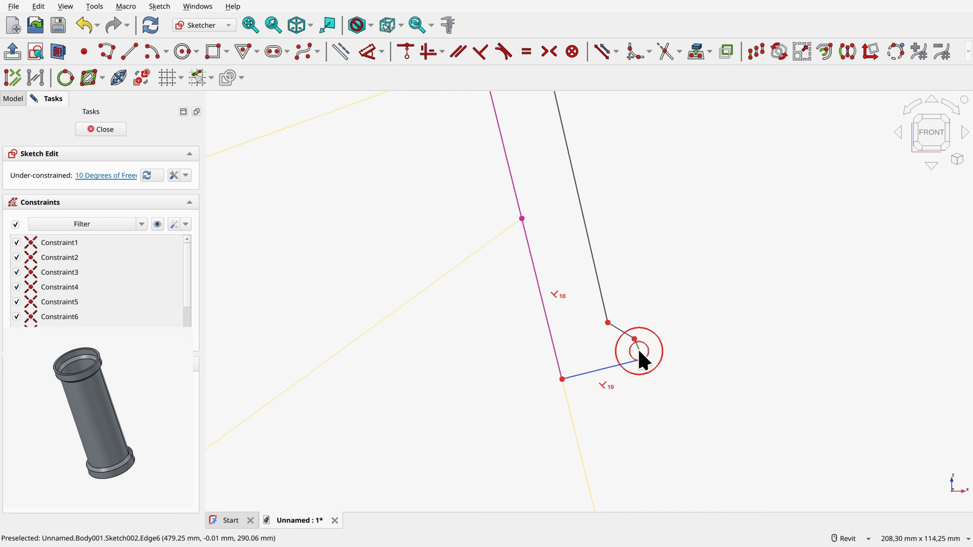
click(481, 51)
middle_drag(616, 132, 693, 411)
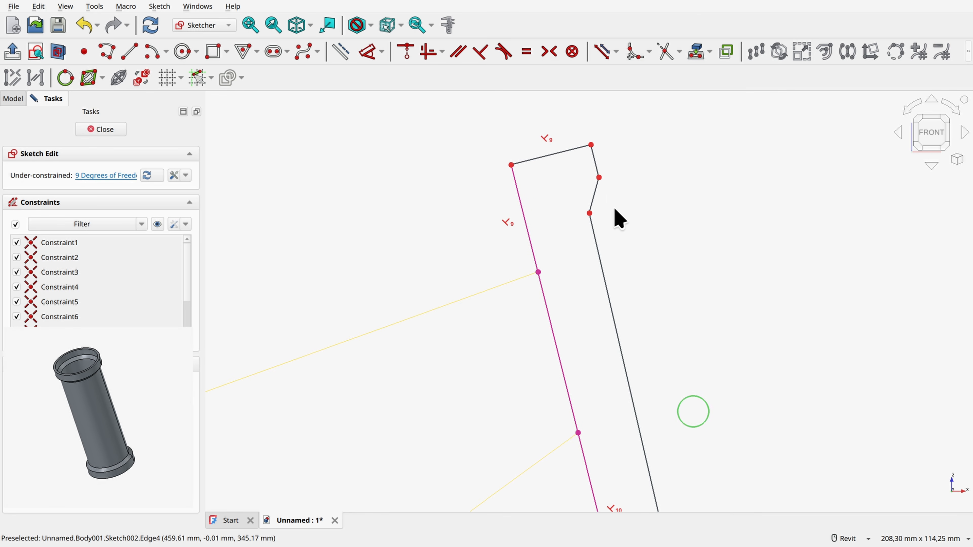
click(583, 150)
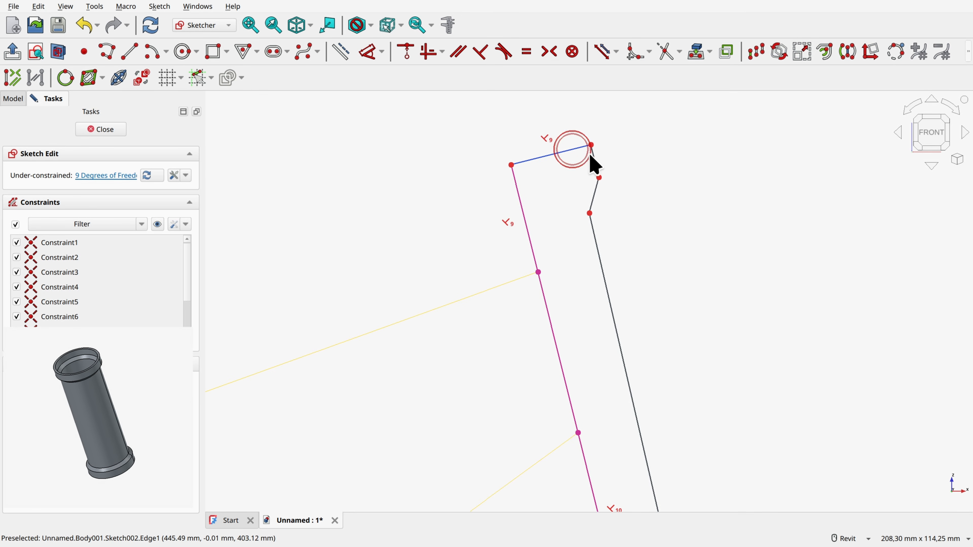
click(481, 53)
Step: Constrain the long outer wall line parallel to the middle segment of the projected head tube axis
scroll(643, 247, down, 1)
mouse_move(643, 248)
middle_down()
mouse_move(610, 166)
mouse_move(610, 188)
middle_up()
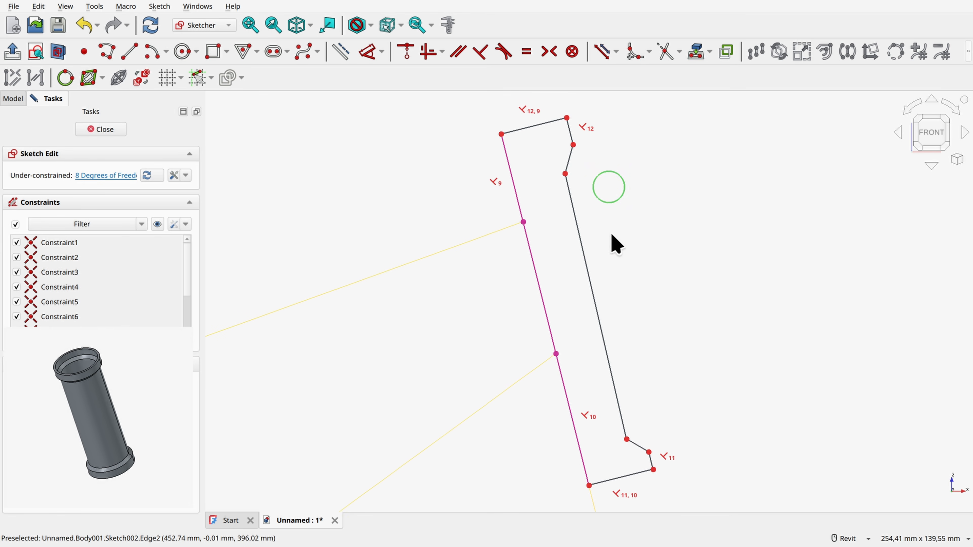
click(583, 257)
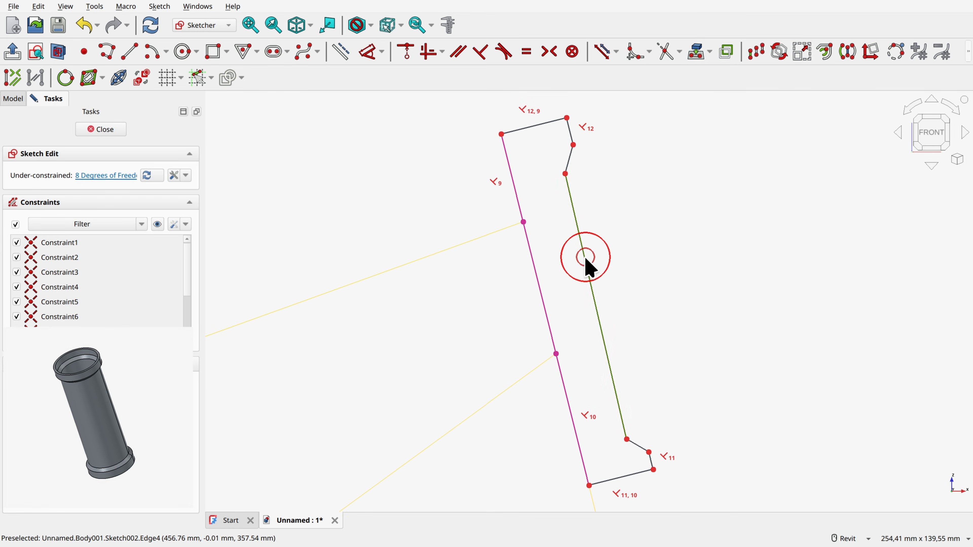
click(538, 276)
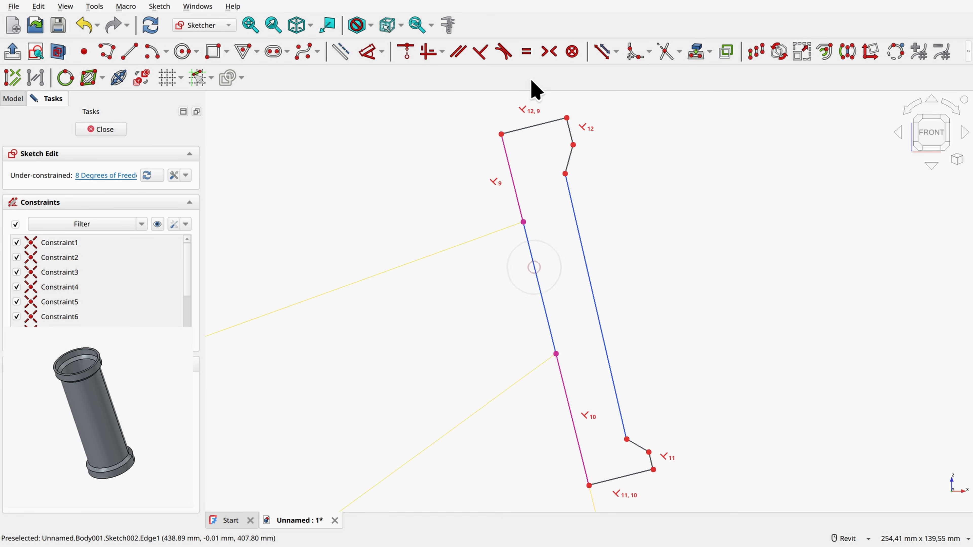
click(458, 54)
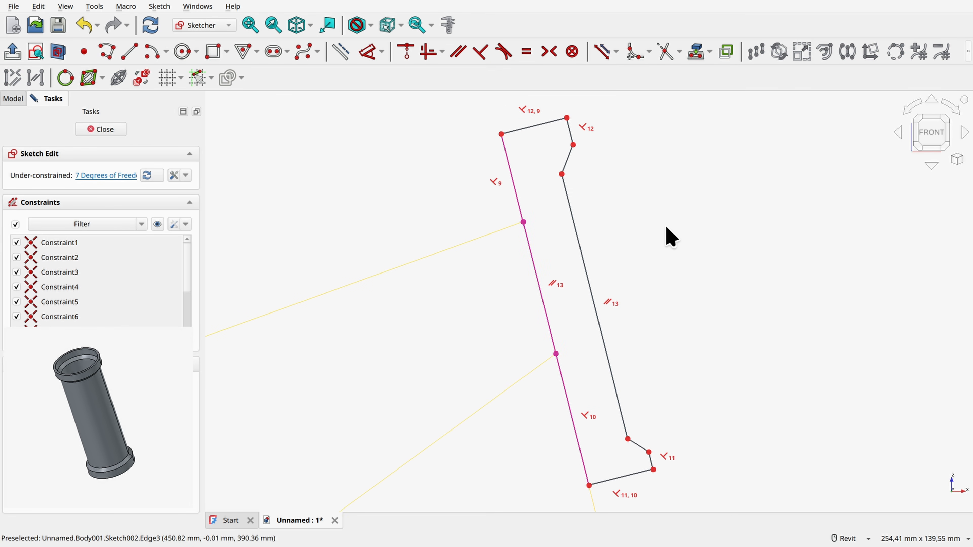
Step: Dimension the profile's upper end line to 22.9 mm
click(369, 52)
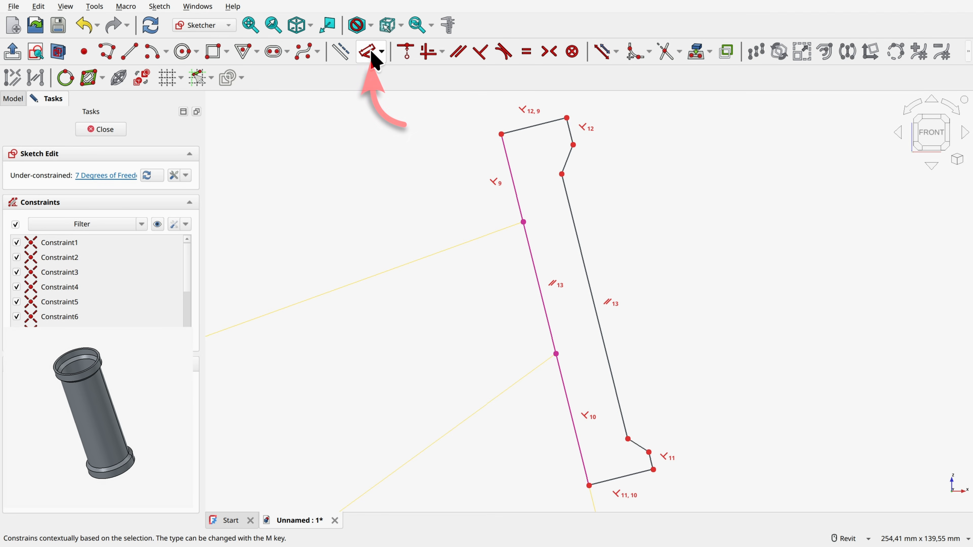
click(544, 124)
middle_drag(513, 96, 513, 211)
click(510, 210)
text(22.mm)
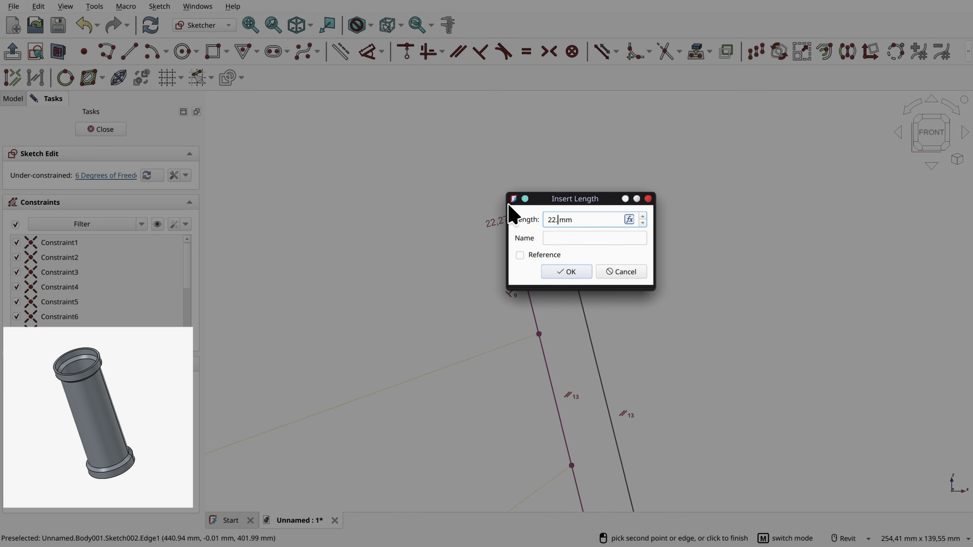
text(9)
key(Return)
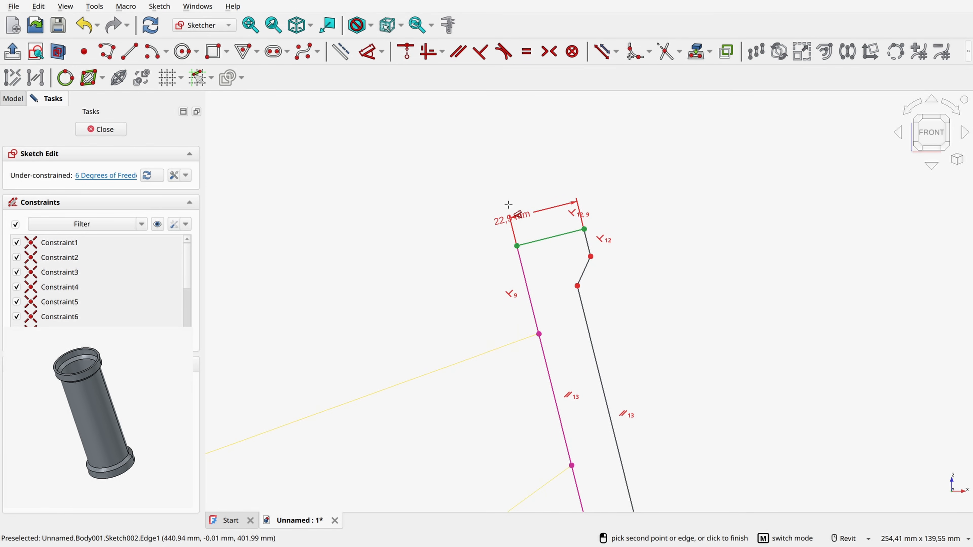
Step: Dimension the short outer rim edge at the upper end of the profile to 6.5 mm
click(586, 243)
click(648, 217)
text(6.)
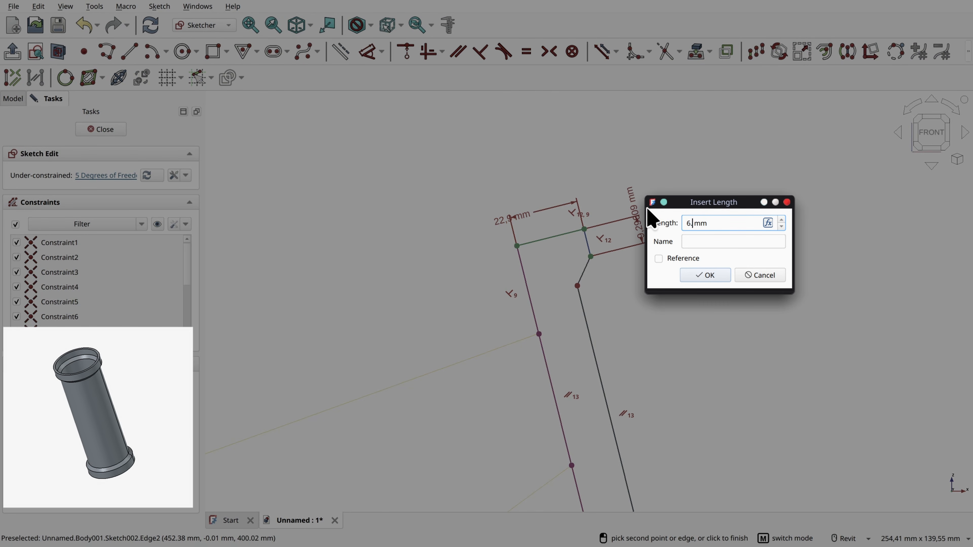
text(5)
key(Return)
Step: Dimension the short outer rim edge at the lower end of the profile to 6.5 mm
scroll(680, 281, down, 3)
scroll(652, 371, up, 5)
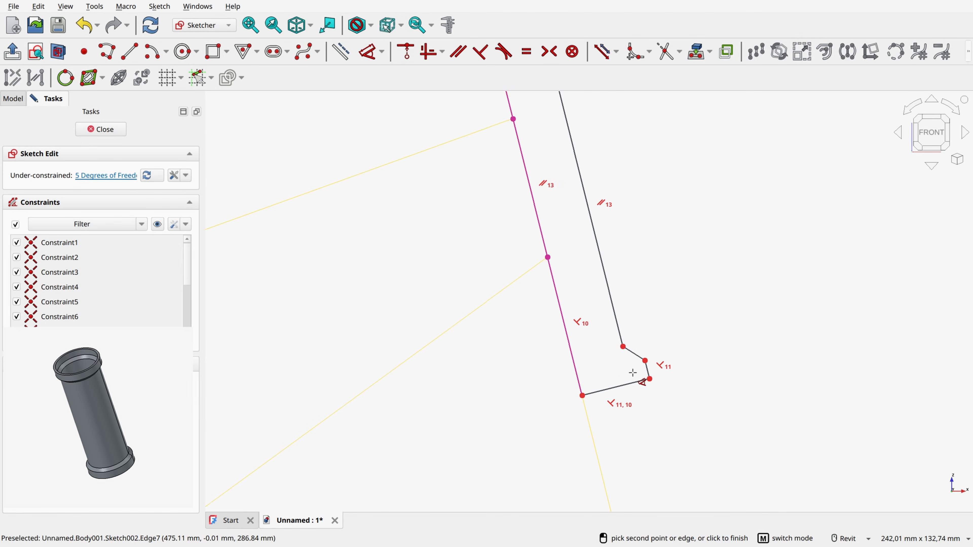
click(658, 377)
click(706, 348)
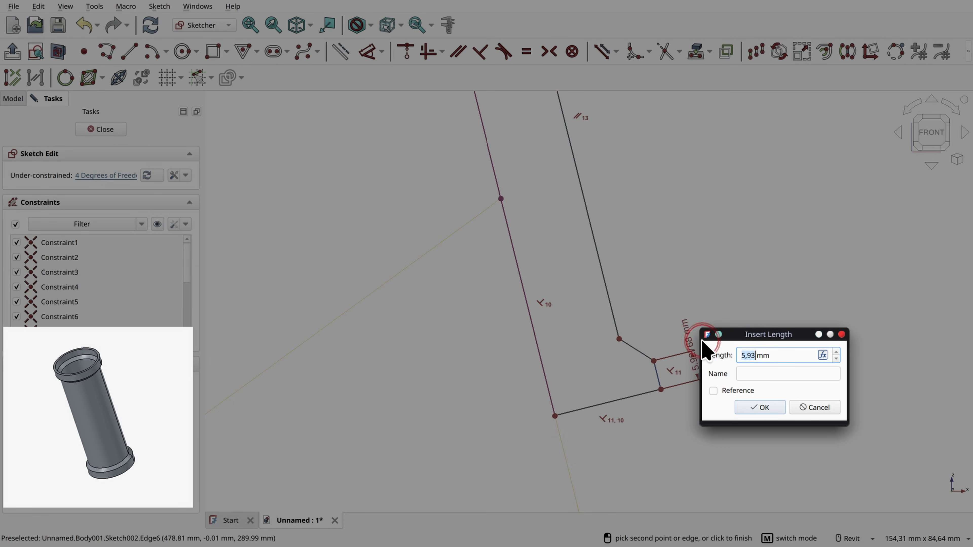
text(6.5)
key(Return)
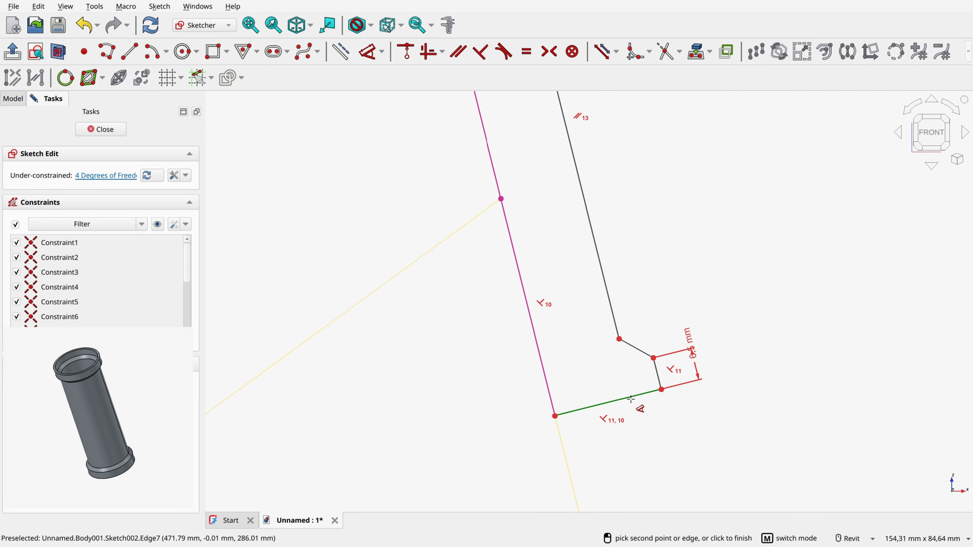
Step: Dimension the profile's lower end line to 22.9 mm
click(631, 396)
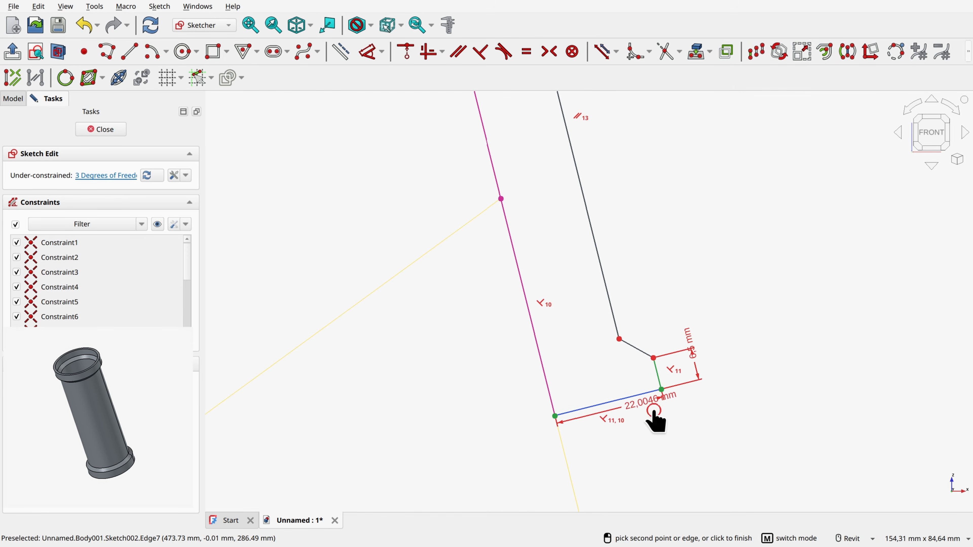
click(653, 414)
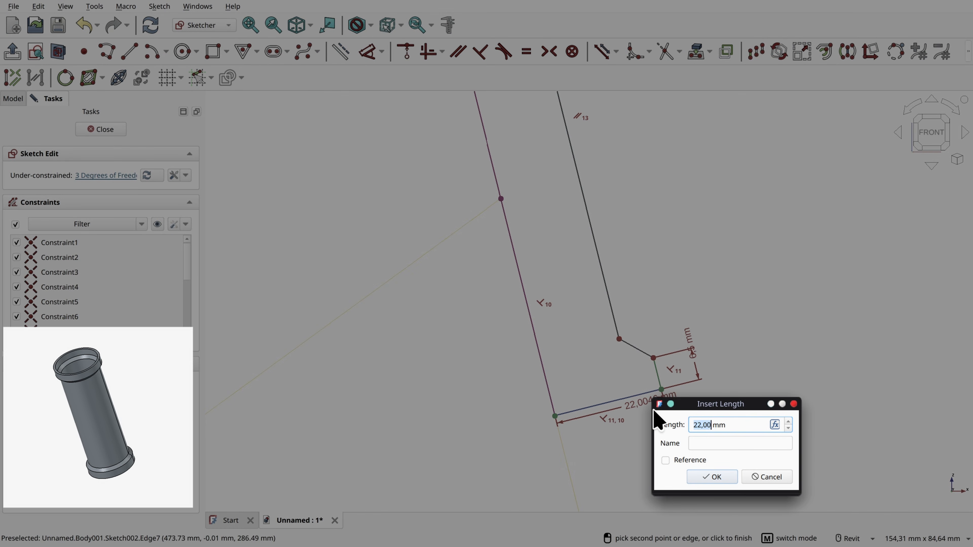
key(Return)
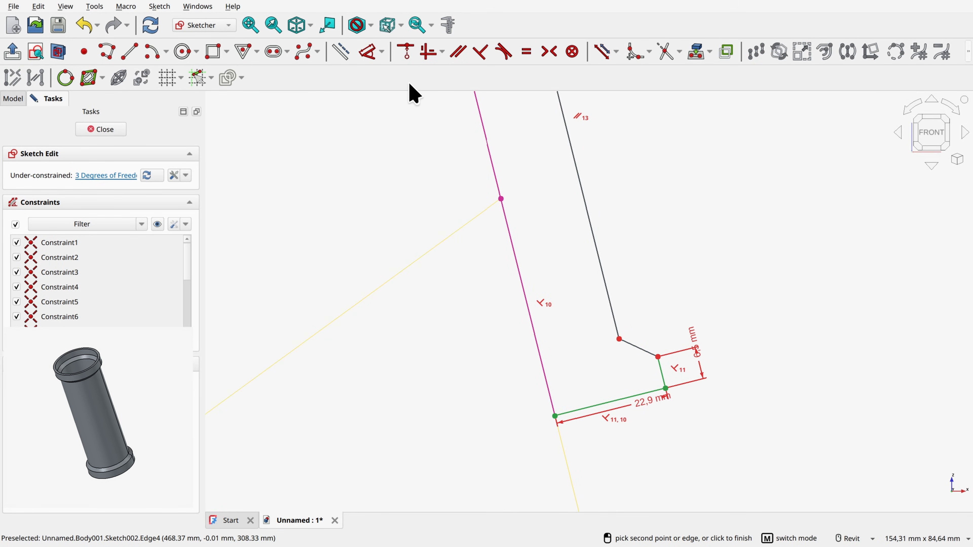
Step: Dimension the angle between the upper short rim edge and the adjoining sloped edge to 135°
click(368, 52)
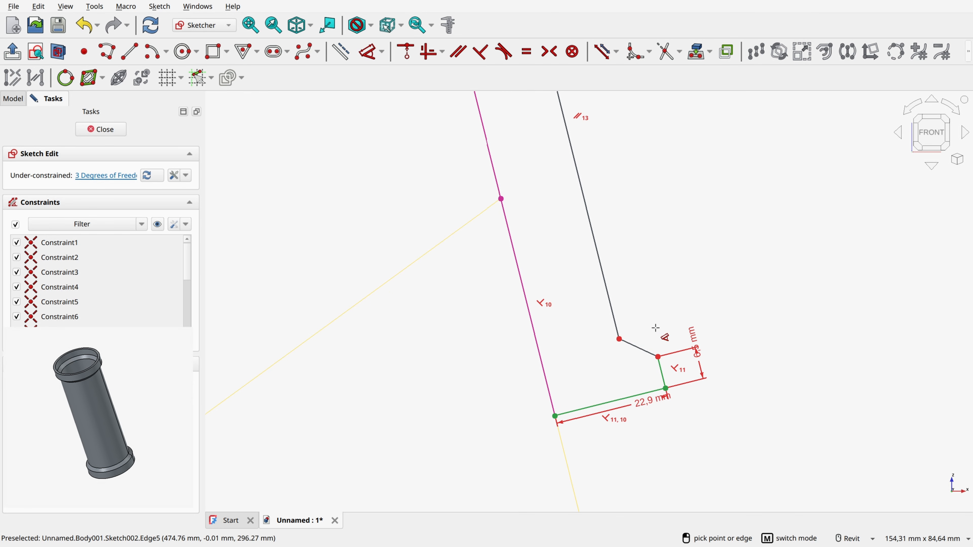
scroll(655, 328, down, 3)
scroll(659, 152, down, 1)
middle_drag(658, 150, 664, 294)
scroll(601, 227, up, 3)
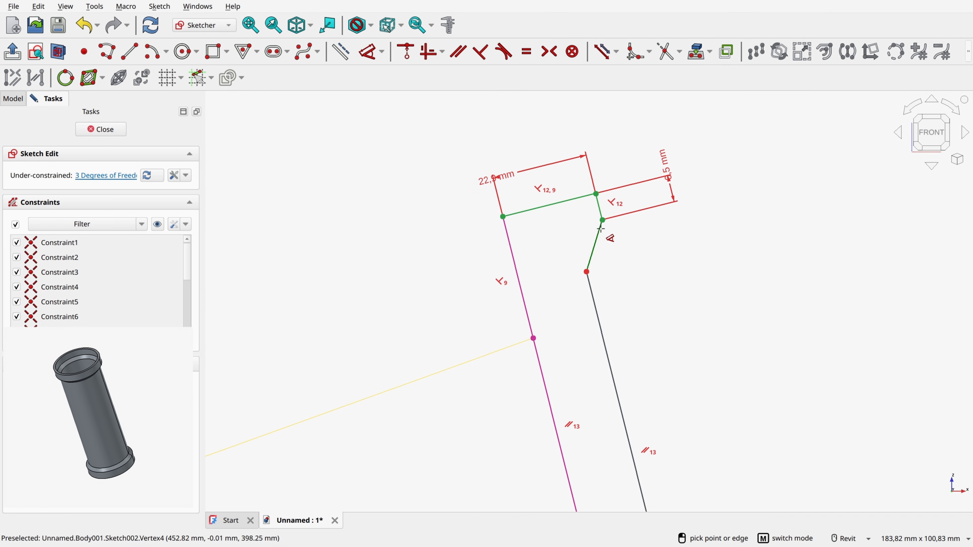
click(599, 210)
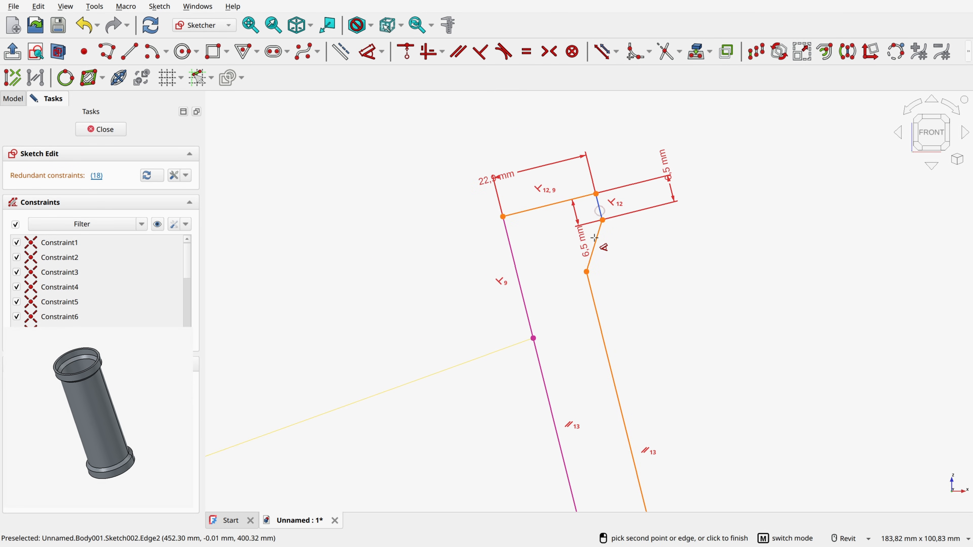
click(579, 228)
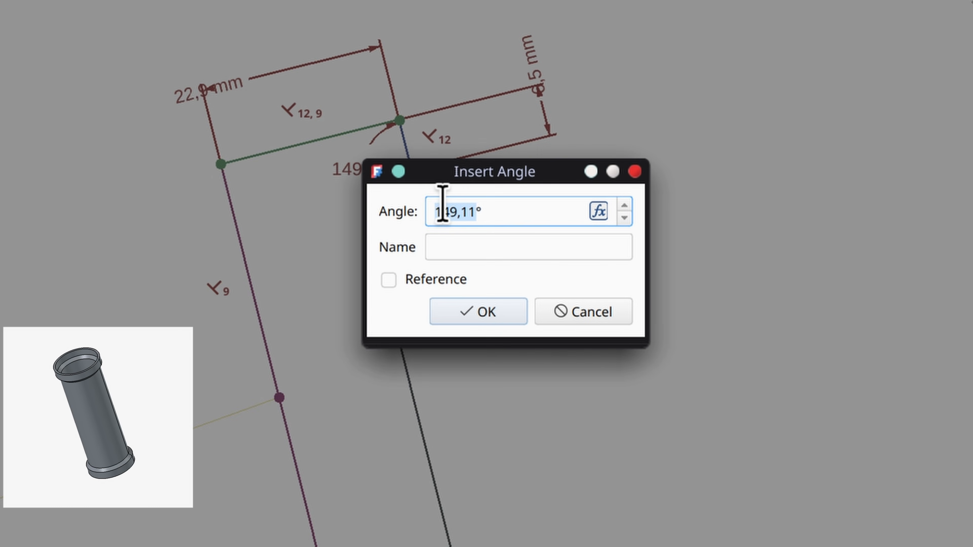
text(135,00)
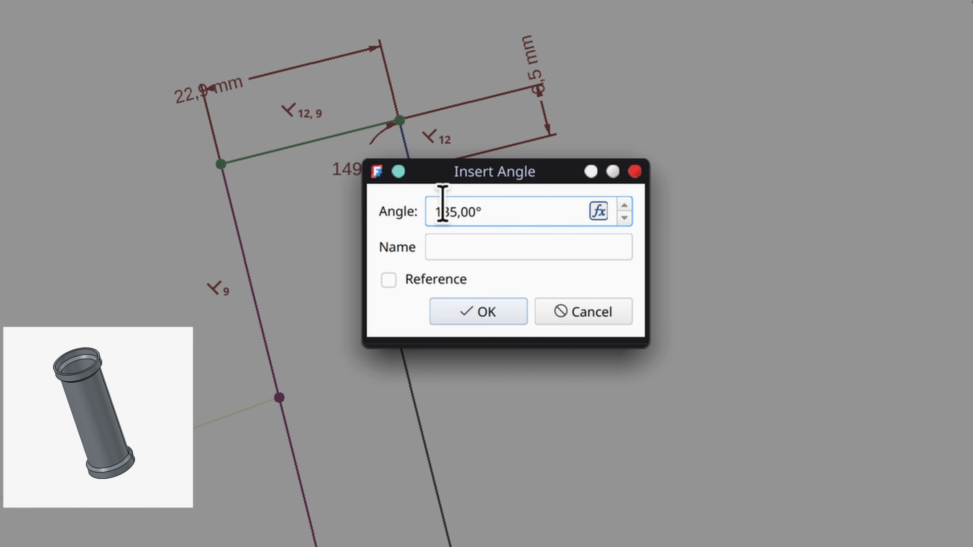
click(484, 312)
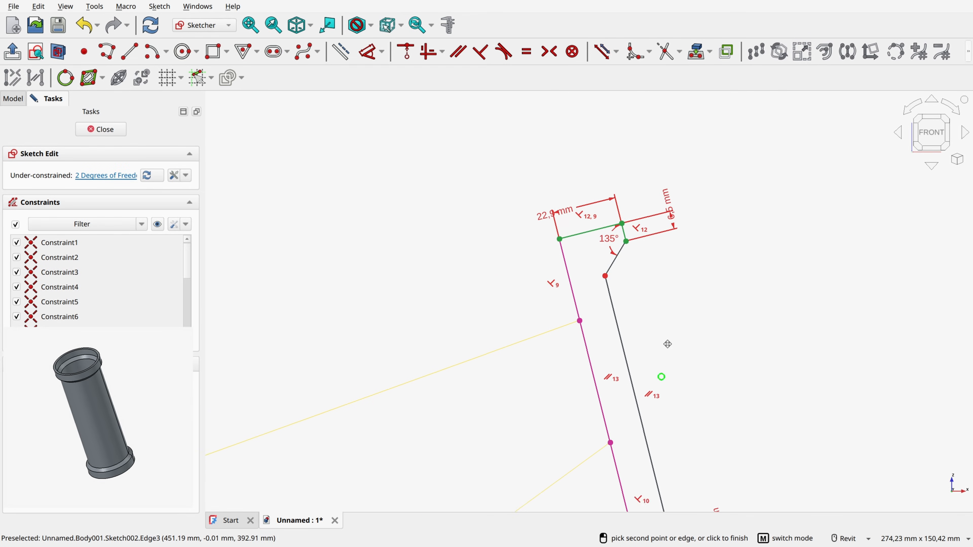
Step: Dimension the angle between the lower short rim edge and the adjoining sloped edge as 180-45 degrees
scroll(667, 344, up, 3)
click(690, 365)
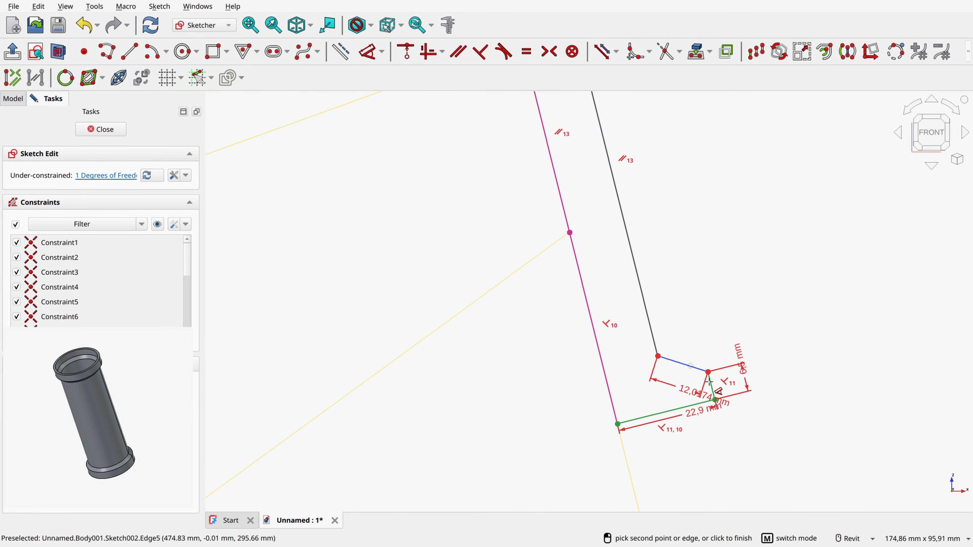
scroll(710, 383, up, 5)
click(709, 383)
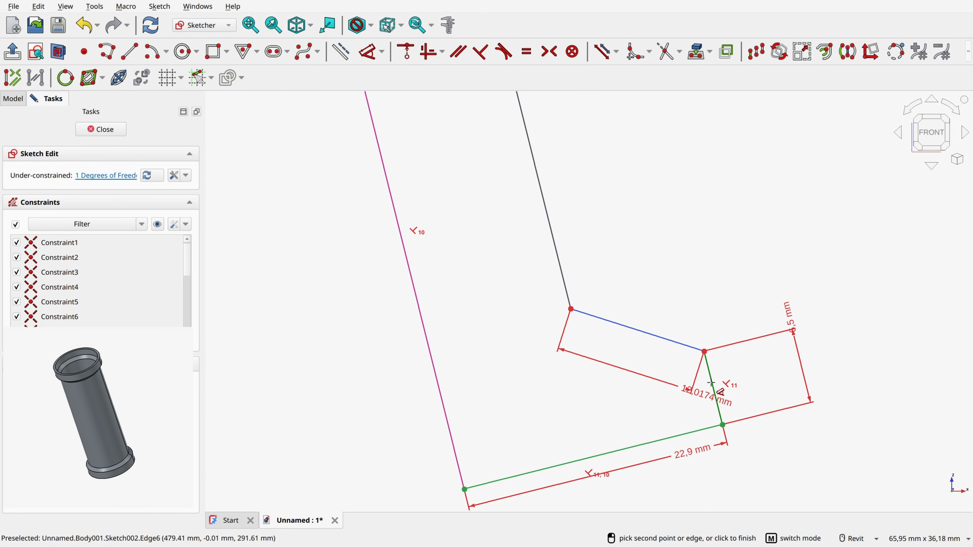
click(656, 384)
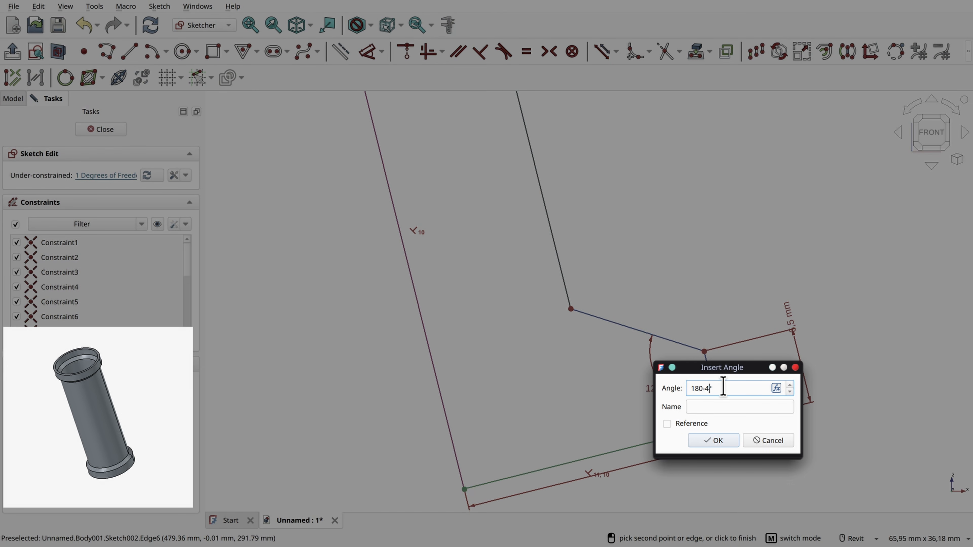
key(Return)
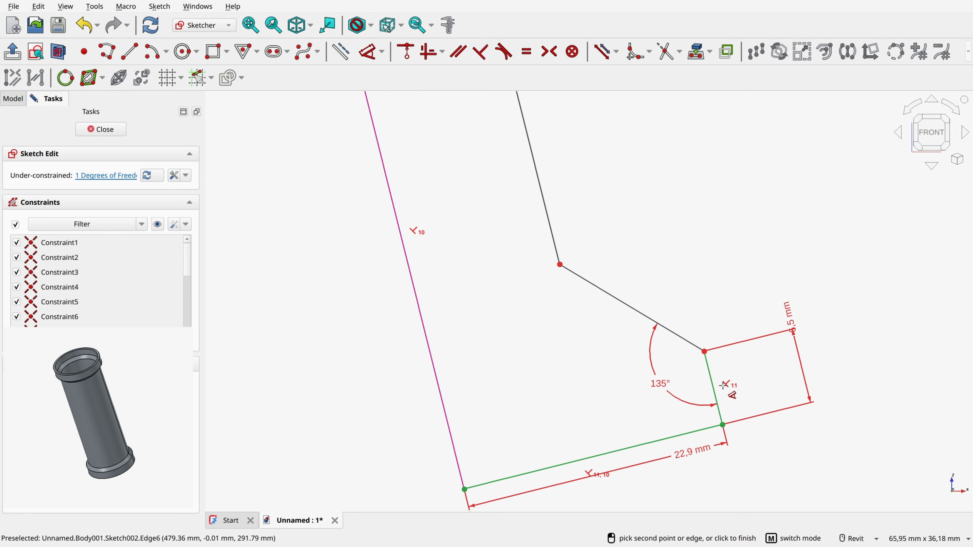
Step: End dimensioning and move the profile's long outer edge outward to test its remaining freedom
scroll(701, 325, down, 5)
middle_drag(687, 199, 728, 469)
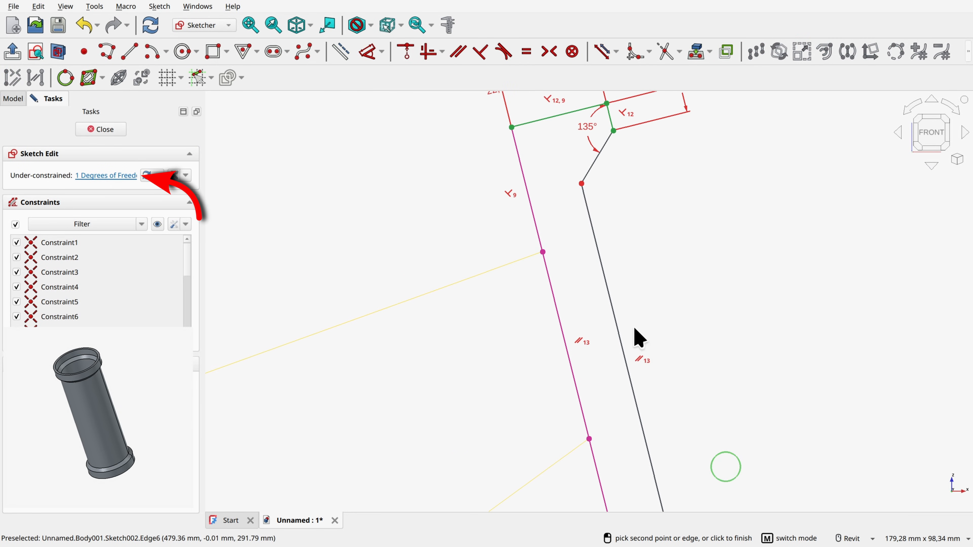
right_click(664, 228)
drag(597, 255, 643, 251)
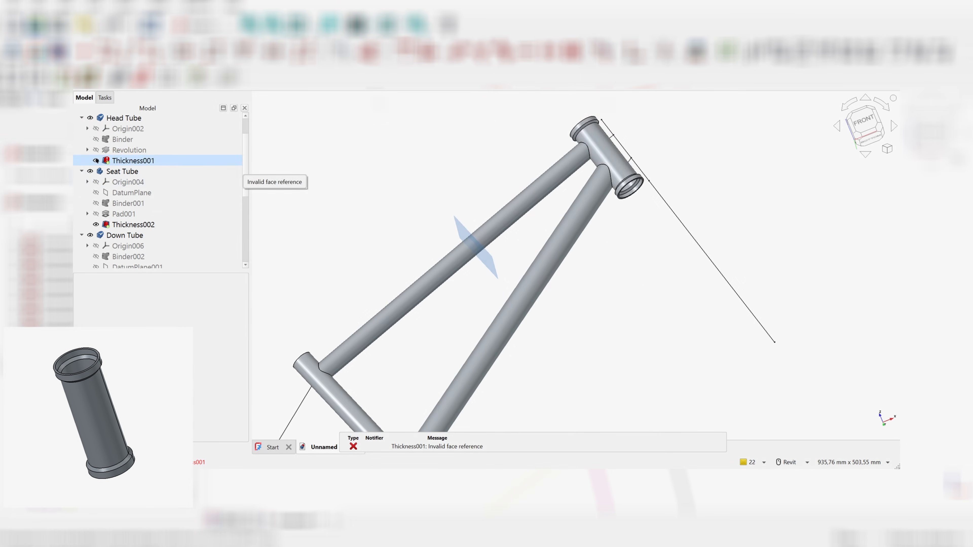
Step: In the completed frame model, show the Head Tube's Revolution and open its Sketch002
click(95, 149)
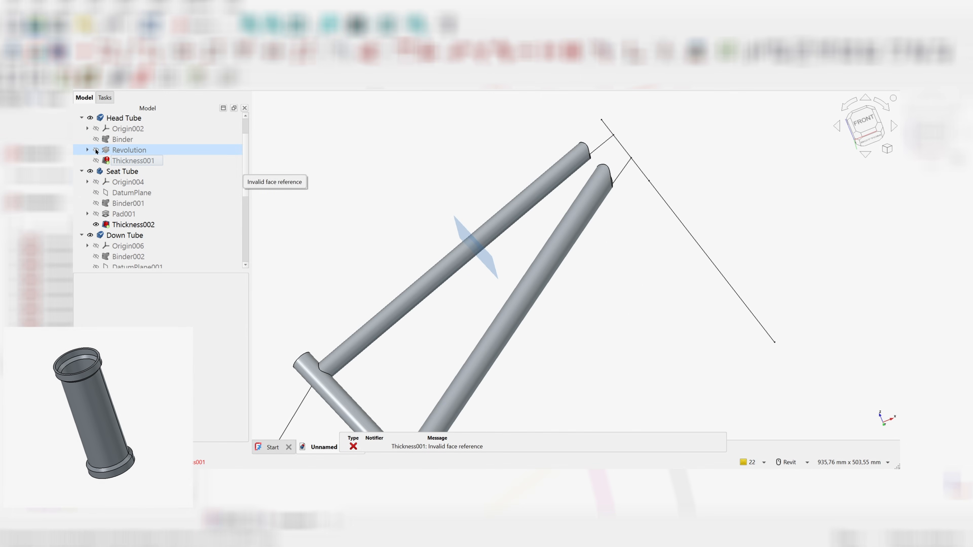
click(87, 150)
double_click(130, 161)
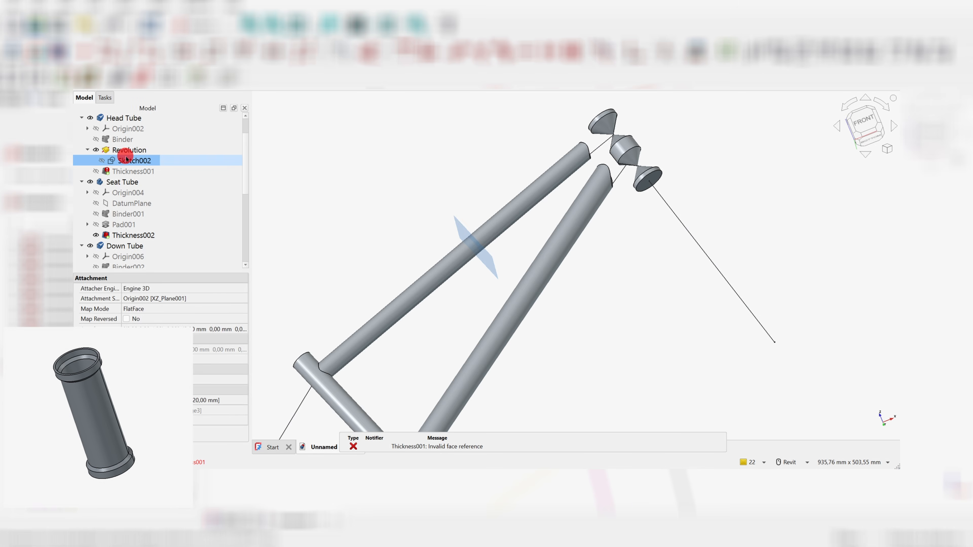
scroll(705, 278, up, 5)
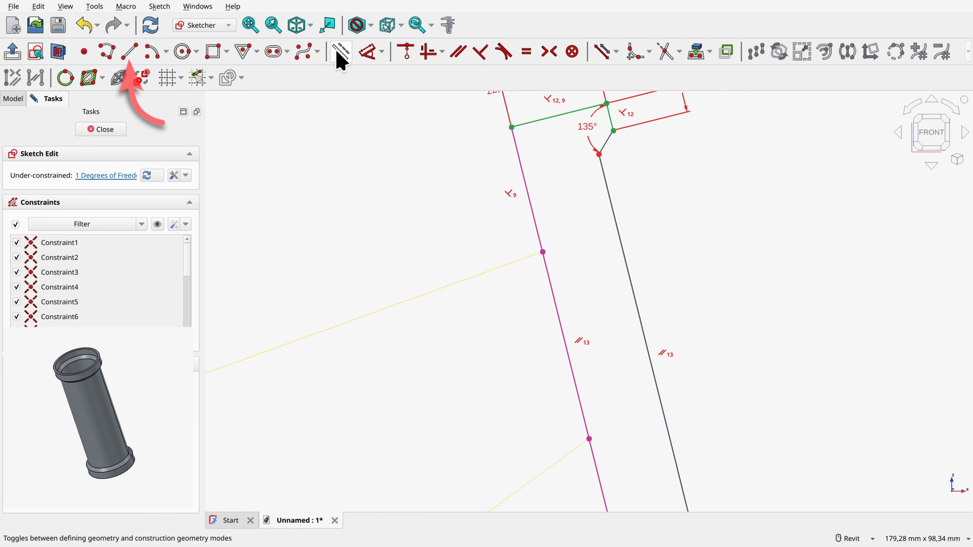
Step: Draw two lines at the upper end, from both ends of the sloped edge across to the tube's axis line
click(130, 52)
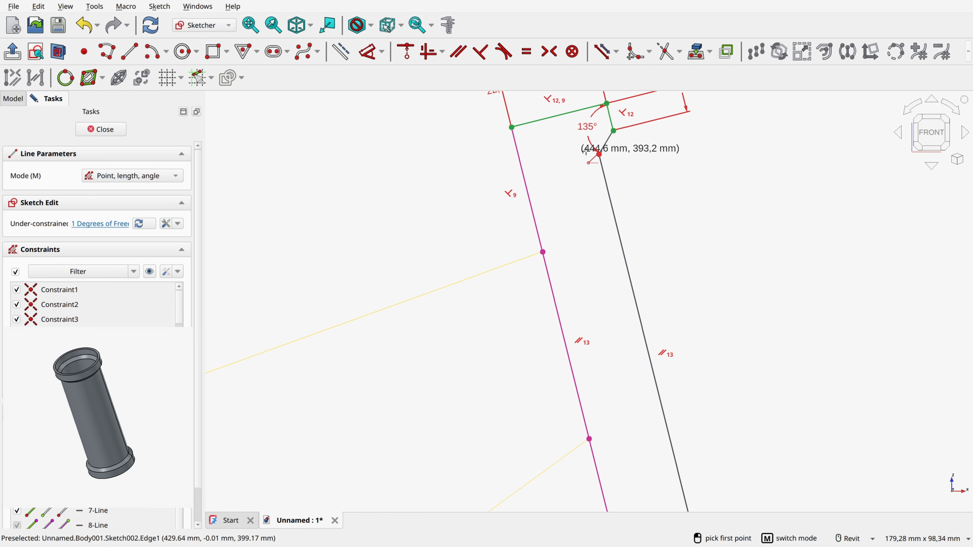
click(613, 130)
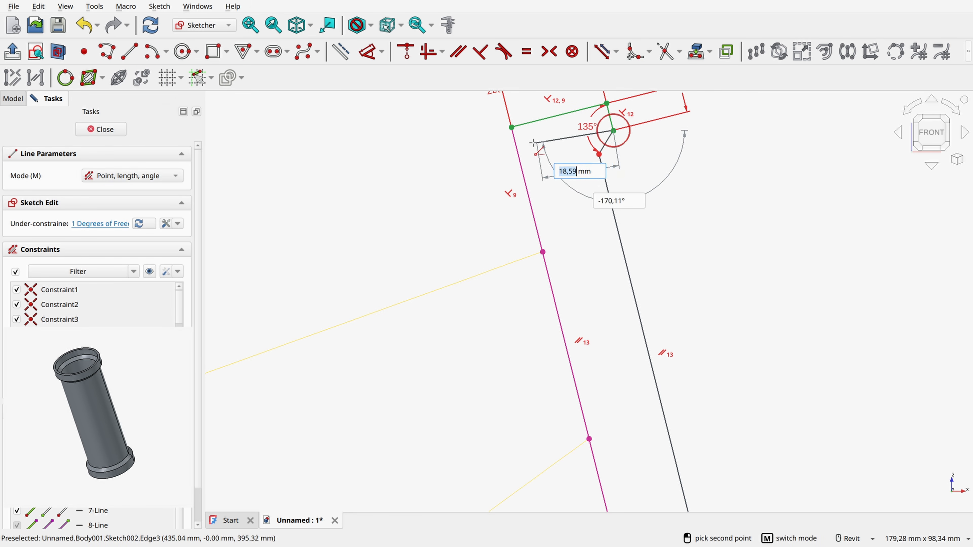
click(518, 155)
click(599, 154)
click(523, 172)
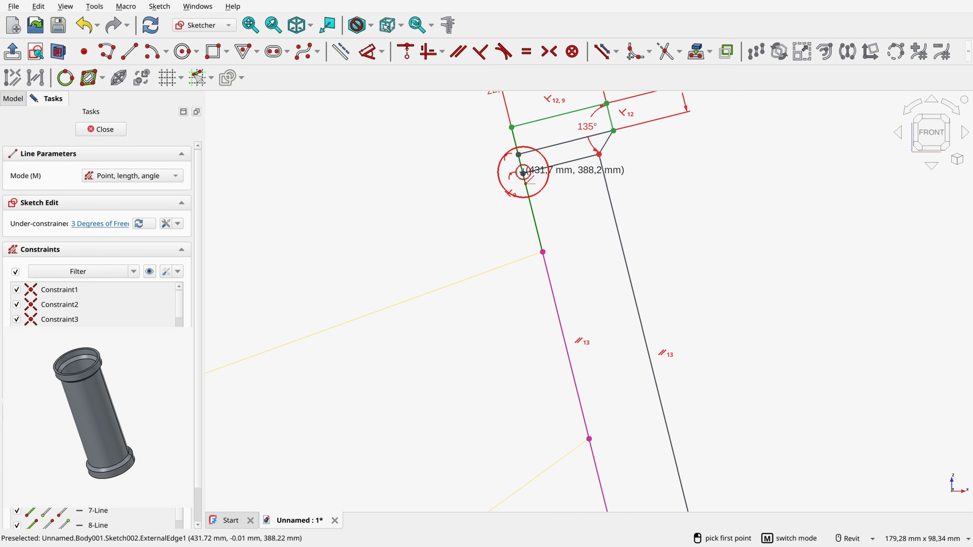
Step: Draw two lines at the lower end, from both ends of the sloped edge across to the tube's axis line
scroll(604, 367, down, 3)
middle_drag(608, 368, 567, 184)
scroll(614, 313, up, 3)
click(626, 291)
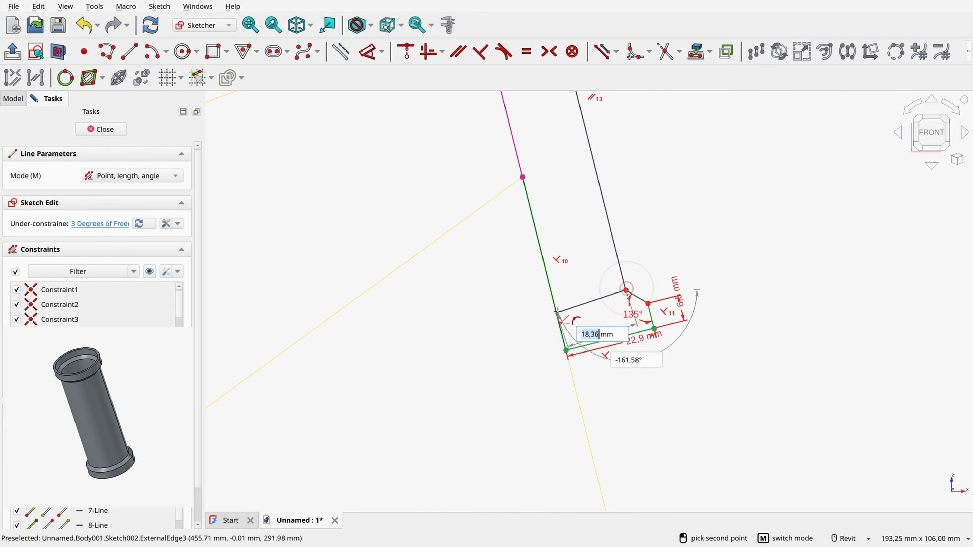
click(555, 307)
click(648, 303)
click(562, 327)
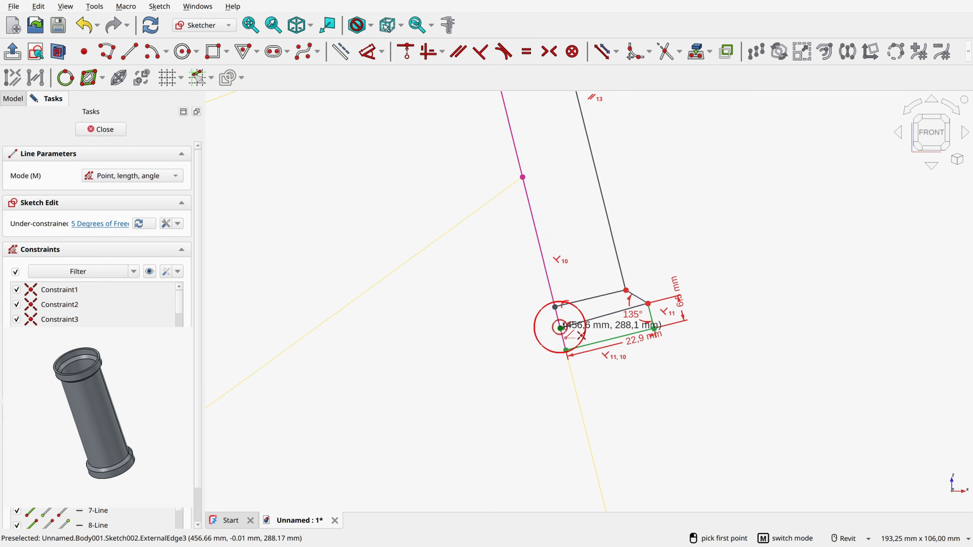
click(738, 263)
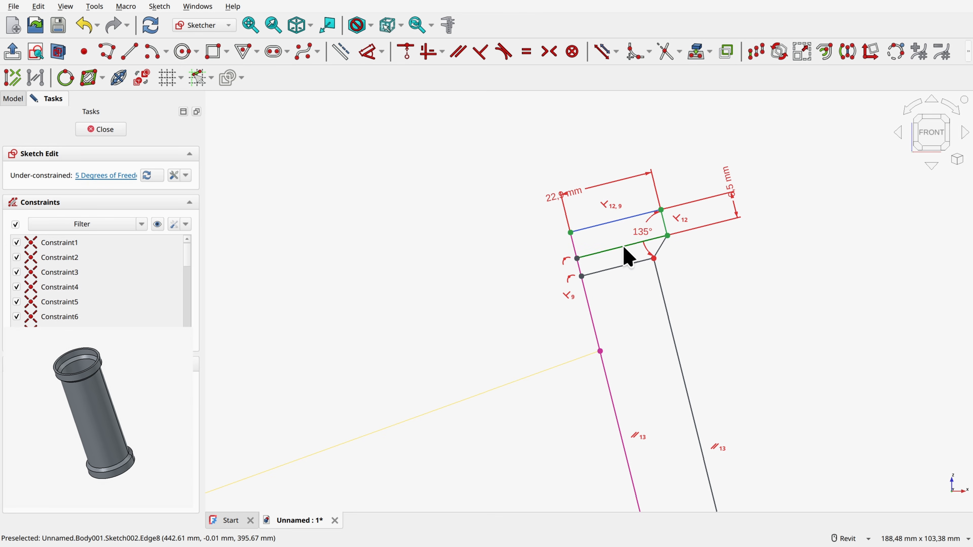
Step: Constrain the four new cross lines parallel to the profile's upper and lower end lines
scroll(719, 361, down, 2)
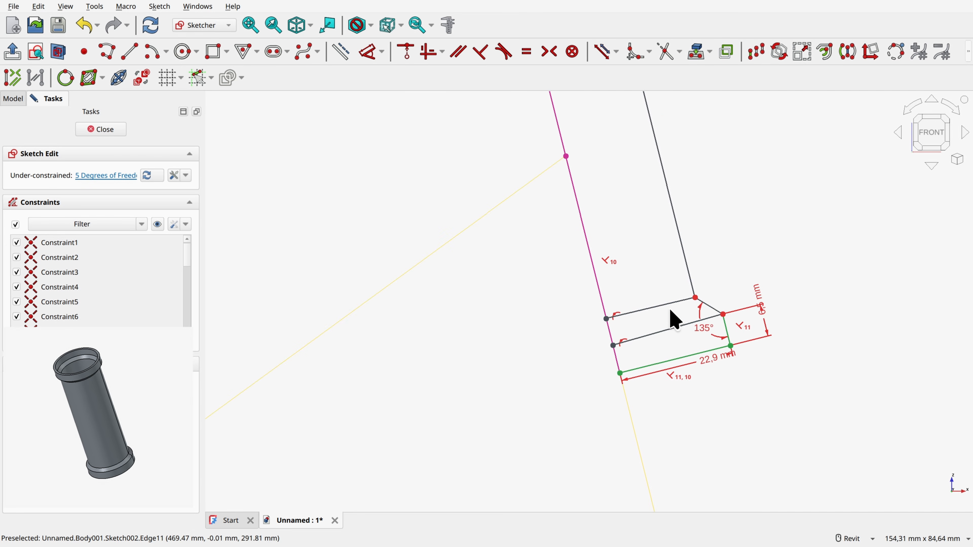
click(677, 328)
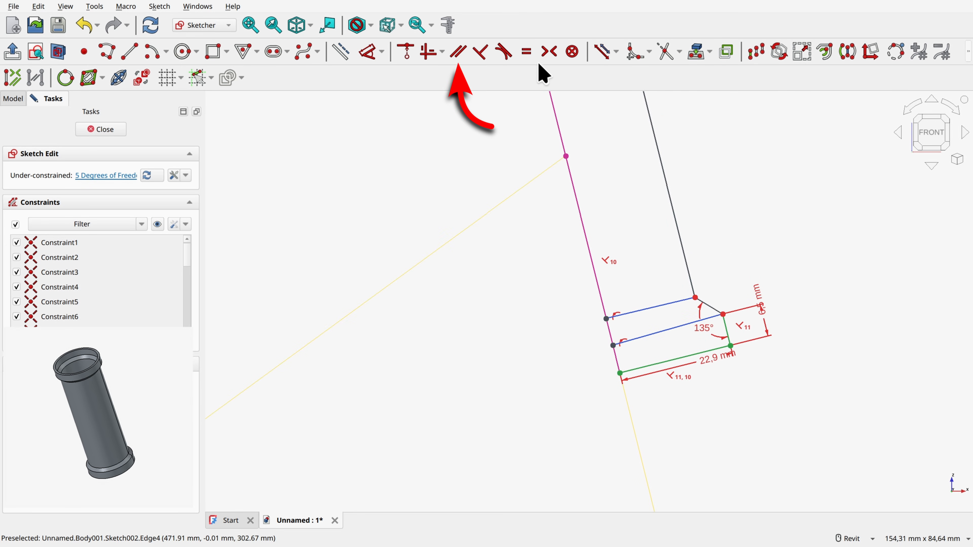
click(463, 53)
Step: Convert the four cross lines at the profile's lower and upper ends to construction geometry
scroll(734, 255, down, 2)
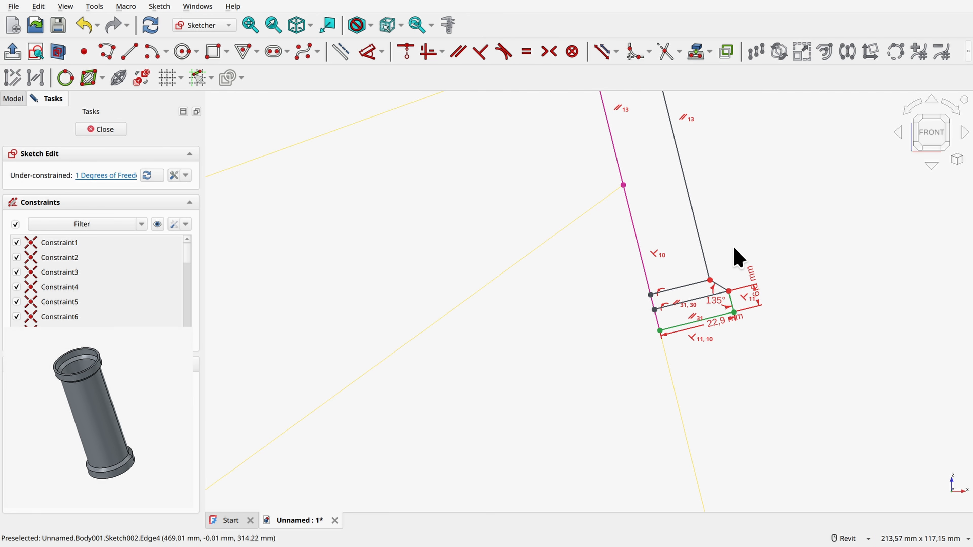
click(735, 248)
scroll(701, 305, up, 2)
click(697, 298)
click(692, 284)
mouse_move(740, 143)
middle_down()
mouse_move(758, 411)
mouse_move(749, 426)
middle_up()
scroll(596, 253, up, 3)
click(594, 252)
click(581, 226)
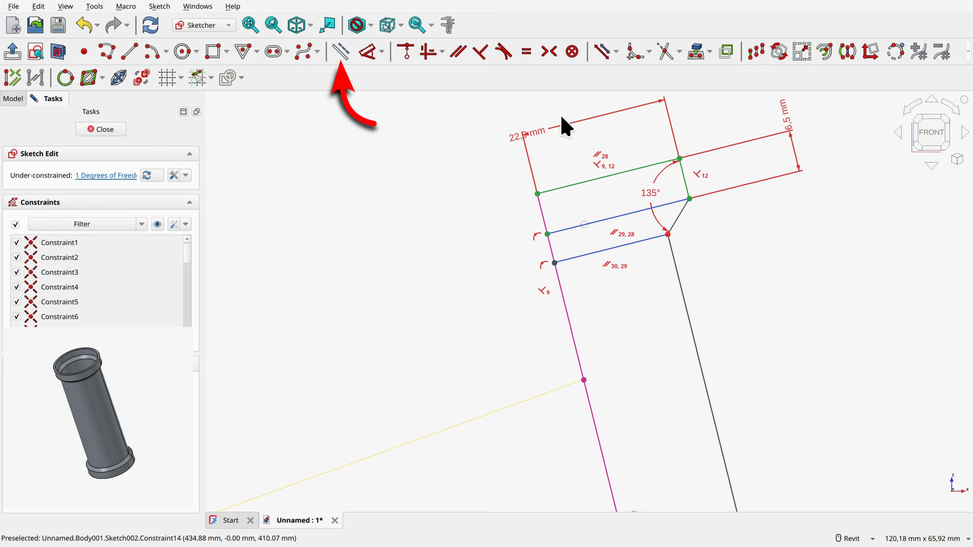
click(345, 56)
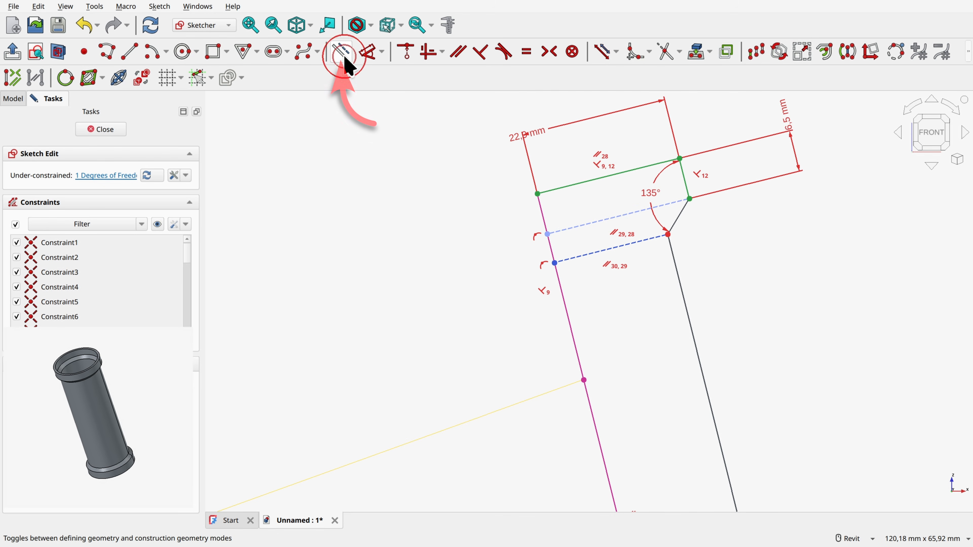
Step: Dimension the upper end's construction line that meets the long outer edge to 20 mm, and close the sketch
click(369, 52)
click(620, 246)
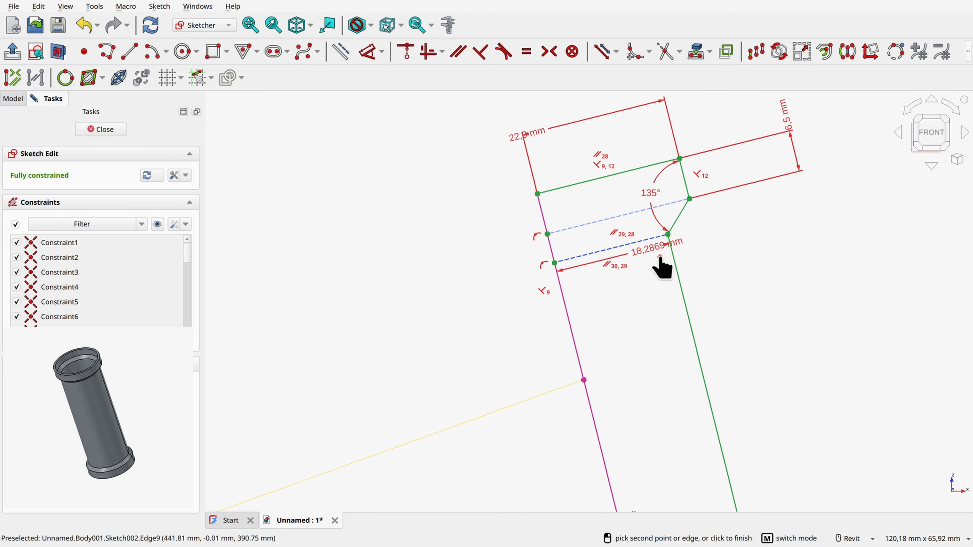
click(658, 266)
text(20)
key(Return)
scroll(665, 267, down, 5)
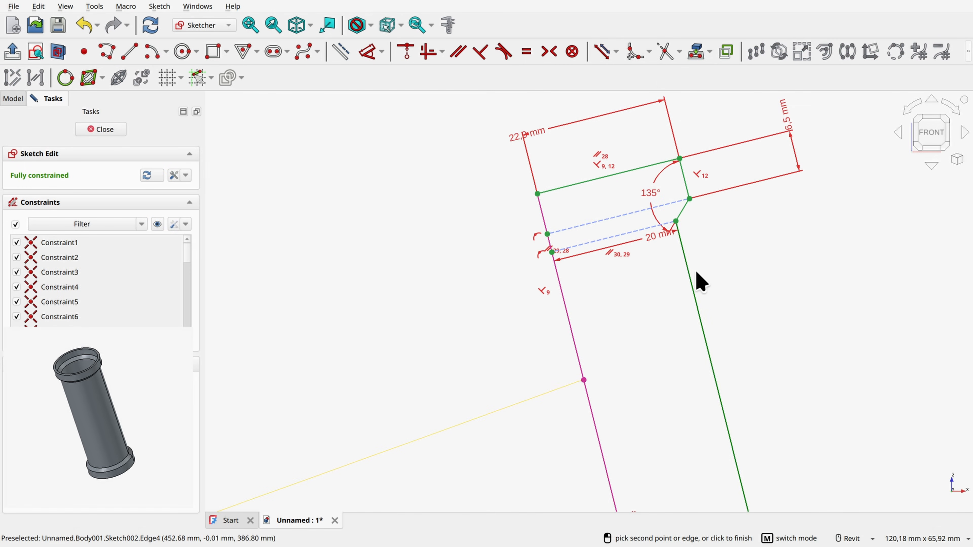
click(792, 302)
scroll(801, 325, down, 3)
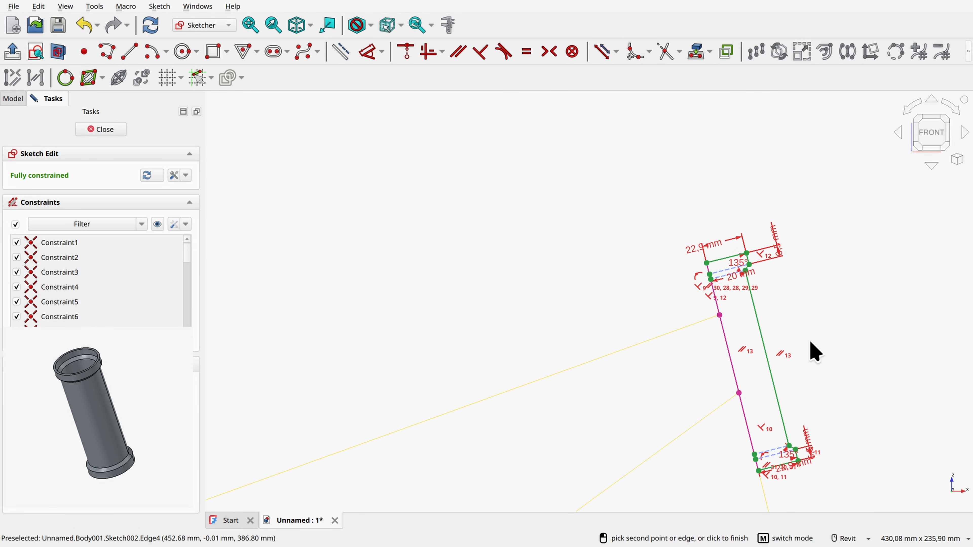
middle_drag(809, 345, 753, 275)
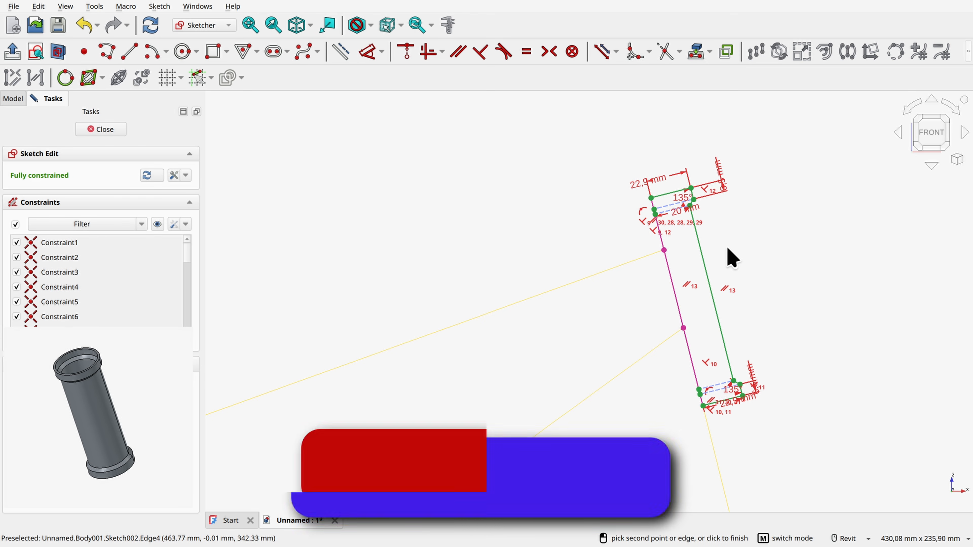
click(96, 131)
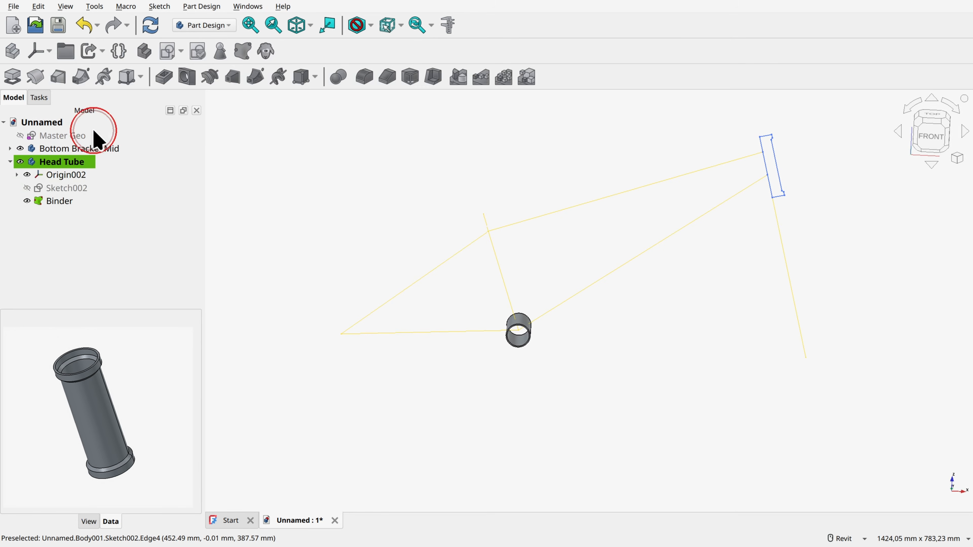
Step: Revolve the head tube profile 360° about the sketch's long inner edge on the tube's centreline
scroll(711, 217, up, 4)
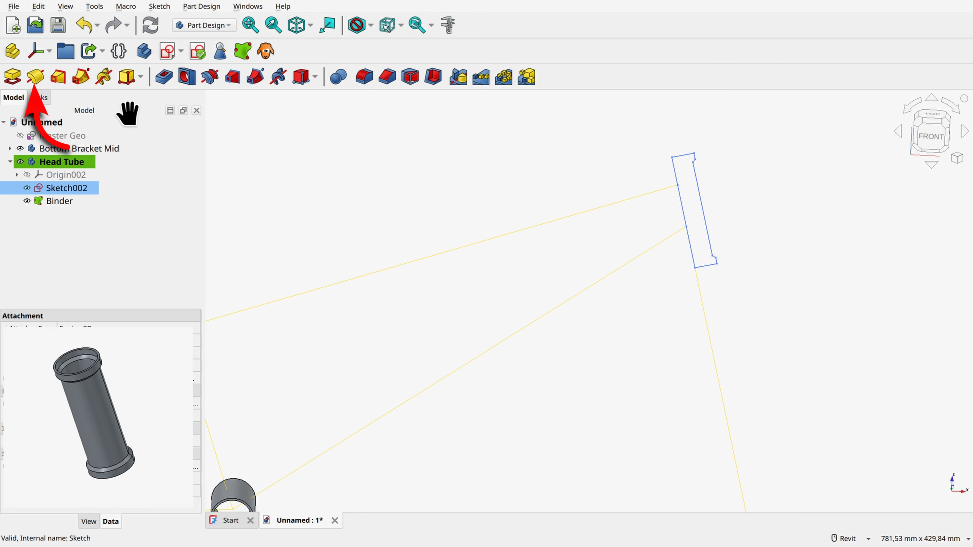
click(36, 84)
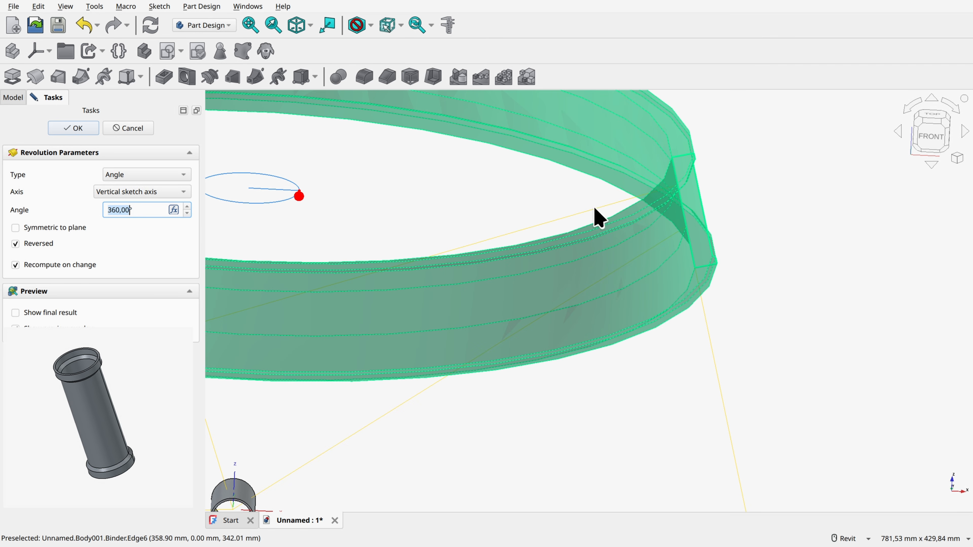
click(148, 194)
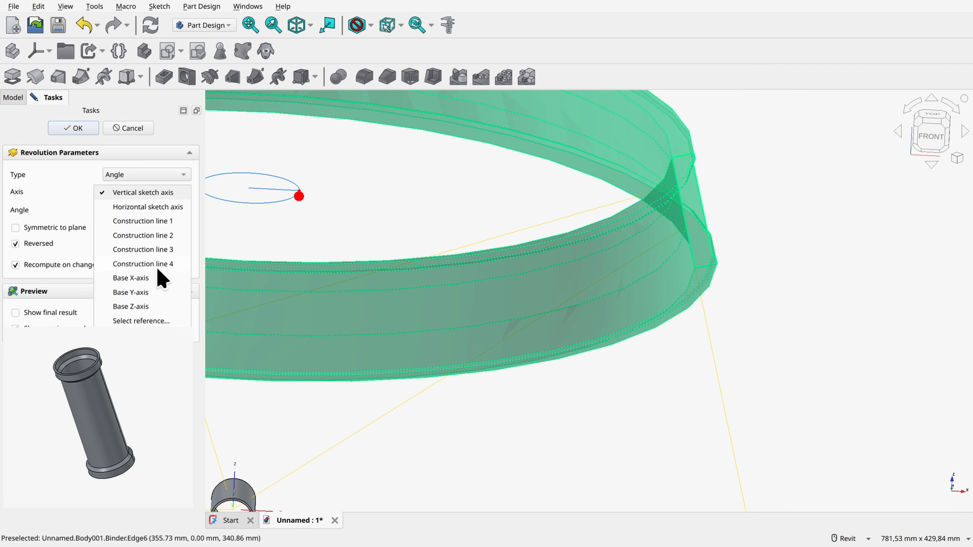
click(142, 321)
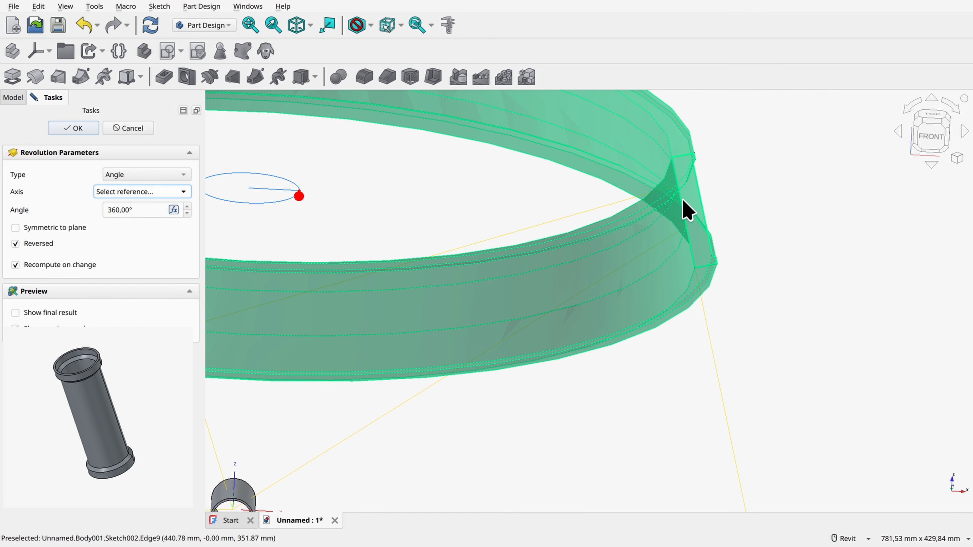
click(684, 211)
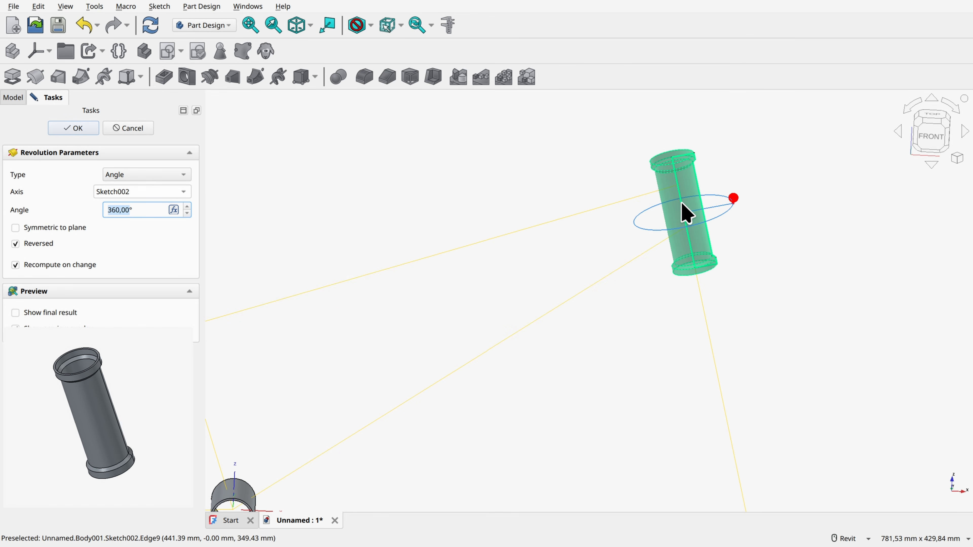
click(73, 128)
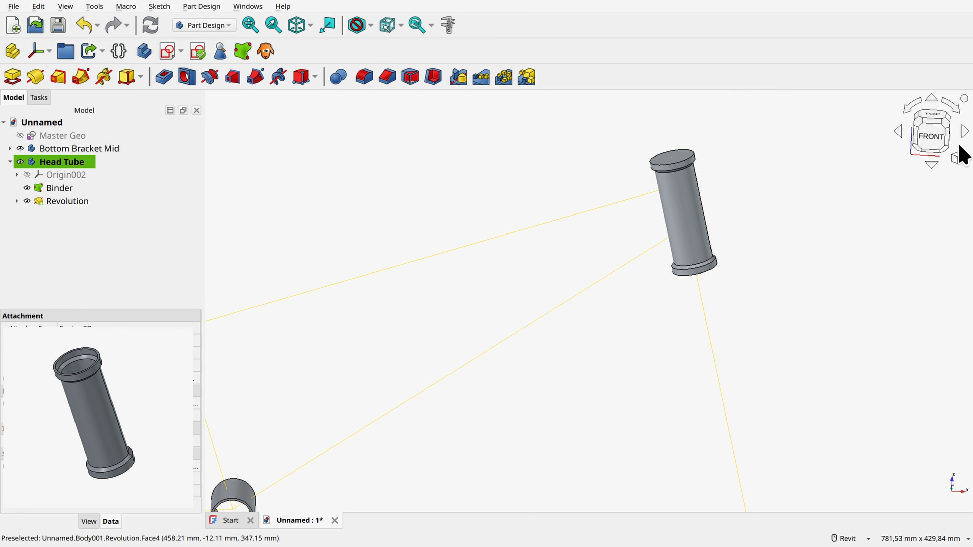
Step: Hollow the head tube with a 2 mm Thickness feature, opening its upper and lower end faces
click(931, 135)
scroll(475, 284, down, 3)
middle_drag(470, 293, 548, 265)
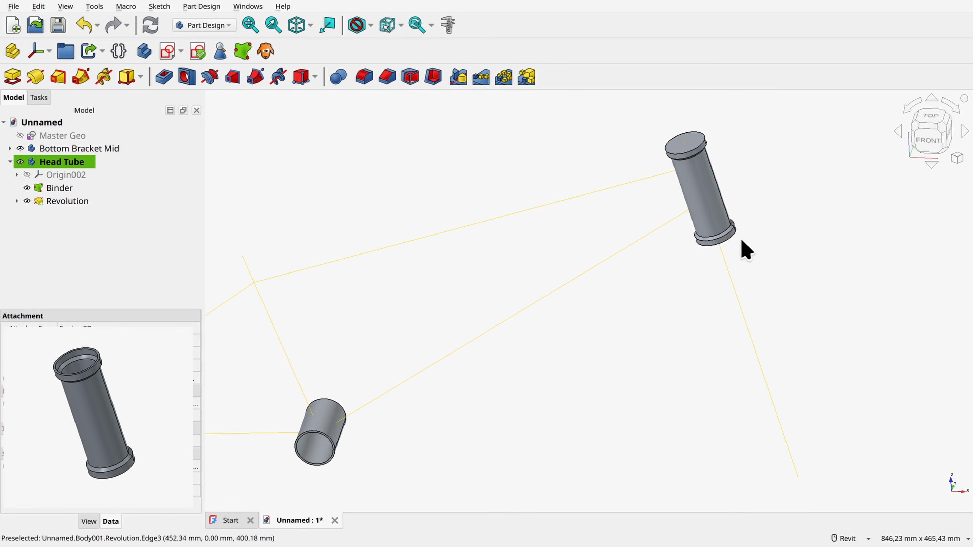
ctrl+click(712, 172)
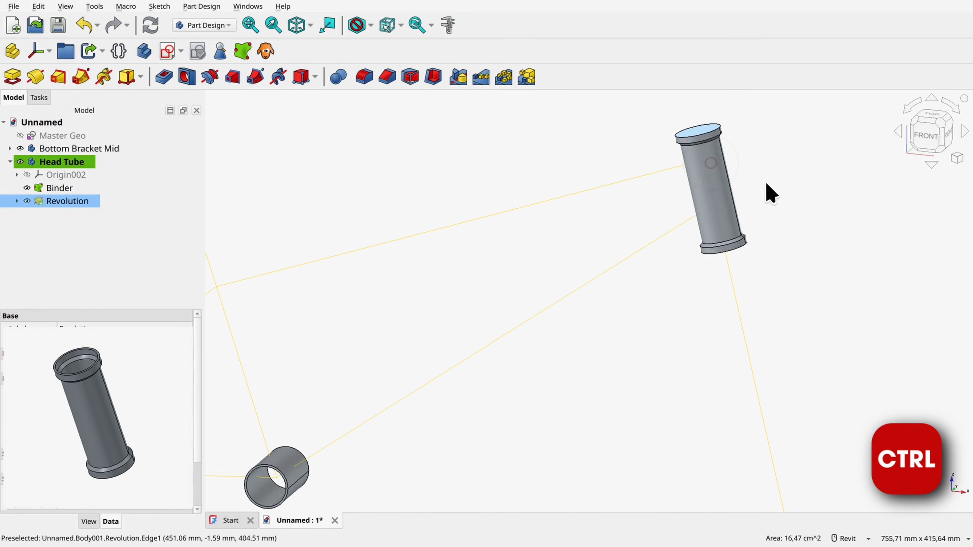
ctrl+click(713, 256)
click(434, 76)
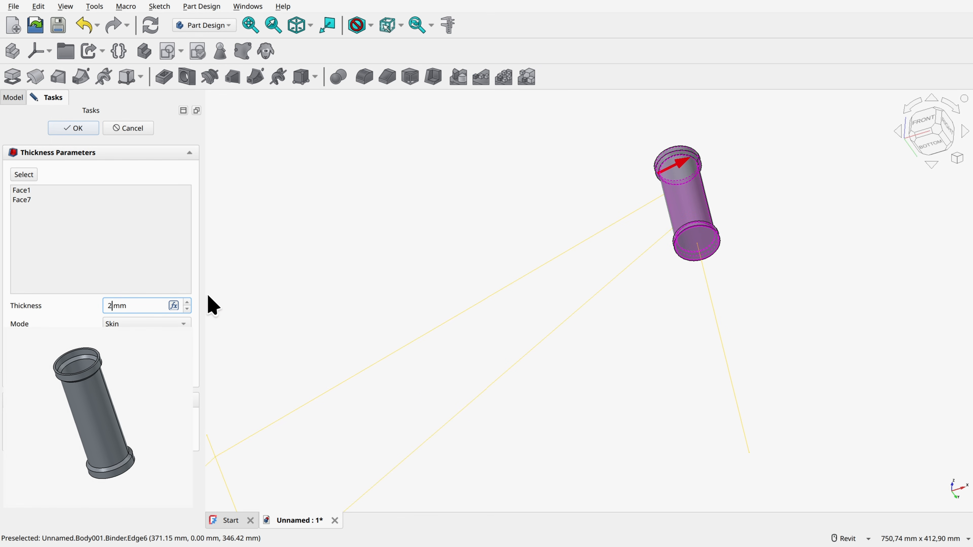
key(Return)
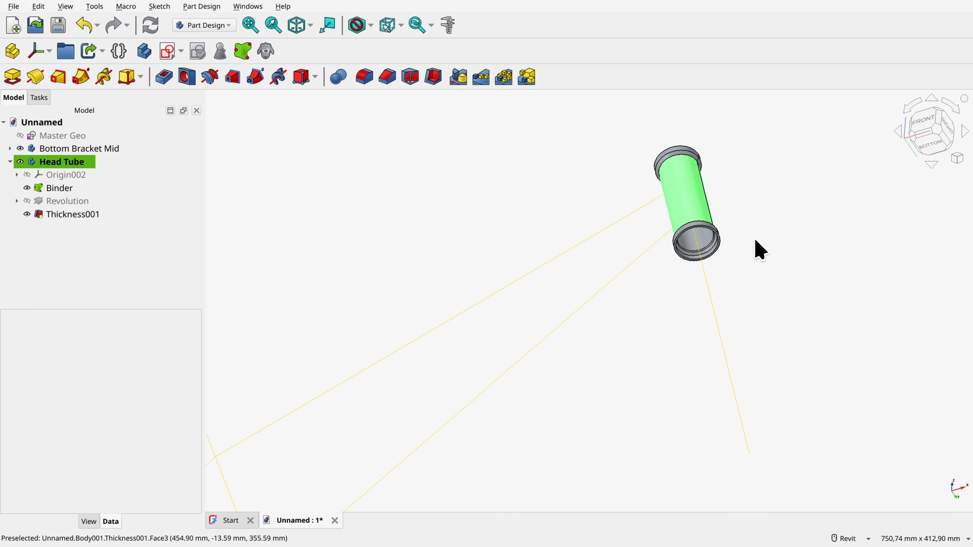
Step: Hide the Head Tube body's Binder and collapse the body in the model tree
shift+middle_drag(755, 240, 727, 303)
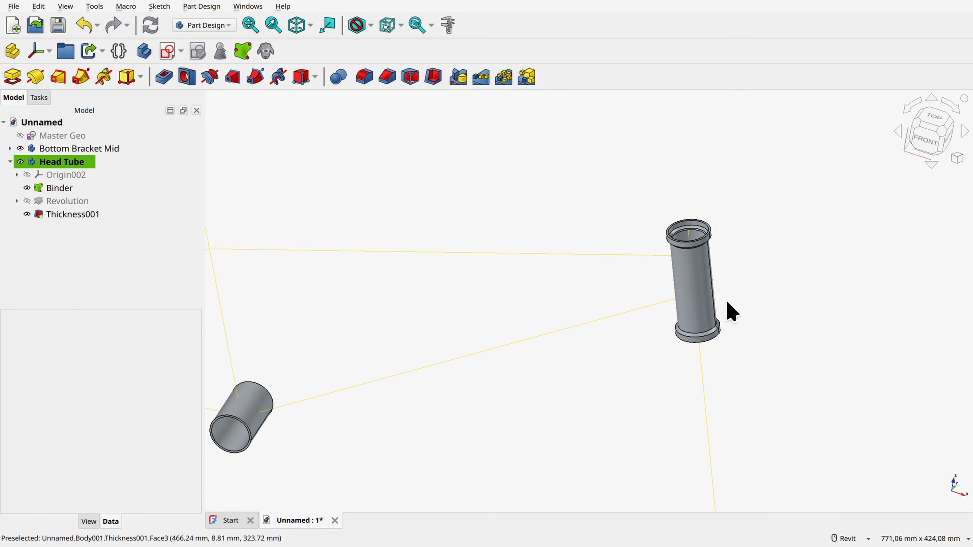
scroll(693, 319, down, 3)
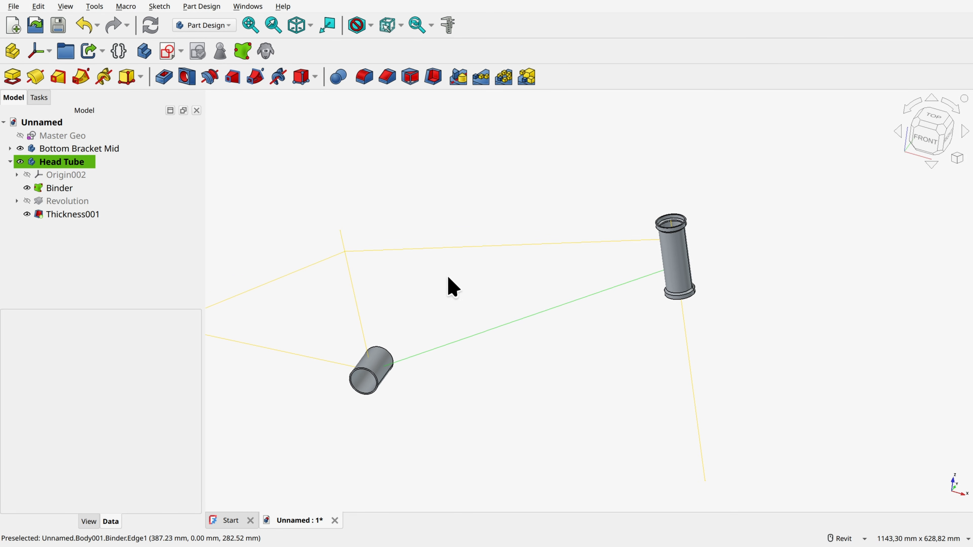
click(27, 188)
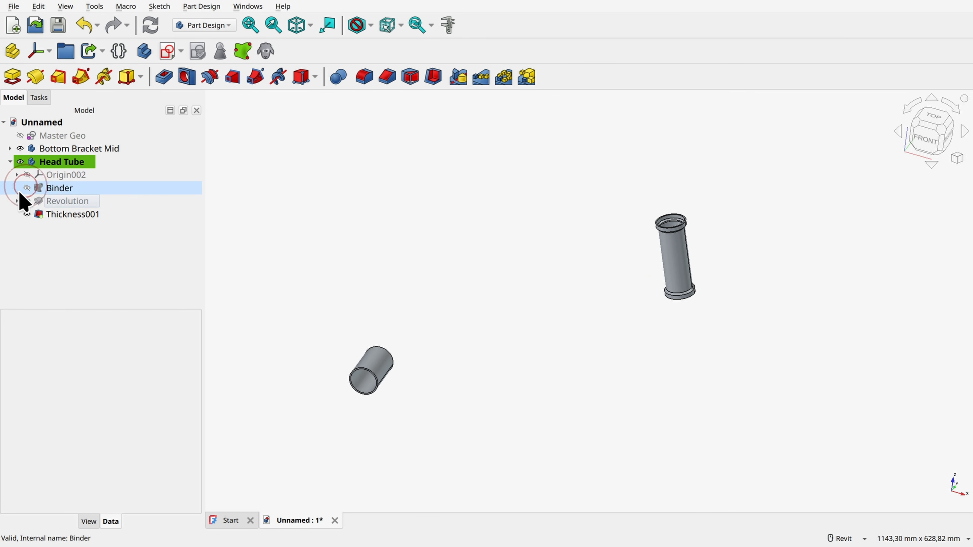
click(10, 161)
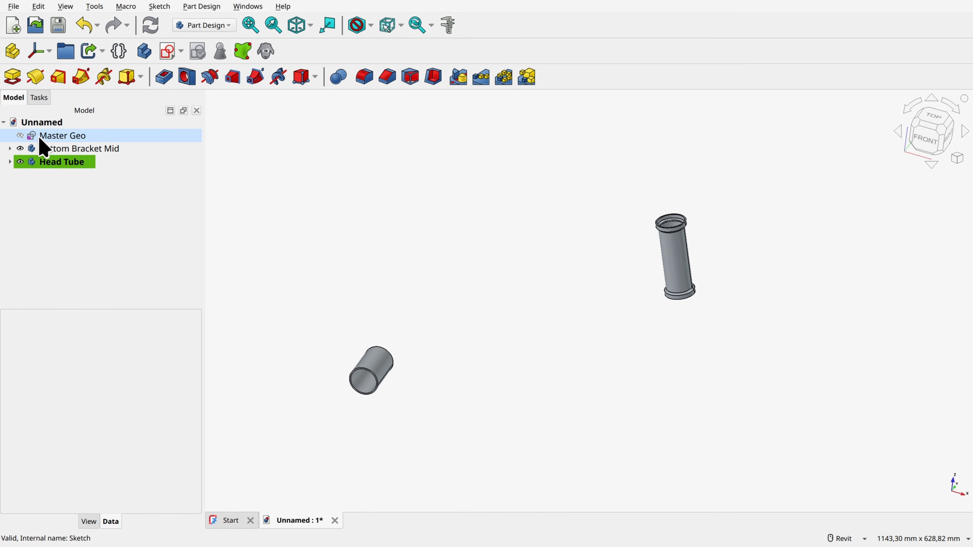
Step: In the Master Geo sketch, set the length between the seat tube and head tube to 580 mm and close the sketch
double_click(62, 136)
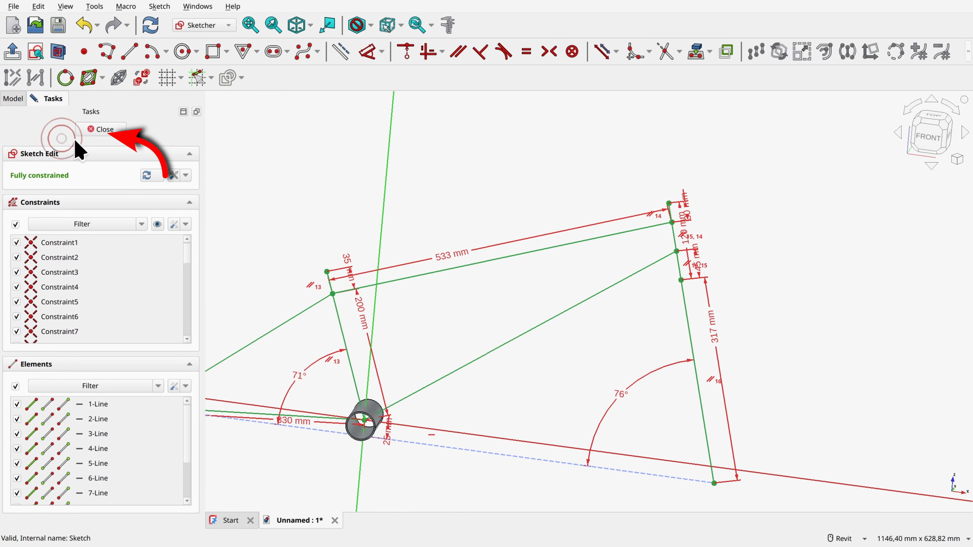
double_click(441, 274)
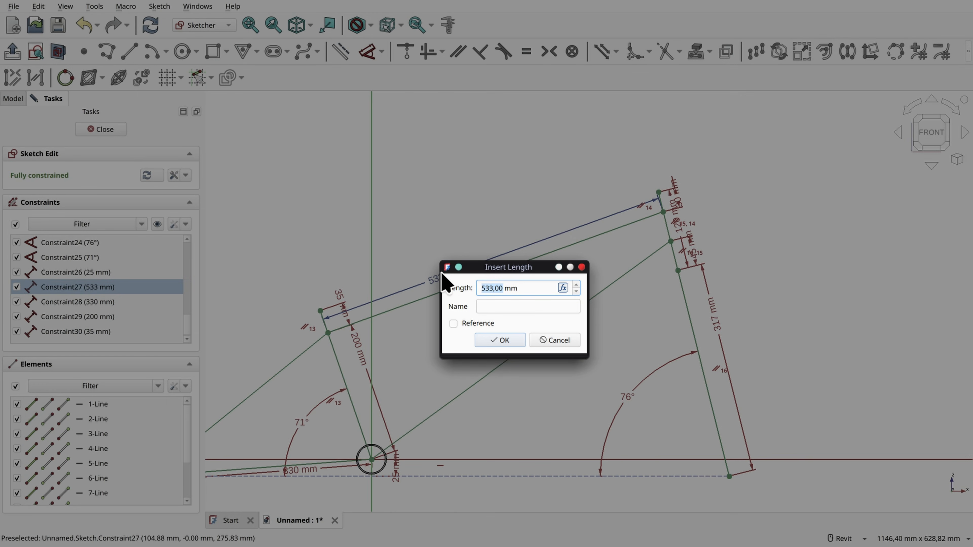
key(Return)
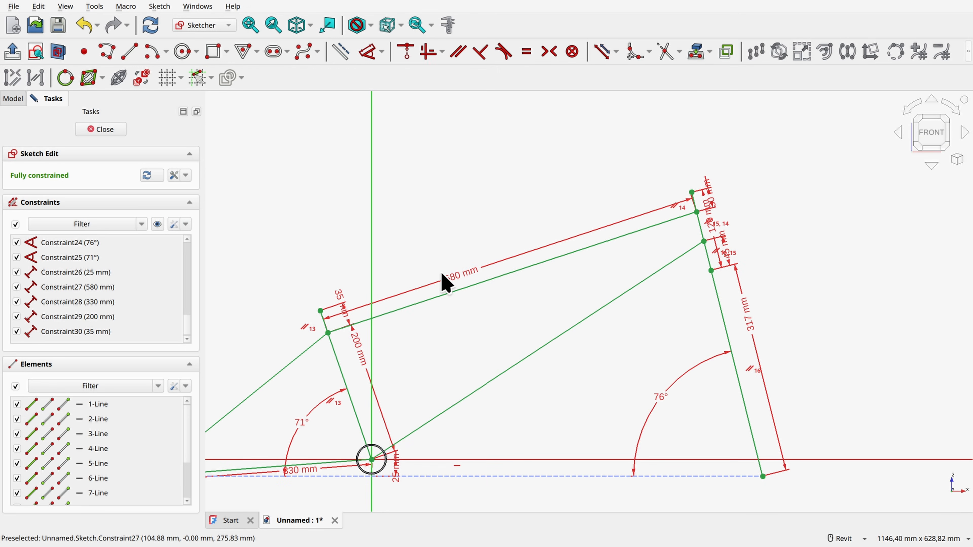
click(100, 130)
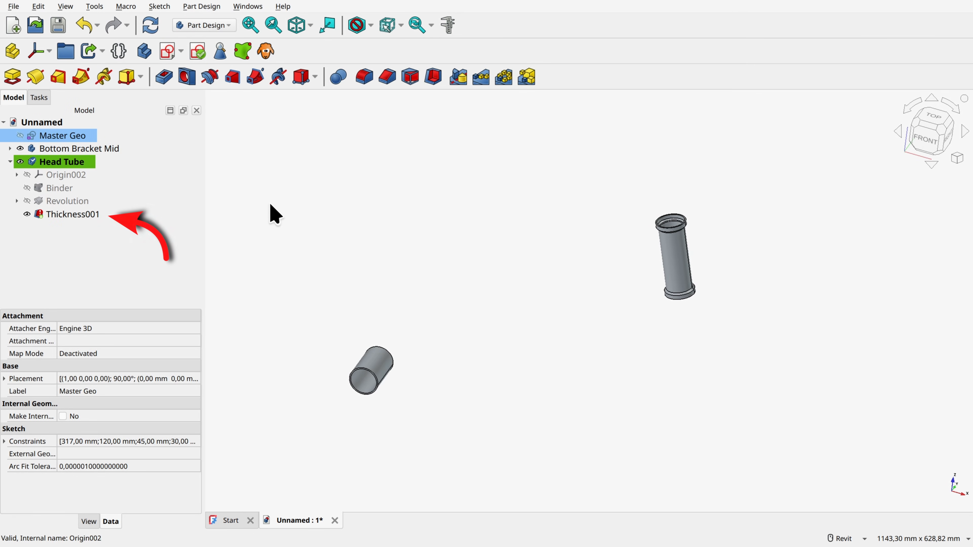
Step: Repair the head tube's Thickness feature by reselecting the upper and lower end faces, and show the hollowed tube
double_click(58, 218)
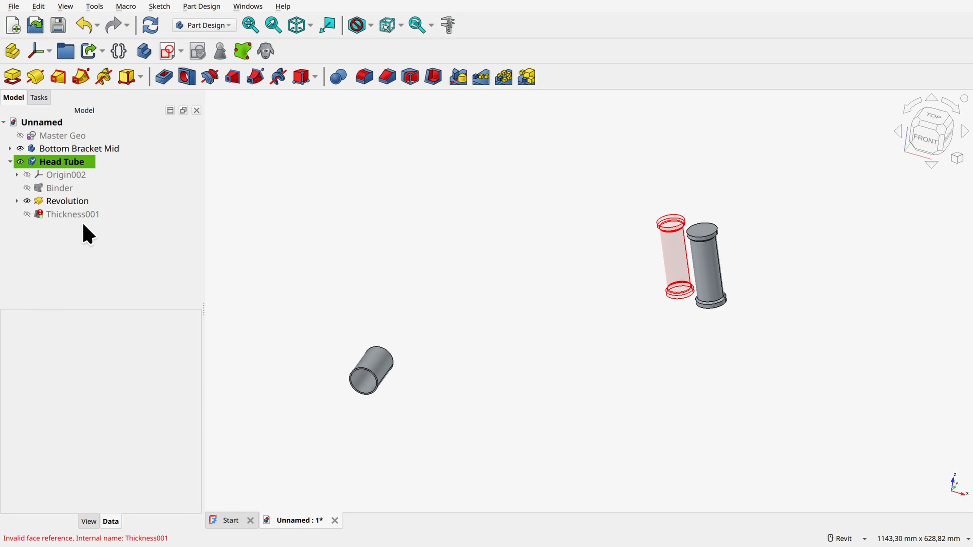
right_click(61, 217)
click(84, 8)
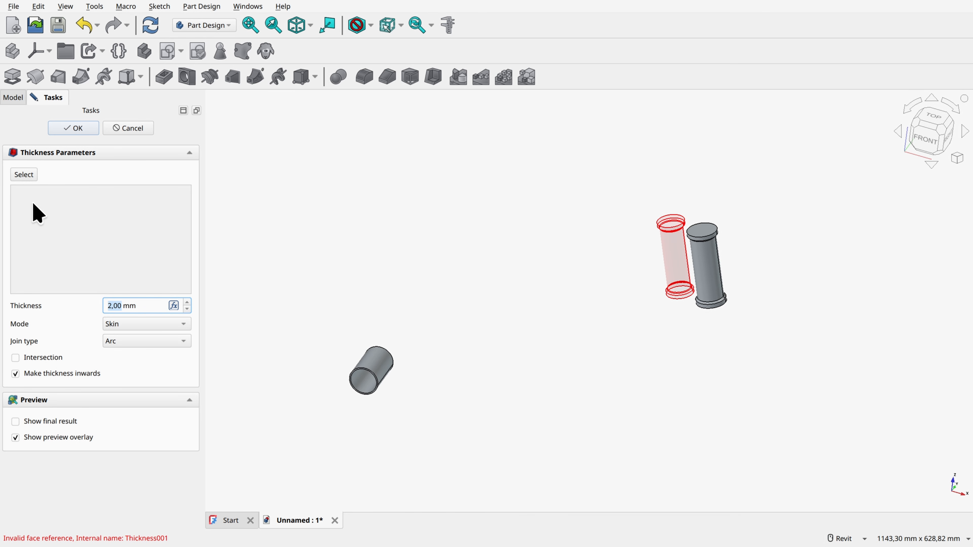
click(31, 192)
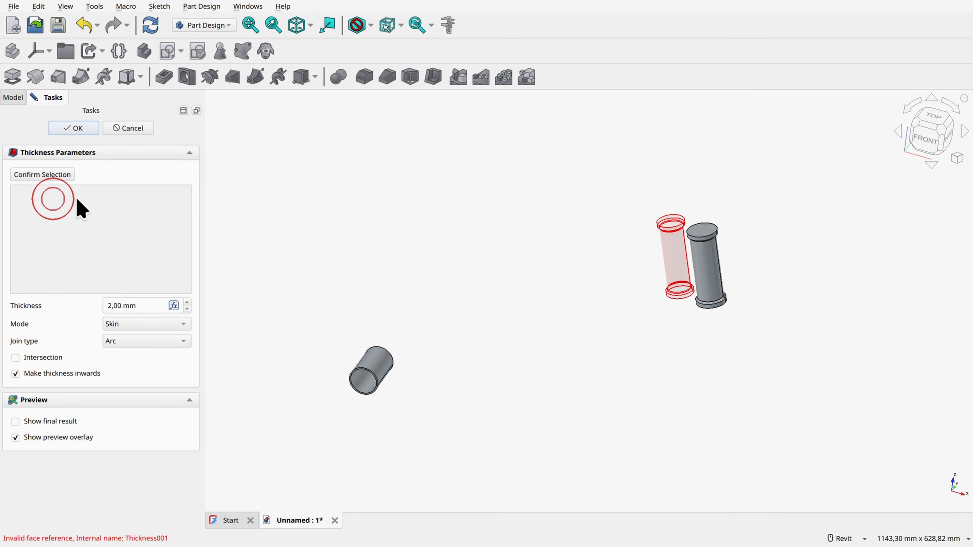
scroll(779, 233, up, 3)
ctrl+click(646, 221)
shift+middle_drag(682, 269, 661, 208)
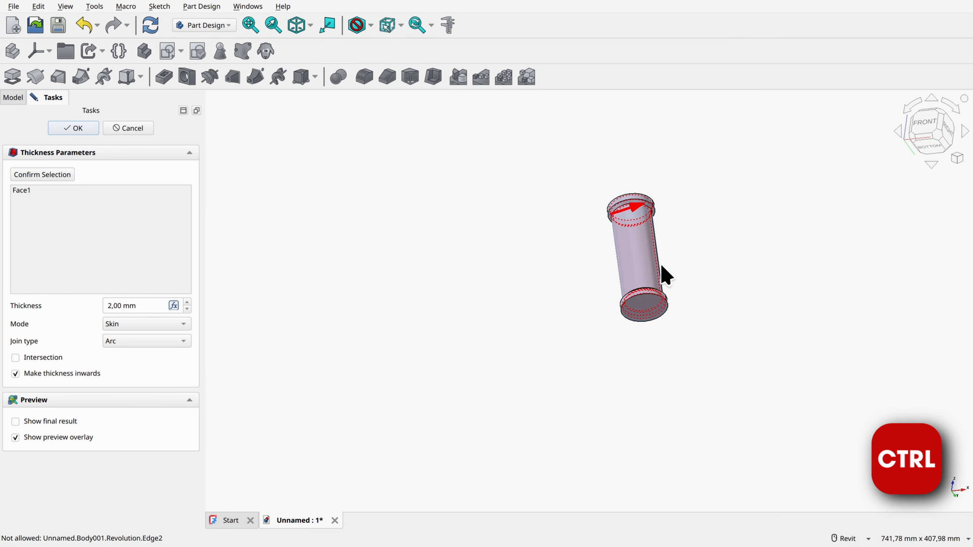
ctrl+click(644, 312)
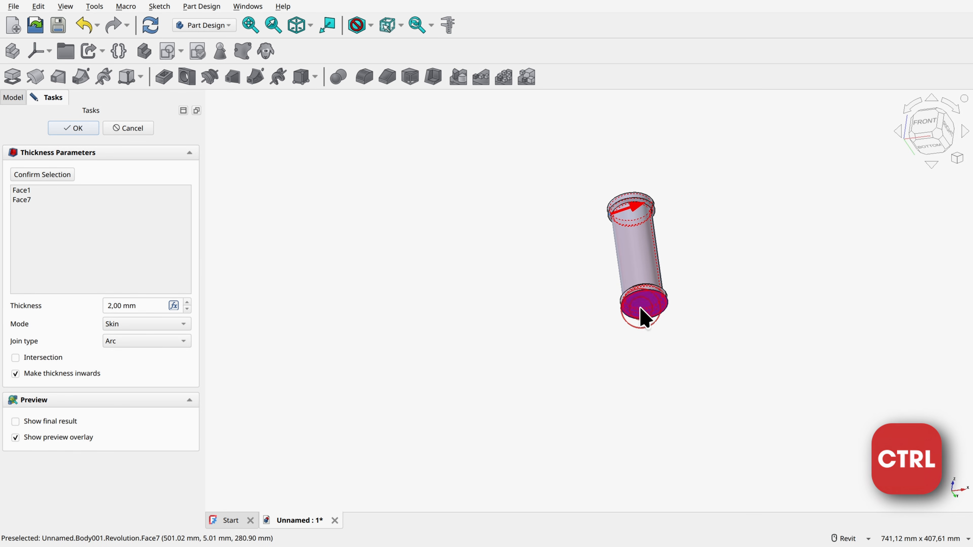
click(52, 175)
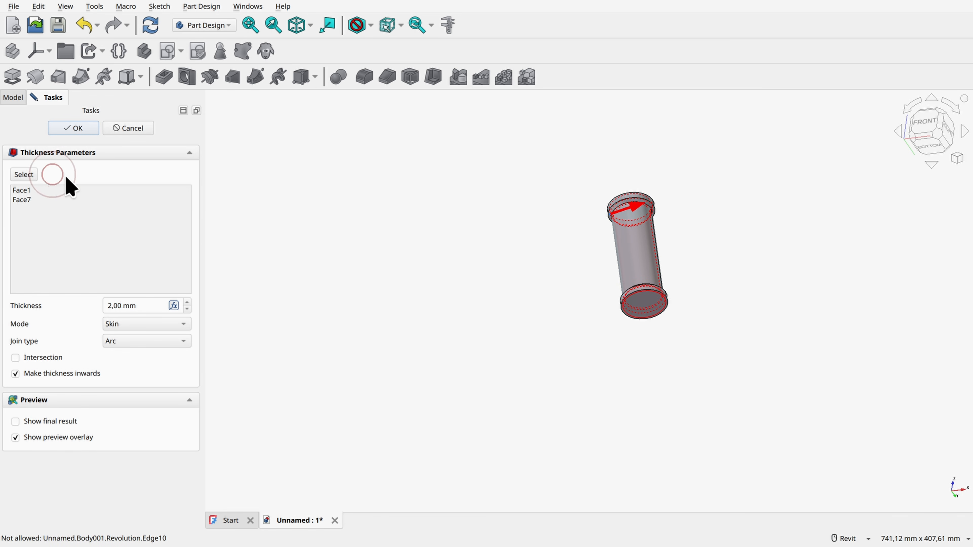
click(74, 128)
click(27, 214)
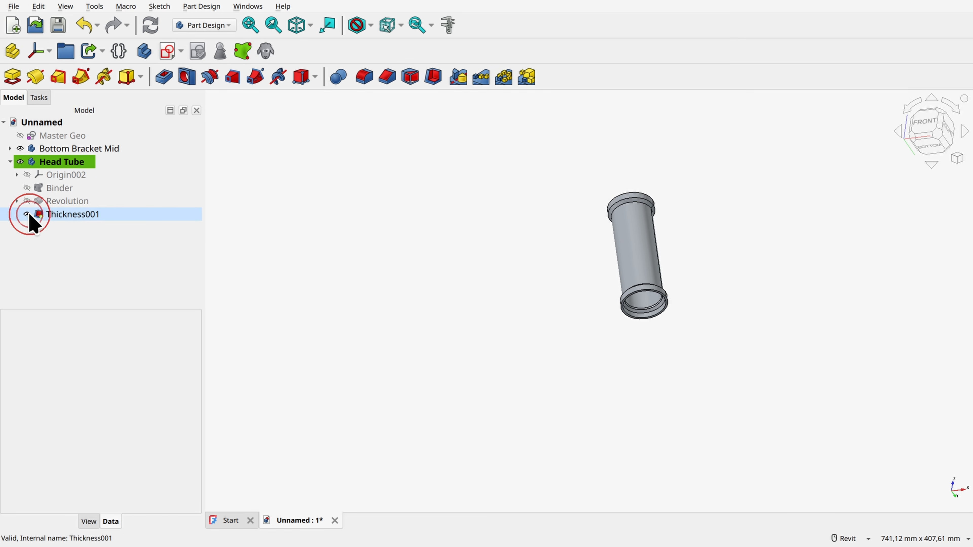
key(0)
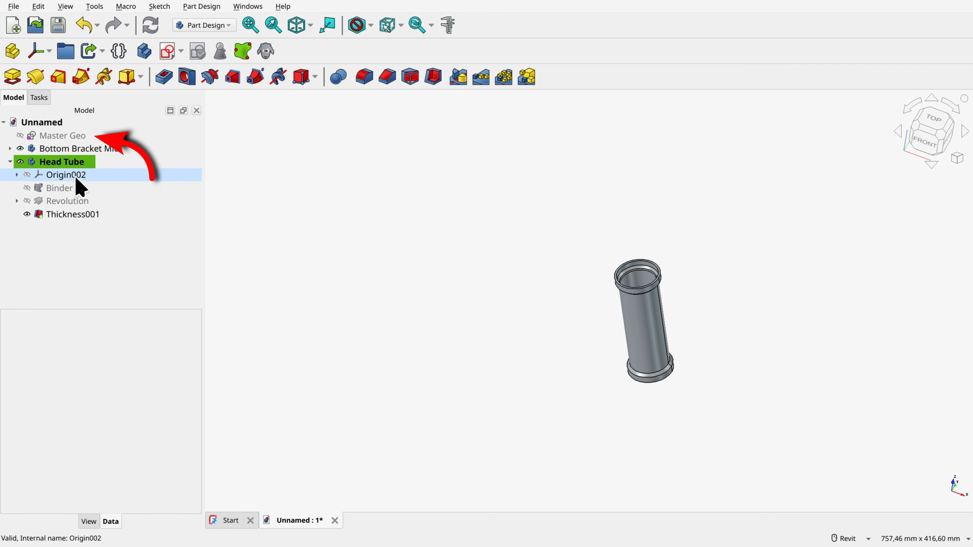
Step: Set the Master Geo length between seat tube and head tube to 533 mm, close the sketch, and deactivate the Head Tube body
double_click(62, 138)
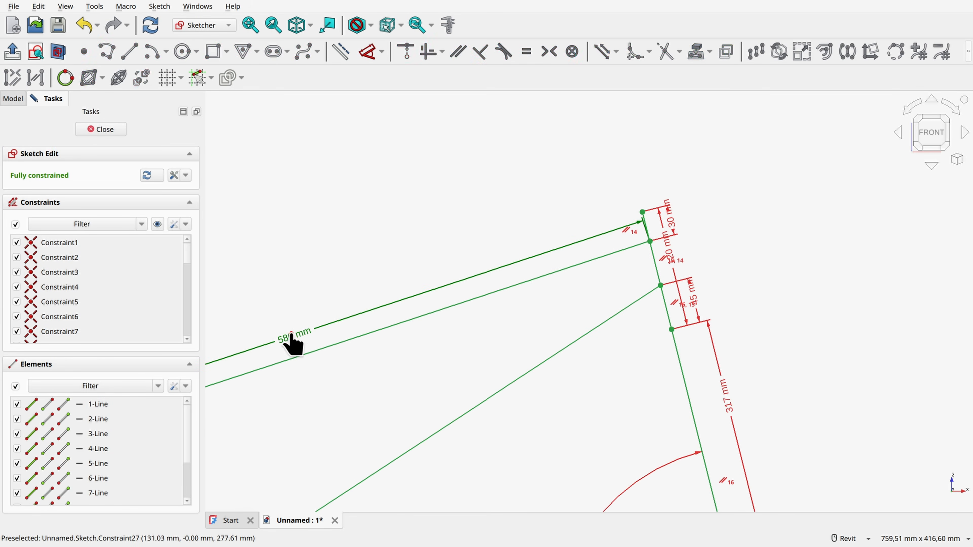
double_click(290, 340)
text(53)
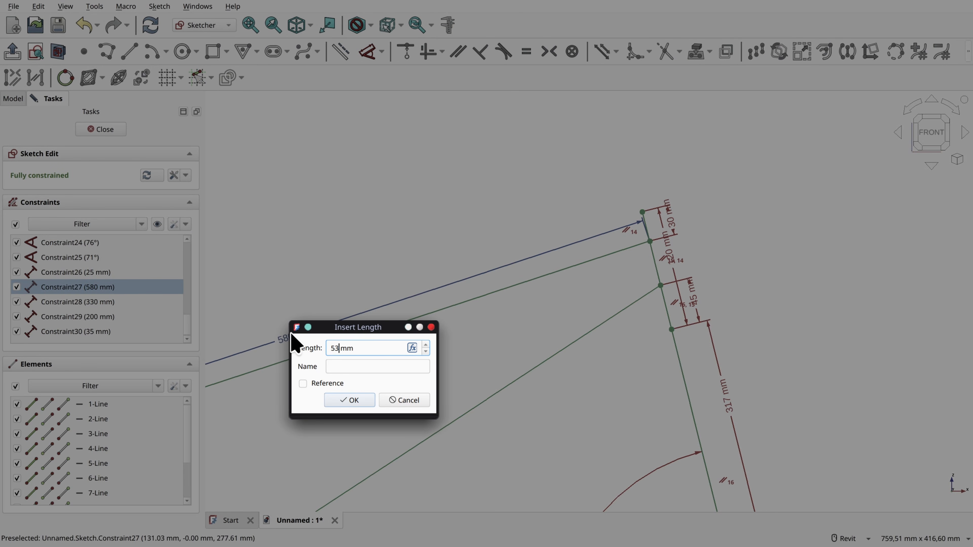
text(3)
key(Return)
click(109, 127)
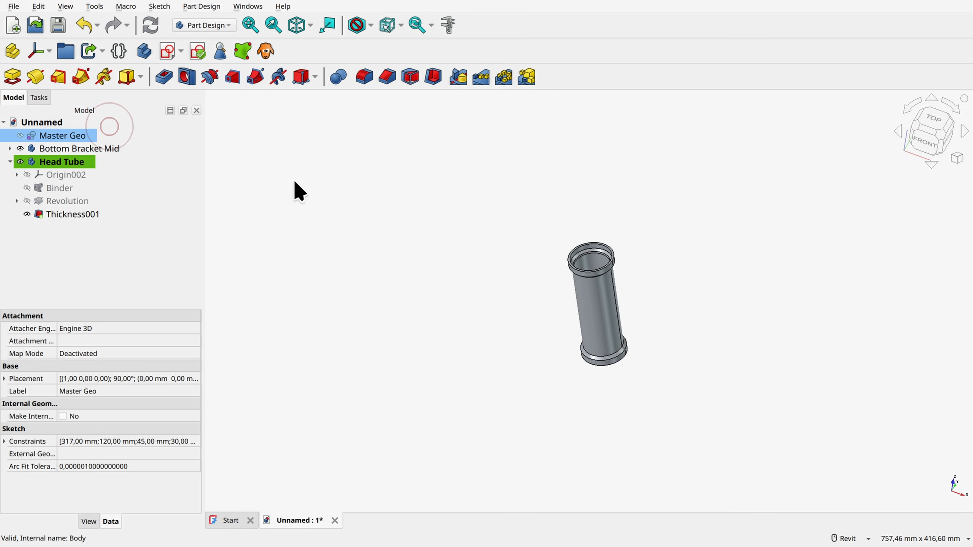
double_click(54, 162)
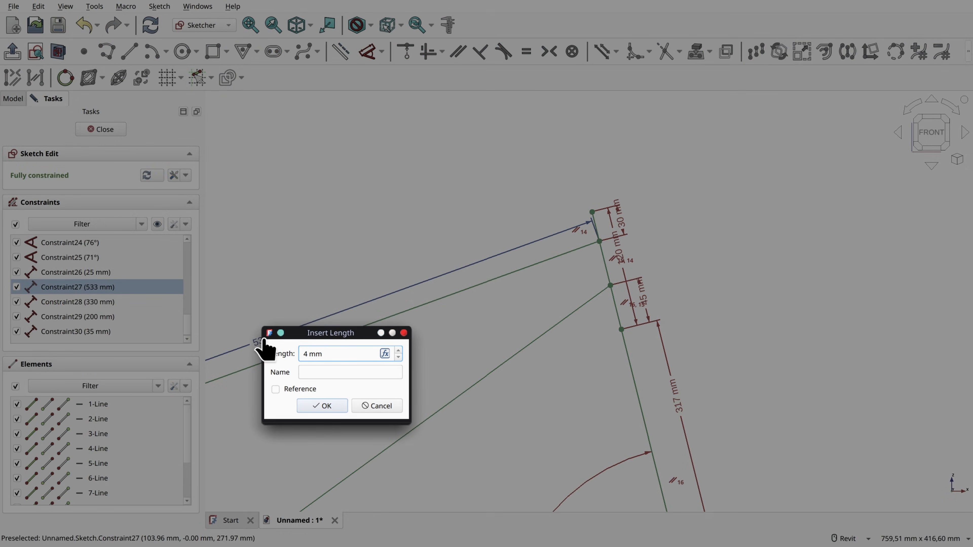
Step: Test the parametric link by setting the Master Geo length between seat tube and head tube to 650 mm
key(Return)
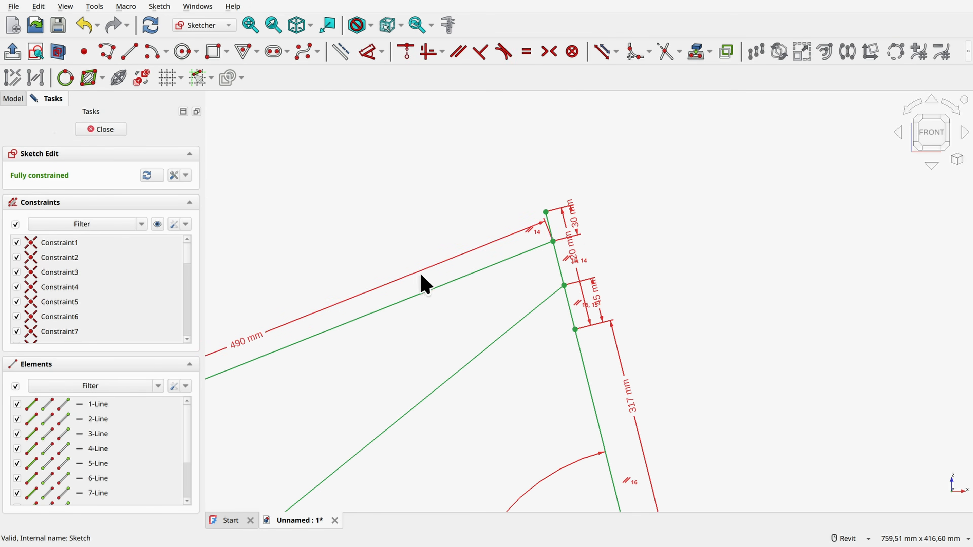
double_click(243, 339)
text(650)
key(Return)
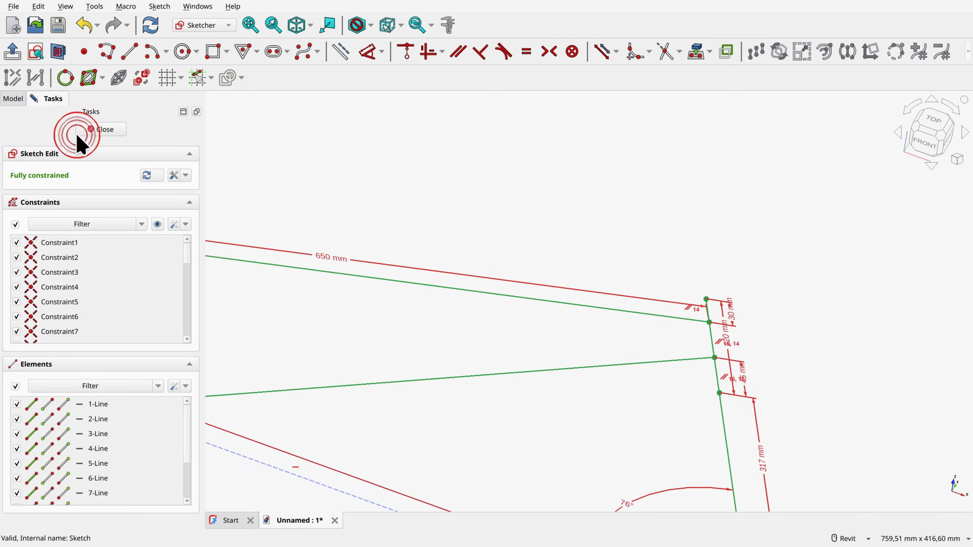
Step: Restore the Master Geo length between seat tube and head tube to 533 mm, close the sketch, and show Master Geo
double_click(332, 346)
text(53)
key(Return)
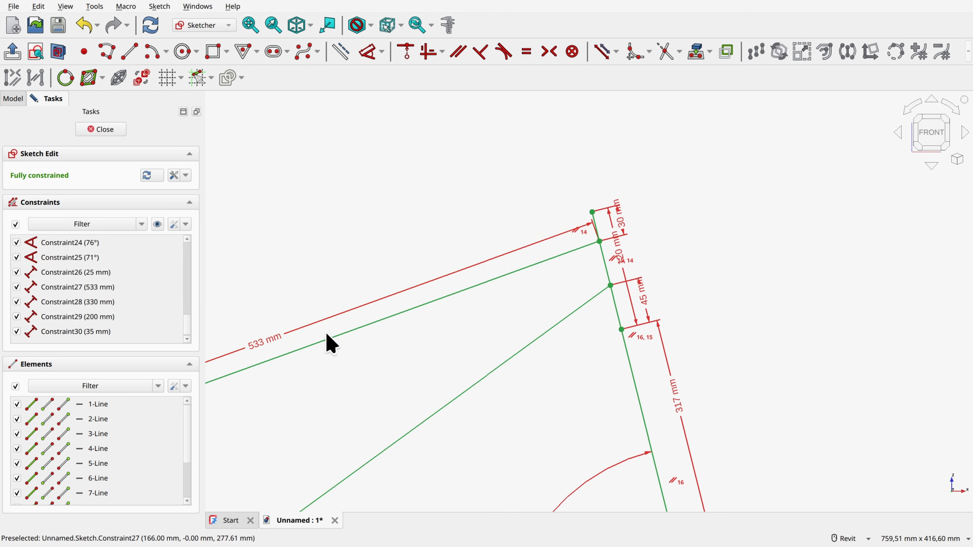
click(103, 130)
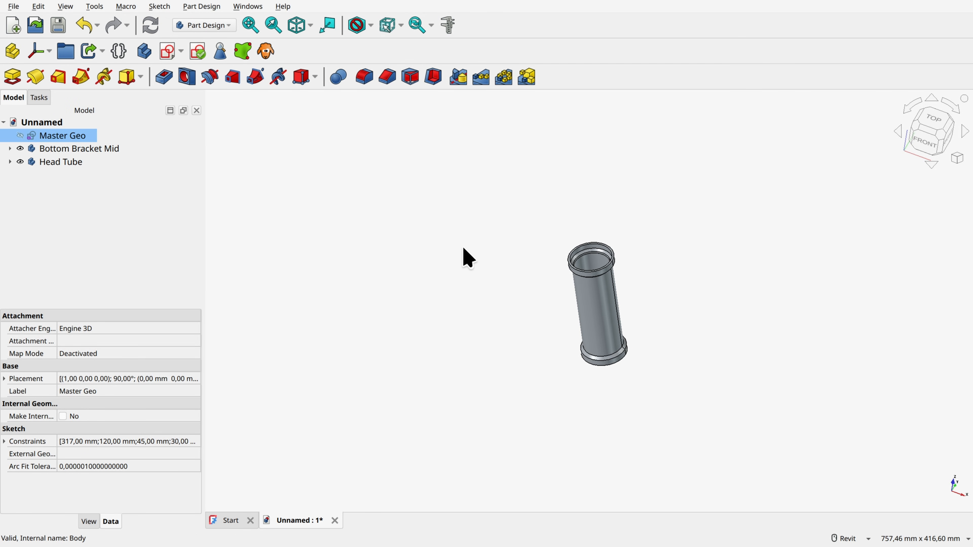
click(20, 136)
click(394, 189)
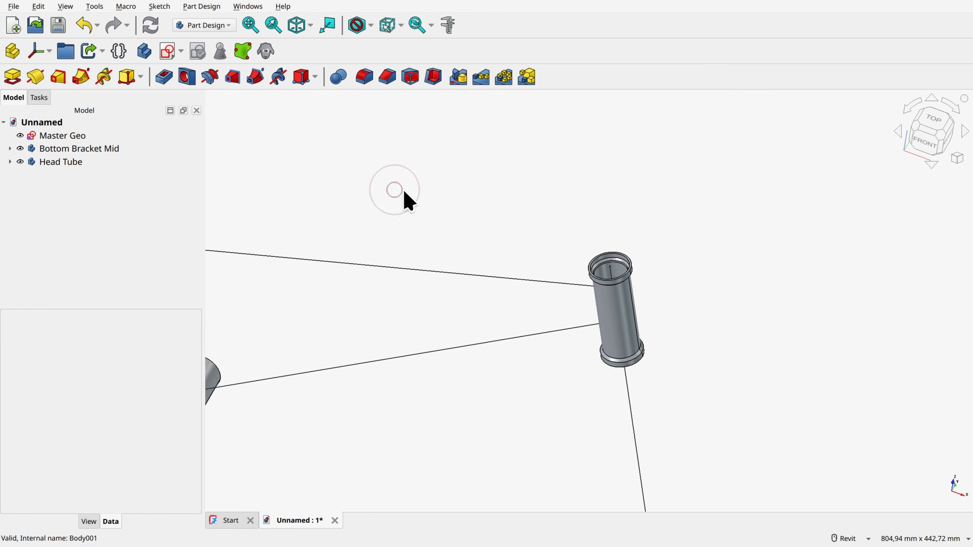
Step: Create a new body for the frame and rename it Down Tube
scroll(404, 191, down, 3)
middle_drag(404, 191, 460, 231)
shift+middle_drag(459, 230, 613, 333)
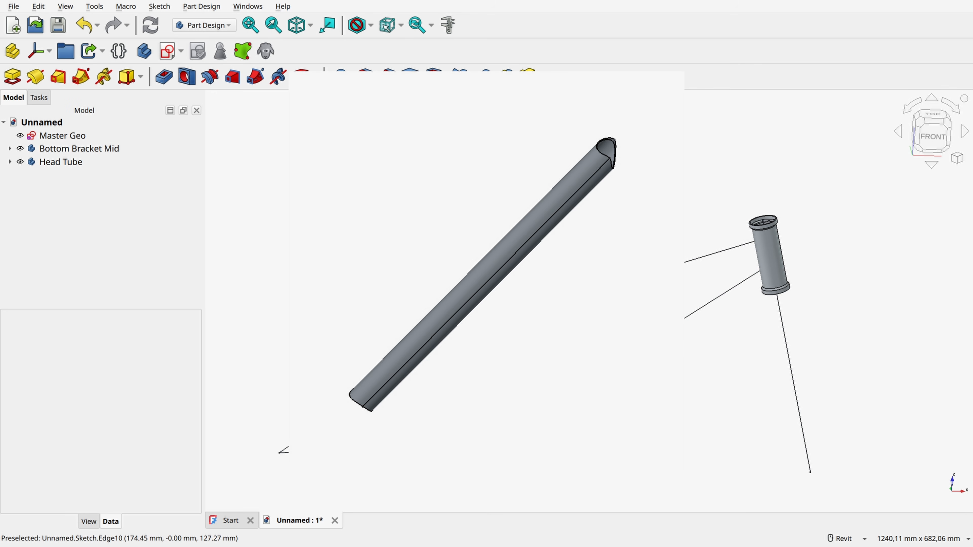
scroll(575, 285, up, 1)
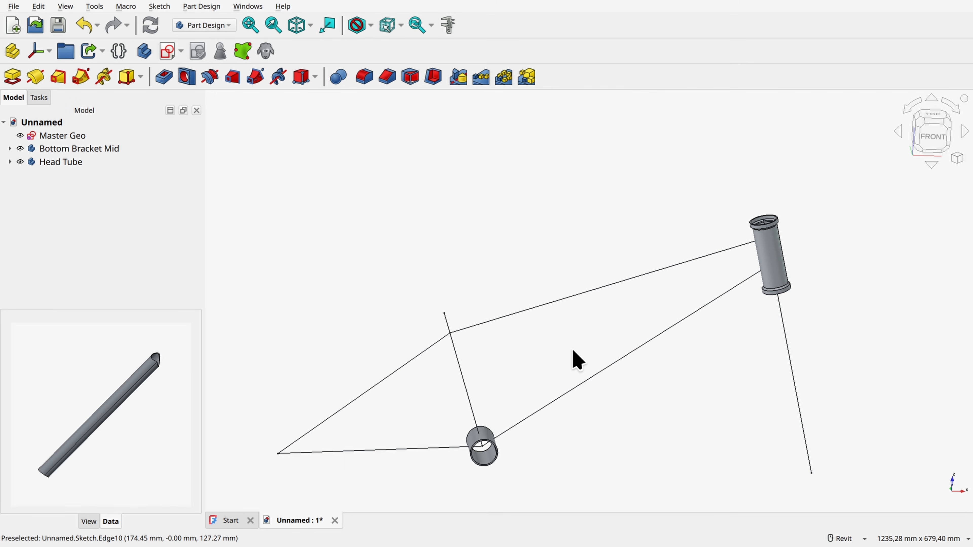
shift+middle_drag(574, 350, 588, 346)
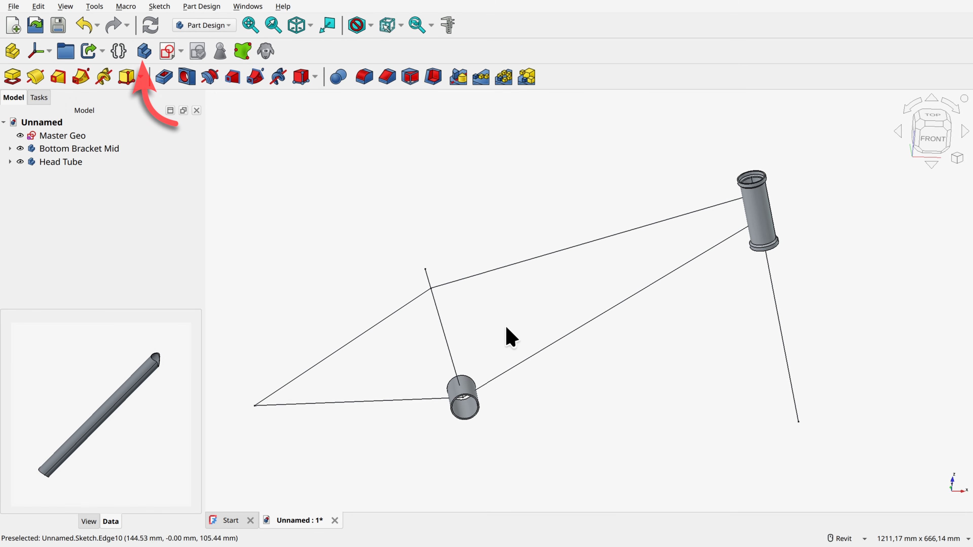
click(144, 51)
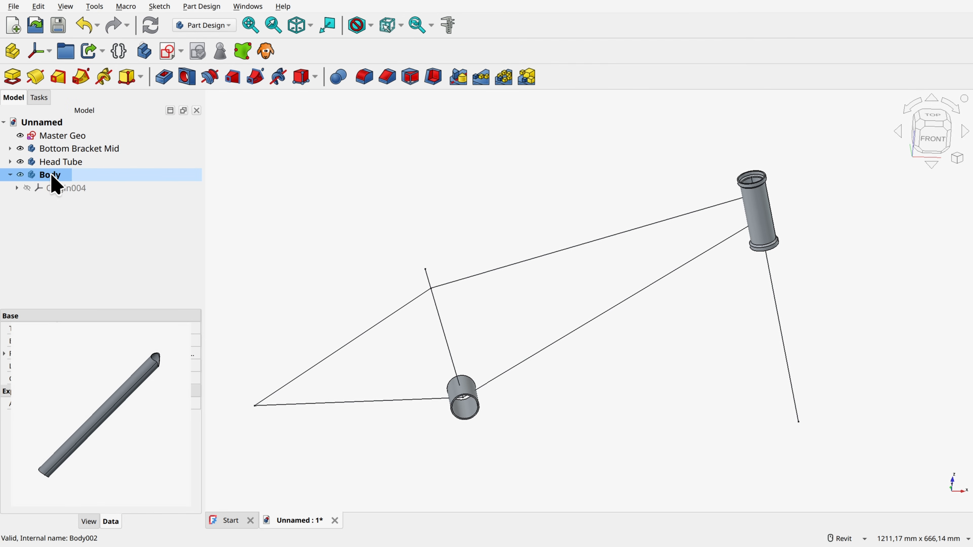
key(F2)
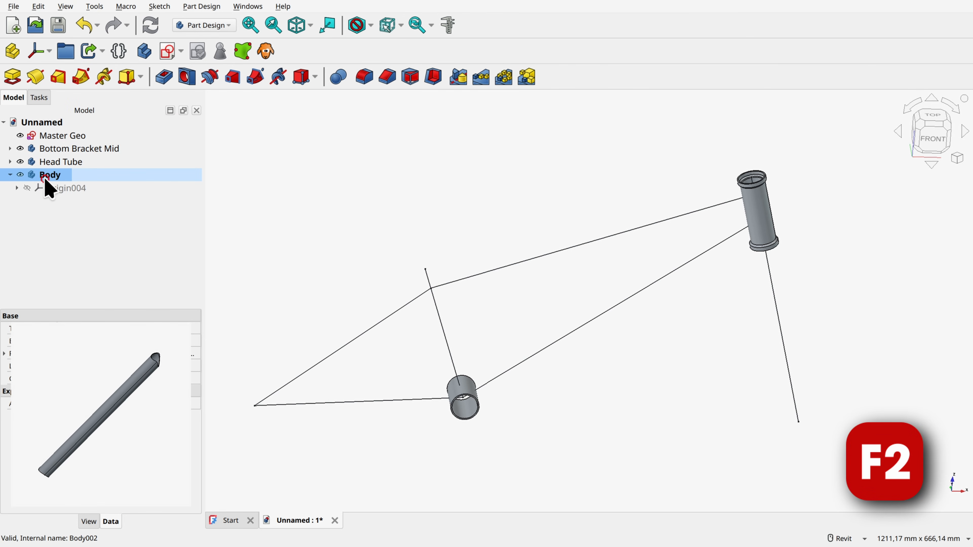
text(Do)
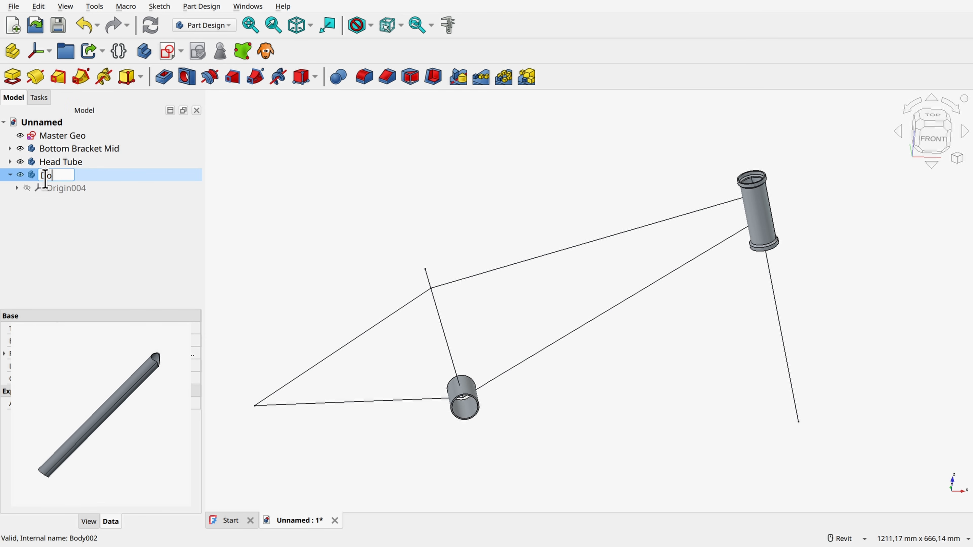
text(wn Tube)
key(Return)
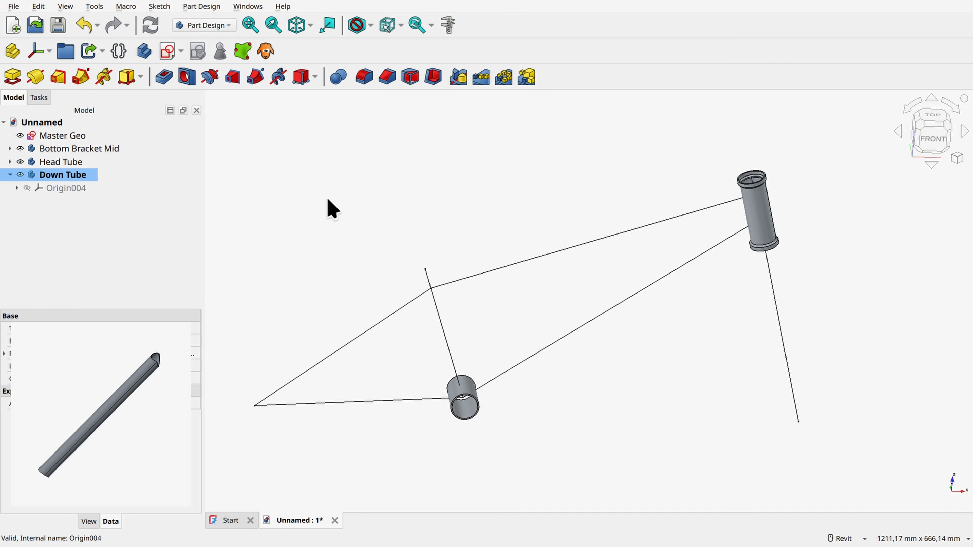
click(328, 199)
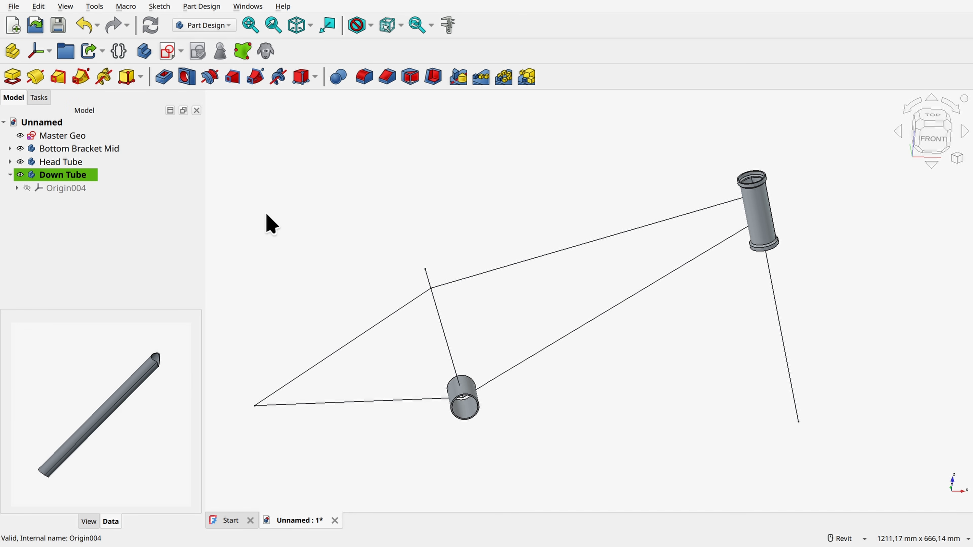
Step: Create a sub-shape binder of Master Geo in the Down Tube body, and hide Bottom Bracket Mid, Head Tube and Master Geo
click(58, 135)
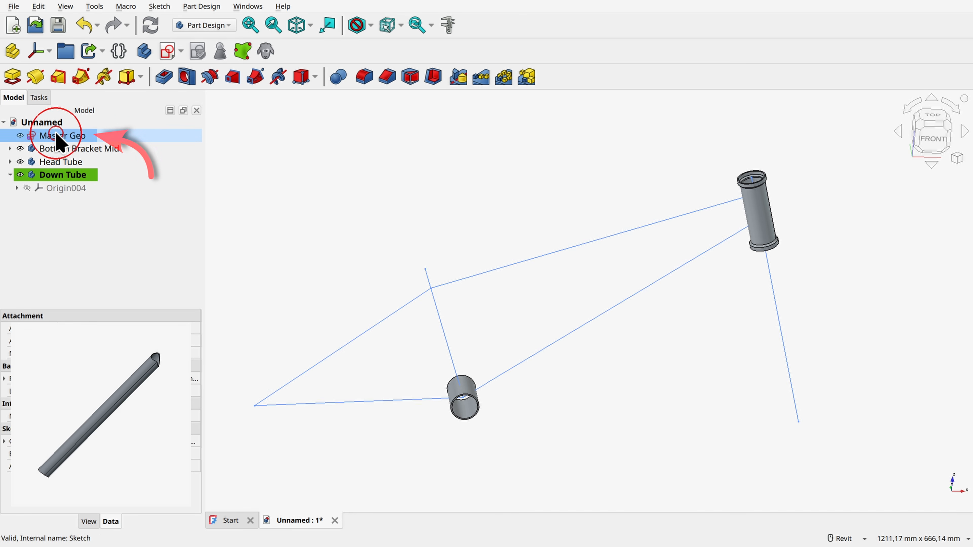
click(242, 51)
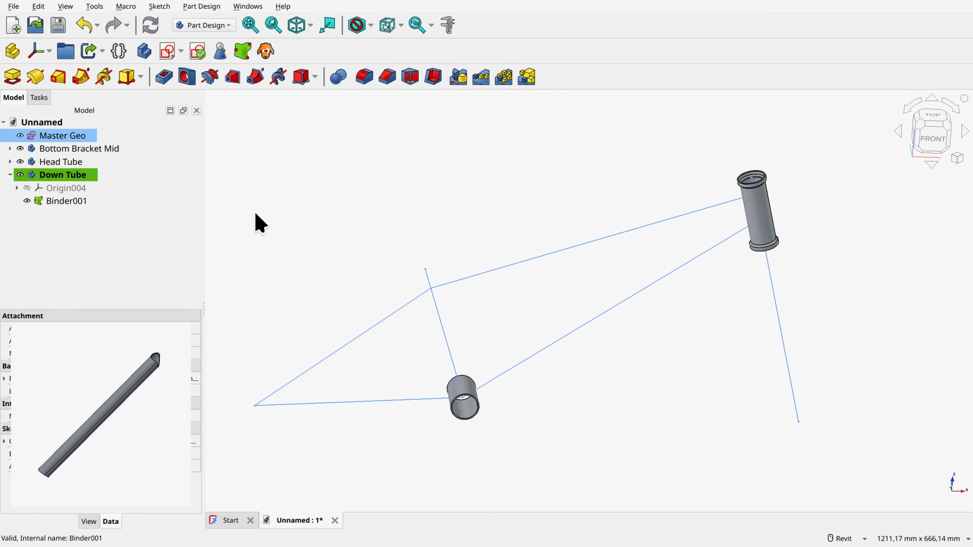
click(20, 148)
click(20, 161)
click(18, 135)
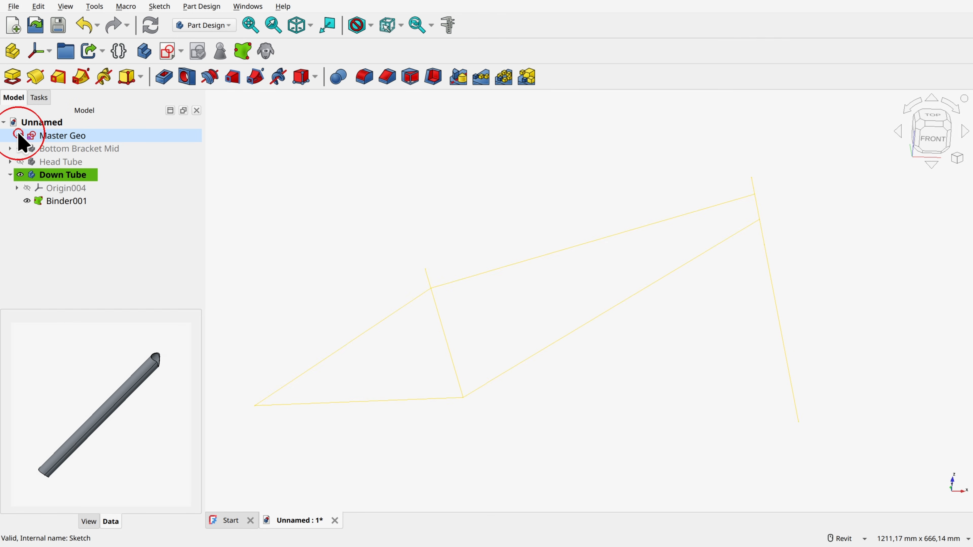
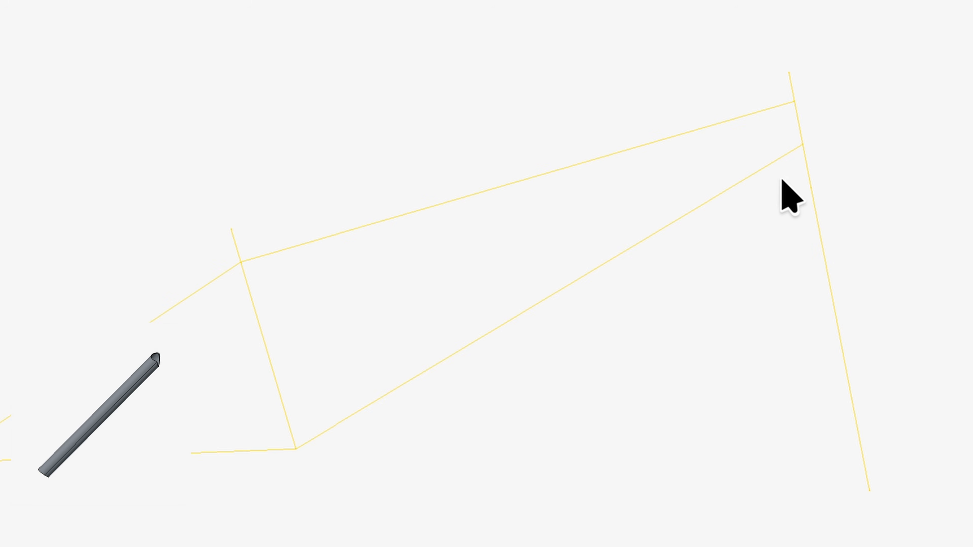
Step: Create a datum plane attached normal to the down tube edge at its head tube end point
click(753, 175)
ctrl+scroll(755, 153, up, 5)
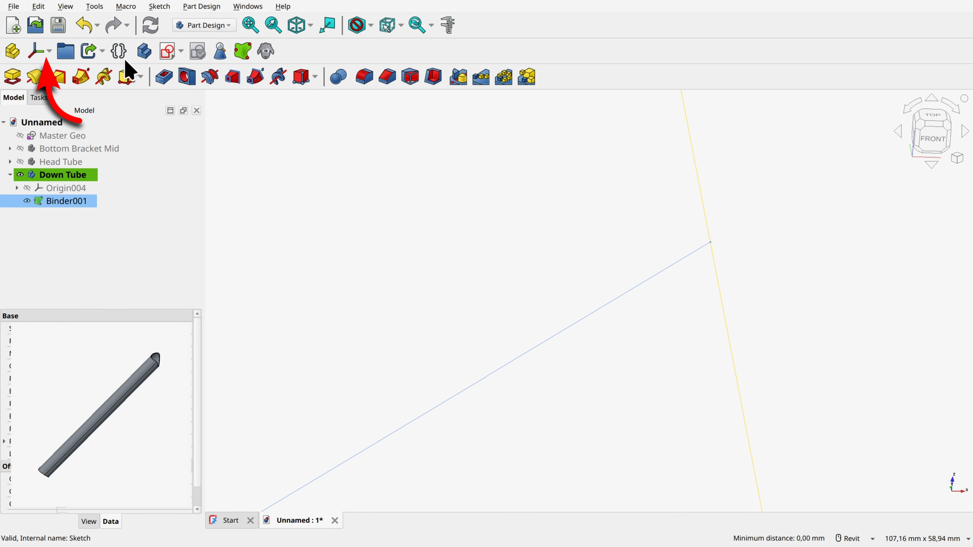
click(50, 51)
click(59, 85)
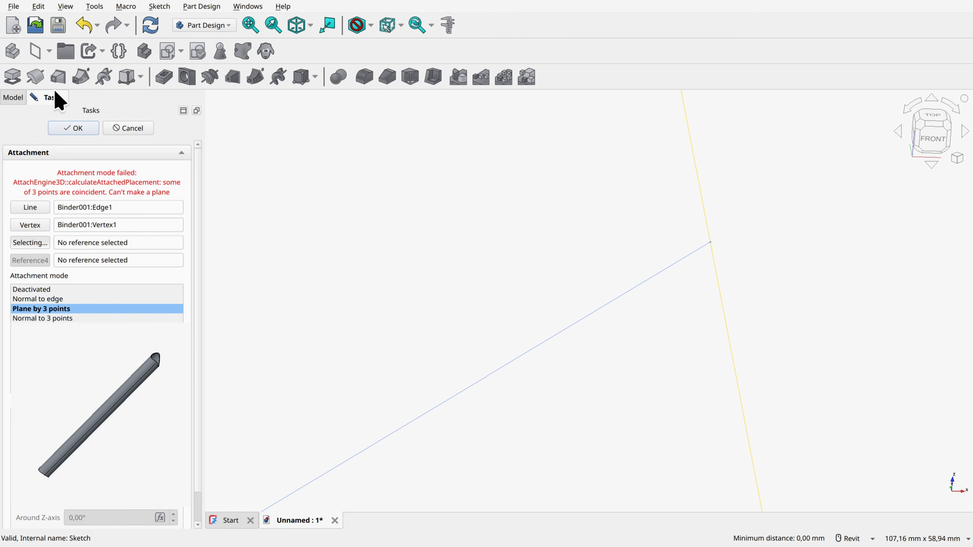
click(45, 299)
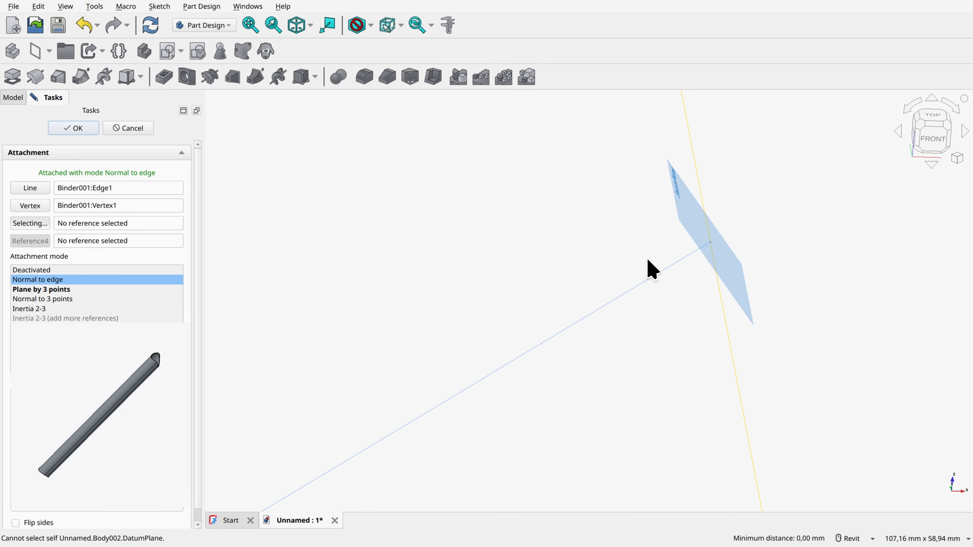
click(78, 131)
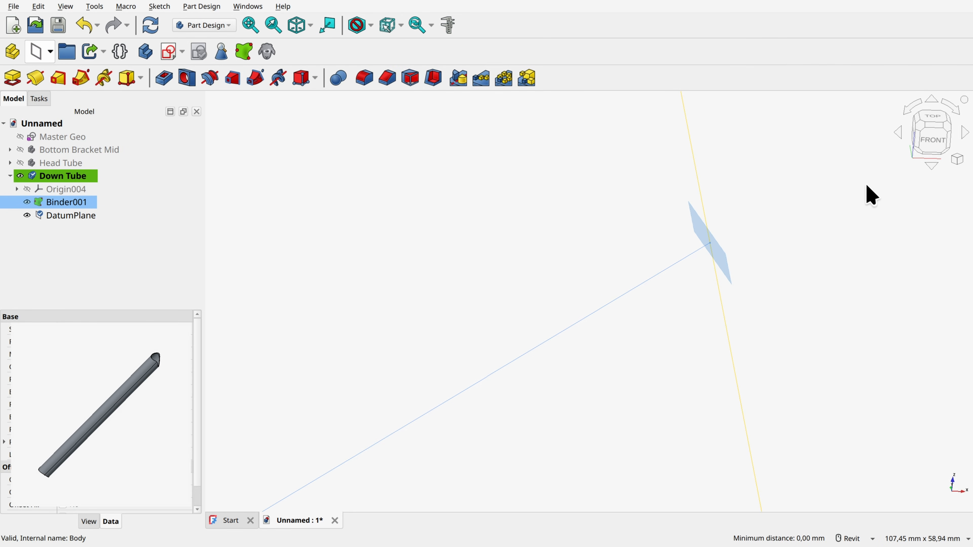
Step: Sketch a 35 mm diameter circle centred on the origin of the datum plane, and close the sketch
click(705, 244)
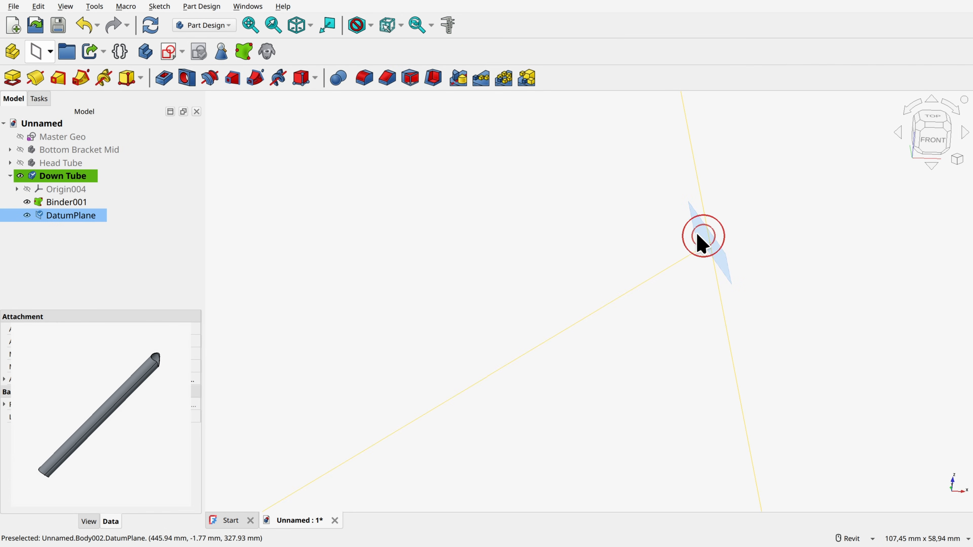
click(169, 53)
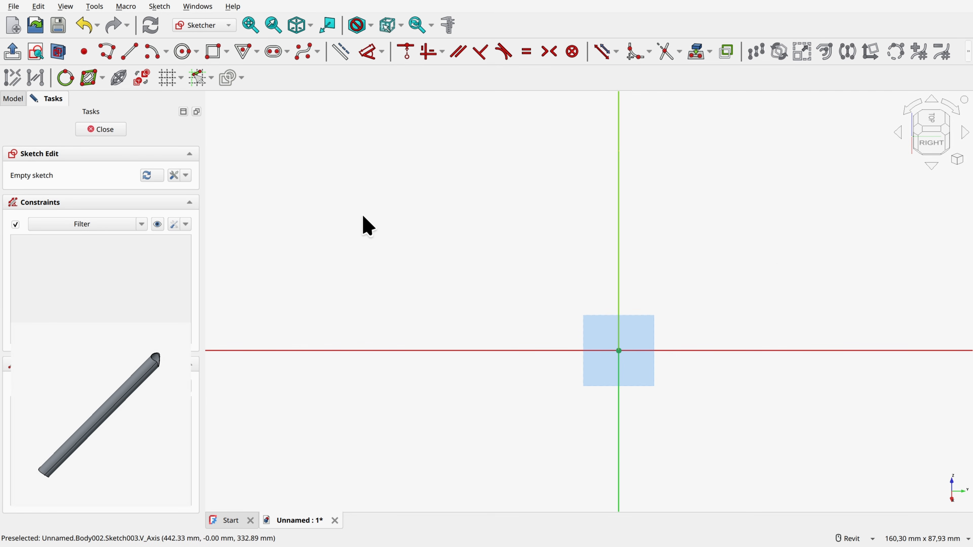
click(182, 51)
click(619, 350)
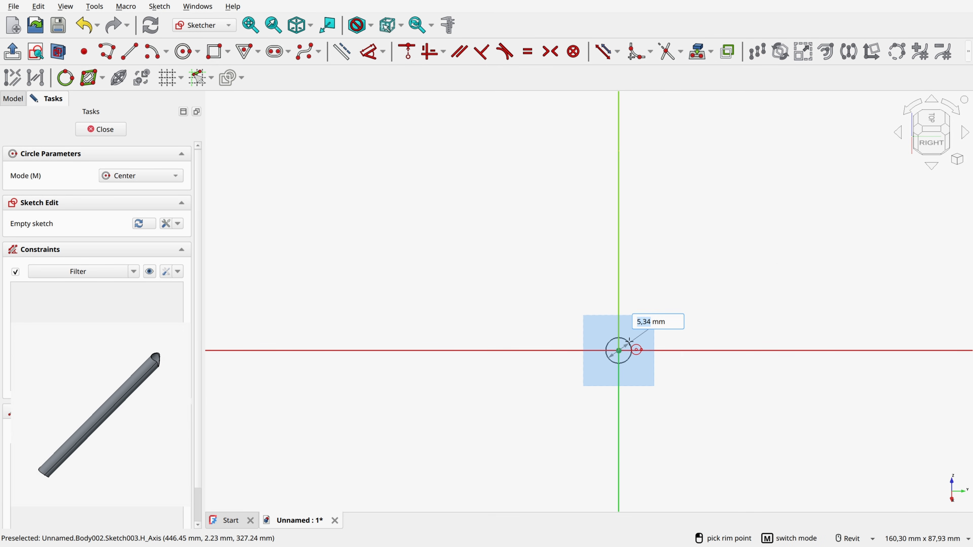
text(35)
key(Return)
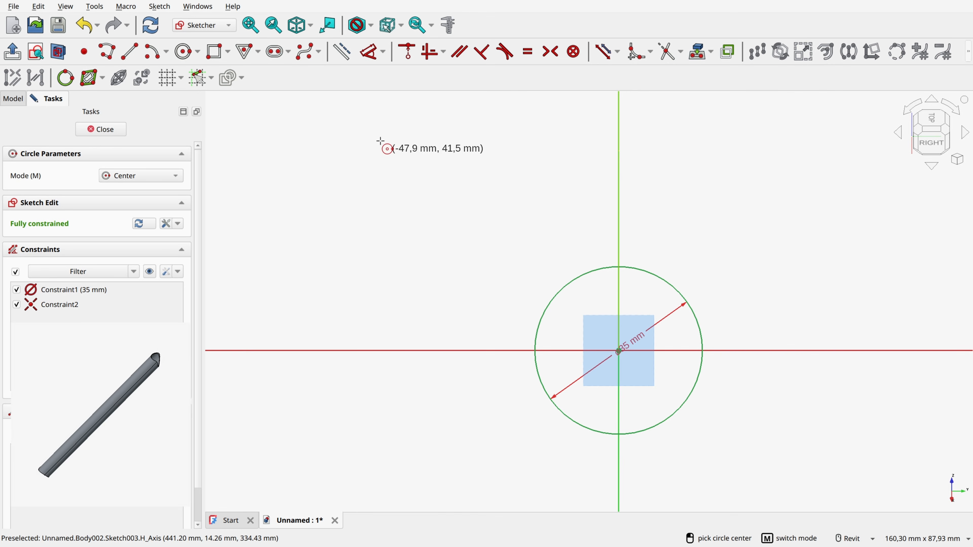
click(108, 131)
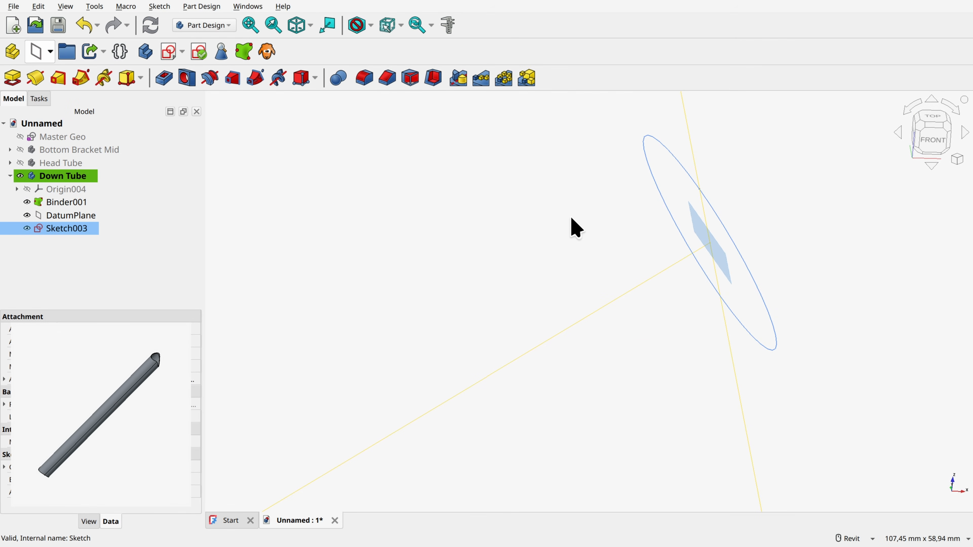
Step: Hide the datum plane and sweep the circle sketch along the binder's down tube edge as an additive pipe
scroll(575, 229, down, 10)
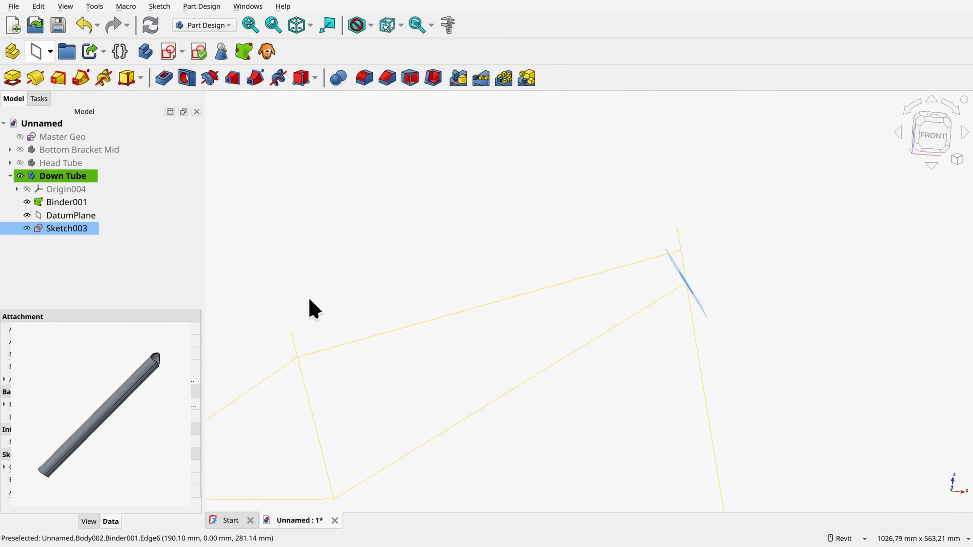
click(27, 215)
shift+middle_drag(702, 298, 716, 233)
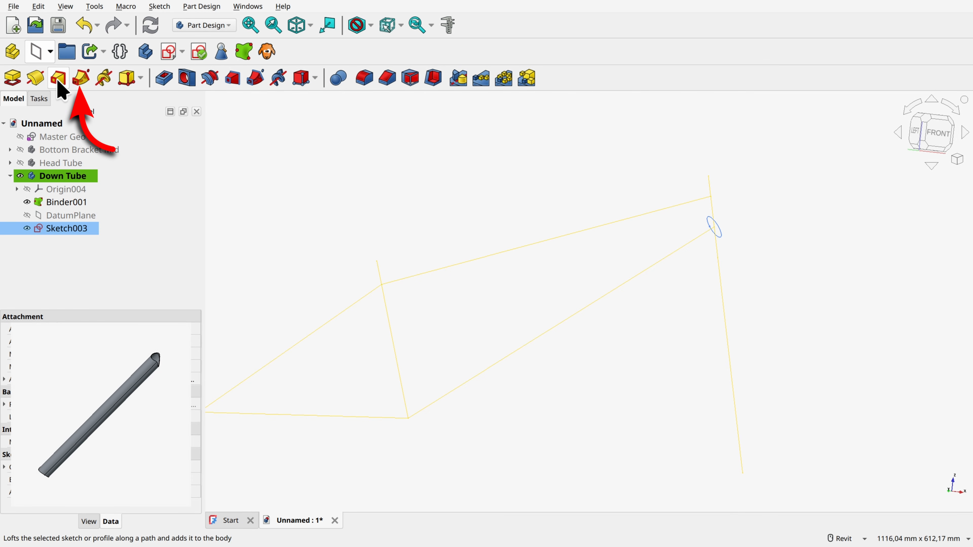
click(76, 80)
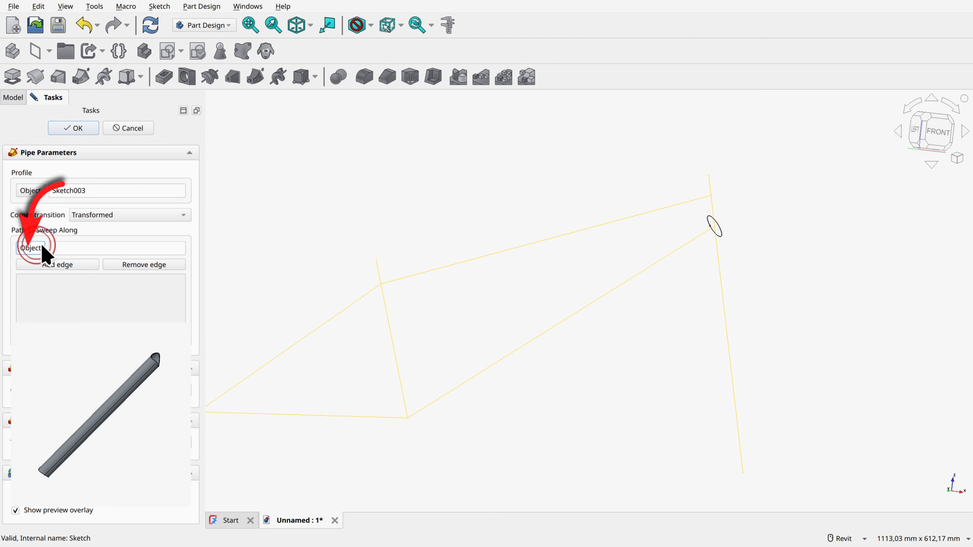
click(661, 258)
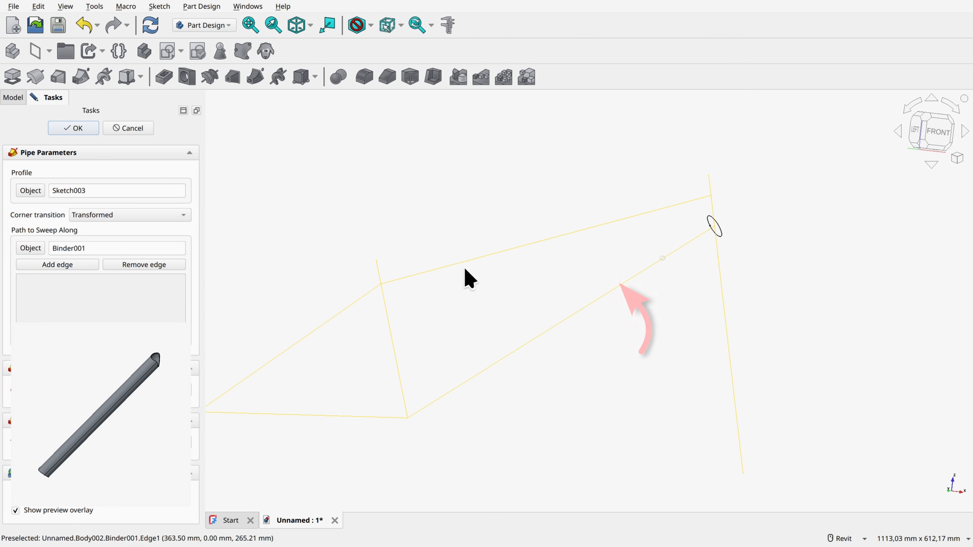
click(71, 265)
click(659, 262)
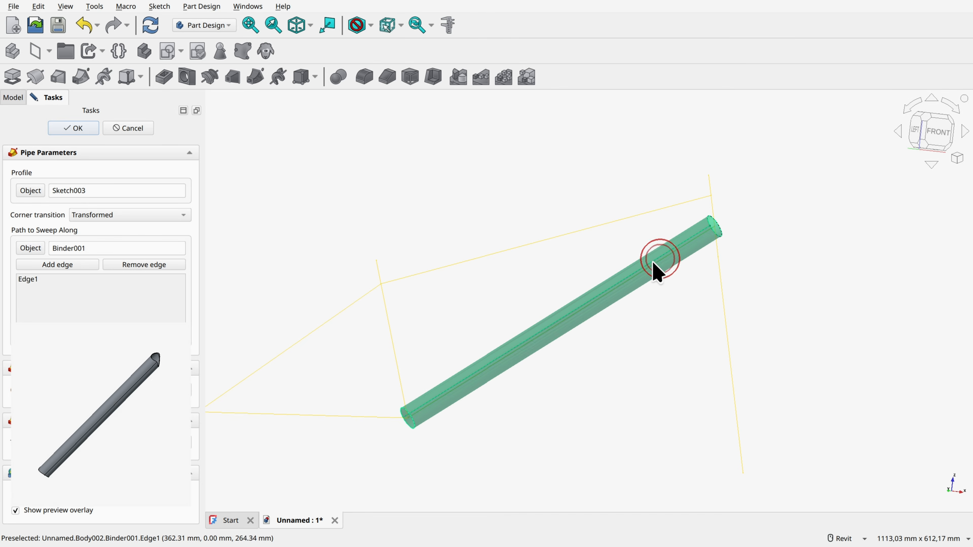
click(71, 132)
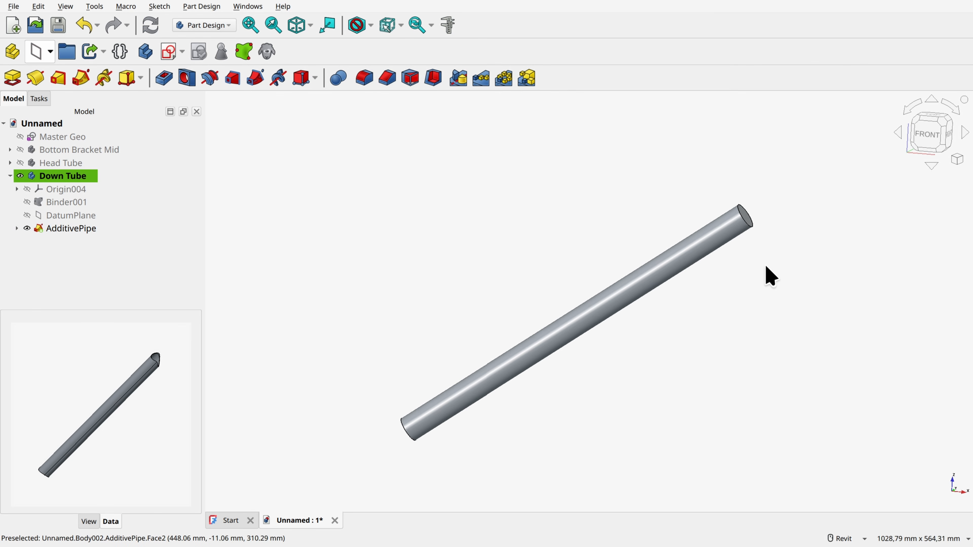
Step: Hollow the down tube with Thickness, leaving both end faces open
click(763, 238)
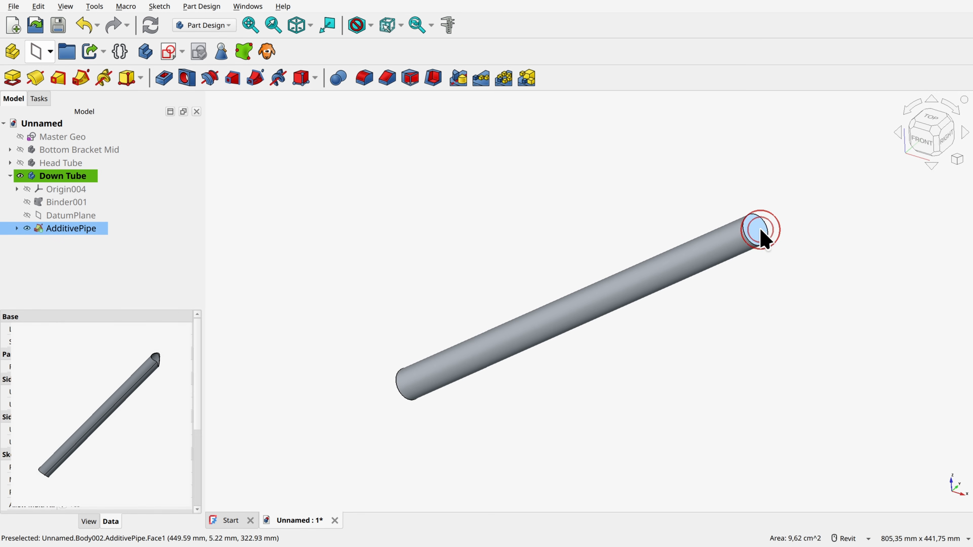
ctrl+click(462, 374)
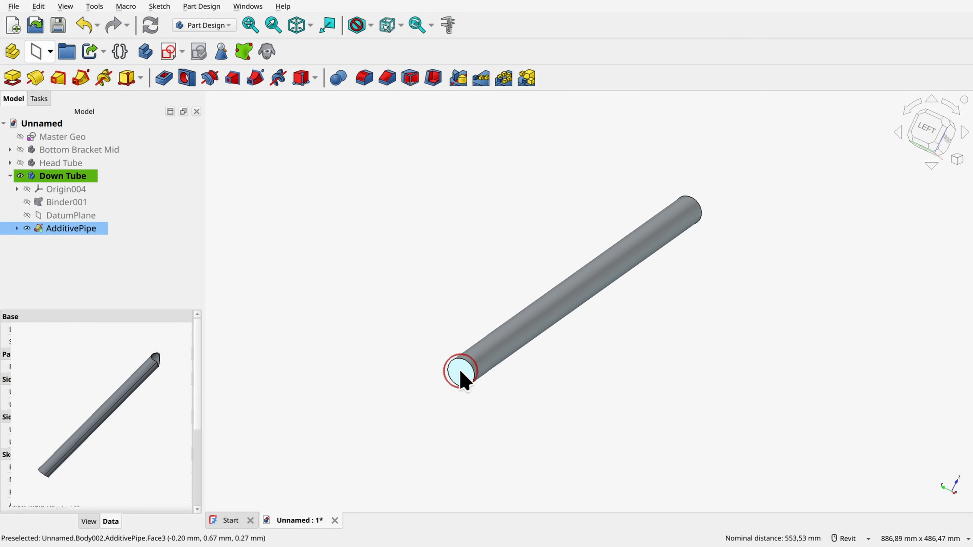
click(433, 78)
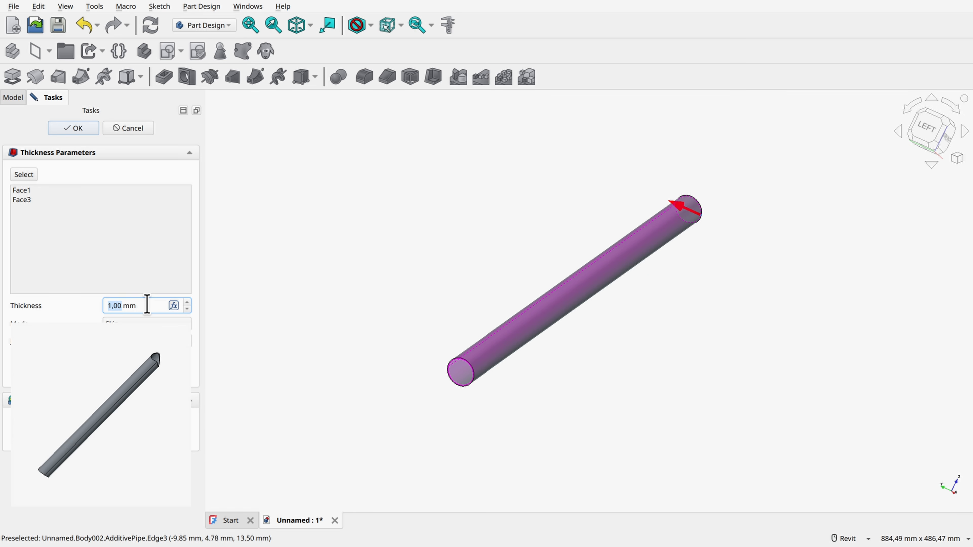
key(Return)
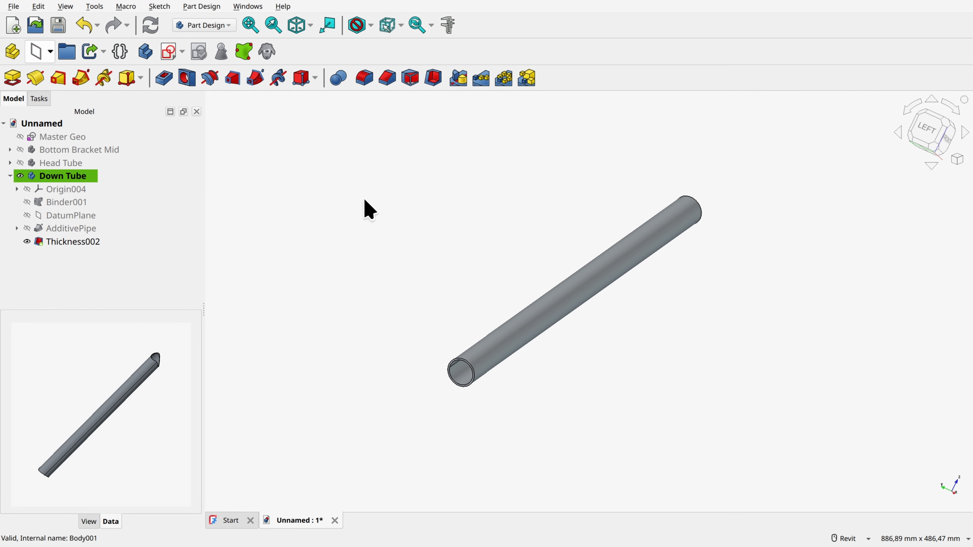
Step: Show the Head Tube and Bottom Bracket Mid bodies and view how the down tube meets them
click(20, 164)
click(27, 150)
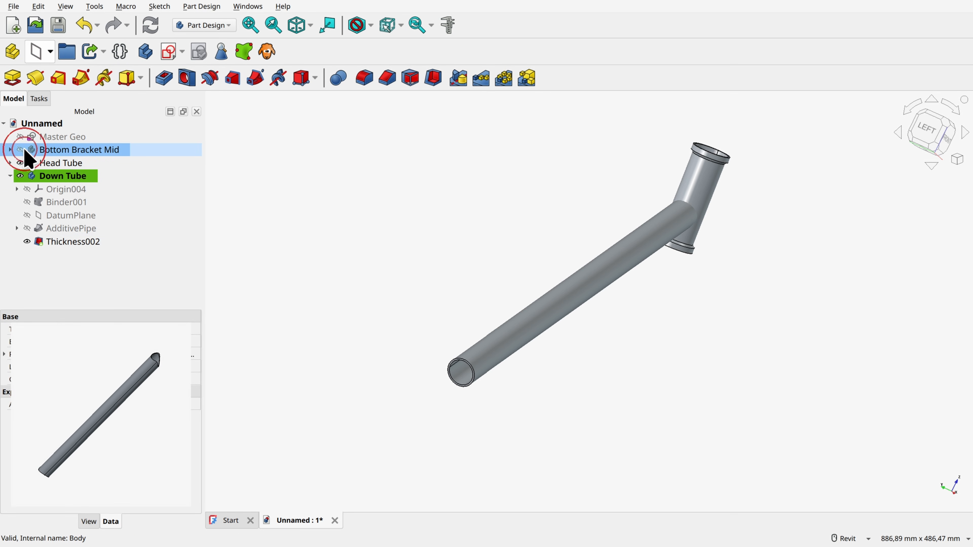
click(20, 149)
shift+middle_drag(447, 200, 439, 335)
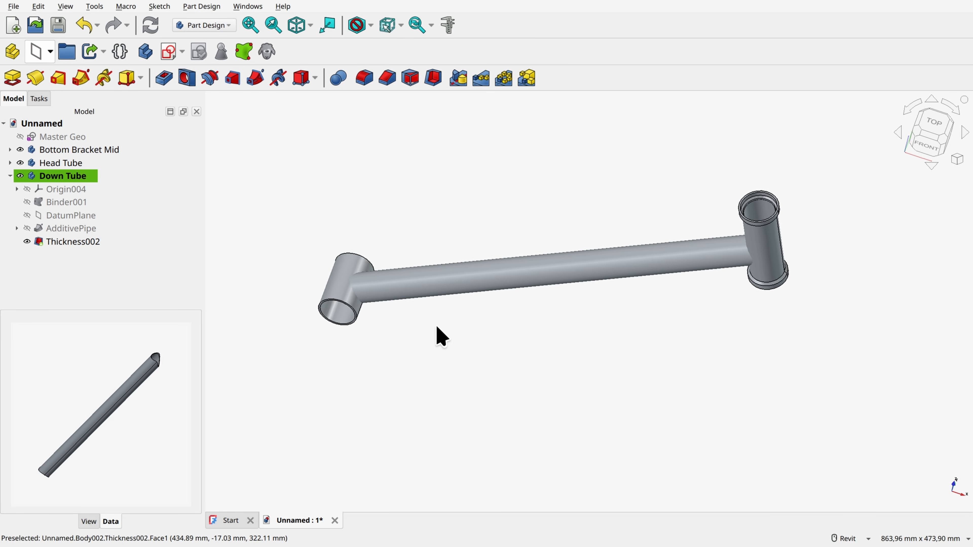
Step: Compare the head tube's solid Revolution with its hollow Thickness001, leave Thickness001 shown, and hide Head Tube
click(21, 176)
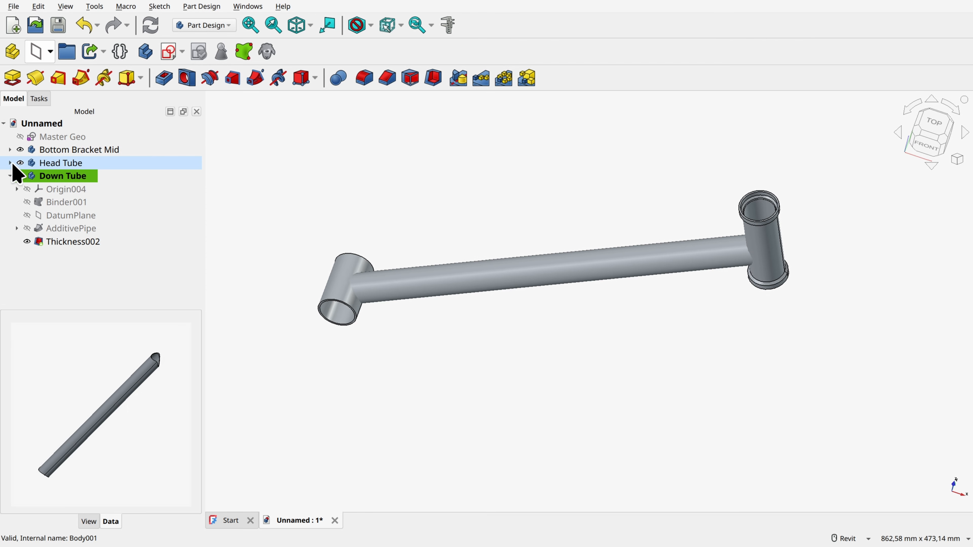
click(10, 163)
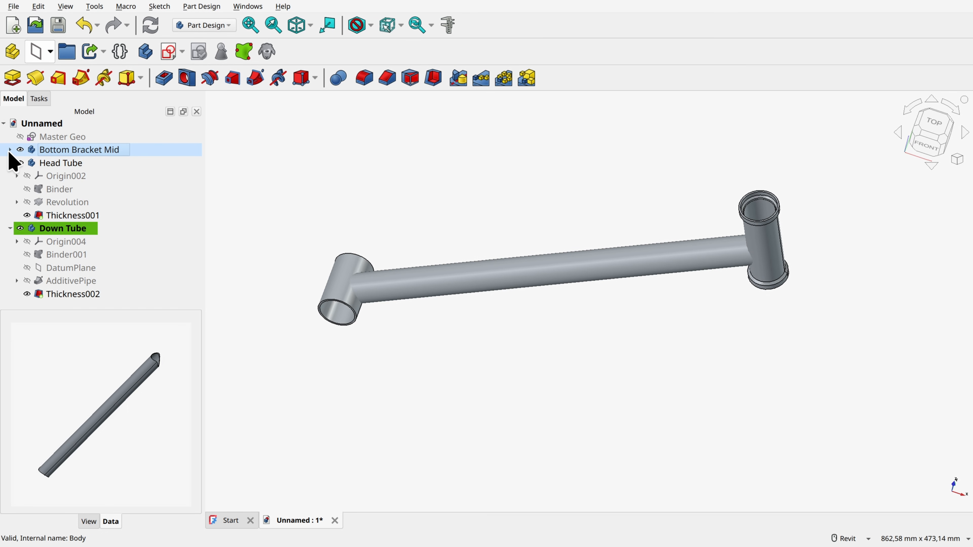
click(28, 216)
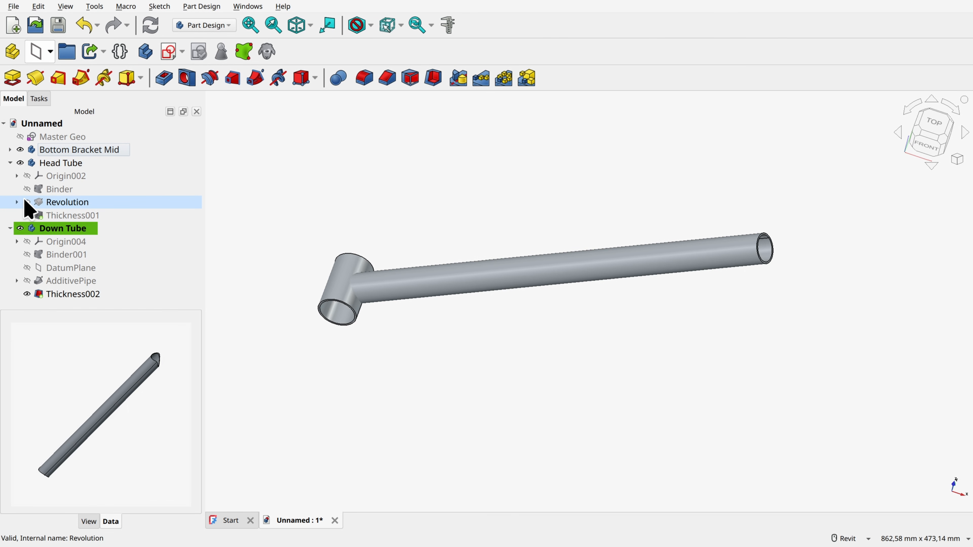
click(26, 201)
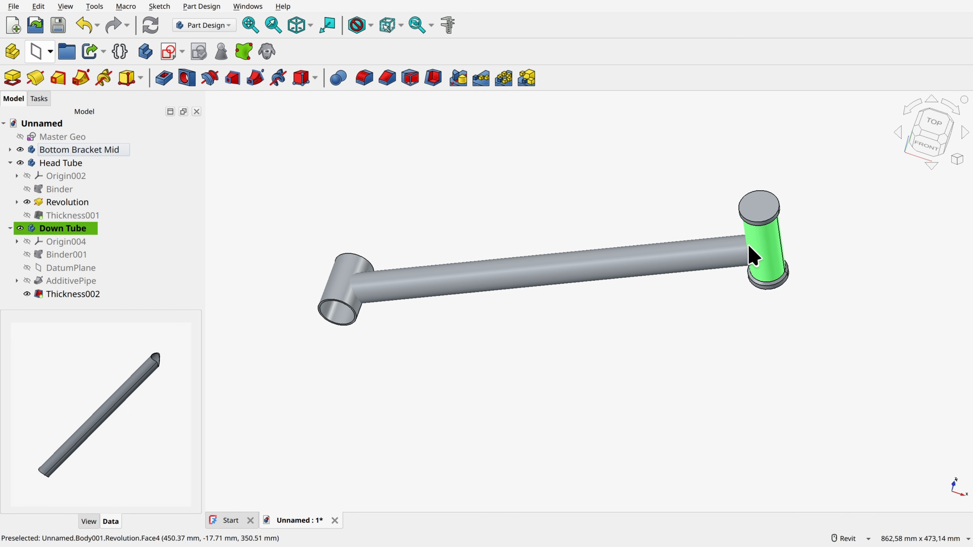
click(26, 202)
click(26, 215)
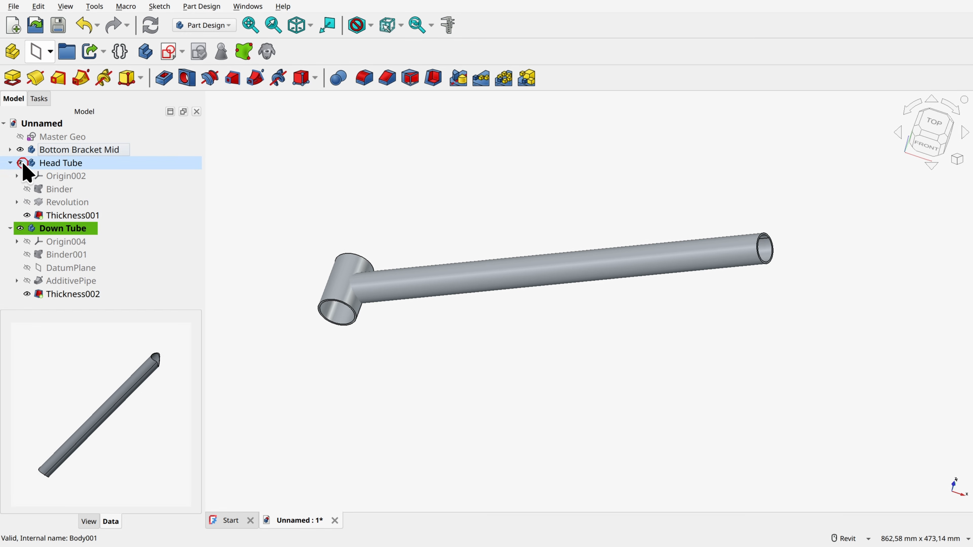
click(22, 163)
Step: Preview the solid Pad of Bottom Bracket Mid, and return its display to Thickness
click(10, 150)
click(25, 176)
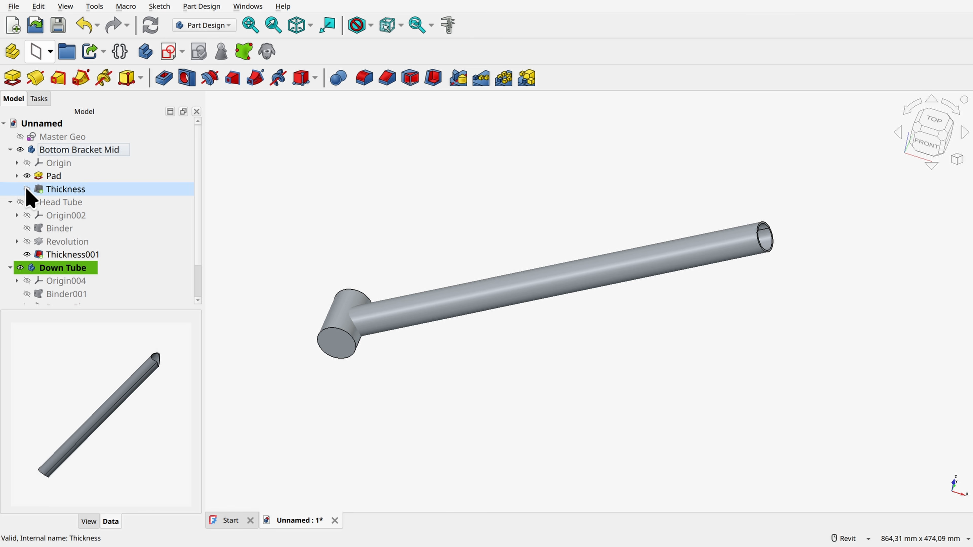
click(27, 189)
Step: Create sub-shape binders of the bottom bracket Pad and head tube Revolution in the Down Tube body, and hide Bottom Bracket Mid
click(55, 176)
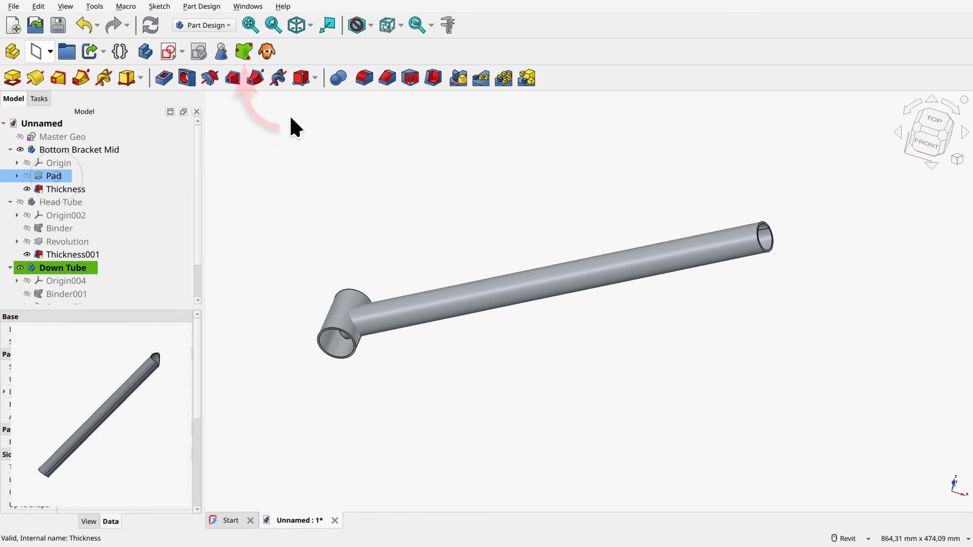
click(72, 242)
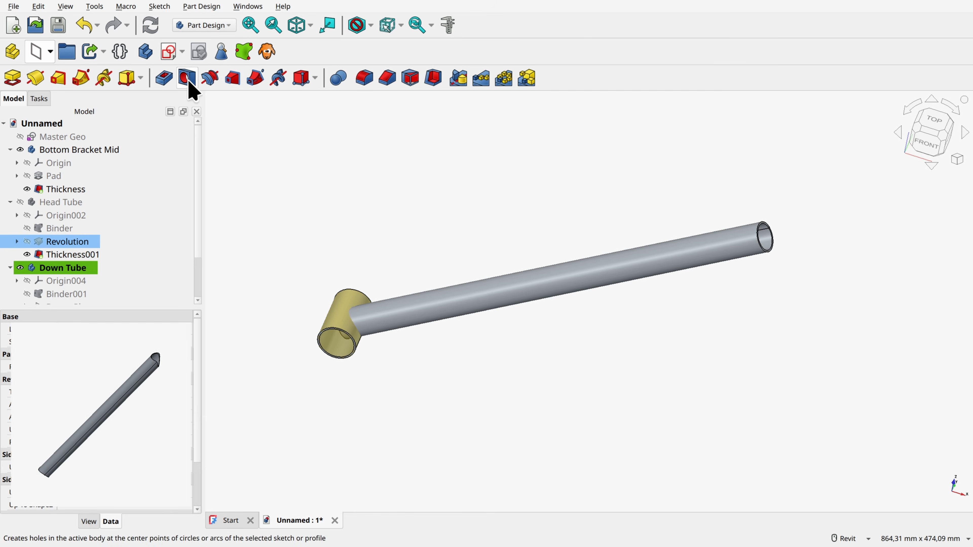
click(244, 52)
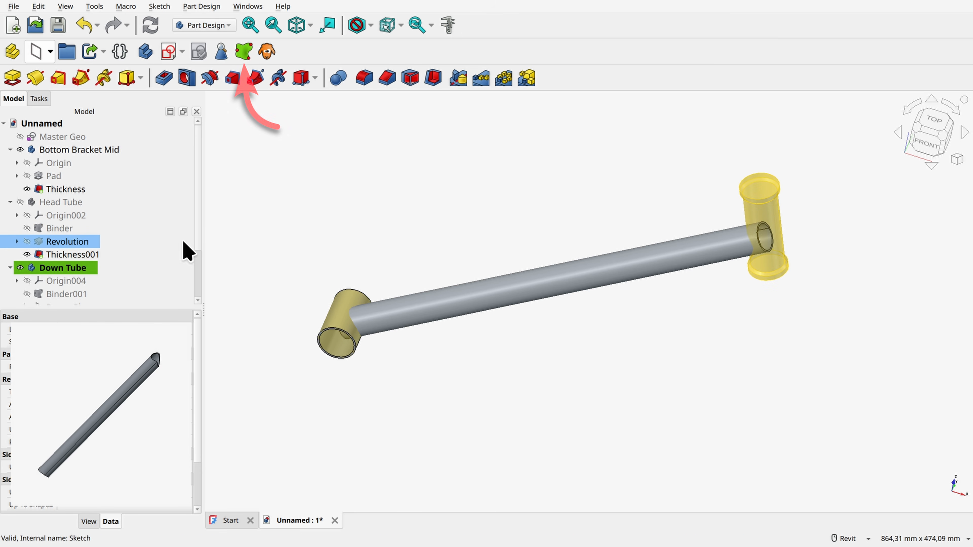
click(316, 212)
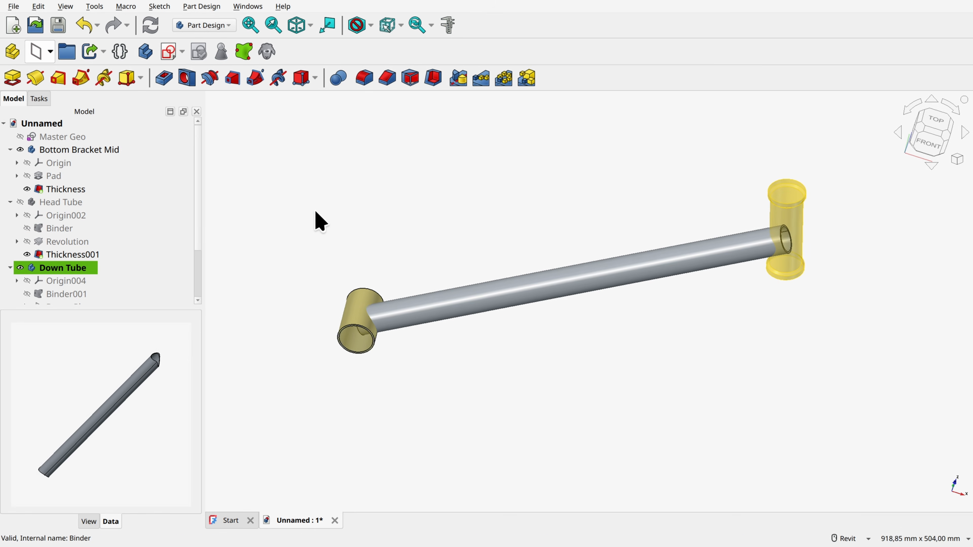
click(22, 149)
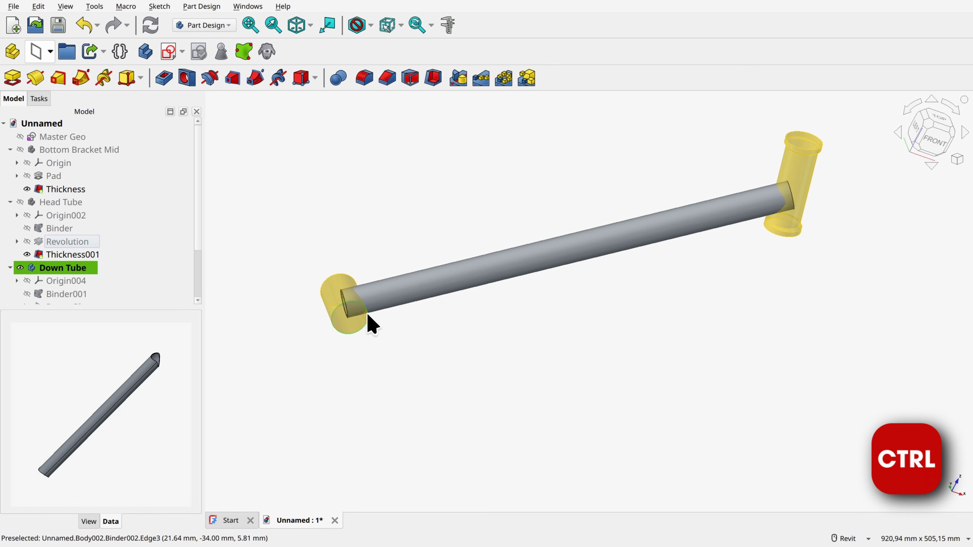
Step: Trim the Down Tube at the bottom bracket with a Boolean Cut using Binder002 as the tool
click(77, 269)
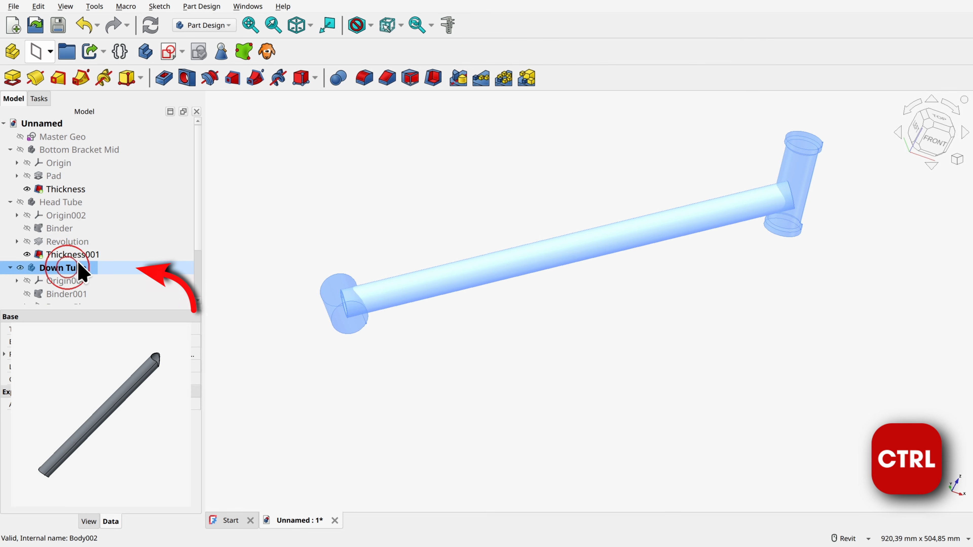
scroll(119, 261, down, 2)
ctrl+click(94, 280)
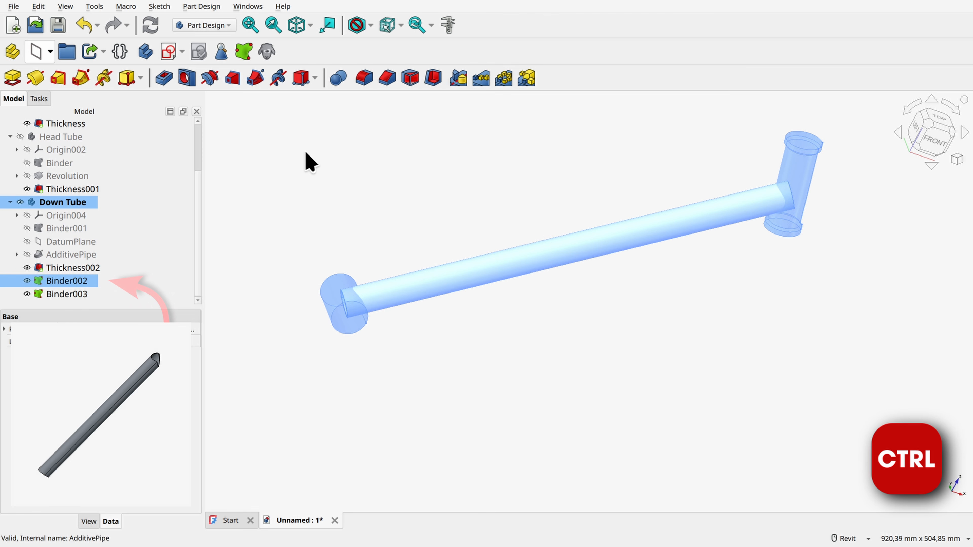
click(338, 79)
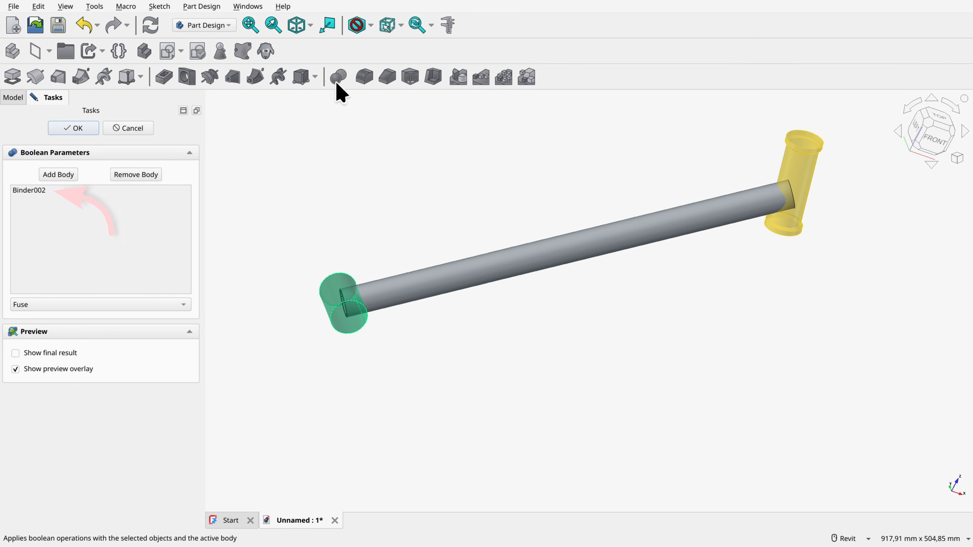
click(44, 308)
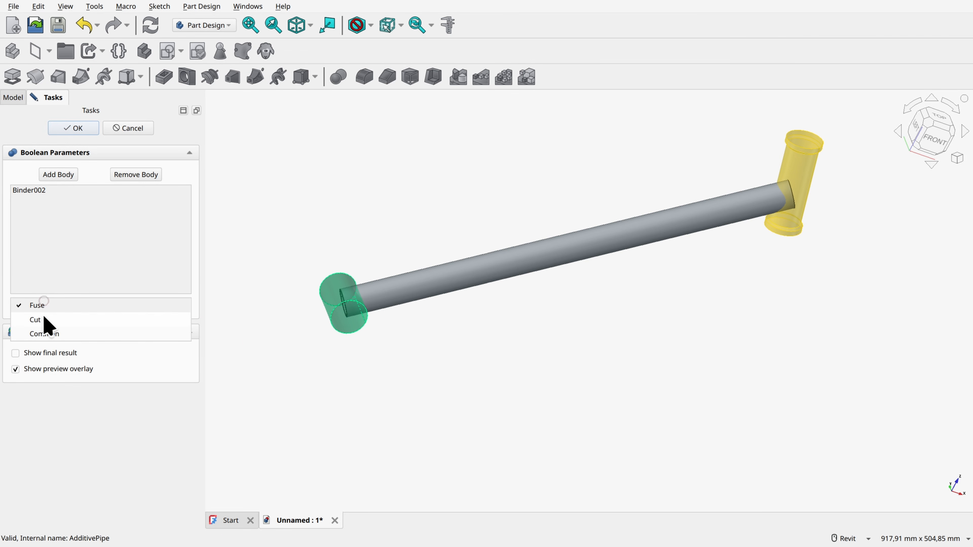
click(46, 308)
key(Down)
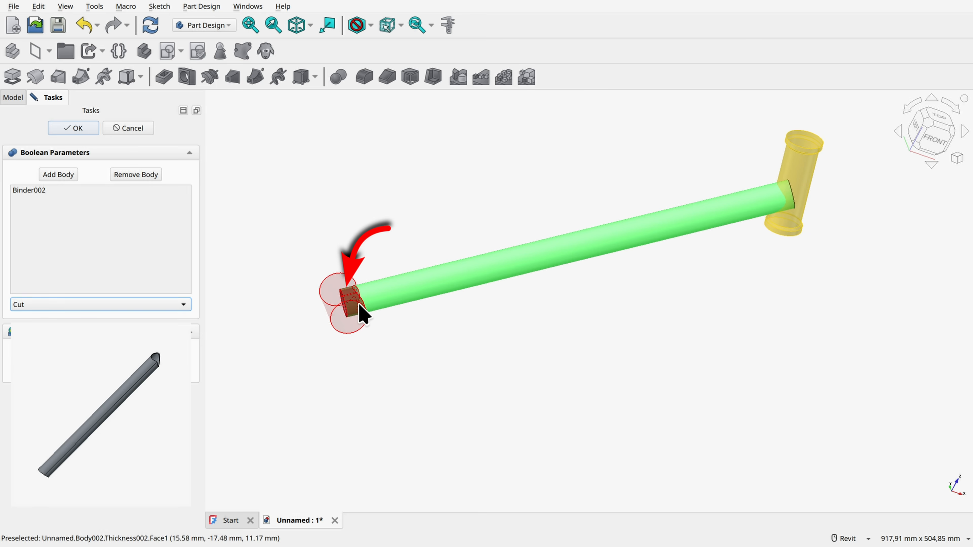
click(77, 131)
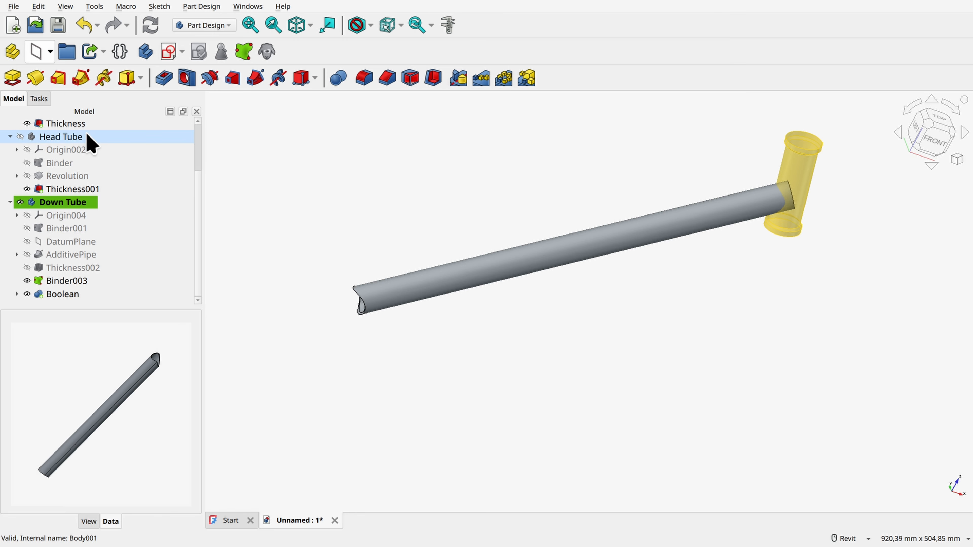
Step: Trim the Down Tube at the head tube with a Boolean Cut using Binder003 as the tool
ctrl+click(79, 203)
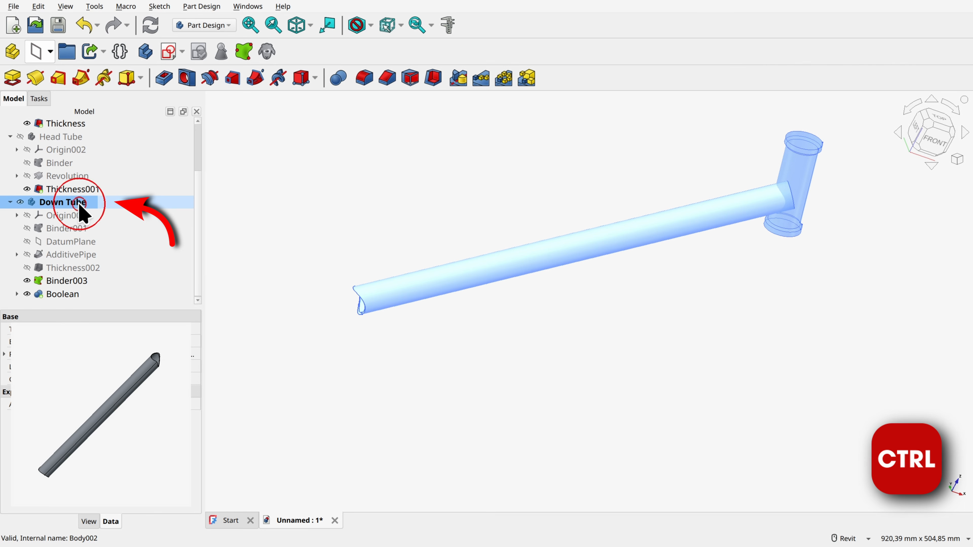
ctrl+click(75, 283)
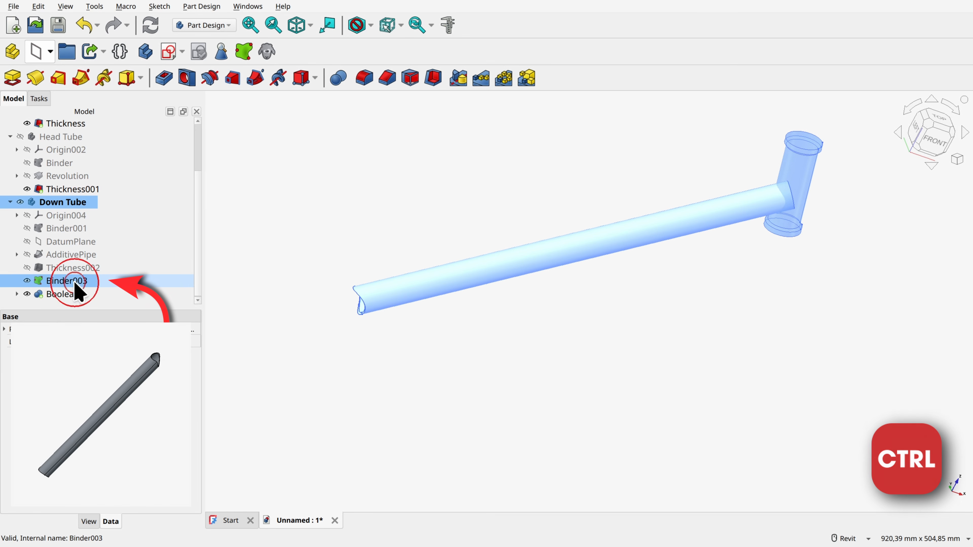
click(337, 79)
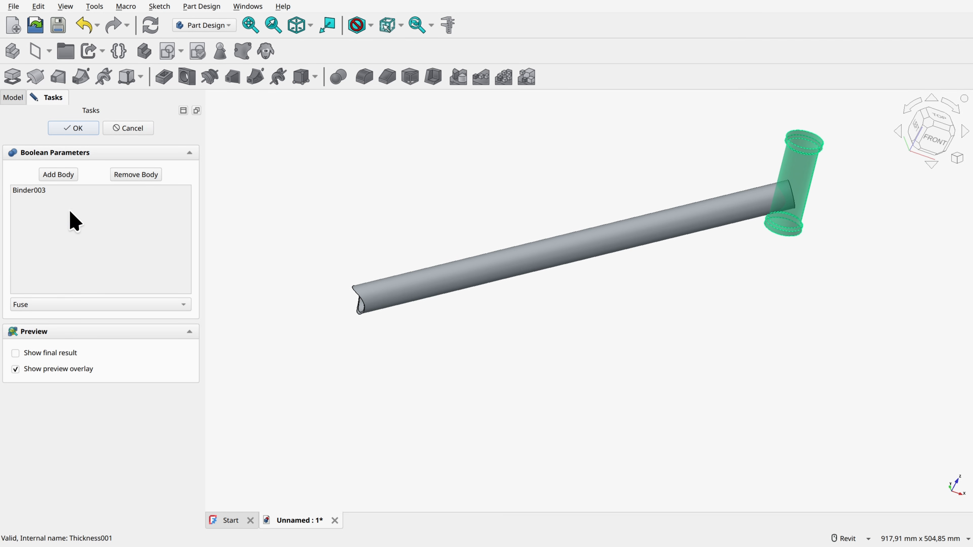
click(55, 303)
click(48, 320)
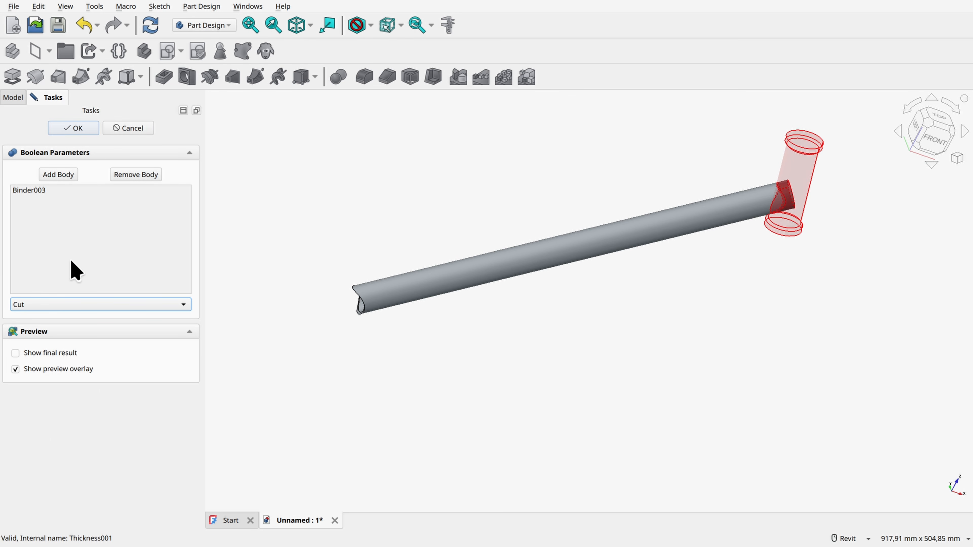
shift+middle_drag(843, 211, 790, 220)
scroll(815, 221, up, 2)
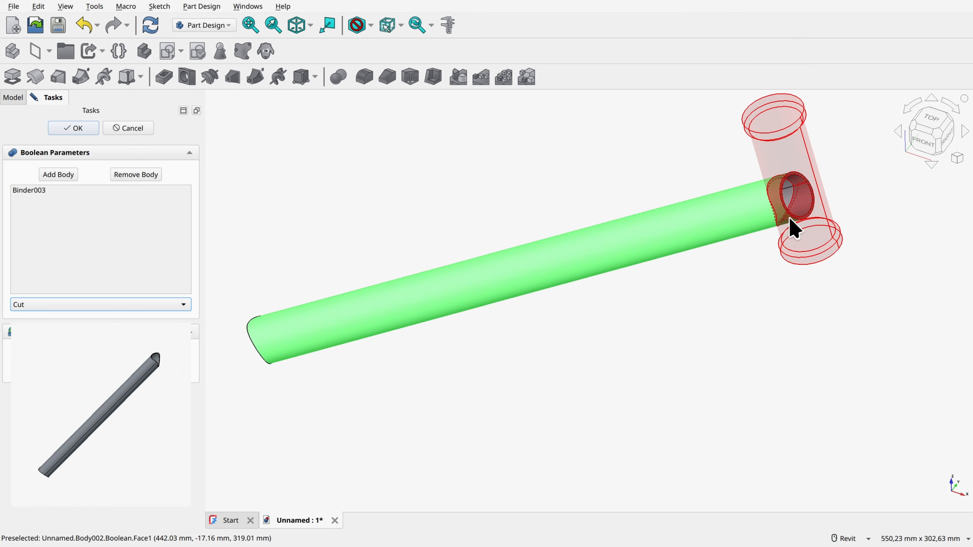
shift+middle_drag(422, 182, 652, 244)
scroll(657, 248, down, 4)
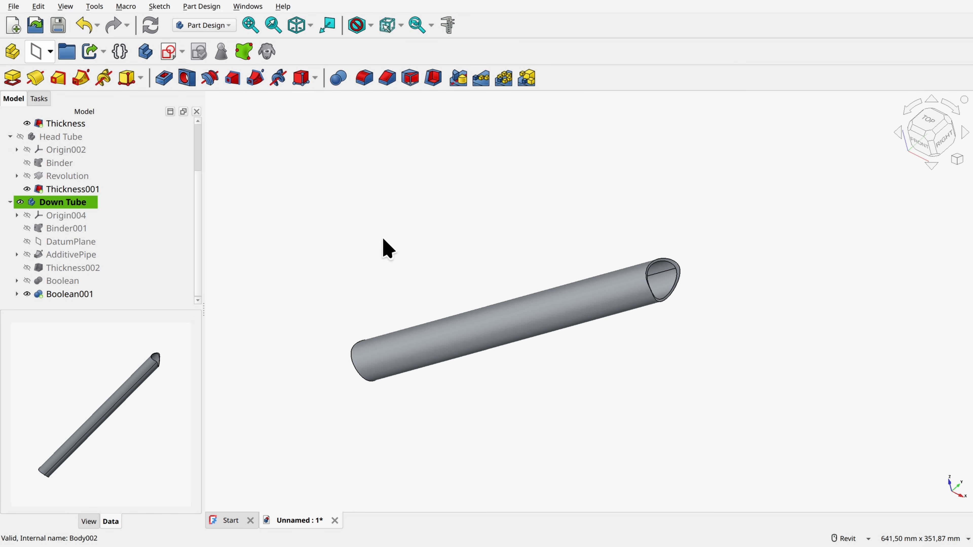
Step: Show the Head Tube and Bottom Bracket Mid bodies together with the trimmed Down Tube and view the joints
shift+middle_drag(480, 252, 376, 280)
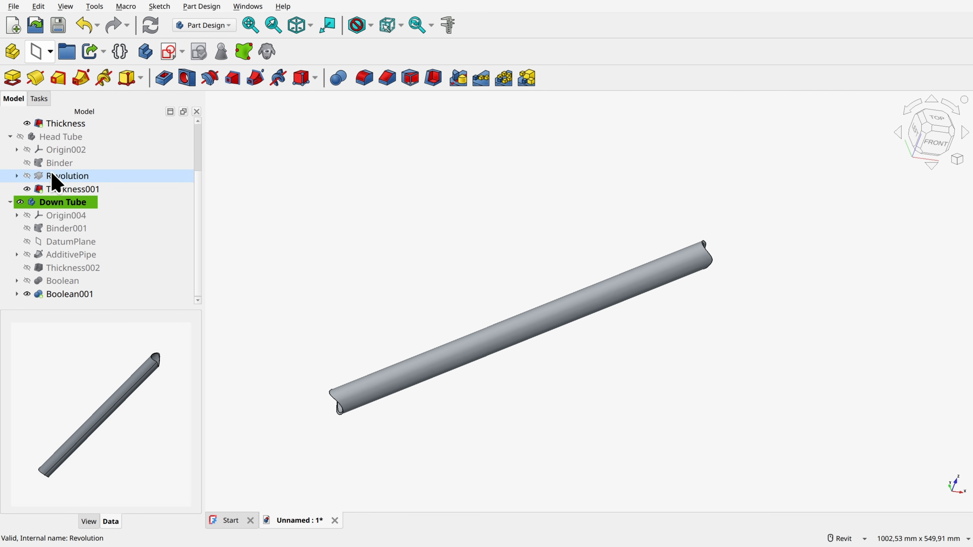
click(20, 138)
scroll(26, 161, up, 2)
click(21, 137)
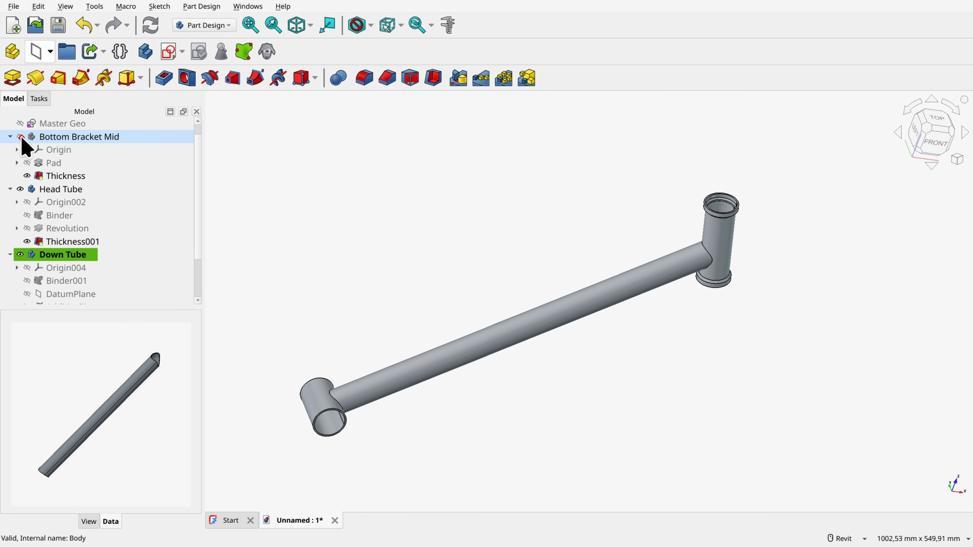
click(486, 231)
shift+middle_drag(486, 231, 436, 230)
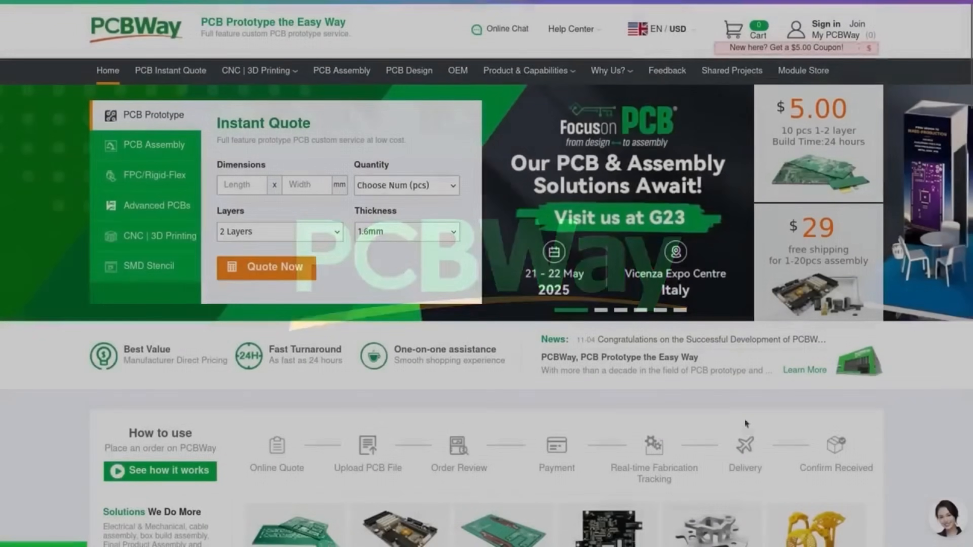
scroll(955, 423, down, 10)
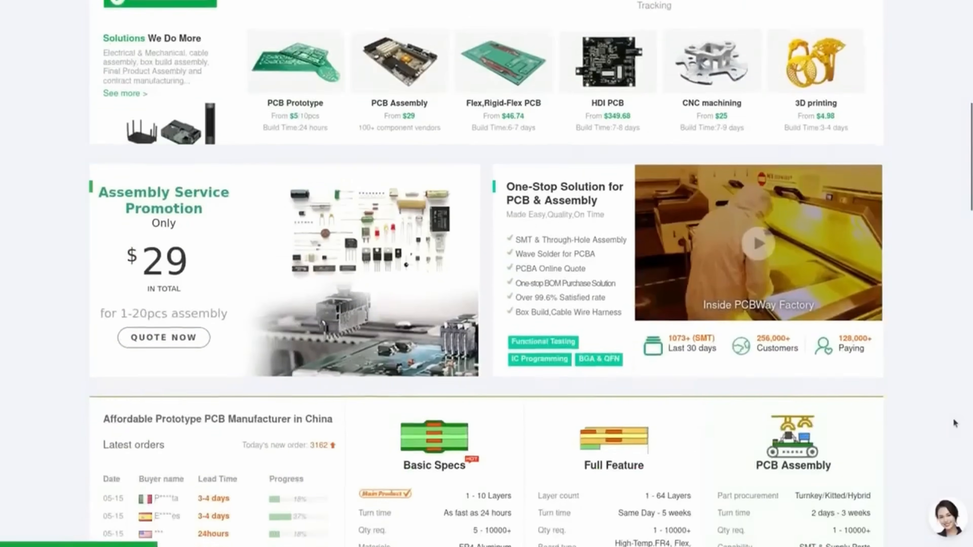
scroll(955, 424, down, 20)
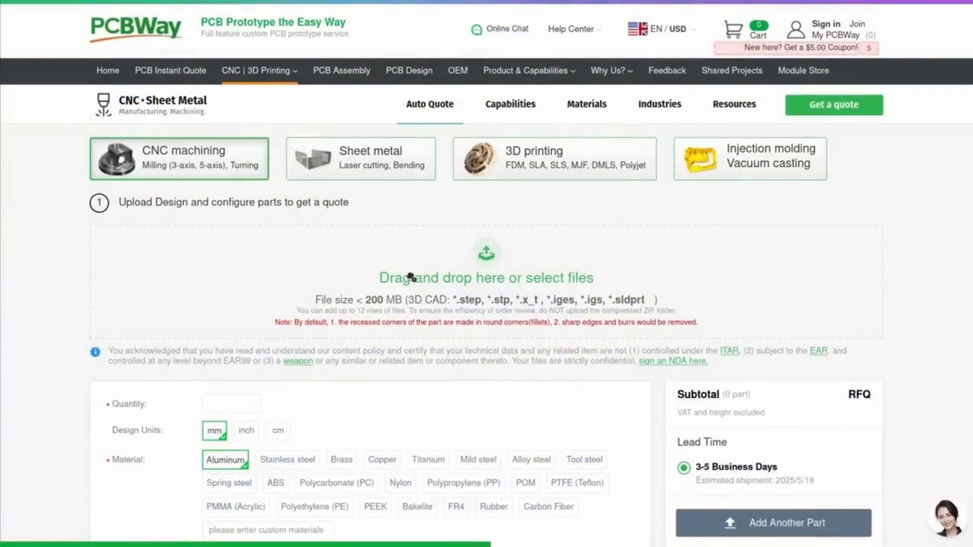
drag(411, 276, 413, 281)
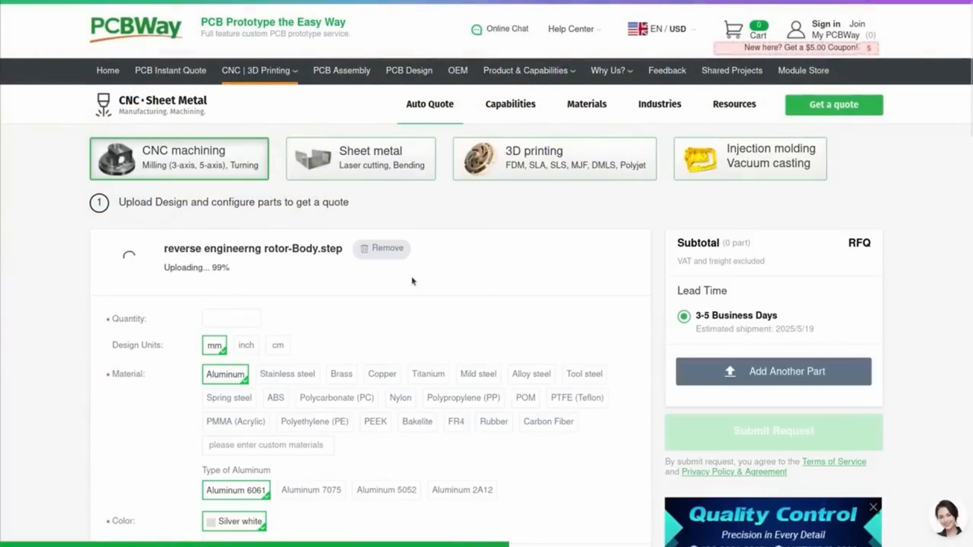
Step: On the PCBWay quote page, compare stainless steel CNC machining with 3D printing for the uploaded rotor STEP part
scroll(293, 352, down, 2)
click(288, 313)
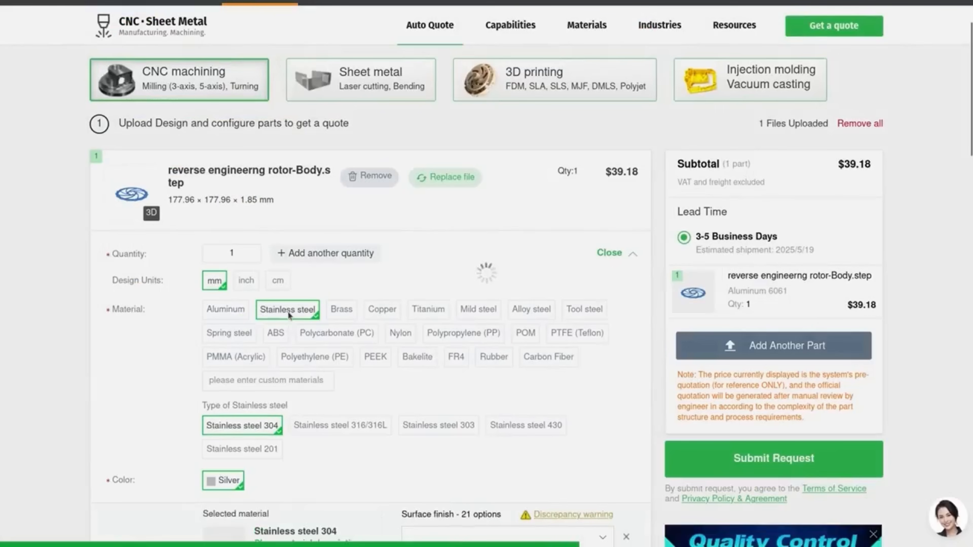
scroll(288, 313, up, 2)
click(523, 164)
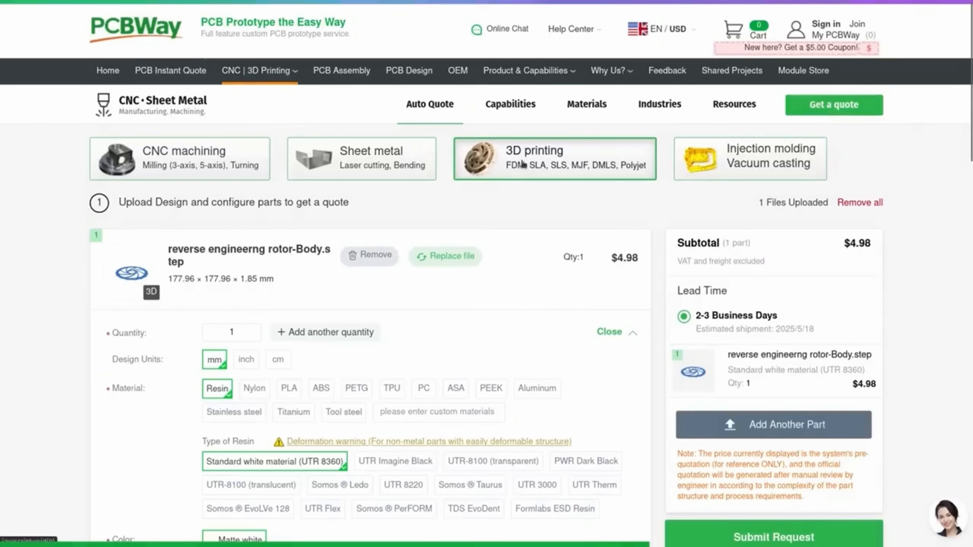
scroll(484, 297, down, 2)
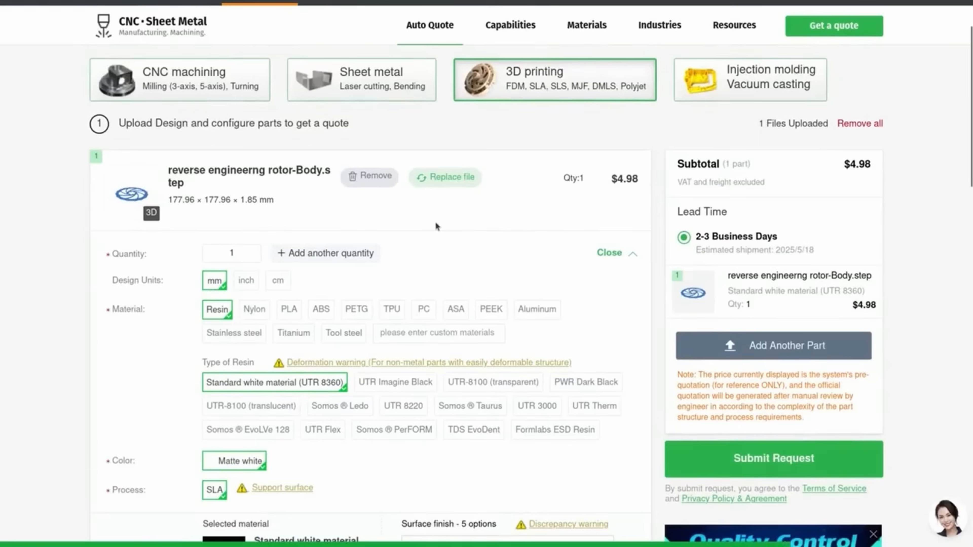
scroll(435, 228, down, 8)
scroll(436, 230, up, 6)
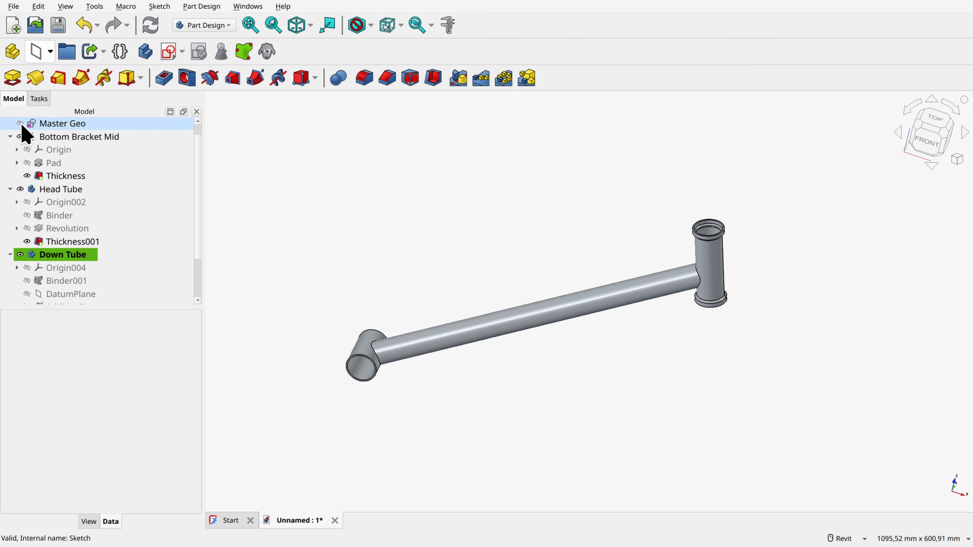
Step: In FreeCAD, show the Master Geo sketch and create a new body named Seat Tube
click(20, 123)
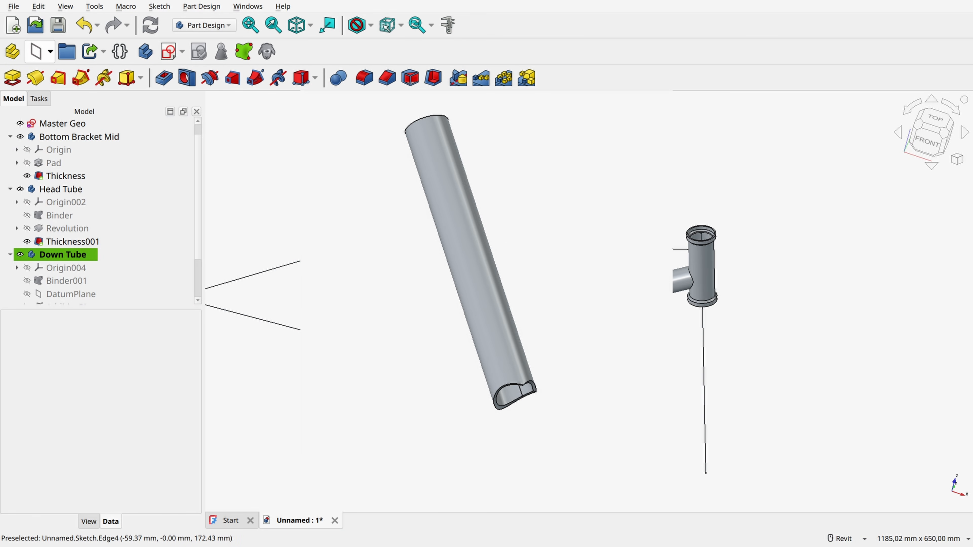
click(144, 52)
click(52, 283)
key(F2)
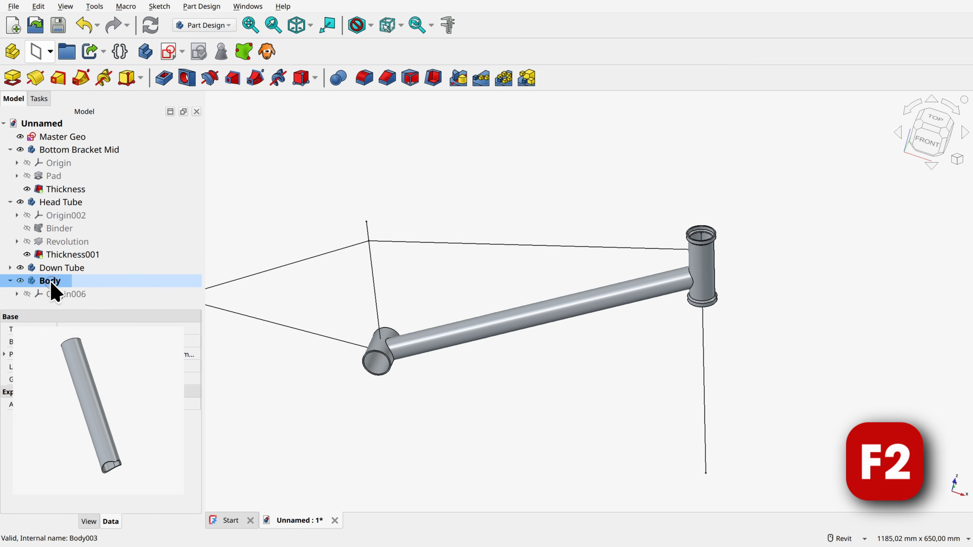
text(Seat Tube)
key(Return)
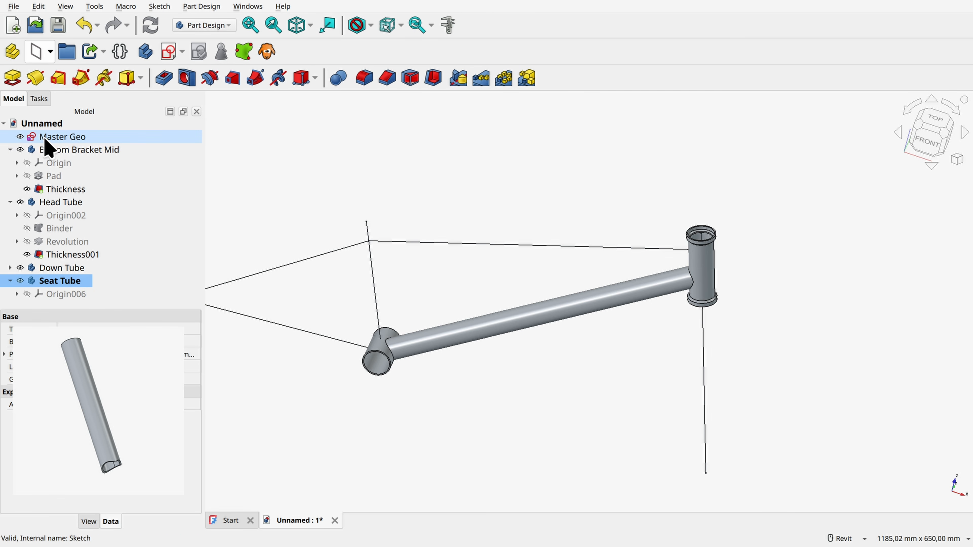
Step: Create a sub-shape binder of Master Geo in the Seat Tube body and hide the Master Geo sketch
click(63, 138)
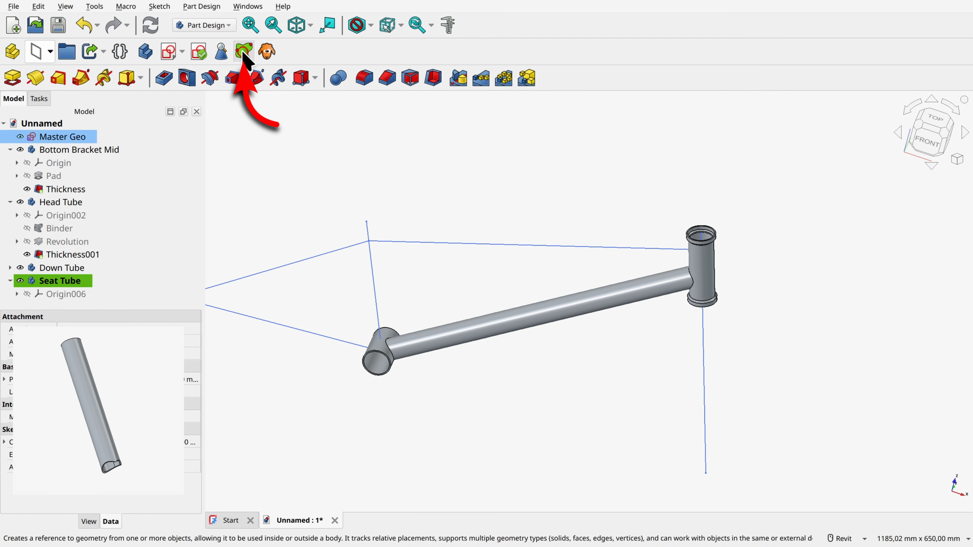
click(20, 137)
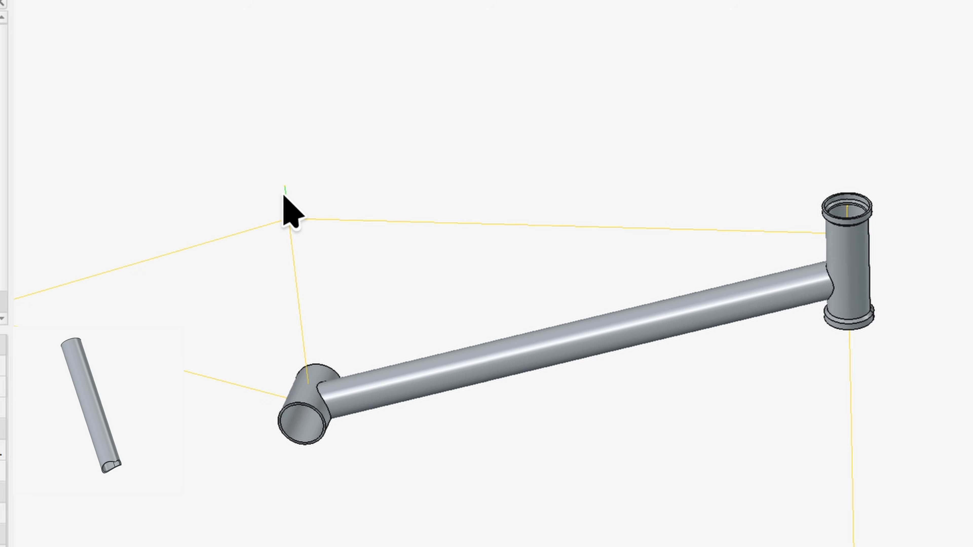
Step: Create a datum plane normal to the short upper seat tube edge of the binder, positioned at its top vertex
scroll(213, 191, up, 3)
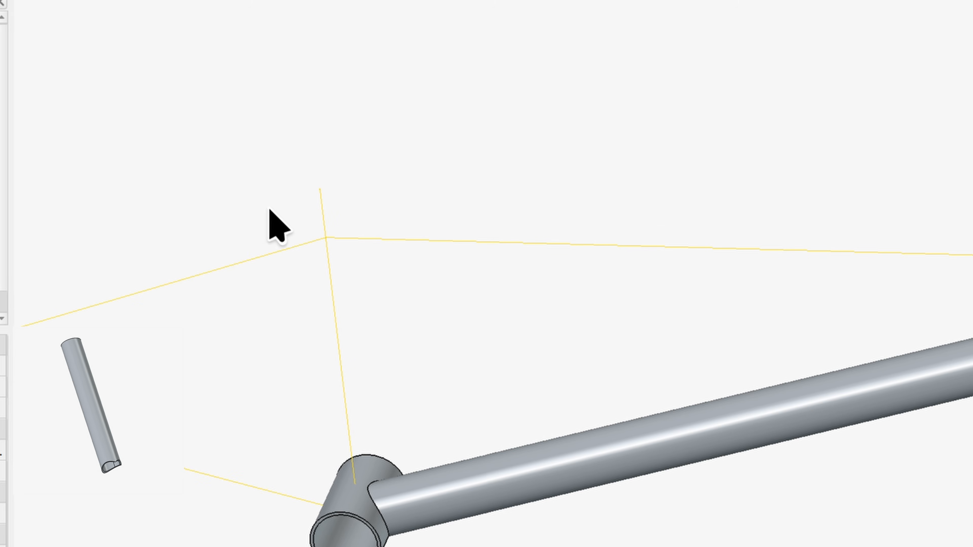
scroll(273, 213, up, 3)
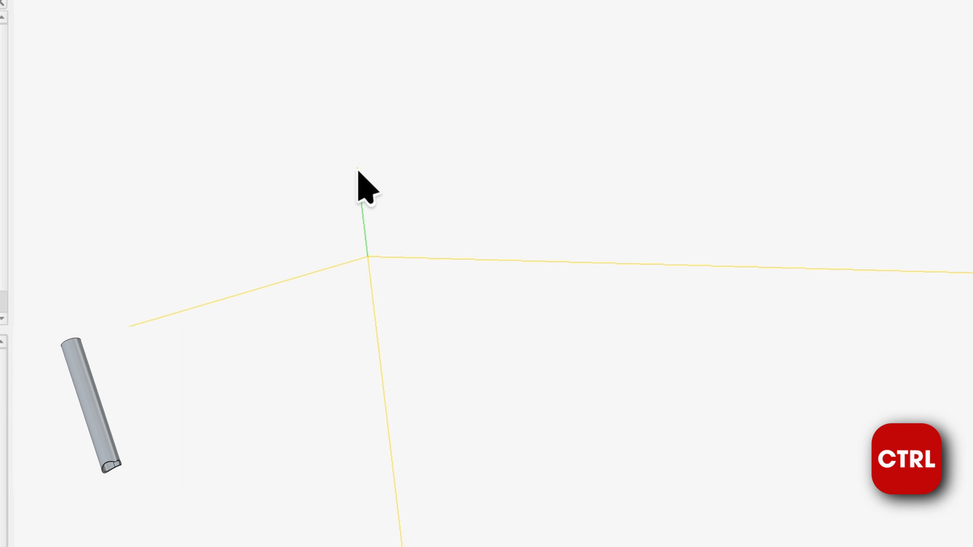
scroll(358, 169, up, 3)
ctrl+click(357, 158)
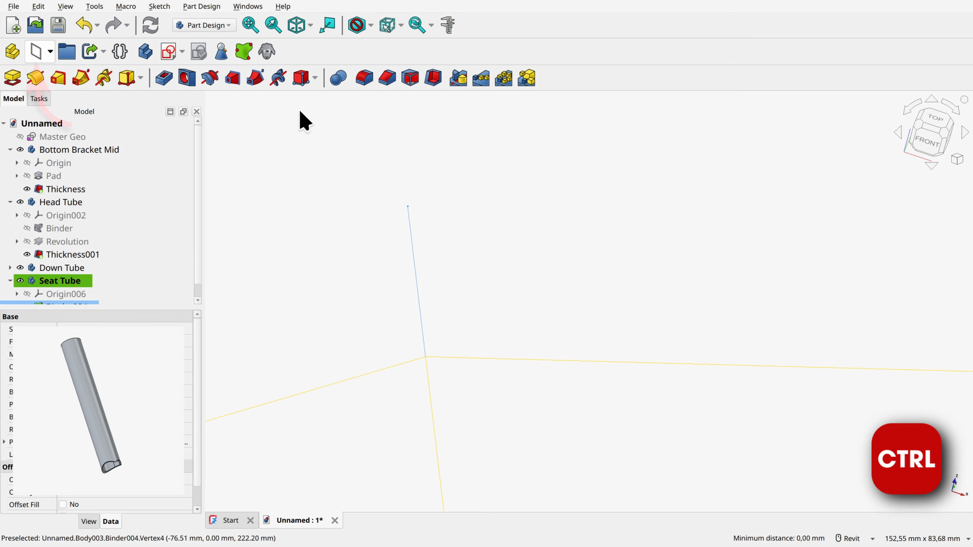
click(36, 51)
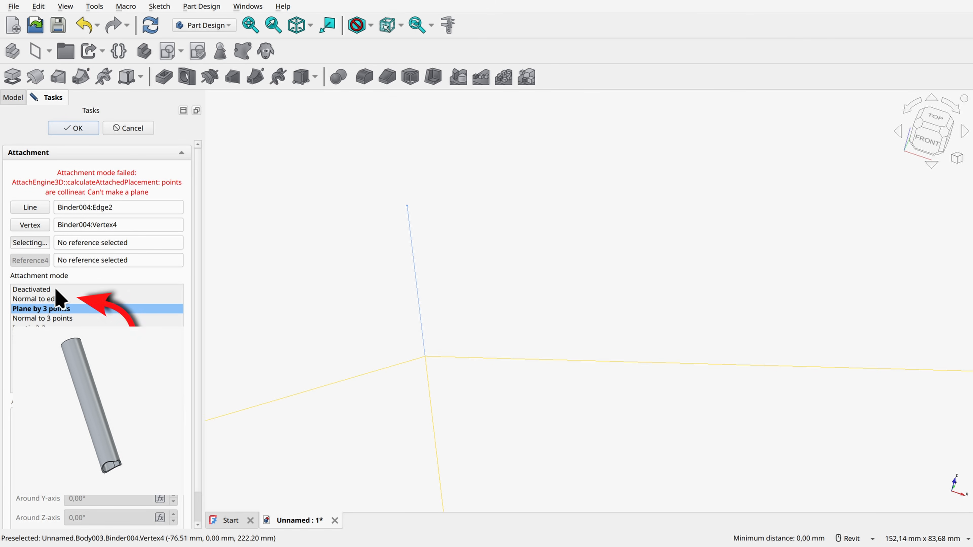
click(53, 299)
click(73, 127)
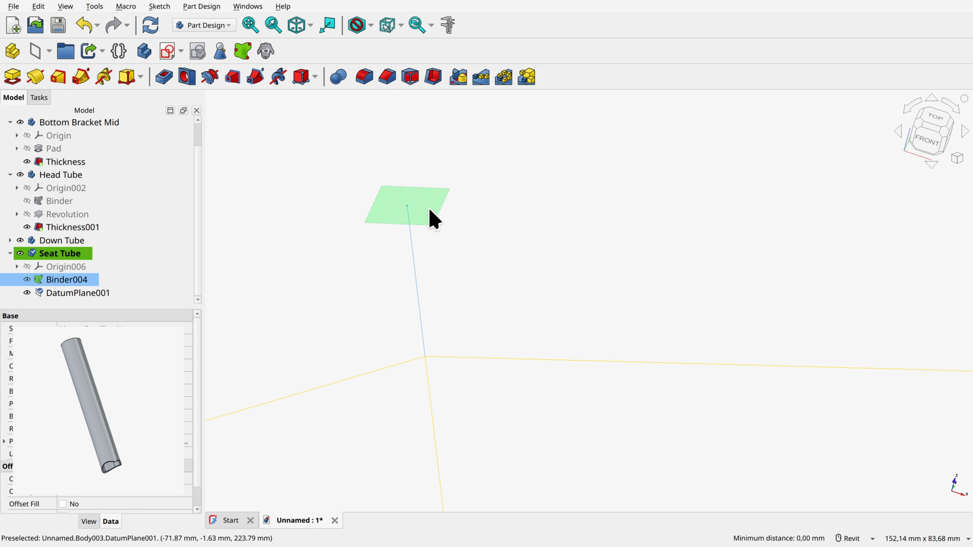
Step: Create a sketch on the seat tube's datum plane, start a centre circle, and section the view at the sketch plane
scroll(470, 282, down, 5)
click(464, 267)
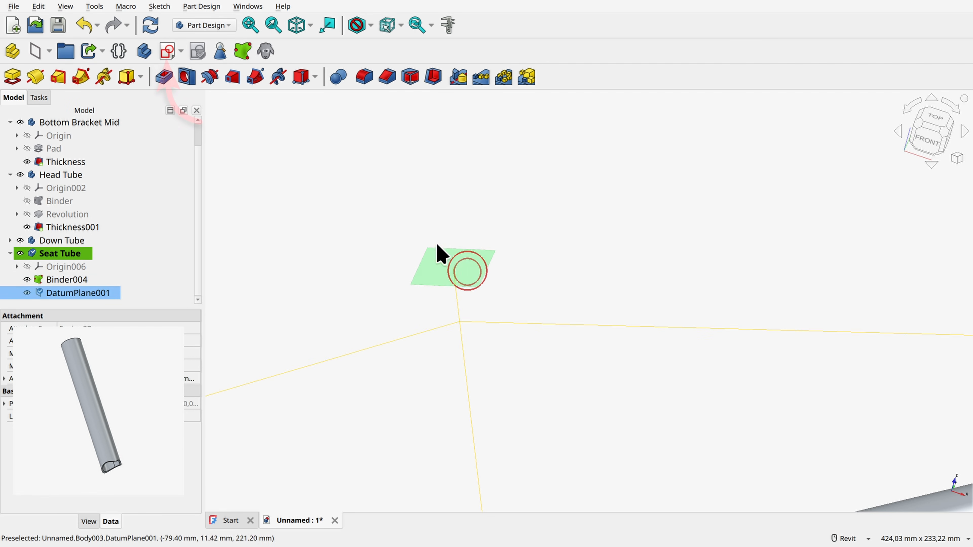
click(168, 52)
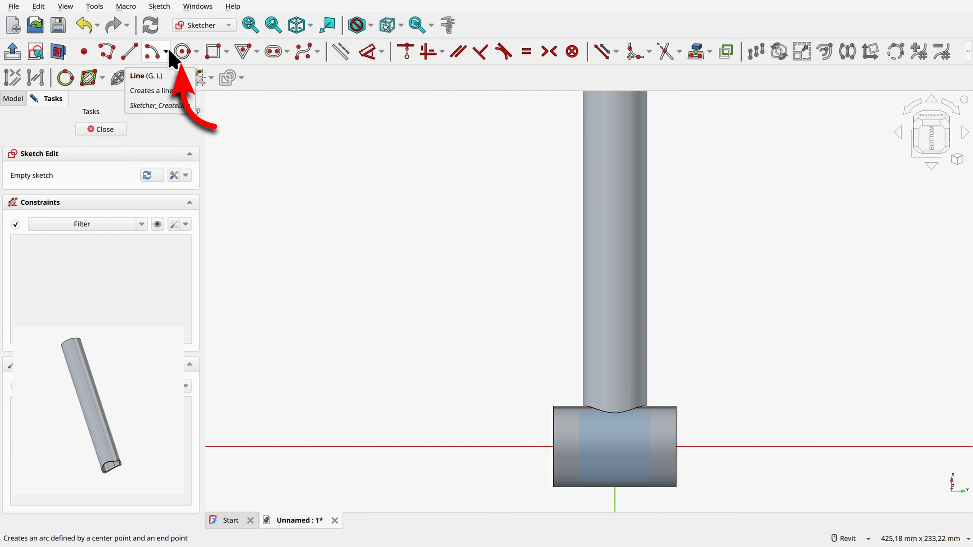
click(183, 51)
scroll(735, 441, down, 1)
middle_drag(732, 363, 667, 267)
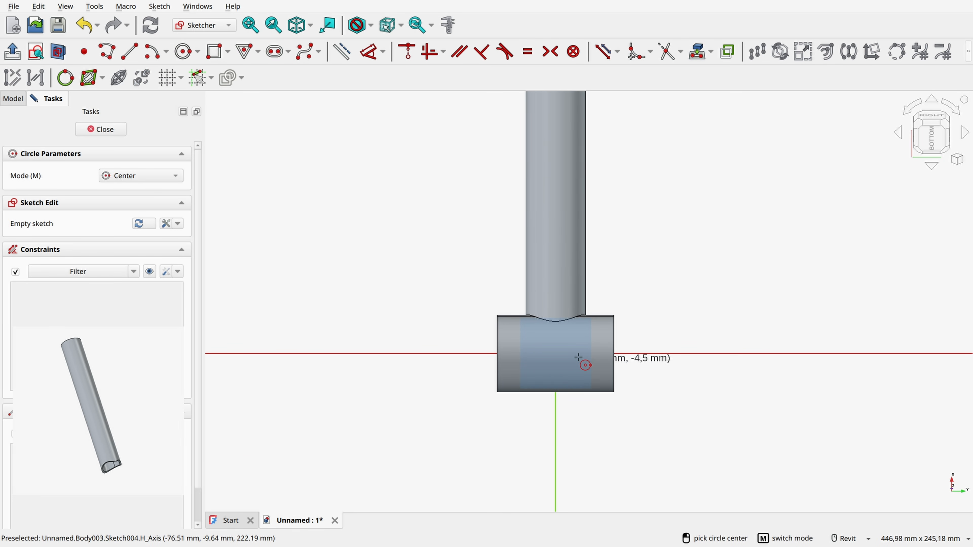
click(58, 52)
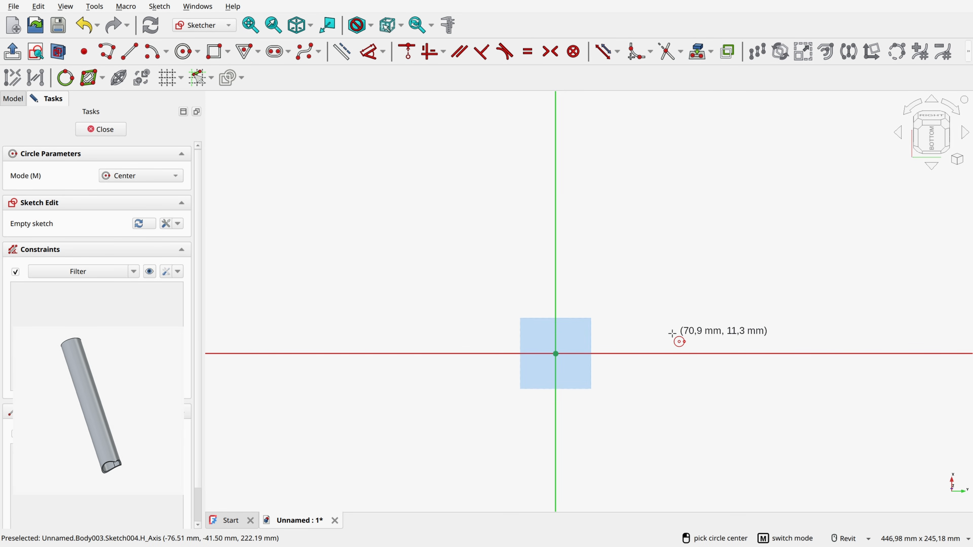
Step: Draw a circle of 31.5 mm diameter centred on the sketch origin and close the sketch
click(556, 354)
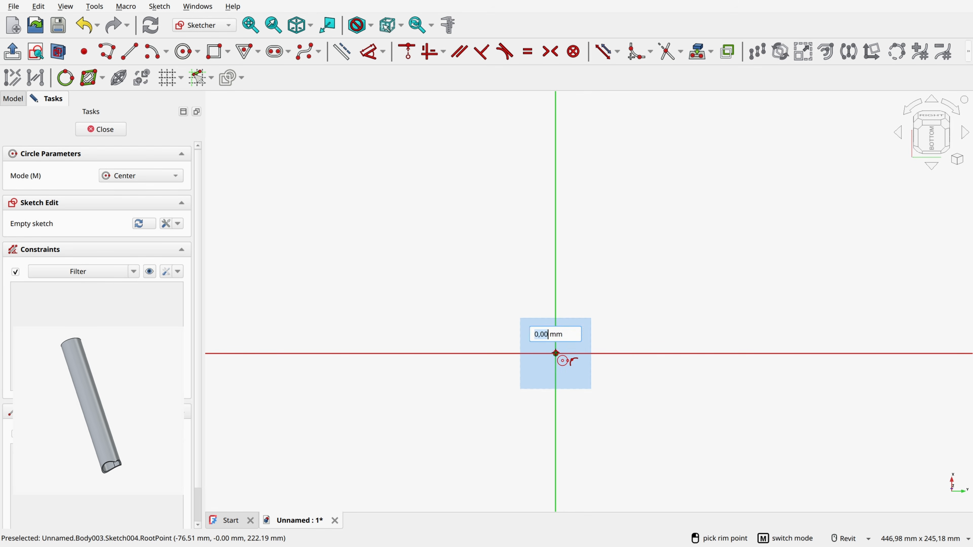
text(31)
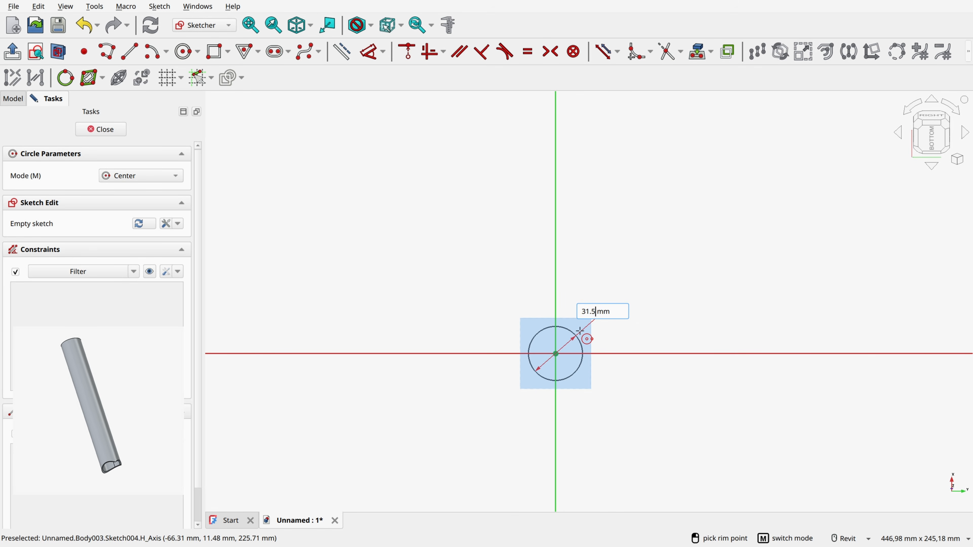
text(.5)
key(Return)
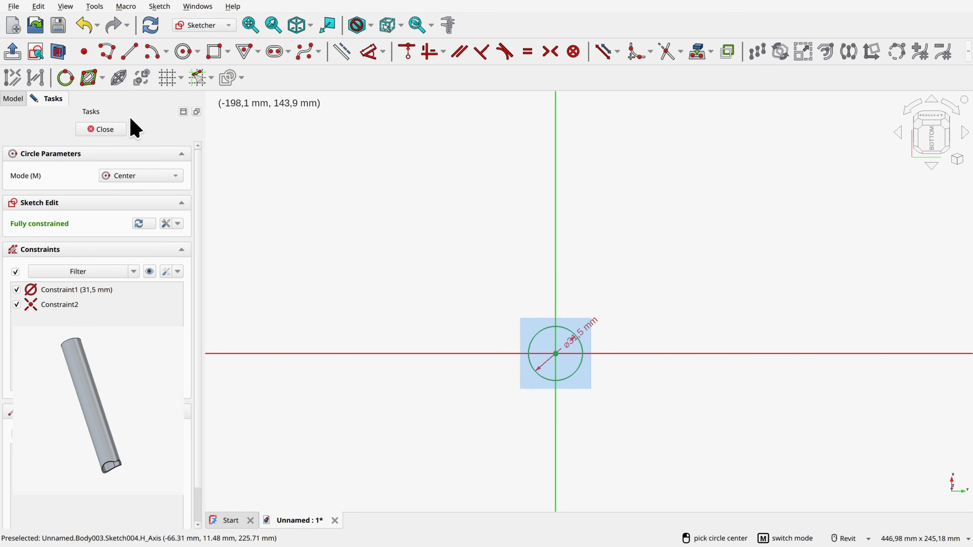
click(107, 129)
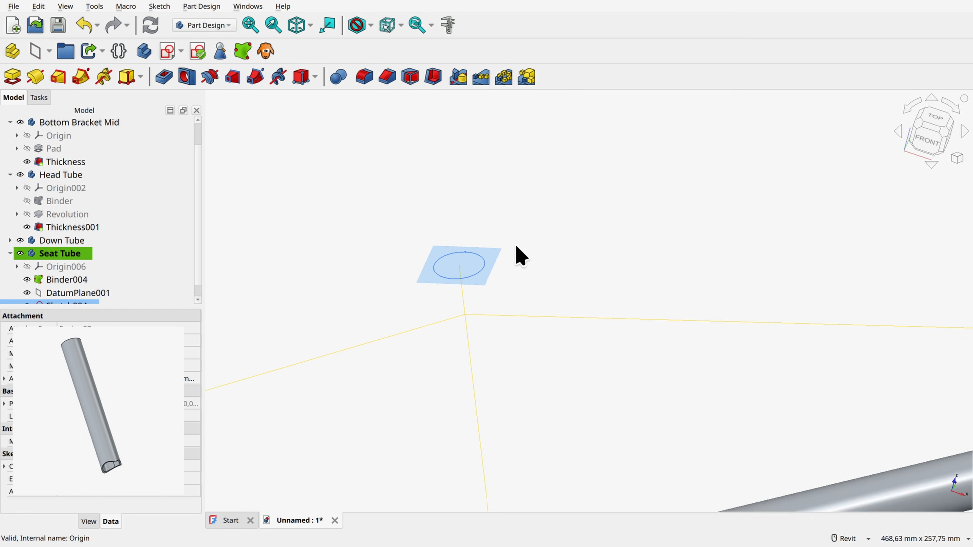
Step: Create an additive pipe sweeping the circle sketch along the binder's short upper and long lower seat tube edges
scroll(520, 255, down, 3)
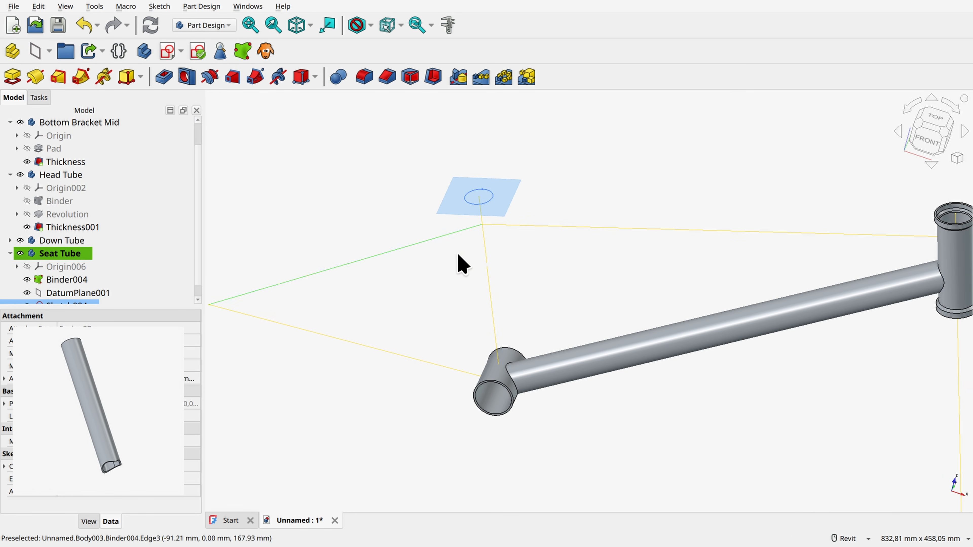
scroll(76, 276, down, 1)
click(27, 280)
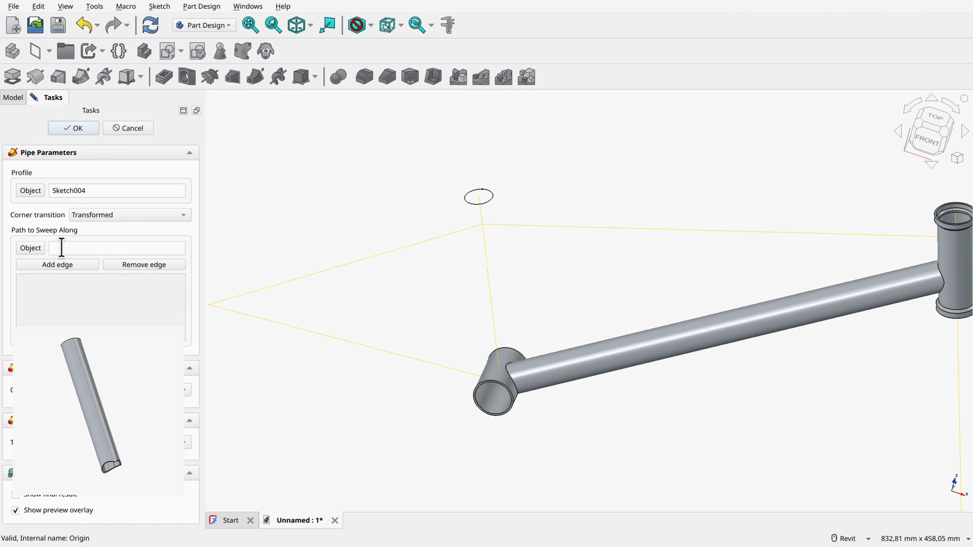
click(482, 216)
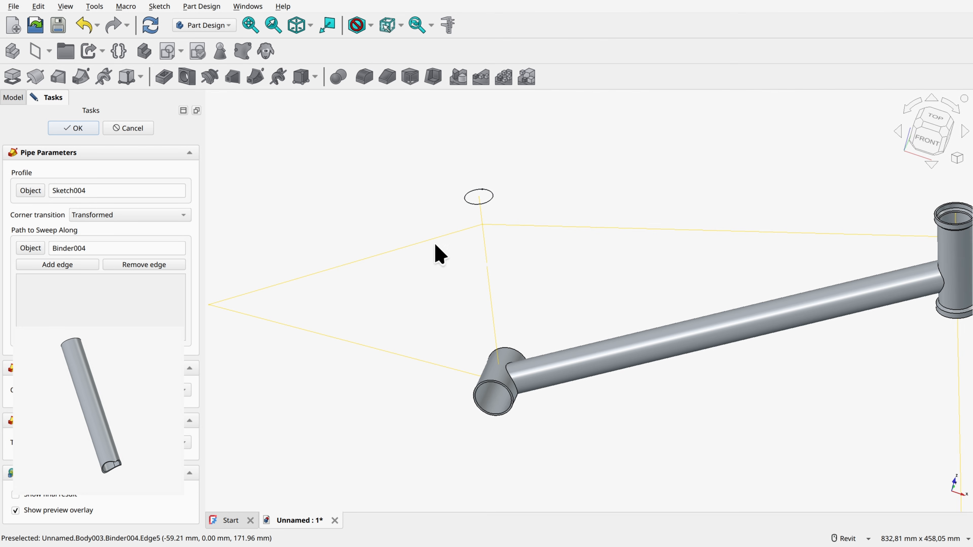
click(71, 265)
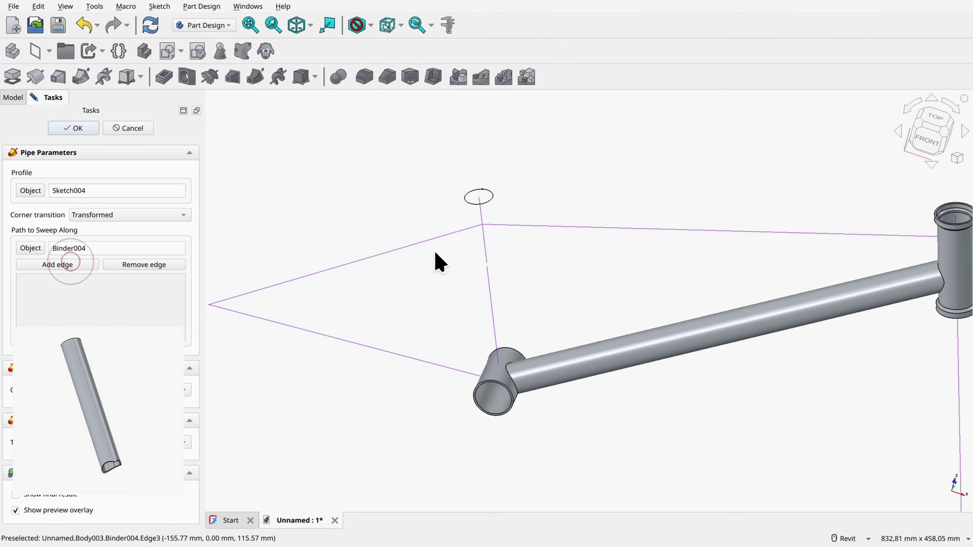
click(481, 214)
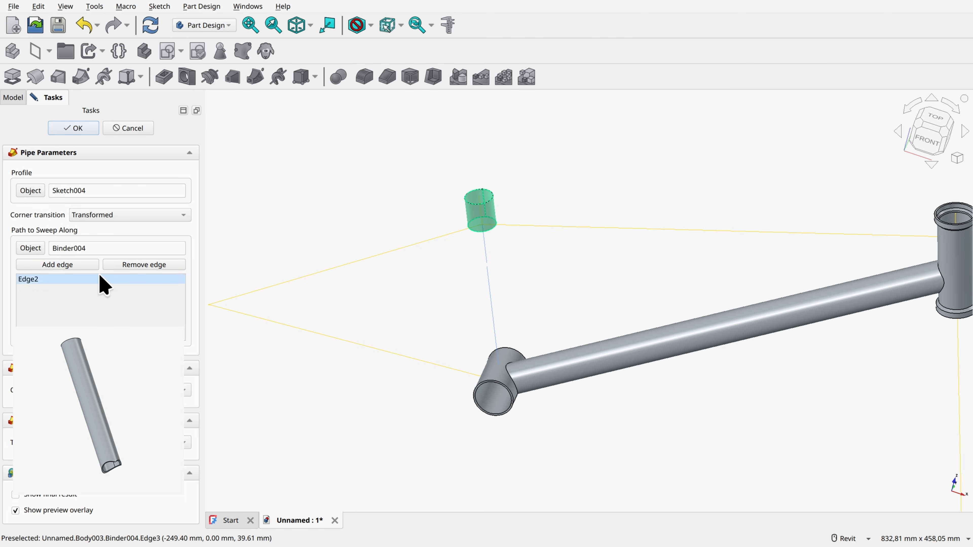
click(78, 264)
click(485, 259)
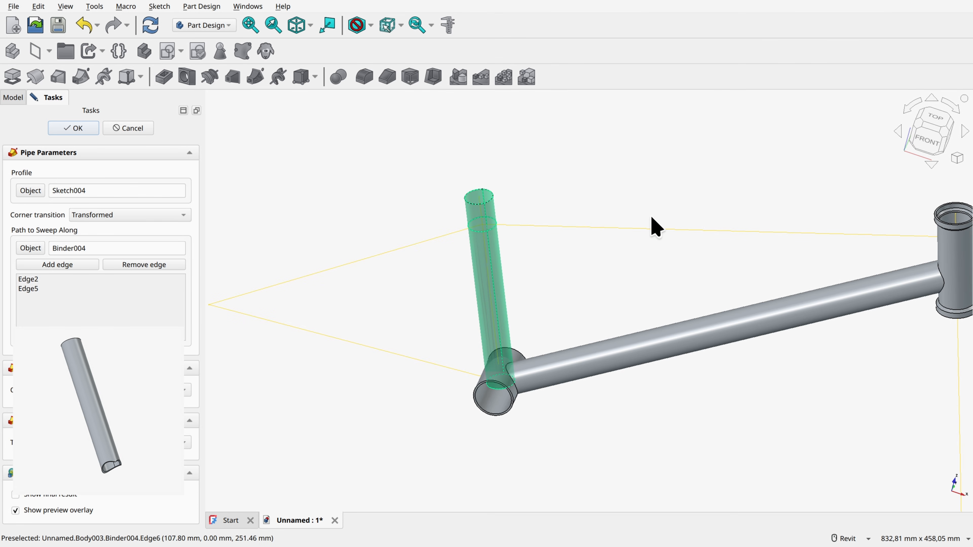
click(73, 128)
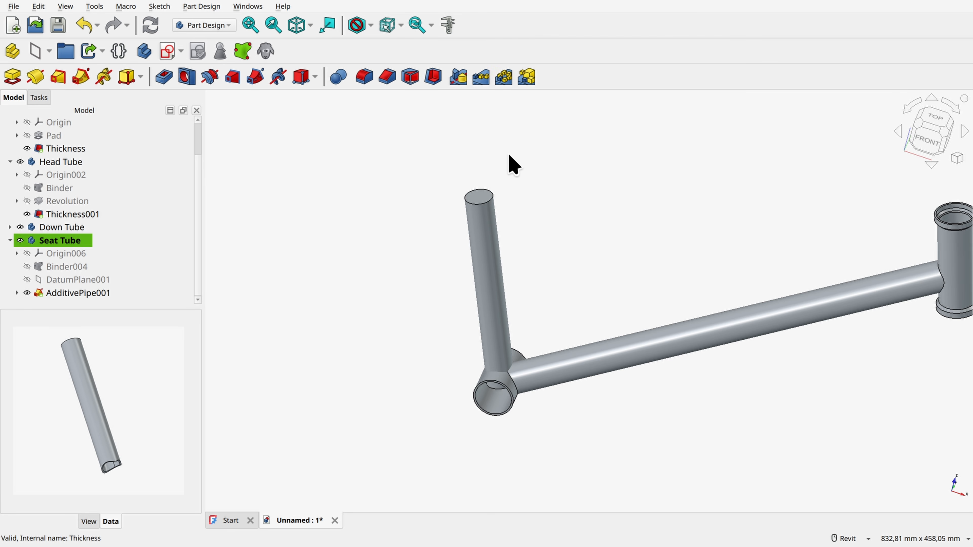
Step: Apply a 2.15 mm Thickness to the seat tube pipe, with its top and bottom end faces removed
ctrl+click(479, 197)
shift+middle_drag(558, 298, 538, 408)
scroll(537, 409, up, 3)
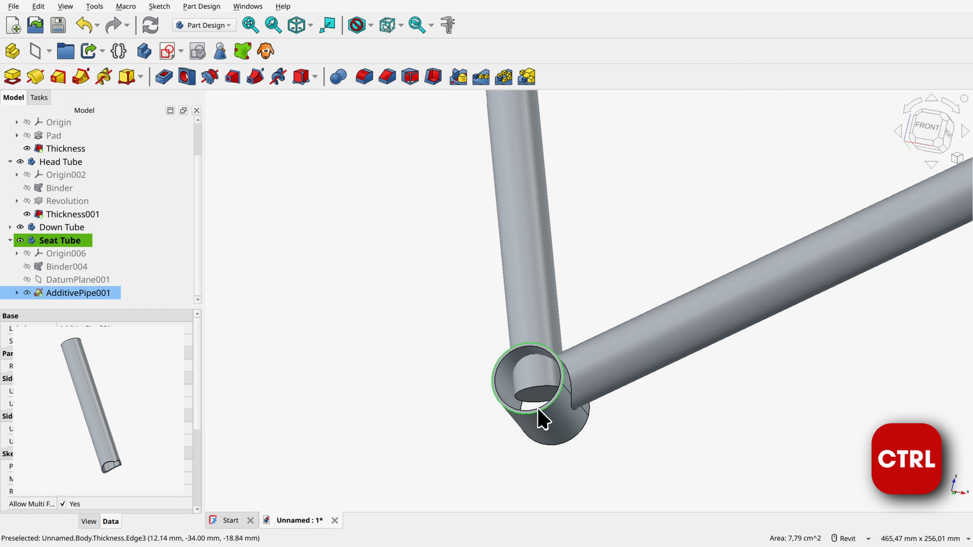
ctrl+click(538, 389)
click(433, 77)
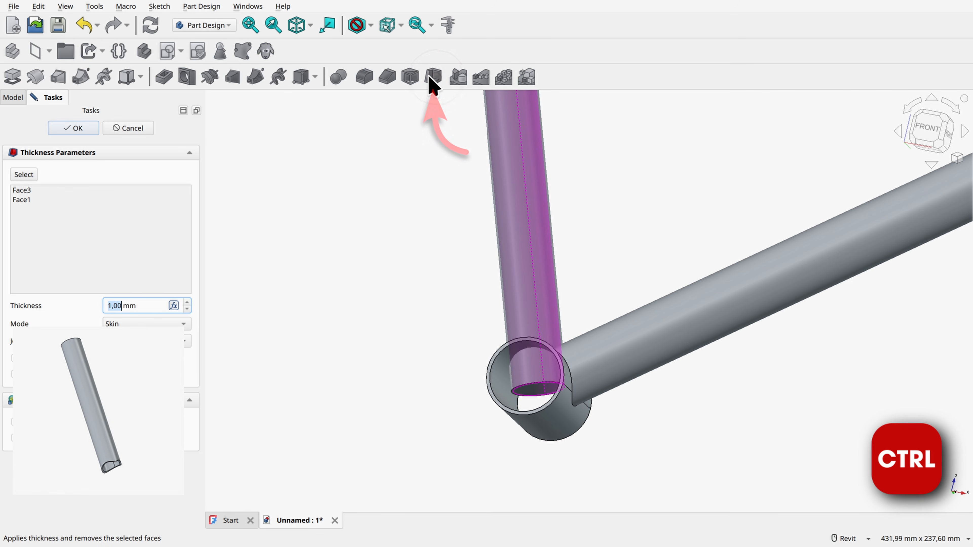
shift+middle_drag(413, 89, 388, 100)
scroll(401, 92, down, 3)
scroll(388, 100, up, 2)
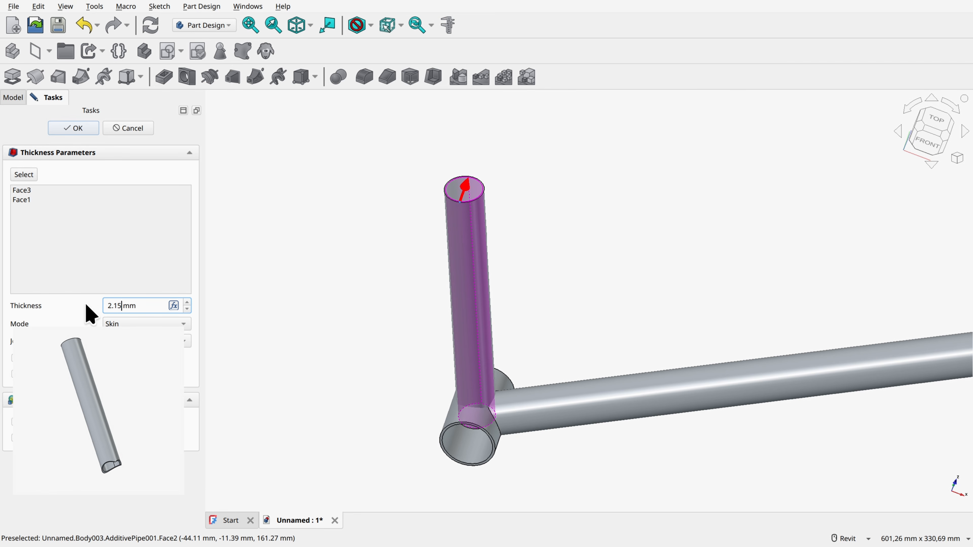
key(Return)
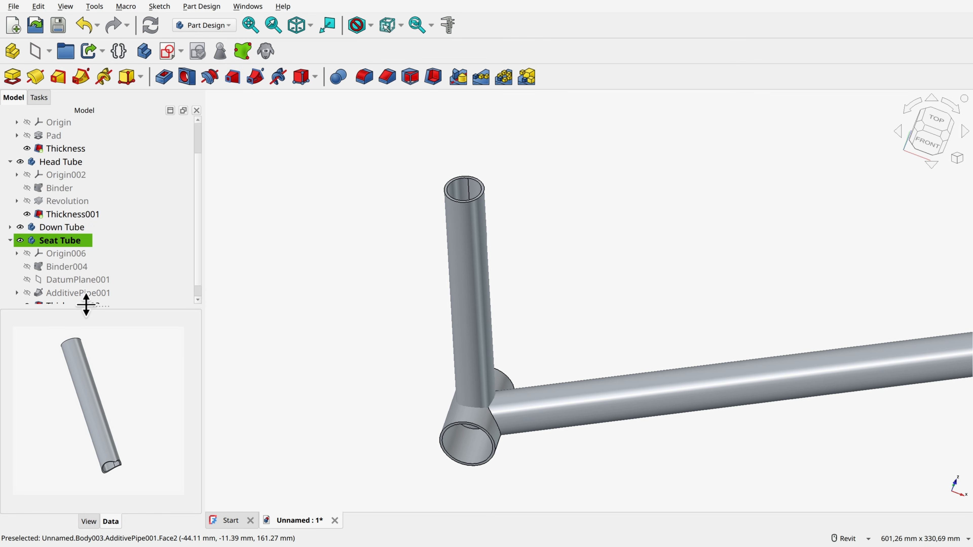
Step: Create a sub-shape binder of the bottom bracket's Pad in the Seat Tube body and hide the Bottom Bracket Mid body
scroll(495, 423, up, 5)
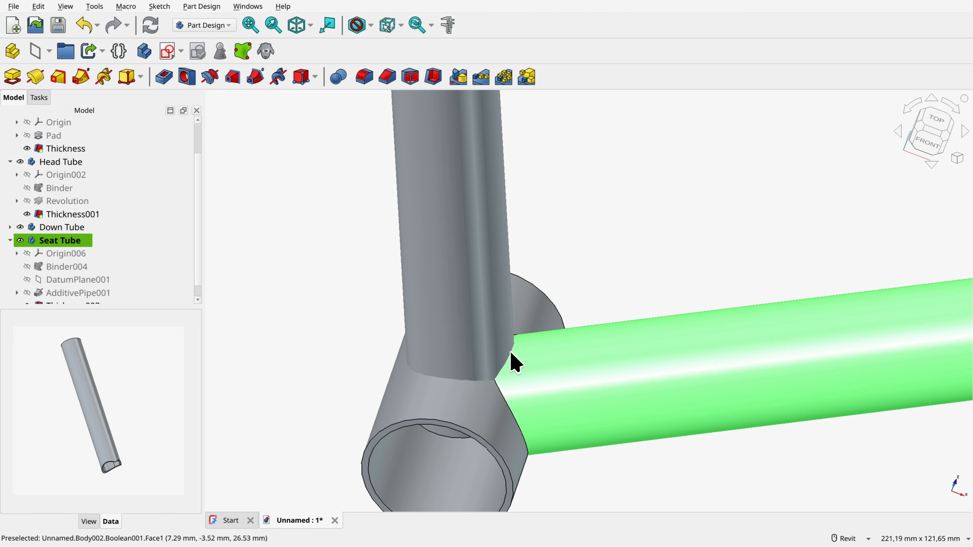
shift+middle_drag(502, 359, 455, 461)
mouse_move(536, 331)
shift+middle_down()
mouse_move(582, 294)
mouse_move(504, 454)
mouse_move(544, 354)
shift+middle_up()
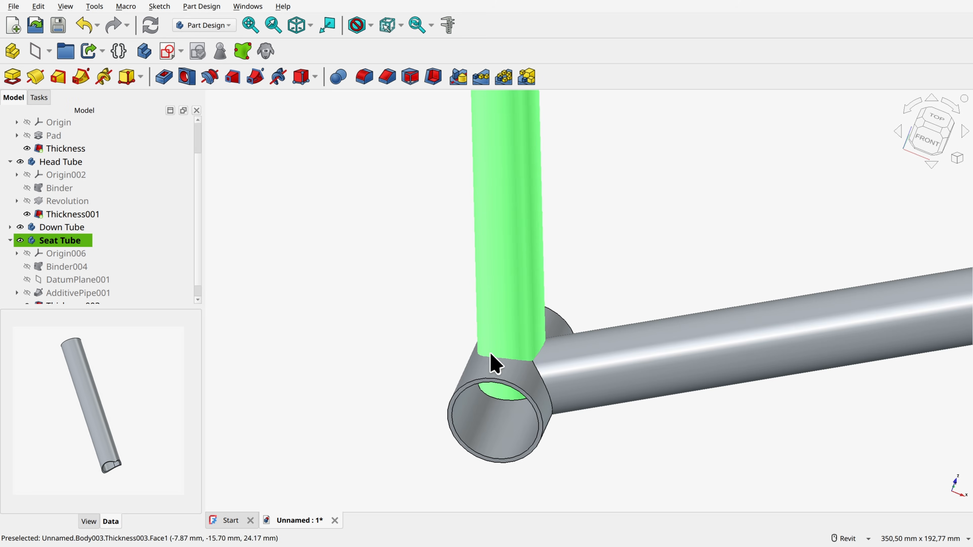
scroll(104, 221, up, 1)
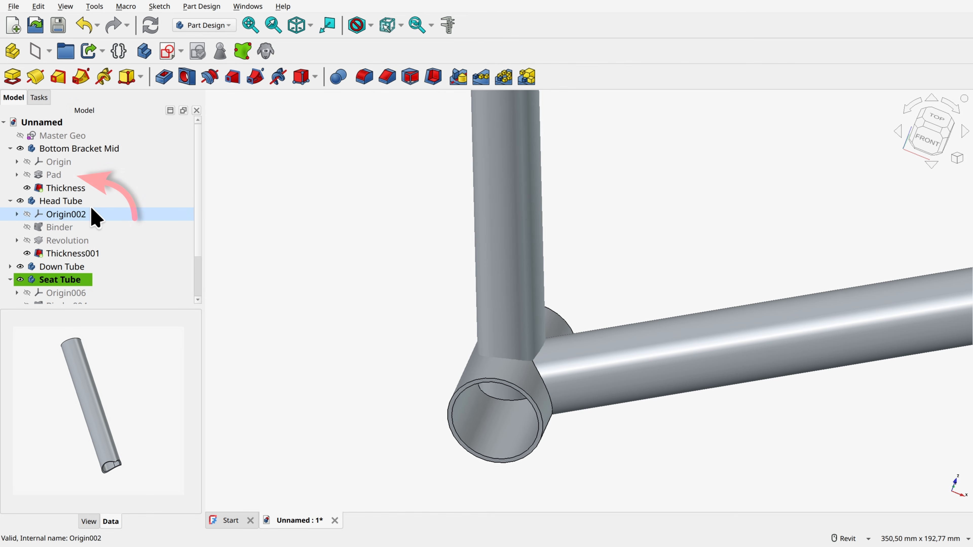
click(52, 175)
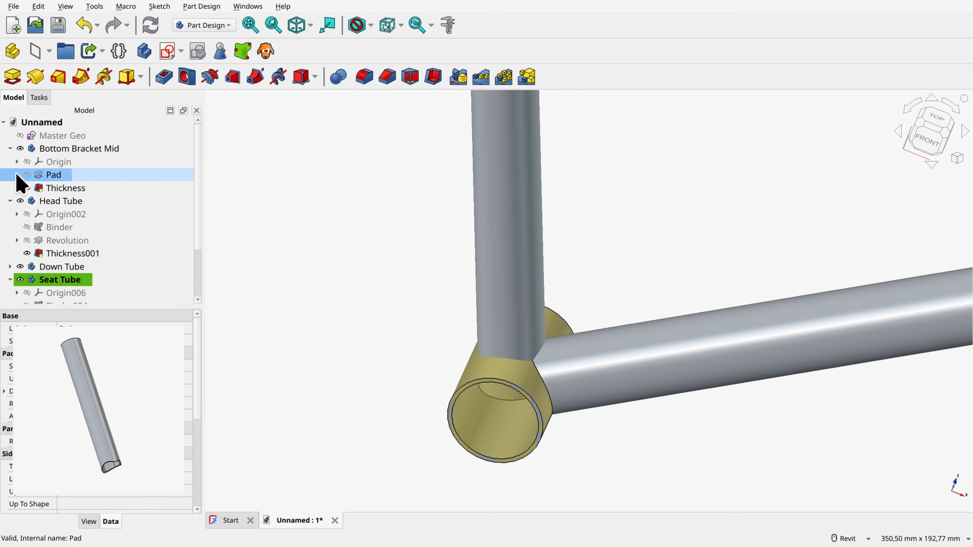
scroll(23, 254, down, 1)
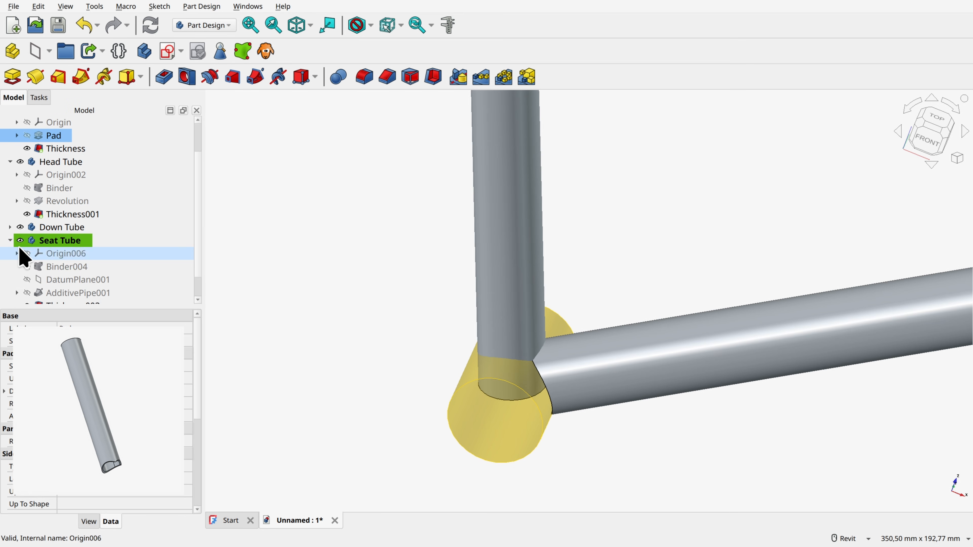
Step: Create a sub-shape binder of the Down Tube's AdditivePipe in the Seat Tube body and hide the Down Tube body
click(10, 227)
click(71, 241)
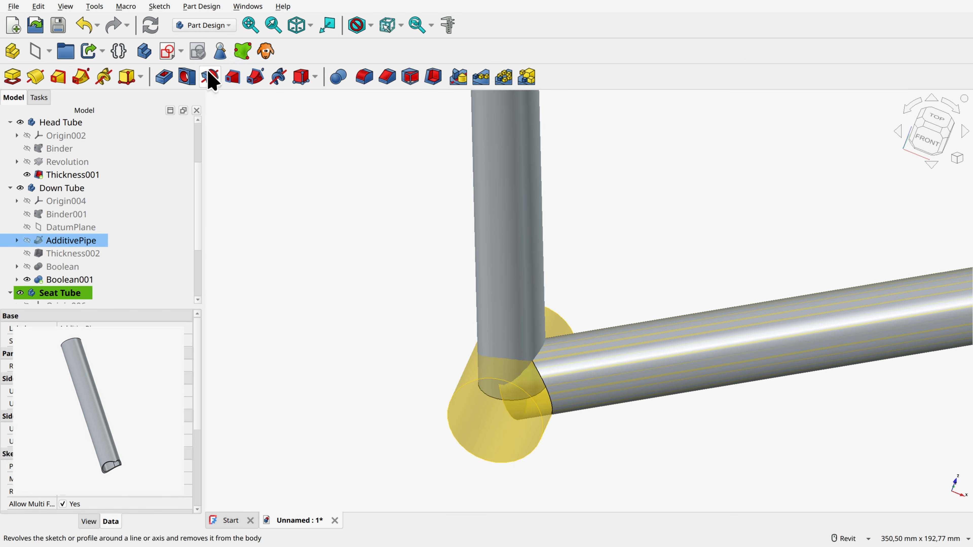
click(20, 188)
Step: Cut the bottom bracket binder from the Seat Tube body with a Boolean operation
scroll(595, 352, down, 2)
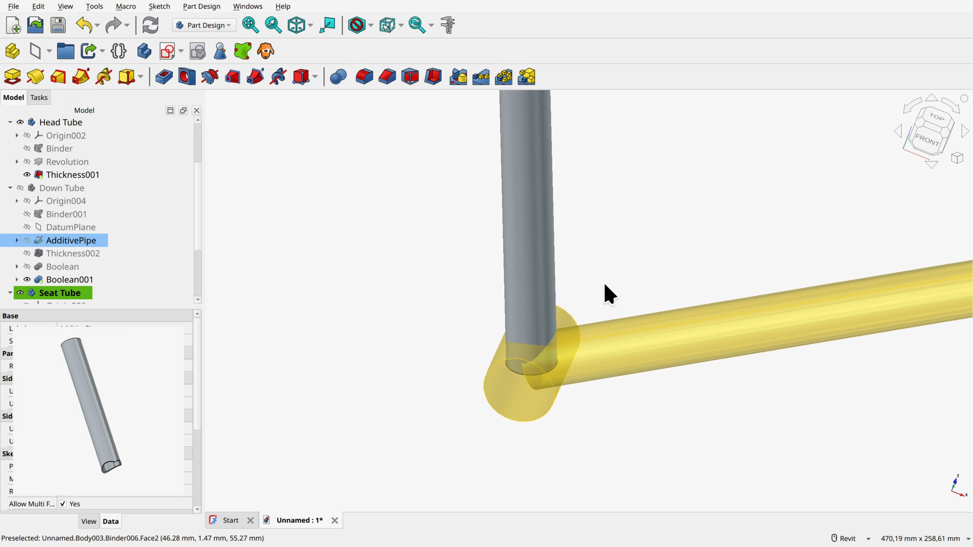
scroll(605, 285, up, 3)
scroll(75, 278, down, 3)
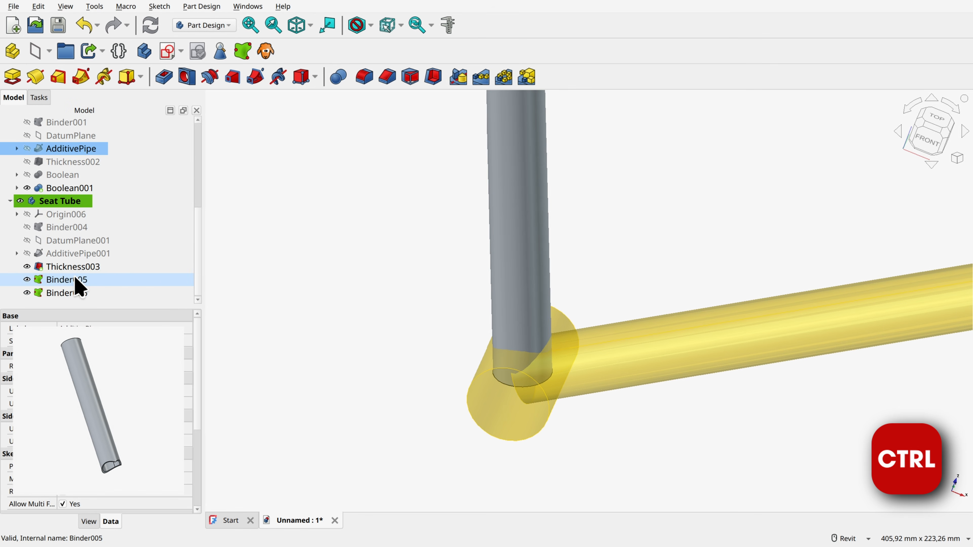
ctrl+click(61, 201)
ctrl+click(76, 279)
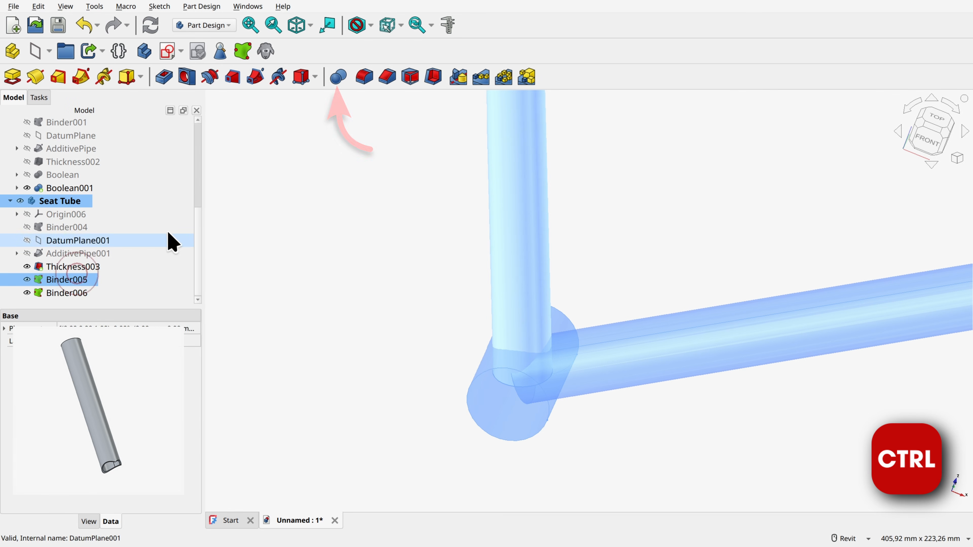
click(338, 77)
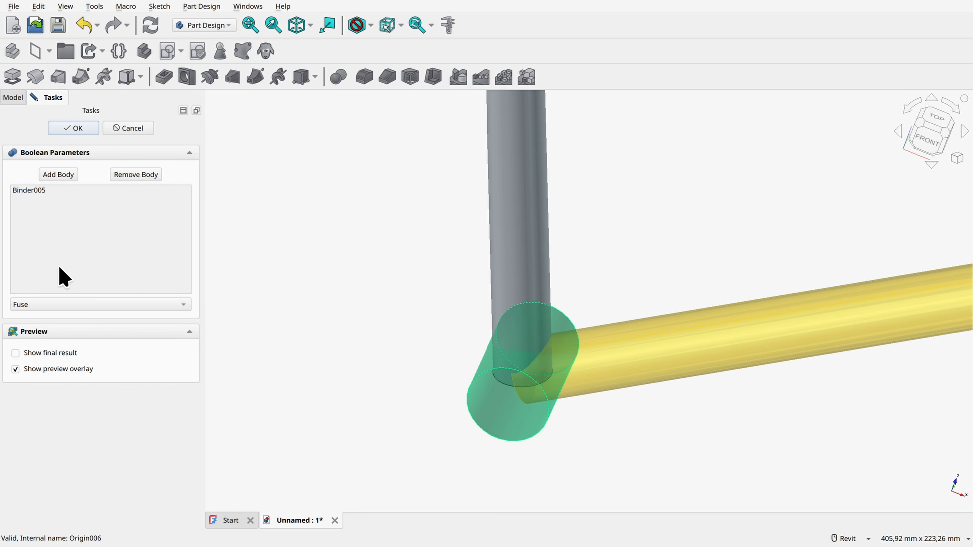
click(48, 304)
click(48, 318)
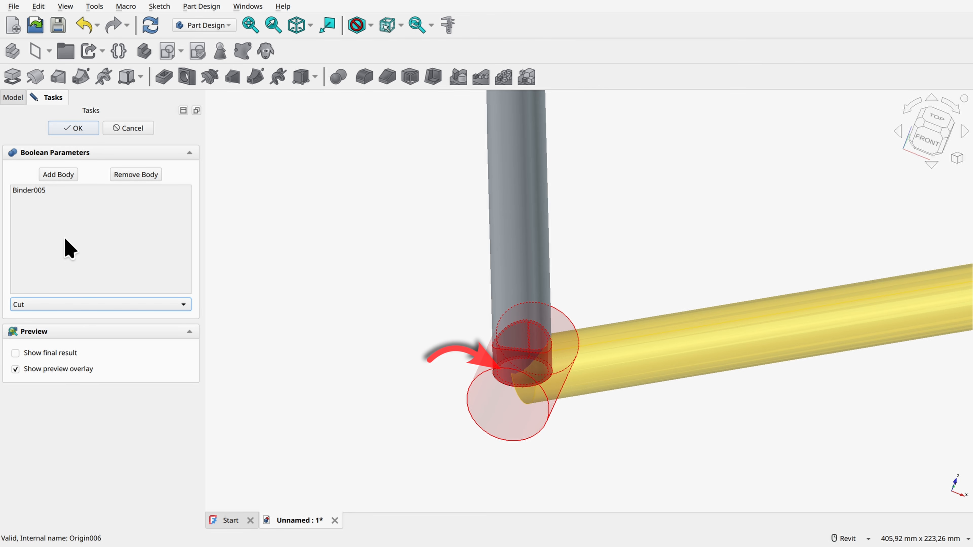
click(72, 128)
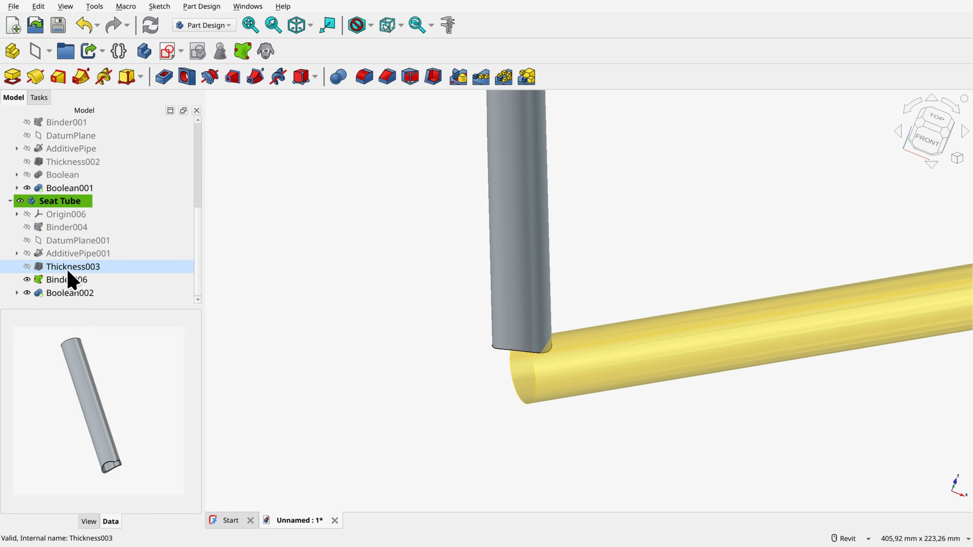
Step: Cut the down tube binder from the Seat Tube body with a Boolean operation
click(63, 202)
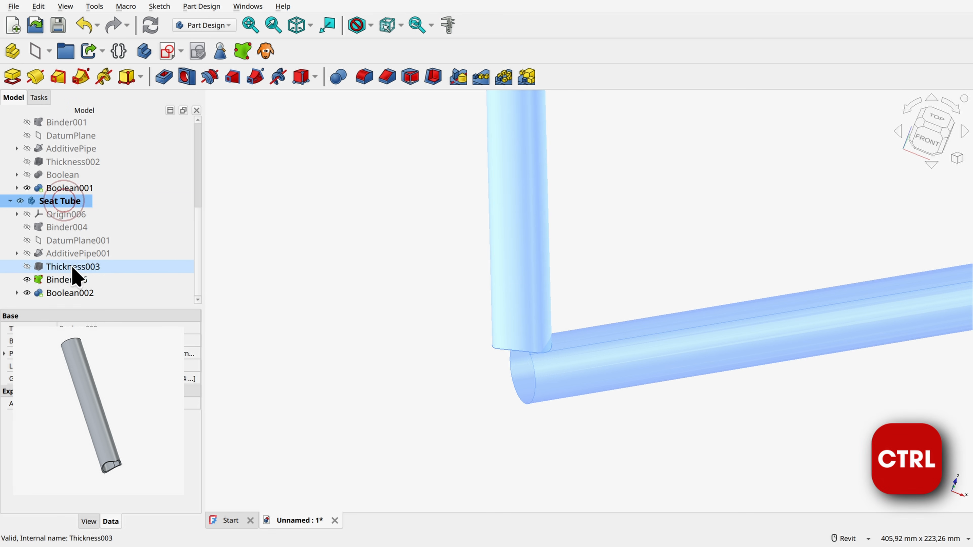
ctrl+click(66, 282)
ctrl+click(66, 282)
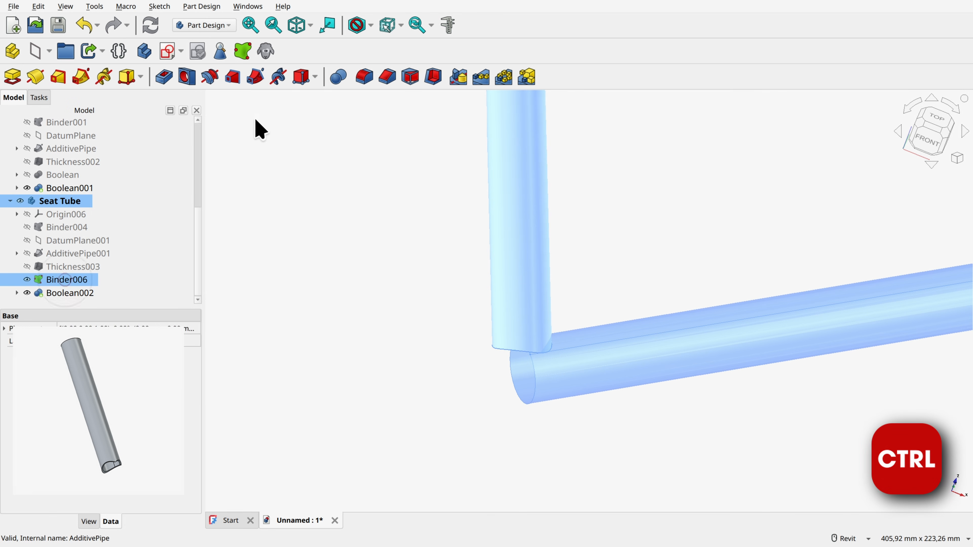
click(339, 77)
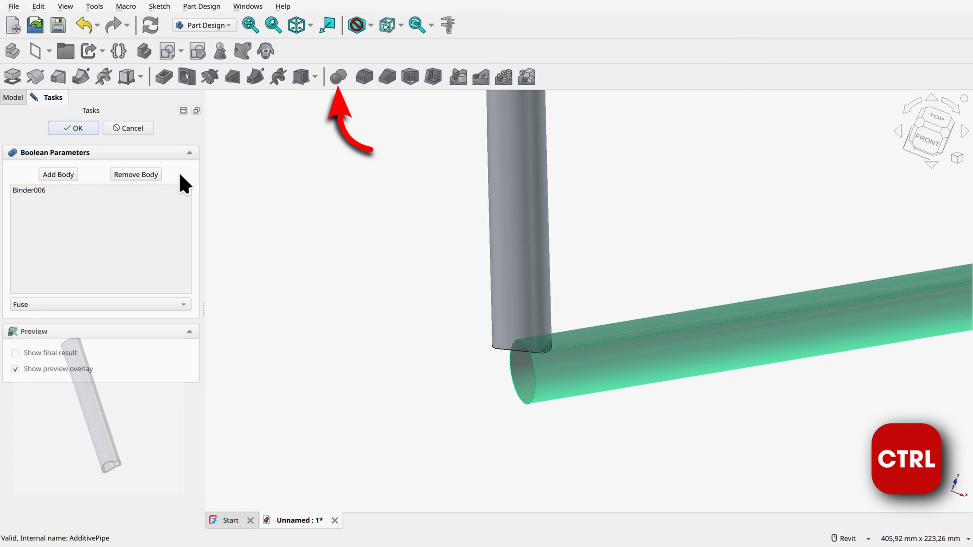
click(49, 305)
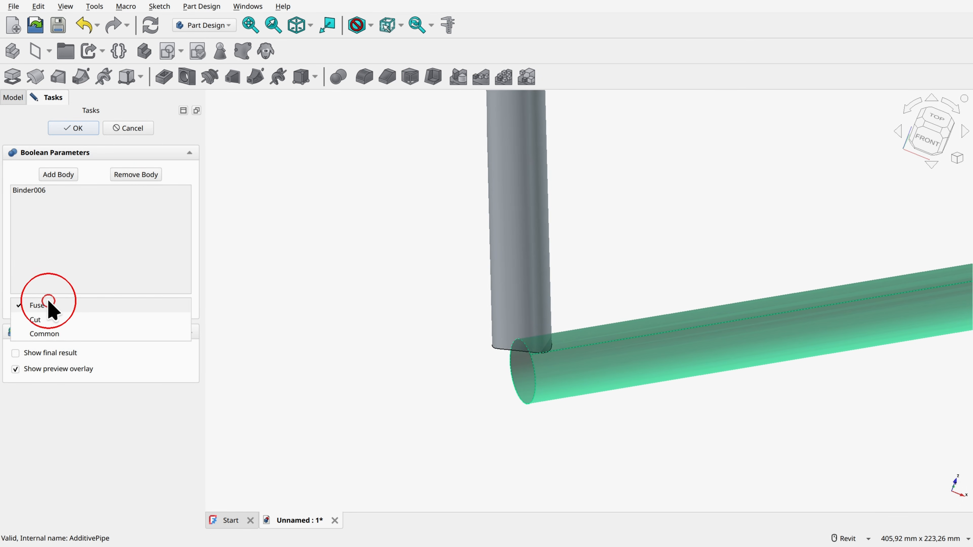
click(45, 321)
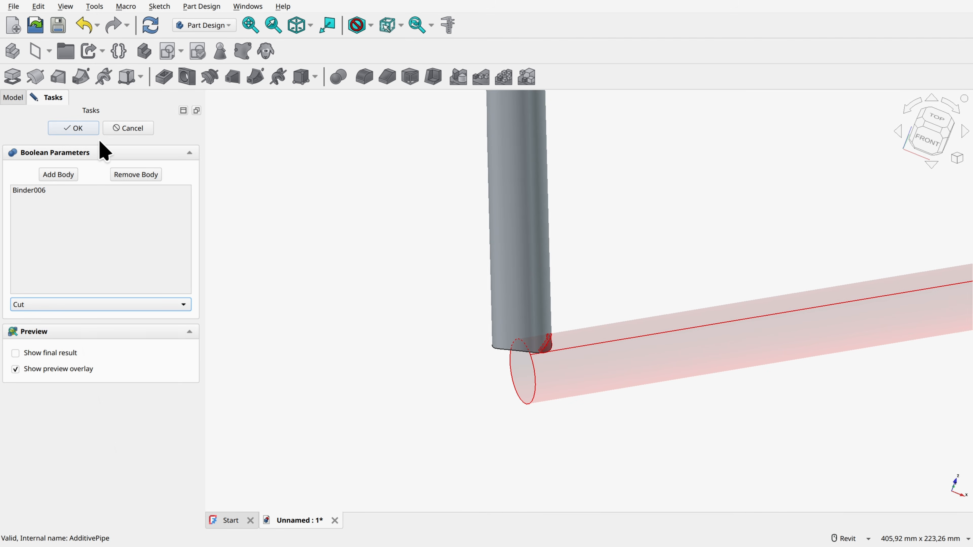
click(83, 129)
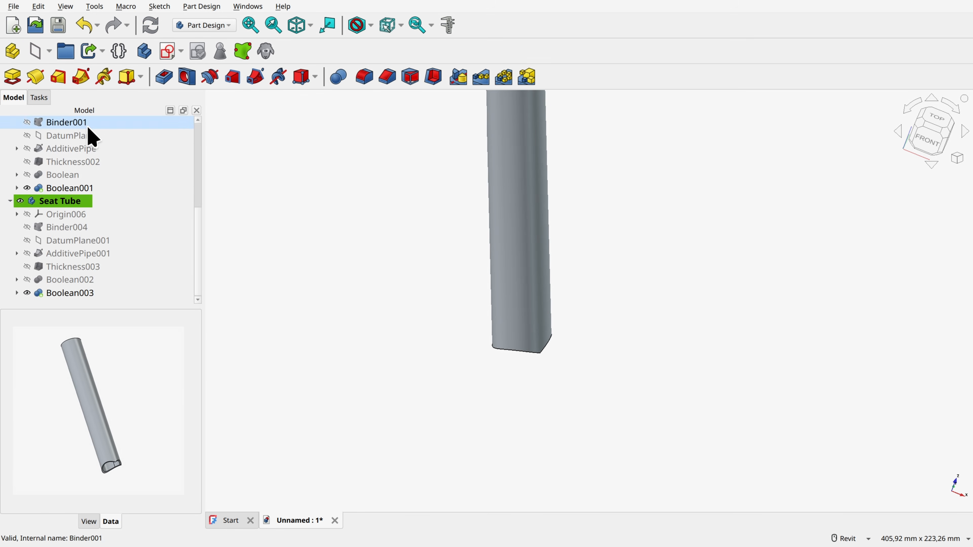
Step: Show the Down Tube and Bottom Bracket Mid bodies and the Master Geo sketch, with the two tube bodies collapsed in the tree
shift+middle_drag(562, 373, 715, 402)
key(0)
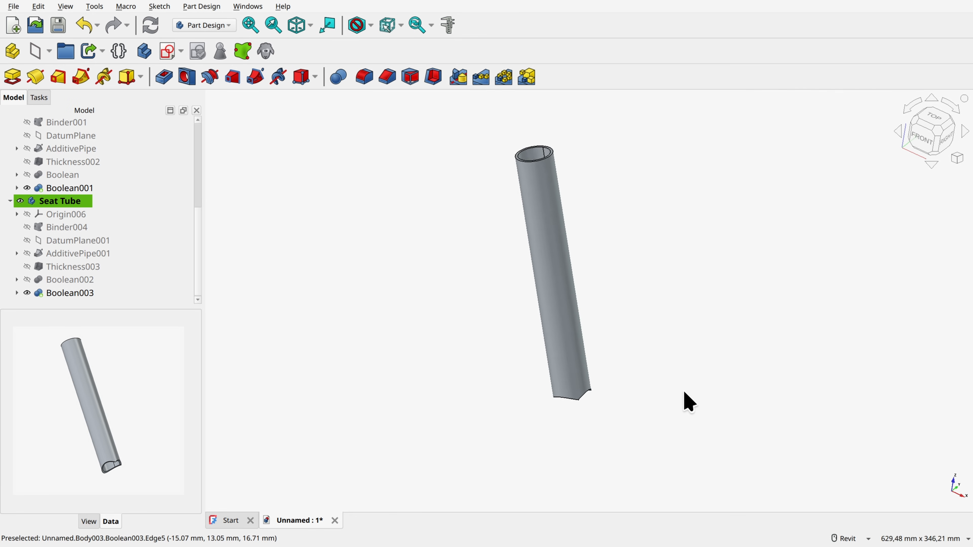
click(38, 200)
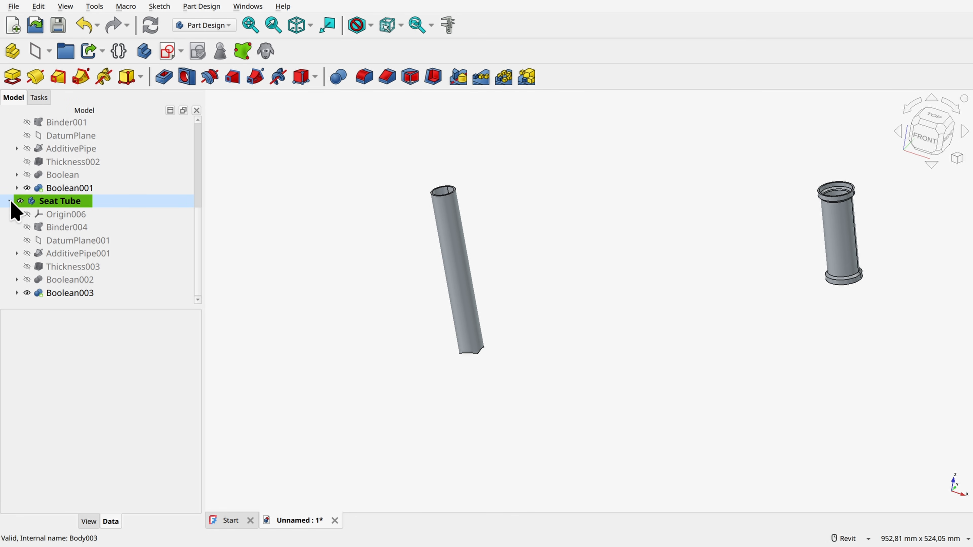
click(9, 201)
click(20, 189)
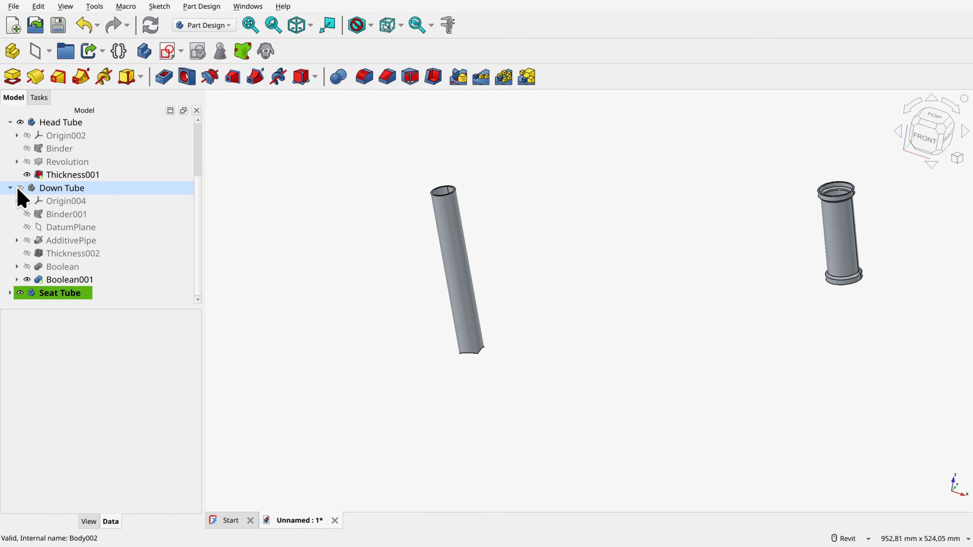
click(10, 187)
click(20, 149)
shift+middle_drag(531, 372, 505, 363)
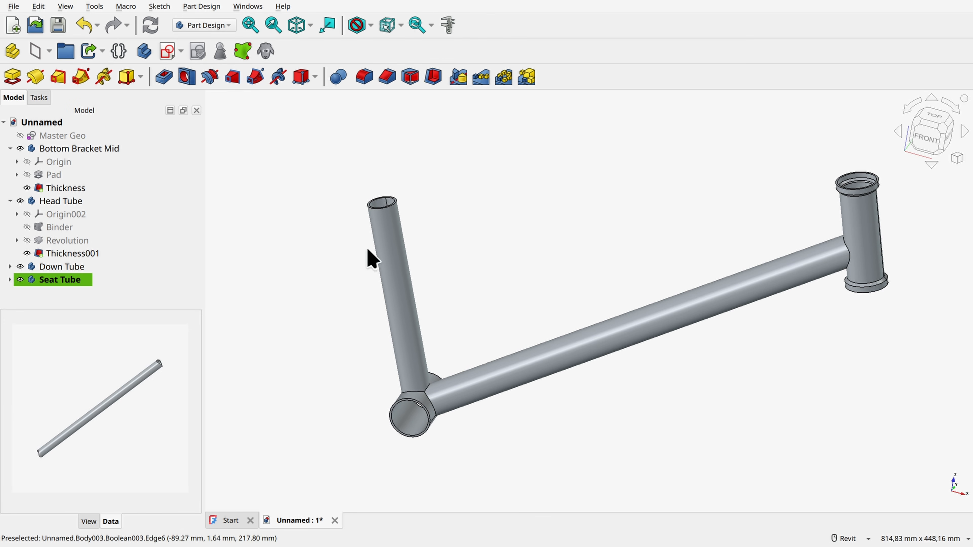
click(20, 136)
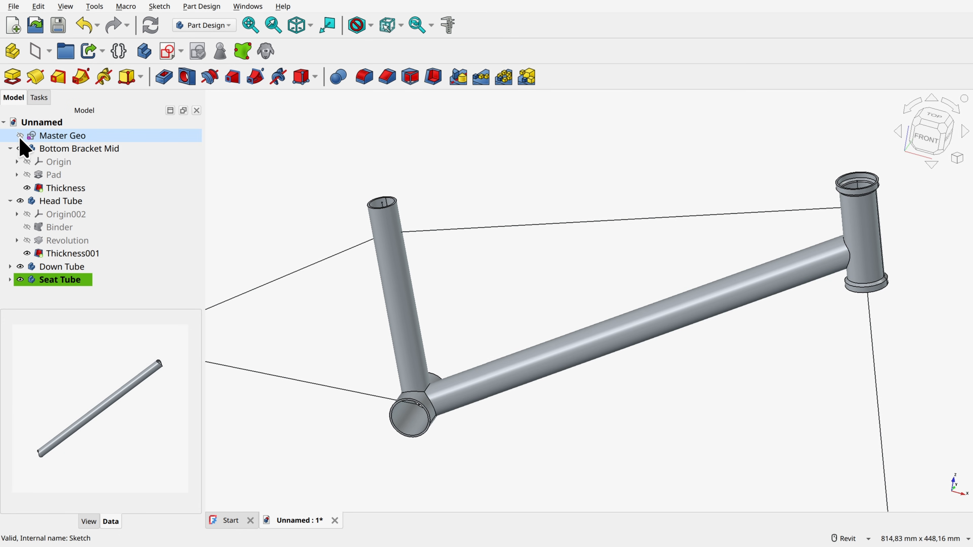
scroll(689, 263, down, 2)
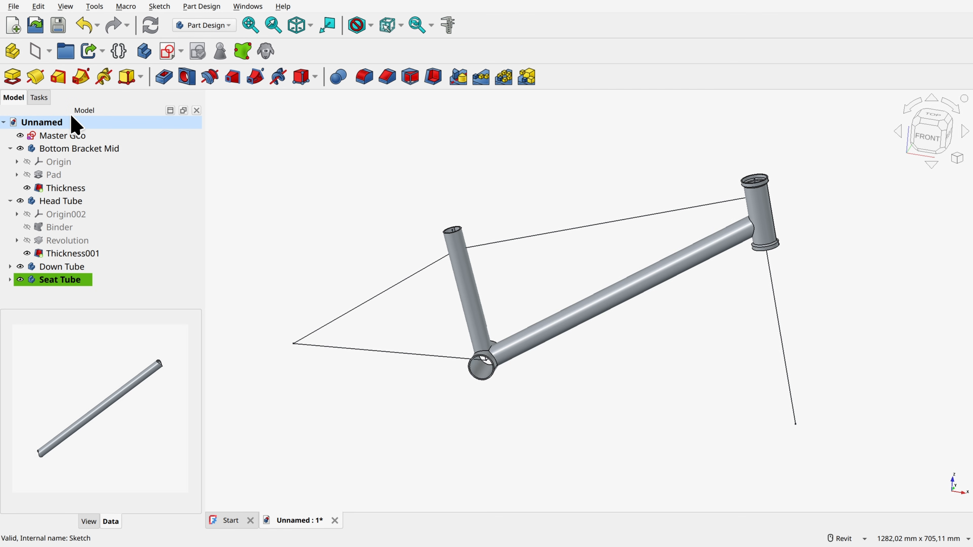
Step: Create a new body and rename it Top Tube
click(144, 51)
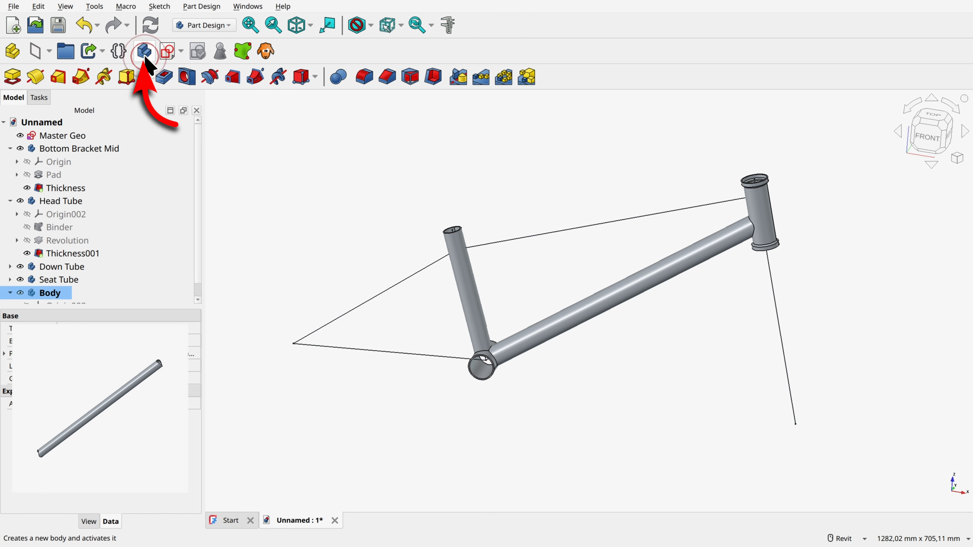
key(F2)
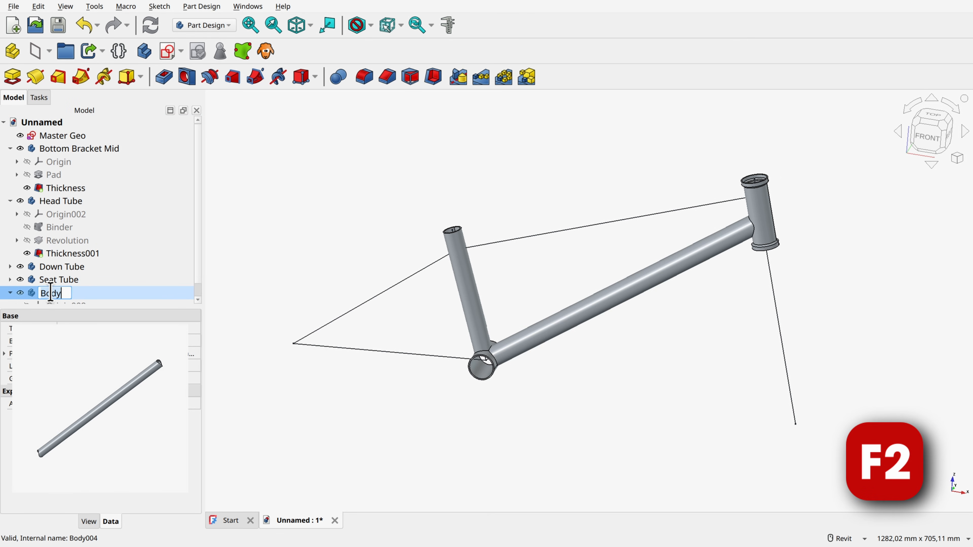
text(Top Tube)
key(Return)
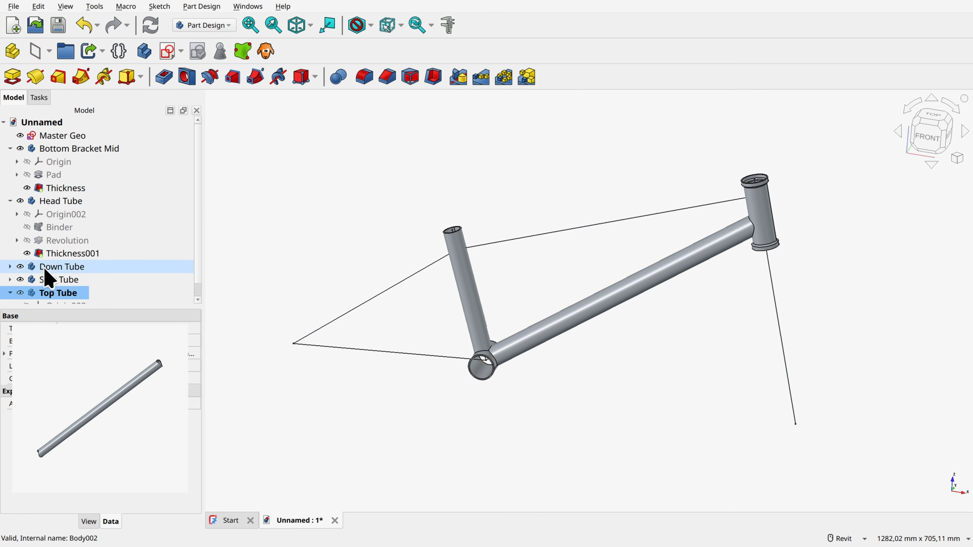
Step: Create a sub-shape binder of the Master Geo sketch in the Top Tube body and hide Master Geo and the Head Tube body
click(51, 136)
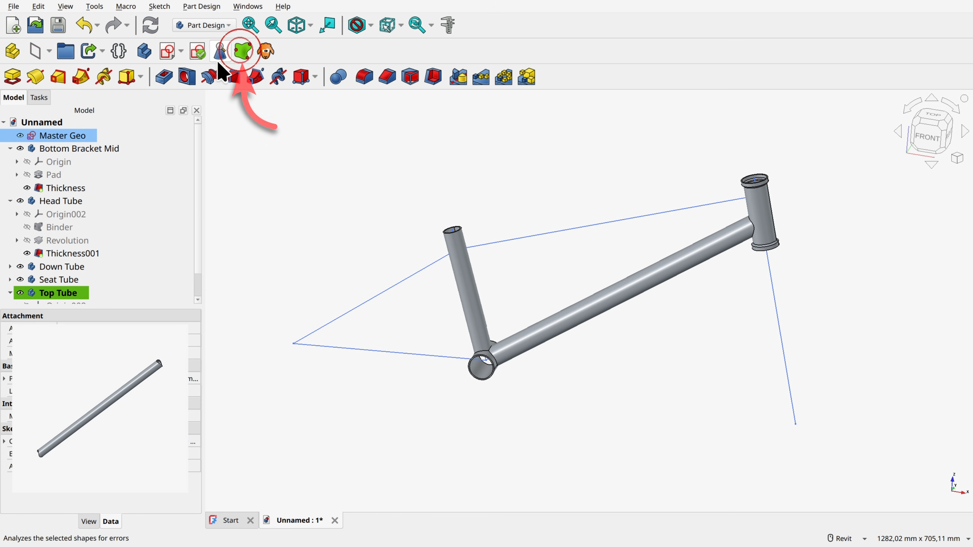
click(20, 136)
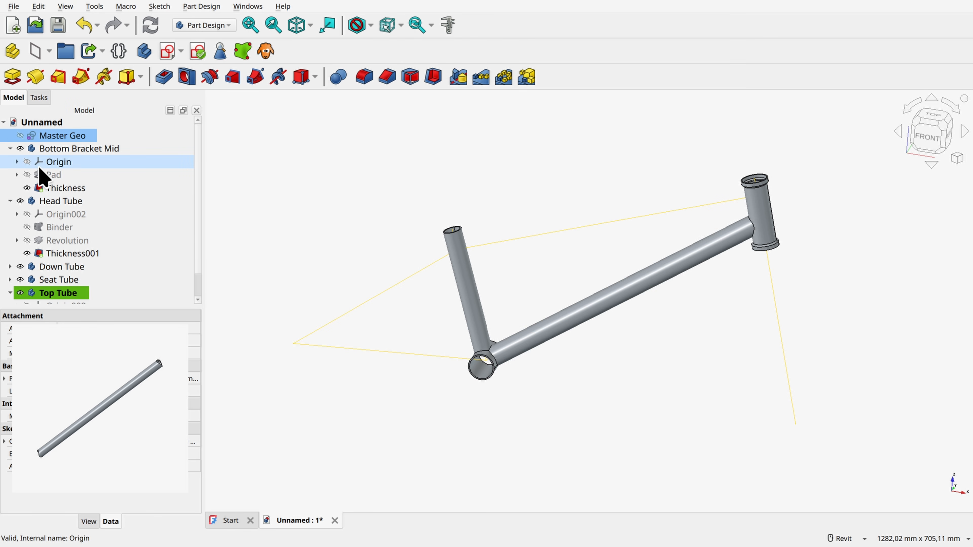
click(21, 201)
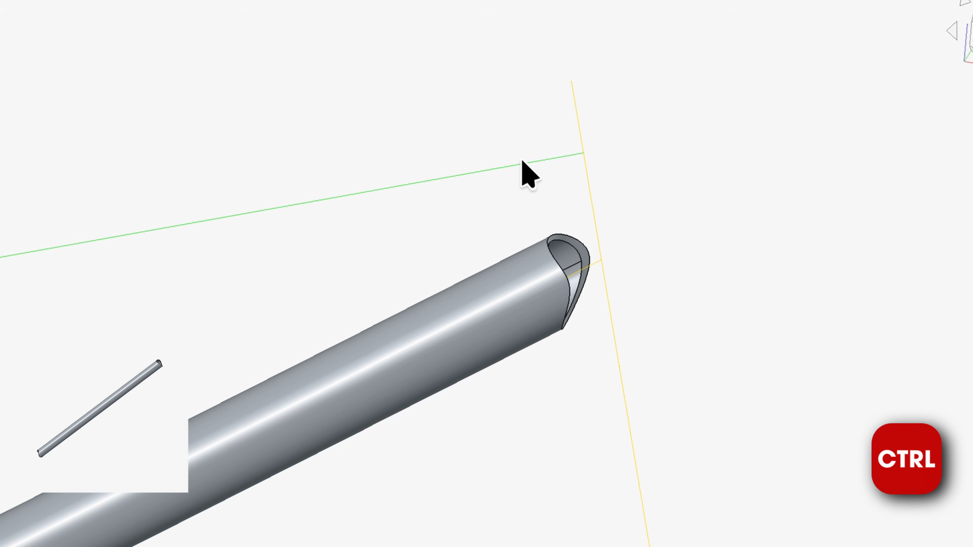
Step: Create a datum plane normal to the binder's top tube line at its head tube endpoint, using the Normal to edge attachment mode
ctrl+click(523, 160)
ctrl+click(583, 155)
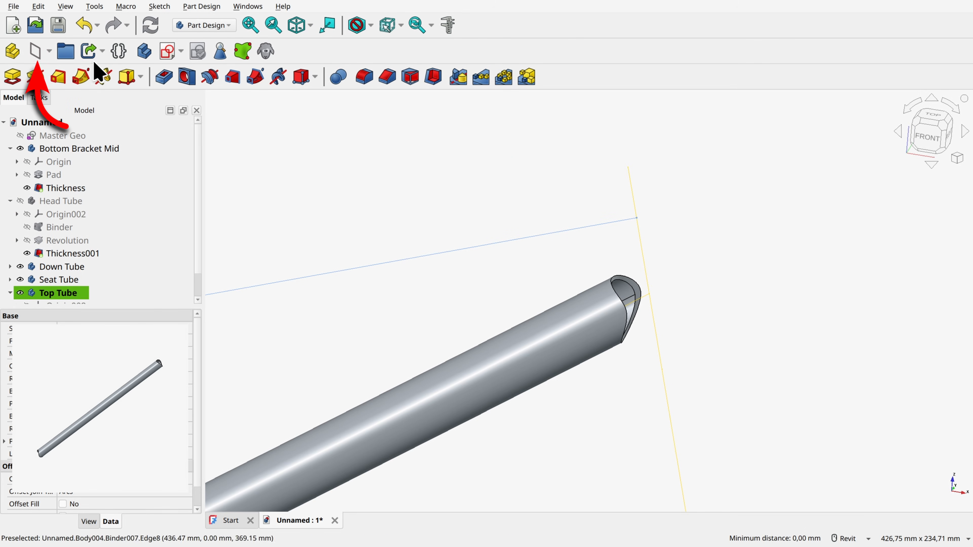
click(36, 50)
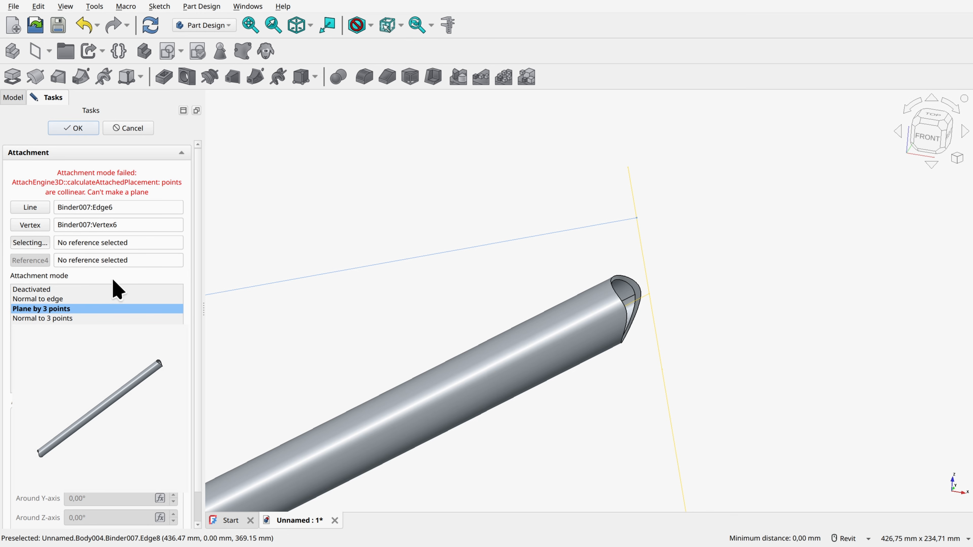
click(31, 299)
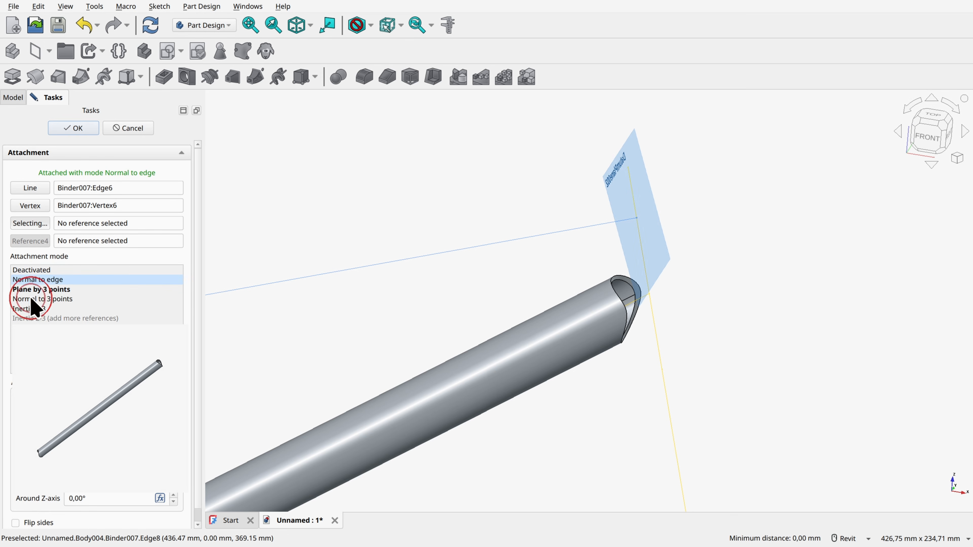
click(77, 128)
Step: Start a sketch on the new datum plane in section view and draw a 28 mm diameter circle centred on the origin
scroll(425, 206, down, 3)
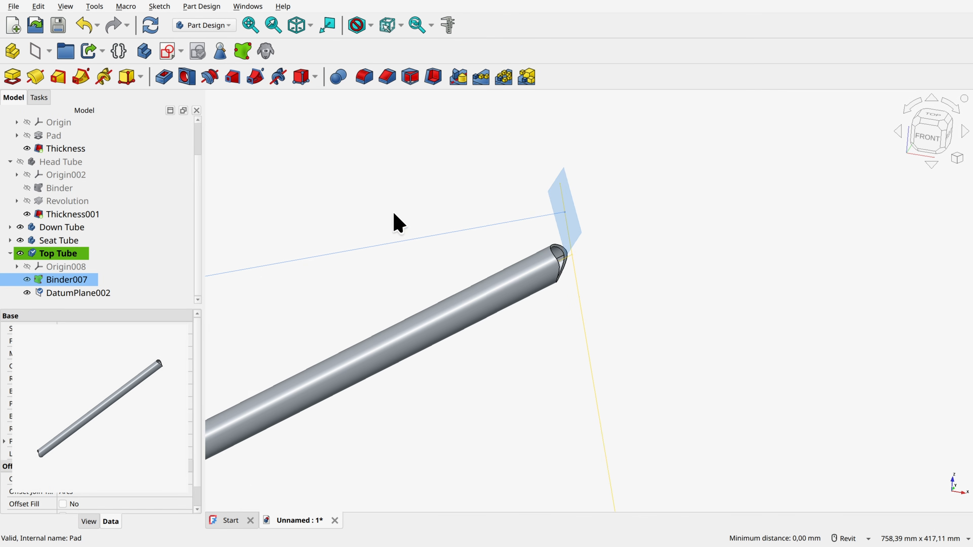
middle_drag(397, 220, 697, 165)
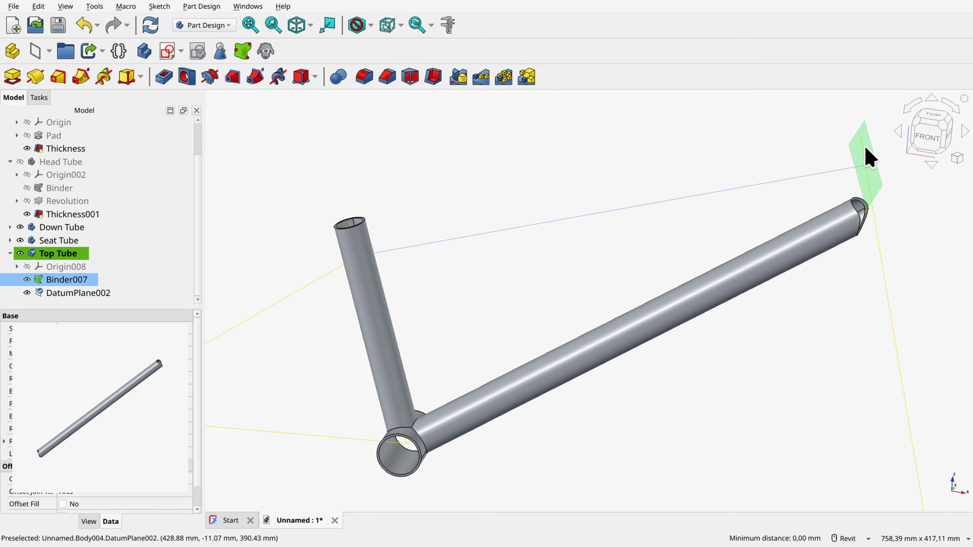
click(859, 159)
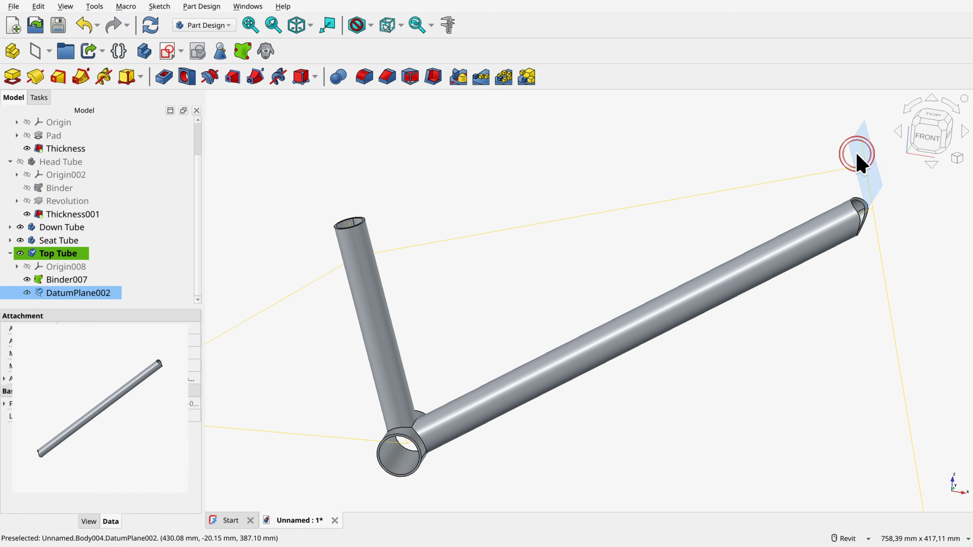
click(167, 55)
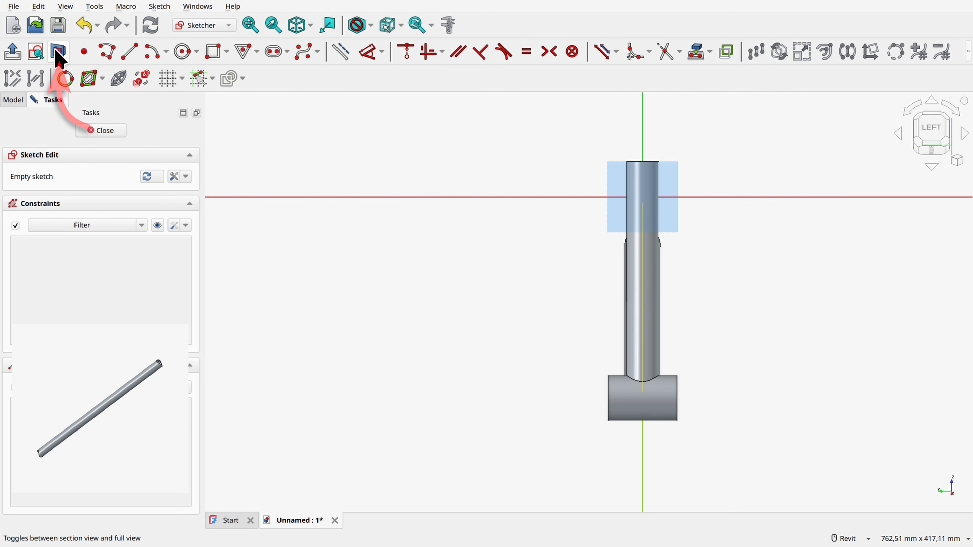
click(59, 58)
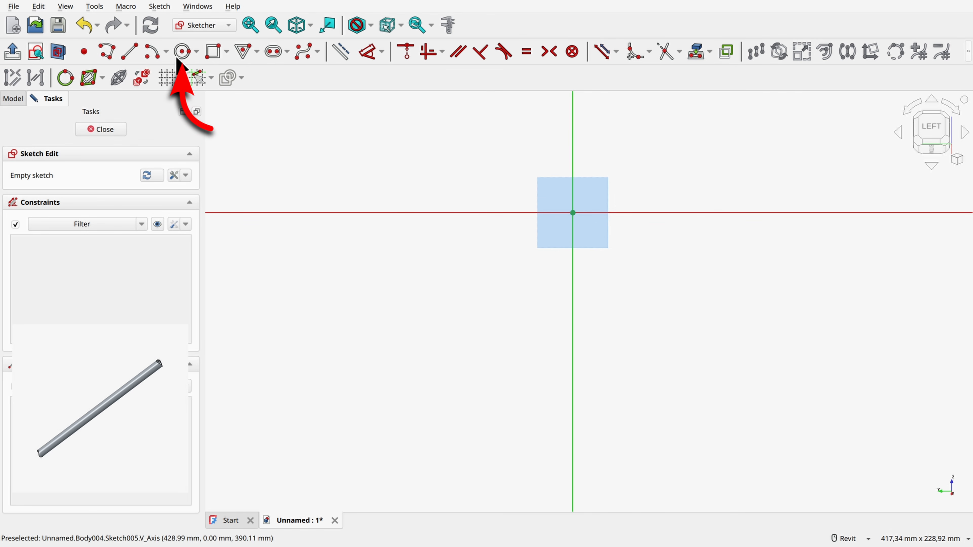
click(183, 51)
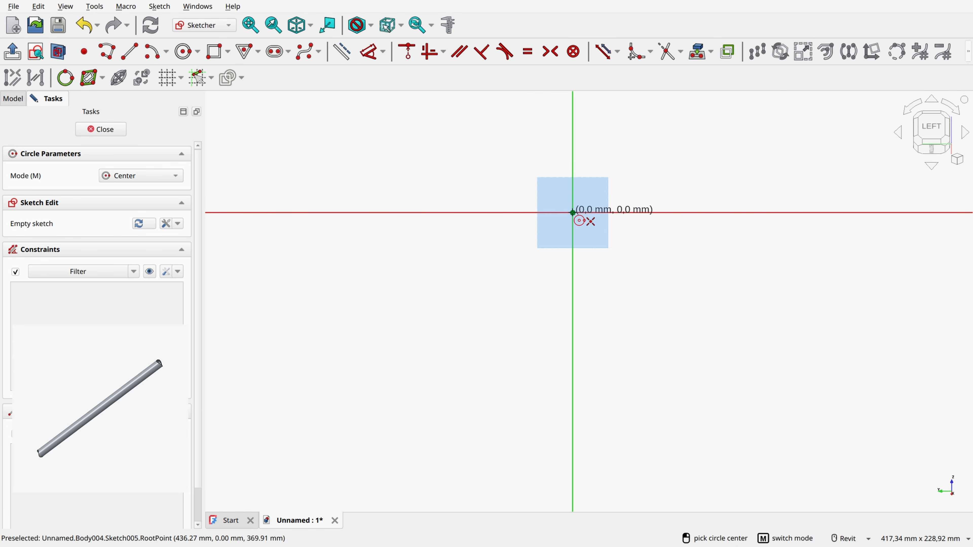
click(573, 212)
text(28)
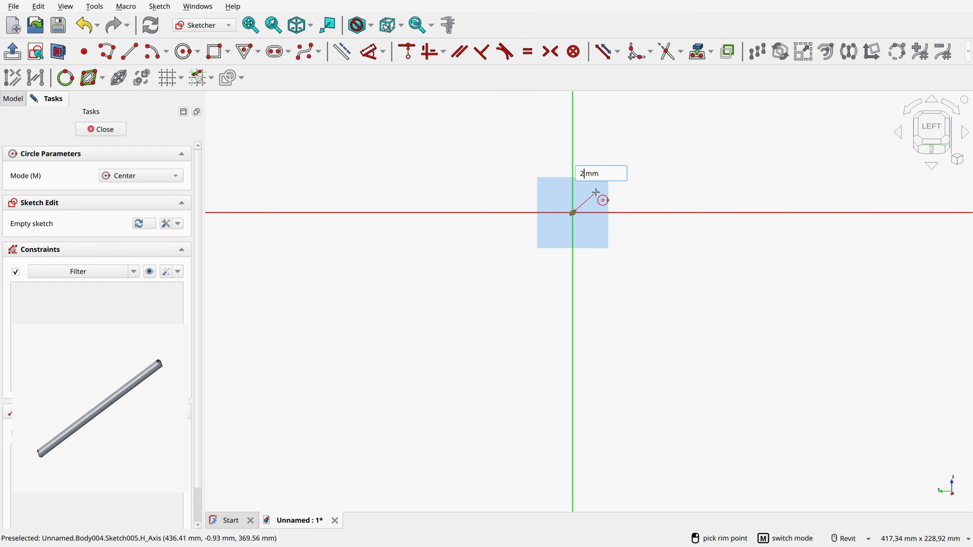
key(Return)
Step: Add a concentric 24 mm diameter circle at the sketch origin and close the sketch
scroll(581, 210, up, 3)
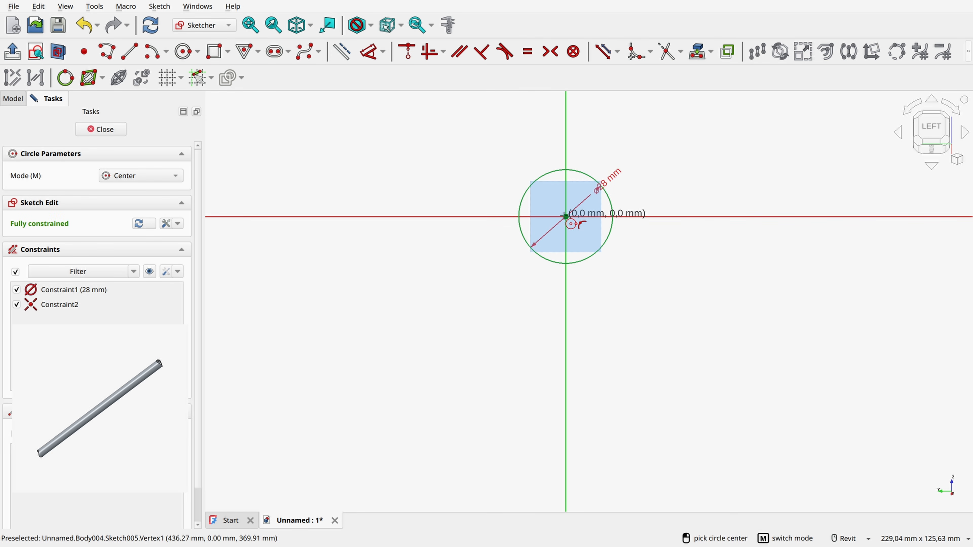
click(566, 216)
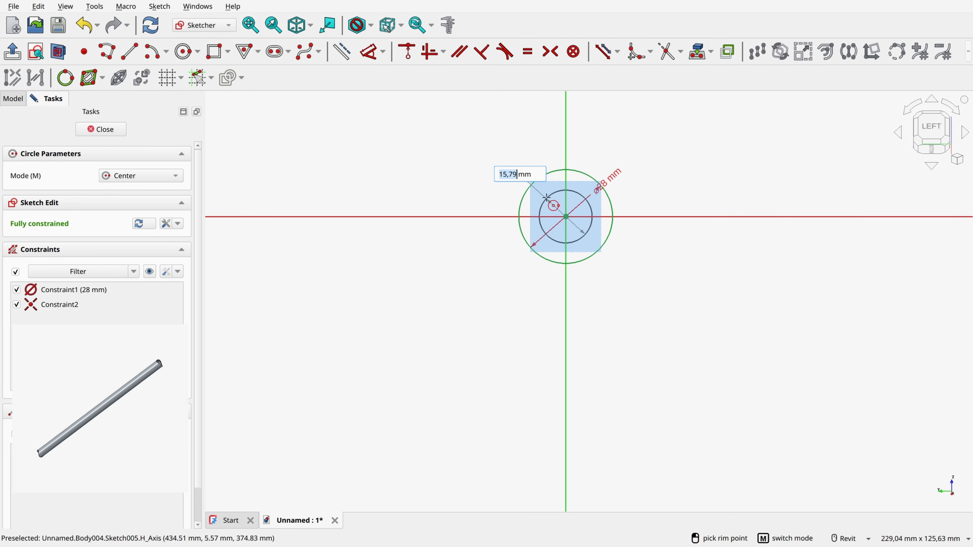
text(24)
key(Return)
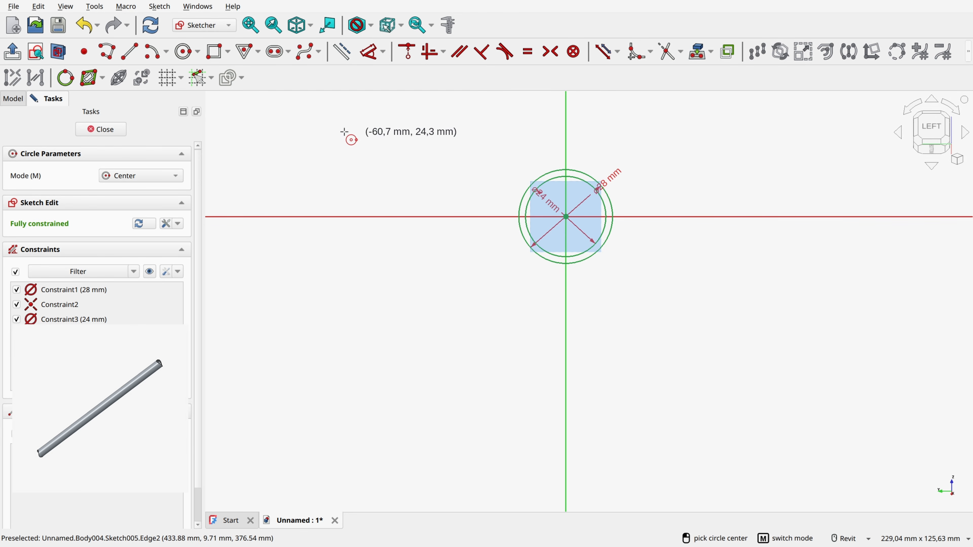
click(109, 131)
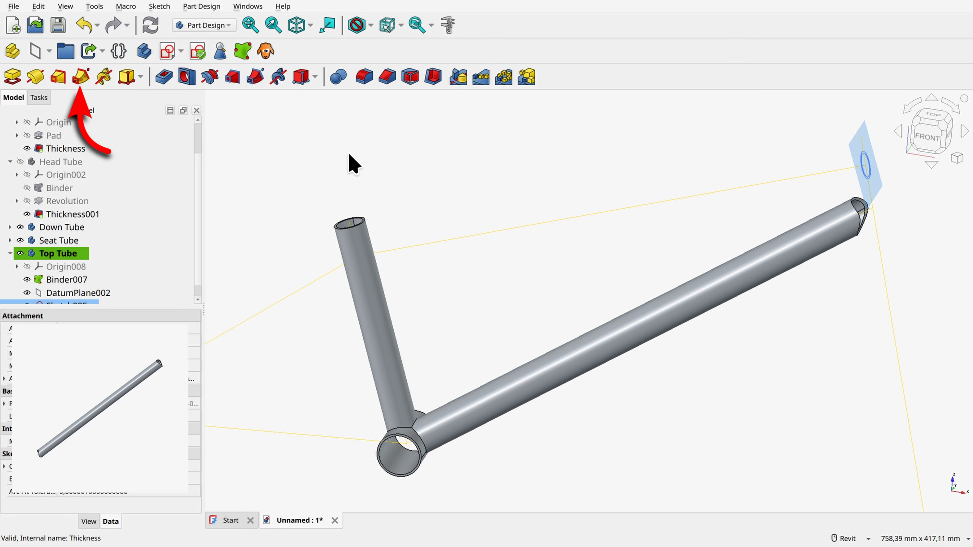
Step: Sweep the ring sketch as an additive pipe along the binder's top tube line
click(82, 78)
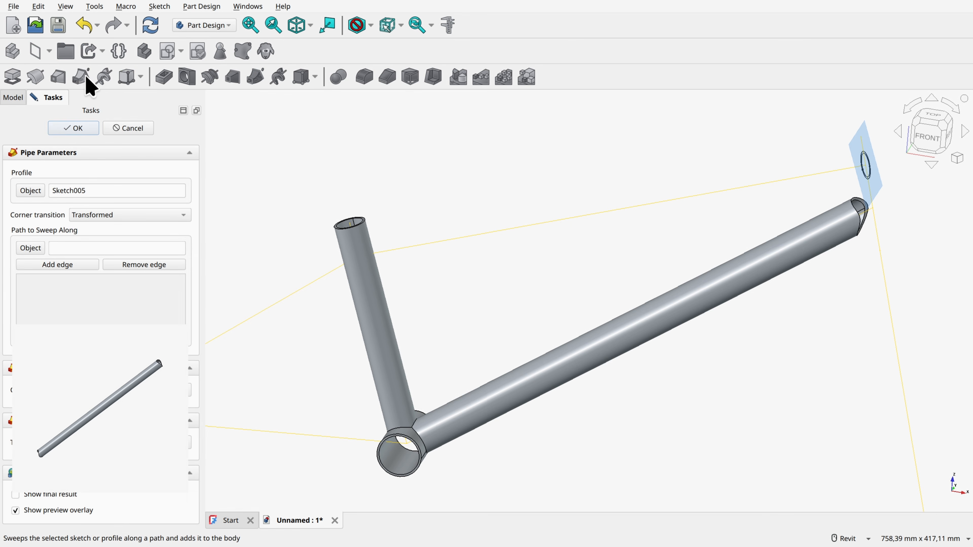
click(40, 248)
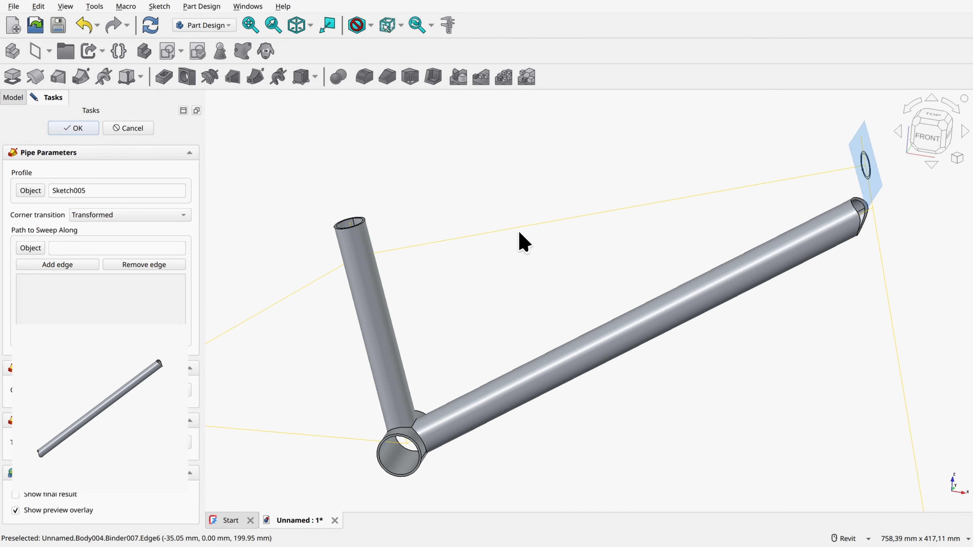
click(518, 227)
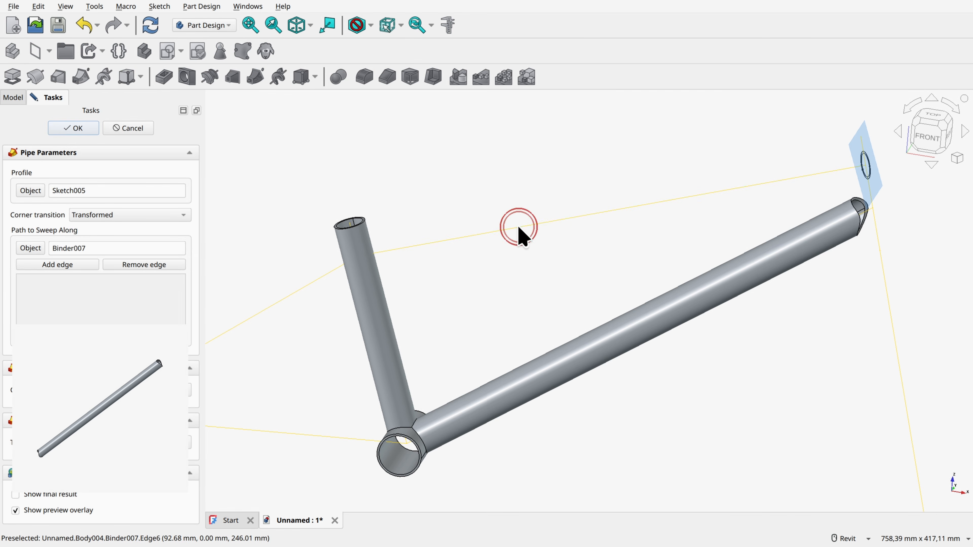
click(67, 266)
click(600, 215)
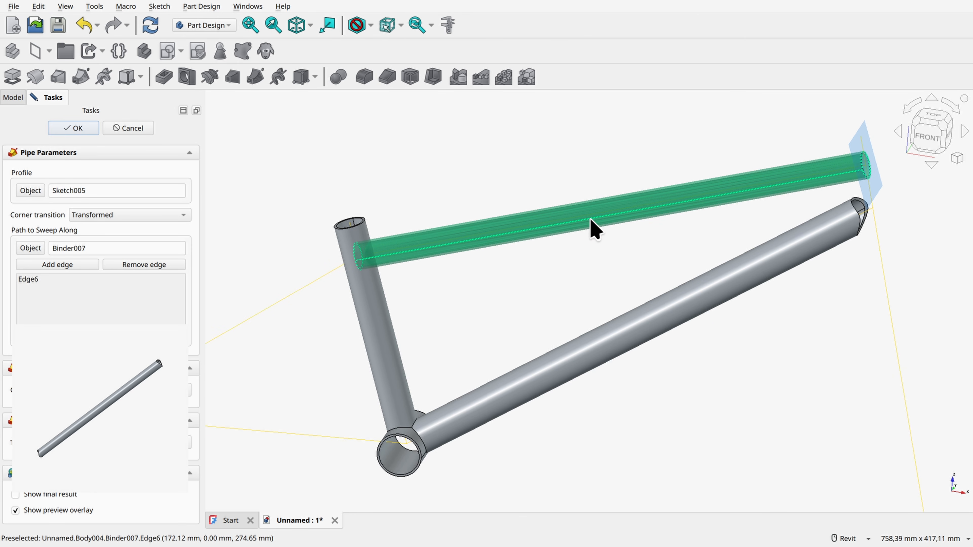
click(76, 129)
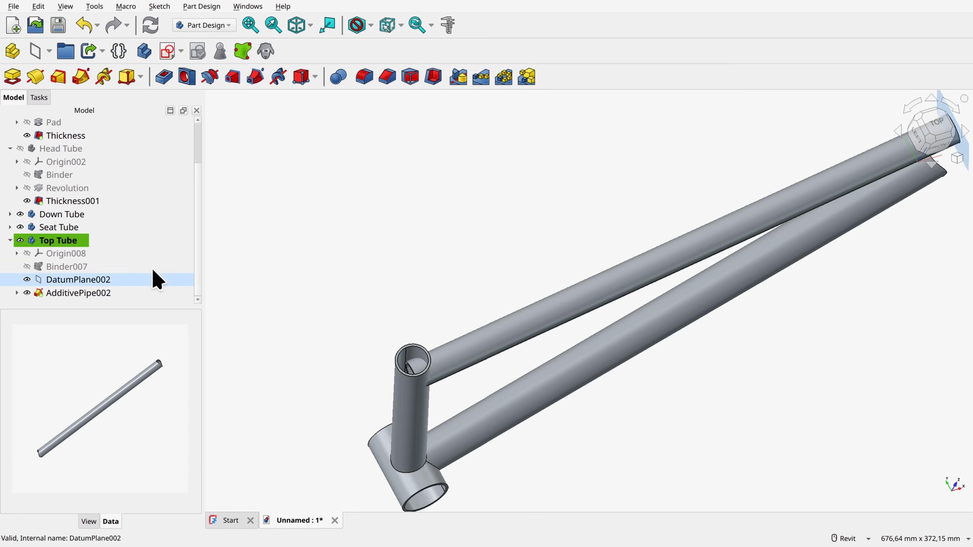
Step: Create sub-shape binders of the Head Tube's Revolution and the Seat Tube's AdditivePipe001 in the Top Tube body, and hide the Seat Tube
scroll(32, 180, up, 2)
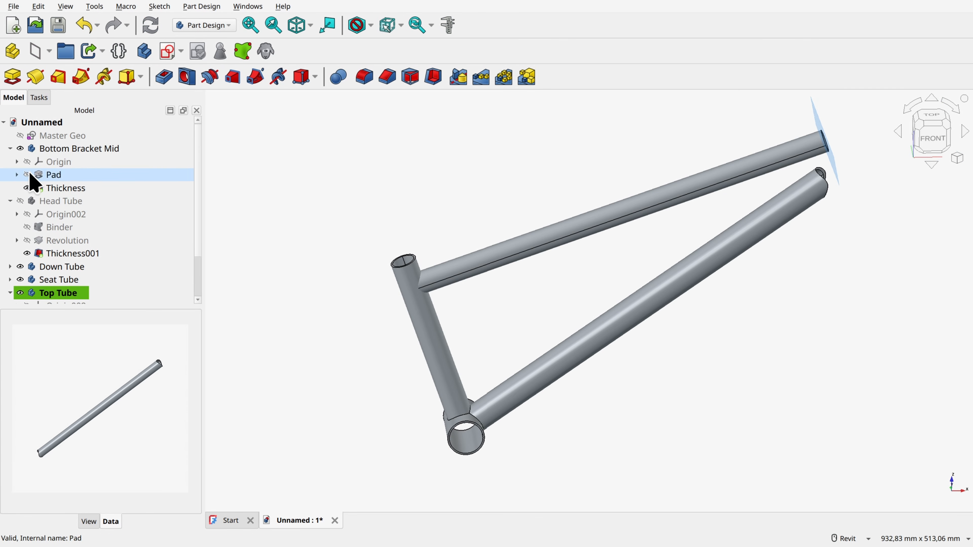
click(9, 148)
click(63, 201)
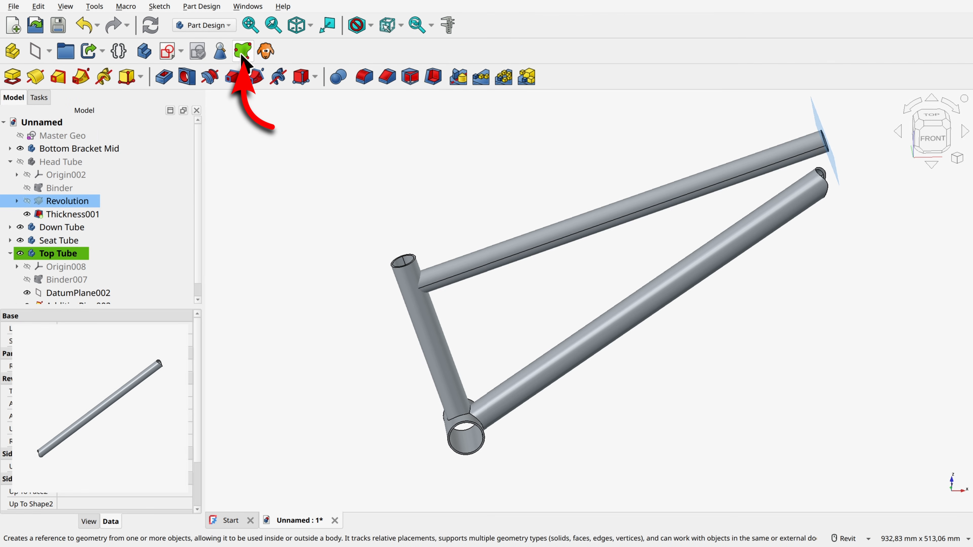
scroll(108, 242, down, 1)
scroll(84, 235, up, 1)
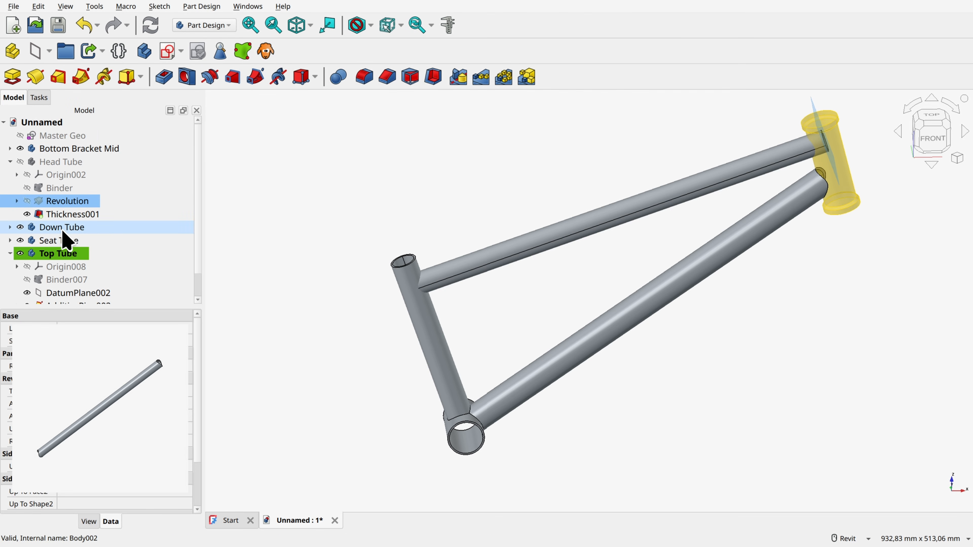
click(10, 240)
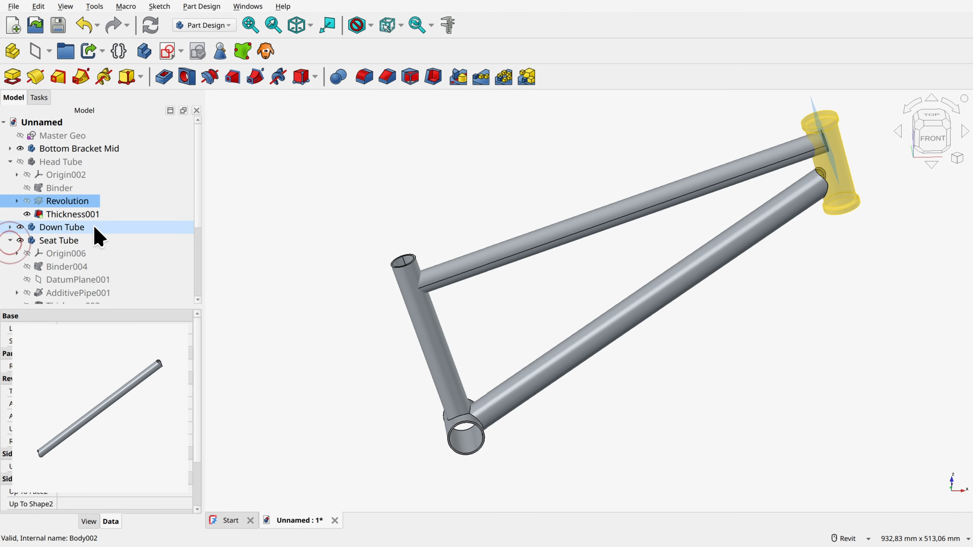
scroll(96, 249, down, 2)
click(82, 267)
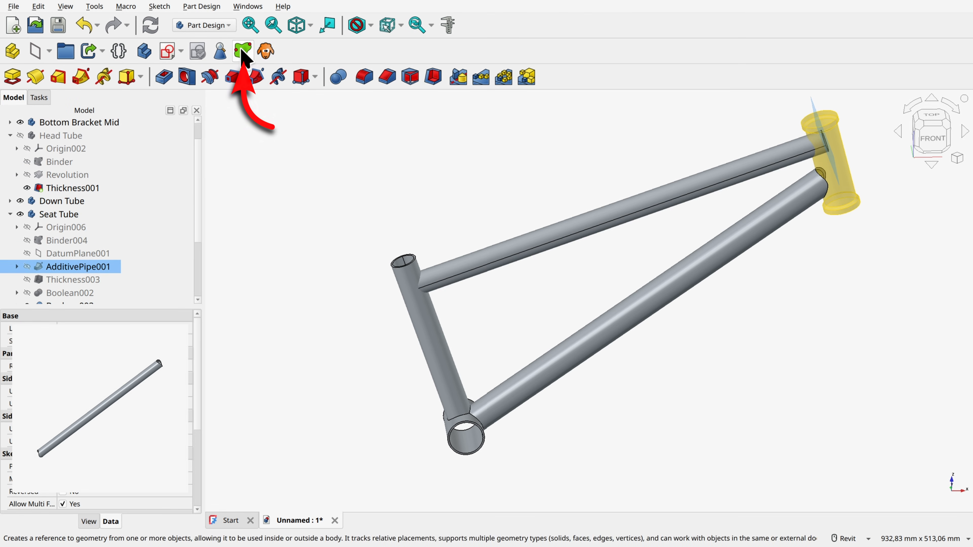
click(20, 214)
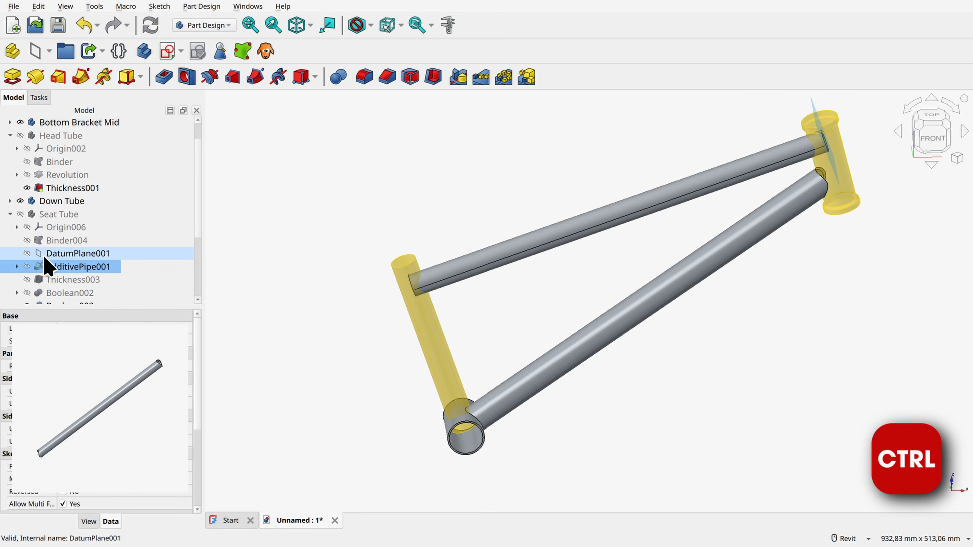
Step: Cut the head tube binder from the Top Tube body with a Boolean operation set to Cut
ctrl+scroll(61, 269, down, 3)
click(69, 217)
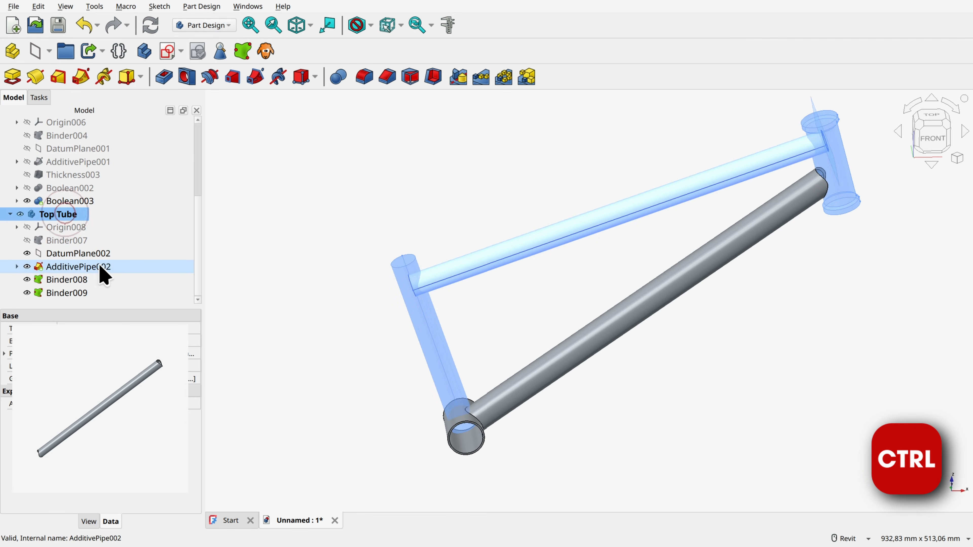
ctrl+click(85, 281)
click(338, 77)
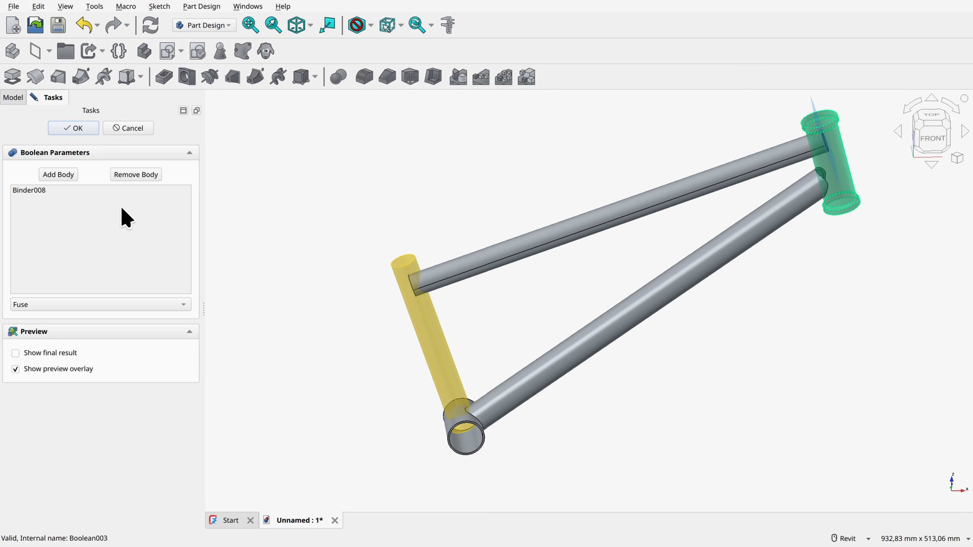
click(44, 305)
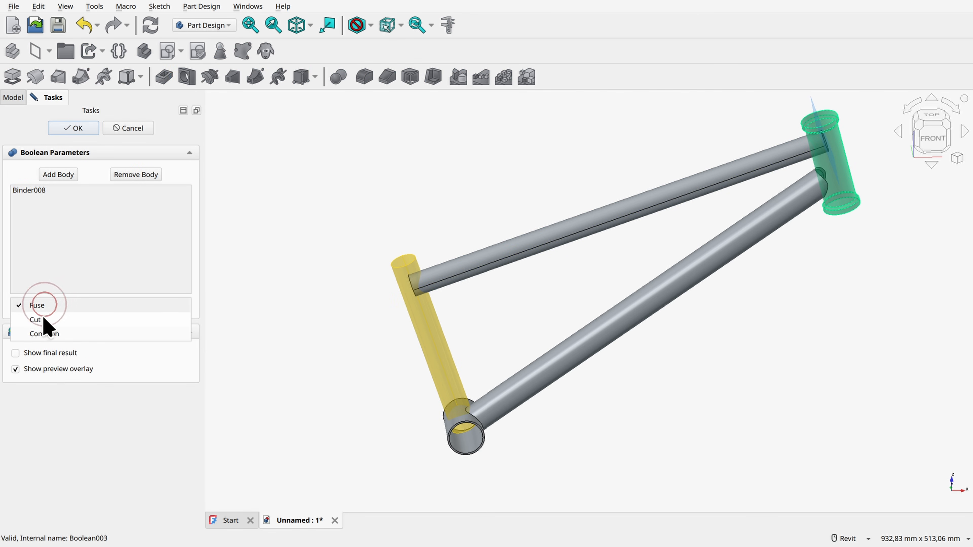
click(38, 320)
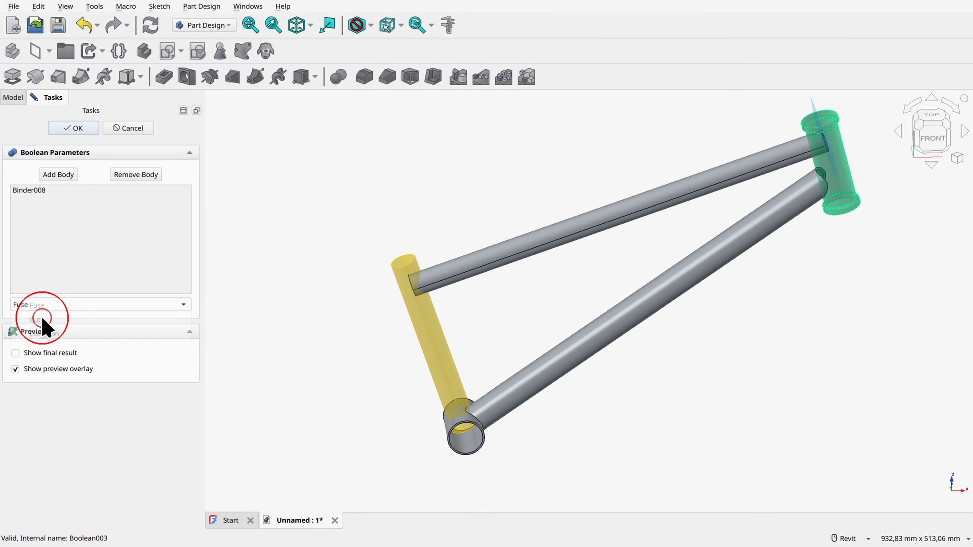
click(82, 131)
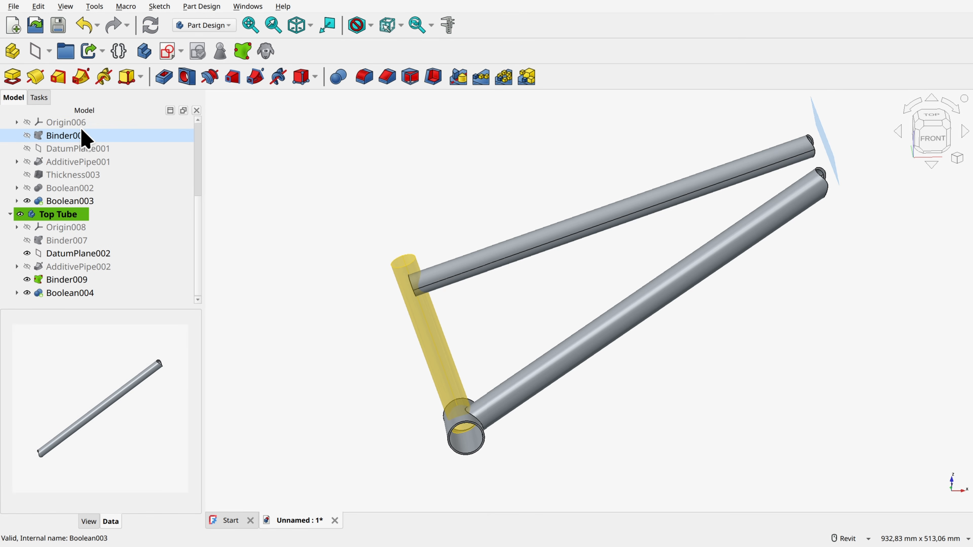
Step: Cut the seat tube binder from the Top Tube body with a second Boolean Cut
ctrl+click(69, 215)
ctrl+click(78, 284)
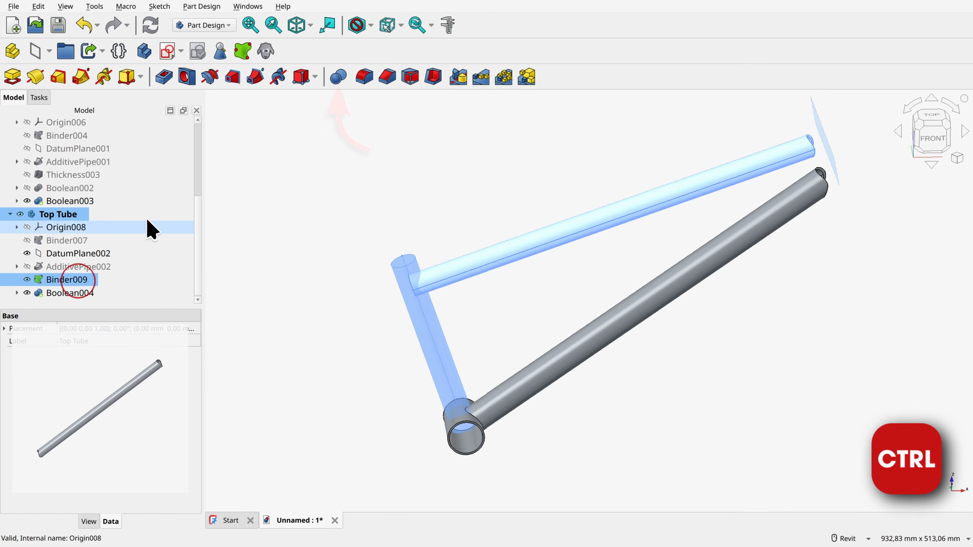
click(338, 77)
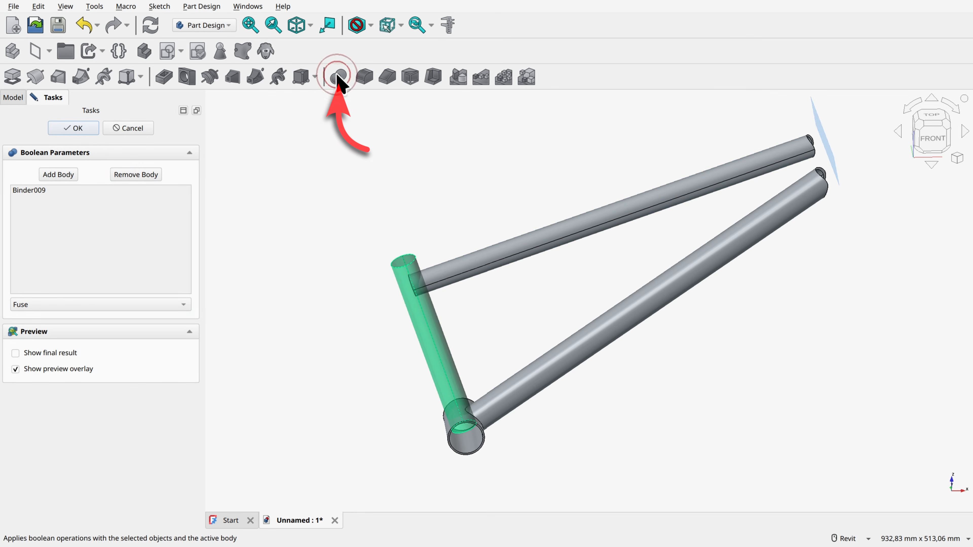
click(55, 304)
click(43, 322)
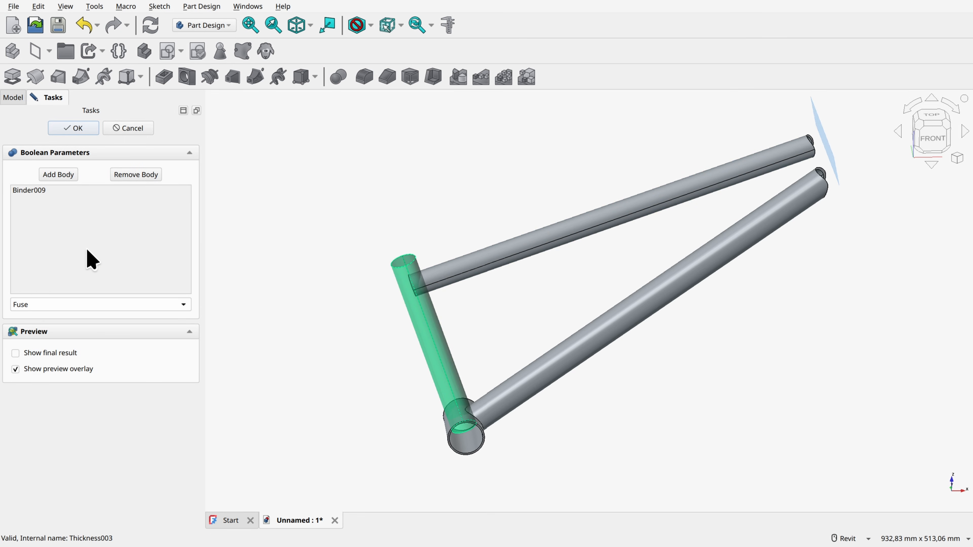
shift+middle_drag(437, 284, 465, 279)
scroll(455, 243, up, 2)
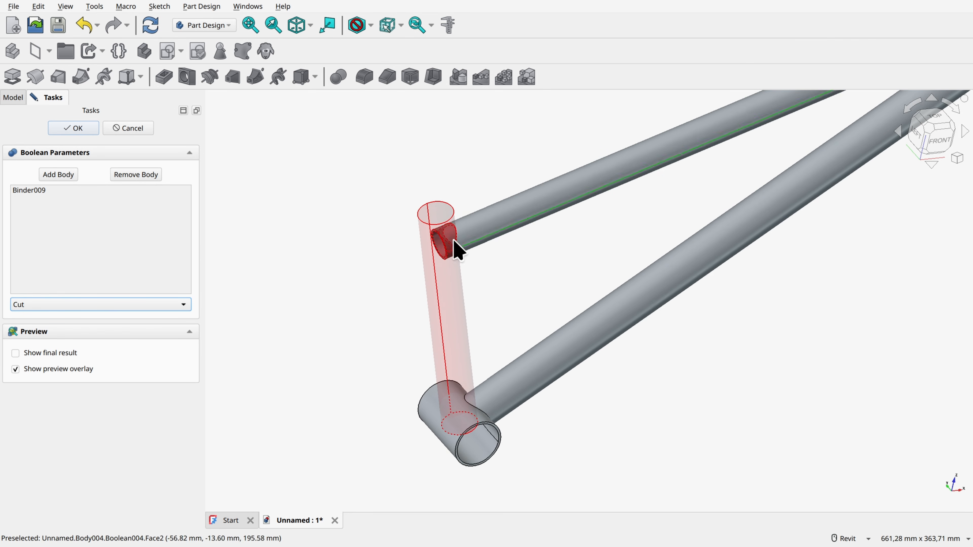
click(76, 127)
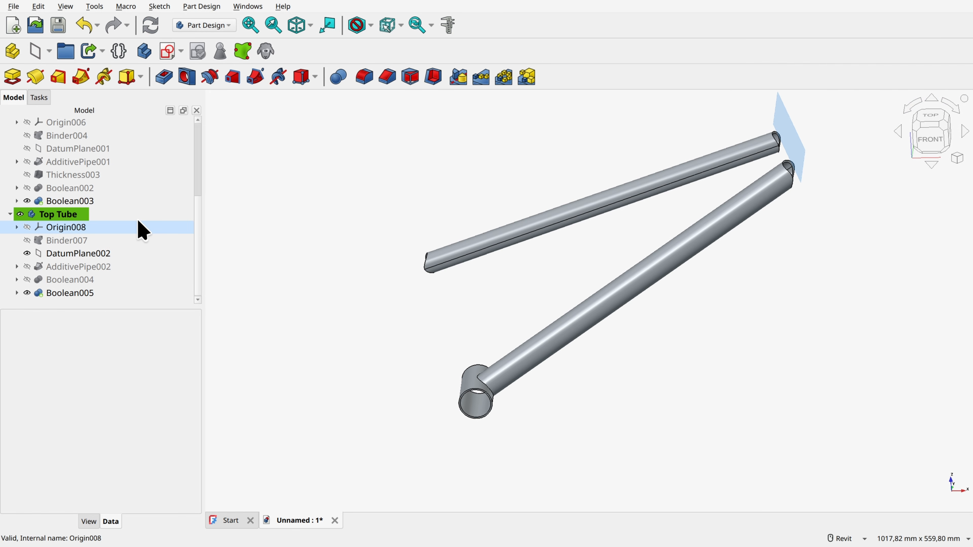
Step: Show the Head Tube and Seat Tube bodies and hide the Top Tube's datum plane
scroll(75, 239, up, 4)
click(20, 161)
click(20, 240)
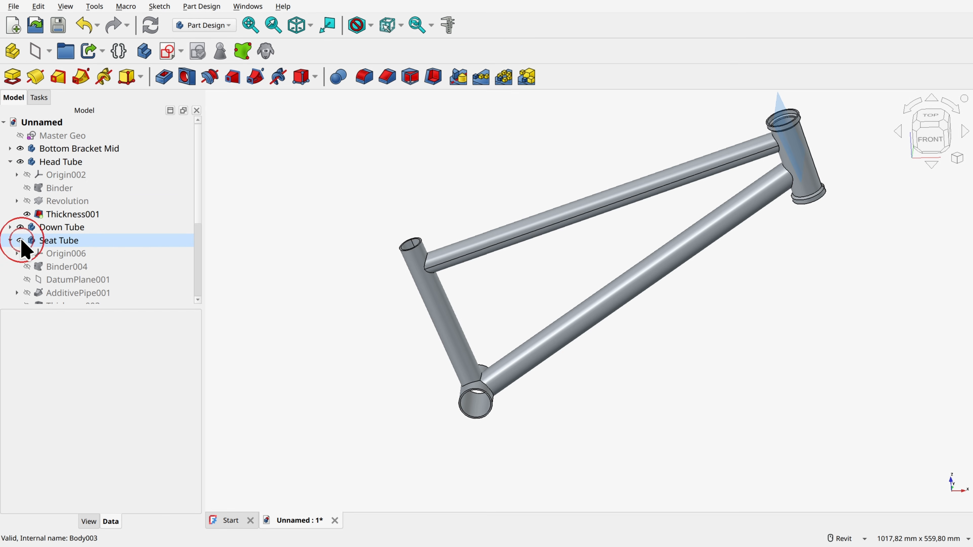
scroll(41, 280, down, 4)
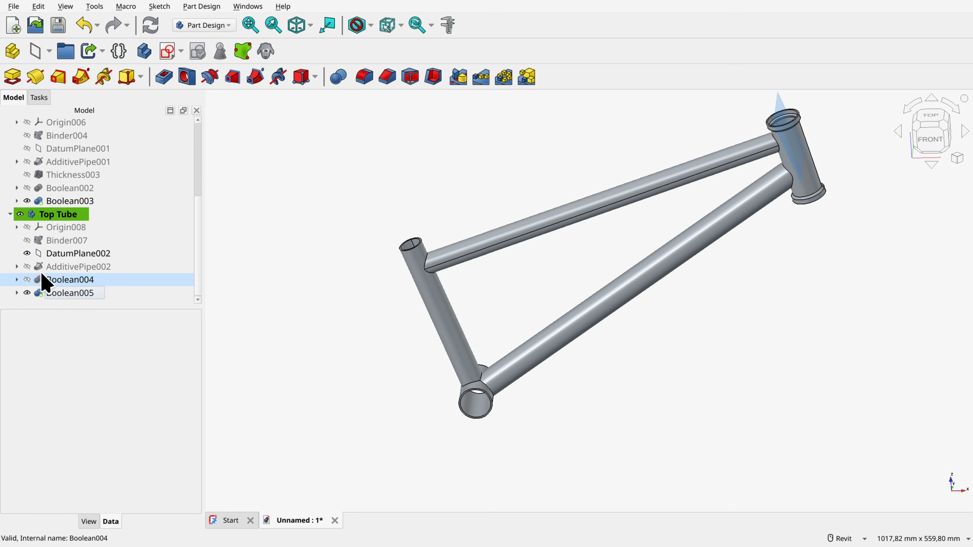
click(27, 254)
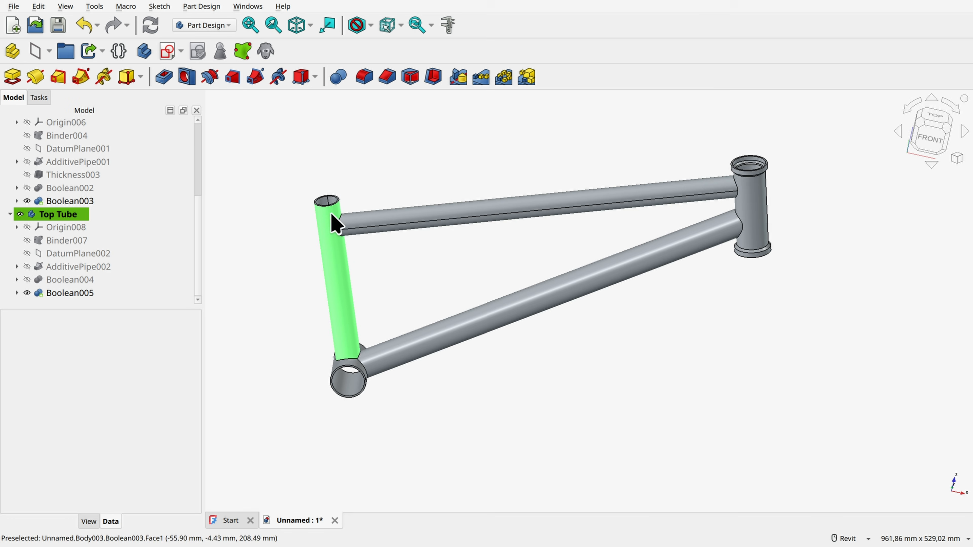
Step: Set the top tube length dimension in the Master Geo sketch to 560 mm and close the sketch
scroll(88, 169, up, 4)
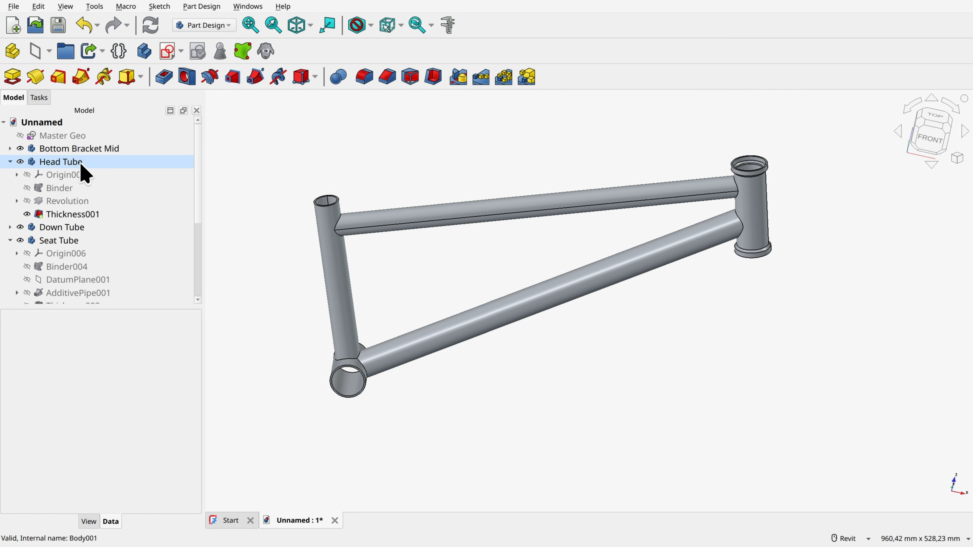
double_click(63, 139)
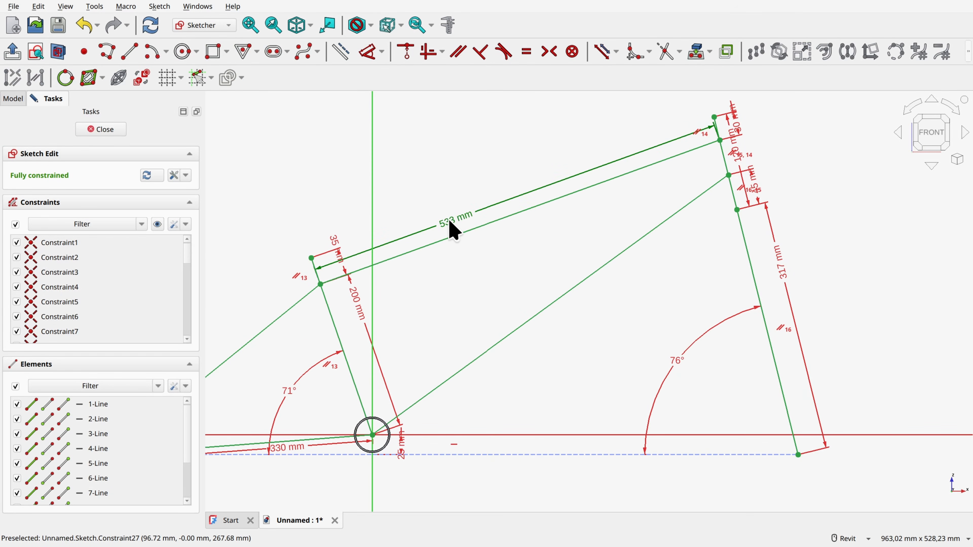
double_click(451, 222)
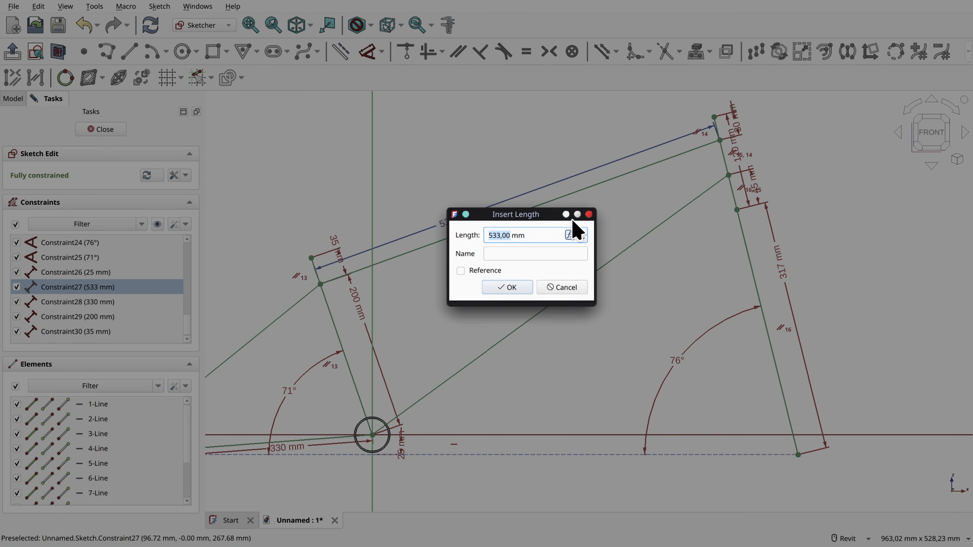
text(560)
key(Return)
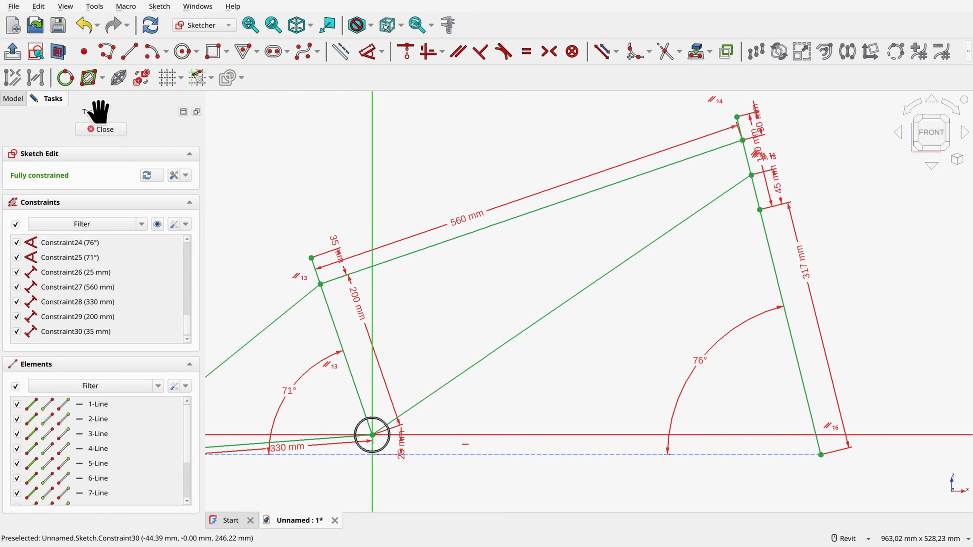
click(108, 131)
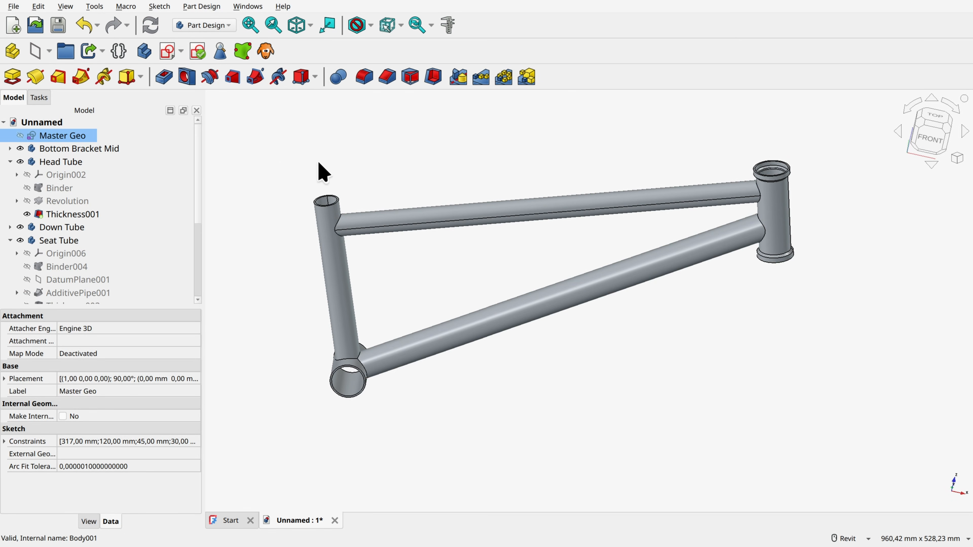
Step: Collapse the Seat Tube, Top Tube and Head Tube bodies in the model tree and clear the selection
click(10, 241)
click(9, 253)
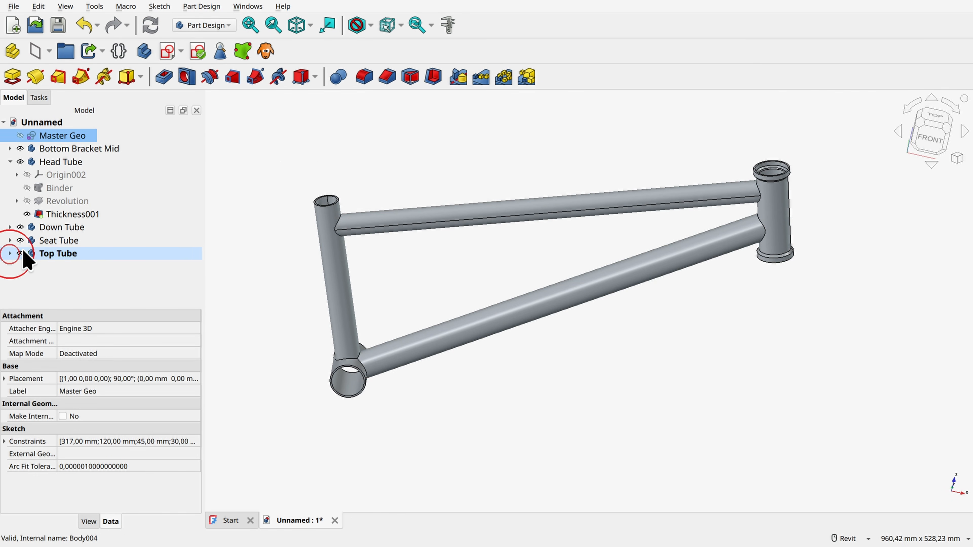
click(11, 161)
click(429, 155)
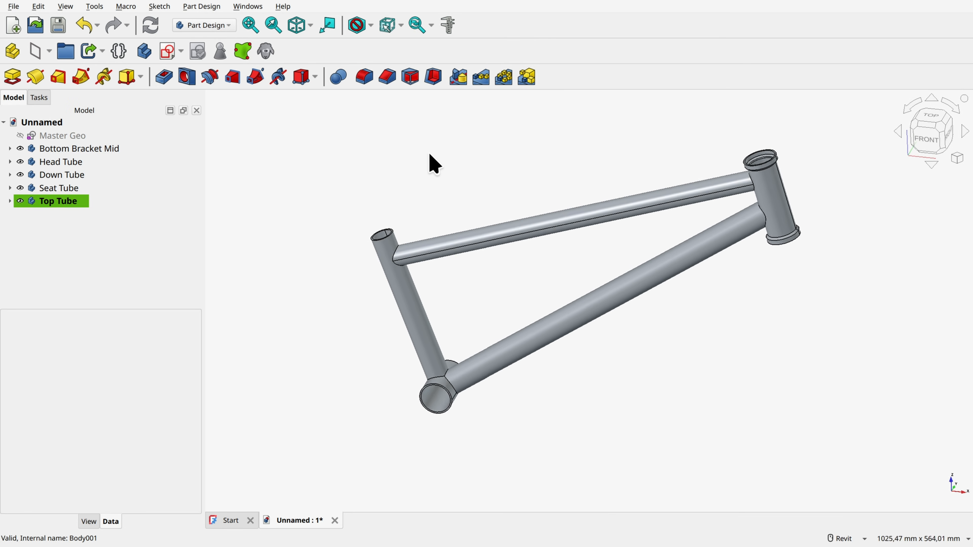
Step: Set the top tube length dimension in Master Geo to 533 mm, close the sketch and make it visible
double_click(63, 138)
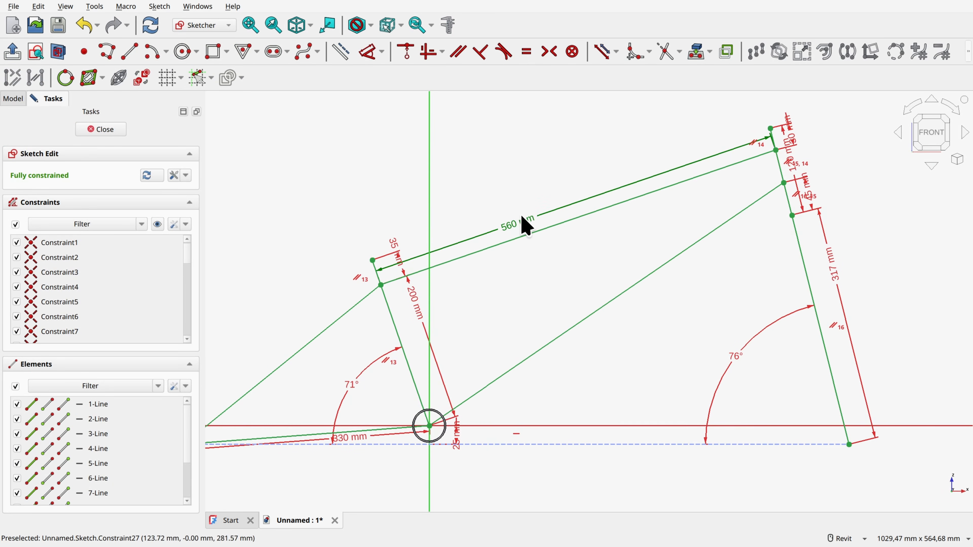
double_click(507, 223)
text(53)
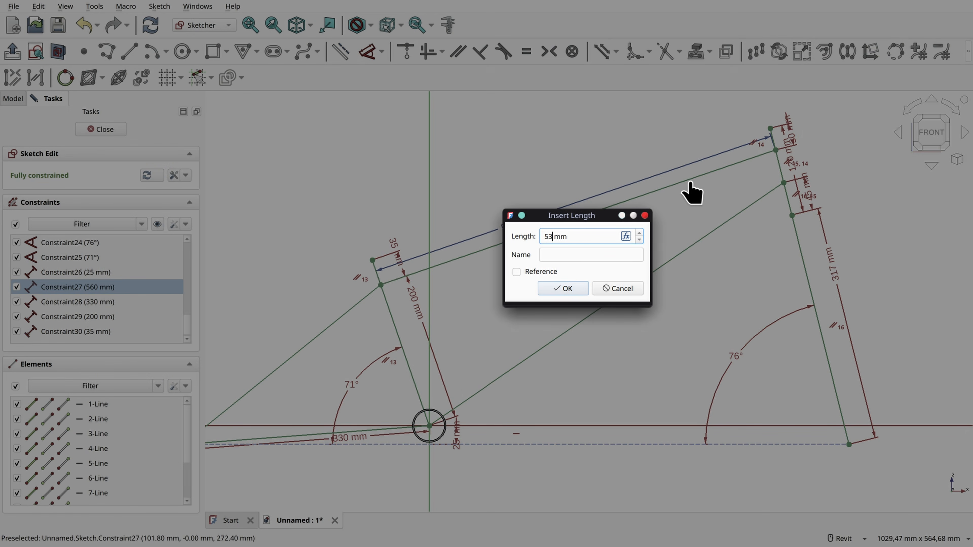
text(3)
key(Return)
click(115, 132)
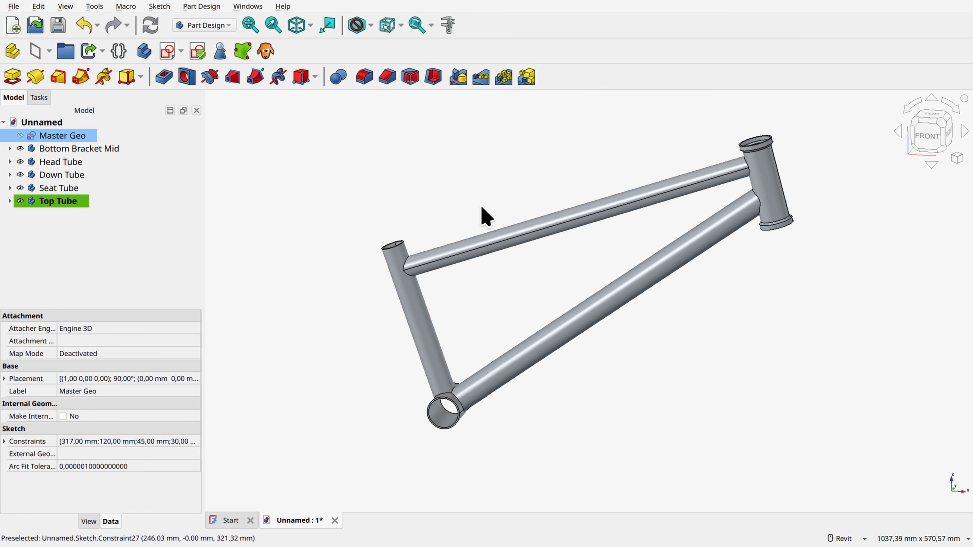
click(20, 135)
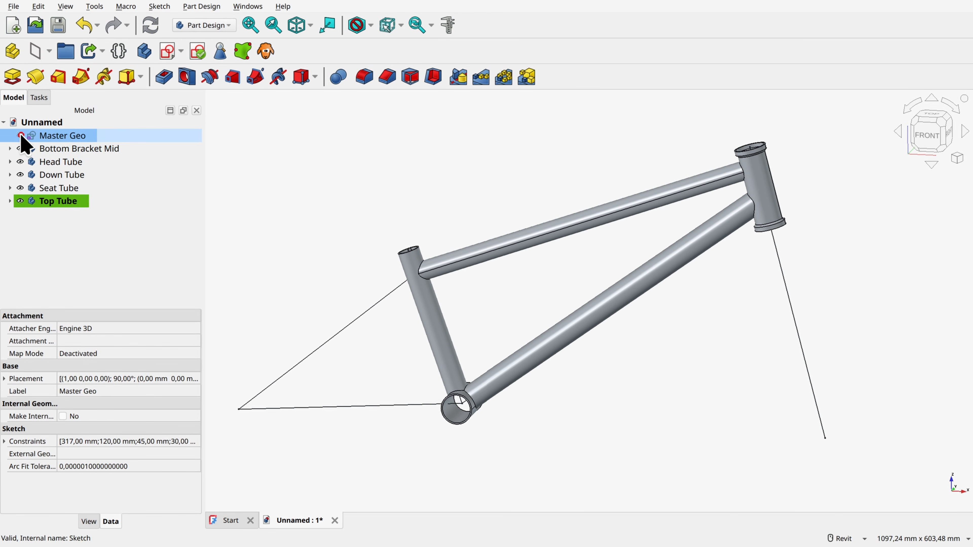
Step: Create a new body and rename it Dropouts
click(929, 138)
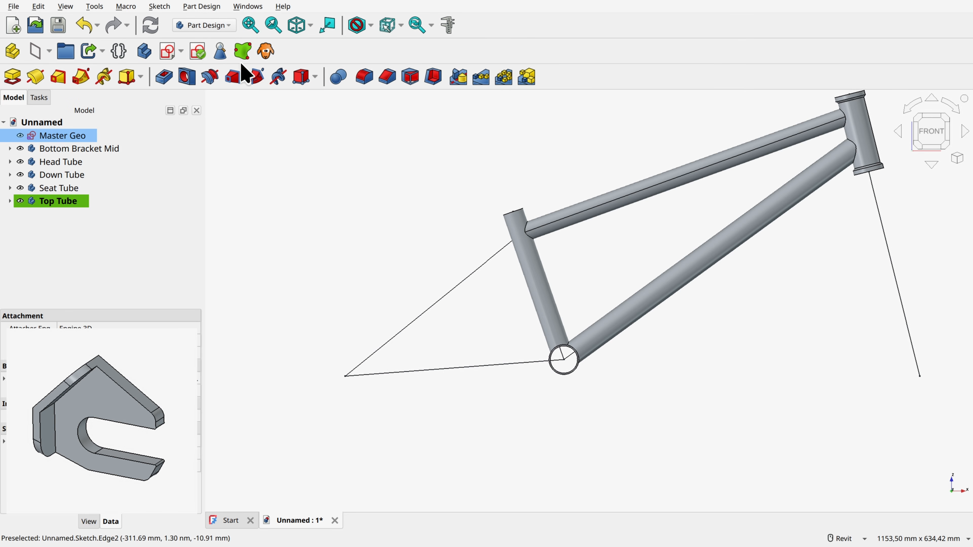
click(144, 51)
key(F2)
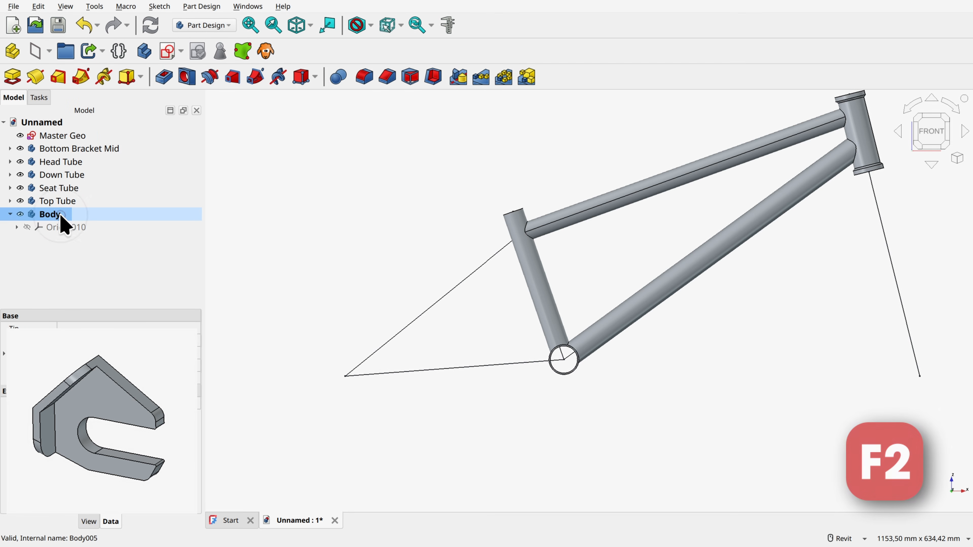
text(Dropouts)
key(Return)
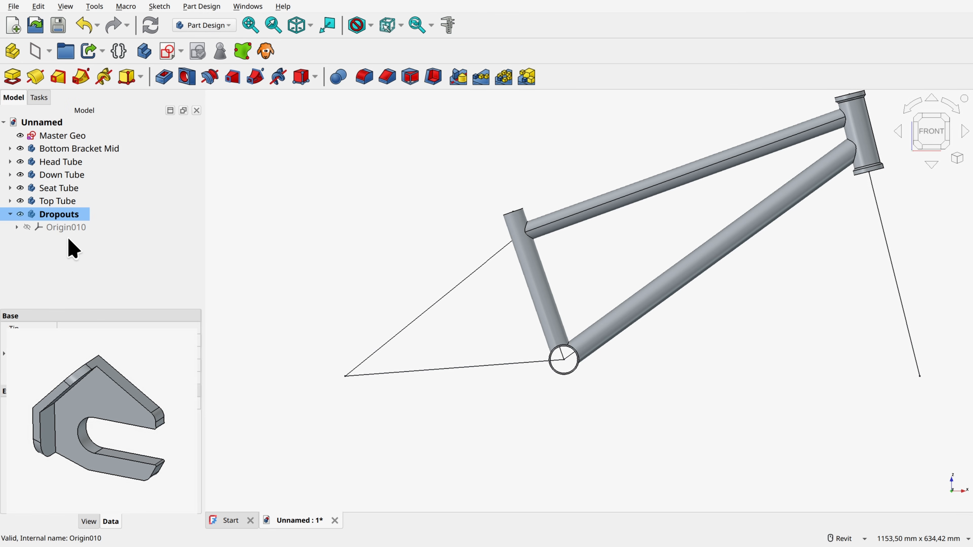
Step: Create a datum plane in the Dropouts body on its XZ plane with a 55 mm Z offset, and hide the origin
click(27, 227)
shift+middle_drag(383, 260, 597, 359)
click(570, 326)
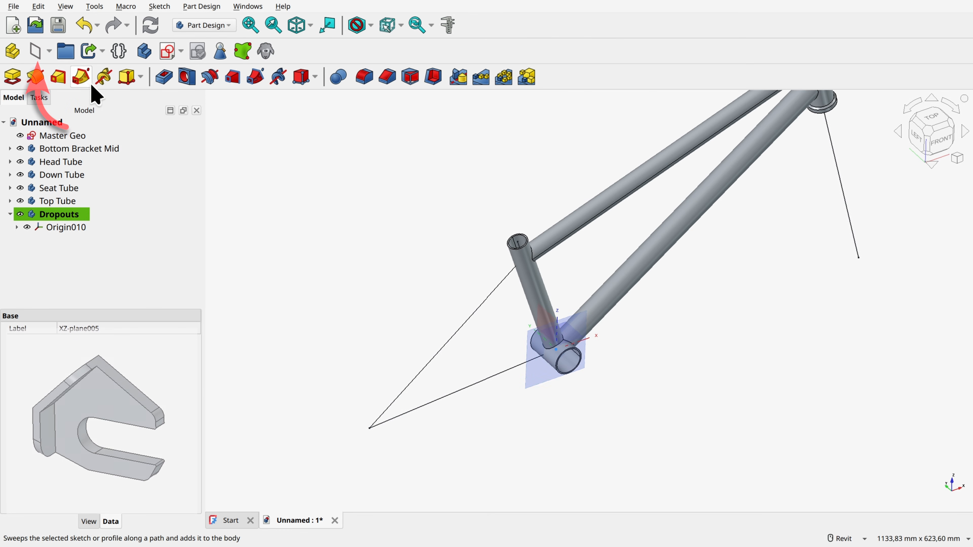
click(37, 51)
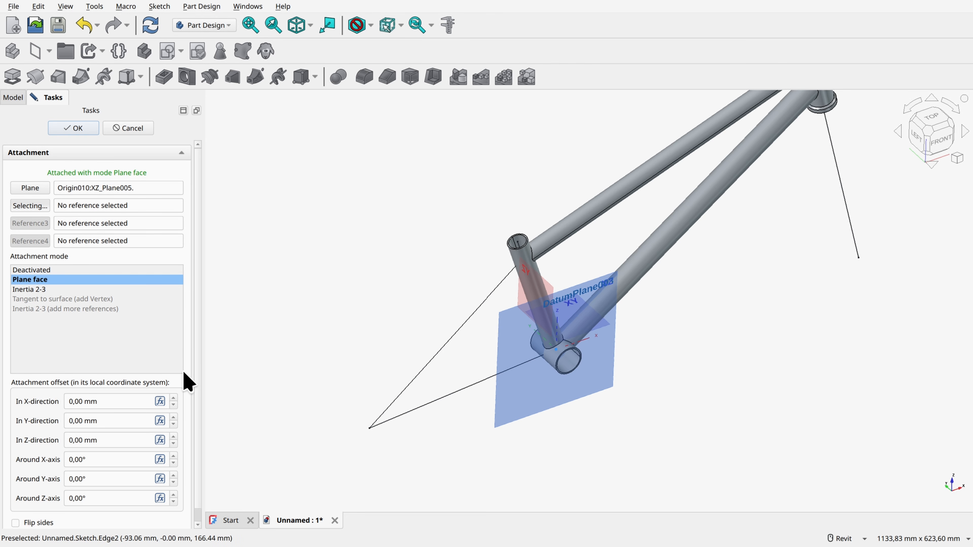
triple_click(101, 440)
text(5)
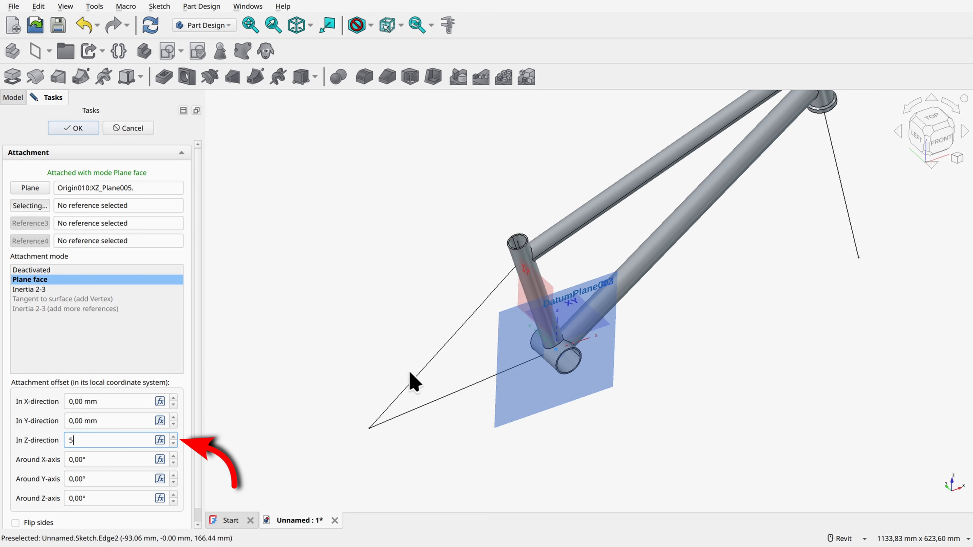
text(5)
click(160, 350)
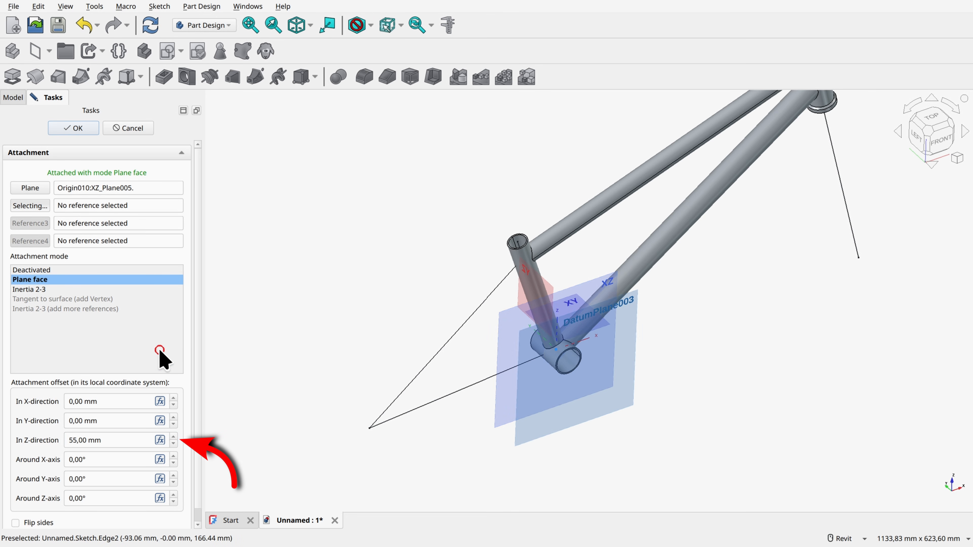
click(84, 128)
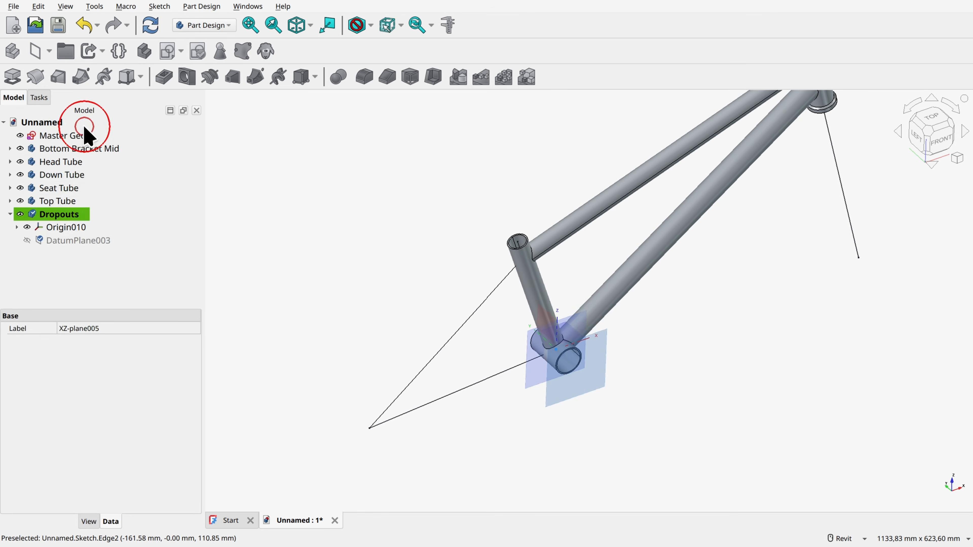
click(27, 227)
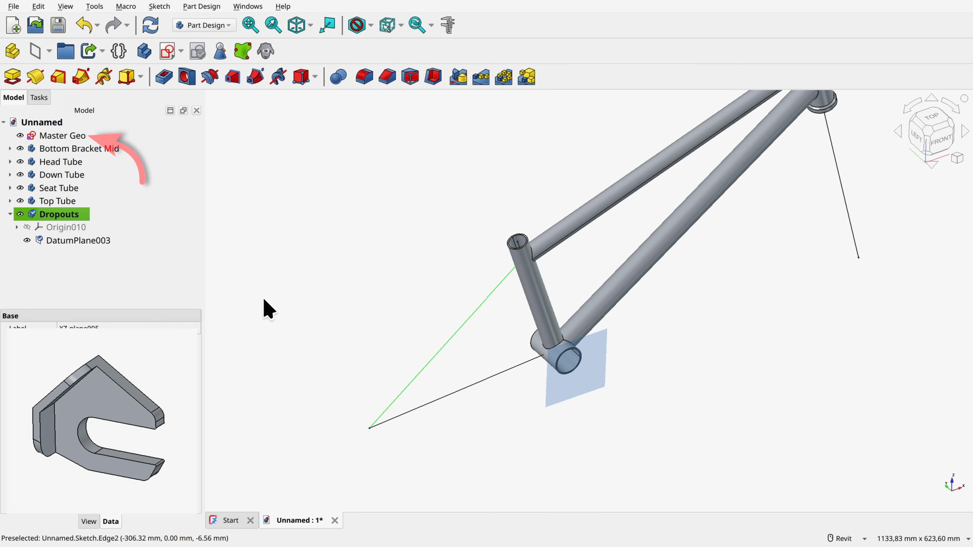
Step: Add a sub-shape binder of Master Geo to the Dropouts body and hide the original sketch
click(69, 136)
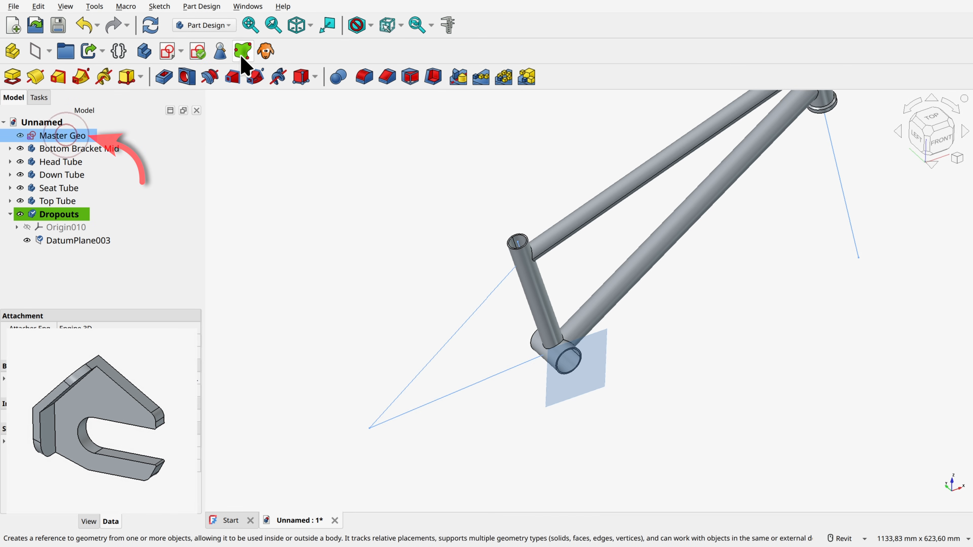
click(243, 51)
click(20, 136)
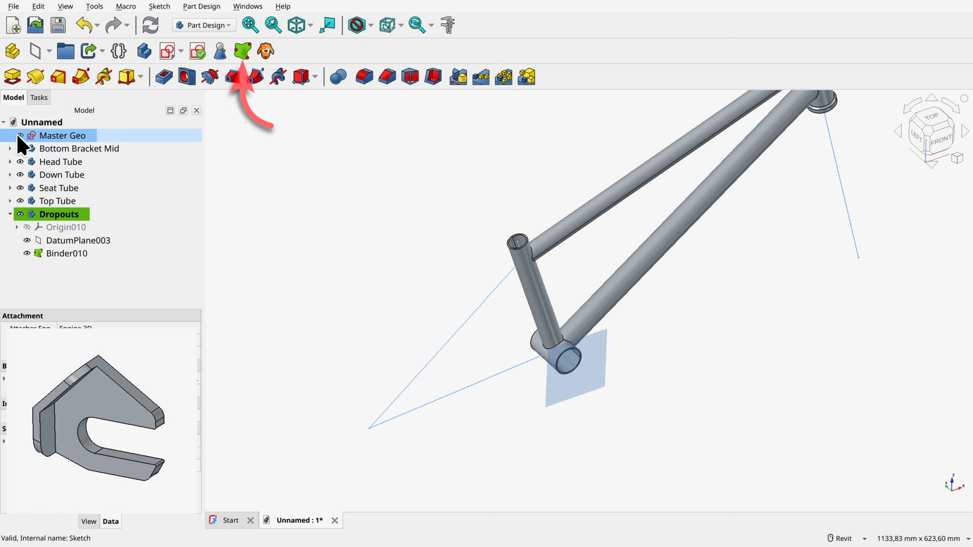
Step: Start a sketch on the offset datum plane and project the binder's chainstay line into it as external construction geometry
click(603, 371)
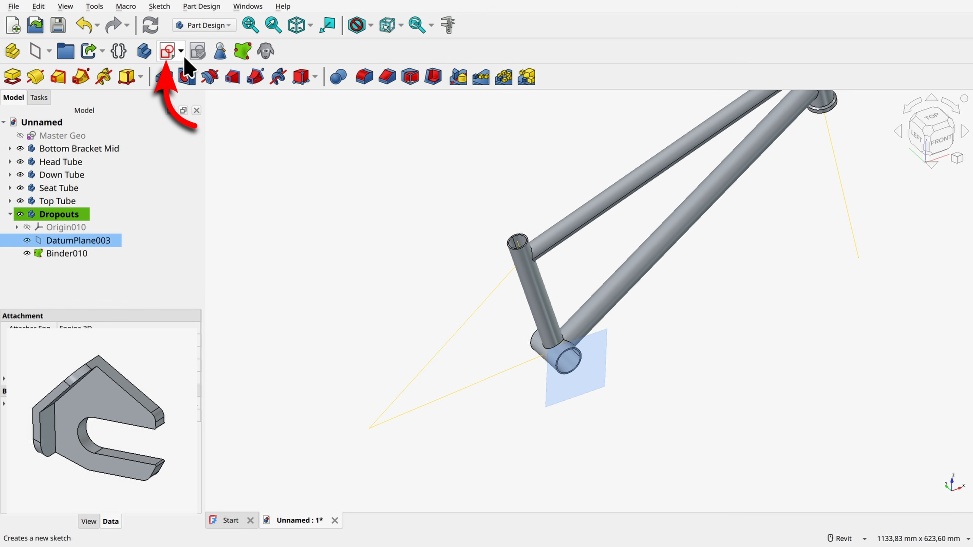
click(168, 51)
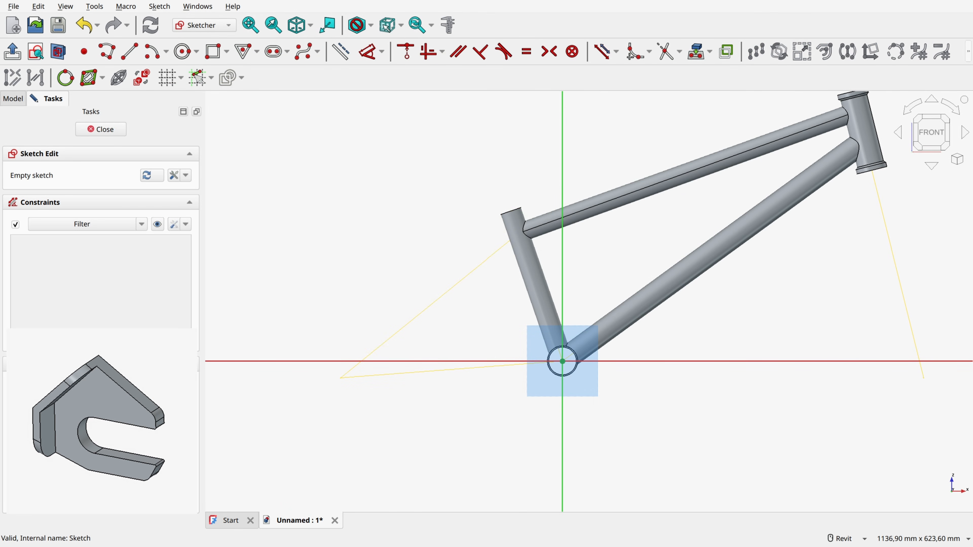
click(695, 52)
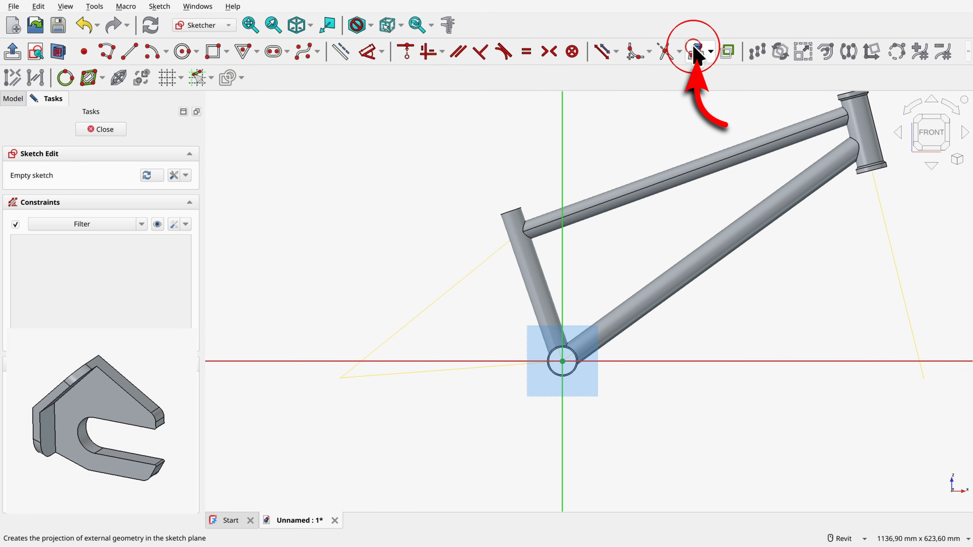
click(414, 372)
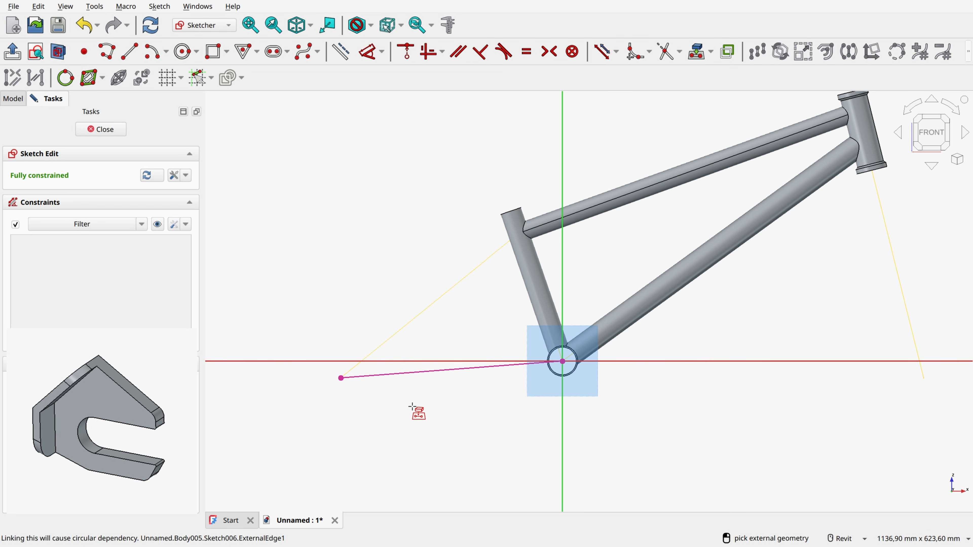
right_click(395, 402)
click(402, 373)
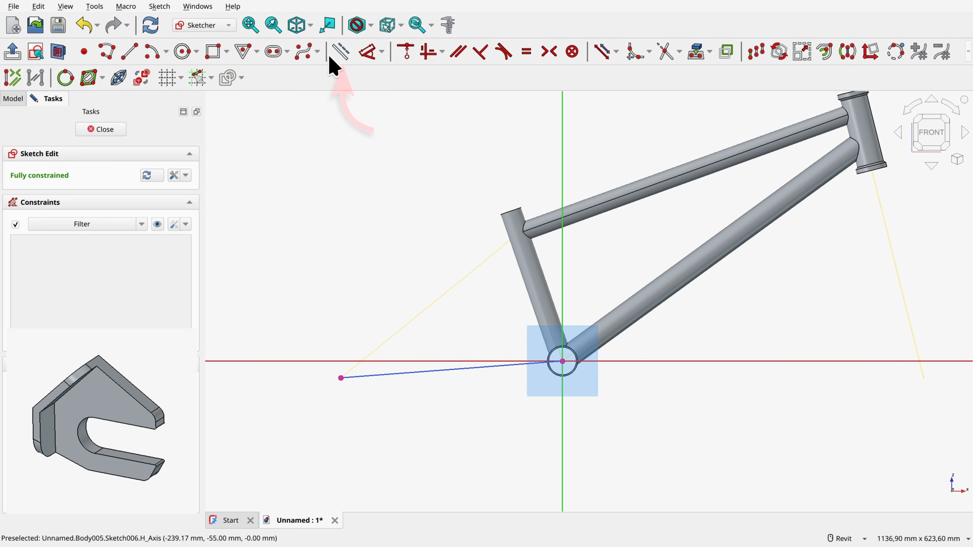
click(340, 50)
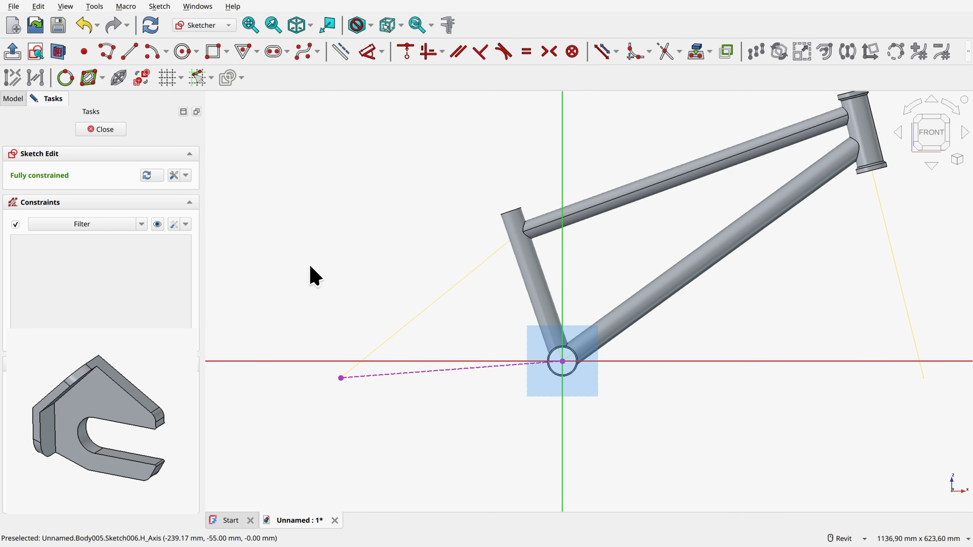
Step: Draw a line from the rear axle point to the sketch's vertical axis and a second line vertically upward from the same point
mouse_move(311, 267)
middle_down()
mouse_move(304, 239)
mouse_move(314, 222)
middle_up()
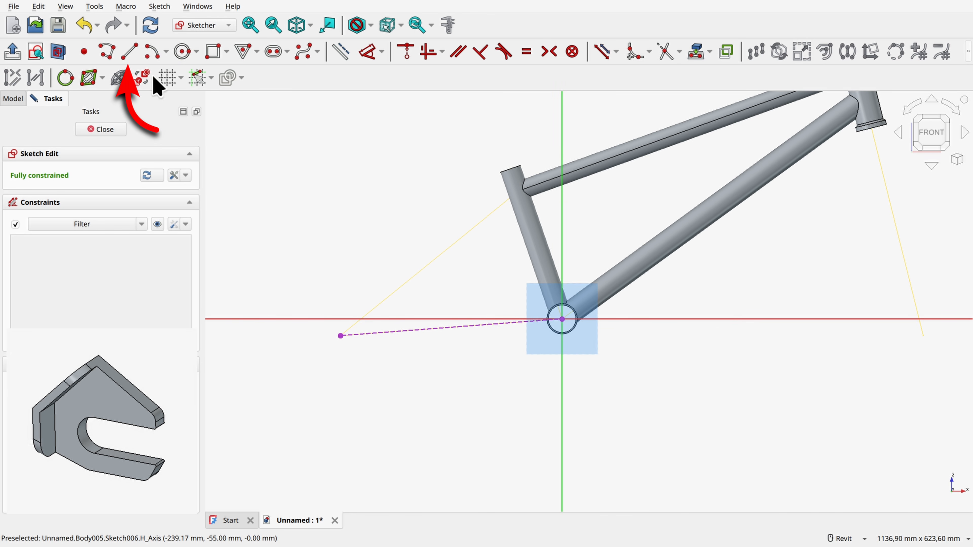
click(129, 52)
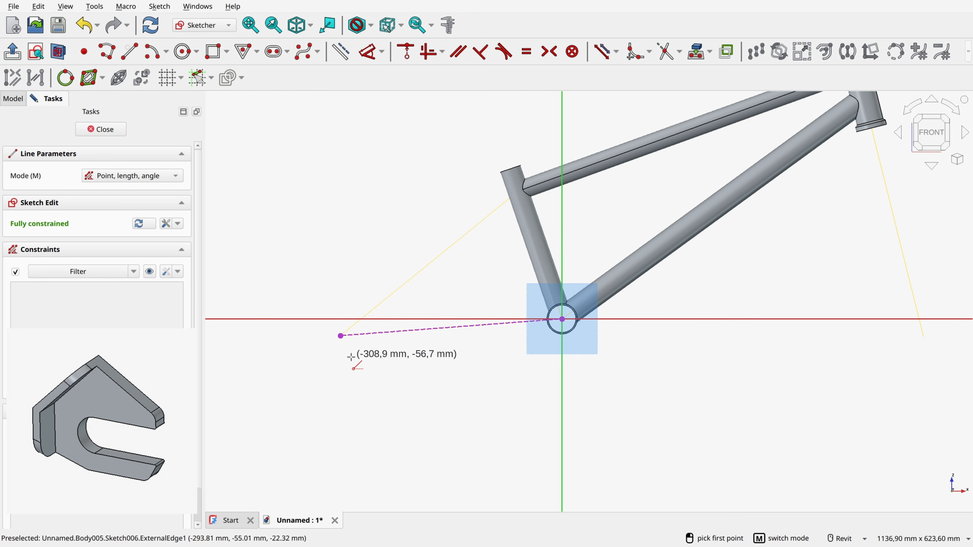
click(341, 336)
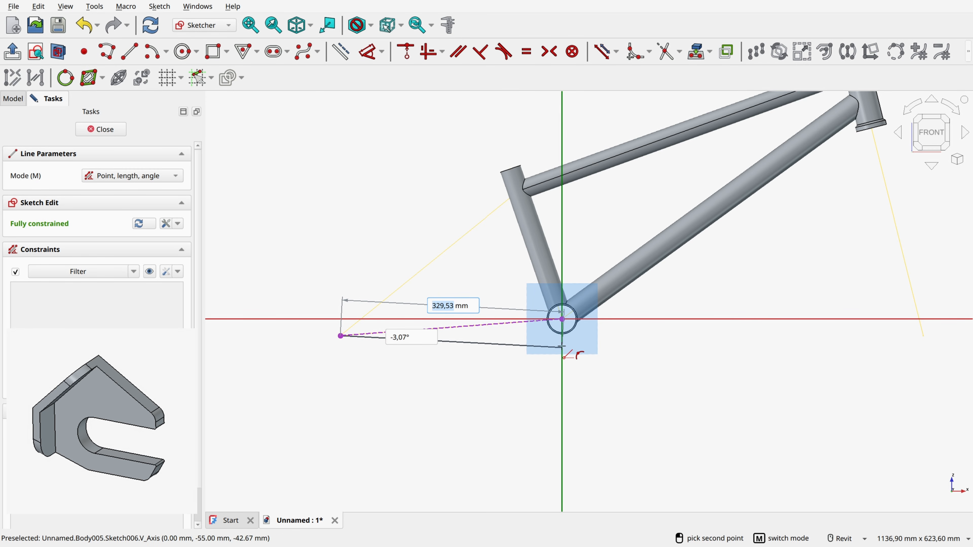
click(562, 347)
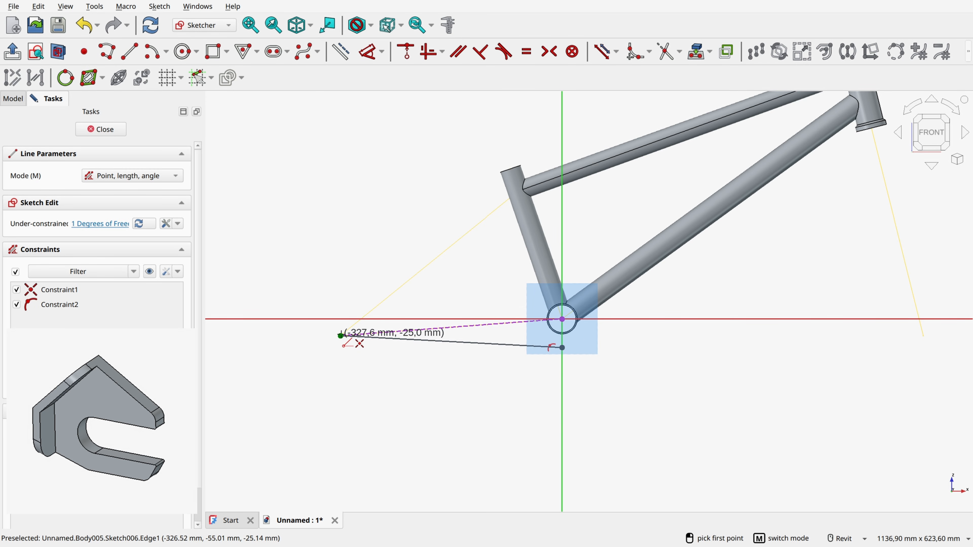
click(340, 335)
click(341, 136)
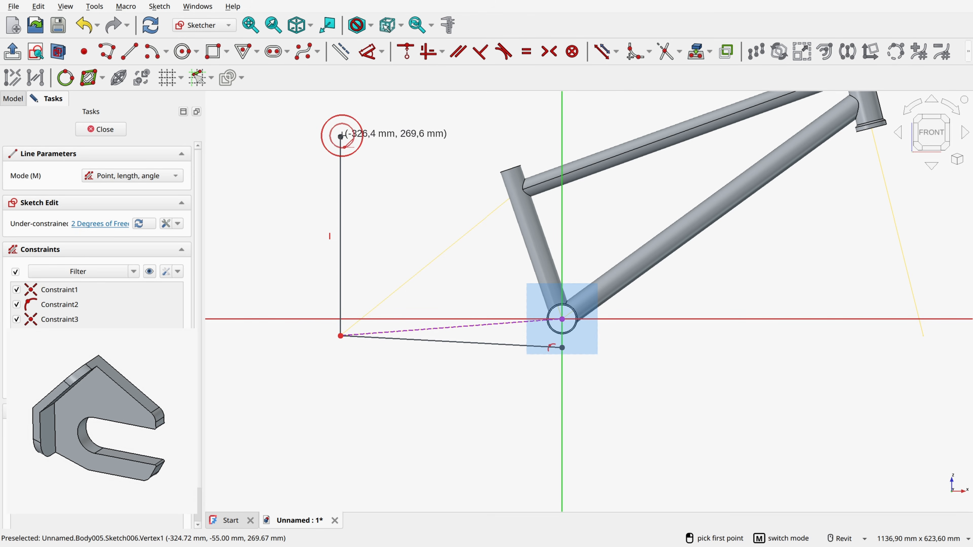
right_click(380, 180)
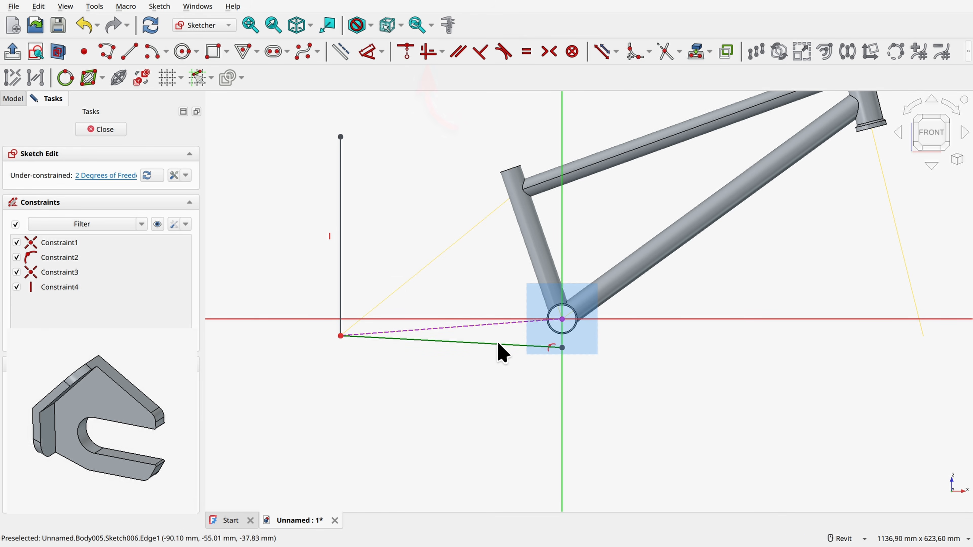
Step: Constrain the lower line horizontal and convert both drawn lines to construction geometry
click(483, 344)
click(428, 51)
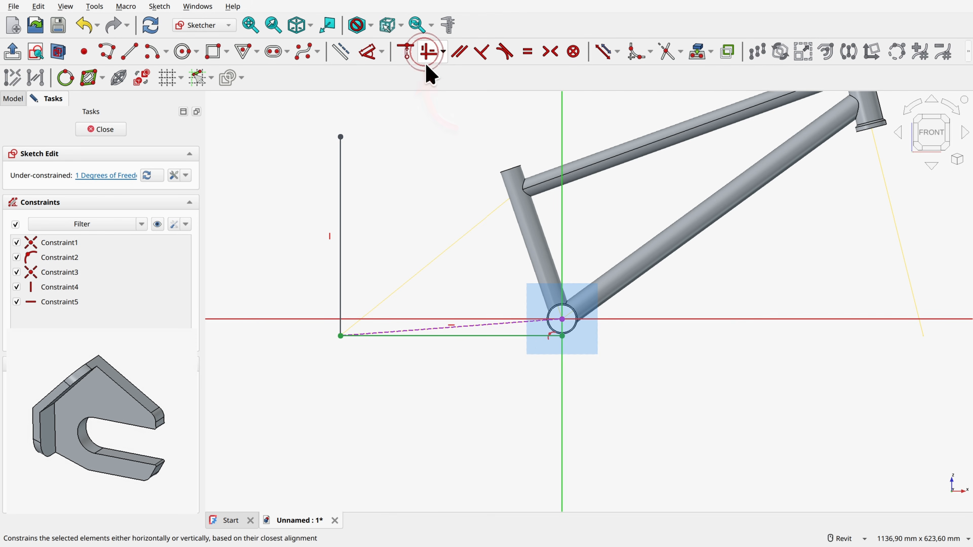
click(376, 257)
click(339, 286)
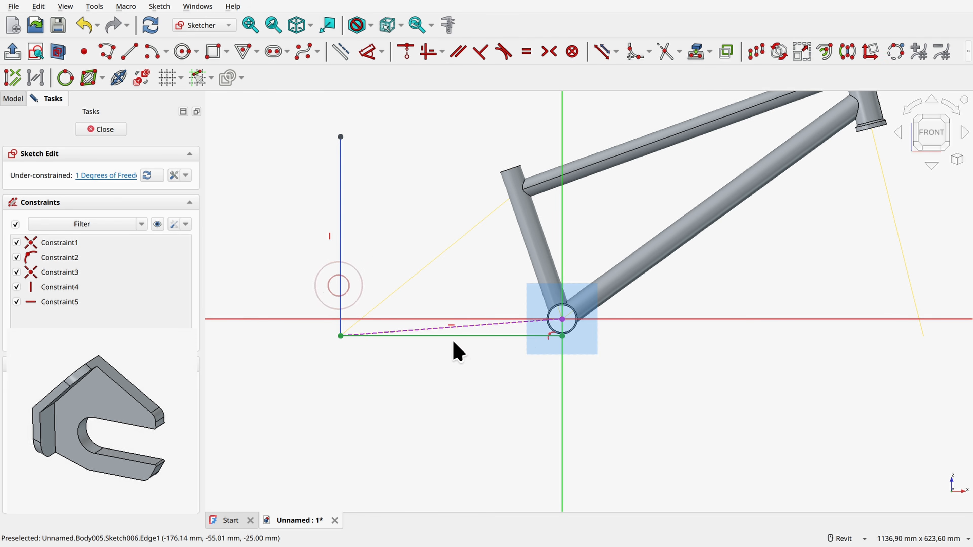
click(461, 336)
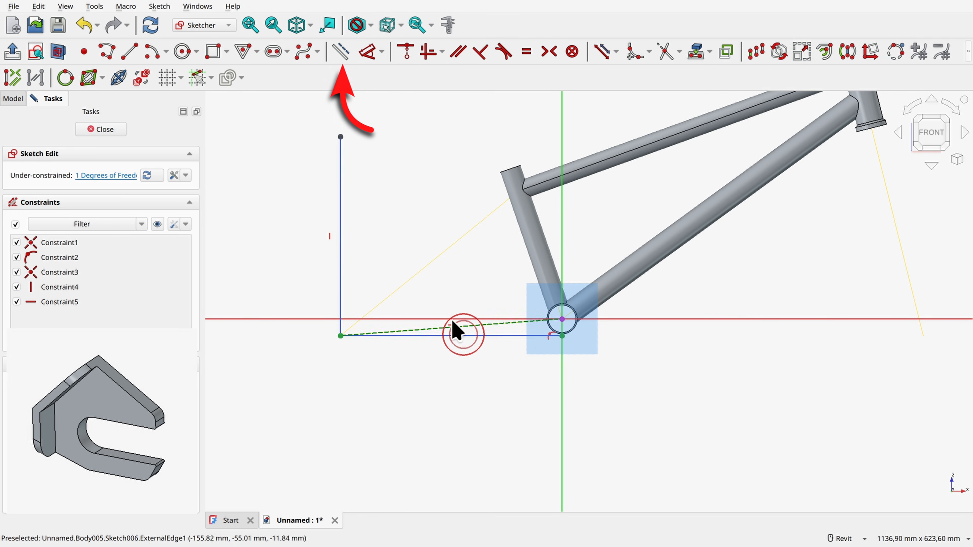
click(340, 51)
Step: Apply a Block constraint to the vertical construction line
scroll(420, 345, up, 2)
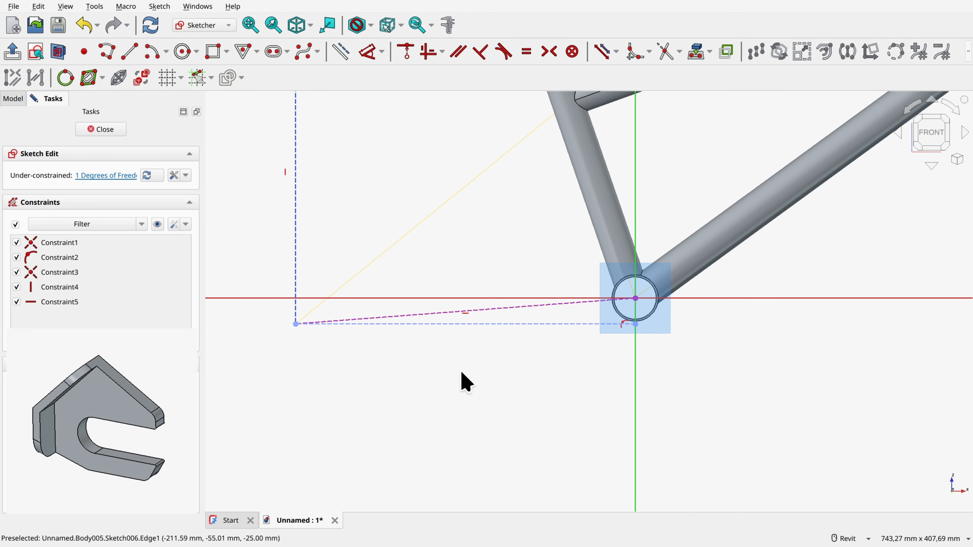
middle_drag(333, 352, 458, 427)
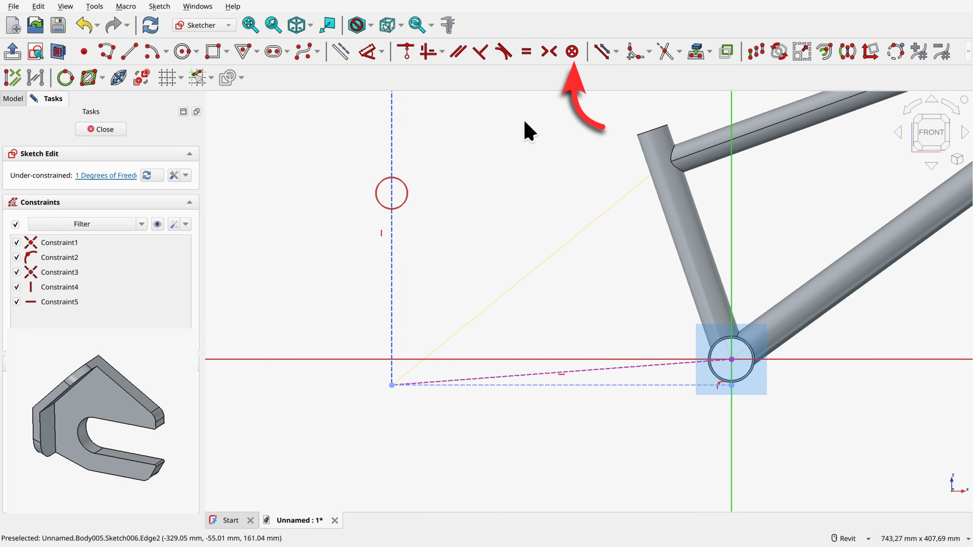
click(573, 51)
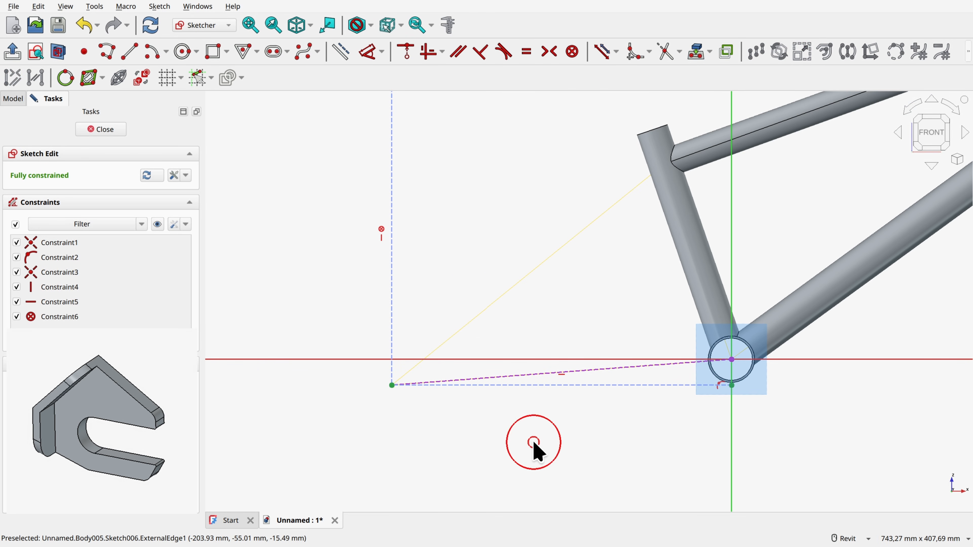
Step: Draw an arc centred on the rear axle point with a 7 mm radius, a 90° start angle and a -180° sweep
scroll(419, 417, up, 5)
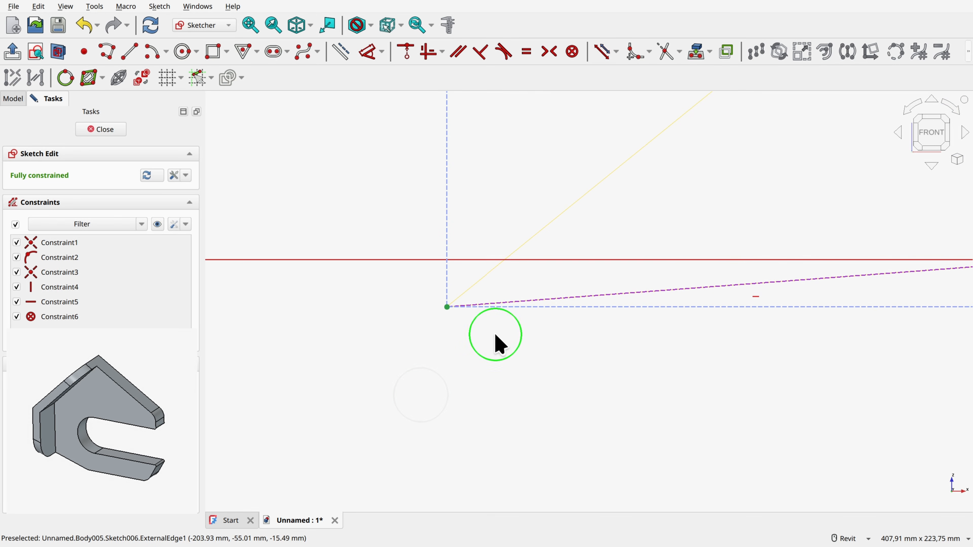
middle_drag(463, 356, 487, 376)
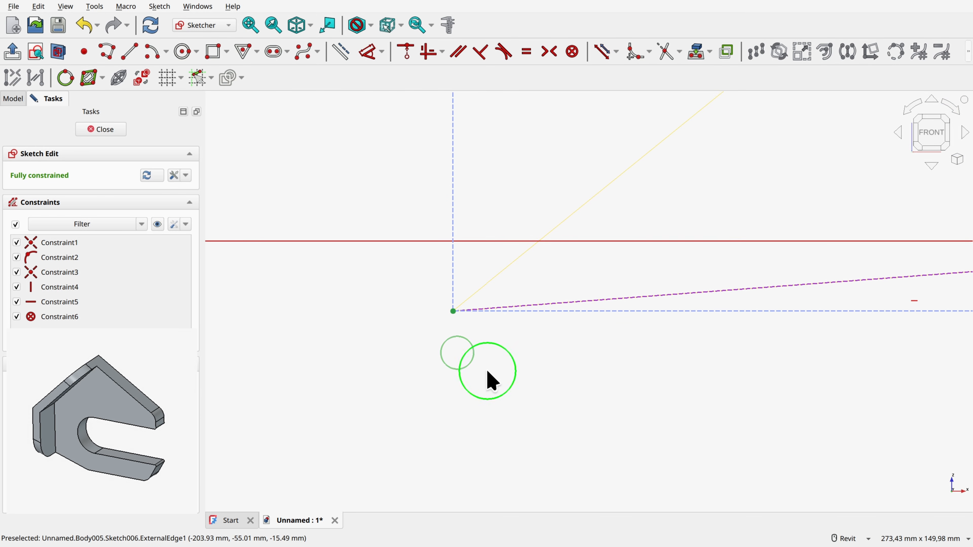
scroll(387, 357, up, 3)
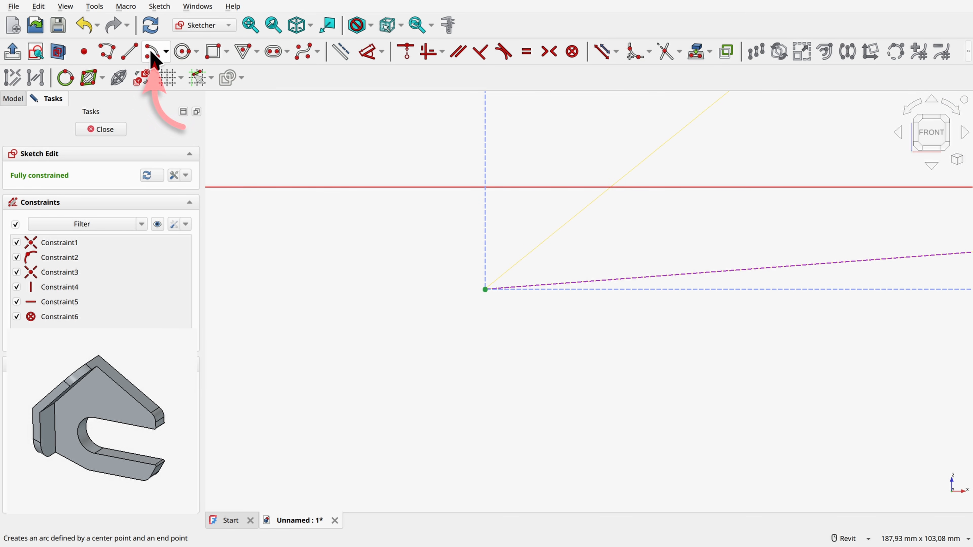
click(157, 58)
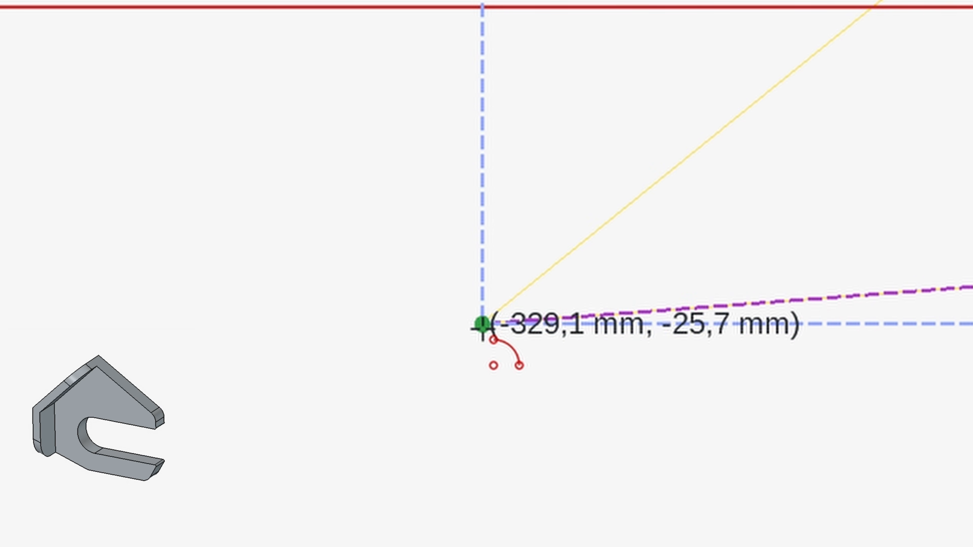
click(484, 311)
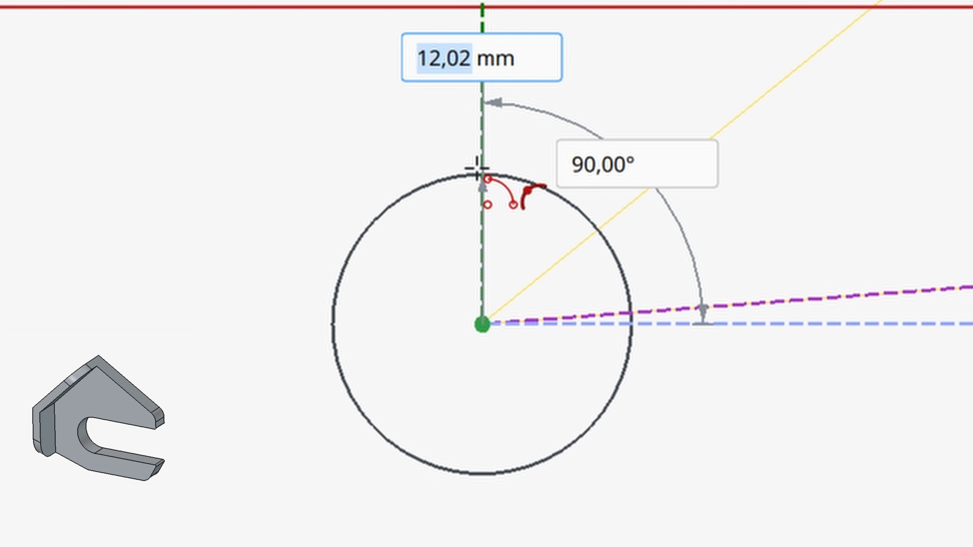
text(7)
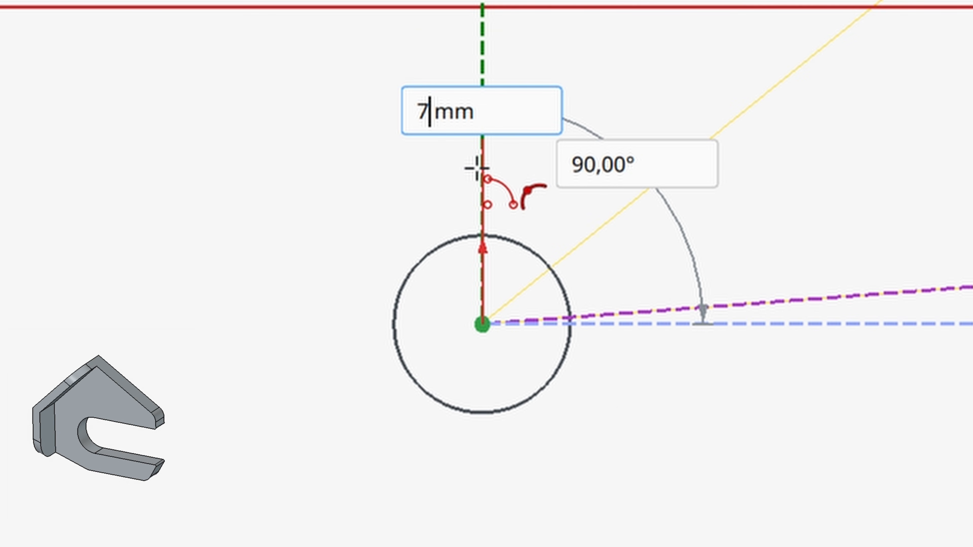
key(Tab)
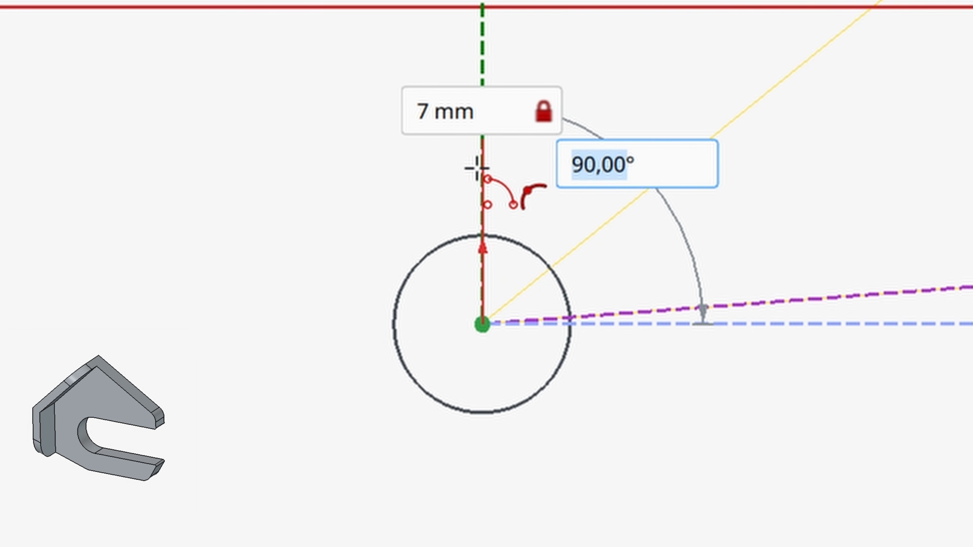
key(Tab)
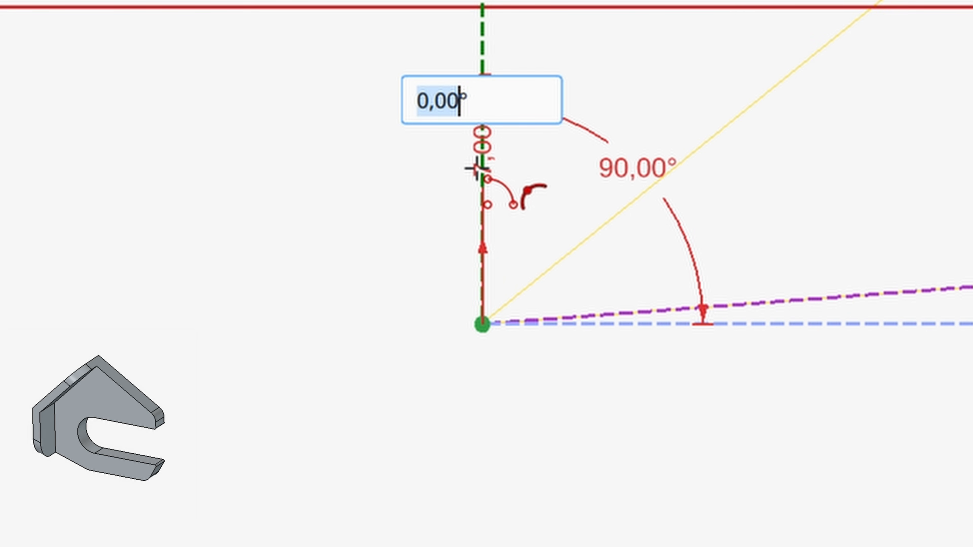
text(180)
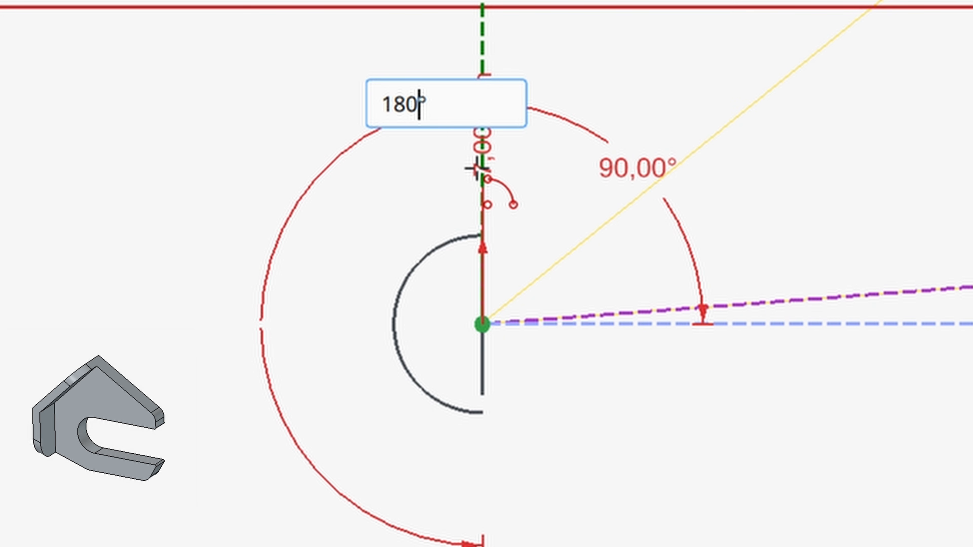
text(-)
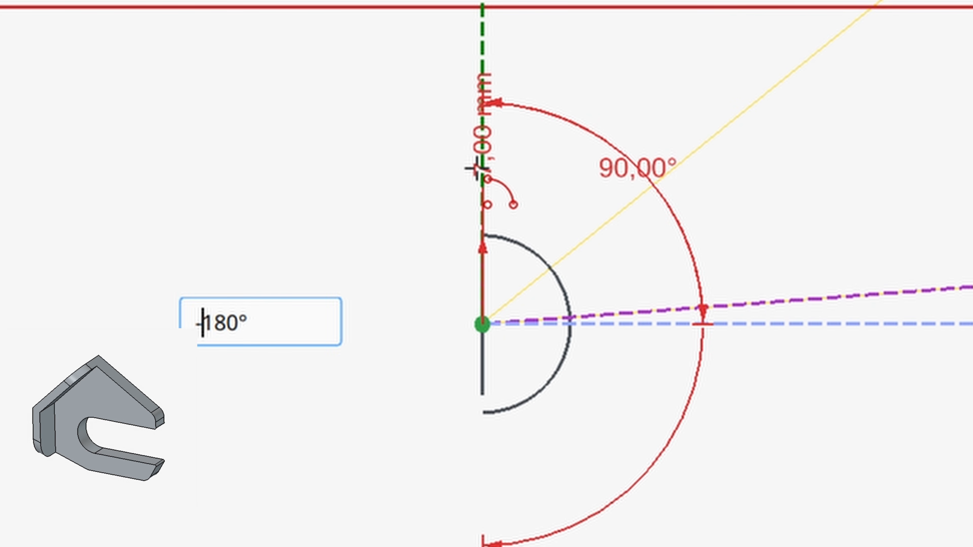
key(Return)
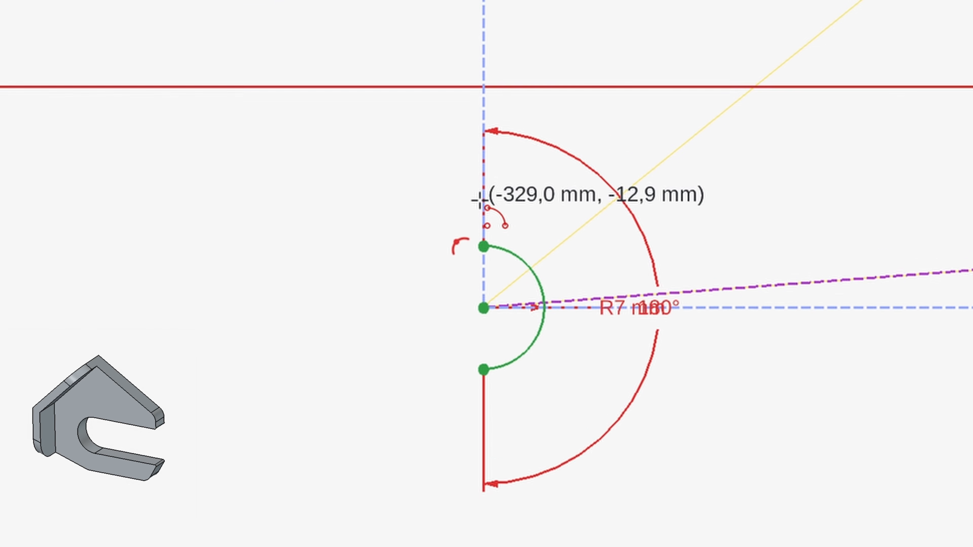
right_click(275, 148)
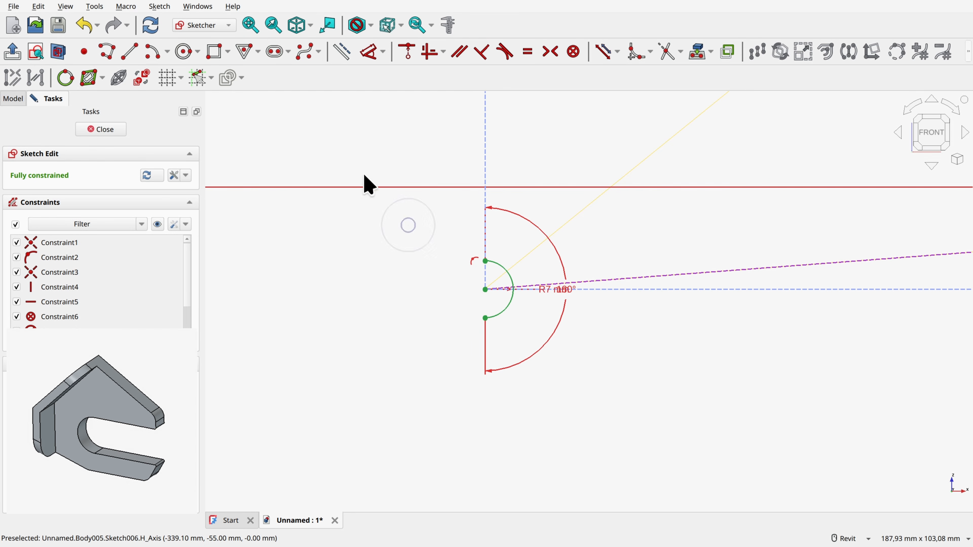
Step: Draw a nine-segment polyline from the arc's upper end around to its lower end, outlining the dropout with a rear-facing slot
click(107, 51)
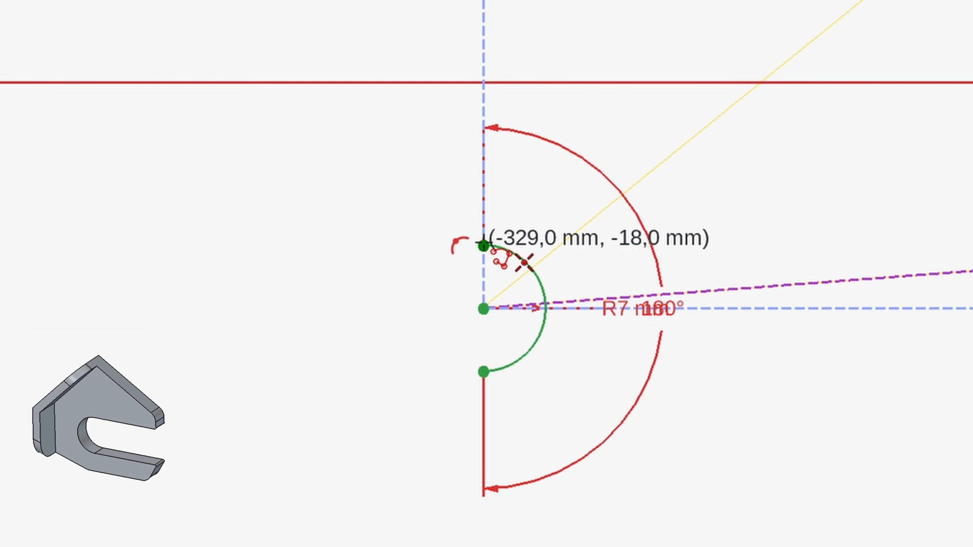
click(484, 246)
click(281, 245)
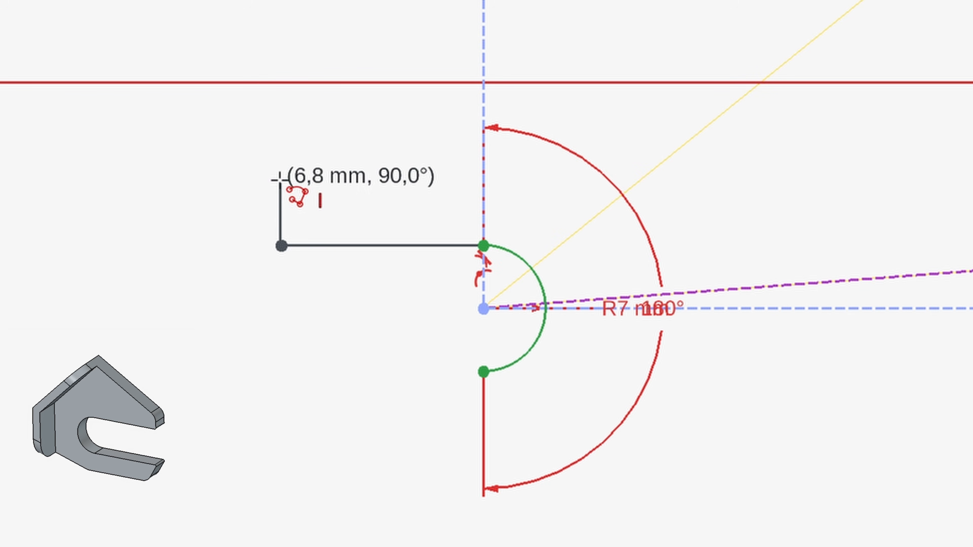
click(282, 186)
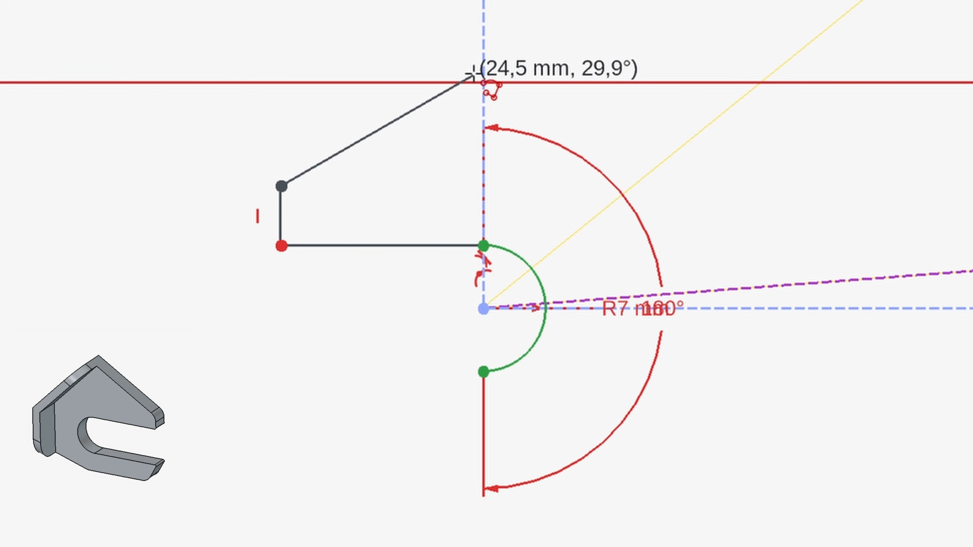
click(506, 47)
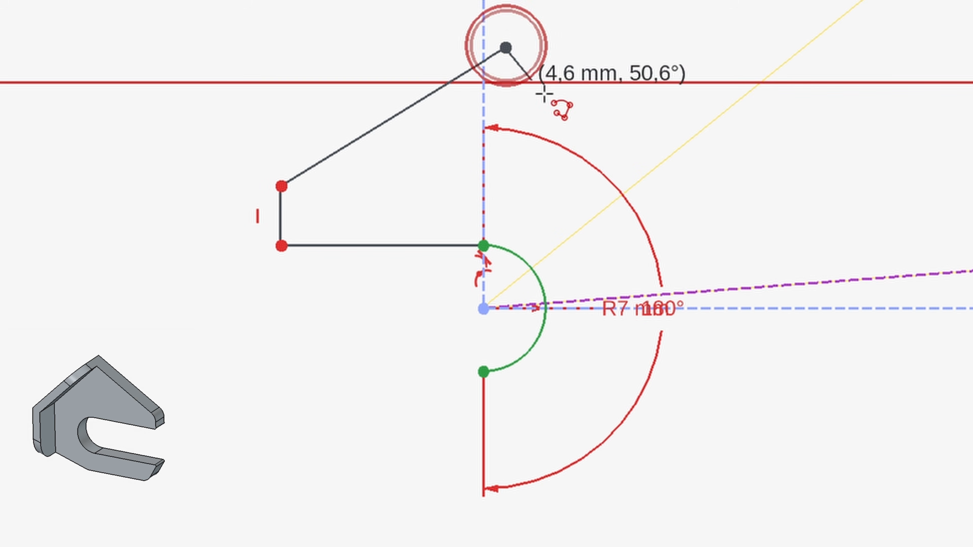
click(695, 206)
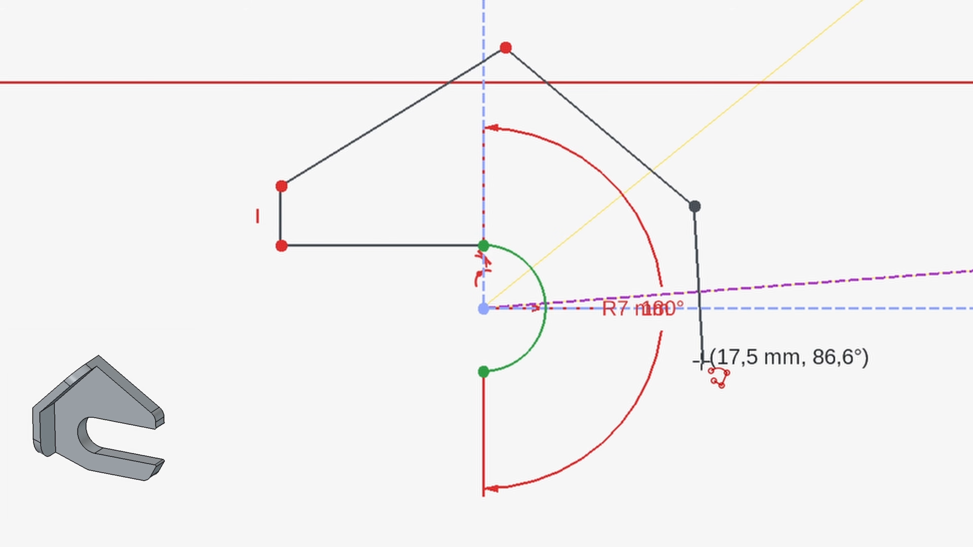
click(695, 372)
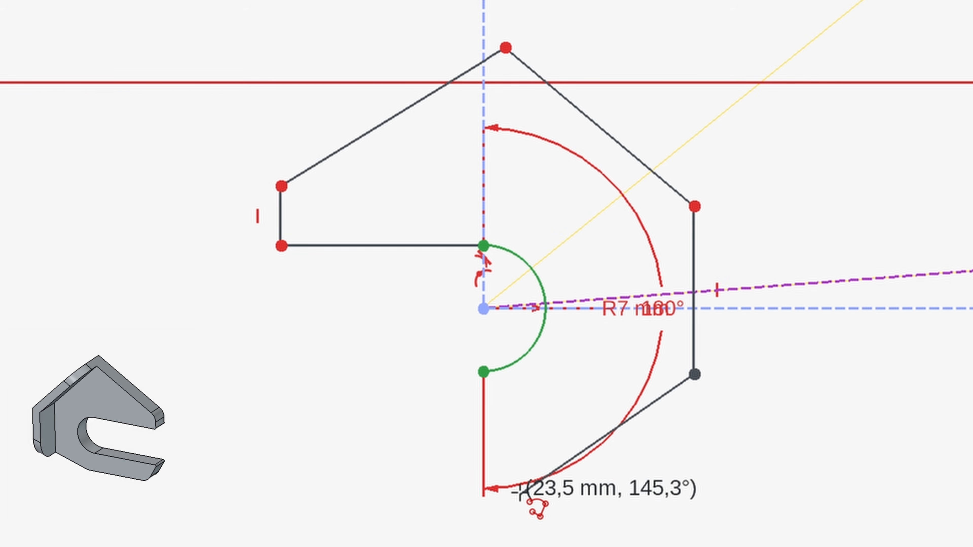
click(509, 461)
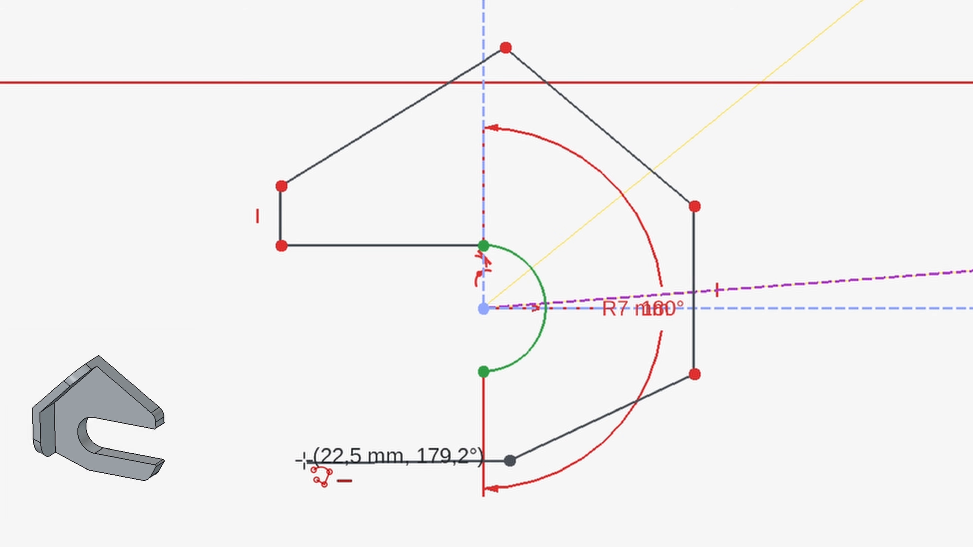
click(294, 461)
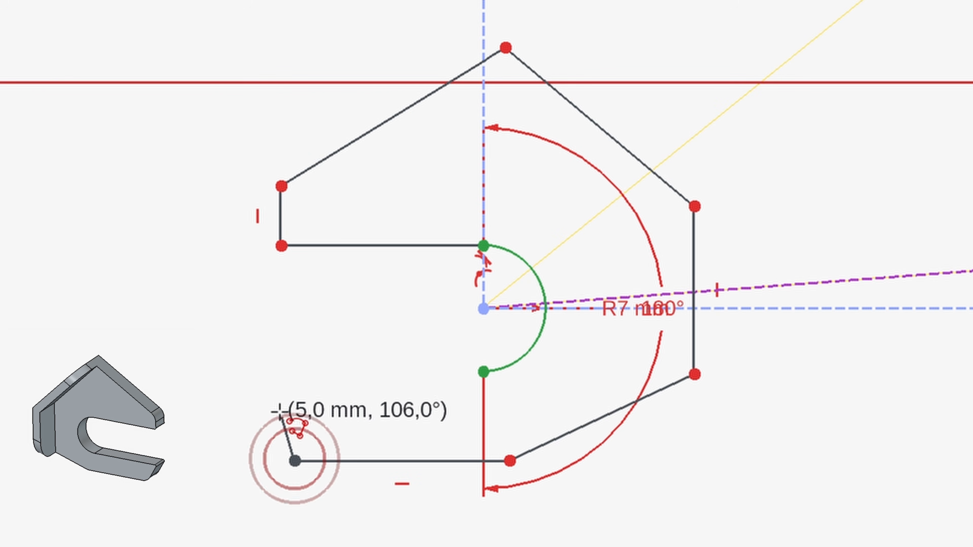
click(271, 387)
click(483, 371)
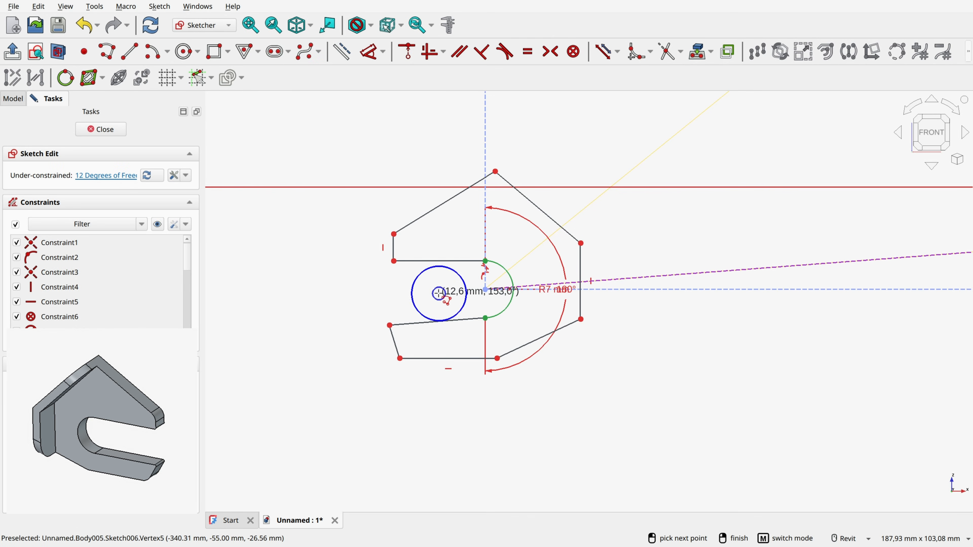
Step: Constrain the slot's lower edge horizontal and move the rear end of its upper edge slightly rearward, above the lower edge's end
right_click(446, 319)
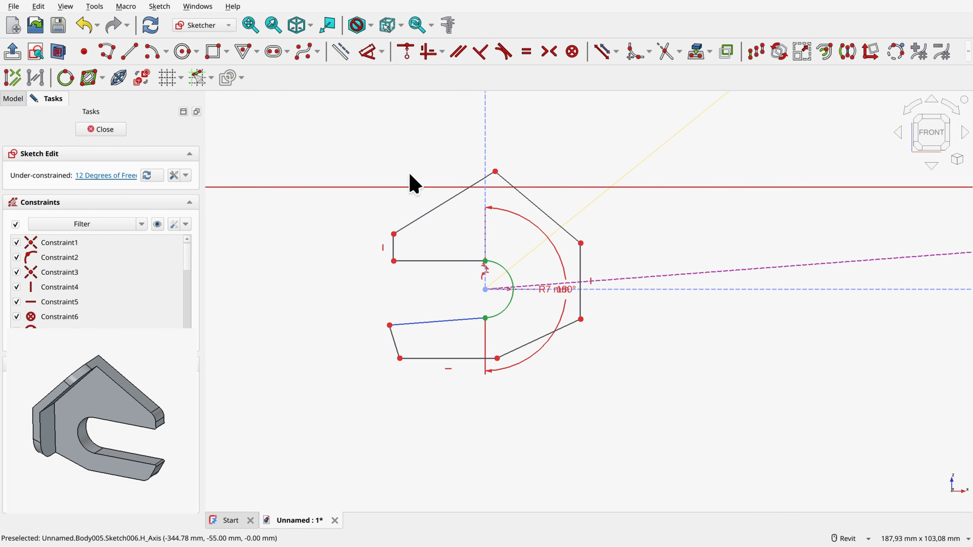
click(429, 52)
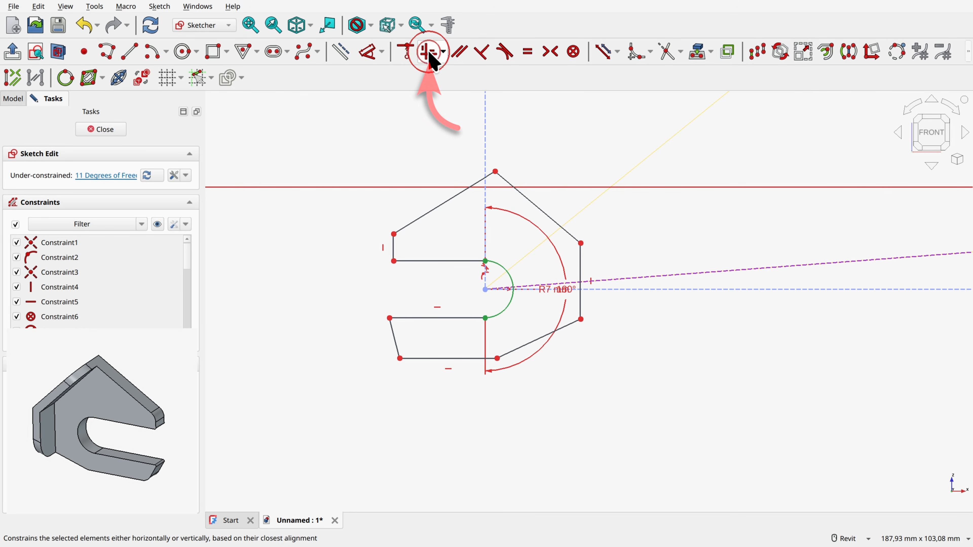
drag(393, 262, 389, 262)
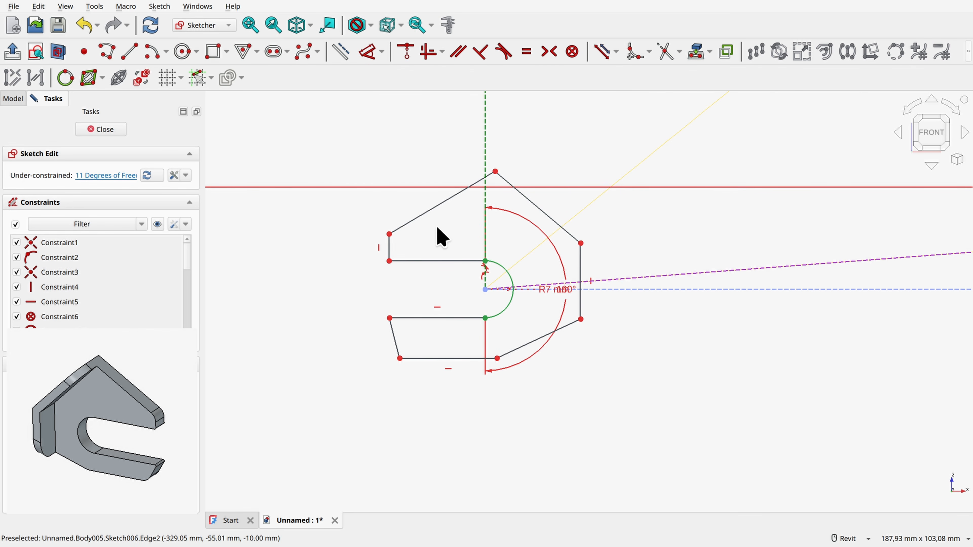
Step: Dimension the vertical distance from the upper tip's top corner to the rear axle point as 12 mm
click(369, 52)
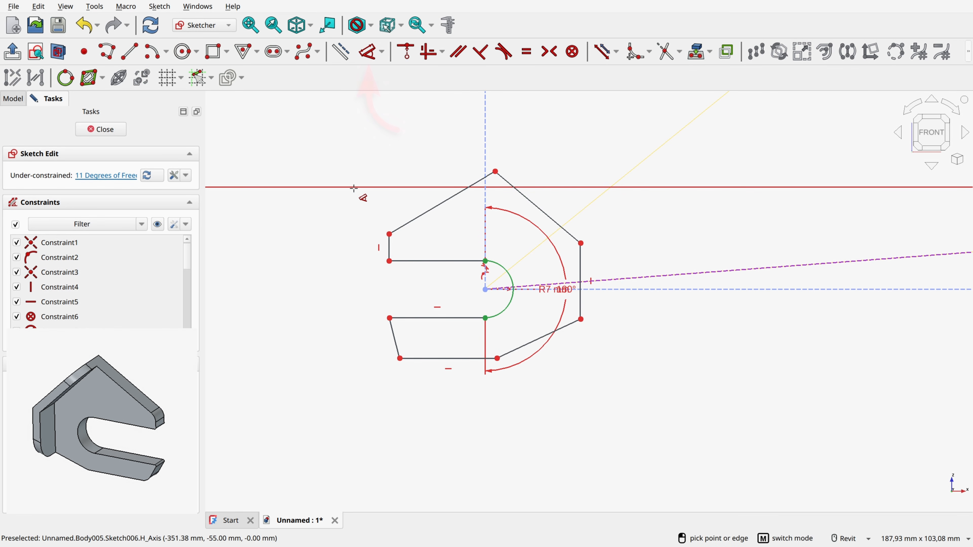
click(390, 232)
click(485, 289)
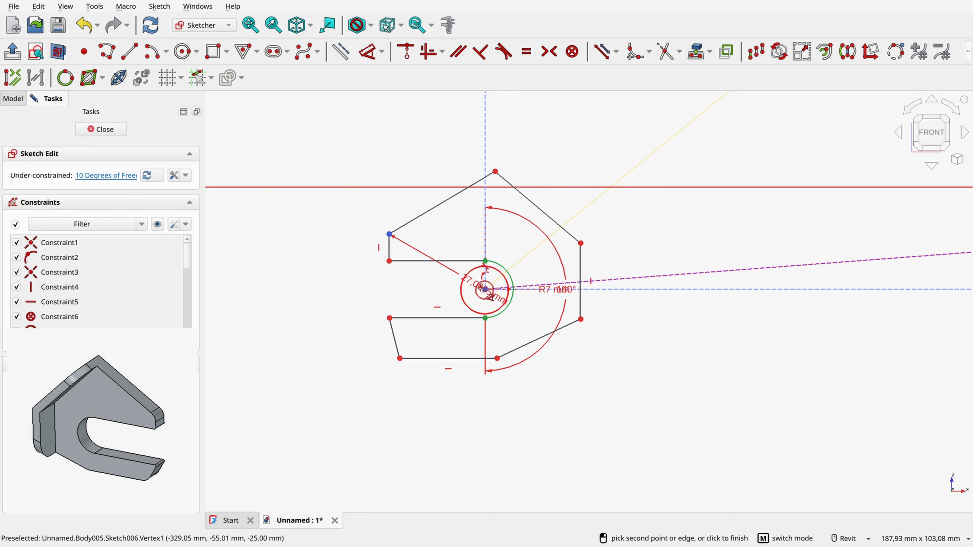
click(354, 261)
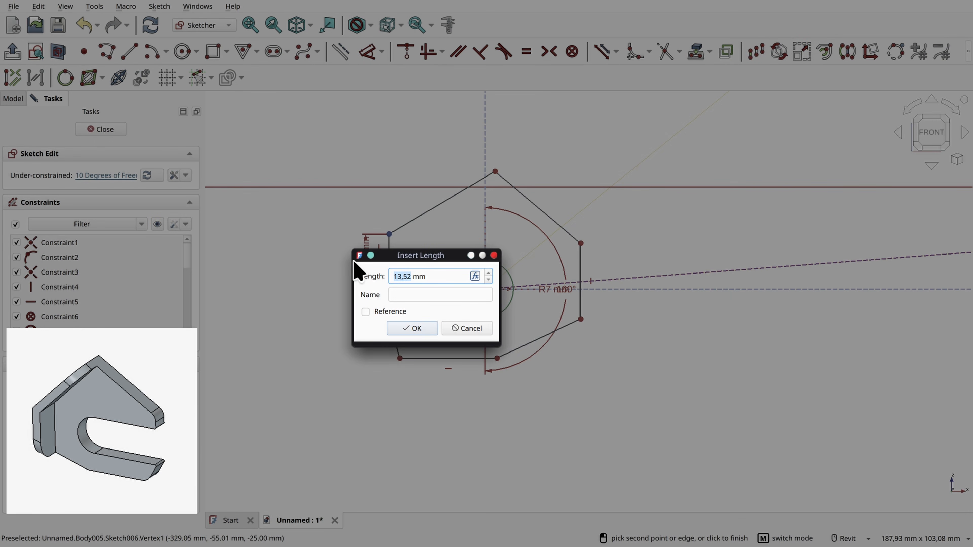
text(12)
key(Return)
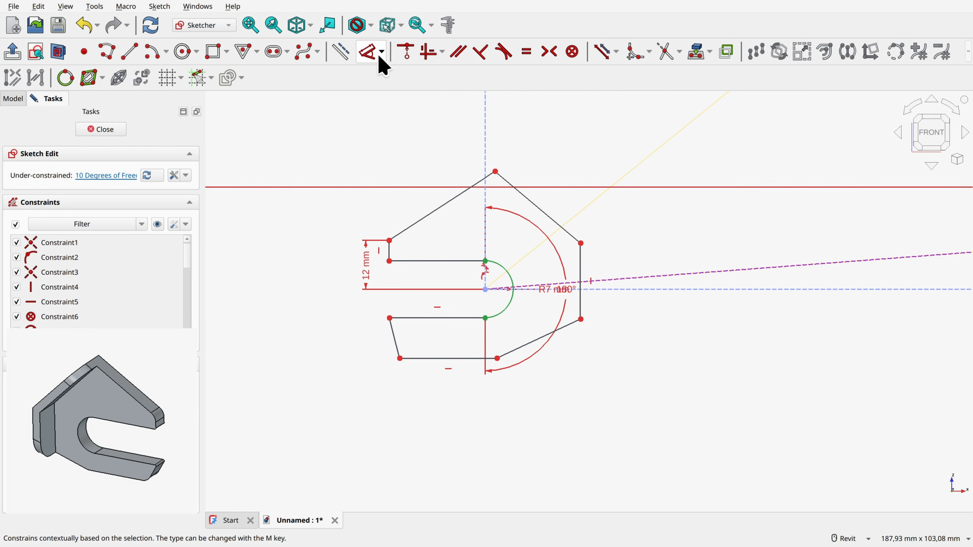
Step: Dimension the vertical distance from the rear end of the profile's bottom edge to the rear axle point as 14 mm
click(368, 55)
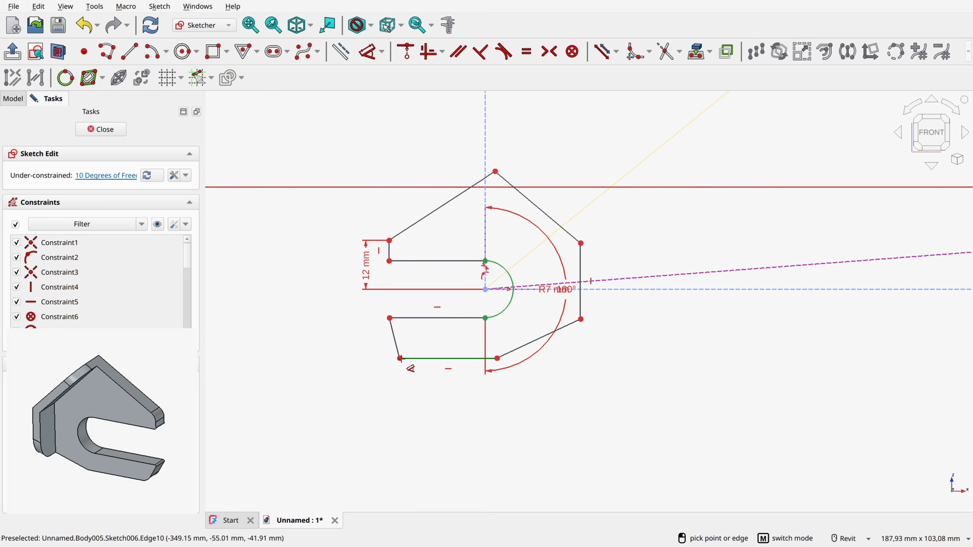
click(400, 358)
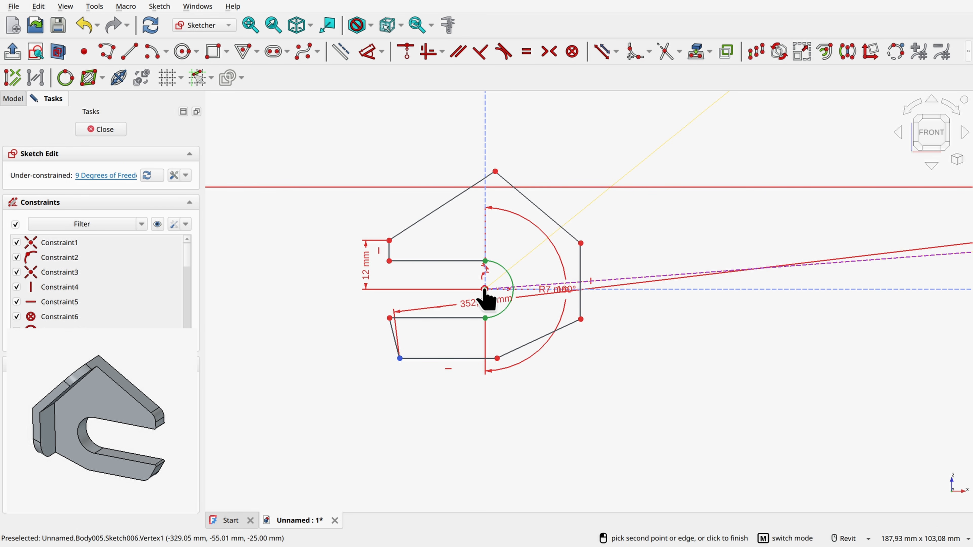
click(484, 289)
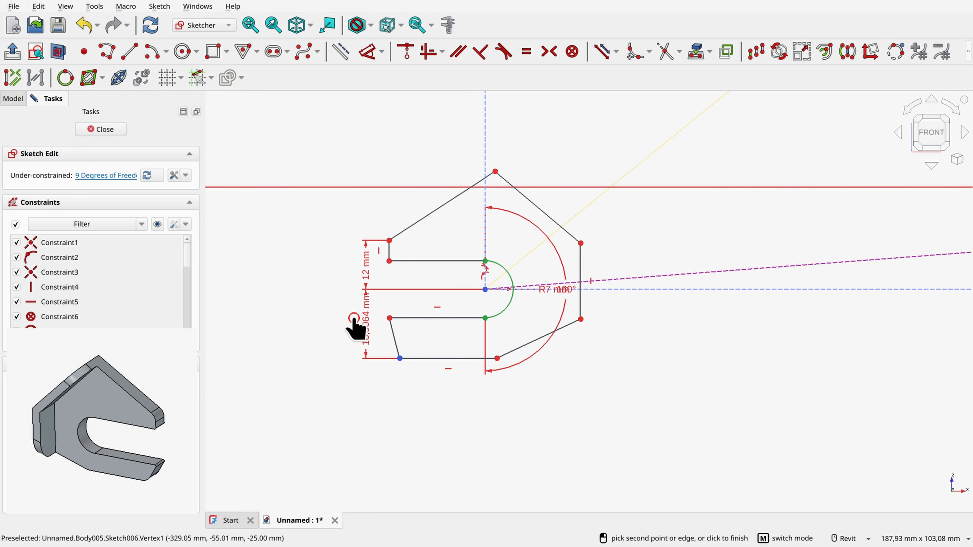
click(354, 324)
text(14)
key(Return)
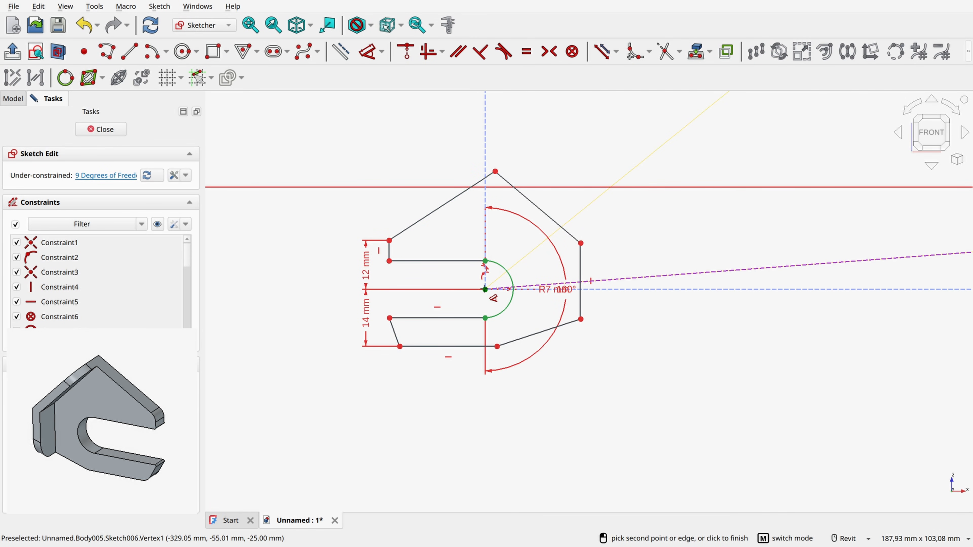
Step: Dimension the horizontal distance between the rear axle point and the rear end of the bottom edge as 22 mm
click(486, 290)
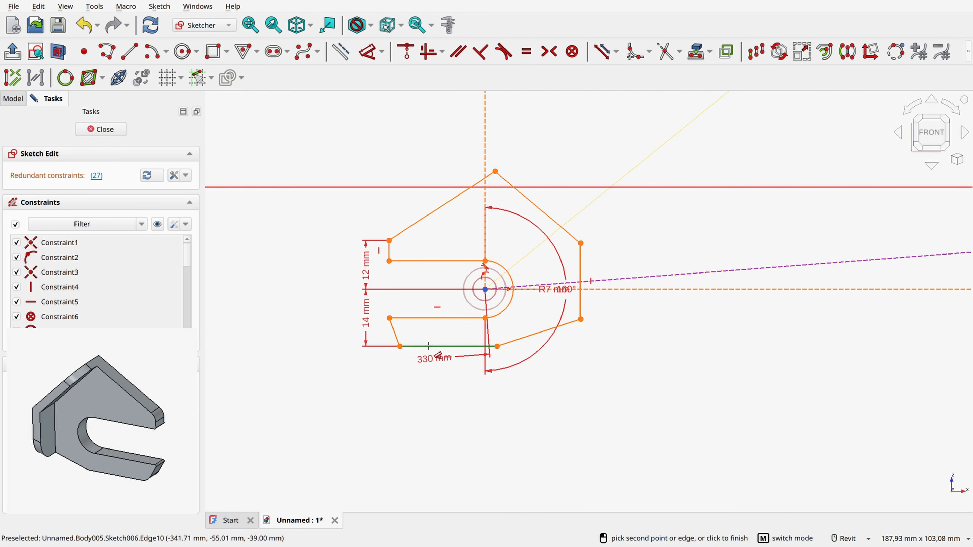
click(430, 371)
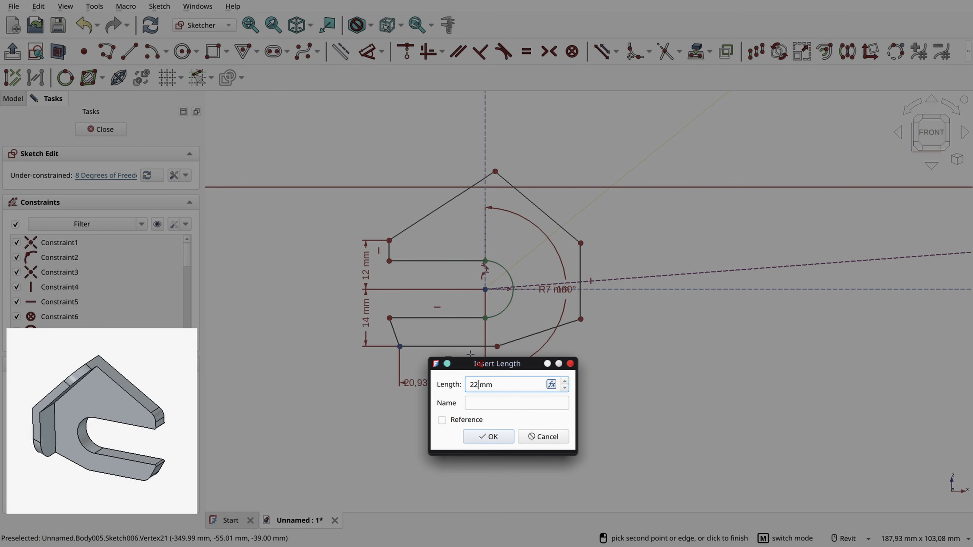
text(22)
key(Return)
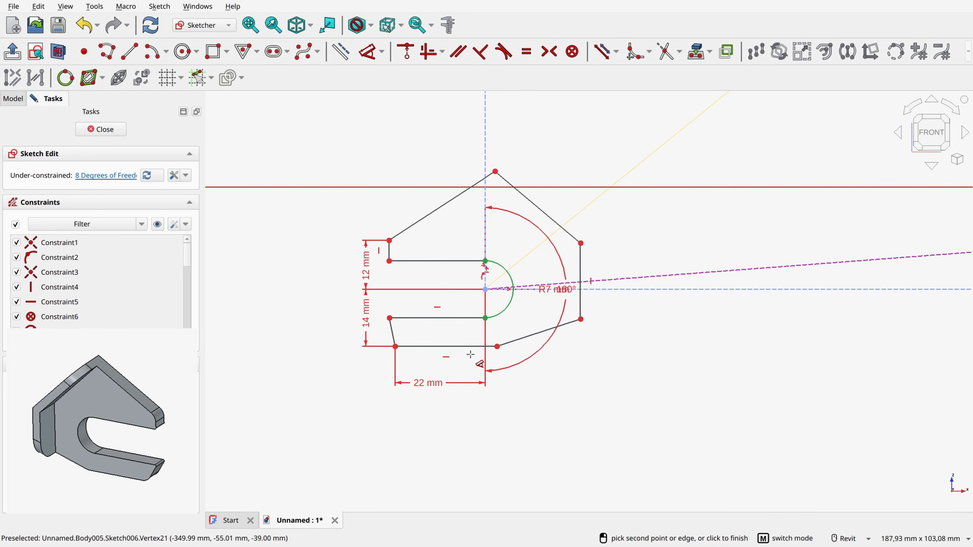
Step: Dimension the horizontal distance between the front end of the profile's bottom edge and the rear axle point as 3 mm
click(497, 347)
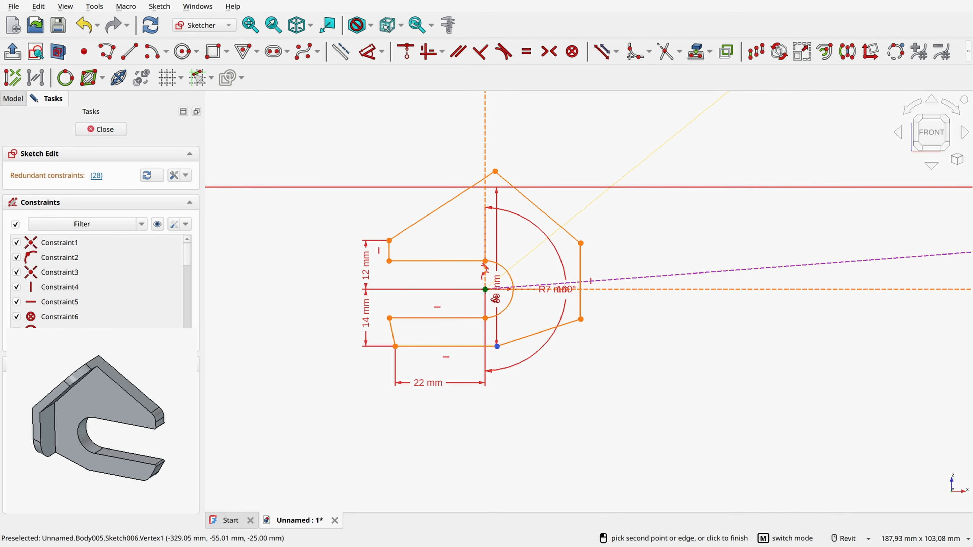
click(490, 382)
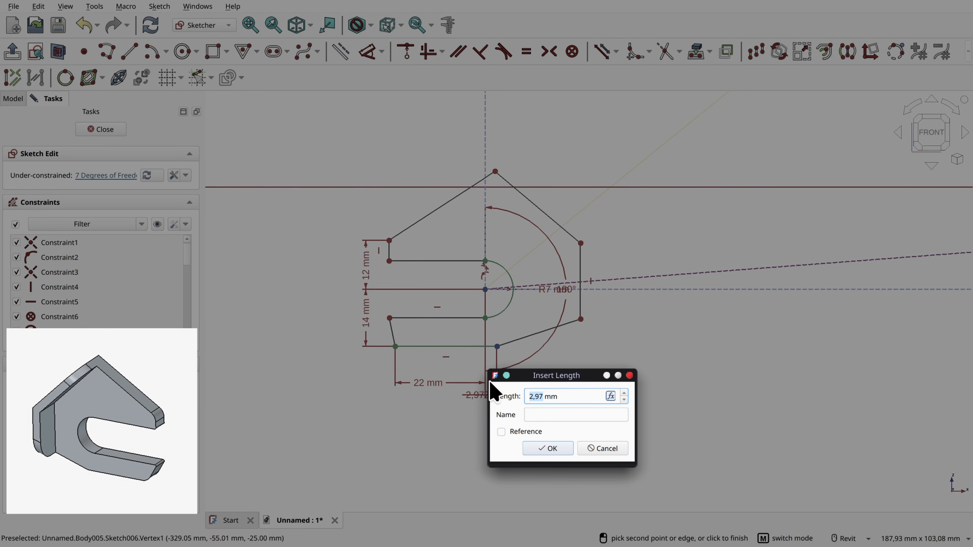
text(3)
key(Return)
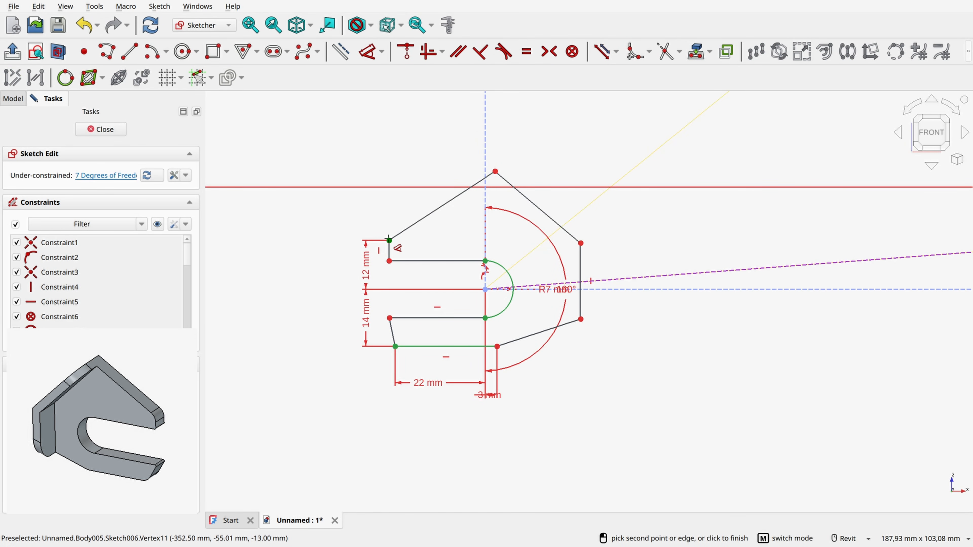
Step: Dimension the horizontal distance from the upper tip's short vertical edge to the vertical line through the axle point as 26 mm
click(390, 248)
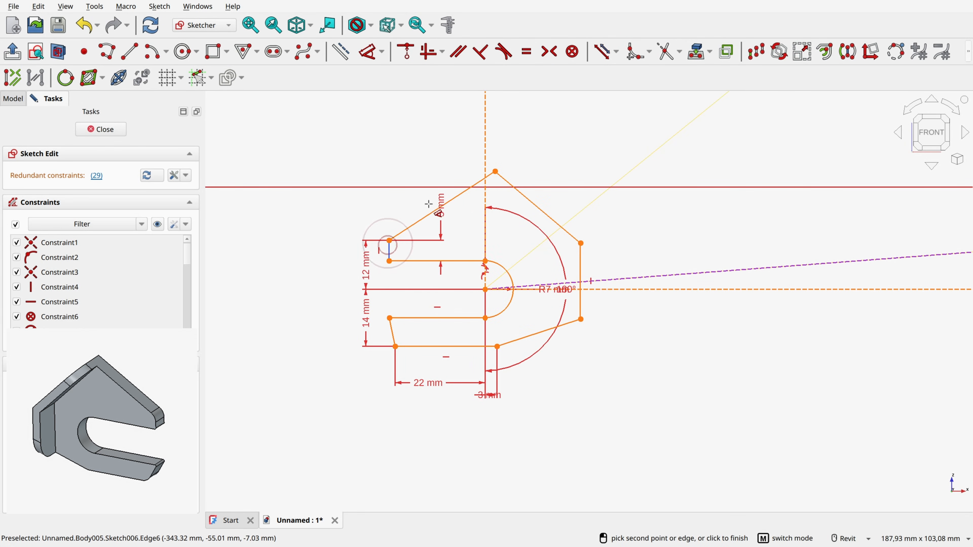
click(485, 158)
click(426, 175)
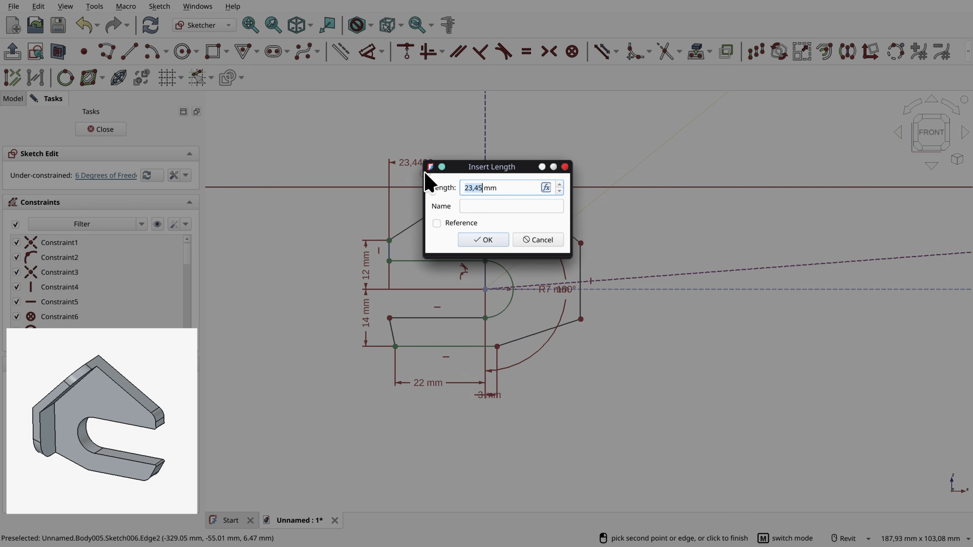
text(26)
key(Return)
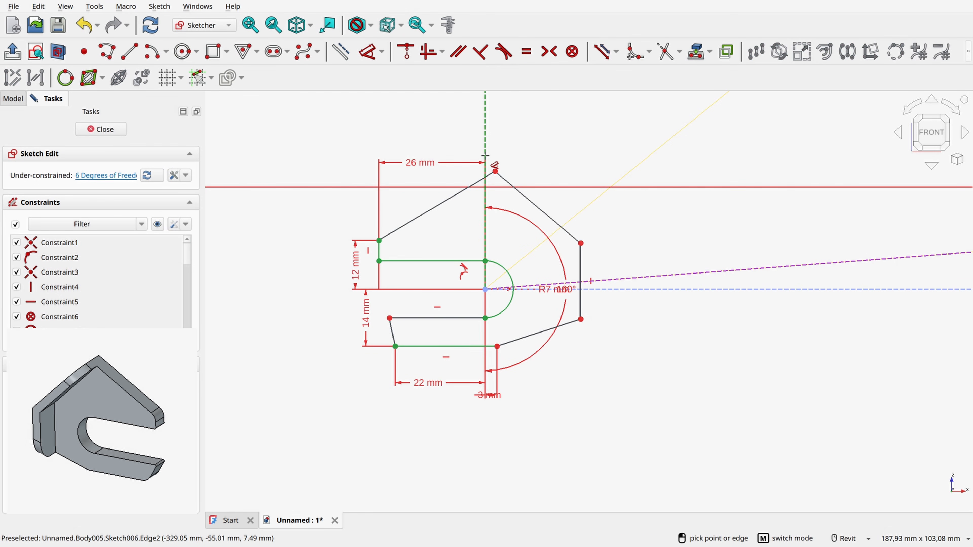
Step: Dimension the horizontal distance from the vertical axle line to the upper end of the profile's front edge as 19.5 mm
click(485, 156)
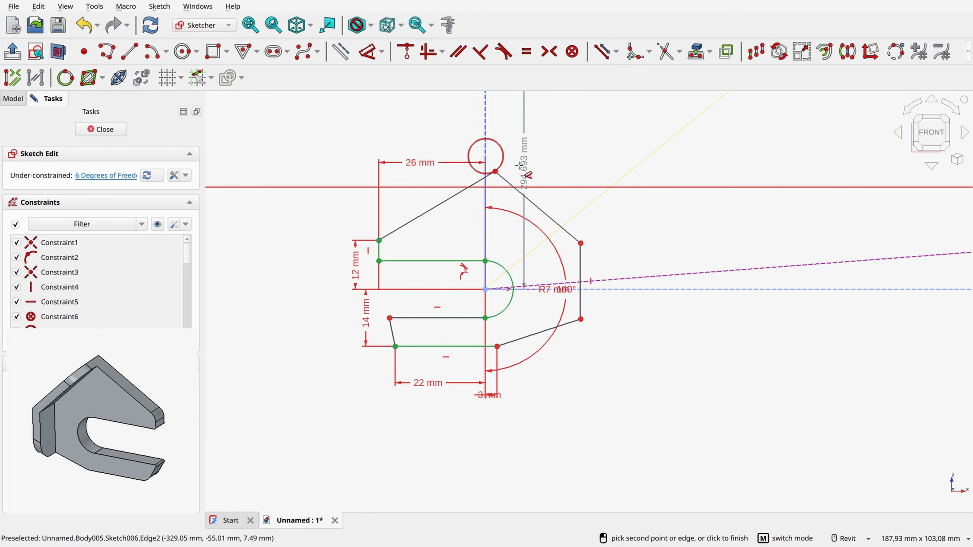
click(581, 244)
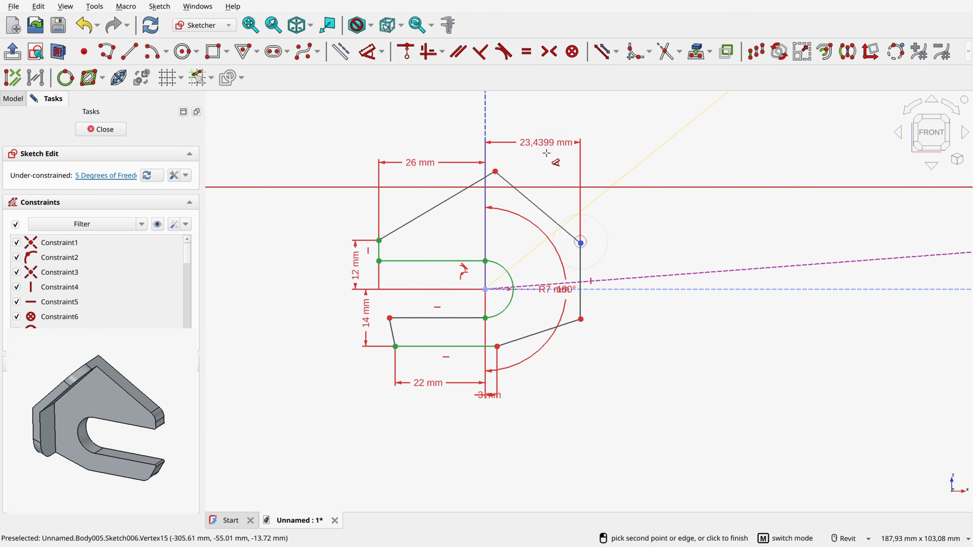
click(552, 159)
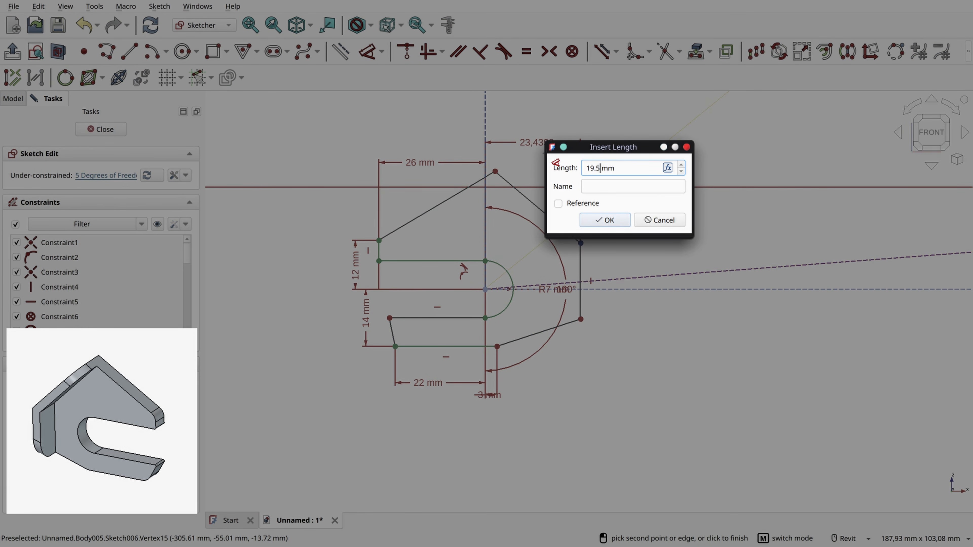
key(Return)
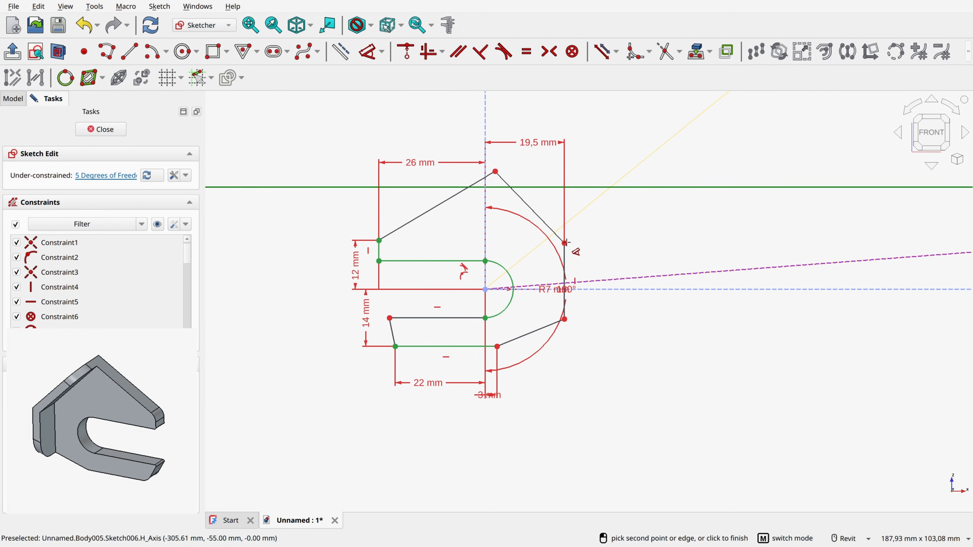
Step: Dimension the vertical distance from the upper end of the front edge to the horizontal line through the axle point as 11 mm
click(606, 290)
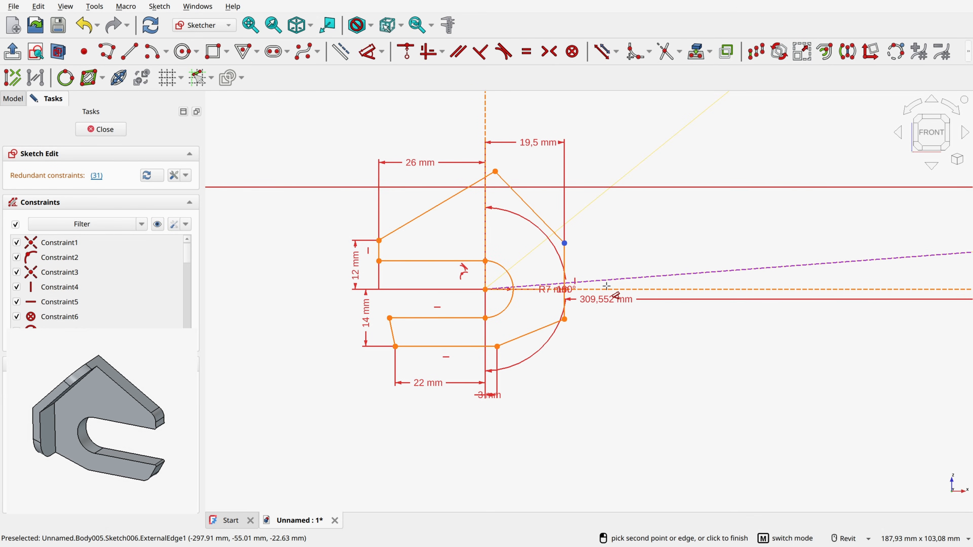
click(618, 256)
text(11,28)
key(Return)
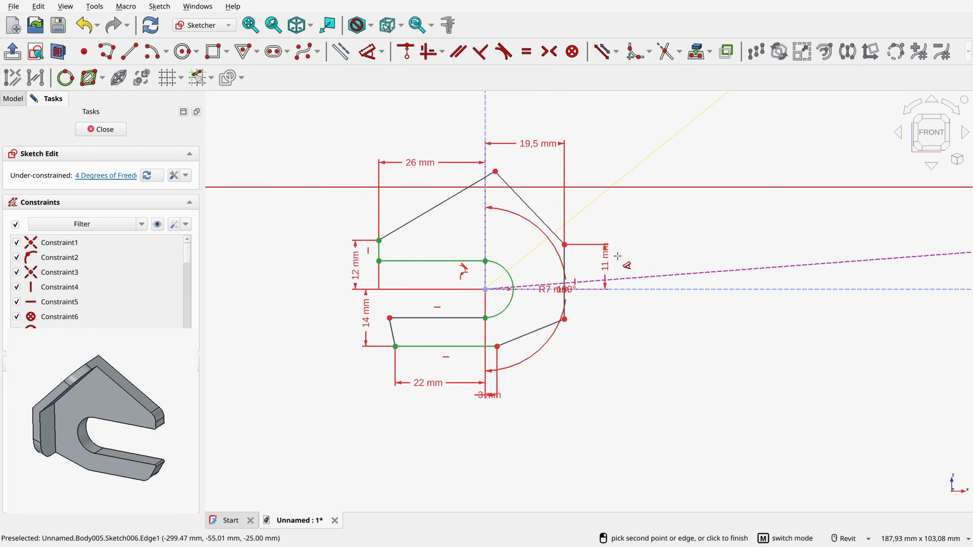
Step: Dimension the vertical distance from the lower end of the front edge to the horizontal axle line as 8.5 mm
click(565, 320)
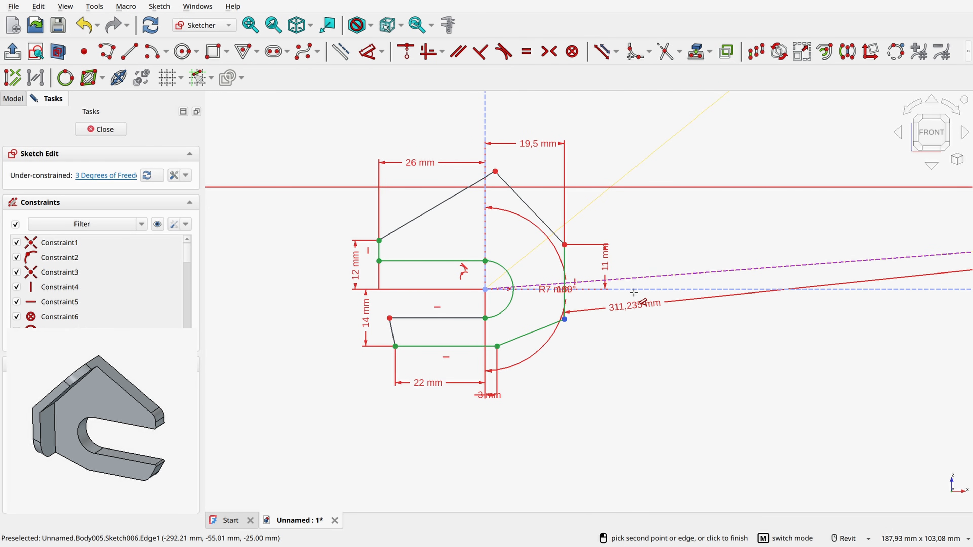
click(615, 318)
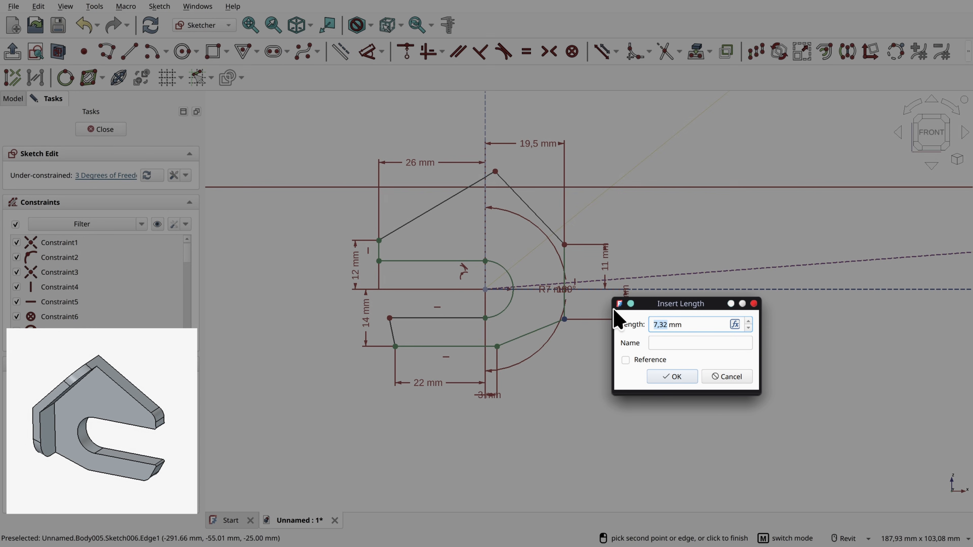
key(Return)
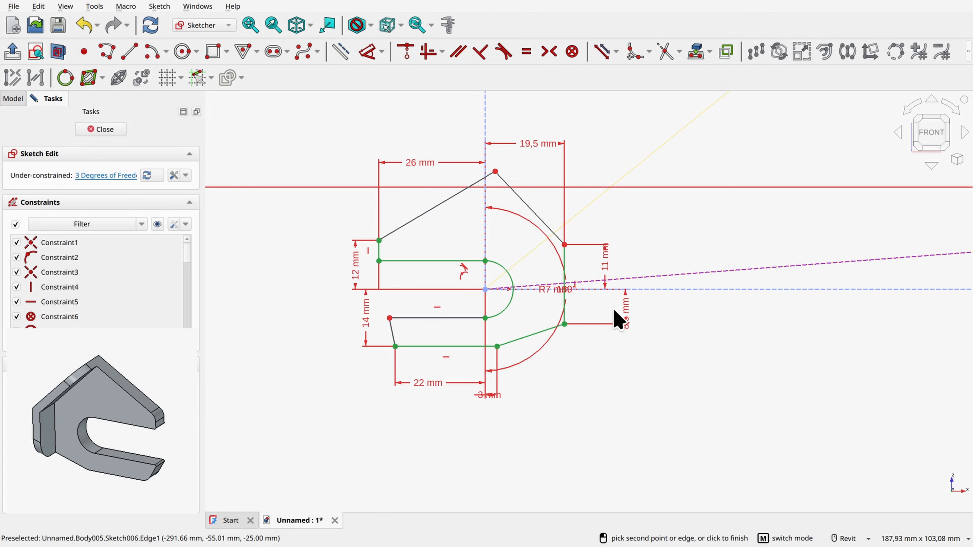
Step: Dimension the vertical distance from the profile's topmost corner to the rear axle point as 29 mm
click(367, 49)
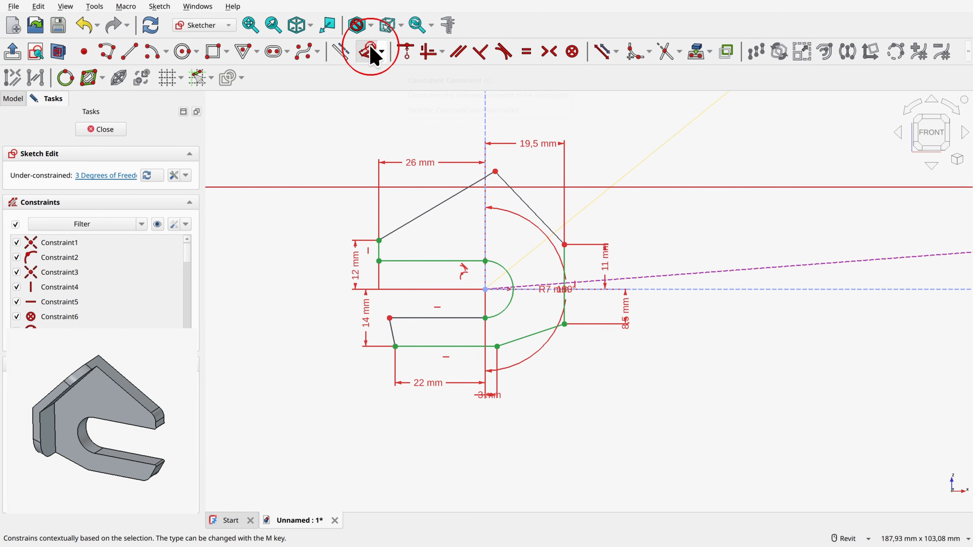
click(495, 171)
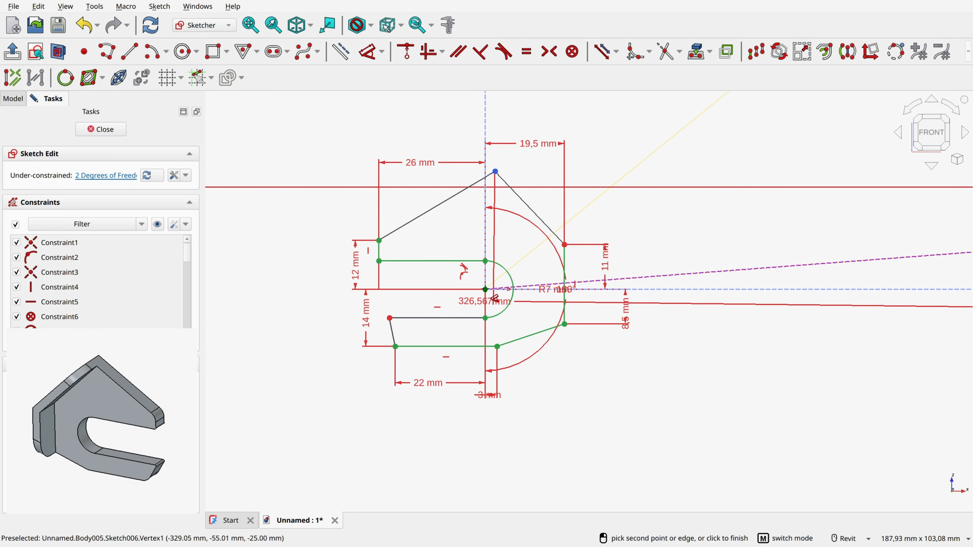
click(485, 289)
click(319, 246)
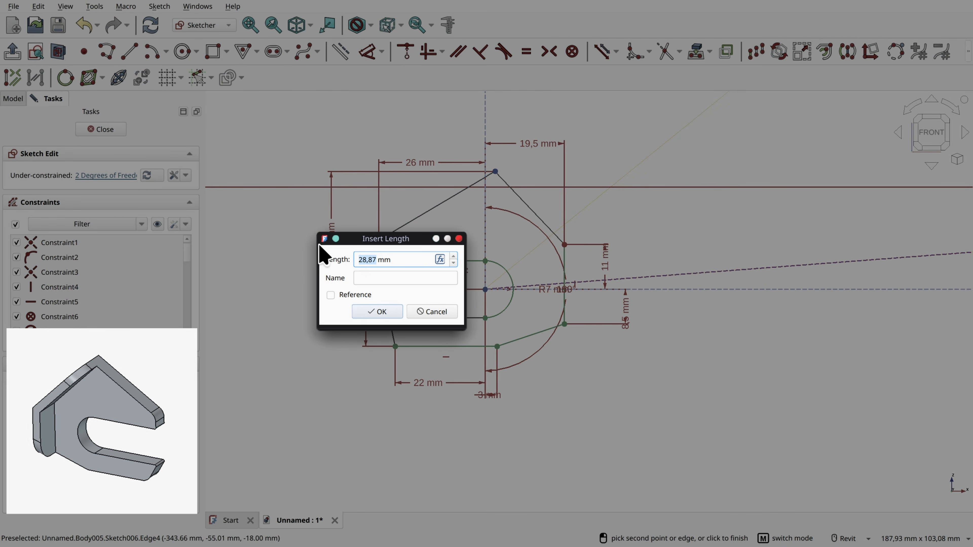
text(29)
key(Return)
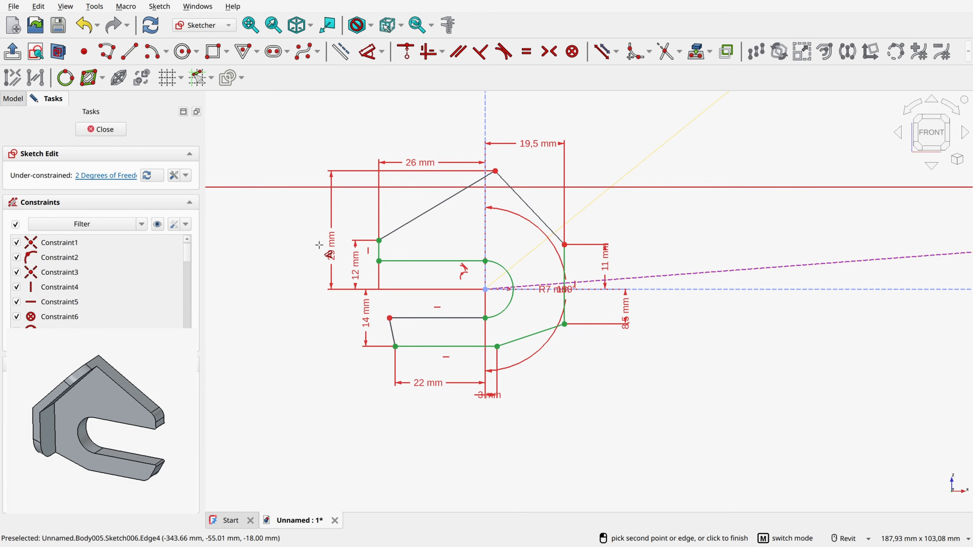
Step: Set the angle between the profile's upper front sloping edge and the horizontal axle line to 44°
click(545, 221)
click(520, 252)
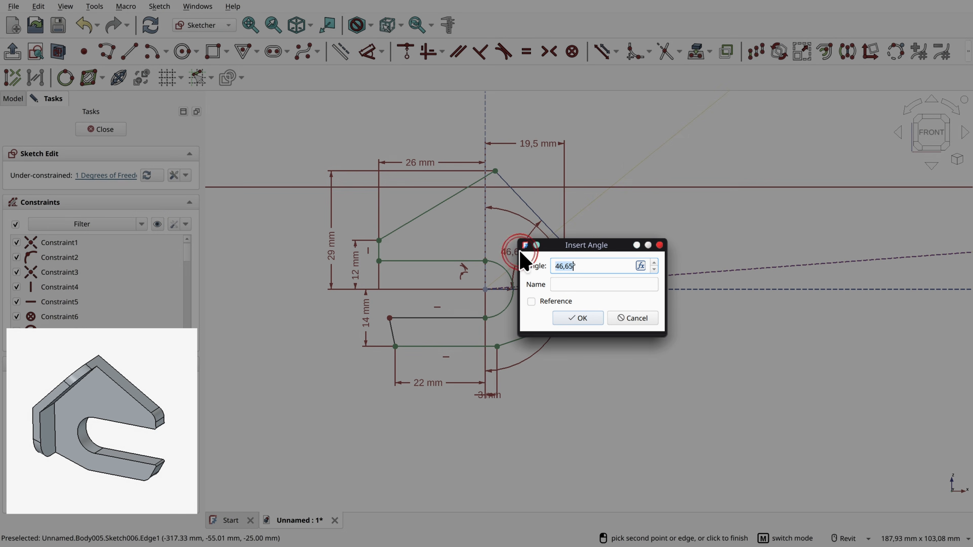
text(44)
key(Return)
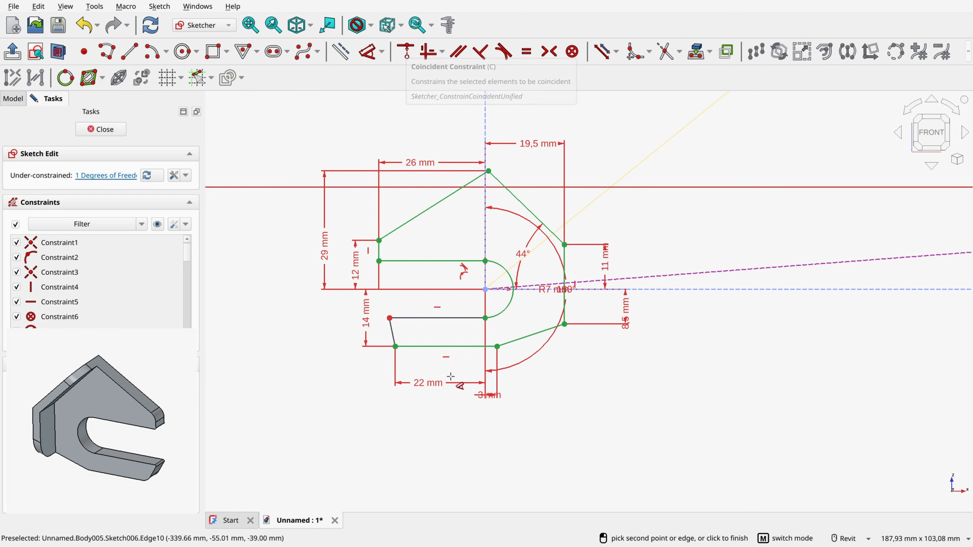
Step: Align the open rear ends of the slot's upper and lower edges vertically with a constraint
right_click(716, 371)
scroll(396, 326, up, 3)
click(398, 294)
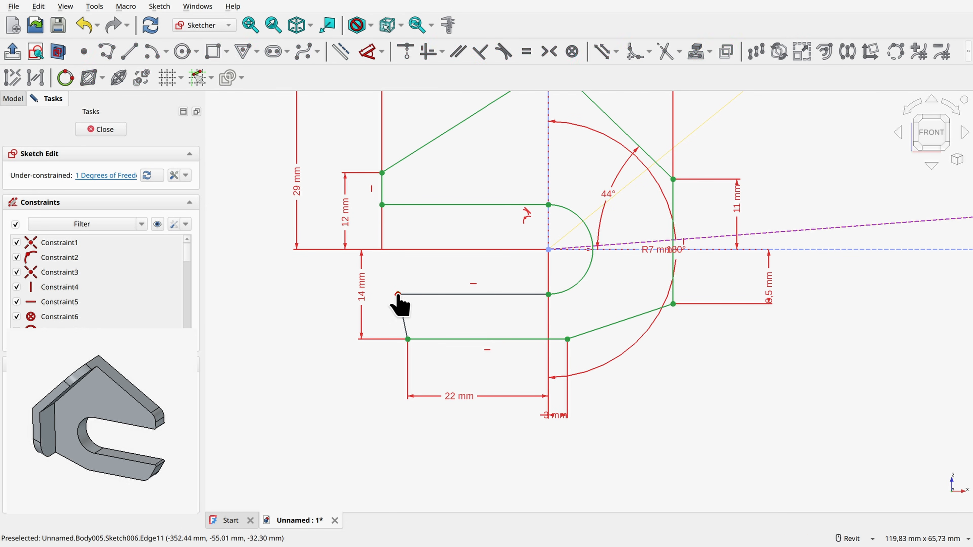
click(382, 205)
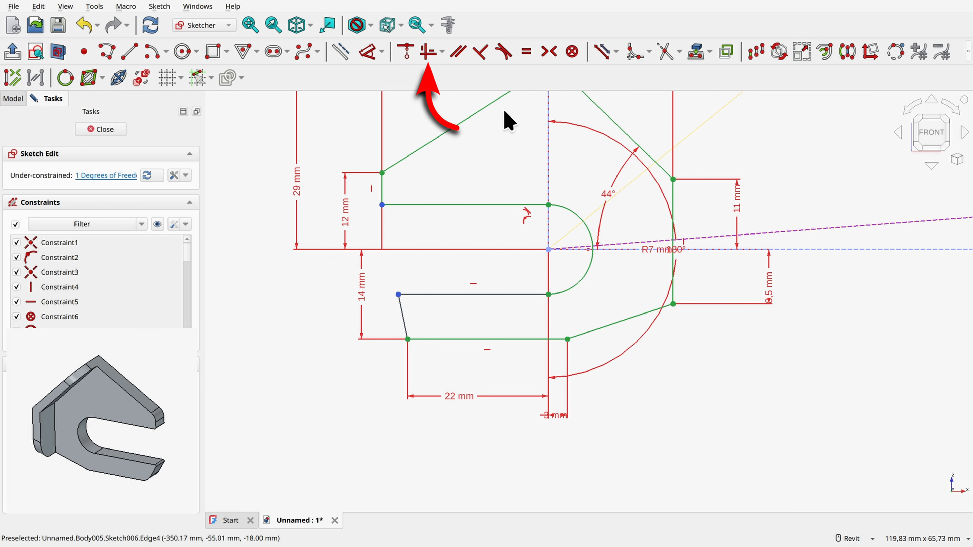
click(428, 51)
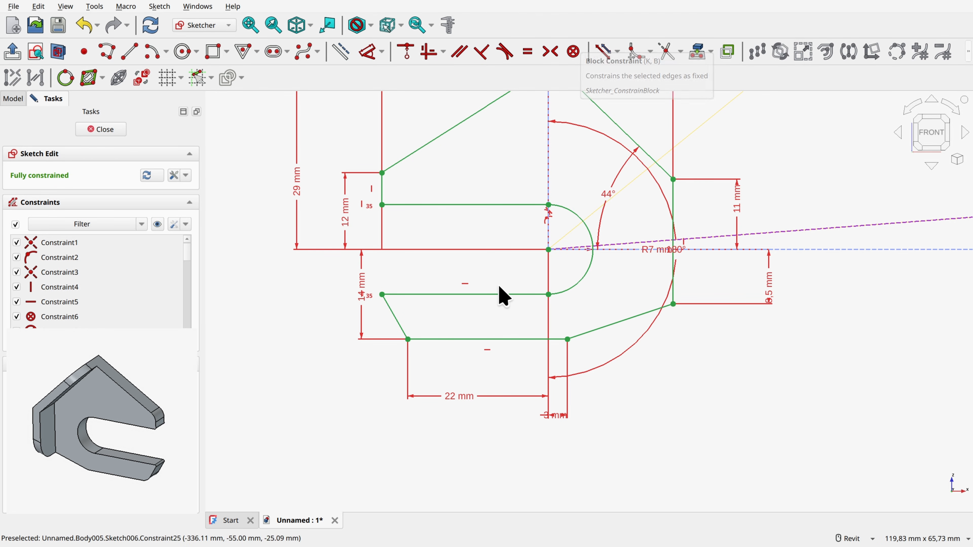
Step: Close the dropout sketch and pad its profile one-sided with a length of 6 mm
scroll(499, 294, down, 3)
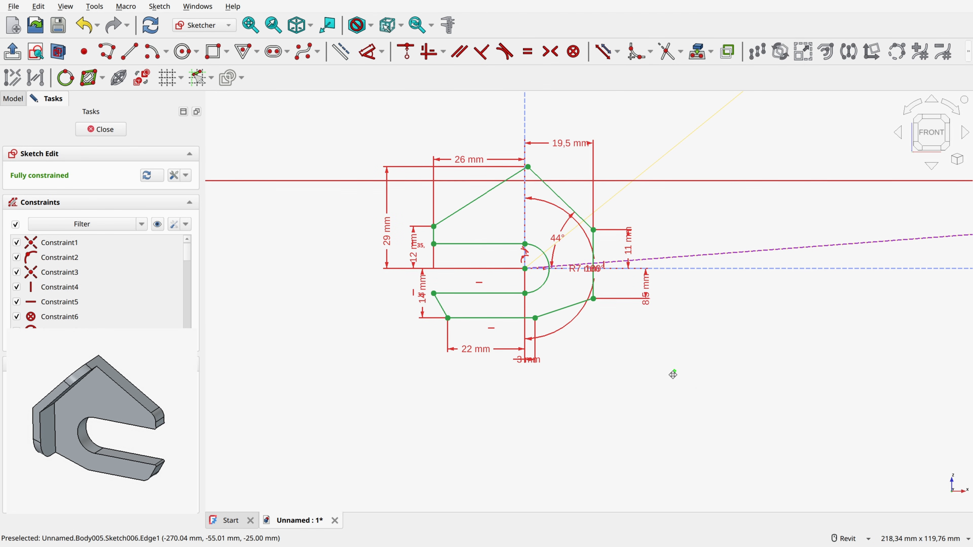
middle_drag(674, 374, 635, 403)
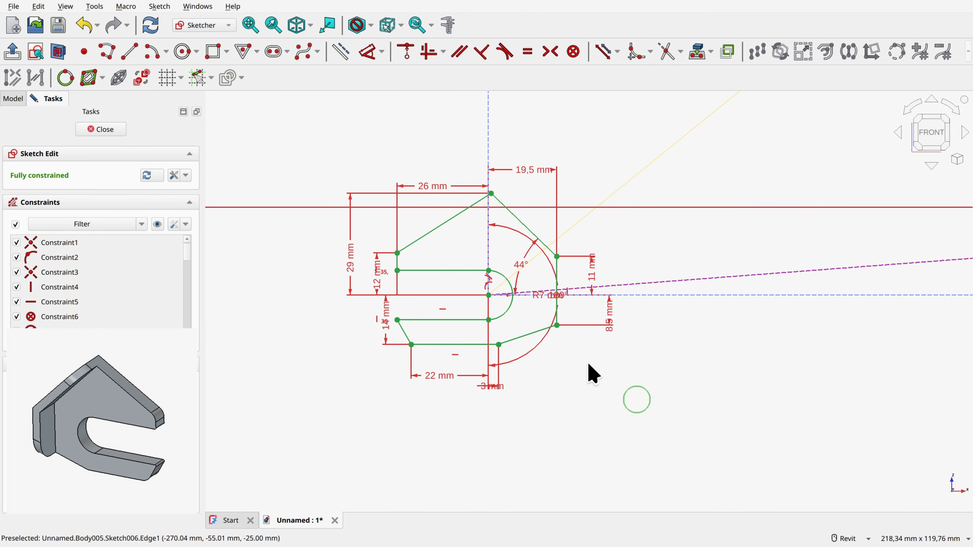
click(113, 131)
mouse_move(365, 304)
middle_down()
mouse_move(367, 200)
mouse_move(395, 173)
middle_up()
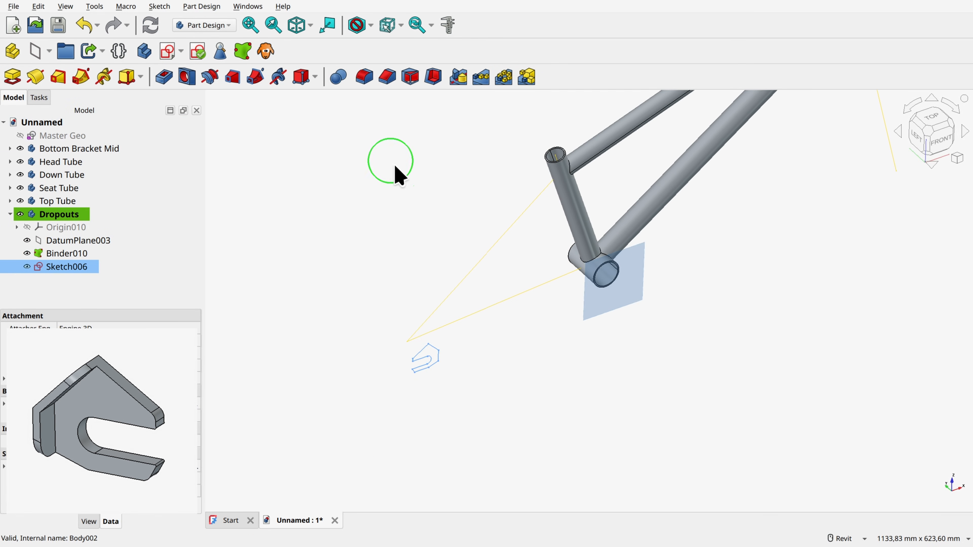
scroll(441, 406, up, 3)
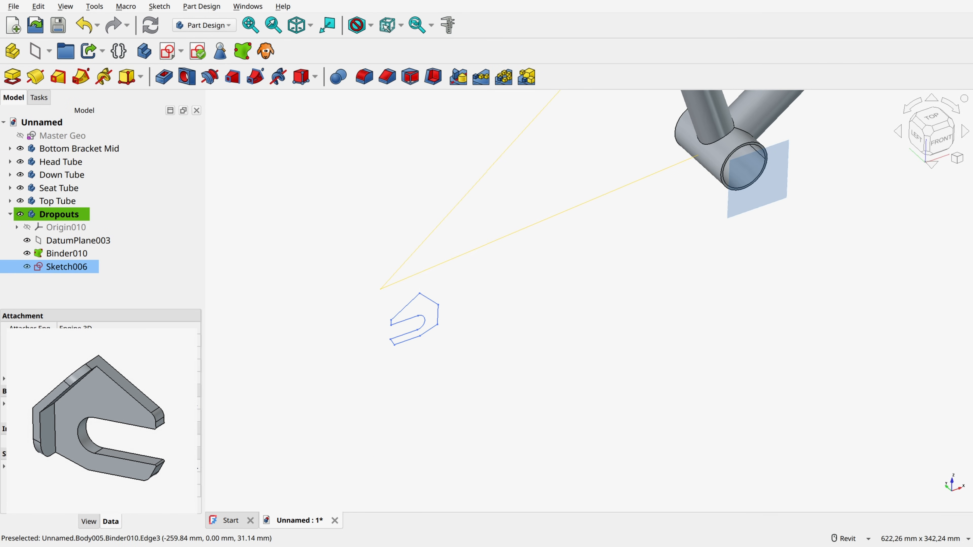
click(12, 78)
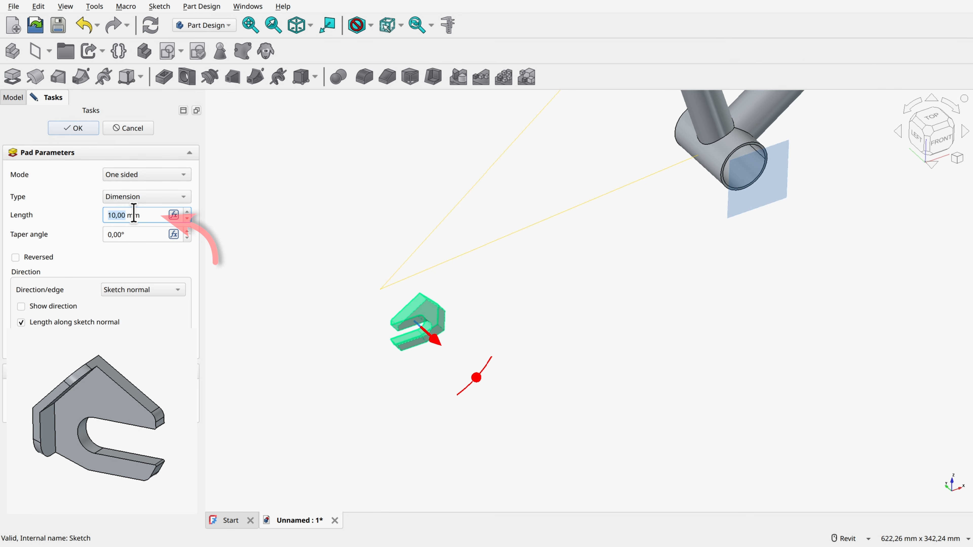
text(6)
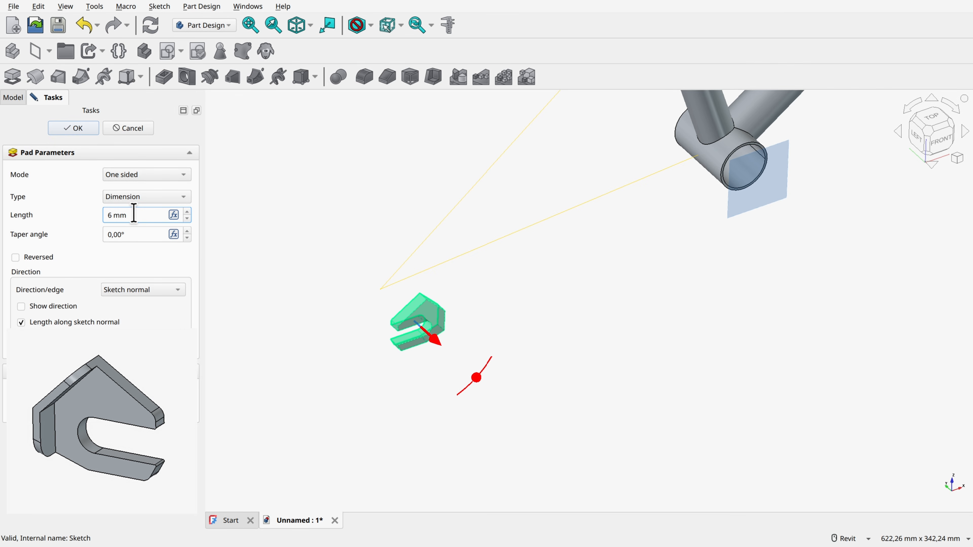
click(79, 131)
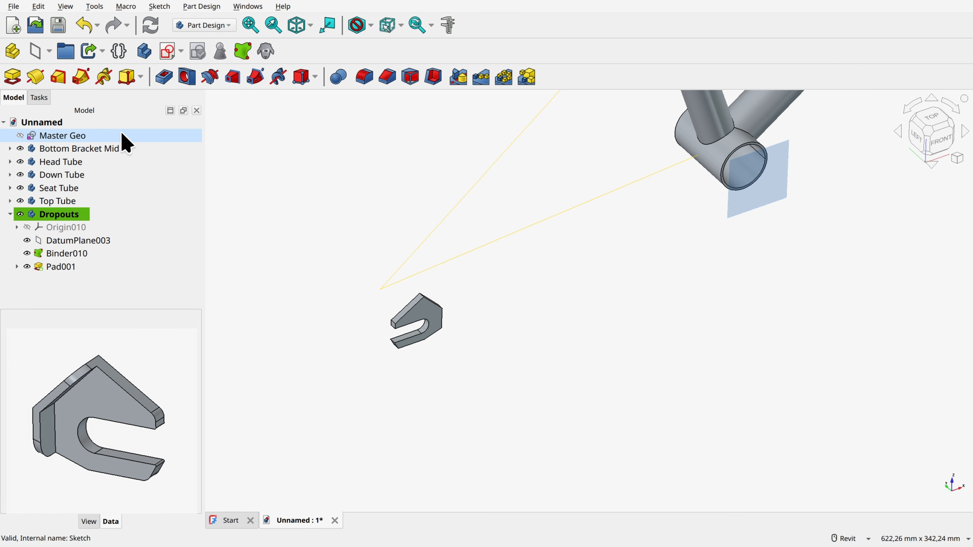
scroll(450, 348, up, 2)
scroll(501, 296, down, 2)
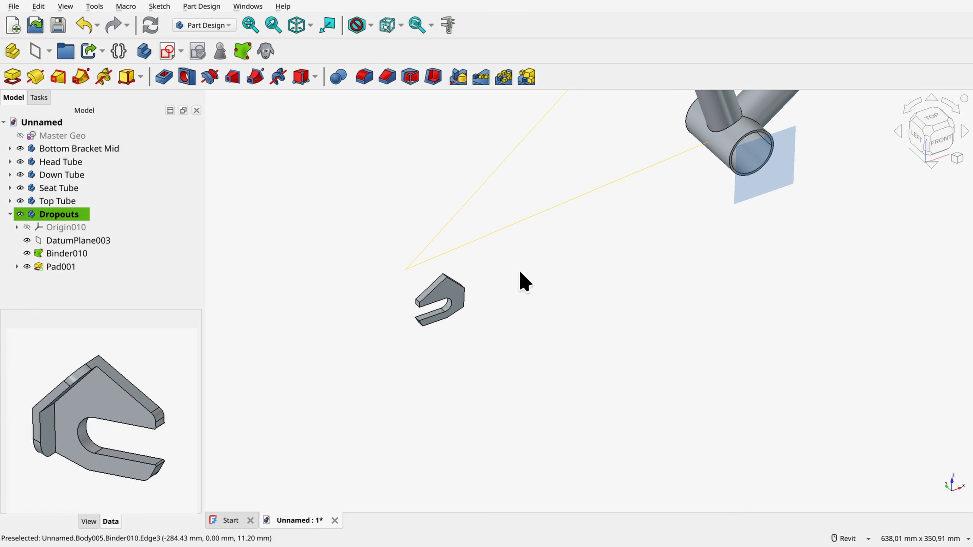
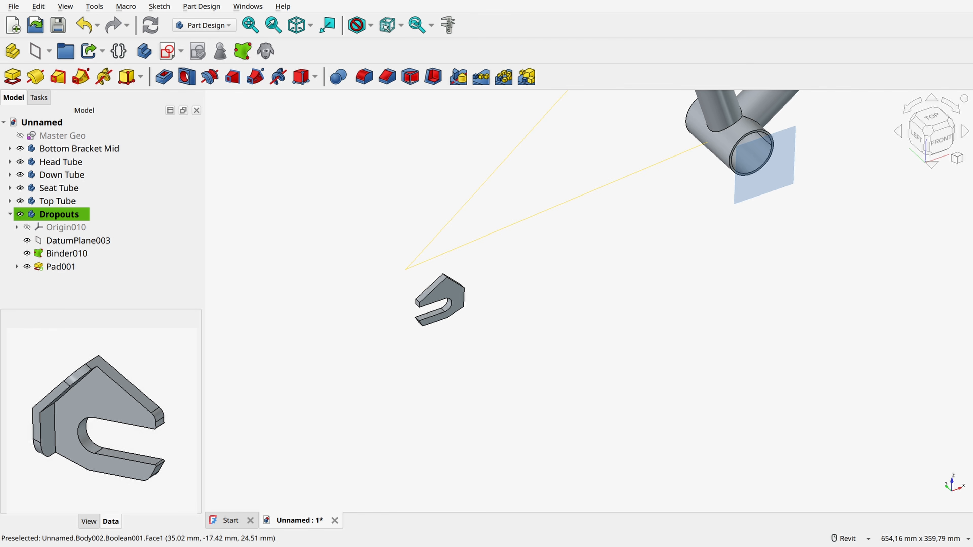
Step: Start a new sketch on the flat outer side face of the padded dropout
scroll(452, 298, up, 3)
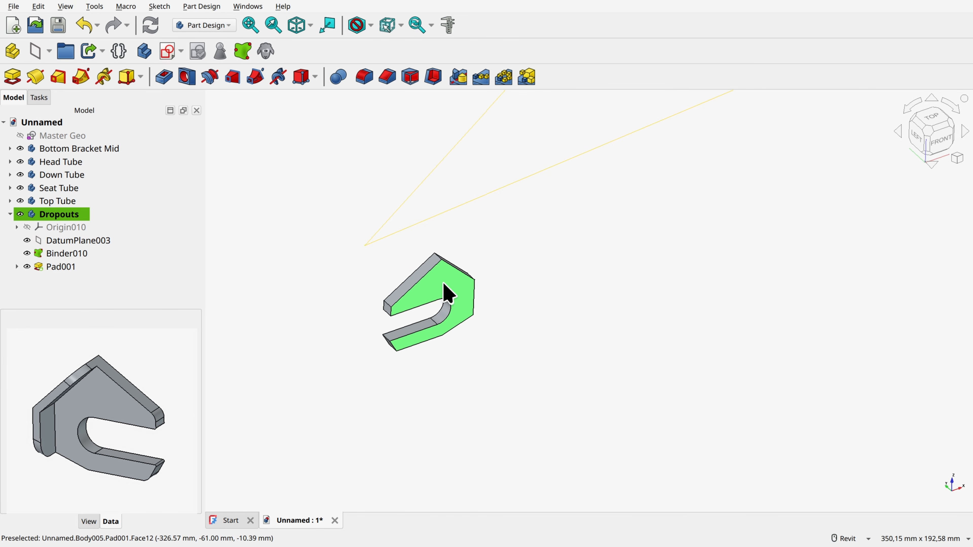
click(448, 296)
click(167, 51)
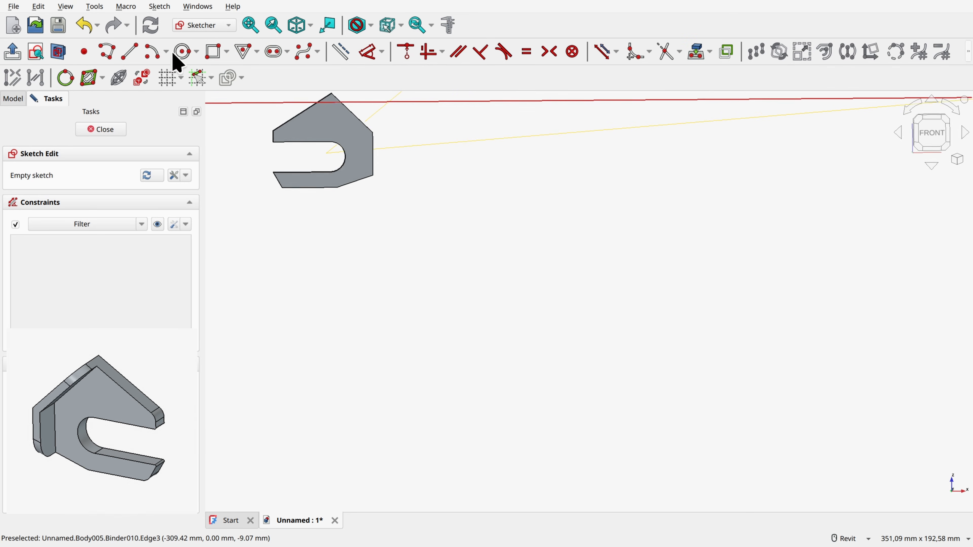
Step: Project the dropout's upper front, upper rear, front vertical and lower front sloping edges into the sketch as external geometry
scroll(489, 185, up, 5)
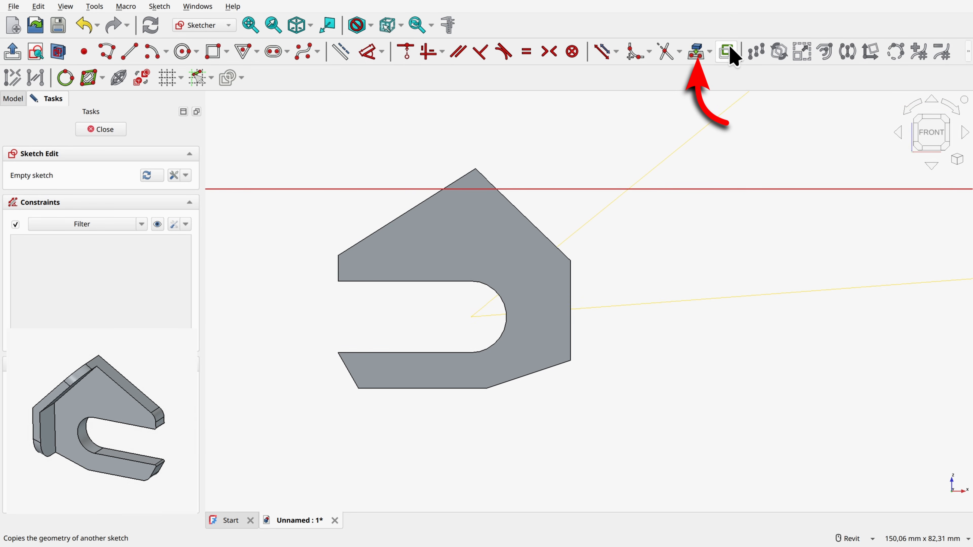
click(696, 51)
click(513, 204)
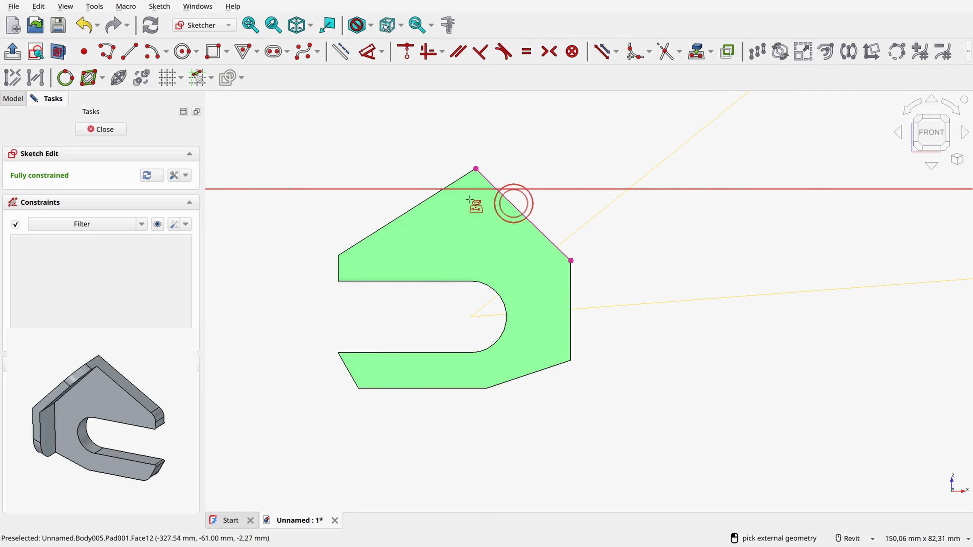
click(437, 193)
click(571, 301)
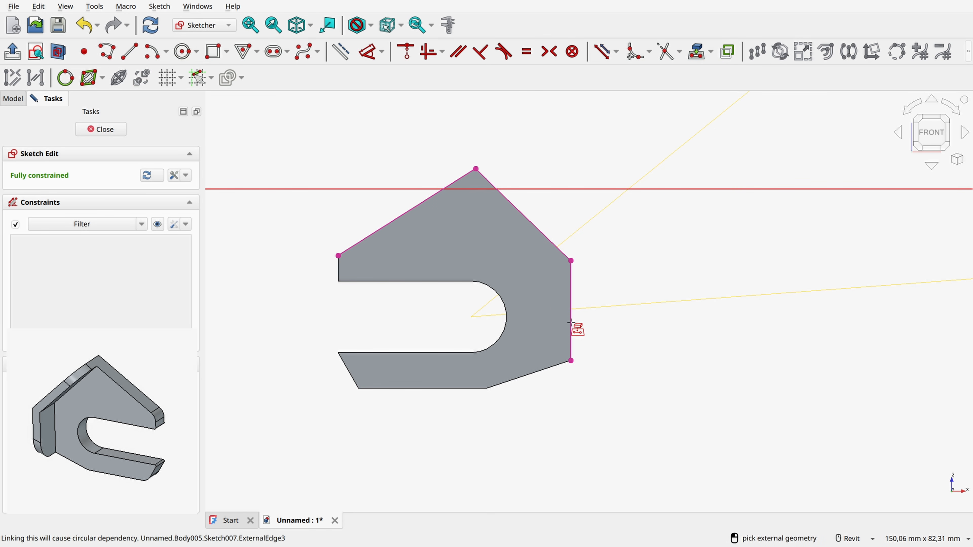
click(564, 364)
right_click(624, 392)
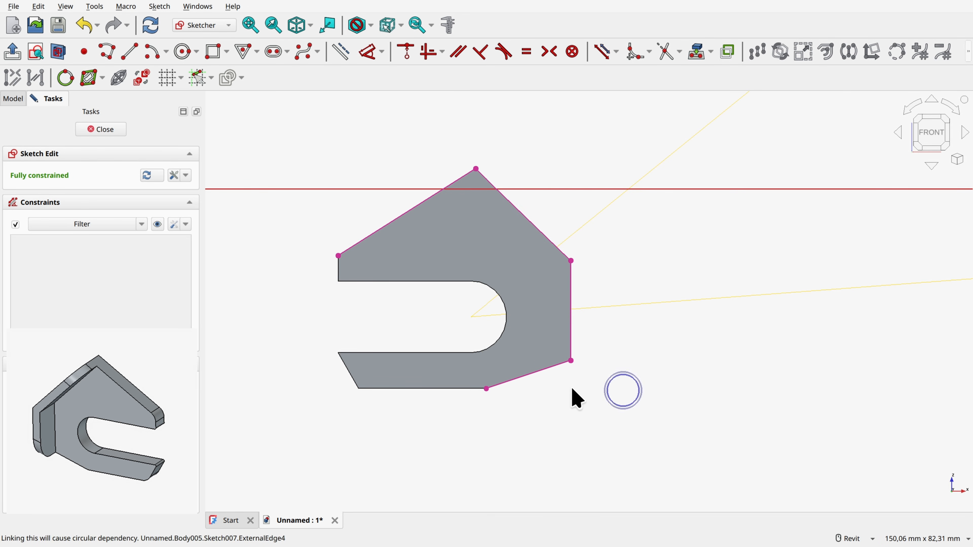
Step: Toggle the projected upper rear and lower front sloping edges to construction geometry
click(556, 363)
click(392, 221)
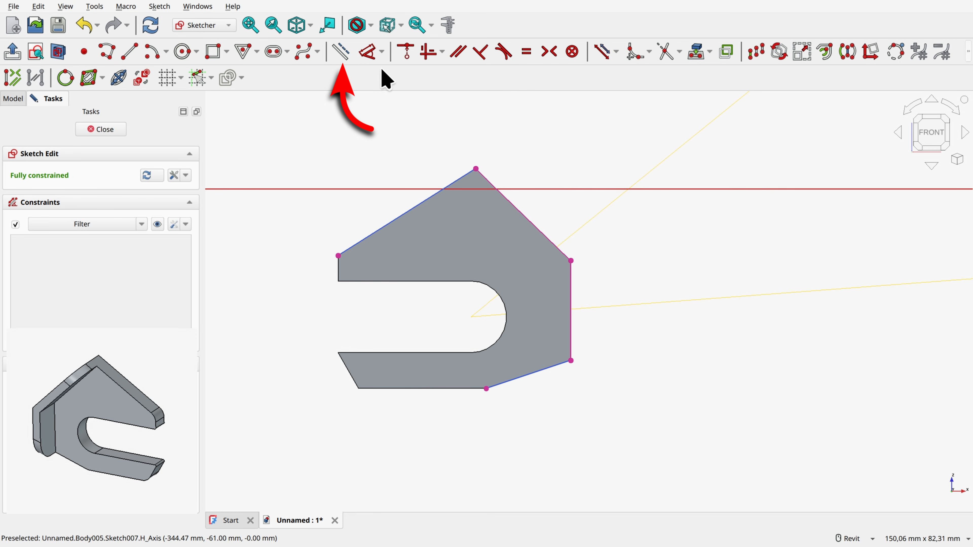
click(340, 51)
click(684, 396)
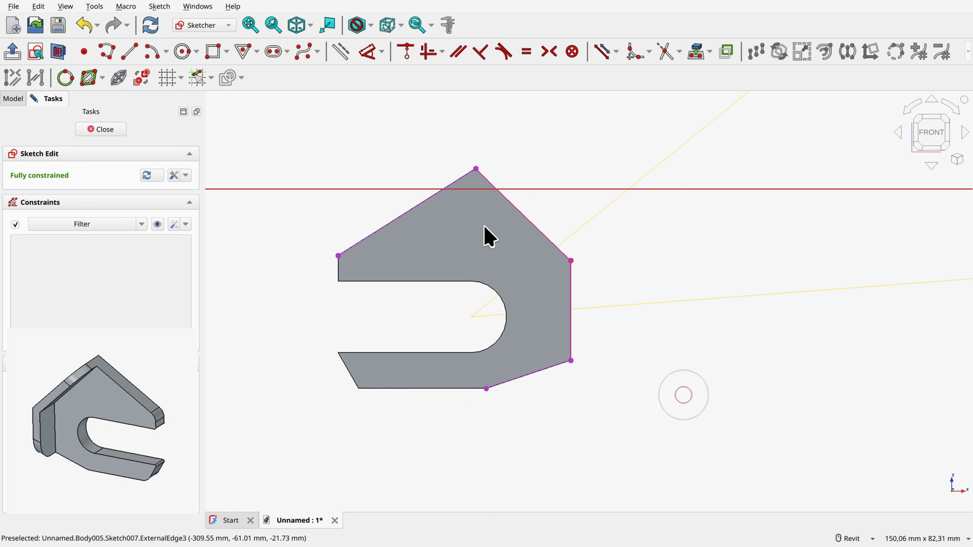
Step: Offset the projected upper front and front vertical edges by 3 mm with an offset constraint, and delete the redundant equality constraint
click(508, 200)
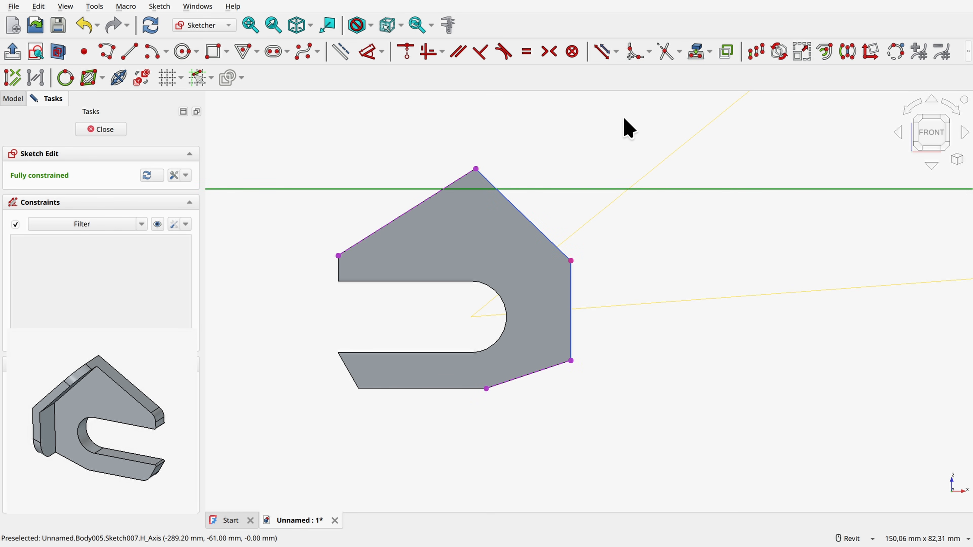
click(826, 51)
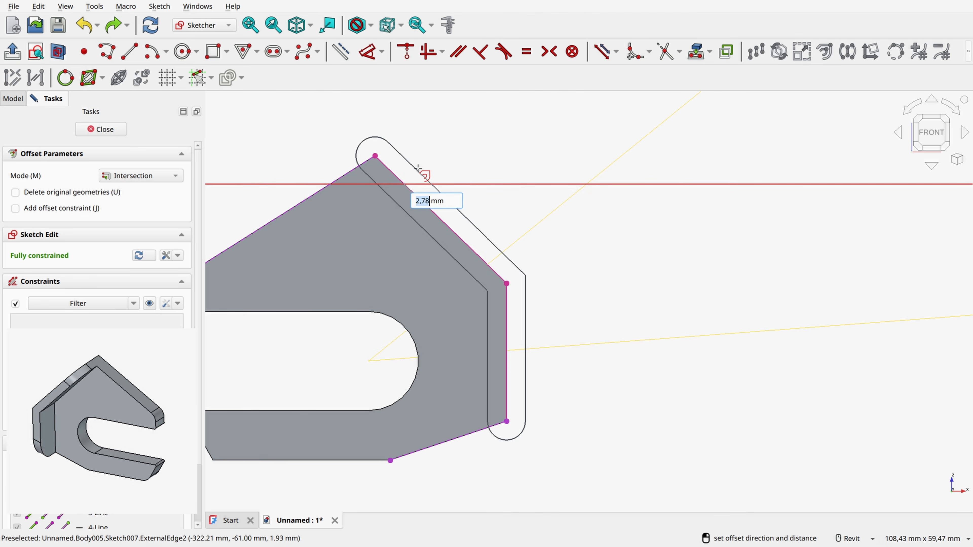
text(3)
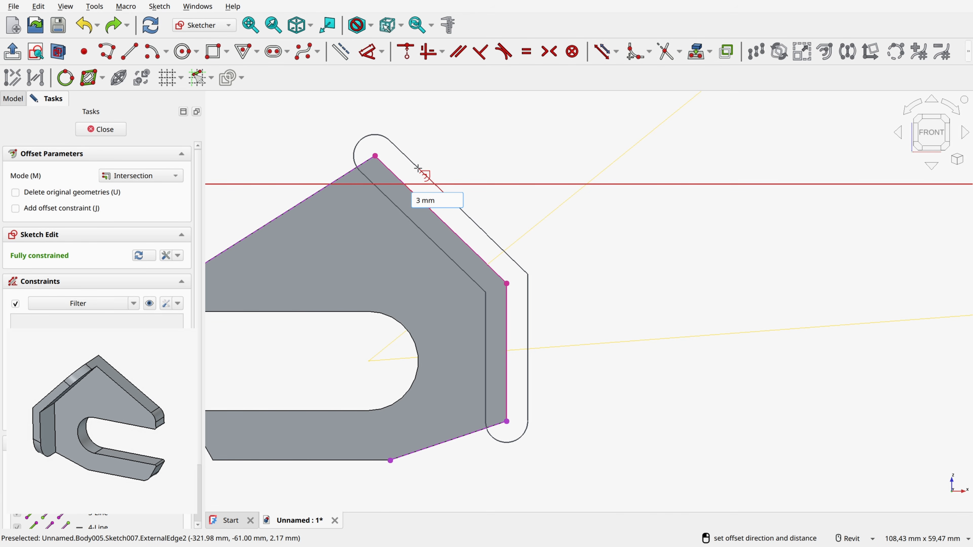
click(15, 208)
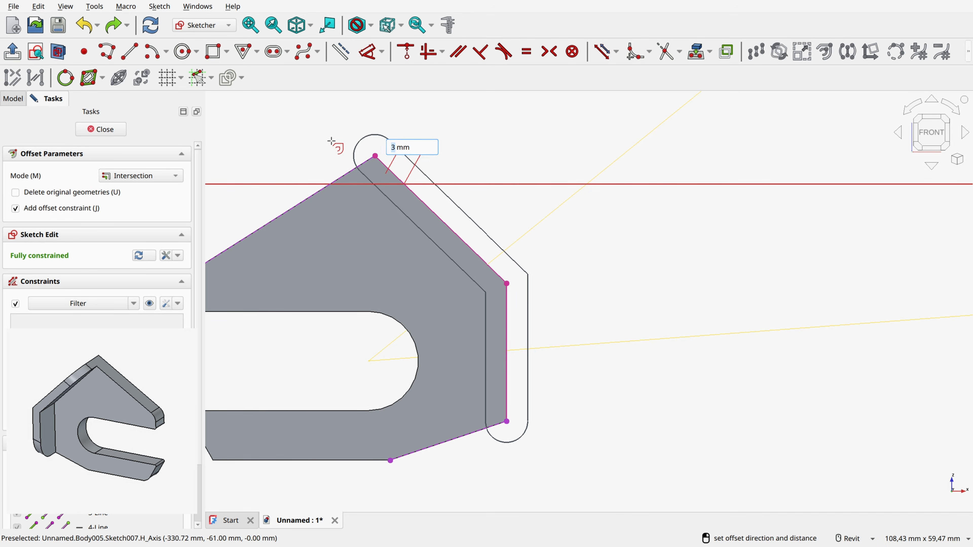
click(344, 150)
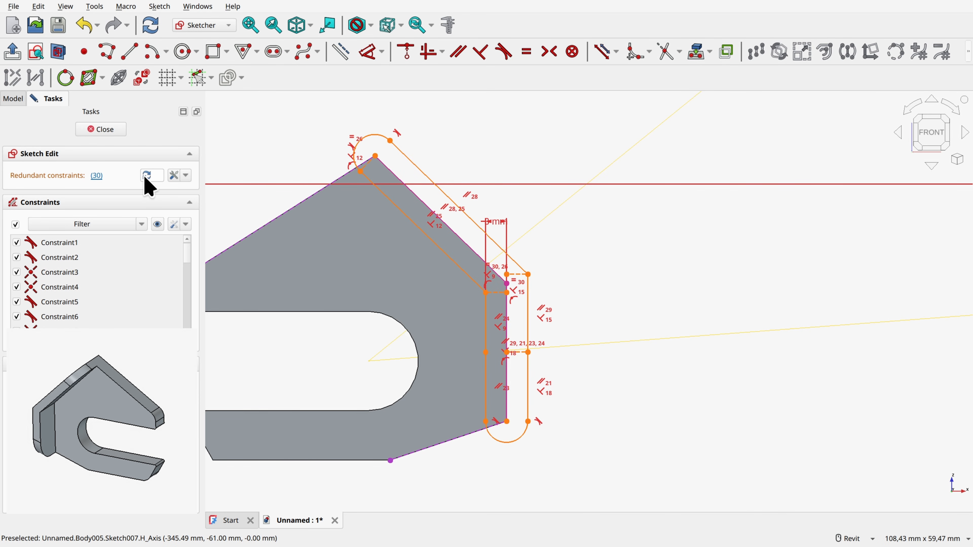
click(96, 176)
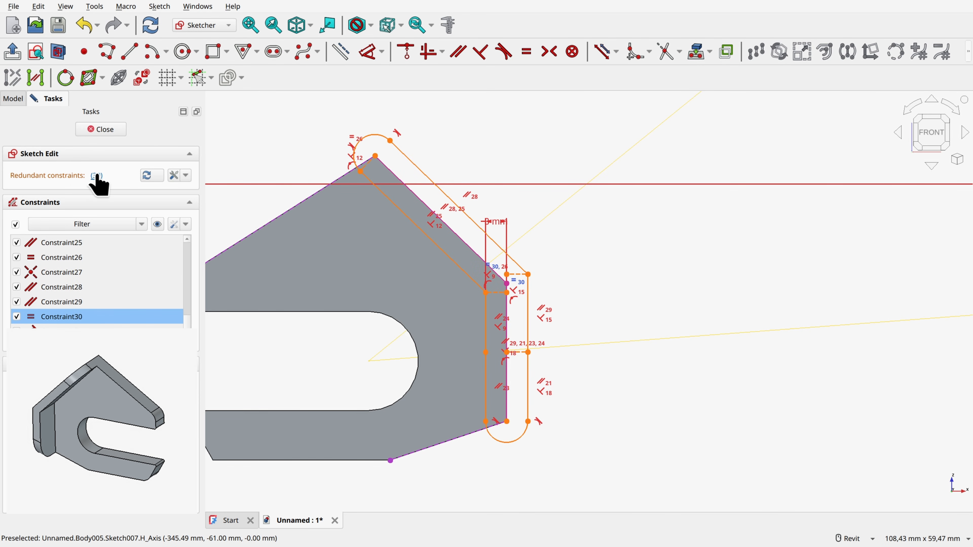
key(Delete)
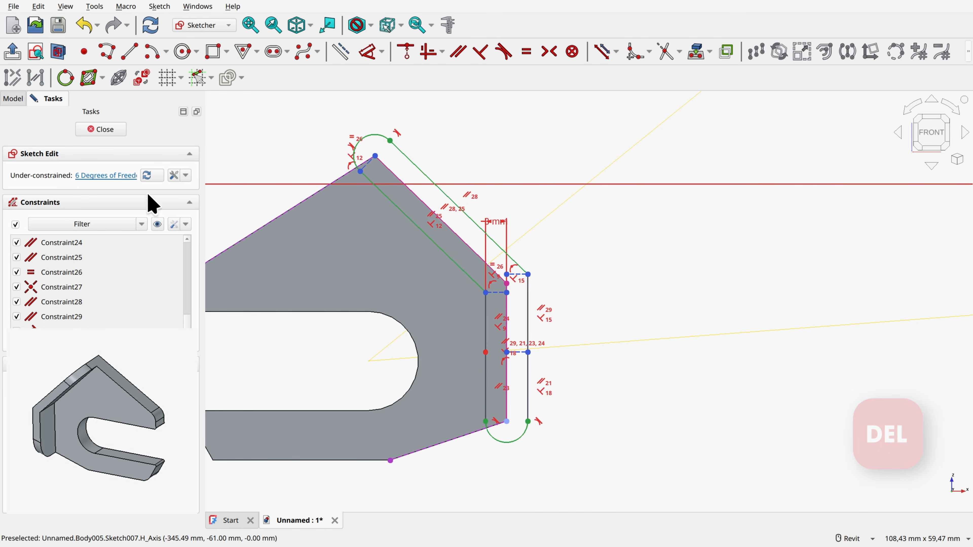
Step: Convert the offset outline's upper end arc and outer sloping line to construction geometry
scroll(364, 140, up, 2)
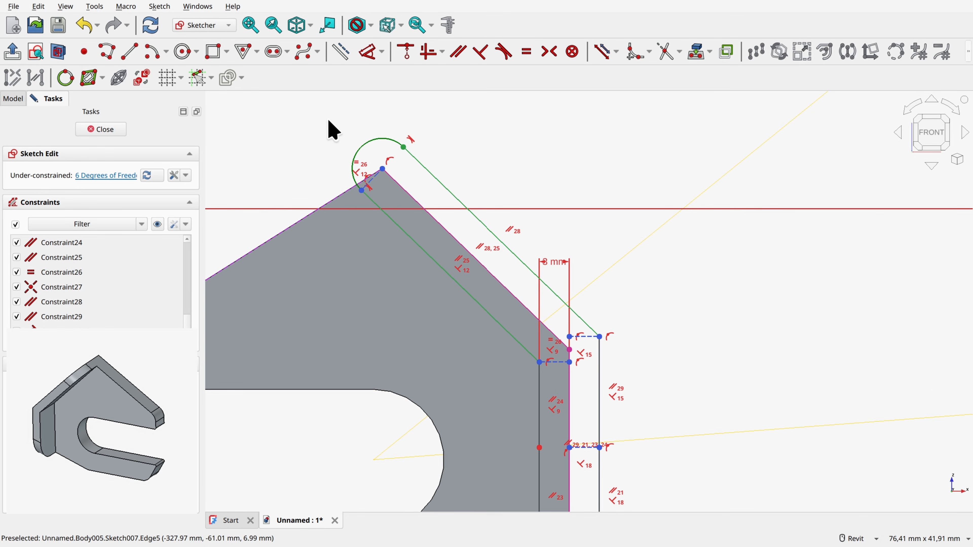
click(374, 143)
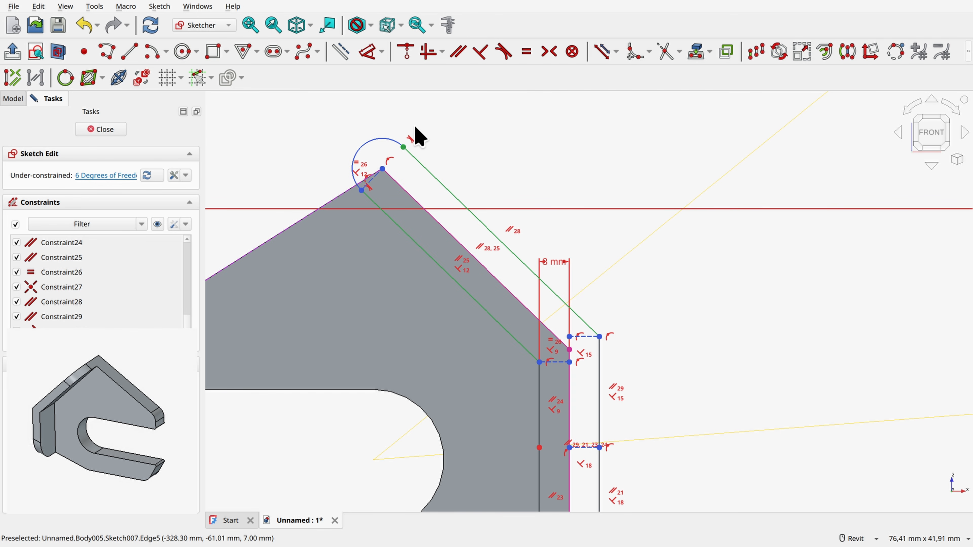
click(343, 53)
click(432, 174)
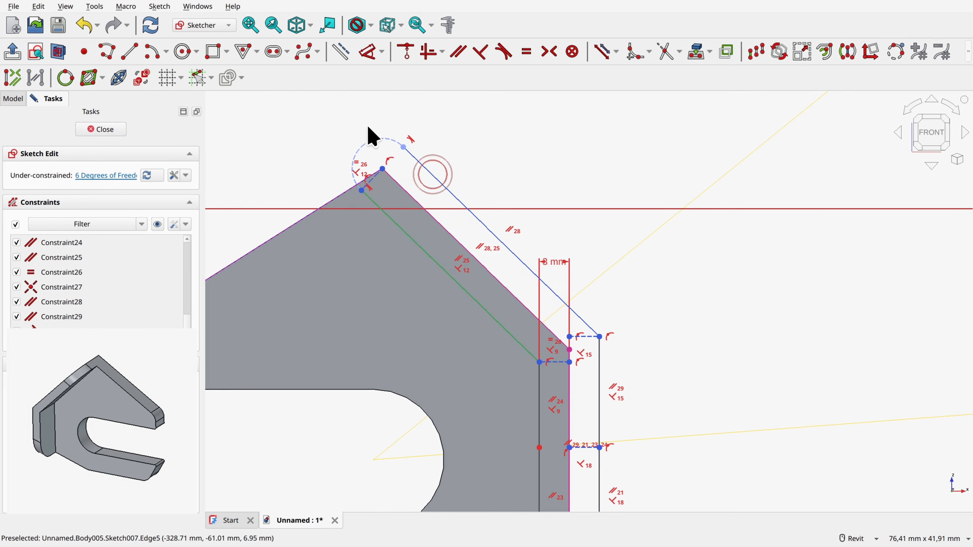
click(346, 57)
Step: Convert the offset outline's two outer vertical segments and its lower end arc to construction geometry
middle_drag(554, 245, 518, 101)
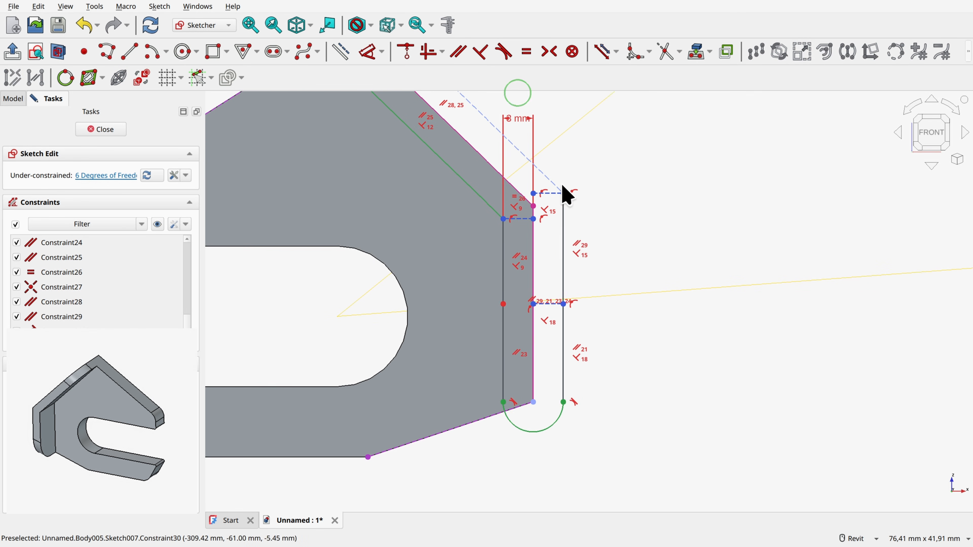
click(562, 210)
click(342, 53)
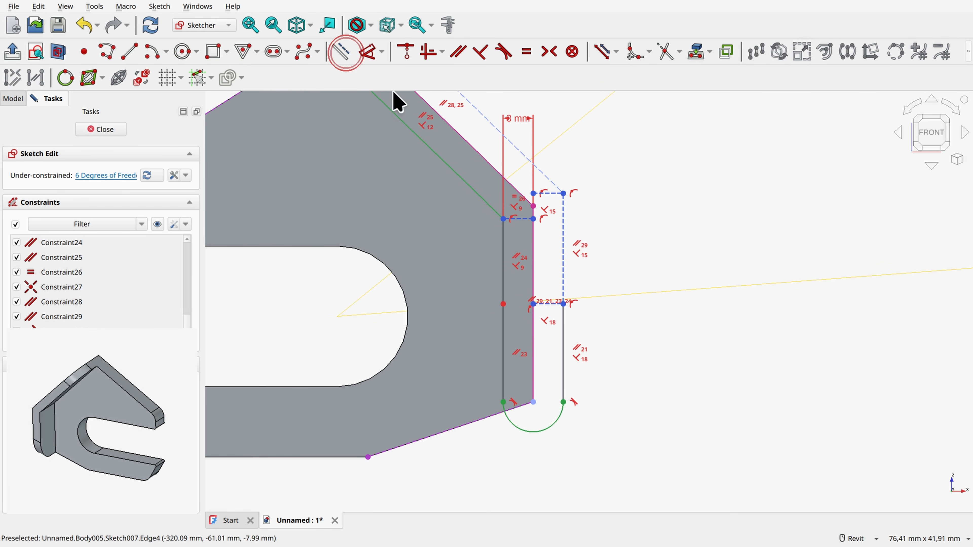
click(563, 328)
click(341, 52)
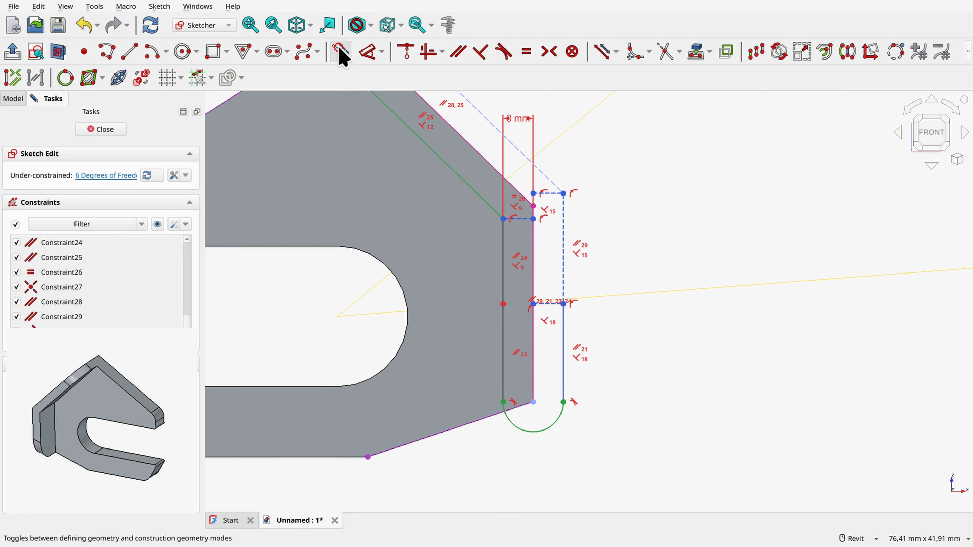
click(559, 418)
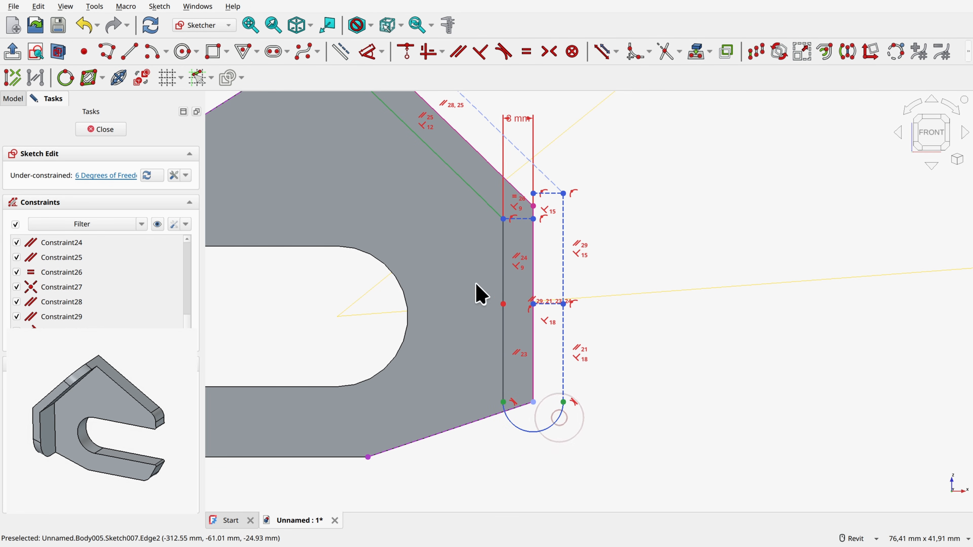
click(338, 49)
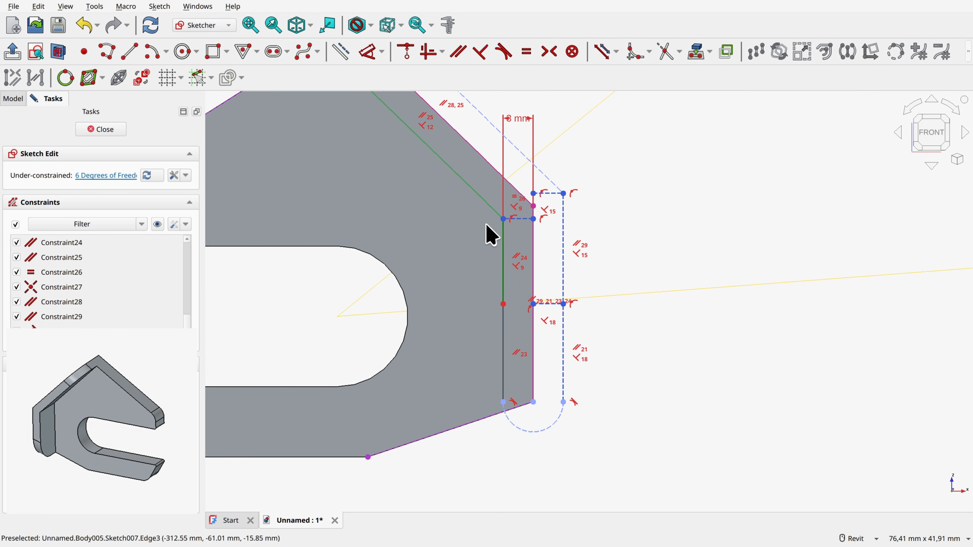
Step: Draw a vertical line about 1 mm long from the inner offset line's lower end to the sloping edge, and another to the lower front corner
scroll(424, 250, down, 2)
scroll(446, 228, up, 4)
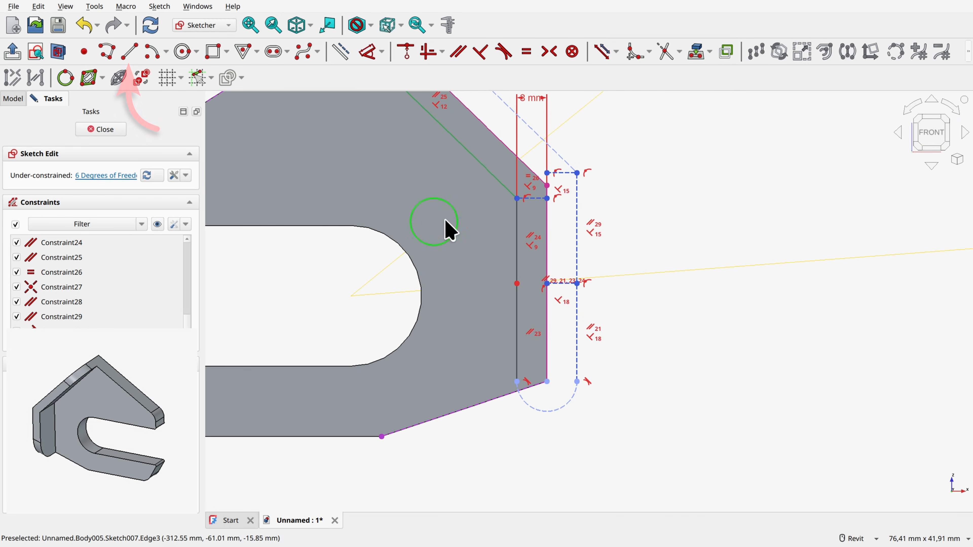
click(130, 51)
scroll(458, 396, up, 3)
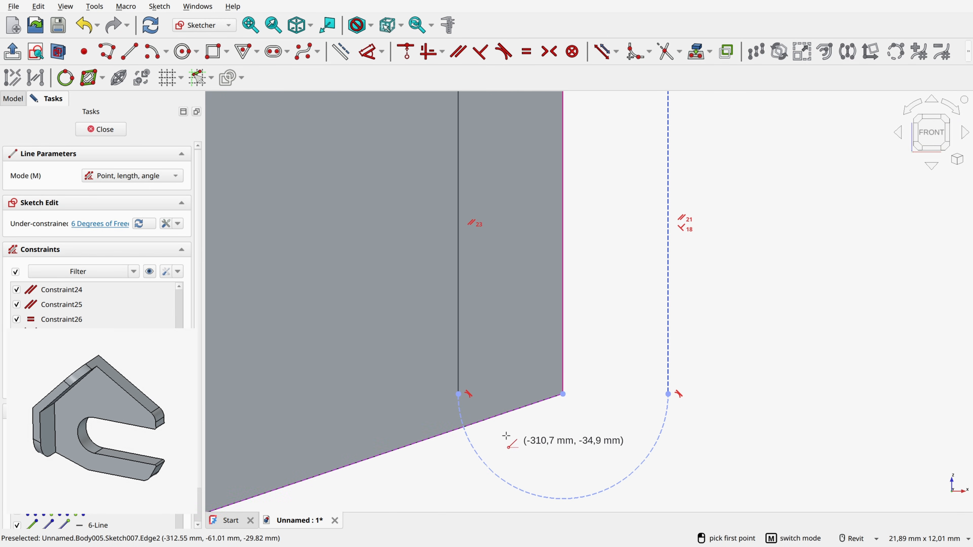
click(456, 394)
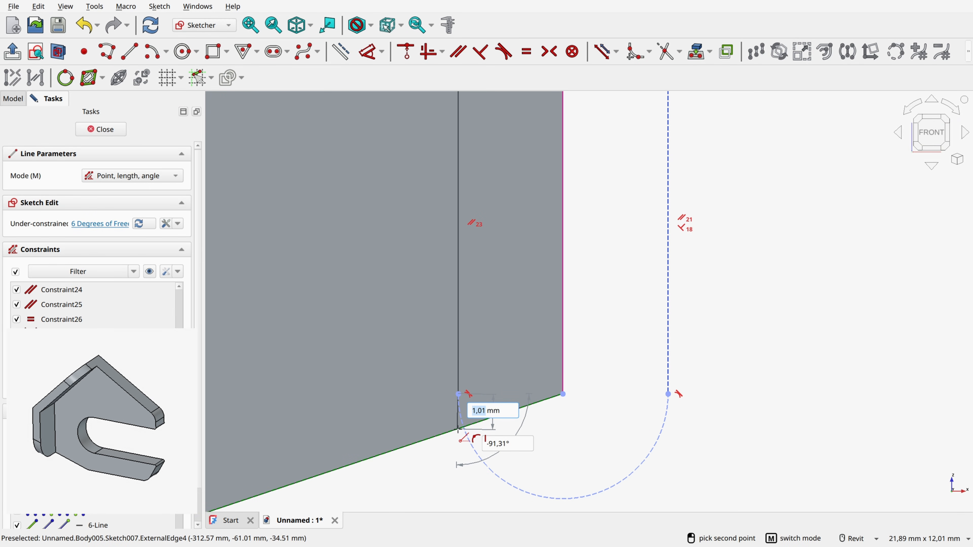
click(458, 429)
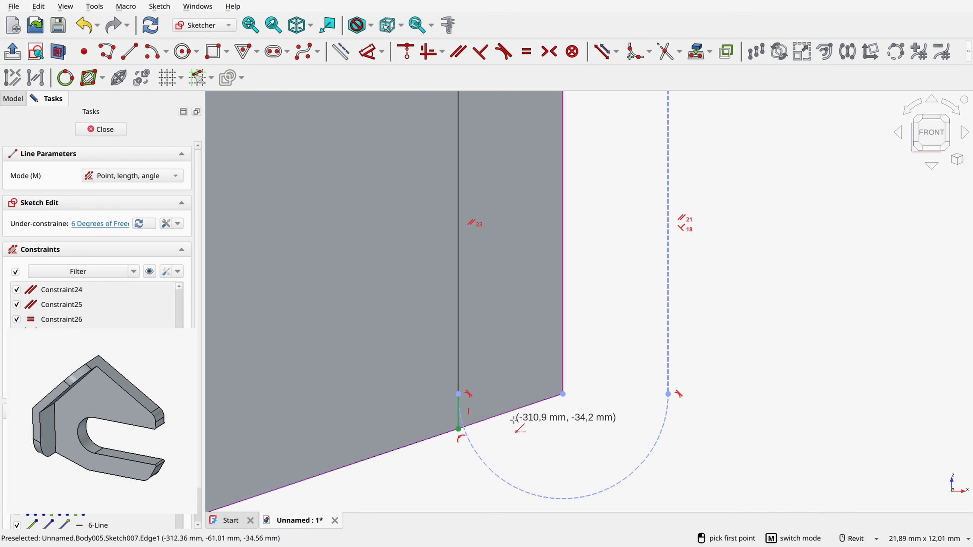
click(458, 429)
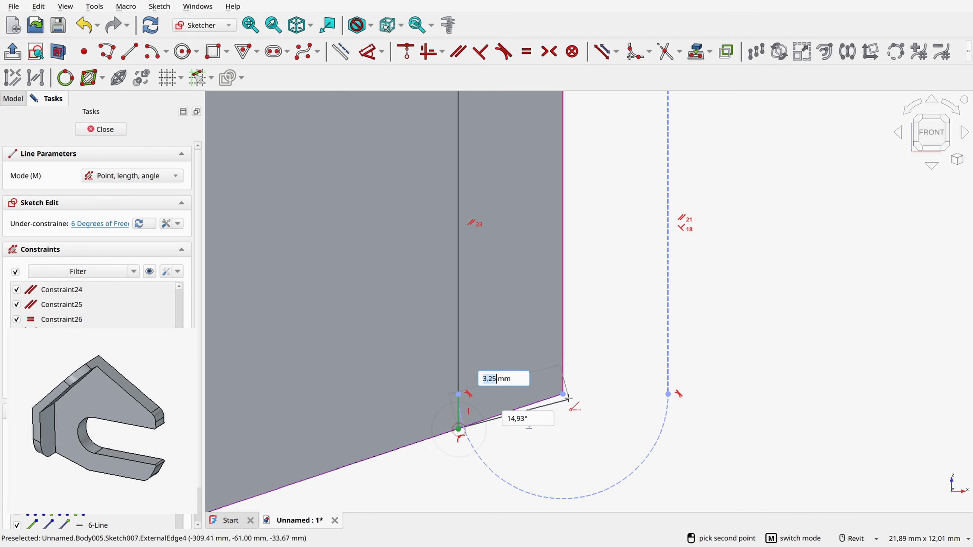
click(562, 394)
Step: Draw a short line from the inner sloping offset line's upper end to the upper rear edge, and another to the topmost corner
scroll(569, 393, down, 5)
scroll(549, 300, down, 2)
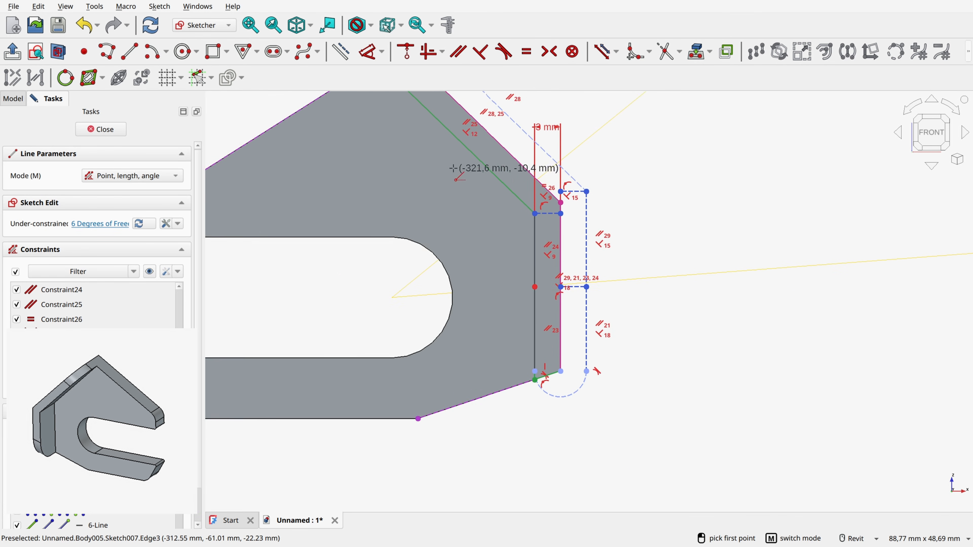
middle_drag(445, 175, 545, 384)
scroll(485, 277, up, 7)
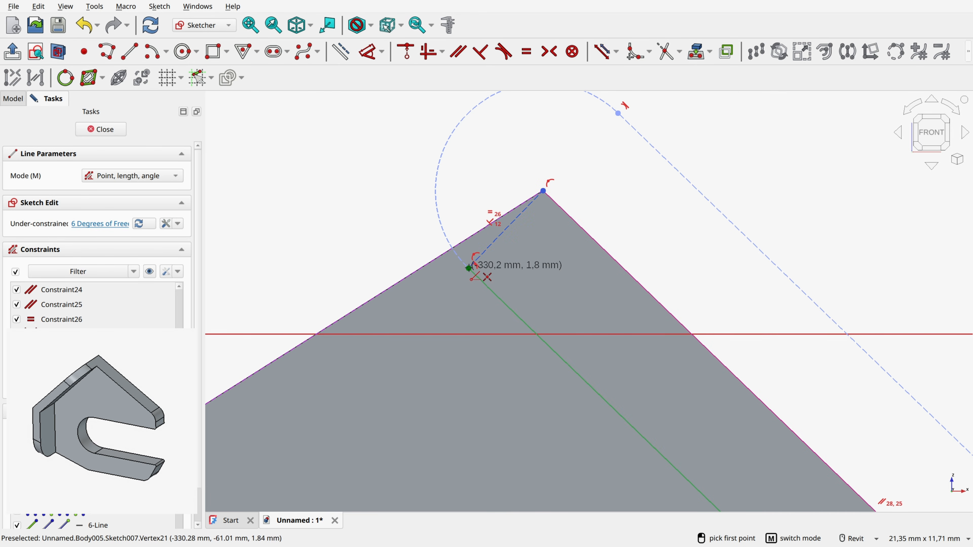
scroll(469, 265, up, 3)
click(496, 290)
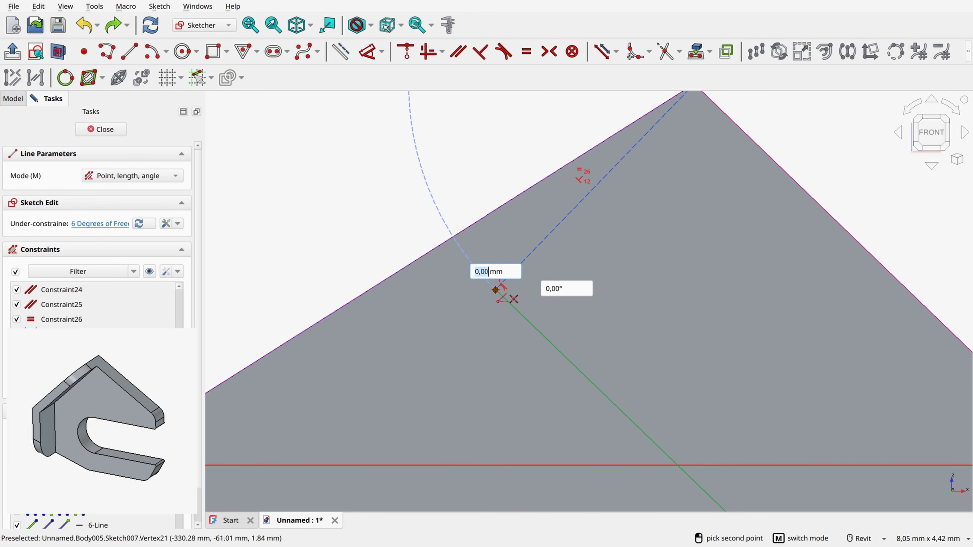
click(440, 245)
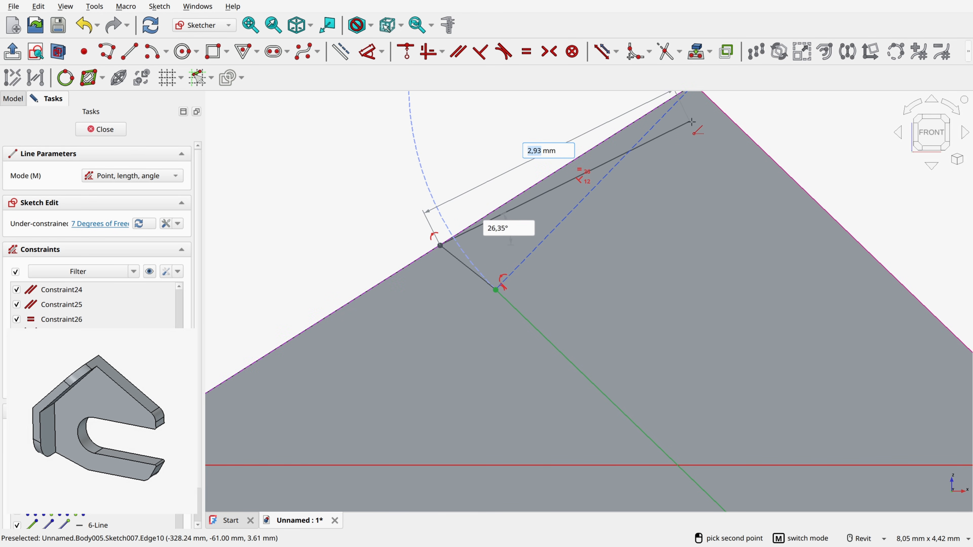
middle_drag(690, 94, 611, 192)
click(612, 189)
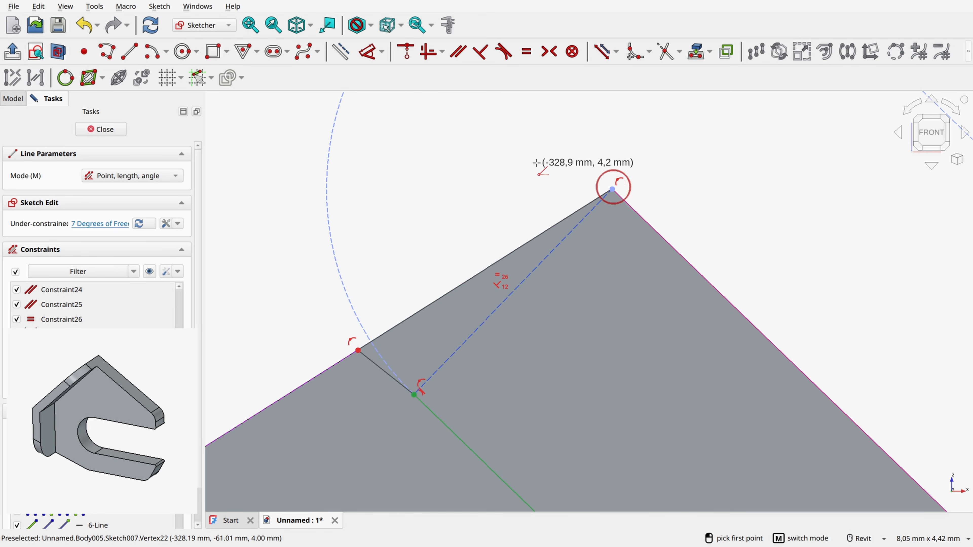
key(Escape)
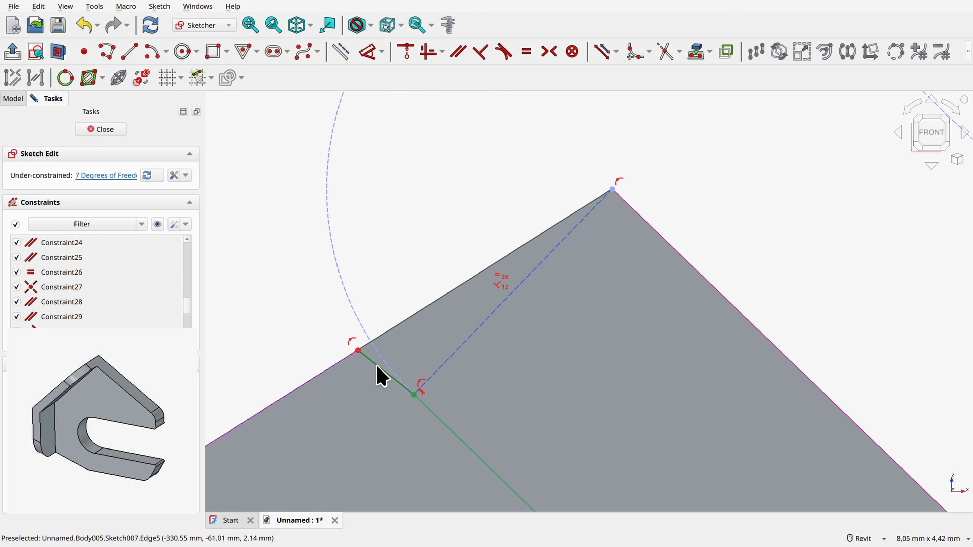
Step: Make the short upper connecting line parallel to the inner sloping offset line
click(378, 368)
click(434, 414)
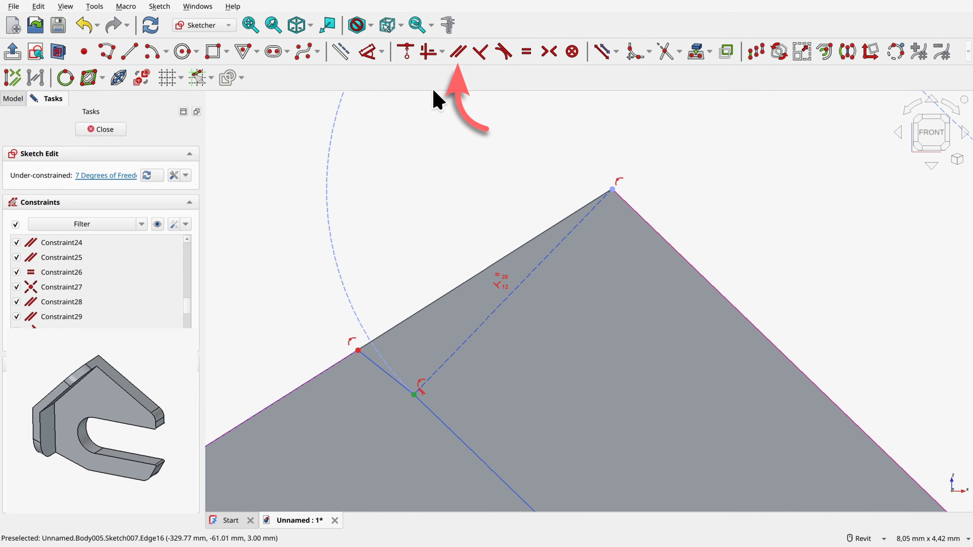
click(459, 55)
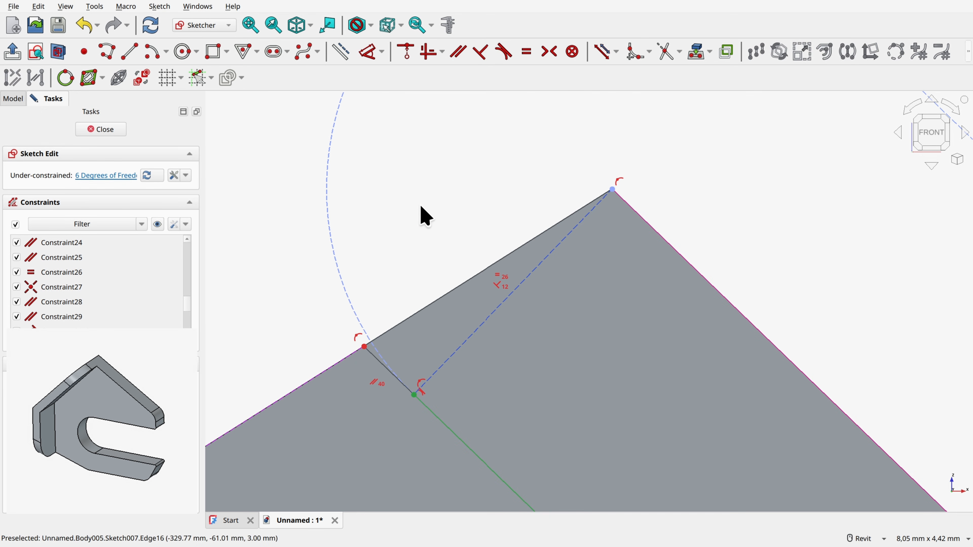
click(424, 228)
Step: Pull the dashed construction line away from the topmost corner and constrain its upper endpoint onto the upper rear edge
click(365, 347)
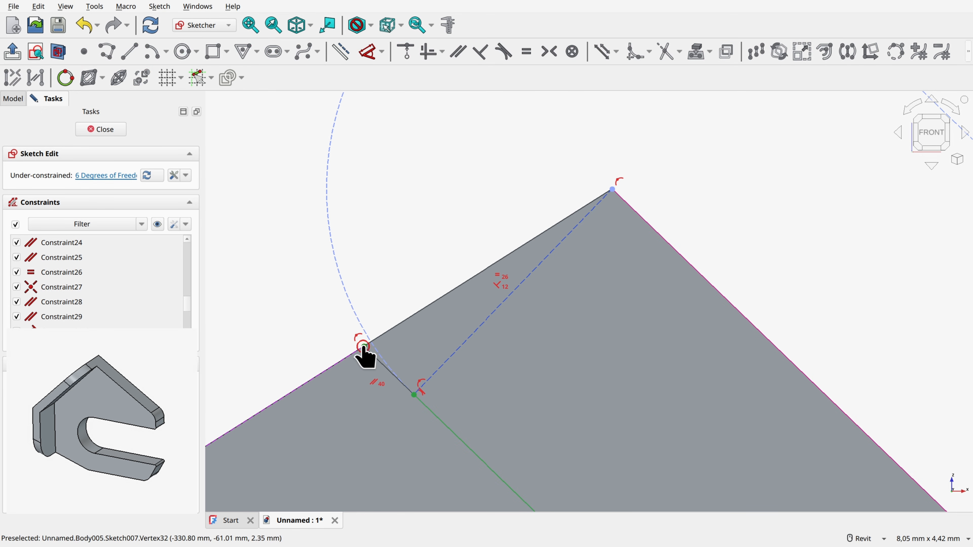
drag(612, 190, 589, 170)
drag(586, 229, 599, 244)
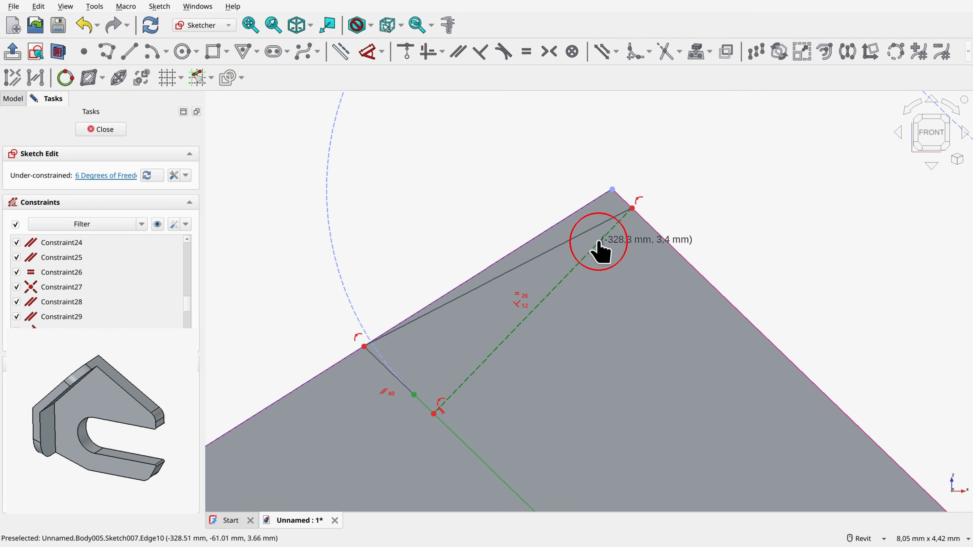
click(663, 164)
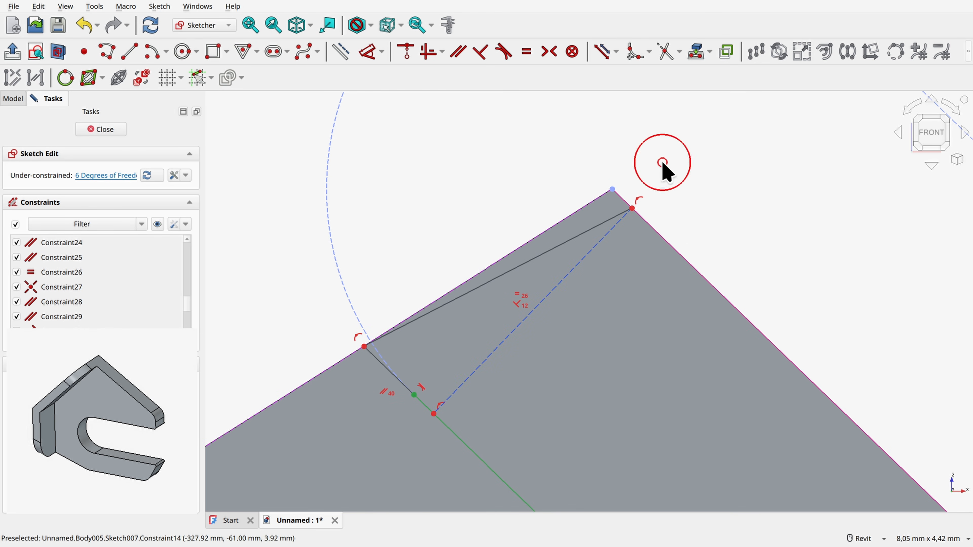
click(633, 209)
click(599, 199)
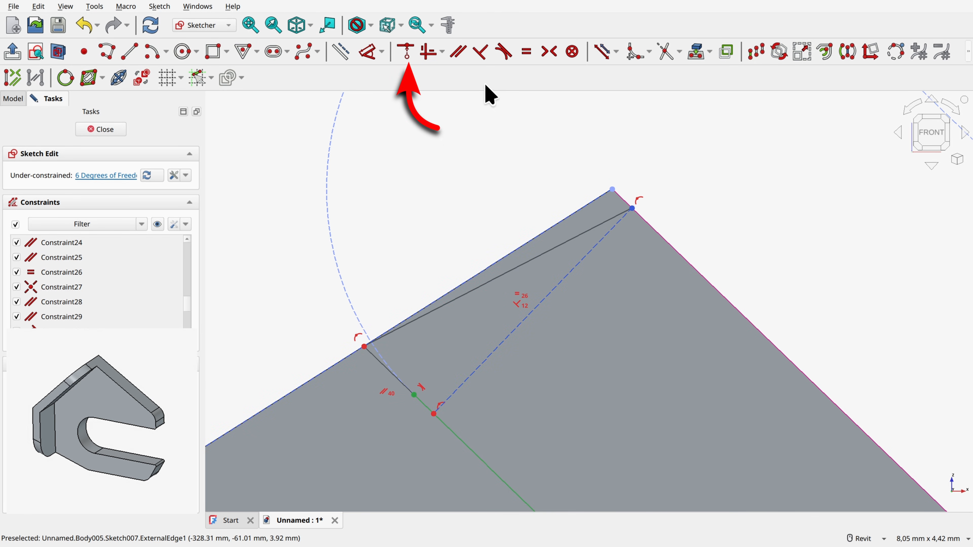
click(408, 52)
scroll(580, 166, down, 8)
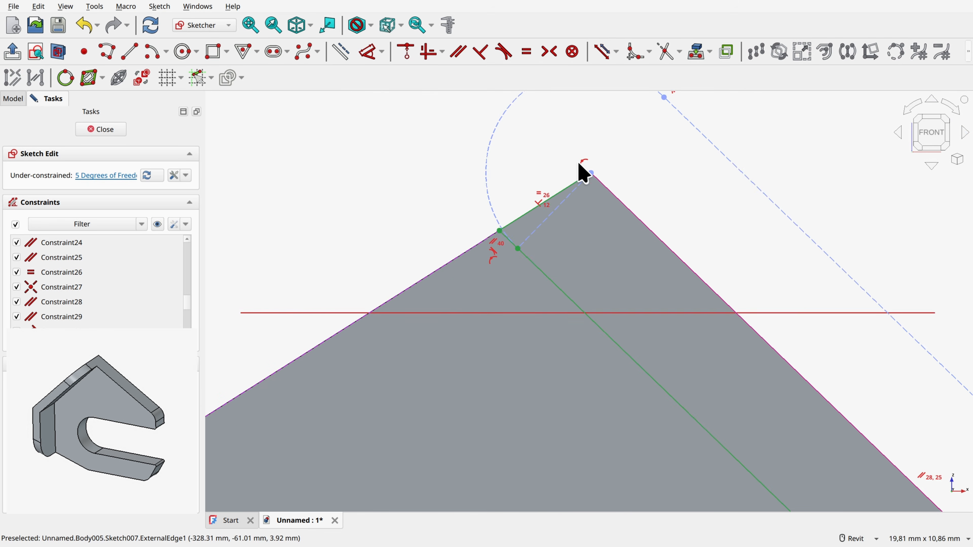
Step: Move the free junction point on the inner vertical offset line slightly upward
middle_drag(708, 231, 523, 11)
scroll(680, 289, down, 3)
middle_drag(680, 289, 510, 59)
scroll(567, 296, up, 2)
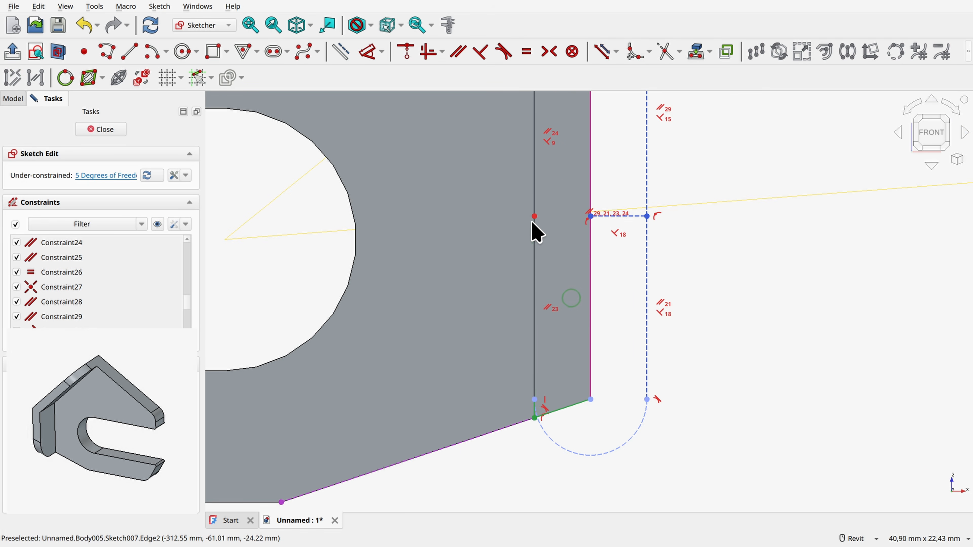
mouse_move(535, 217)
mouse_down()
mouse_move(557, 374)
mouse_move(549, 187)
mouse_up()
middle_drag(607, 155, 612, 304)
scroll(569, 229, down, 3)
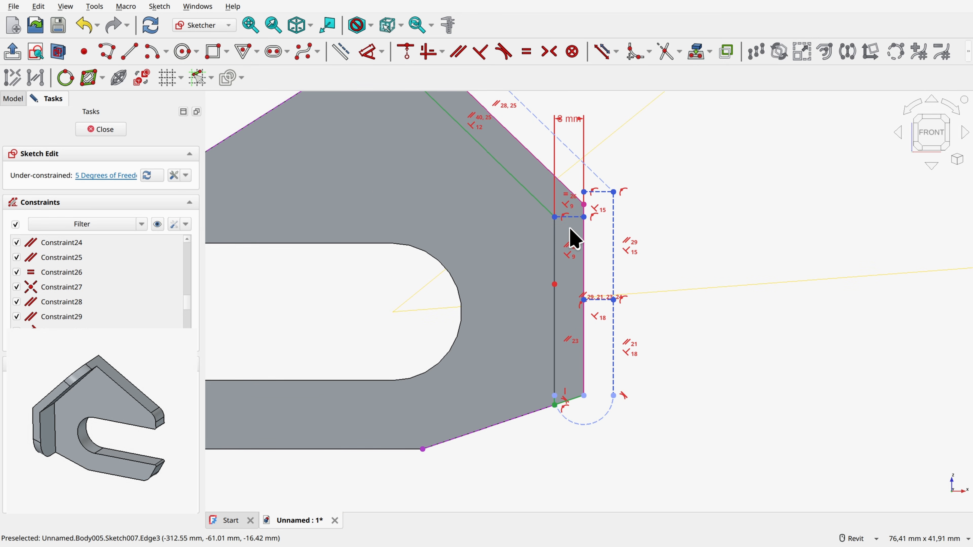
Step: Finish the strip sketch and pad it 10.5 mm along the sketch normal in one direction
click(106, 129)
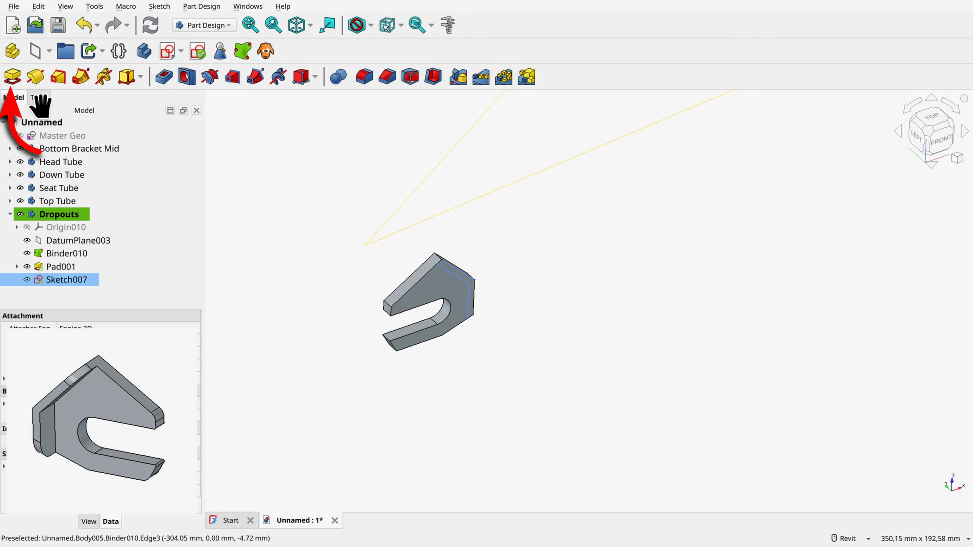
click(13, 76)
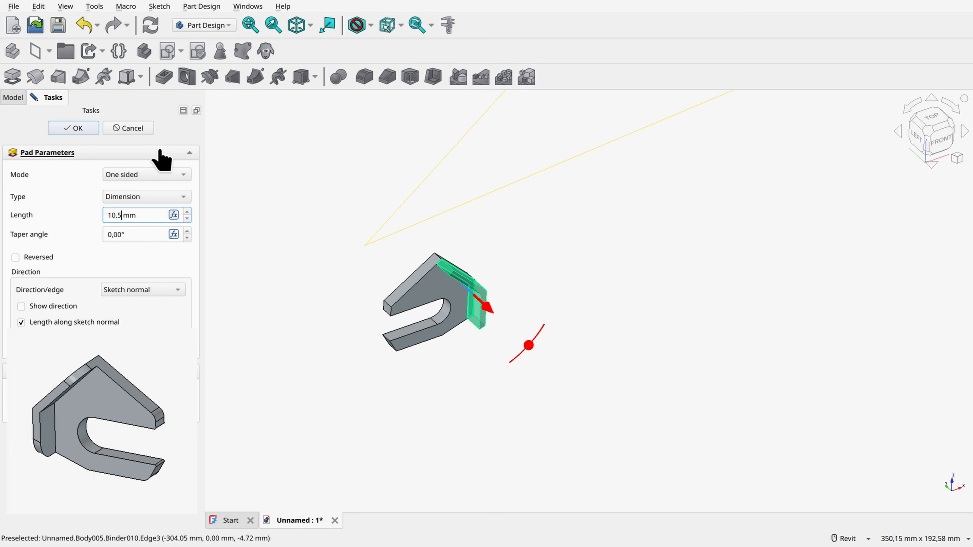
click(81, 128)
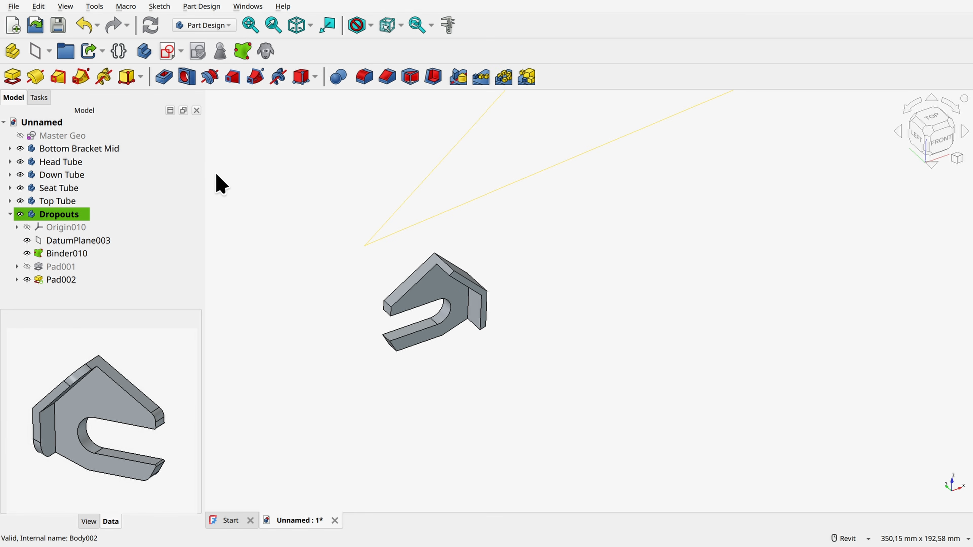
Step: Set the chainstay line's length to 340 mm in the Master Geo sketch and leave the sketch
scroll(634, 231, down, 4)
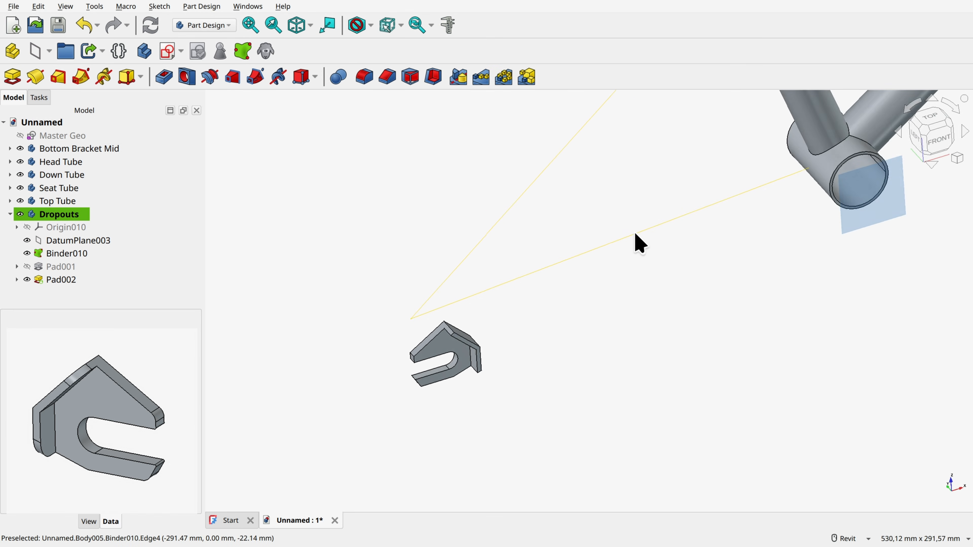
shift+middle_drag(634, 231, 604, 277)
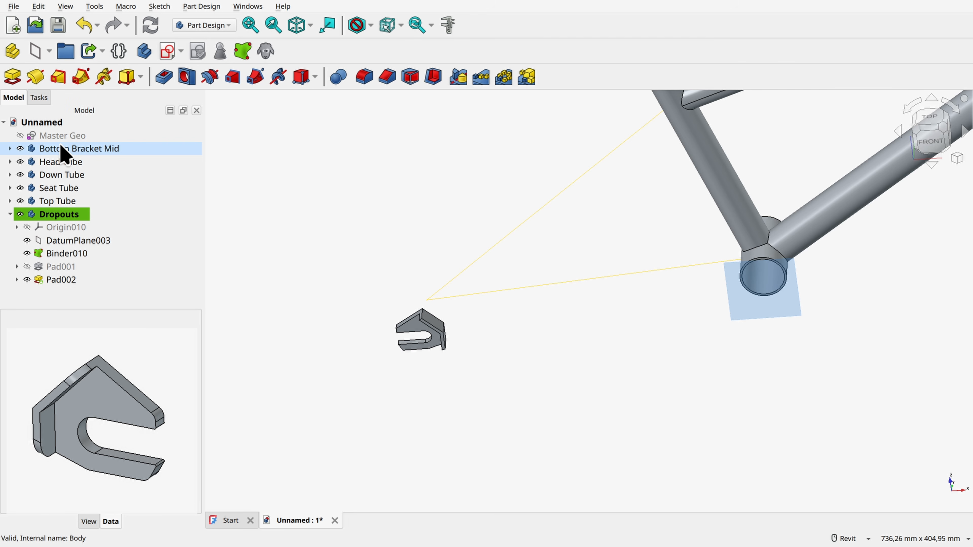
double_click(63, 135)
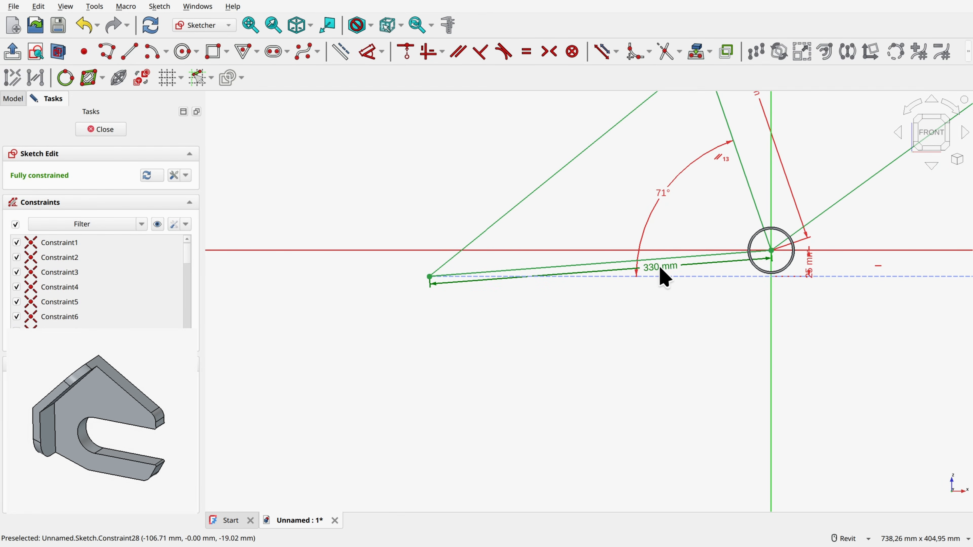
double_click(660, 268)
text(3)
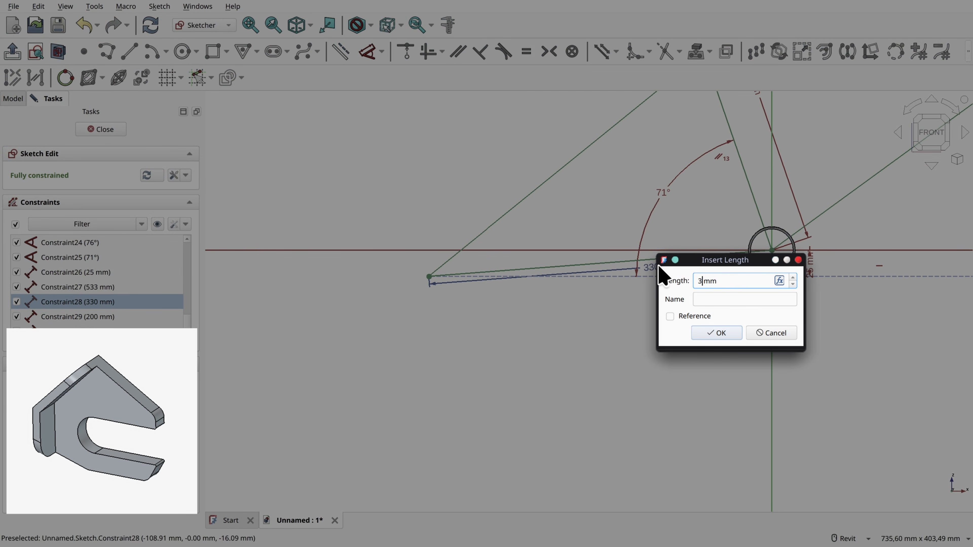
text(40)
key(Return)
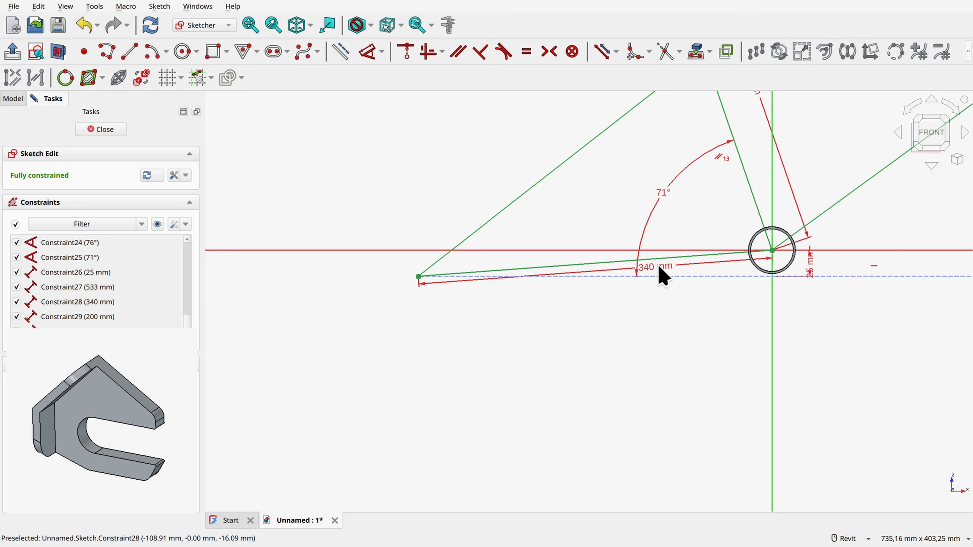
click(105, 133)
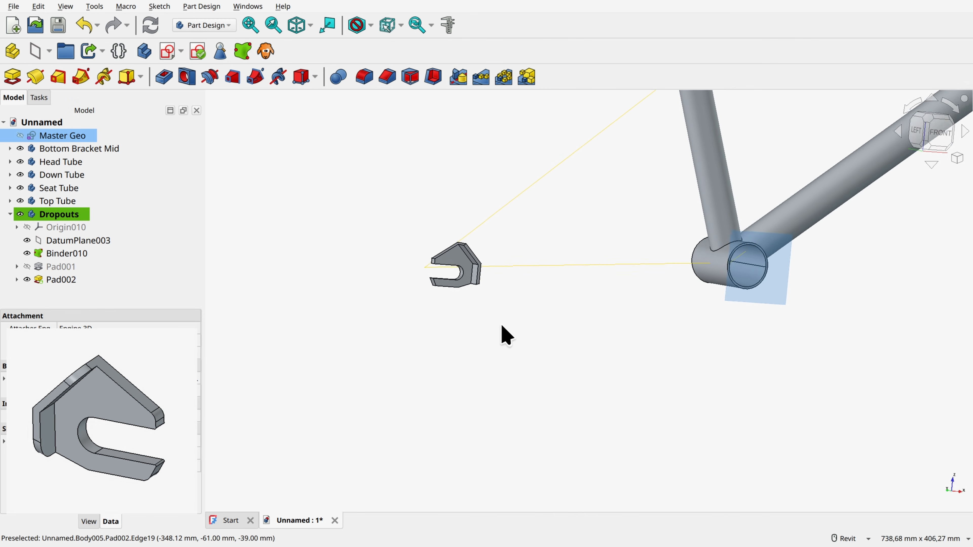
Step: Set the chainstay line's length to 360 mm in the Master Geo sketch and leave the sketch
shift+middle_drag(502, 326, 345, 310)
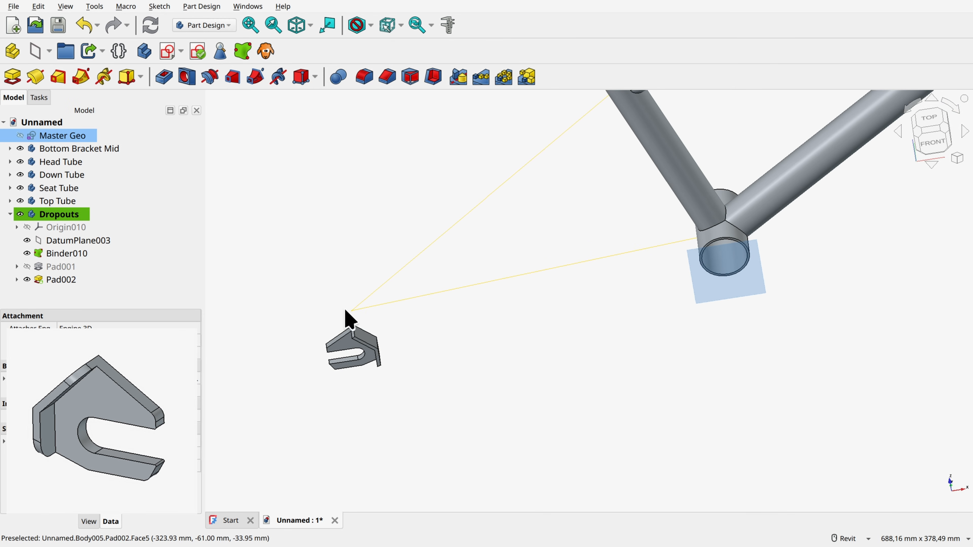
double_click(79, 136)
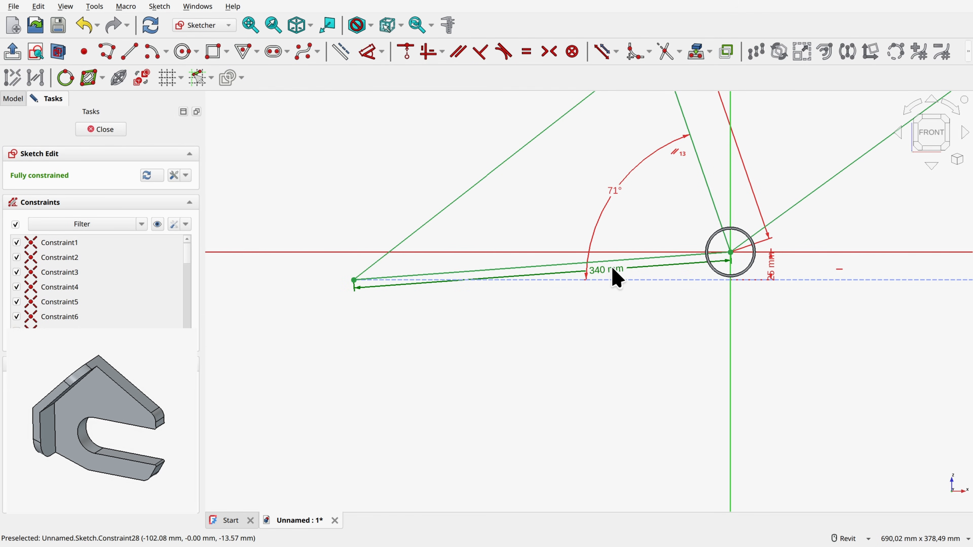
double_click(602, 271)
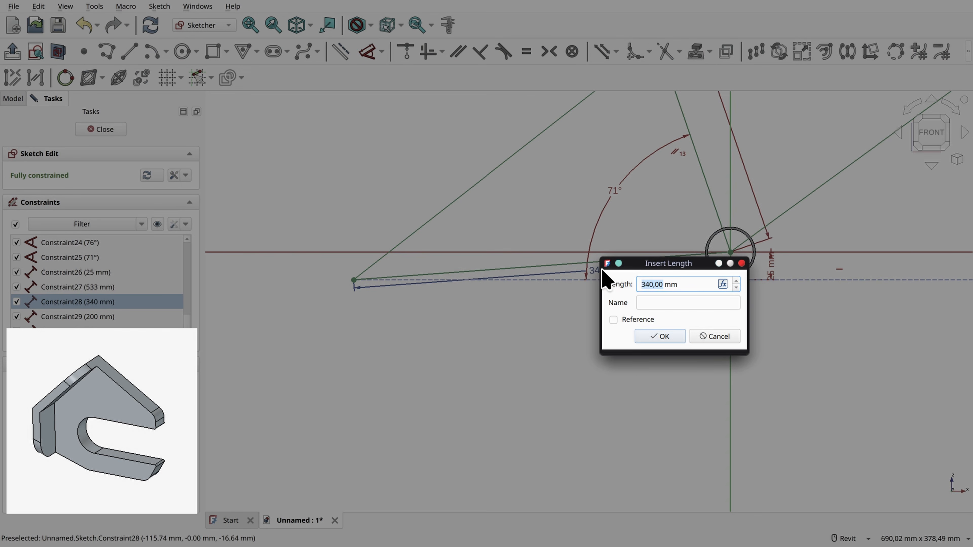
text(360)
key(Return)
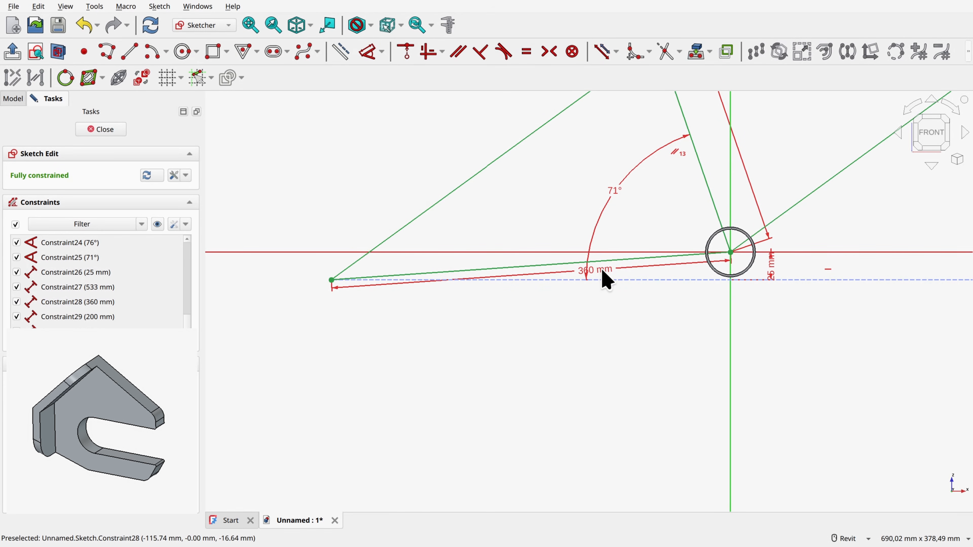
click(101, 131)
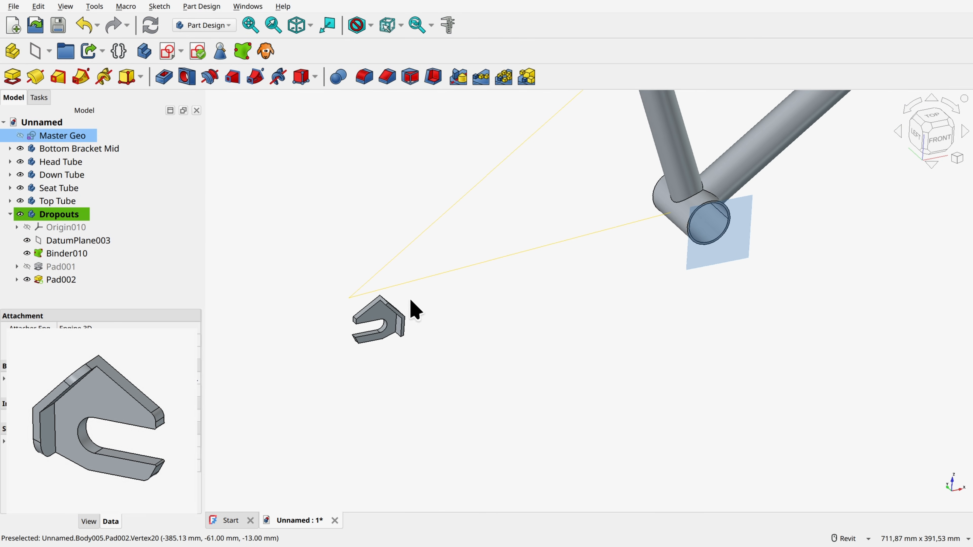
Step: Restore the chainstay line's length to 330 mm in the Master Geo sketch and leave the sketch
double_click(65, 135)
click(587, 254)
double_click(589, 256)
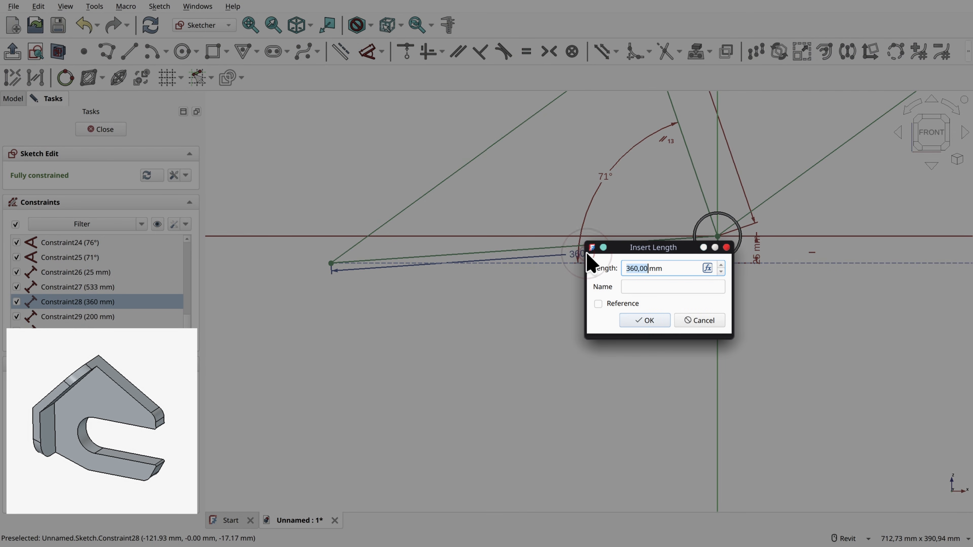
text(330)
key(Return)
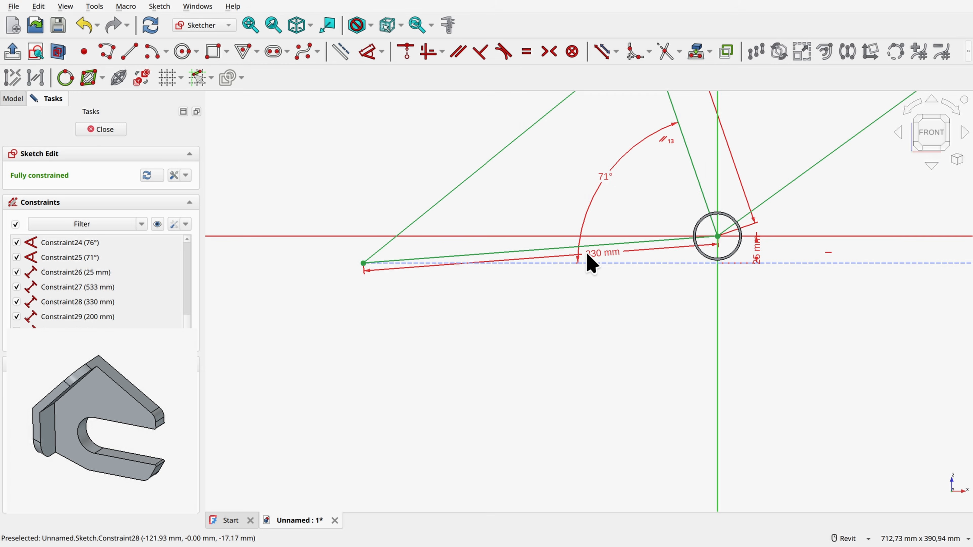
click(101, 130)
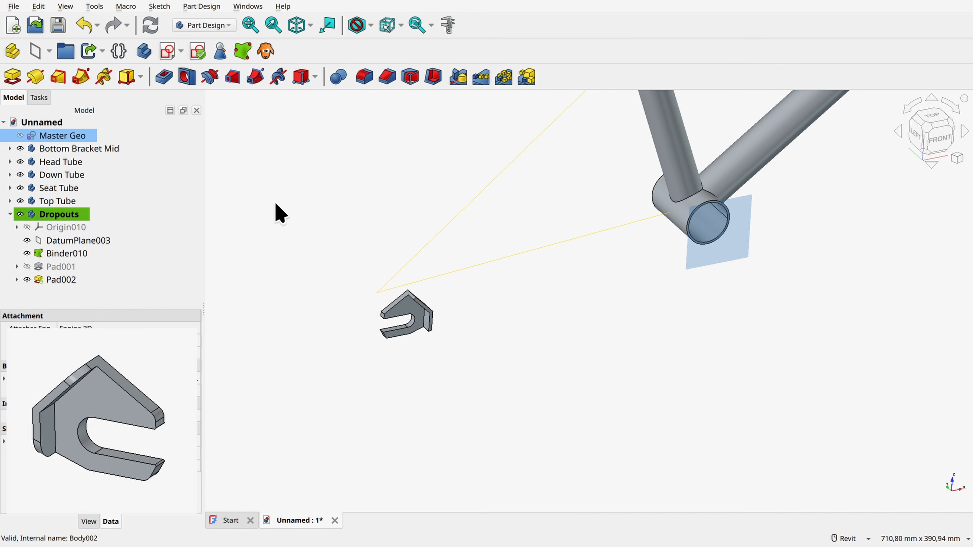
Step: Fillet the two outer corner edges at the upper and lower ends of the dropout's padded flange with a 7 mm radius
shift+middle_drag(556, 354, 443, 343)
scroll(454, 315, up, 4)
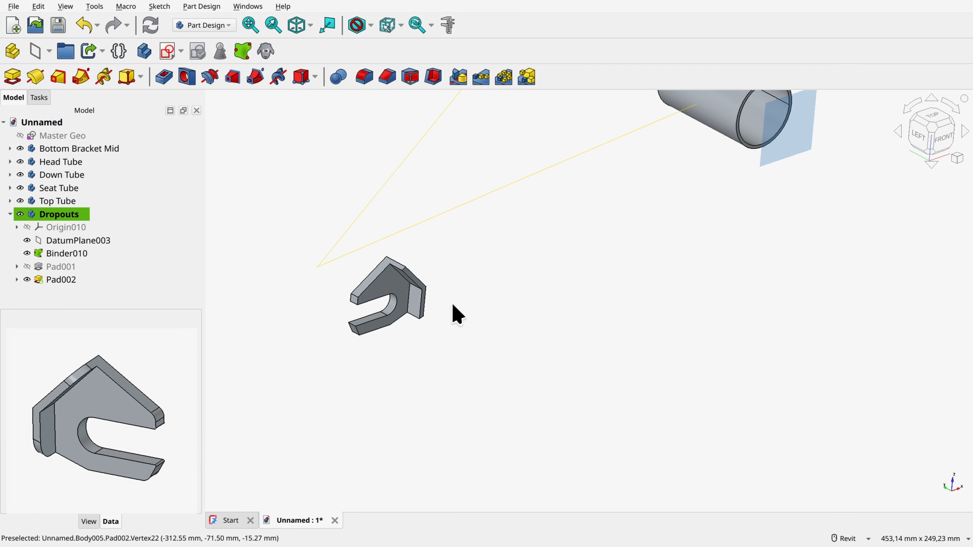
scroll(452, 306, up, 2)
mouse_move(453, 306)
shift+middle_down()
mouse_move(431, 309)
mouse_move(470, 303)
shift+middle_up()
scroll(516, 275, up, 1)
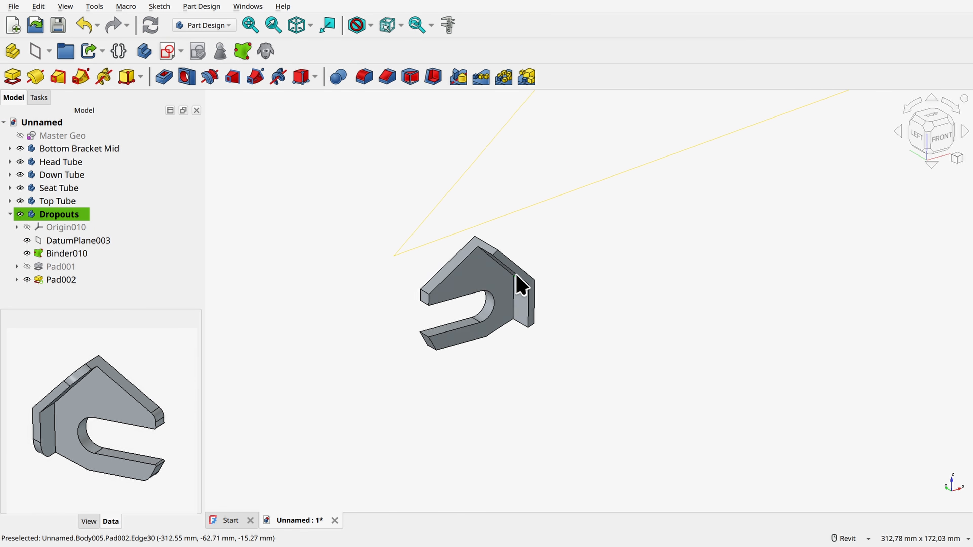
shift+middle_drag(521, 285, 555, 278)
scroll(548, 261, up, 1)
key(ctrl)
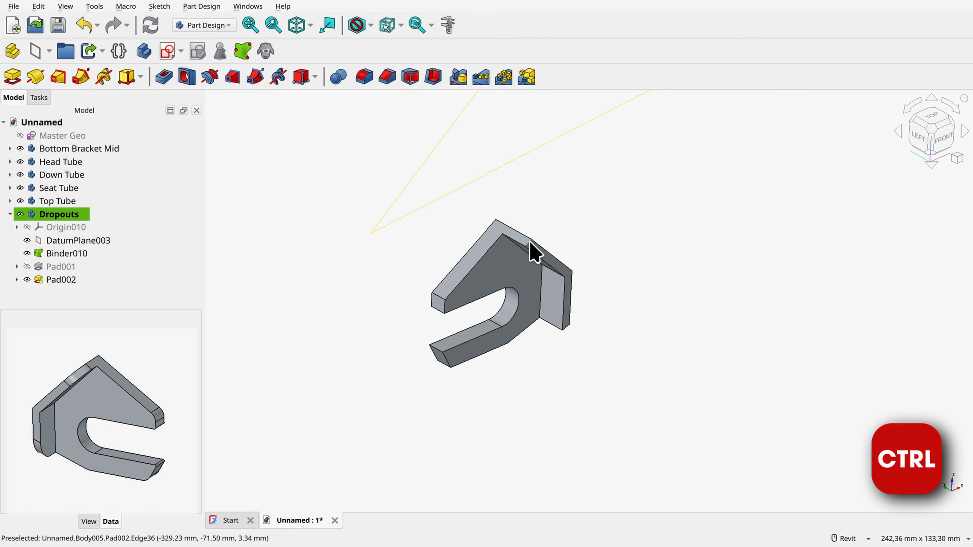
ctrl+click(534, 253)
scroll(578, 351, up, 2)
ctrl+click(562, 321)
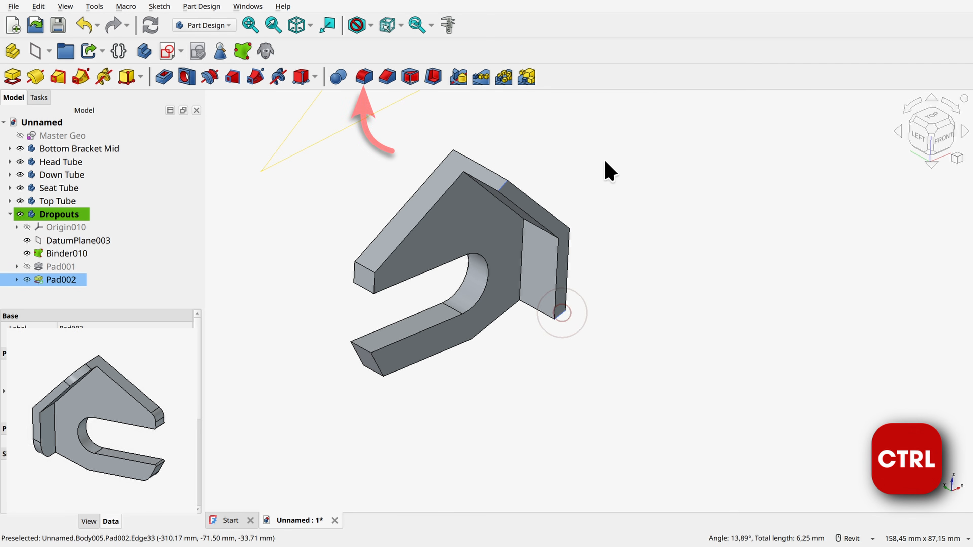
click(365, 77)
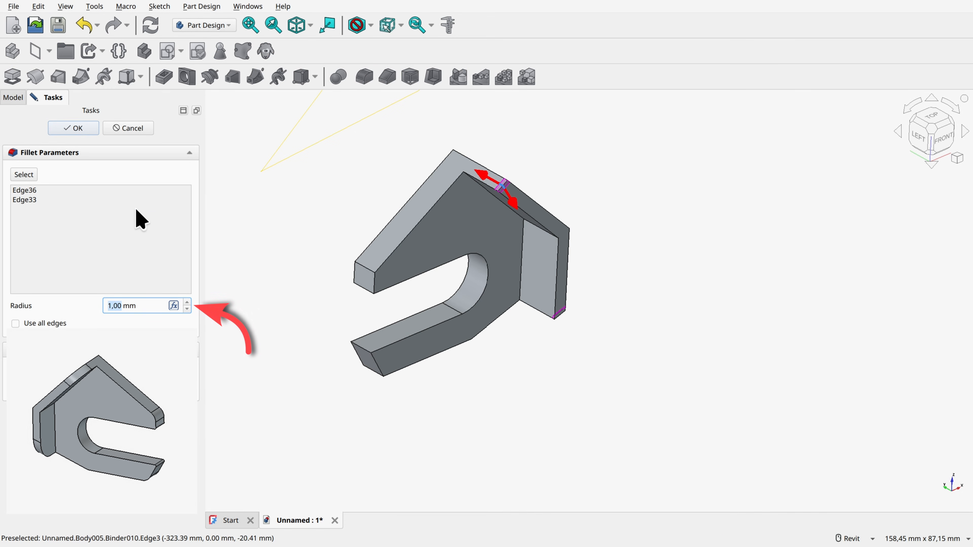
text(7)
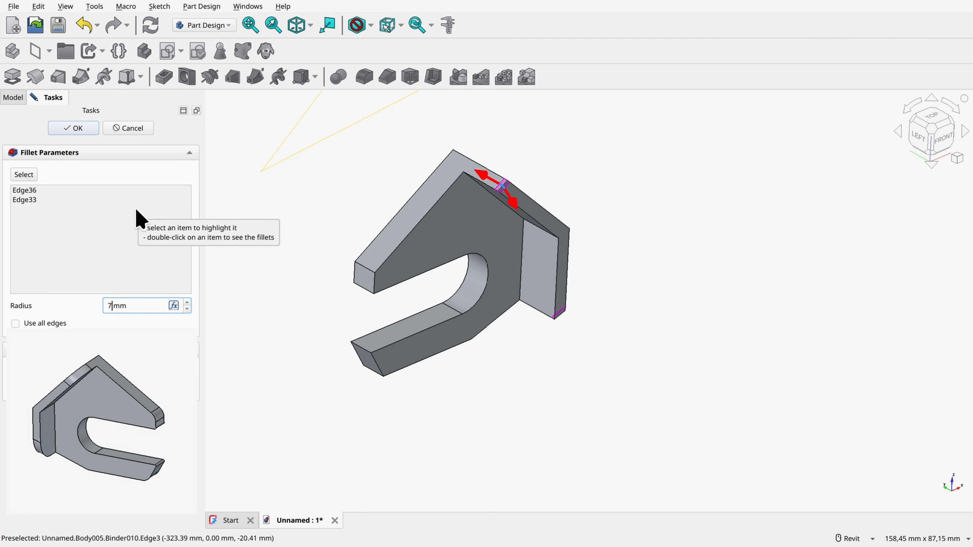
key(Return)
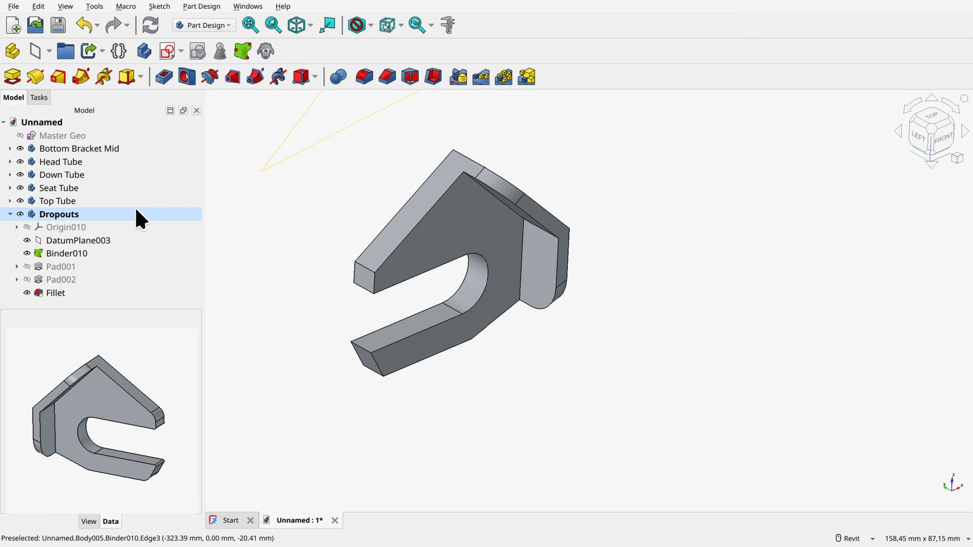
click(137, 213)
Step: Fillet the two slot-side edges at the tips of the dropout's upper and lower arms with a 0.5 mm radius
middle_drag(363, 289, 581, 270)
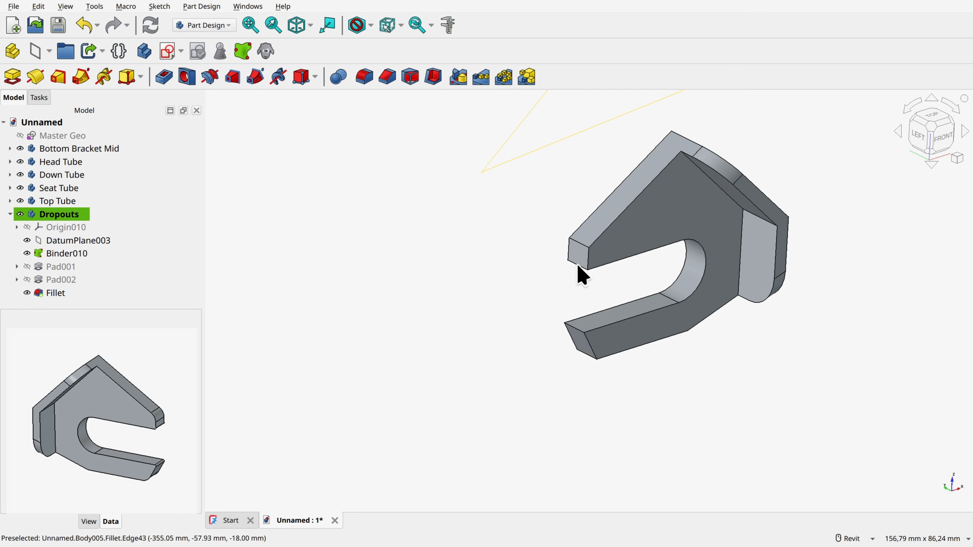
ctrl+click(578, 264)
ctrl+click(575, 327)
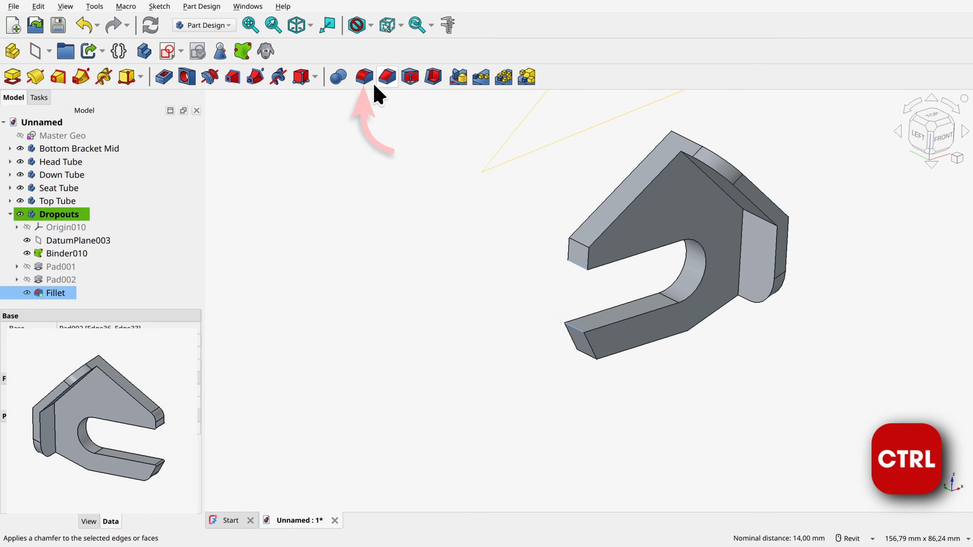
click(364, 77)
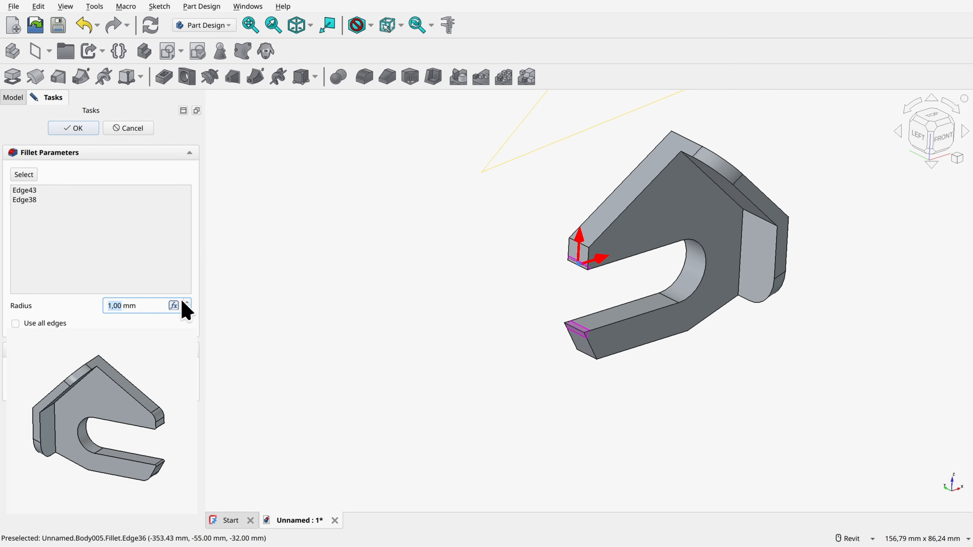
text(0.5)
key(Return)
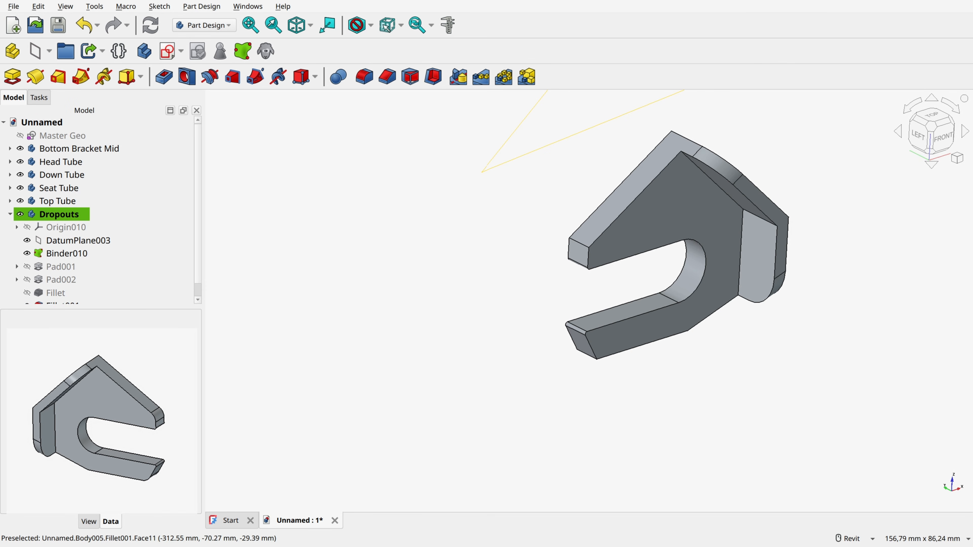
Step: Fillet the outer tip edges of both dropout arms and the bend edge beneath the lower arm with a 4 mm radius
click(580, 244)
shift+middle_drag(613, 306, 567, 238)
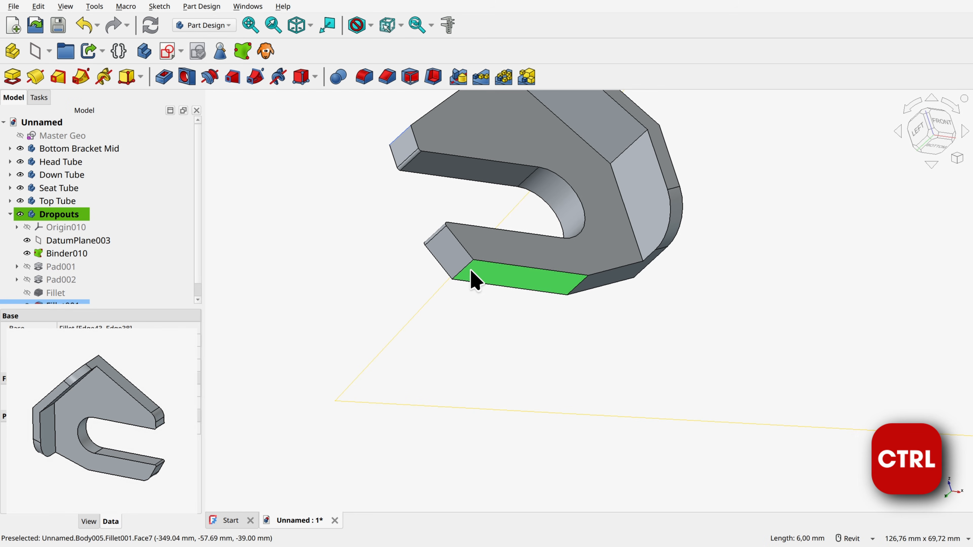
ctrl+click(463, 269)
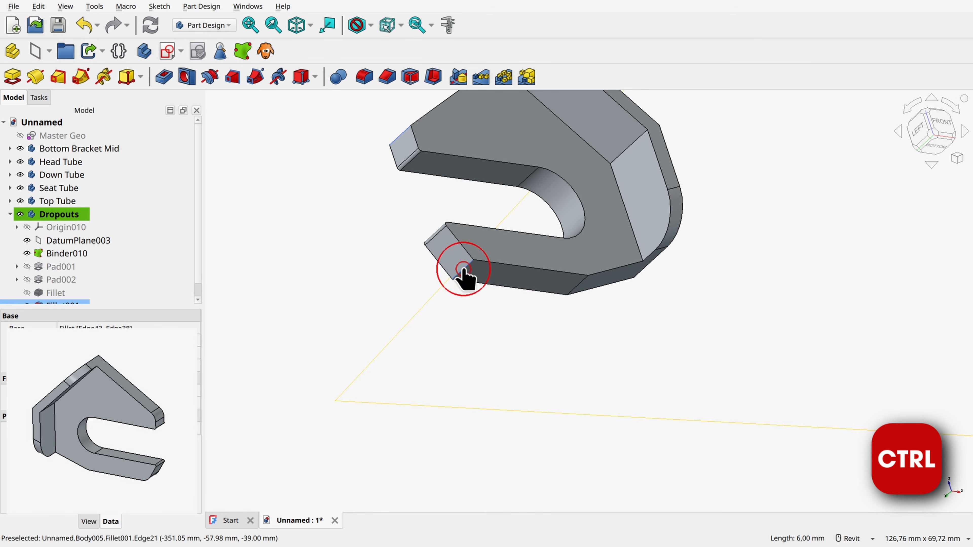
click(365, 78)
text(4mm)
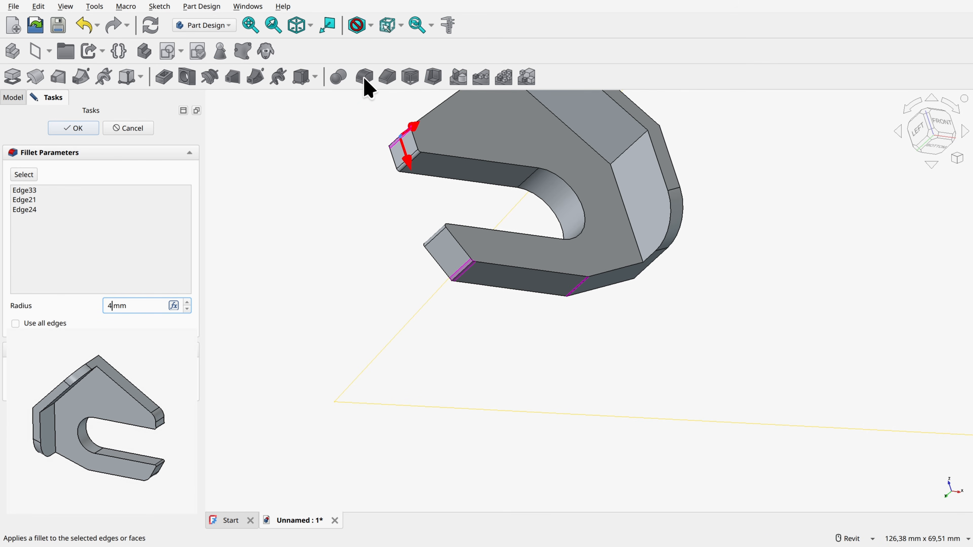
key(Return)
Step: Fillet the edge where the two angled outer faces of the dropout's flange meet
shift+middle_drag(765, 285, 495, 317)
click(494, 318)
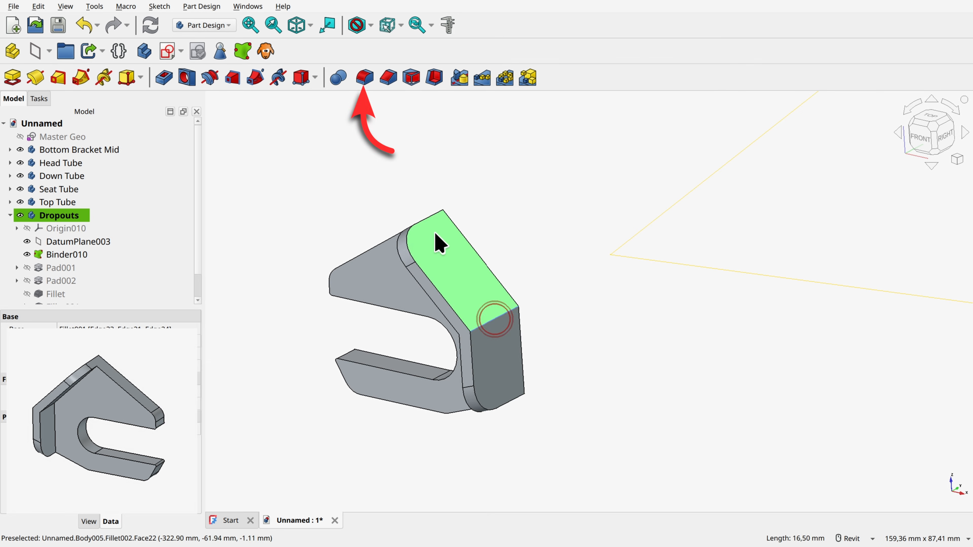
click(365, 78)
click(73, 128)
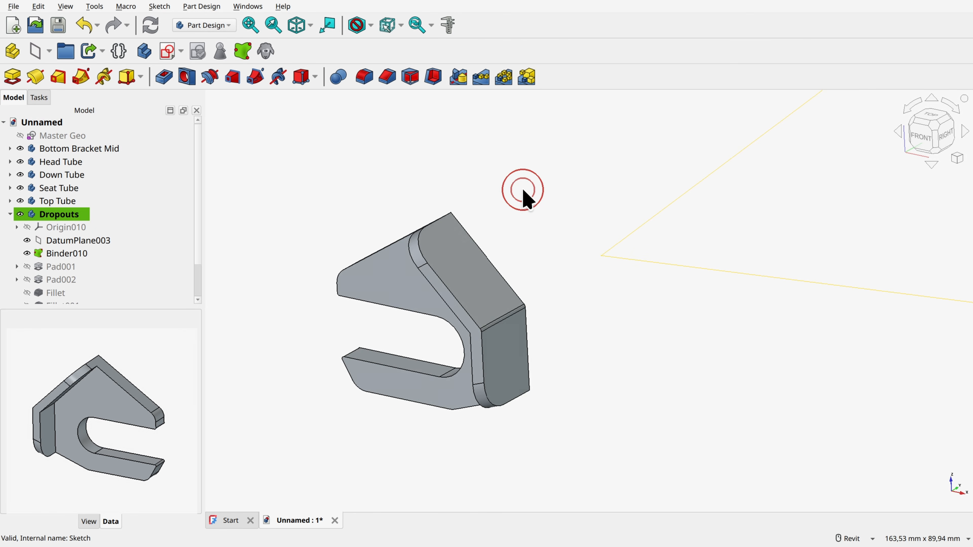
shift+middle_drag(521, 192, 675, 347)
shift+middle_drag(446, 293, 645, 271)
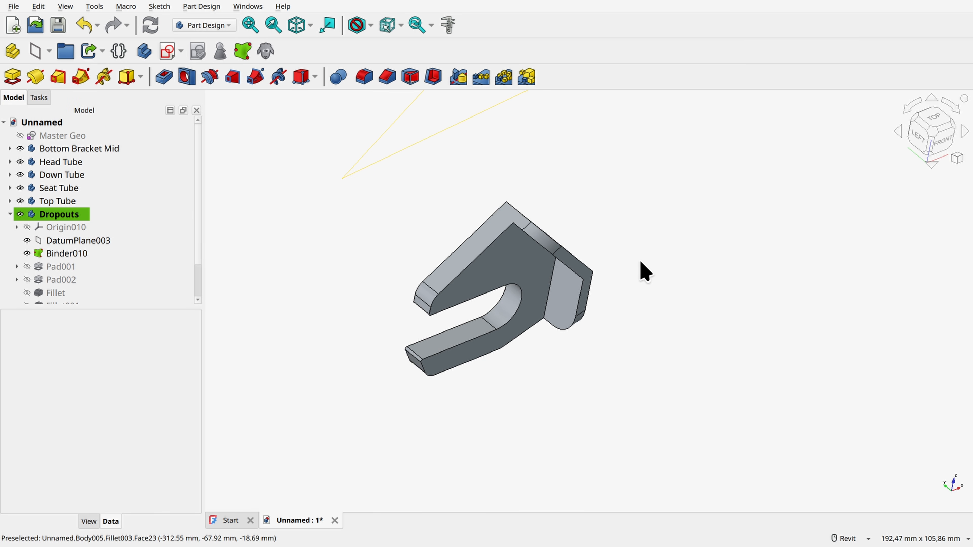
Step: Set the chainstay line's length to 350 mm in the Master Geo sketch and leave the sketch
click(10, 214)
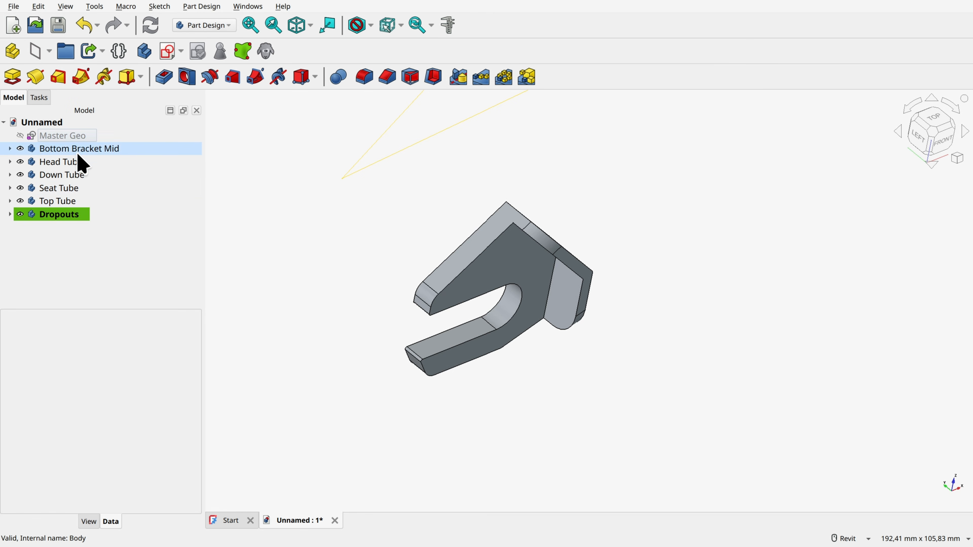
double_click(58, 136)
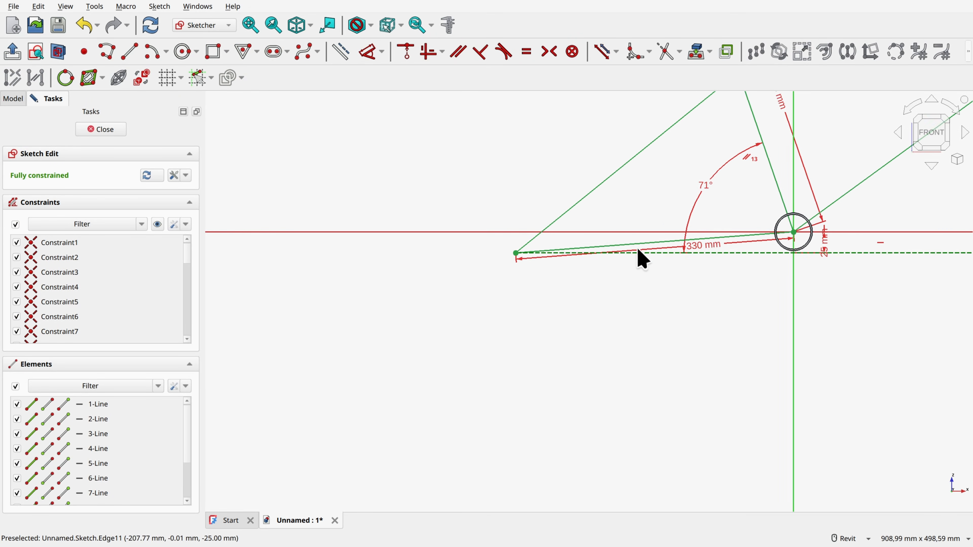
double_click(691, 248)
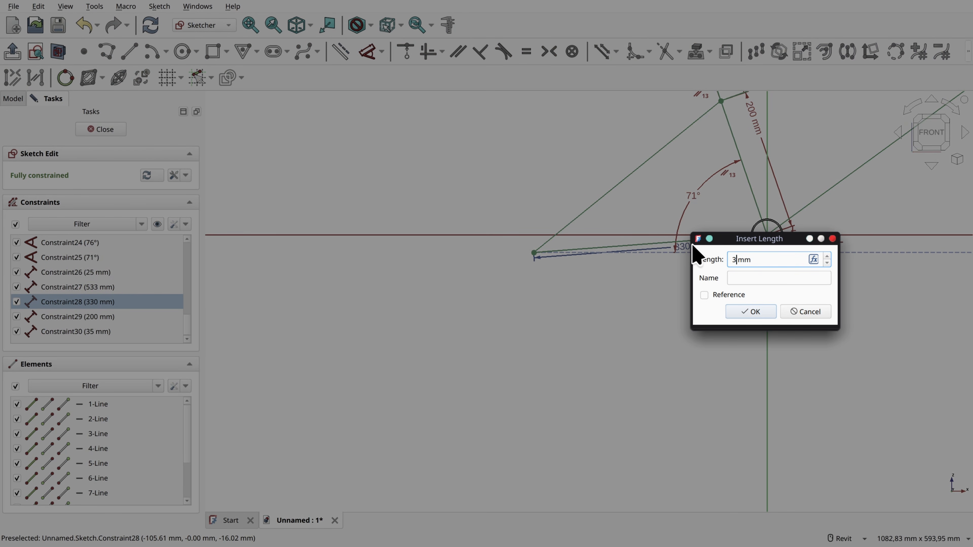
text(350)
key(Return)
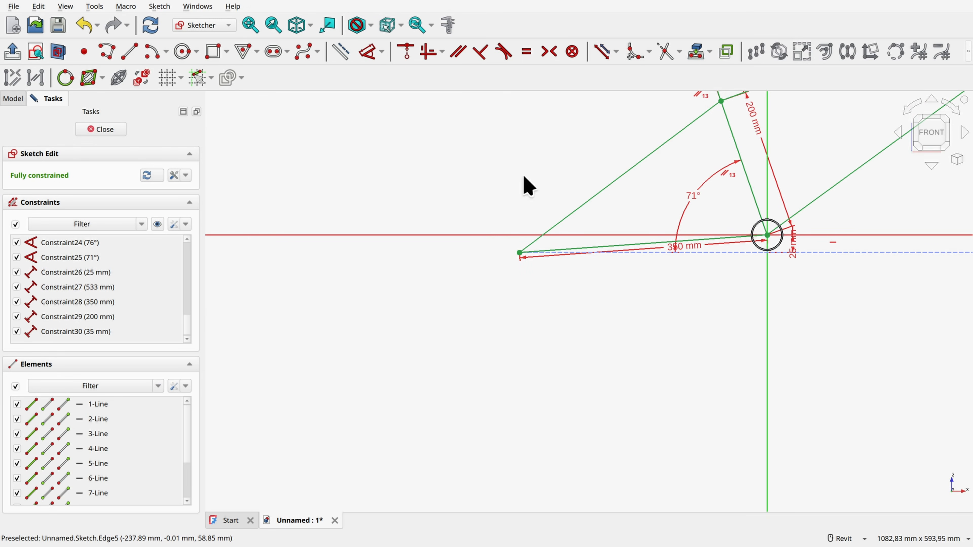
click(103, 131)
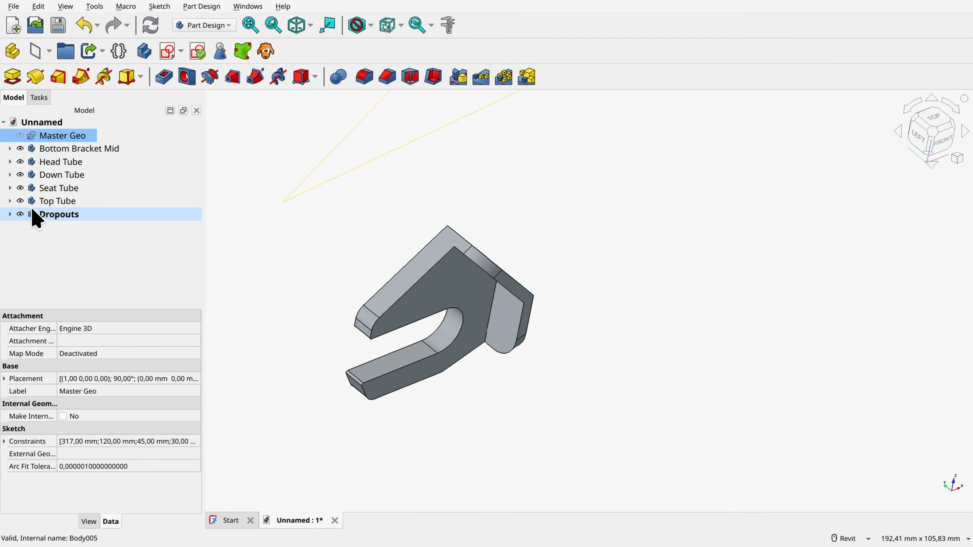
Step: Hide DatumPlane003 and Binder010 in the Dropouts body, then collapse the body in the model tree
click(10, 214)
scroll(108, 271, down, 1)
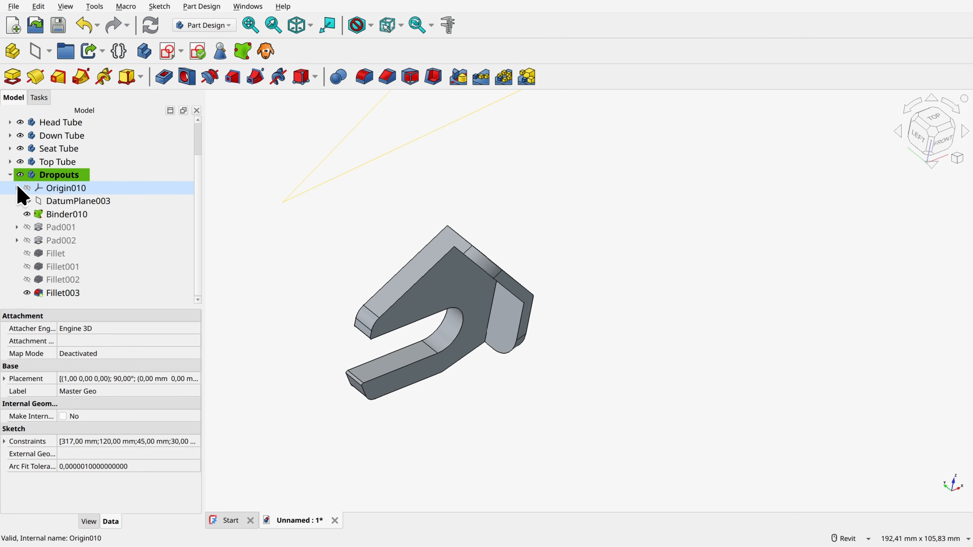
click(10, 174)
click(10, 214)
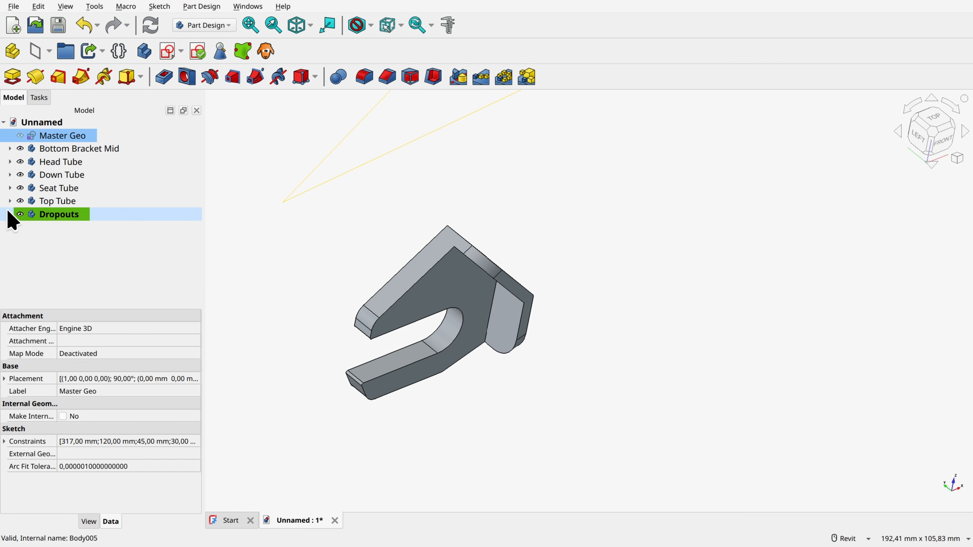
click(26, 254)
click(27, 240)
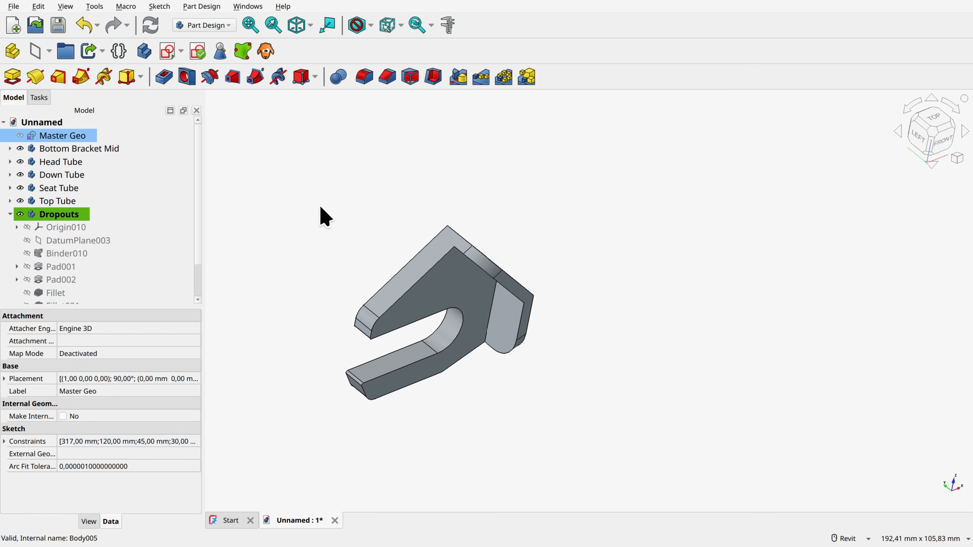
click(12, 214)
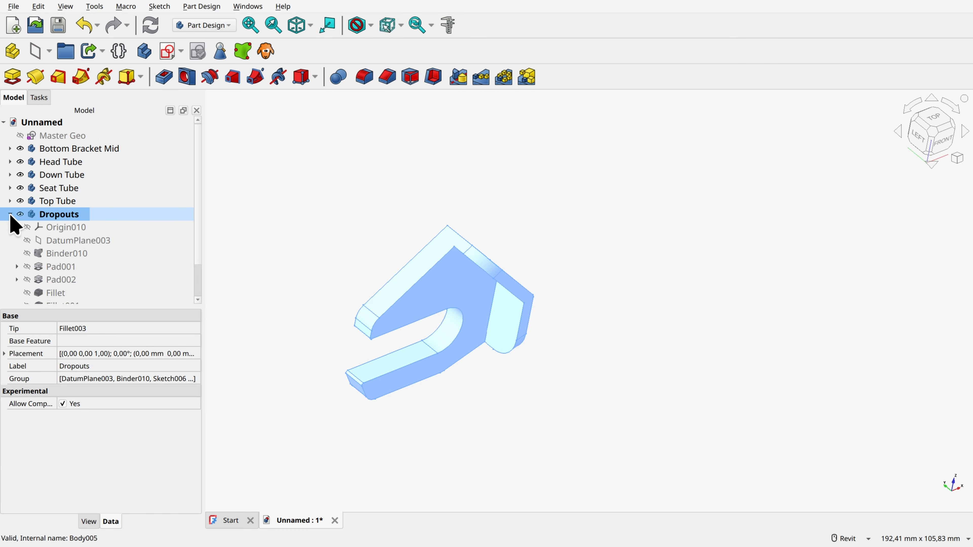
click(9, 214)
click(305, 238)
Step: In the Master Geo sketch, draw a line about 347 mm long from the seat tube line inside the bottom bracket to just above the rear axle point
scroll(306, 238, down, 8)
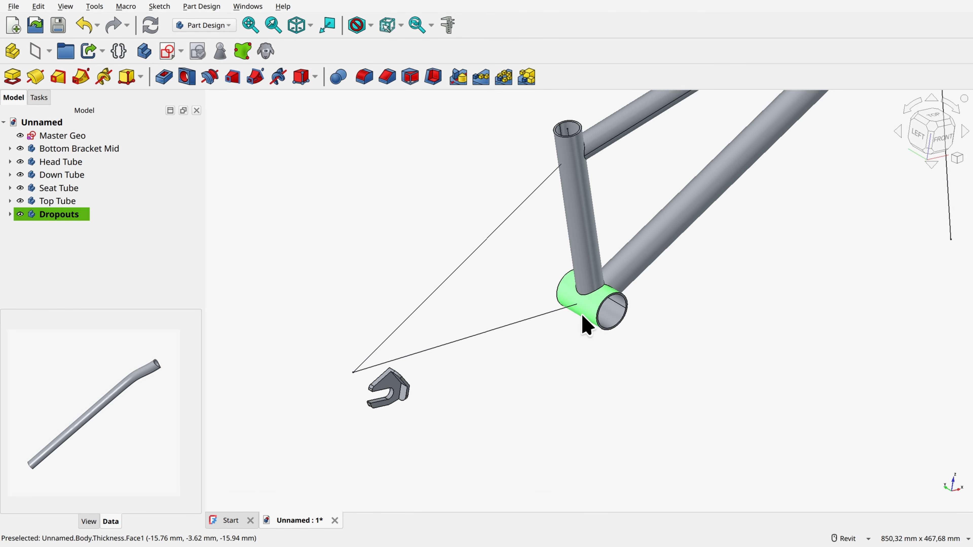
double_click(61, 136)
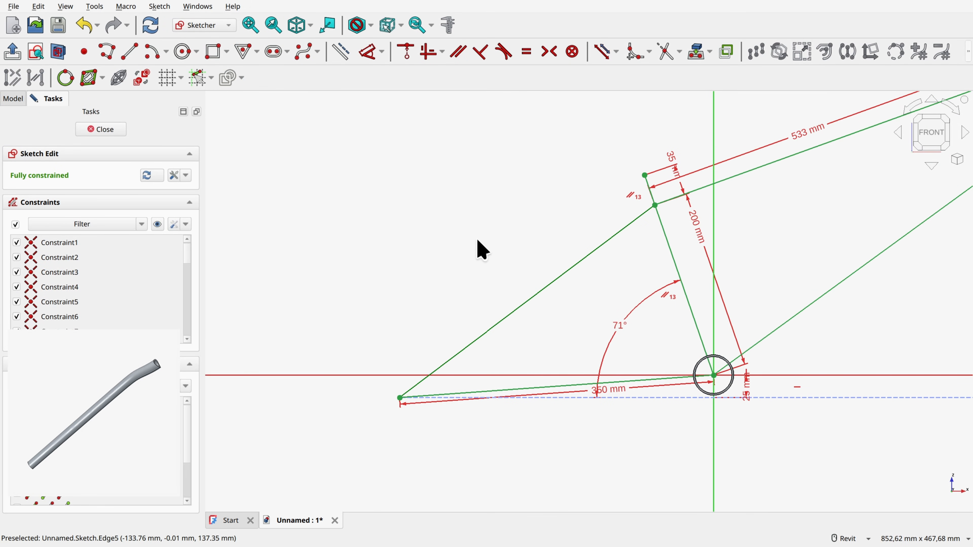
click(129, 51)
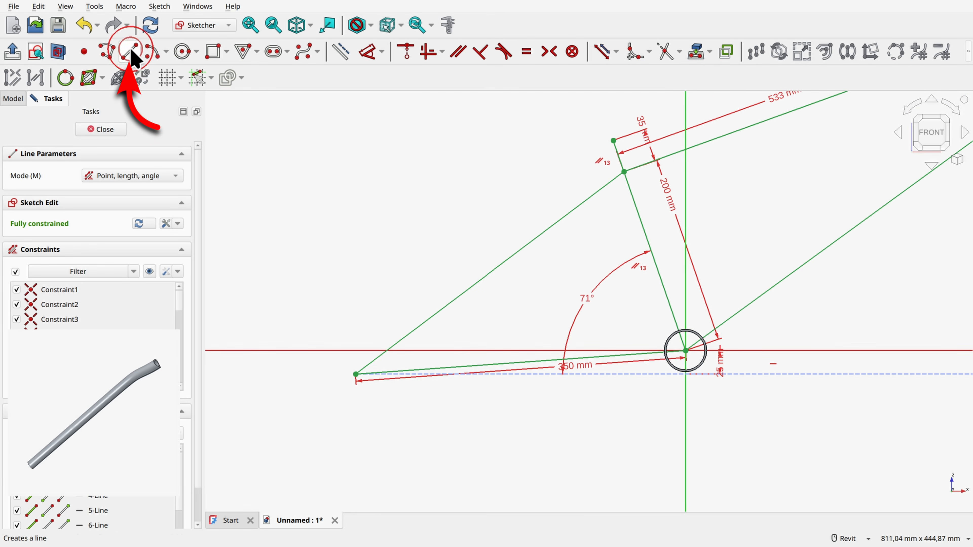
scroll(625, 261, up, 6)
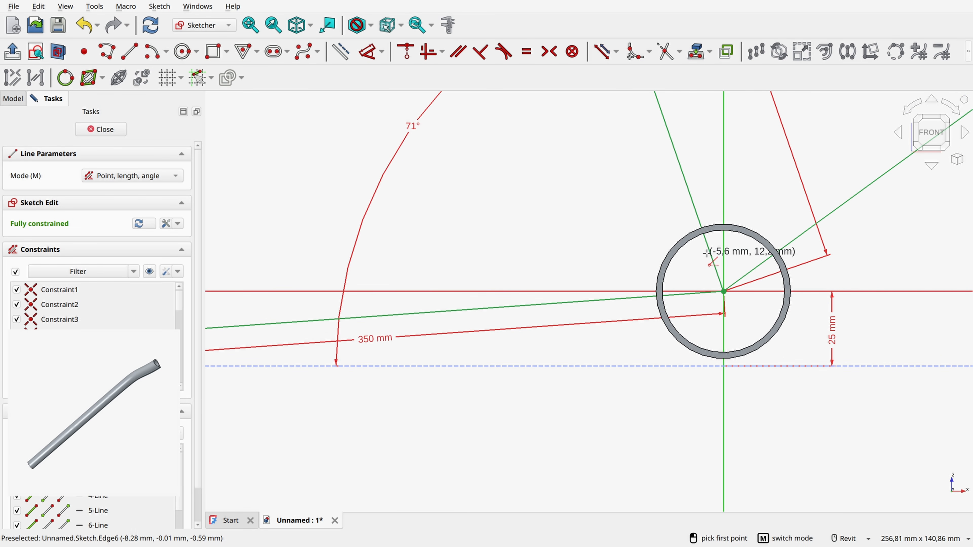
click(710, 252)
key(Left)
key(Left)
key(Left)
key(Left)
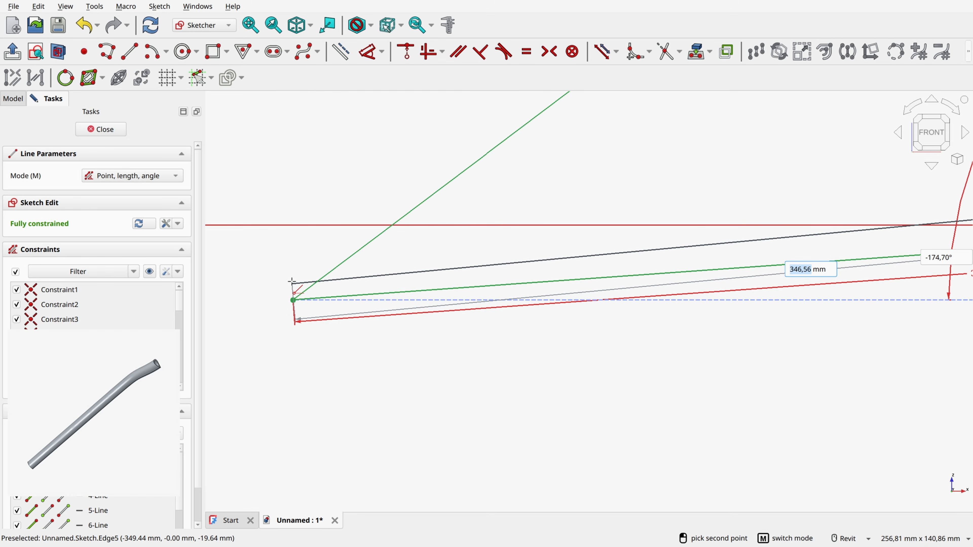
click(293, 282)
Step: Draw a second line about 345 mm long from the seat tube line above the seatstay junction to above the rear axle point
scroll(301, 248, down, 4)
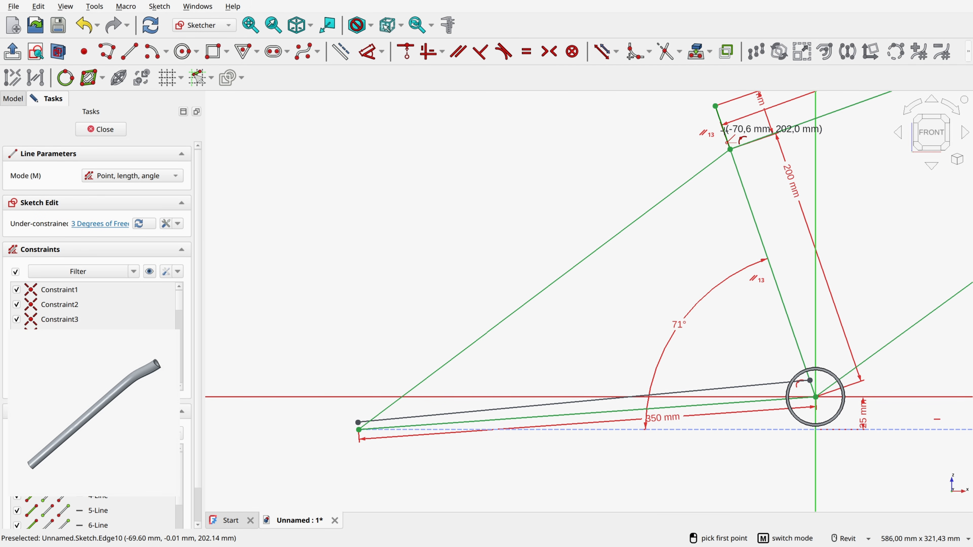
click(724, 131)
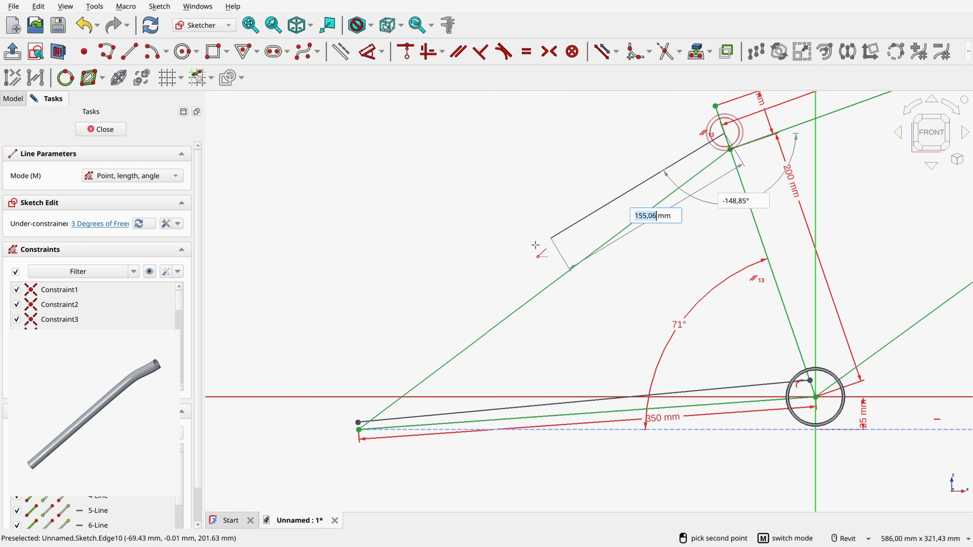
click(354, 388)
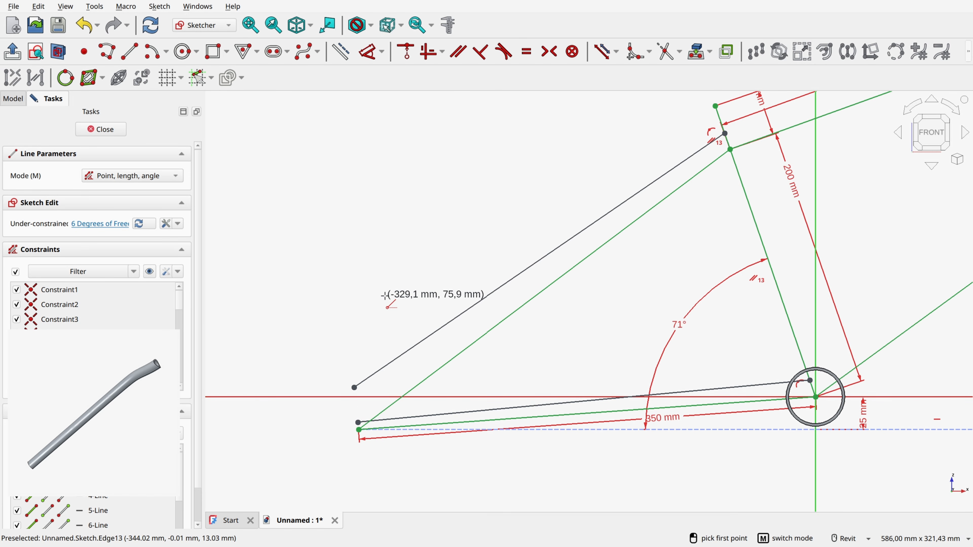
right_click(385, 297)
Step: Align the rear endpoints of both new lines vertically with the rear axle point
scroll(351, 451, up, 5)
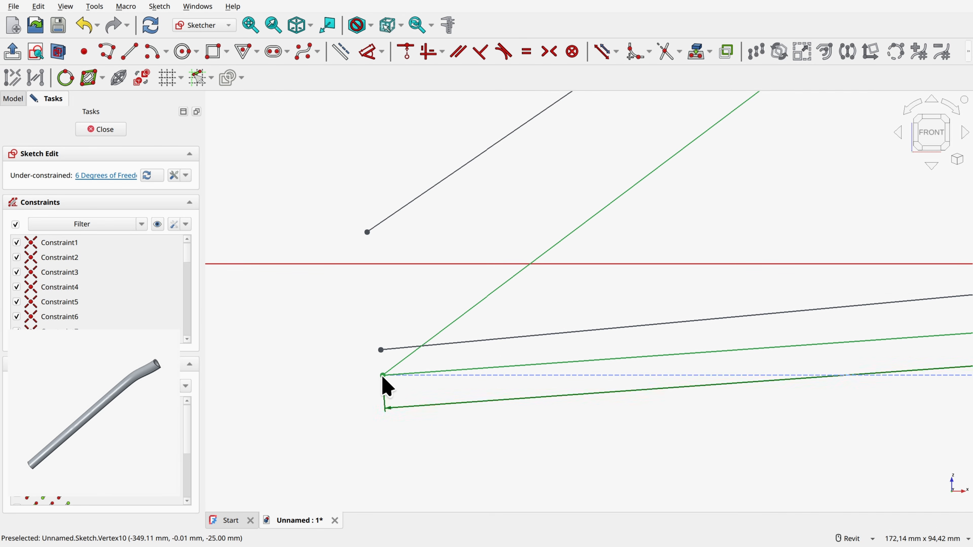
click(382, 375)
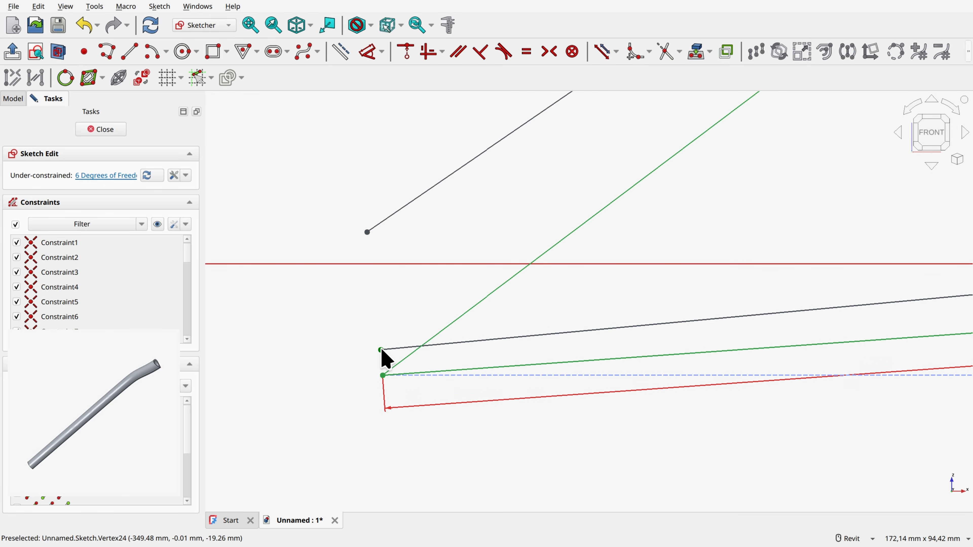
click(381, 350)
click(367, 232)
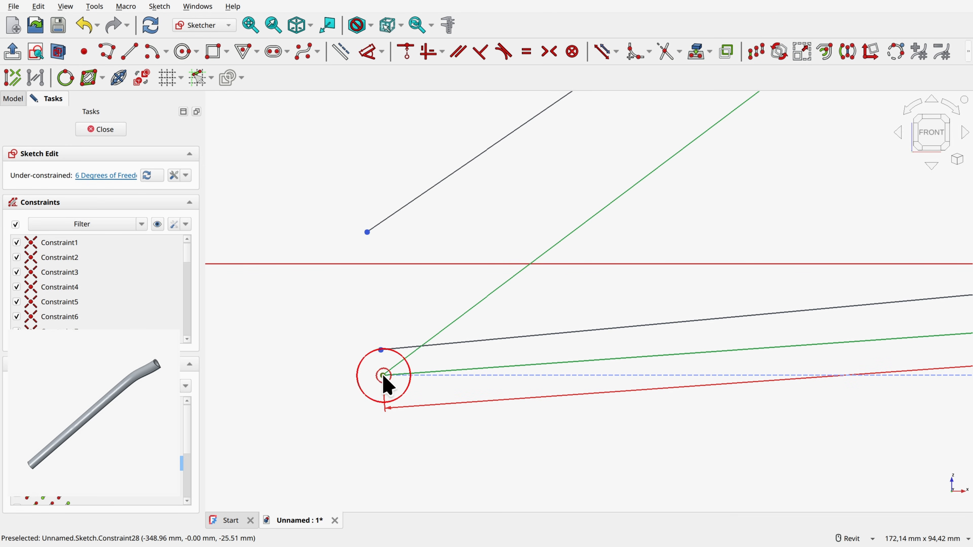
click(430, 53)
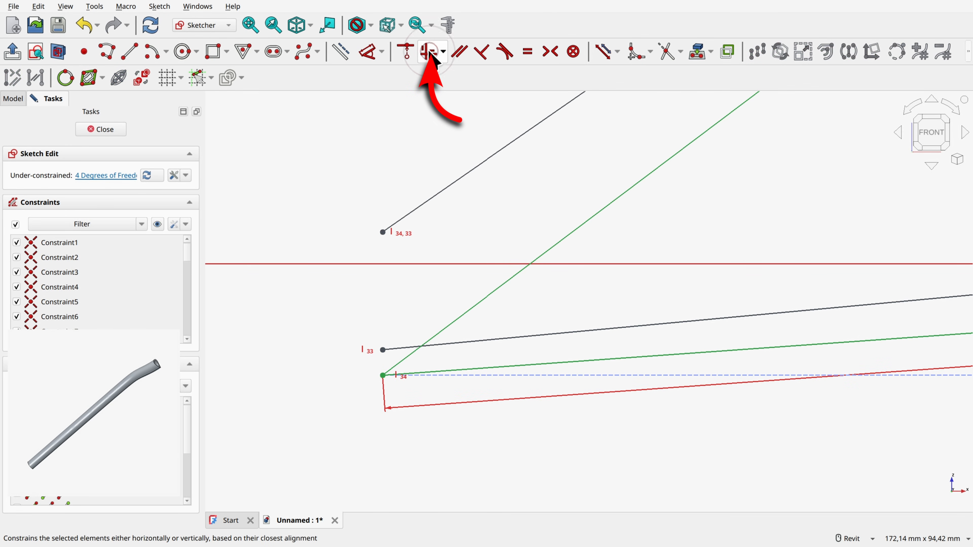
Step: Dimension the new chainstay line's front endpoint 2 mm from the bottom bracket centre
scroll(454, 265, down, 5)
middle_drag(678, 232, 529, 261)
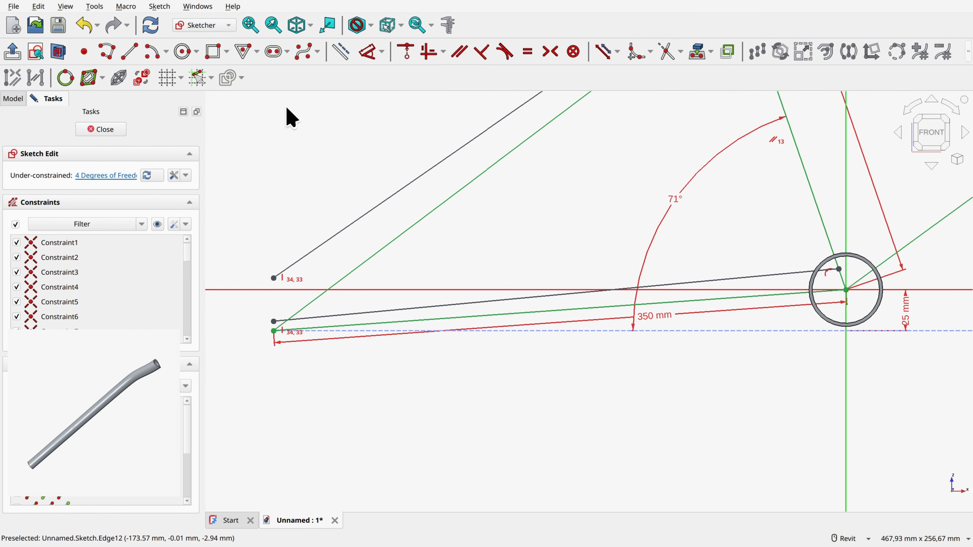
click(369, 51)
scroll(848, 278, up, 3)
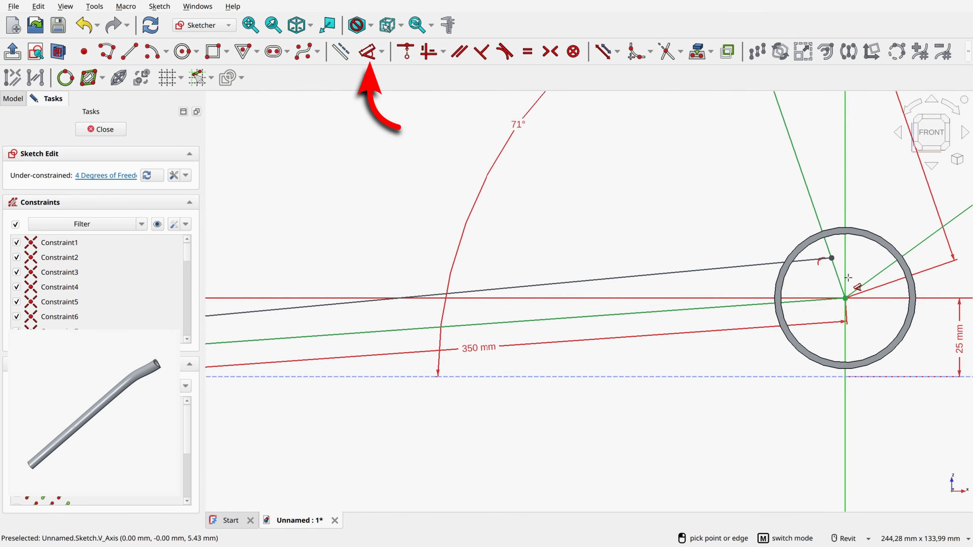
scroll(848, 277, up, 4)
click(815, 236)
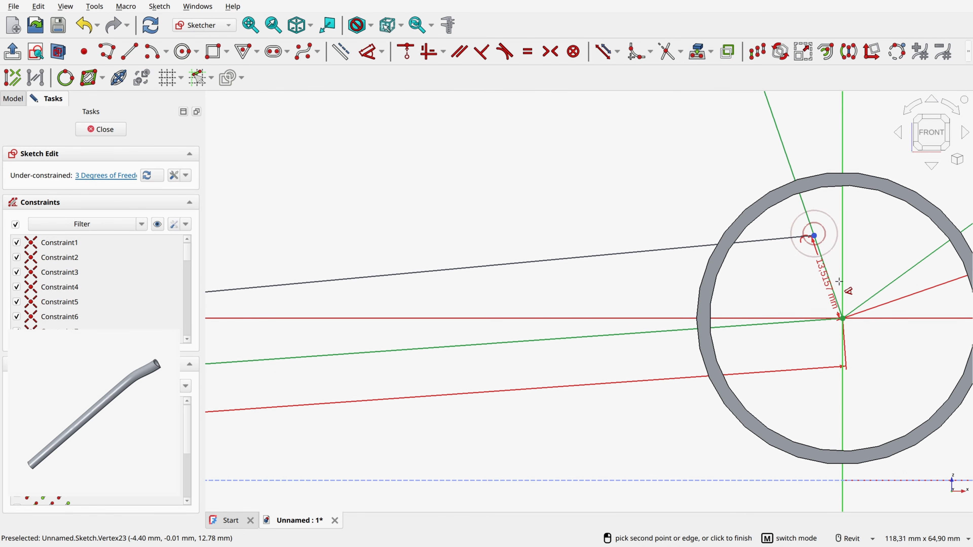
click(825, 283)
text(2mm)
key(Return)
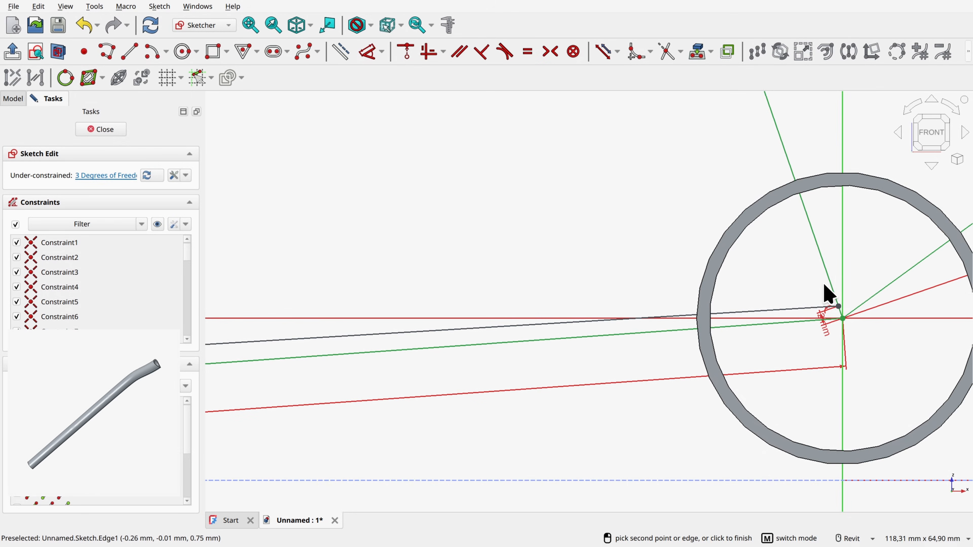
Step: Dimension the distance between the new seatstay line's front endpoint and the seatstay junction on the seat tube line
scroll(825, 289, down, 8)
scroll(613, 253, up, 5)
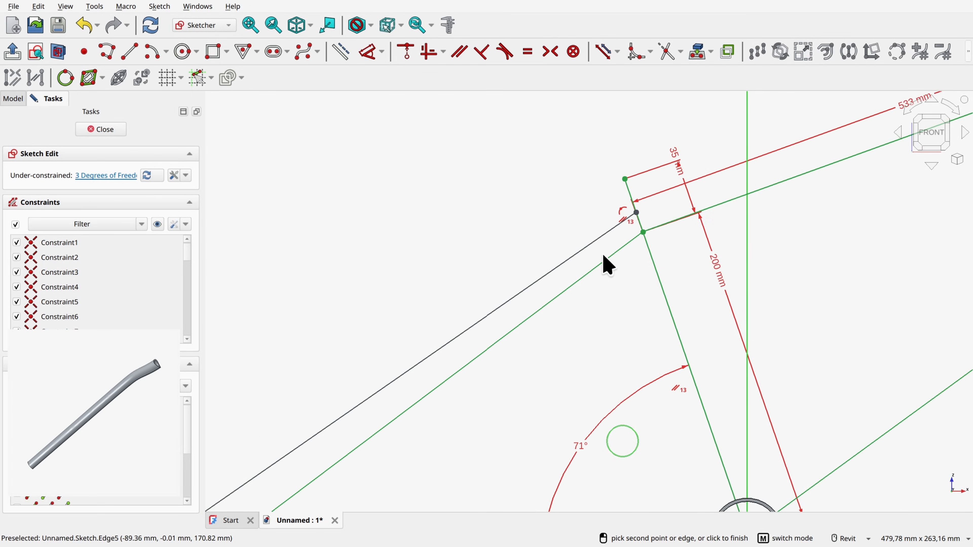
click(374, 54)
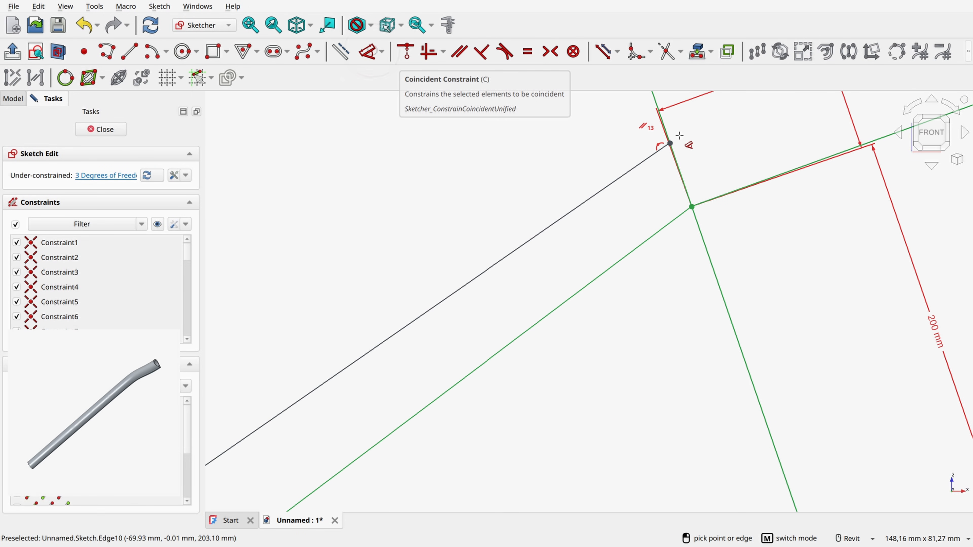
scroll(660, 141, up, 2)
click(658, 145)
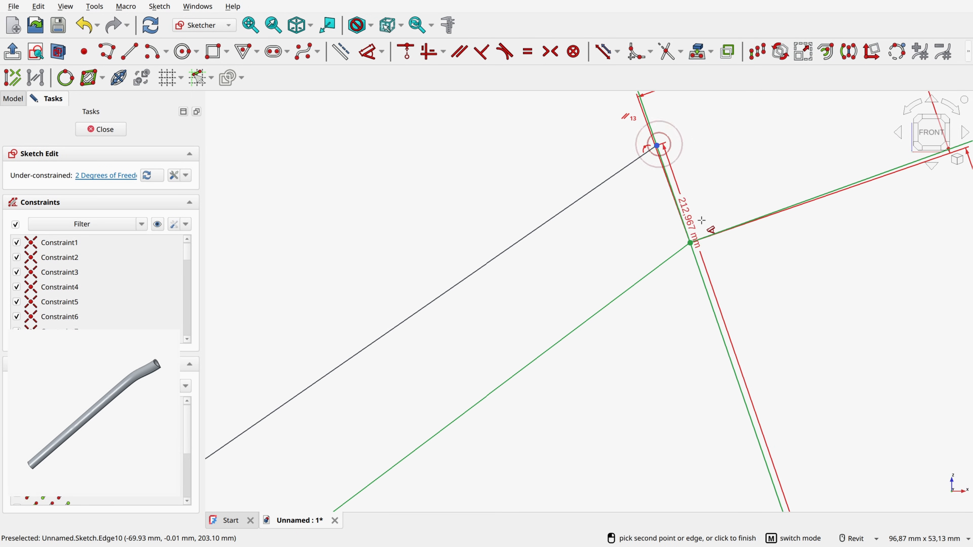
click(690, 243)
click(673, 222)
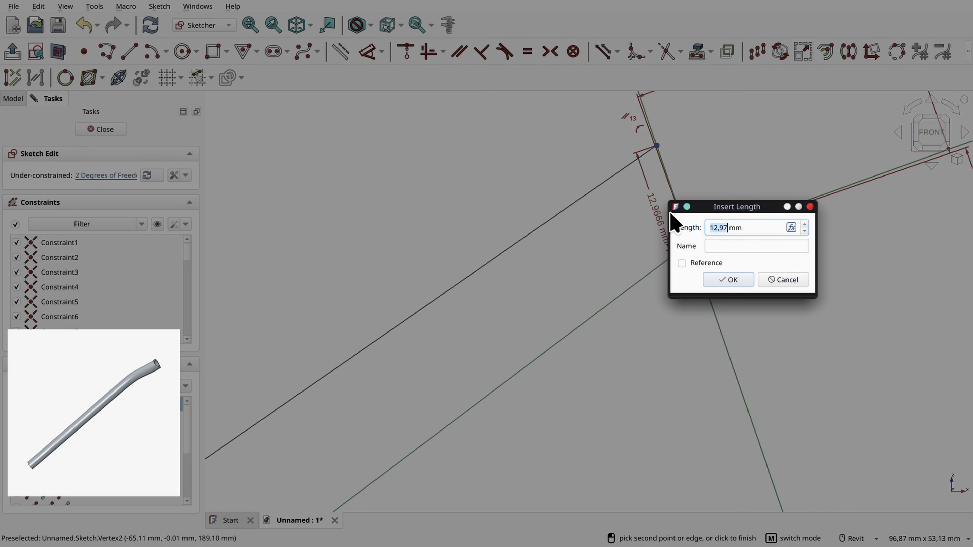
key(Return)
scroll(640, 314, down, 9)
middle_drag(620, 408, 630, 189)
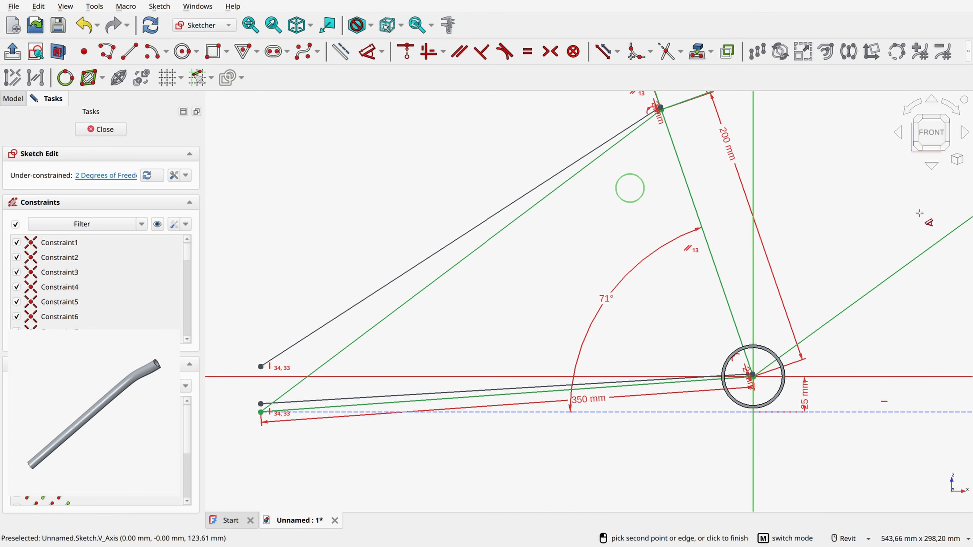
Step: Dimension the vertical distance between the rear endpoints of the new seatstay and chainstay lines as 14.5 mm
scroll(265, 376, up, 3)
middle_drag(287, 363, 447, 290)
scroll(441, 307, up, 3)
click(405, 246)
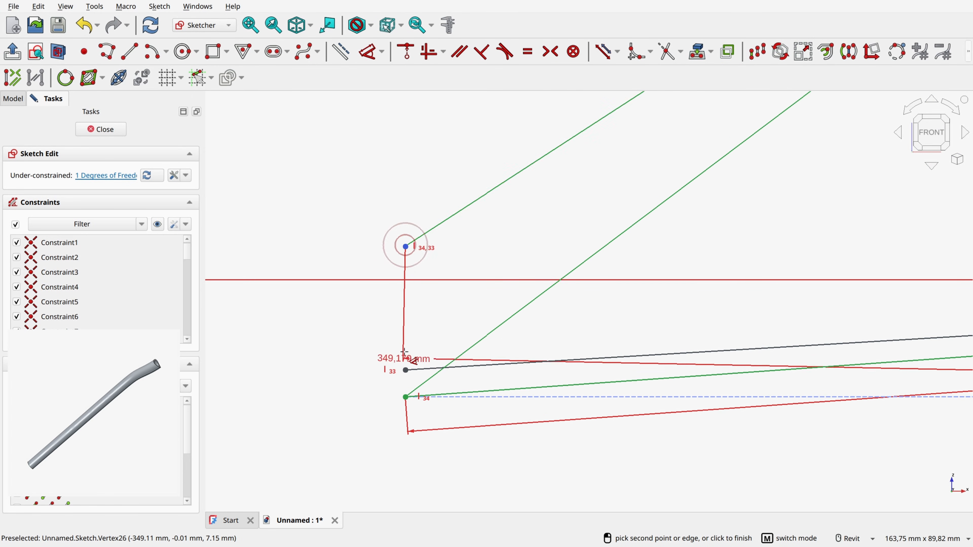
click(405, 370)
click(374, 315)
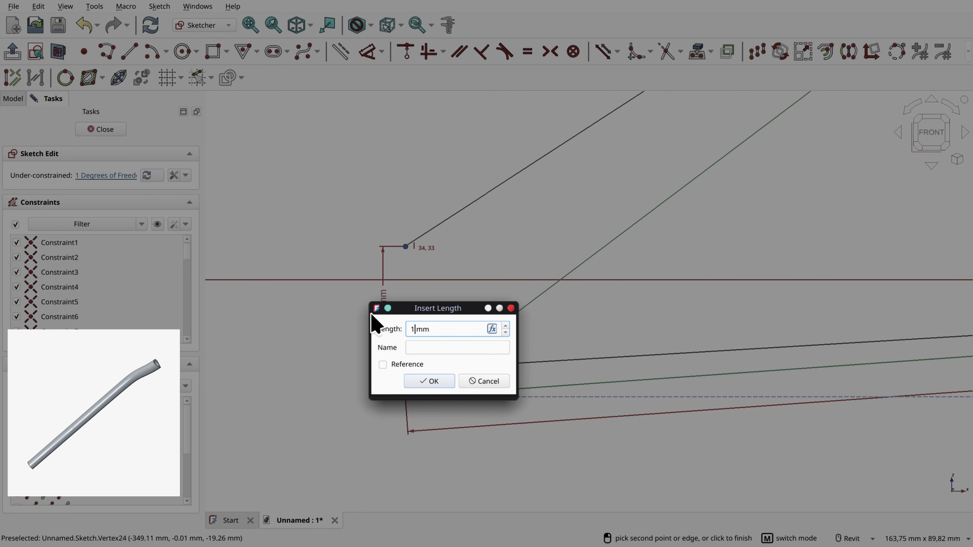
text(14.5)
key(Return)
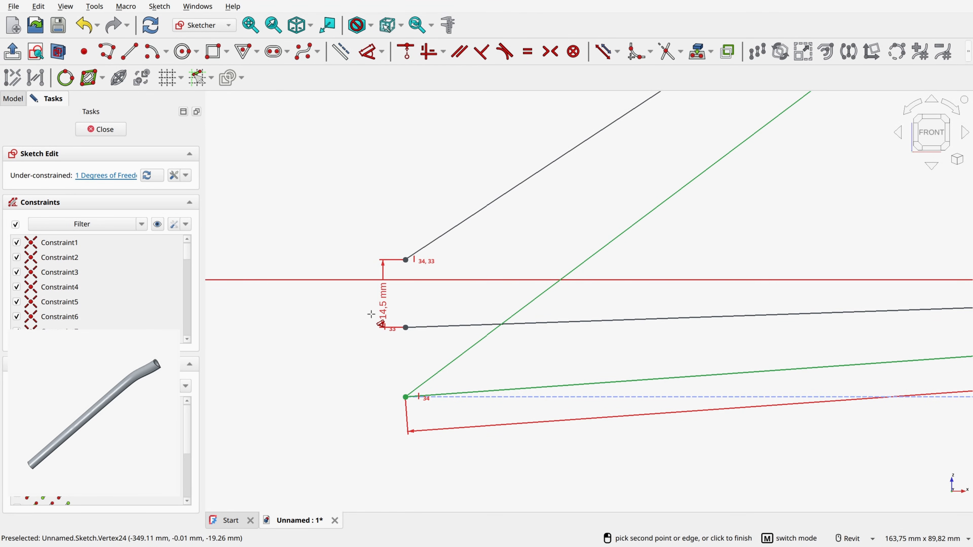
Step: Constrain the angle between the seat tube line and the new chainstay line to 75.7° and close the Master Geo sketch
scroll(600, 279, down, 4)
scroll(696, 248, up, 10)
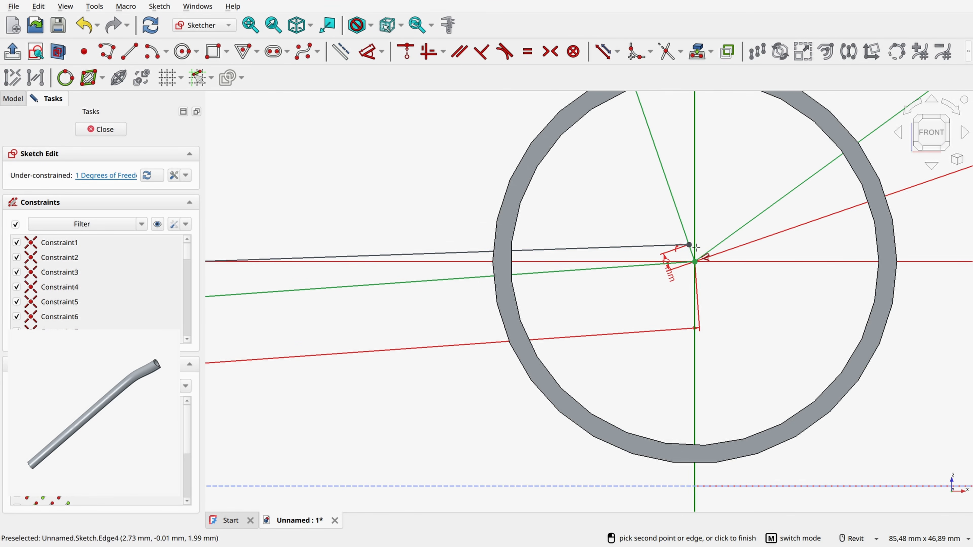
scroll(696, 248, down, 6)
click(563, 202)
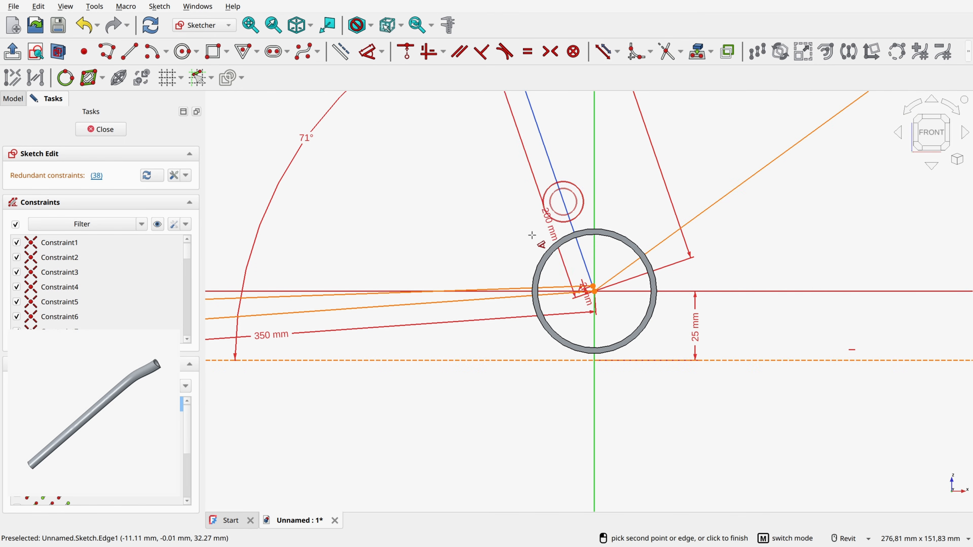
scroll(430, 284, up, 4)
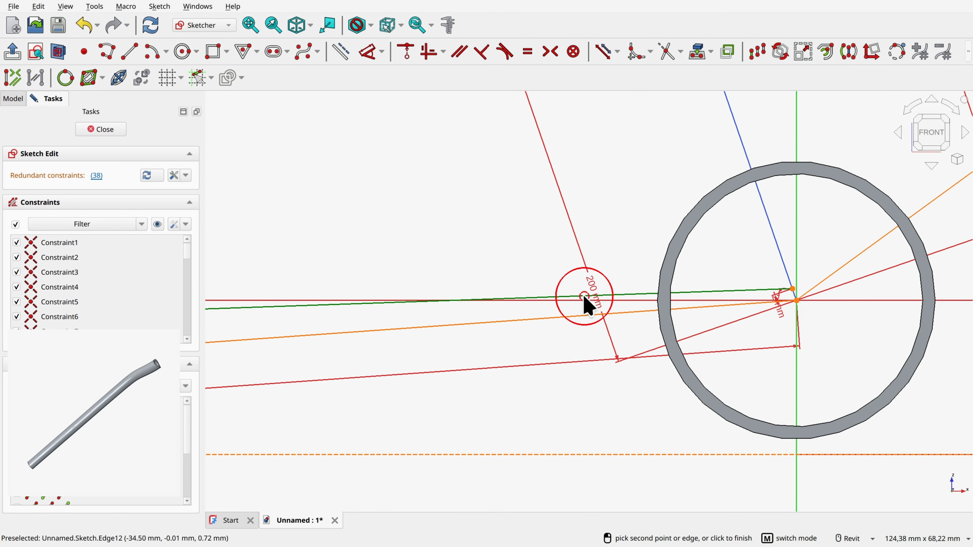
click(588, 305)
click(592, 222)
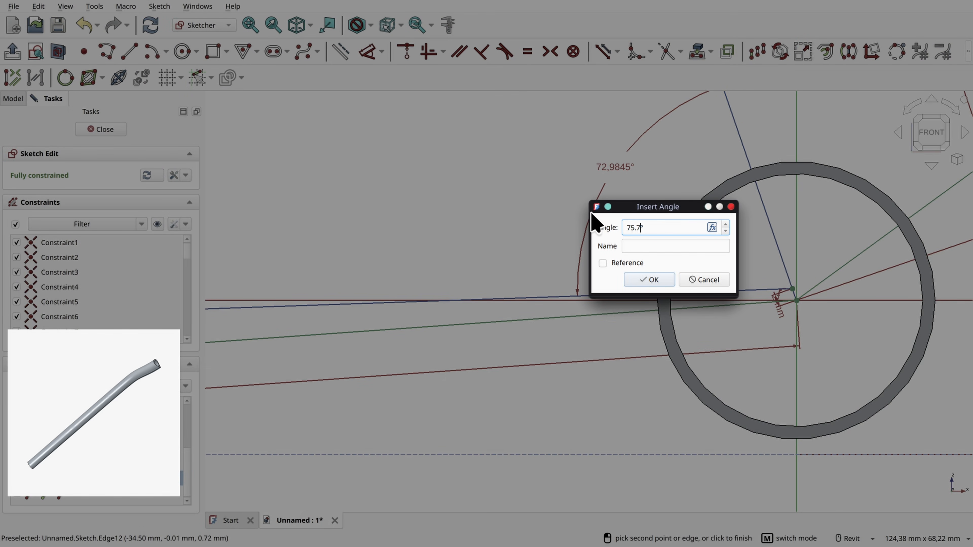
key(Return)
scroll(571, 218, down, 7)
middle_drag(300, 224, 551, 219)
click(415, 268)
right_click(591, 322)
scroll(610, 336, down, 3)
middle_drag(615, 339, 465, 416)
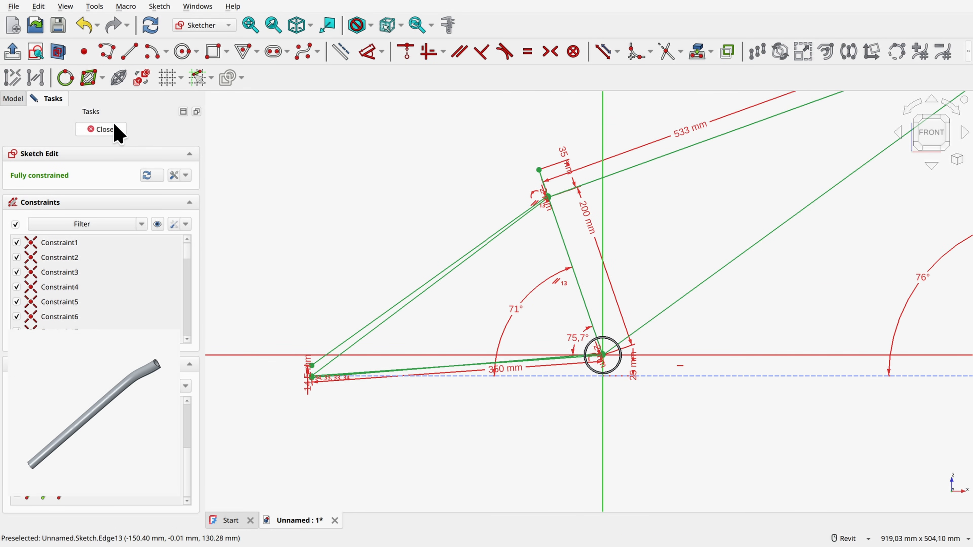
click(111, 128)
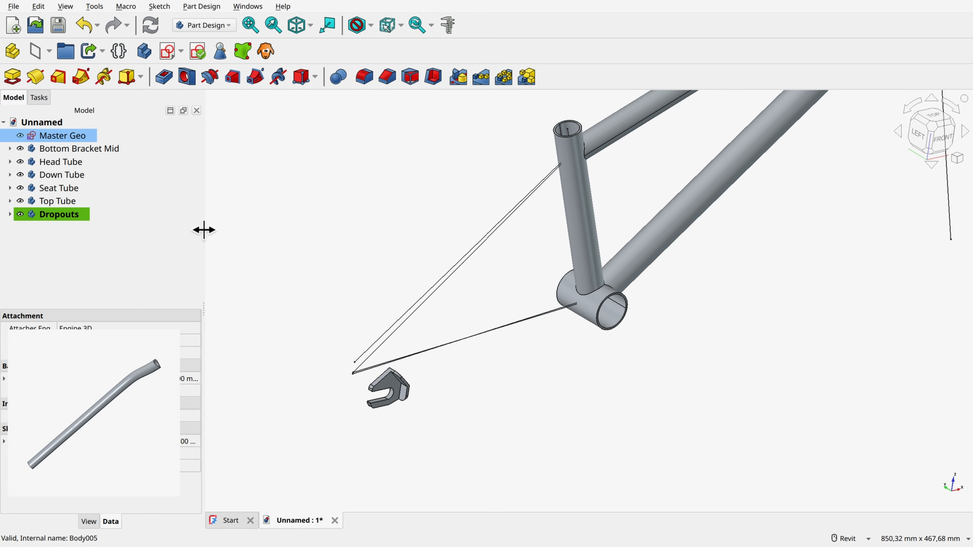
Step: Create a new body and rename it Chainstay
scroll(394, 381, up, 6)
scroll(849, 335, down, 2)
scroll(849, 335, up, 1)
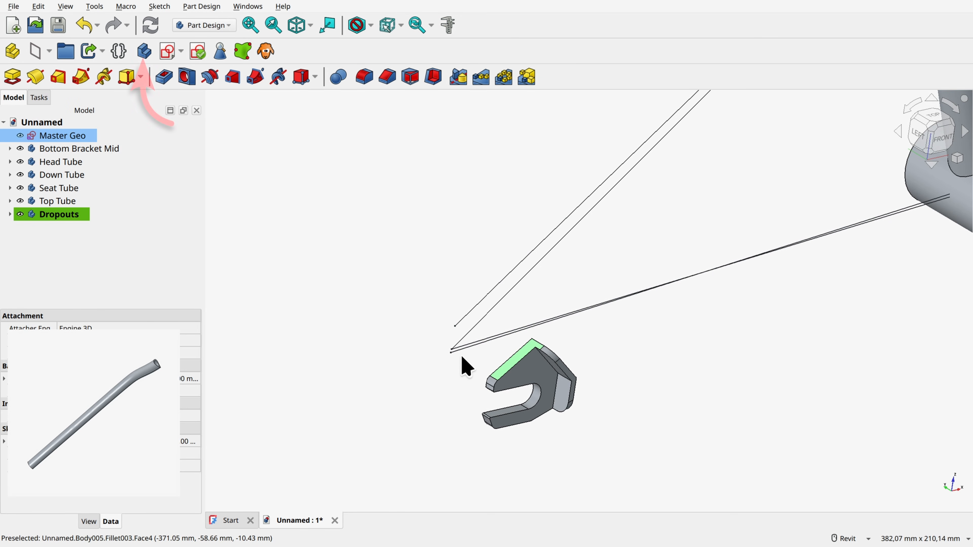
click(145, 54)
click(57, 227)
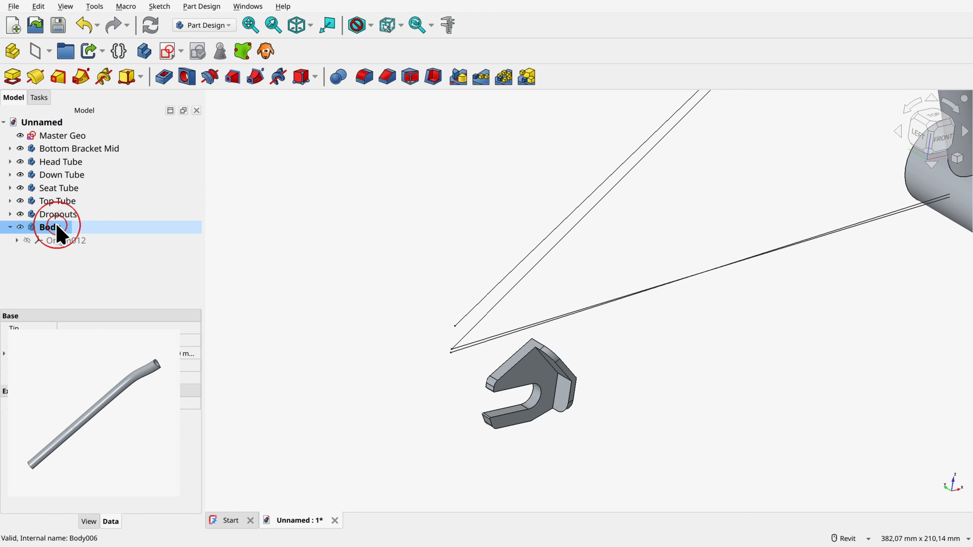
key(F2)
text(Chains)
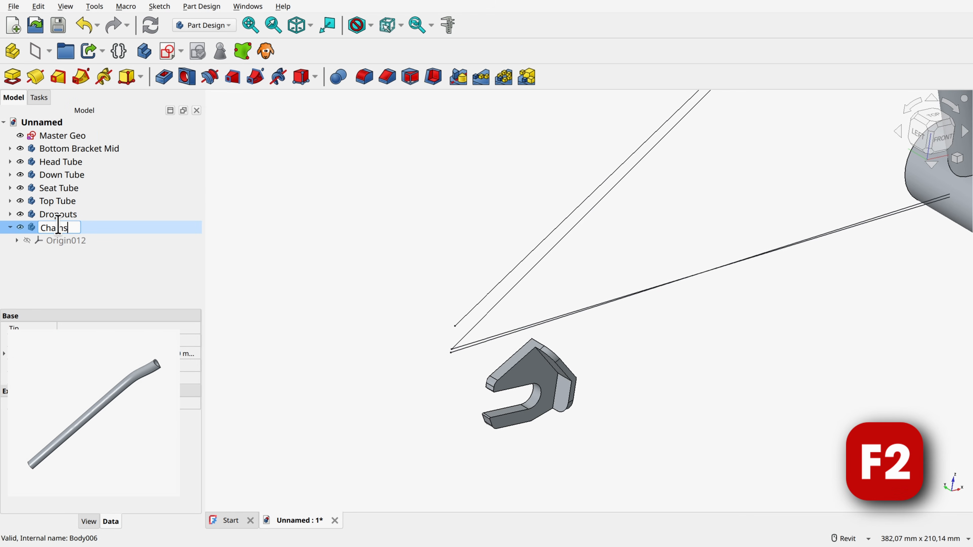
text(tay)
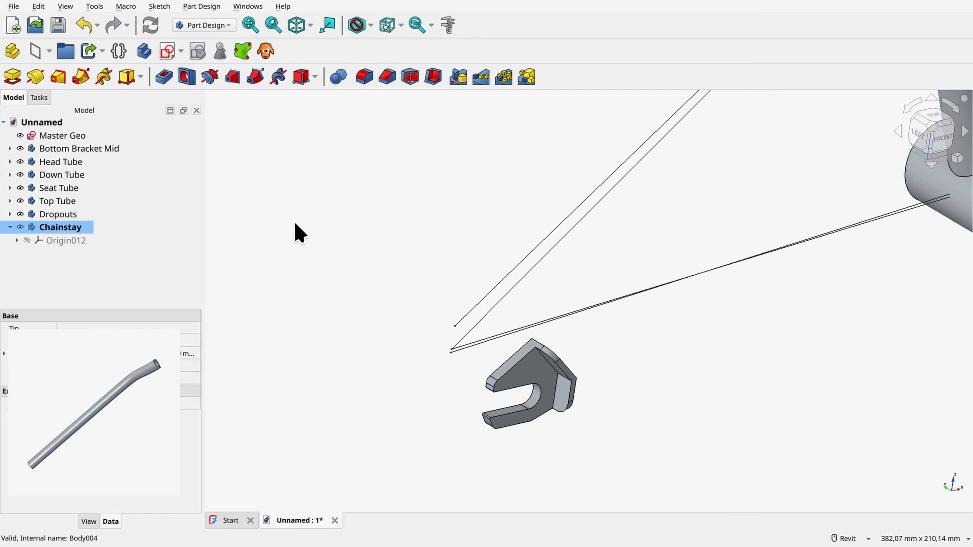
Step: Create a sub-shape binder of Master Geo in the Chainstay body and hide the original Master Geo sketch
click(62, 139)
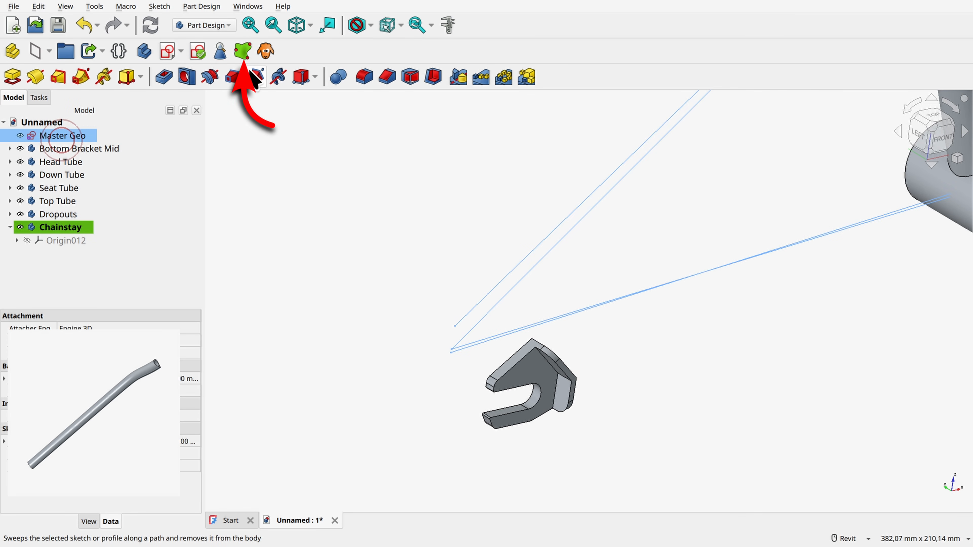
click(243, 52)
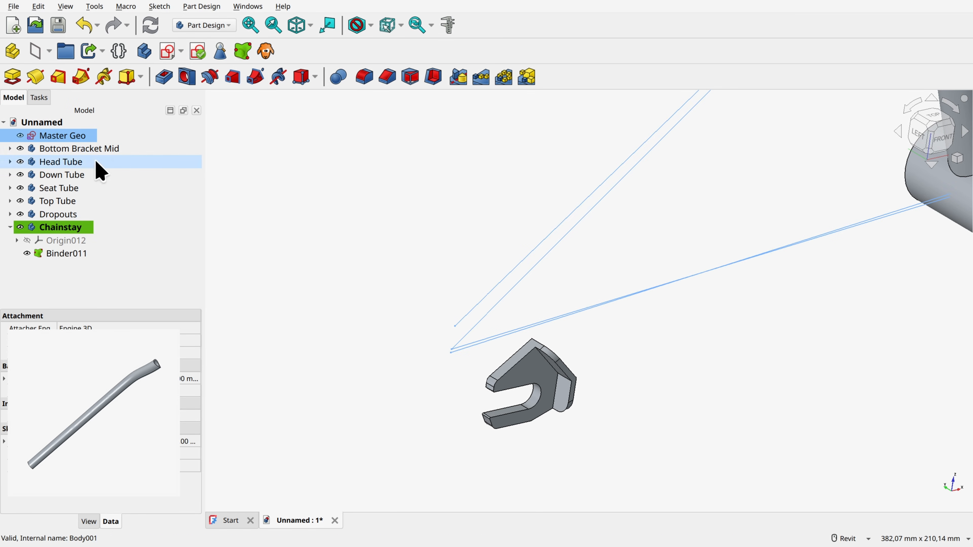
click(20, 136)
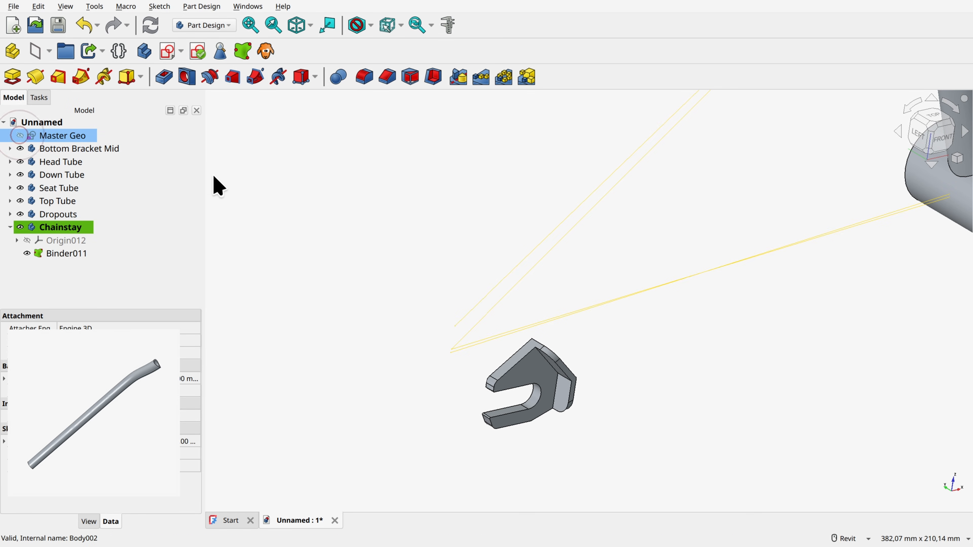
click(413, 373)
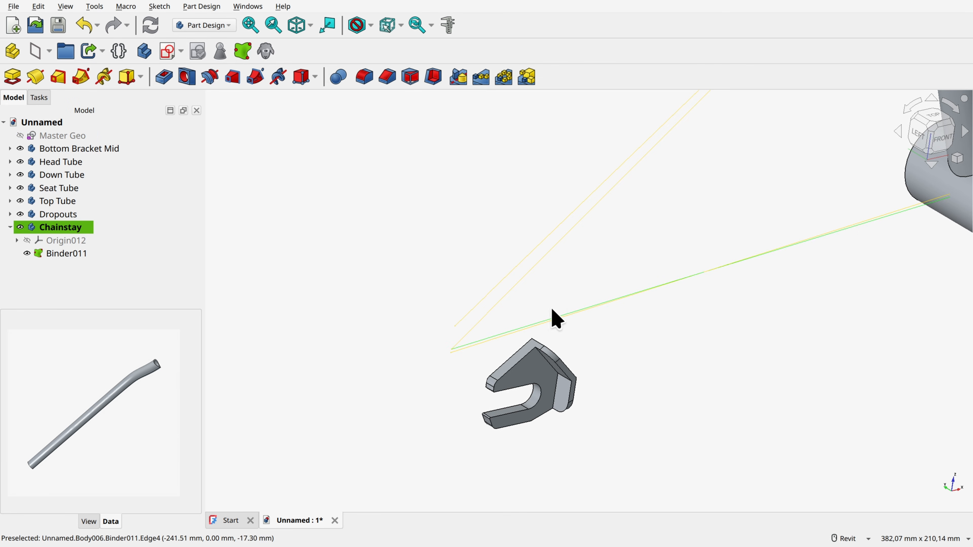
Step: Create a datum plane at the new chainstay line's rear endpoint in Normal to edge mode, rotated 90° around its X-axis
ctrl+click(467, 347)
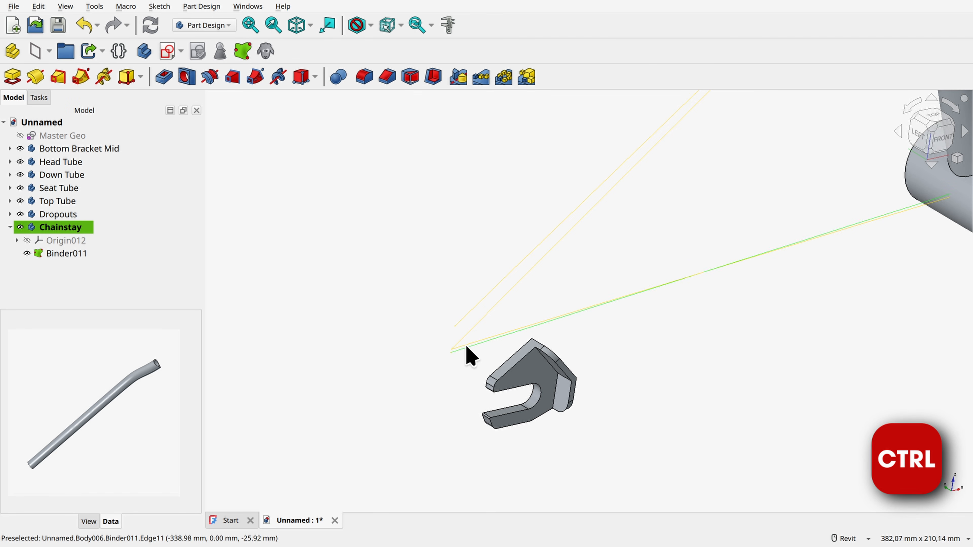
ctrl+click(464, 345)
scroll(479, 351, up, 5)
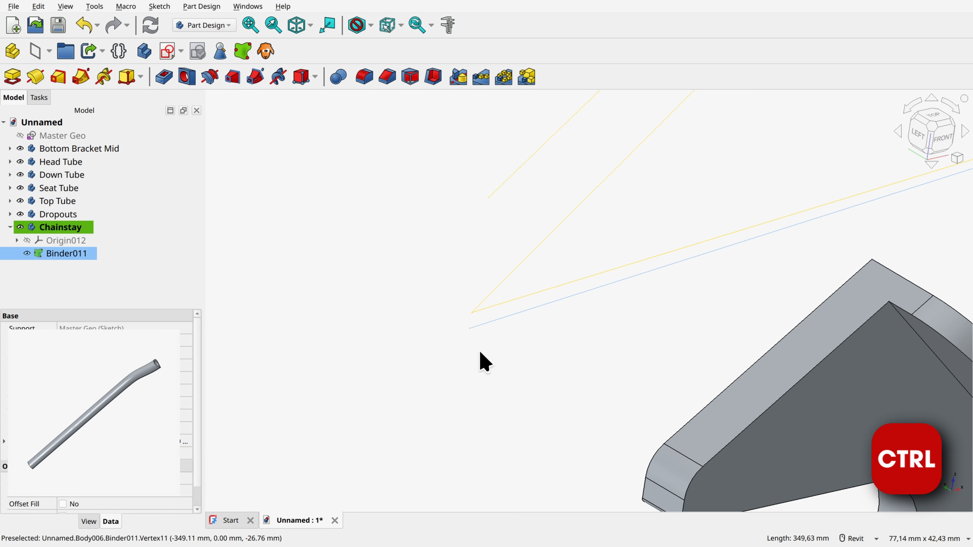
ctrl+click(470, 328)
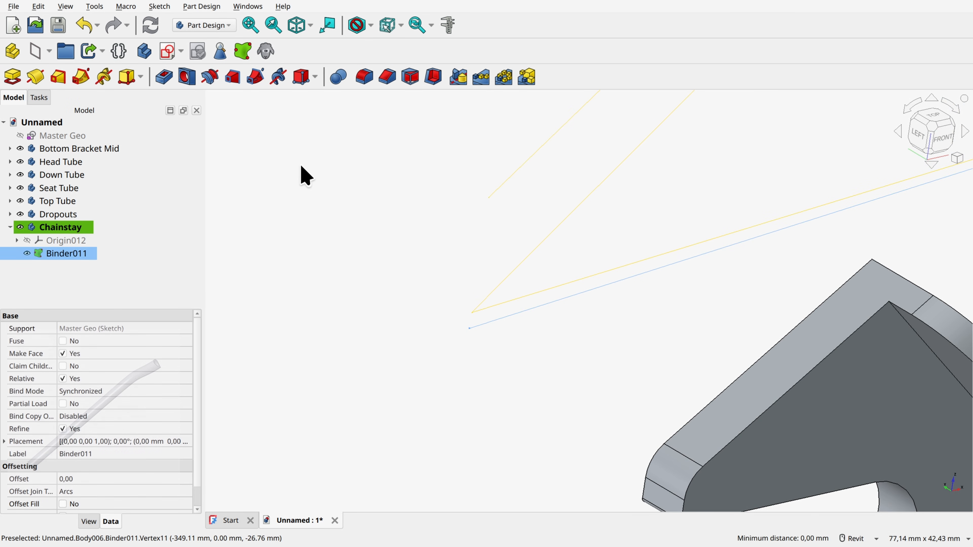
click(37, 50)
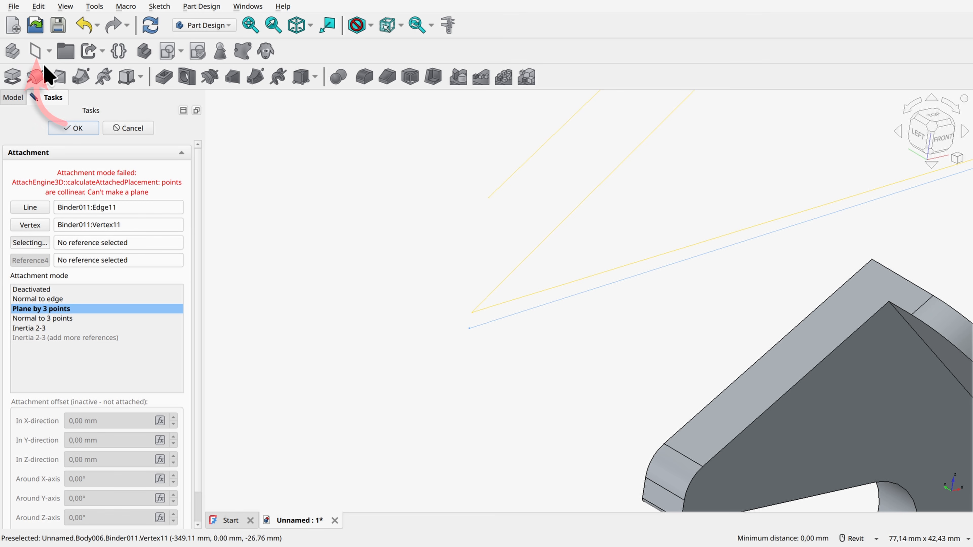
click(48, 299)
scroll(544, 287, down, 3)
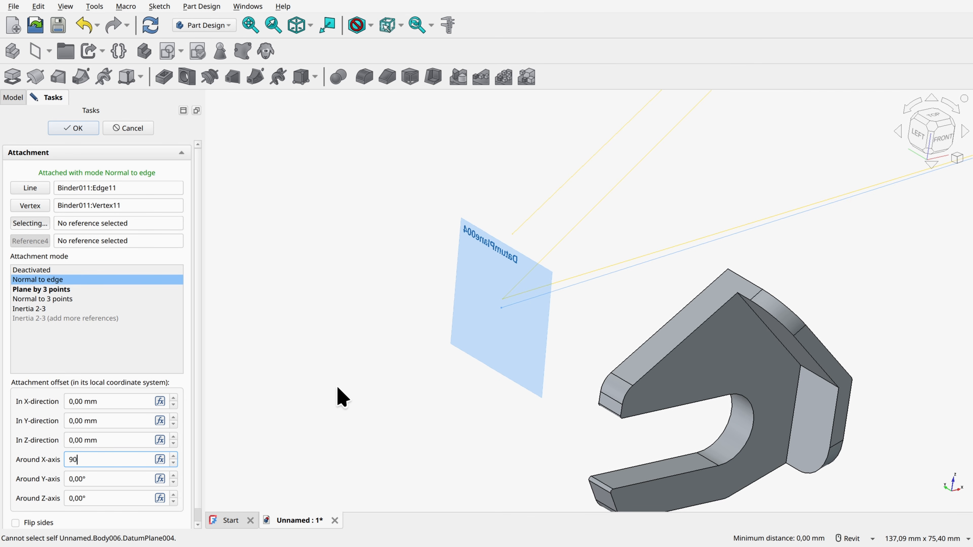
key(Return)
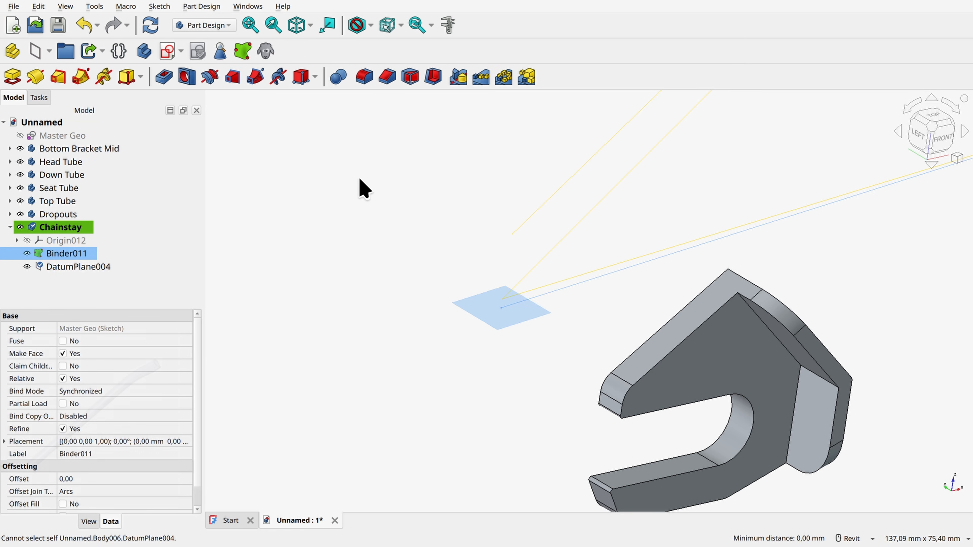
click(308, 178)
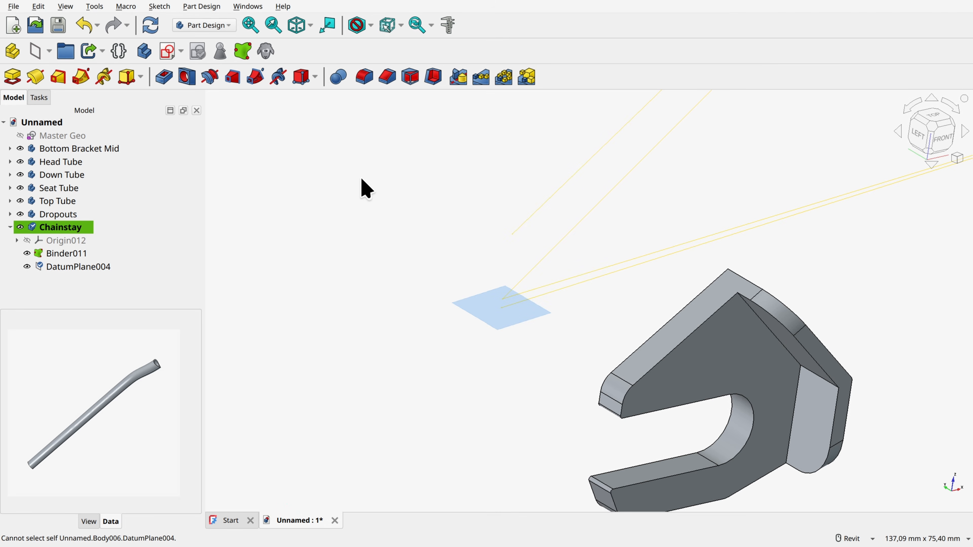
Step: Start a sketch on the chainstay datum plane and project the bottom bracket centre point into it as external geometry
click(475, 311)
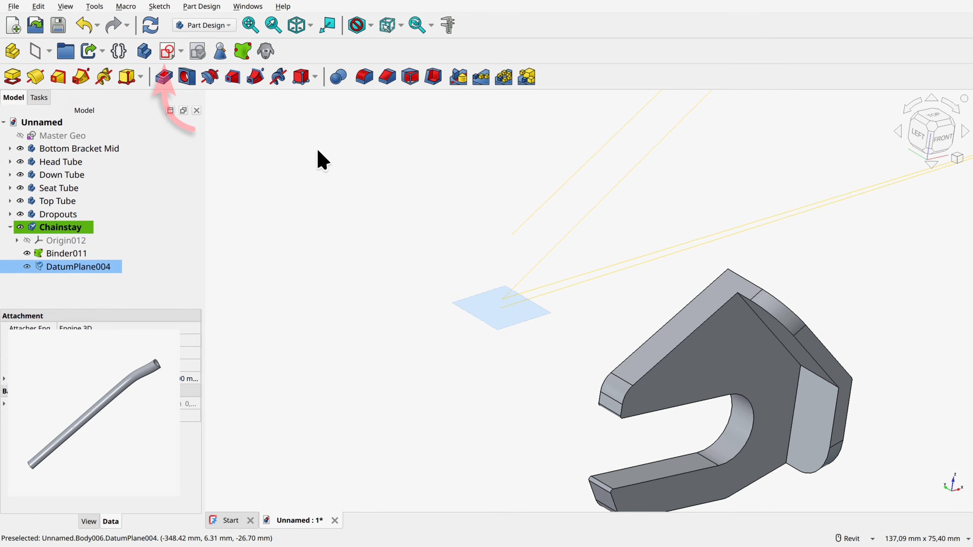
click(168, 51)
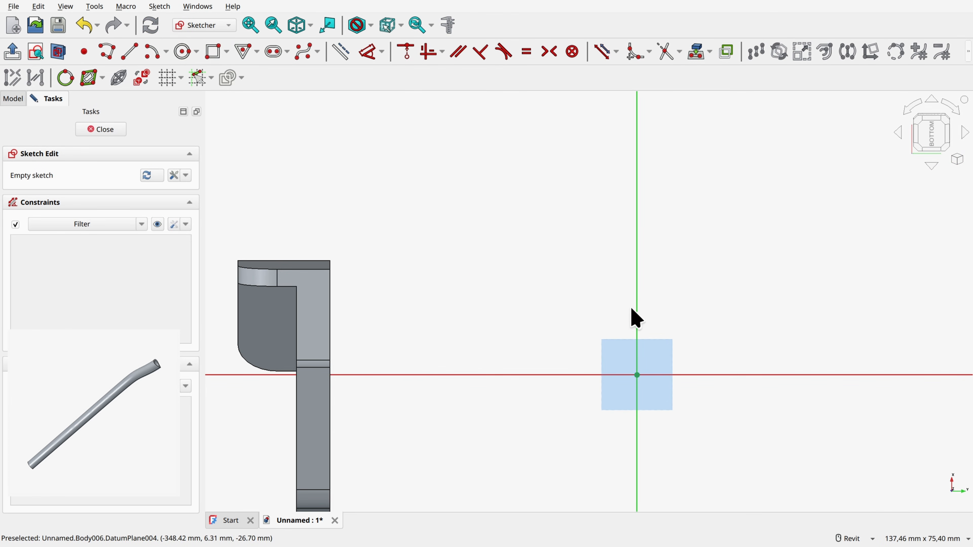
scroll(636, 310, down, 5)
middle_drag(728, 216, 624, 312)
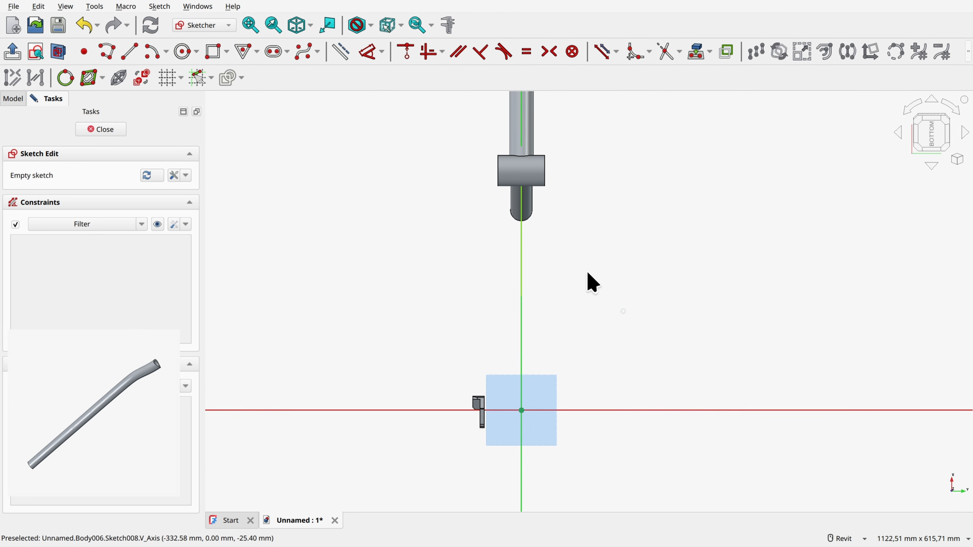
scroll(587, 273, up, 2)
shift+middle_drag(587, 272, 601, 271)
middle_drag(701, 134, 688, 185)
scroll(752, 153, up, 3)
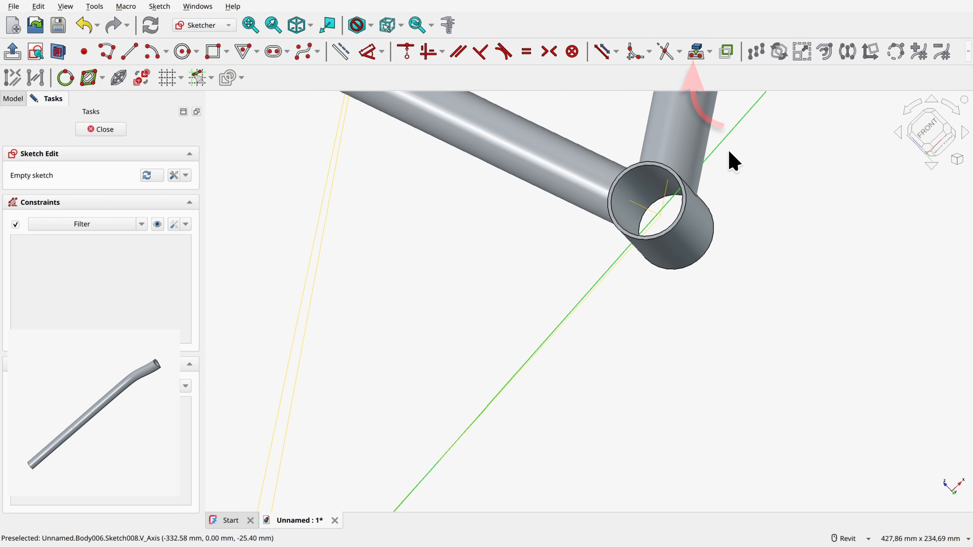
click(697, 50)
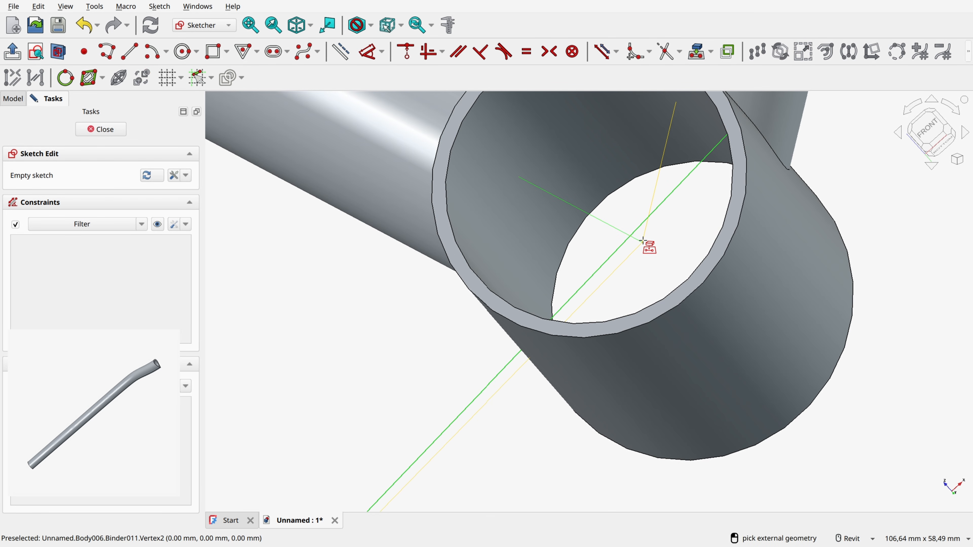
click(643, 241)
right_click(613, 167)
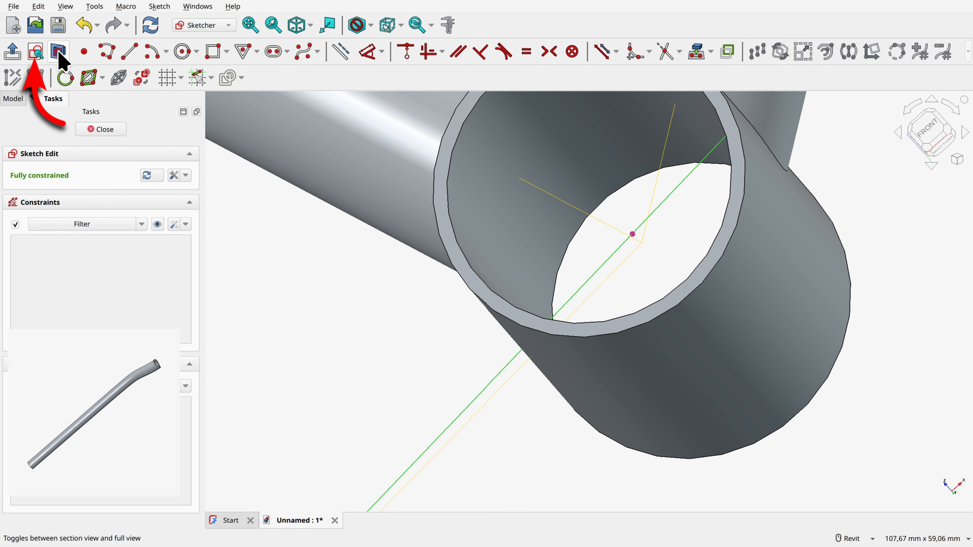
Step: Align the view to the chainstay sketch plane and turn on the section view
click(37, 54)
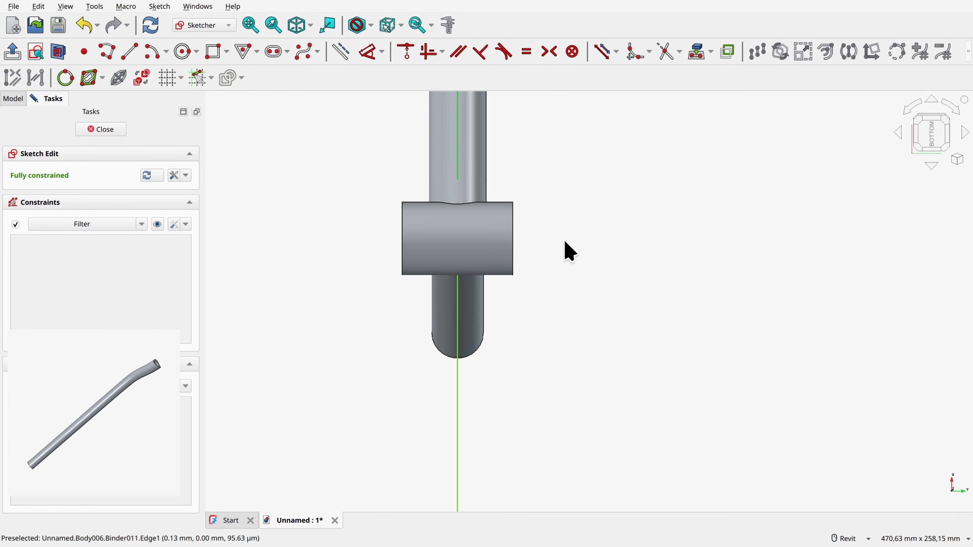
middle_drag(643, 175, 593, 243)
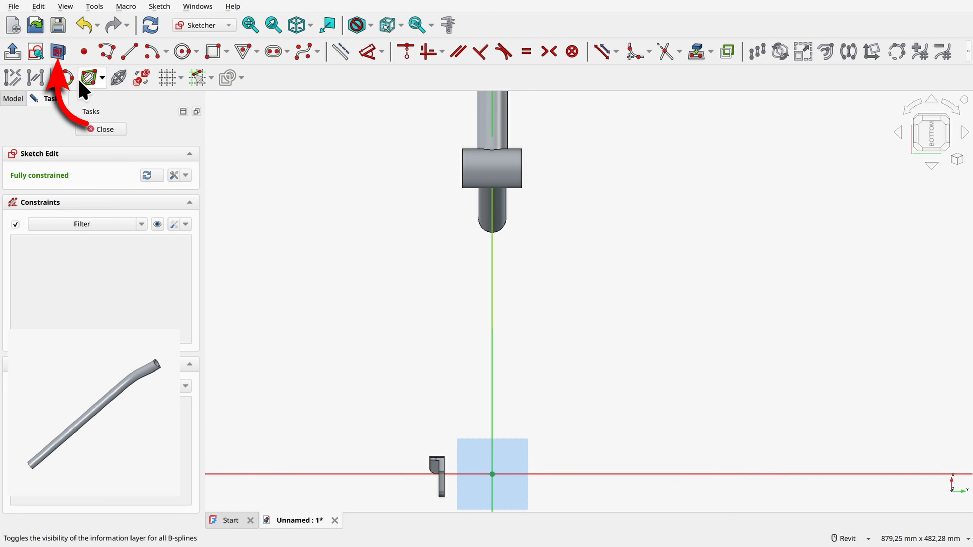
click(59, 52)
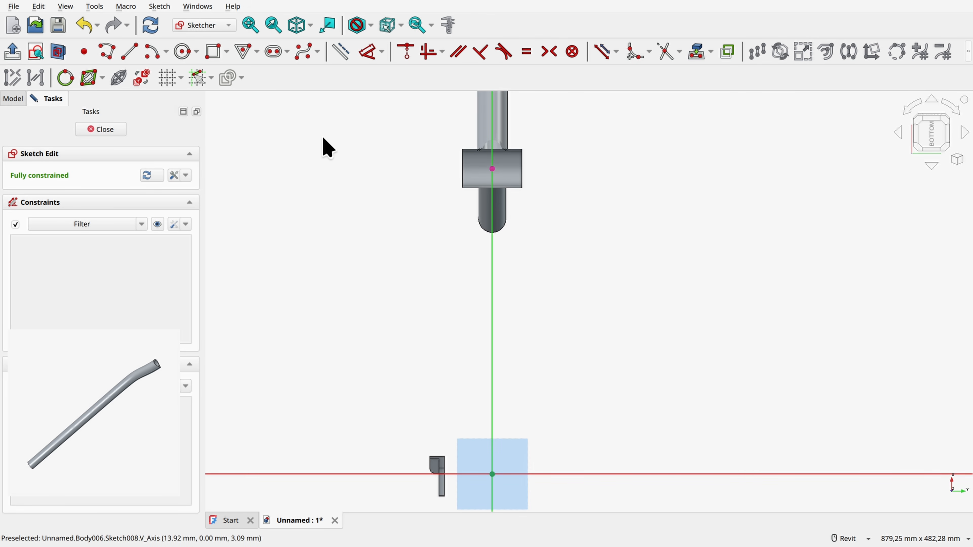
Step: Draw a 265 mm line from the sketch origin along the vertical axis towards the bottom bracket
click(130, 52)
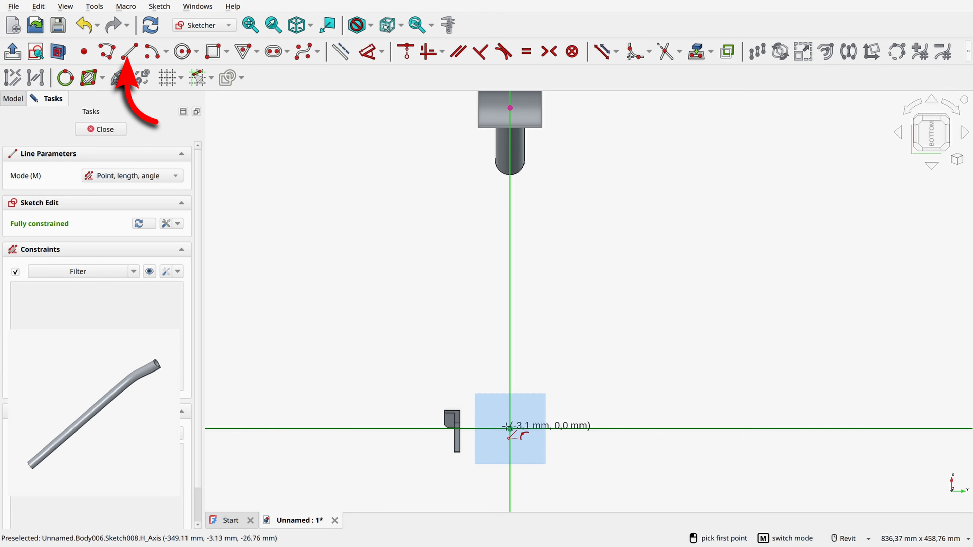
click(510, 428)
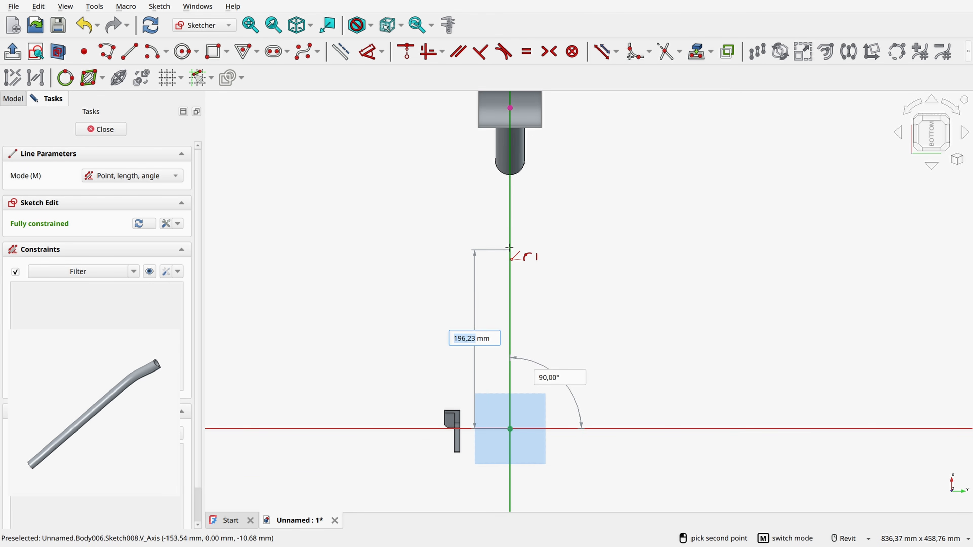
text(265)
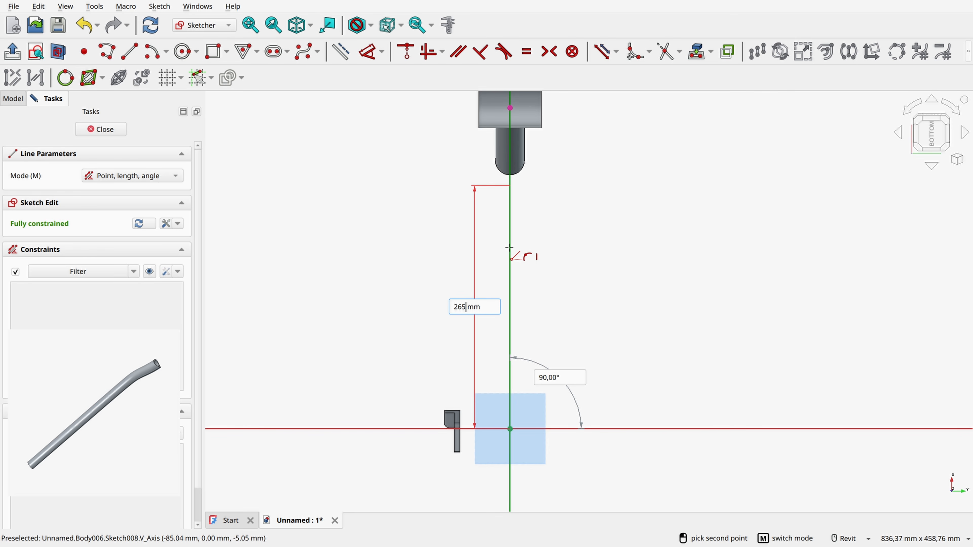
key(Return)
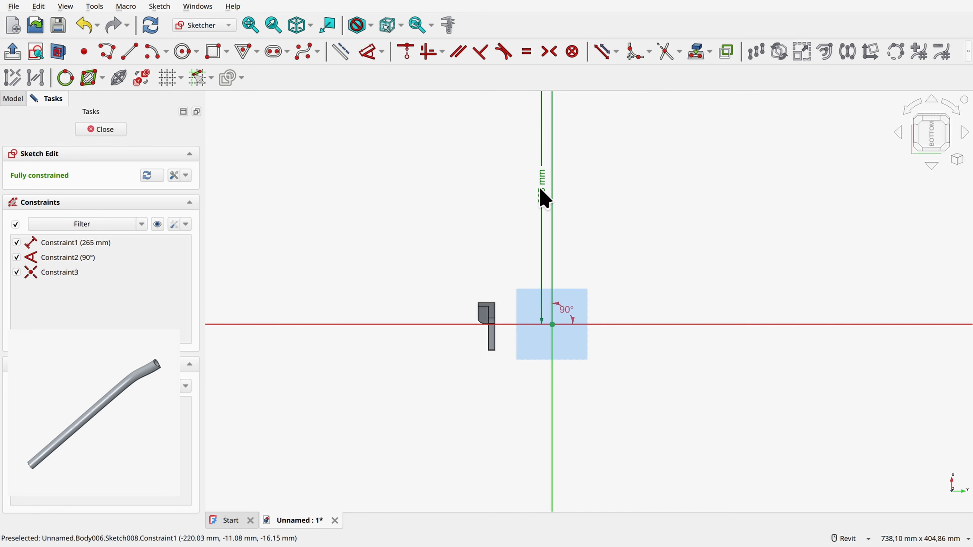
Step: Move the 265 mm dimension label clear of the line and convert the line to construction geometry
drag(540, 189, 660, 188)
click(601, 194)
click(552, 194)
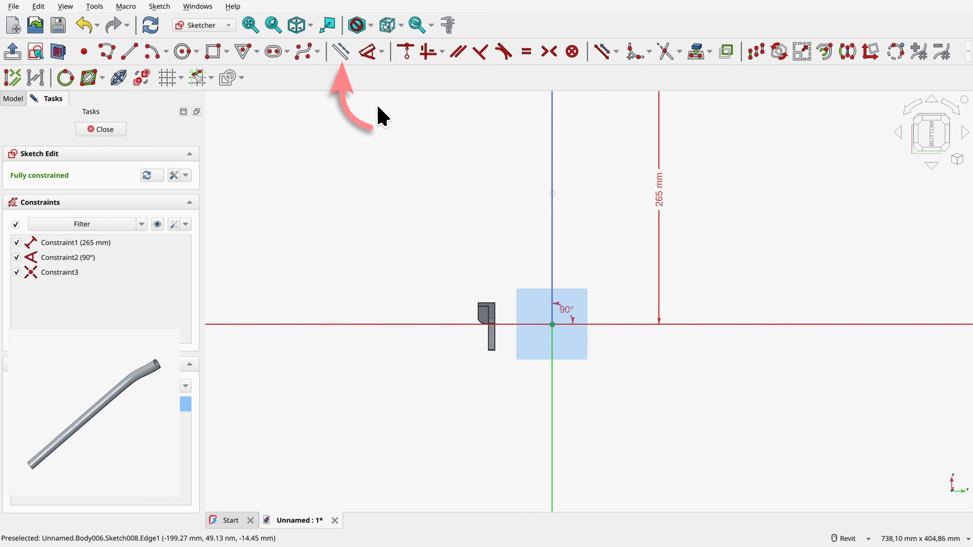
click(341, 50)
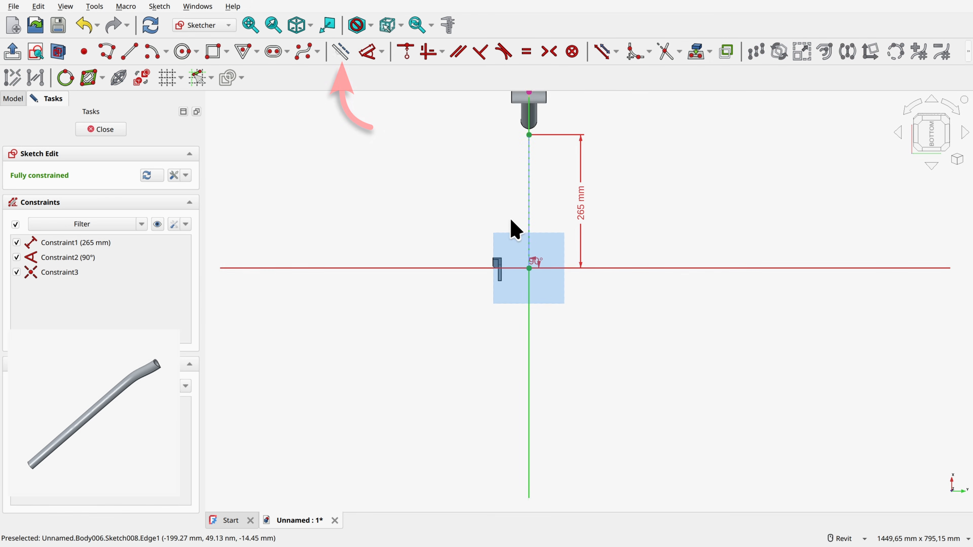
scroll(554, 246, up, 5)
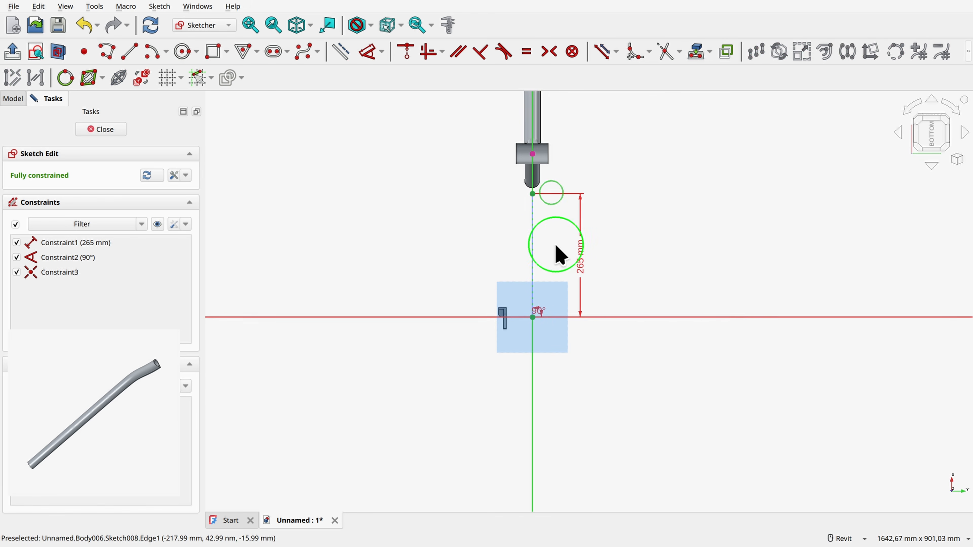
Step: Draw a 50 mm diameter circle centred on the construction line's upper endpoint and convert it to construction geometry
click(183, 51)
click(542, 178)
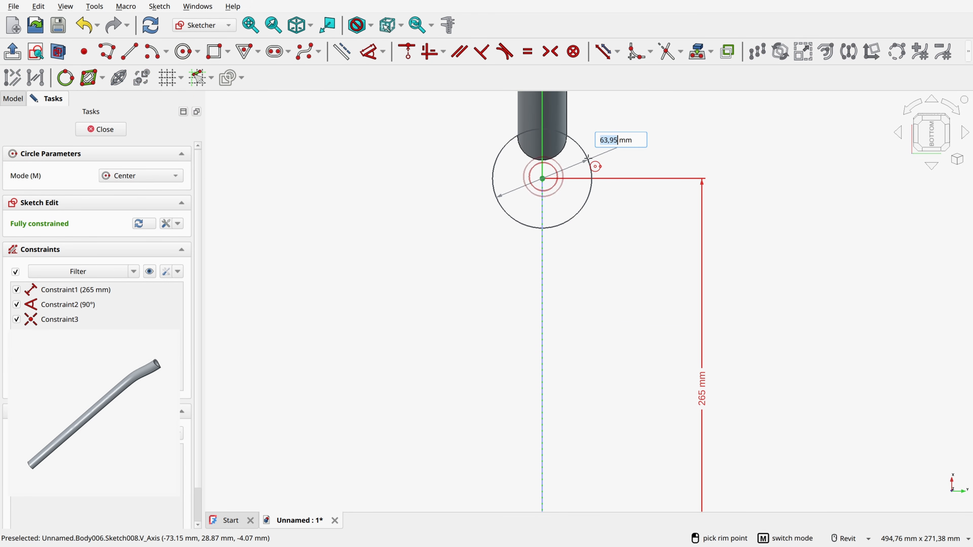
text(50)
key(Return)
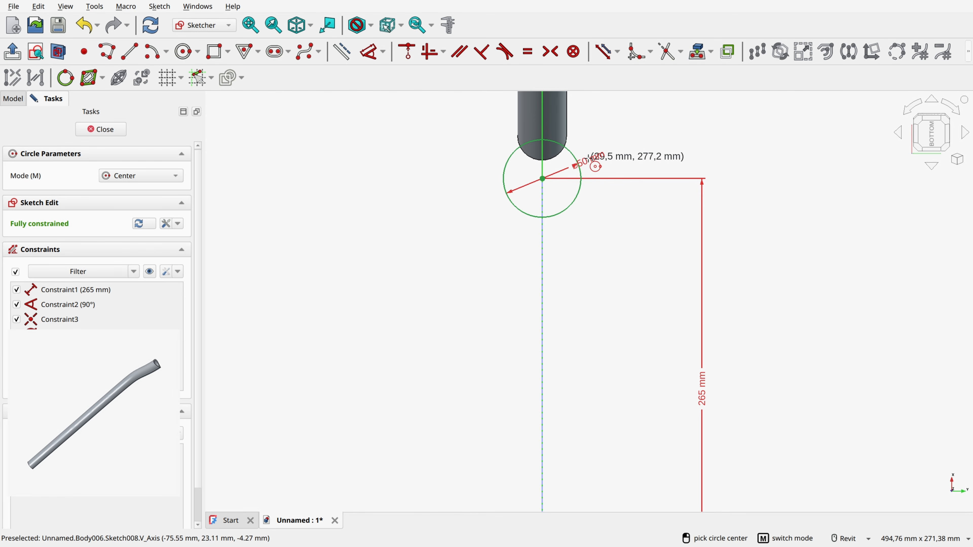
right_click(627, 142)
click(573, 202)
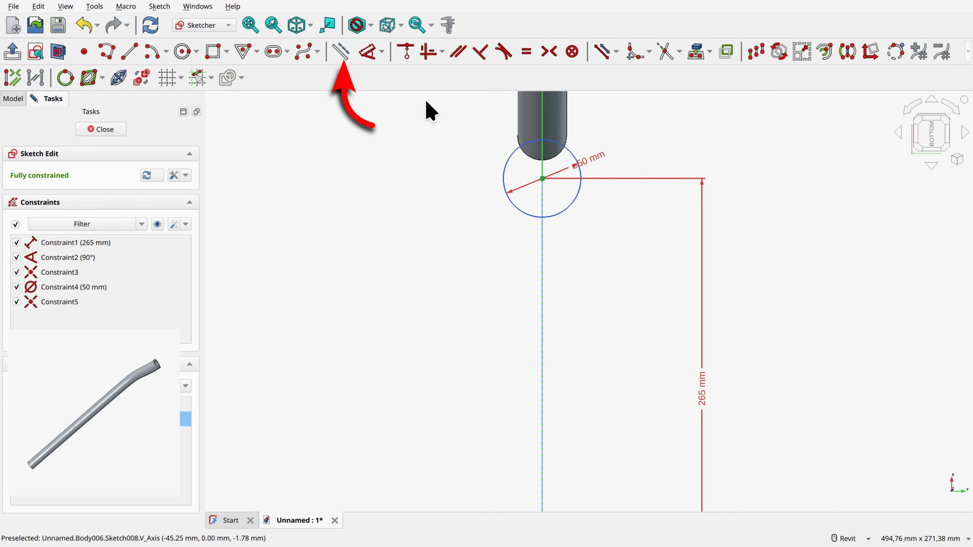
click(341, 51)
click(443, 212)
Step: Draw a horizontal line about 9.8 mm long outward from the projected bottom bracket centre point
scroll(465, 225, down, 4)
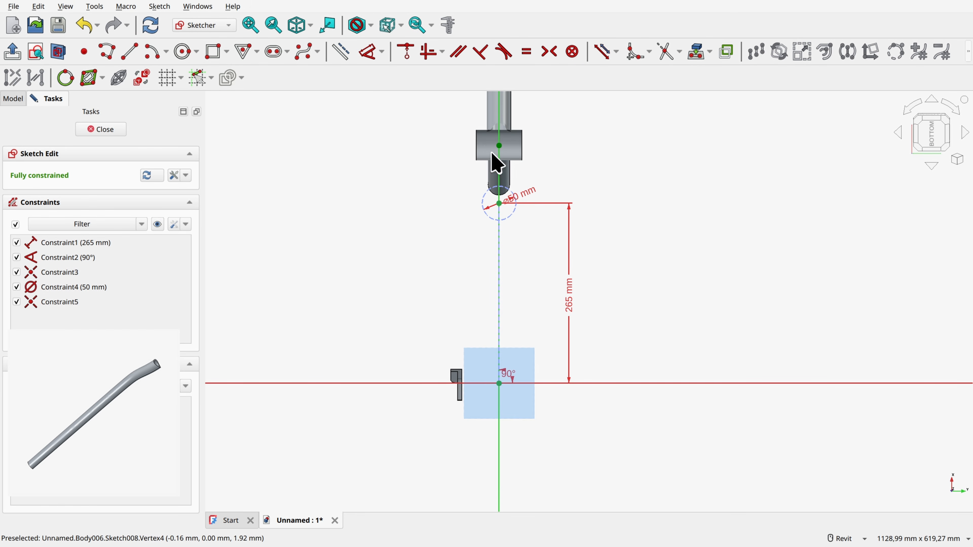
scroll(535, 174, up, 3)
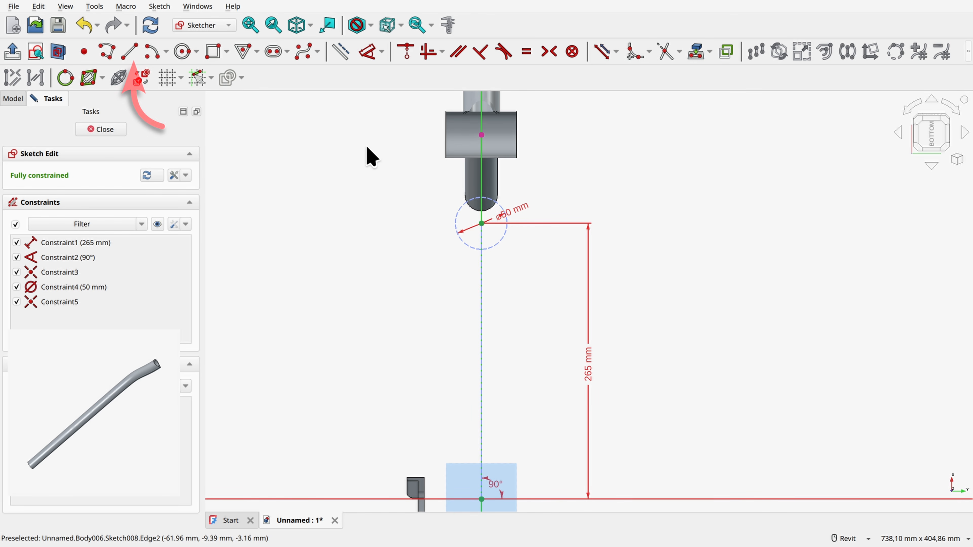
scroll(441, 147, up, 5)
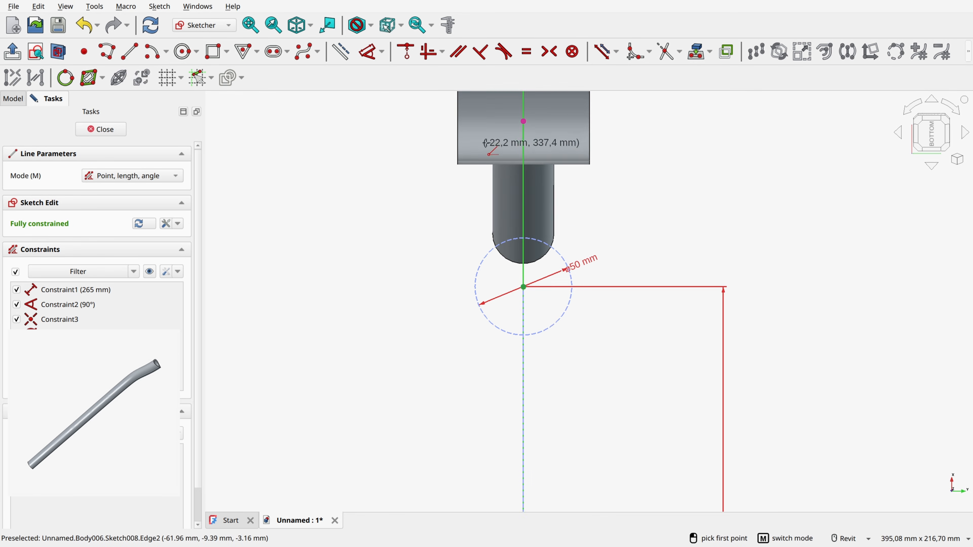
click(527, 119)
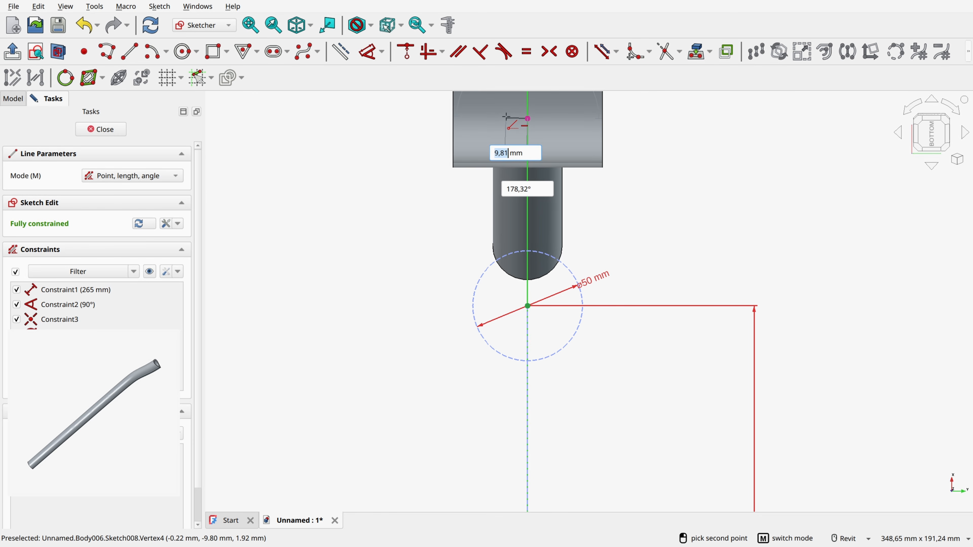
click(506, 118)
right_click(321, 159)
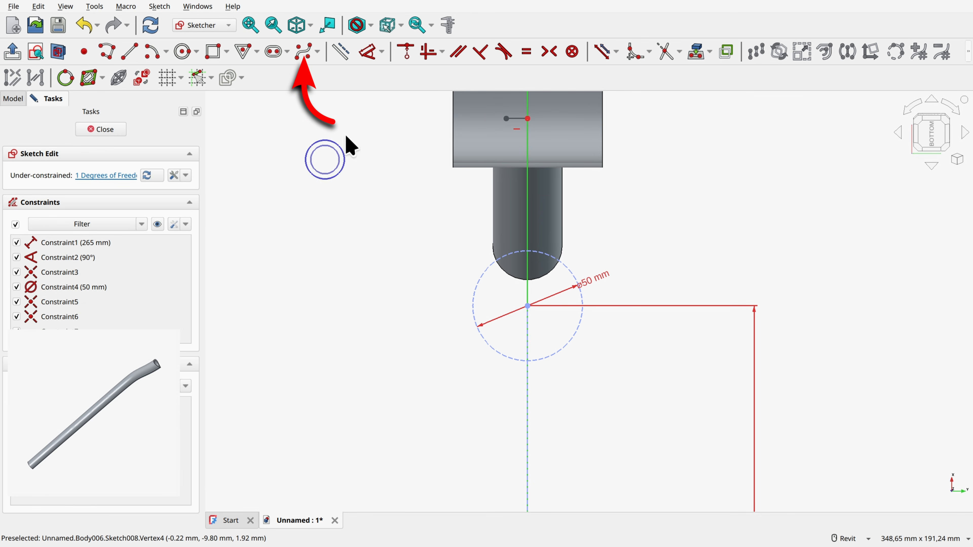
Step: Draw a degree 3 B-spline with five control points from the short line's free end around the construction circle to the horizontal axis at the dropout
click(306, 54)
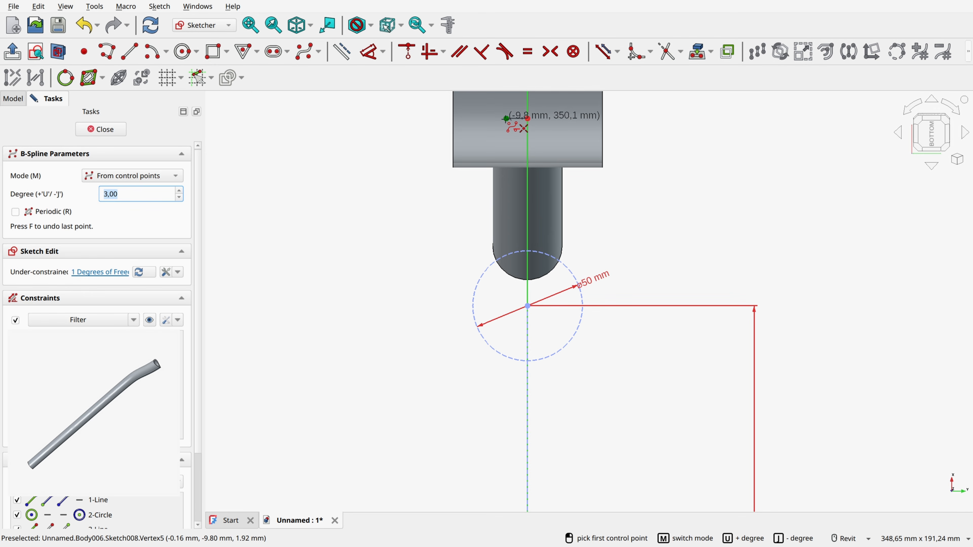
click(506, 118)
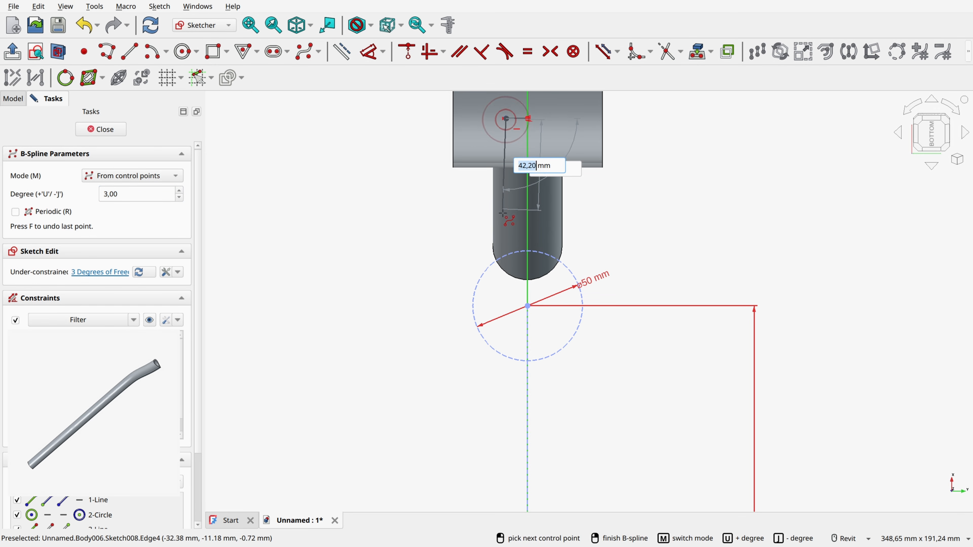
click(503, 218)
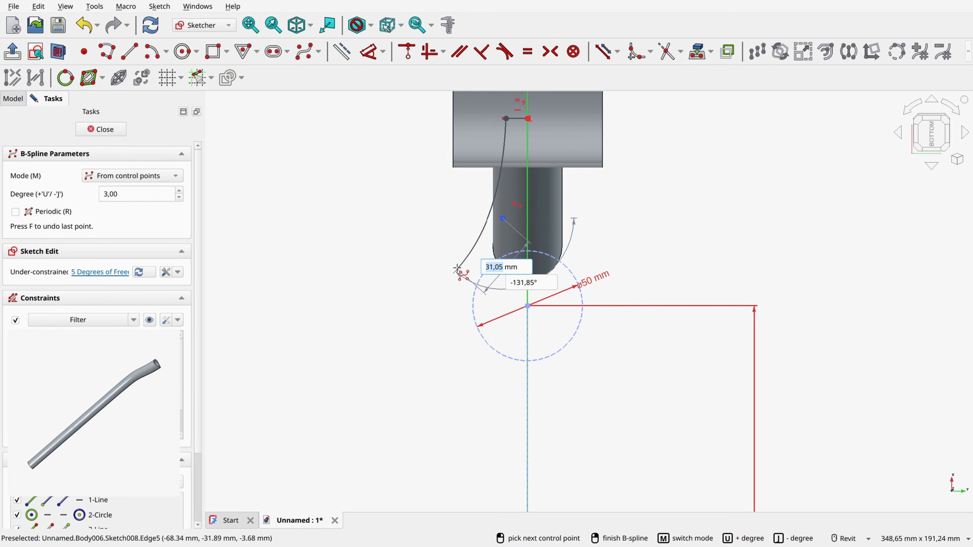
click(456, 270)
click(446, 336)
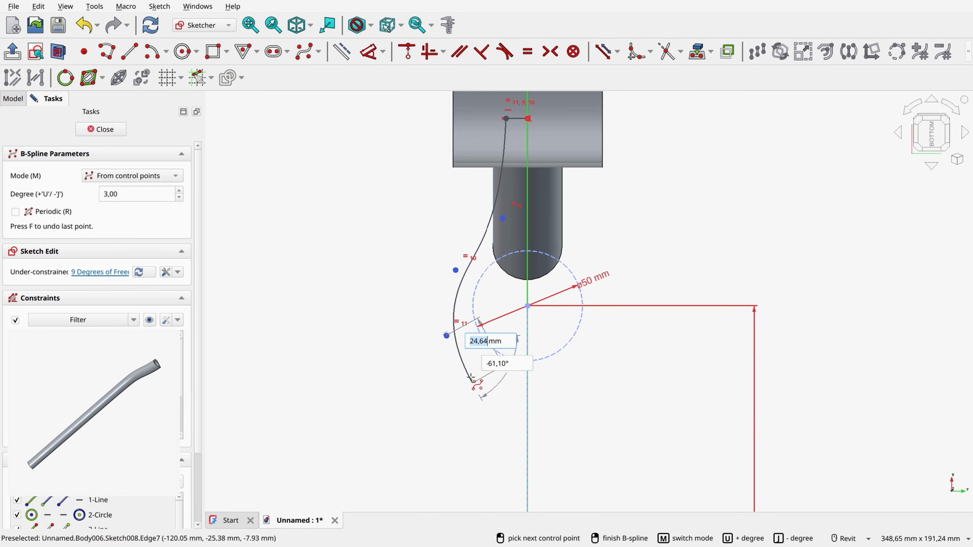
scroll(418, 363, down, 3)
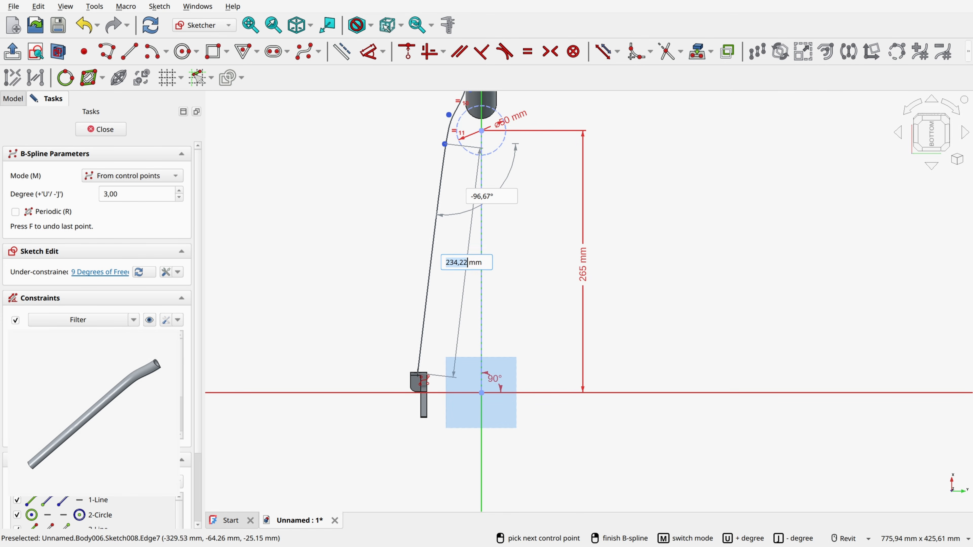
click(415, 393)
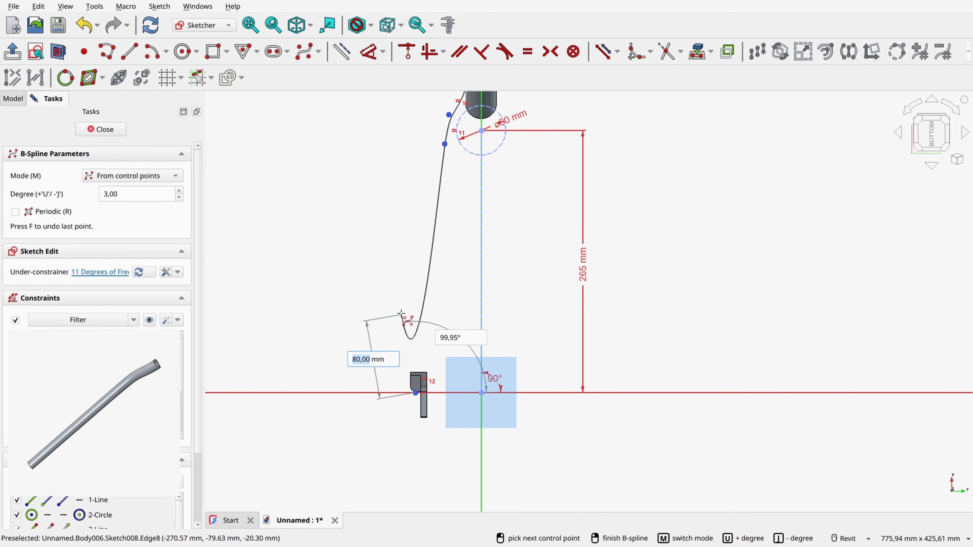
right_click(401, 313)
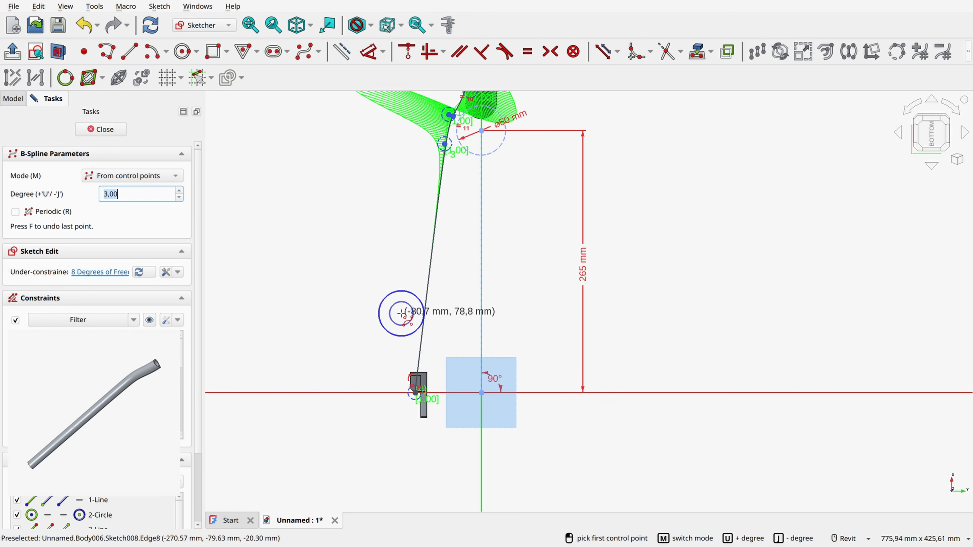
mouse_move(541, 216)
middle_down()
mouse_move(516, 301)
mouse_move(523, 338)
middle_up()
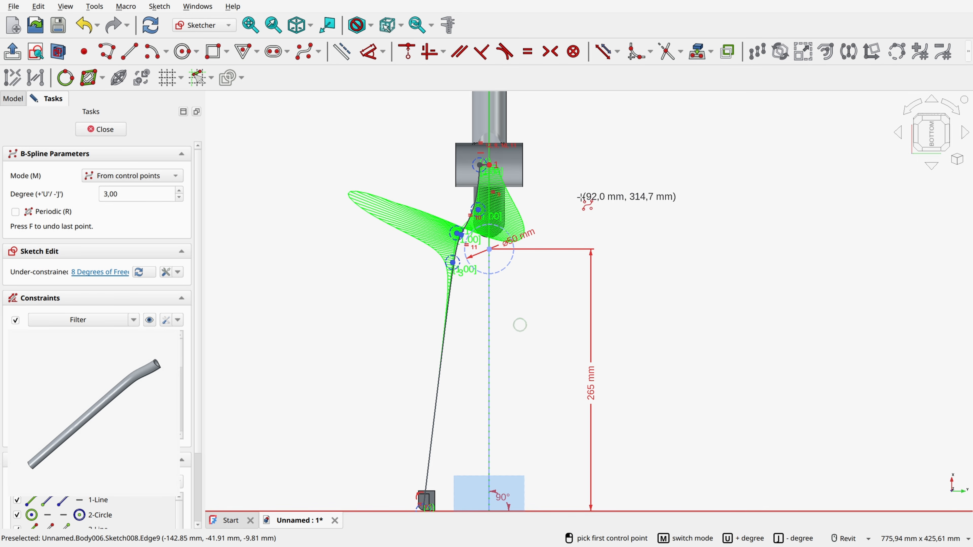
right_click(598, 222)
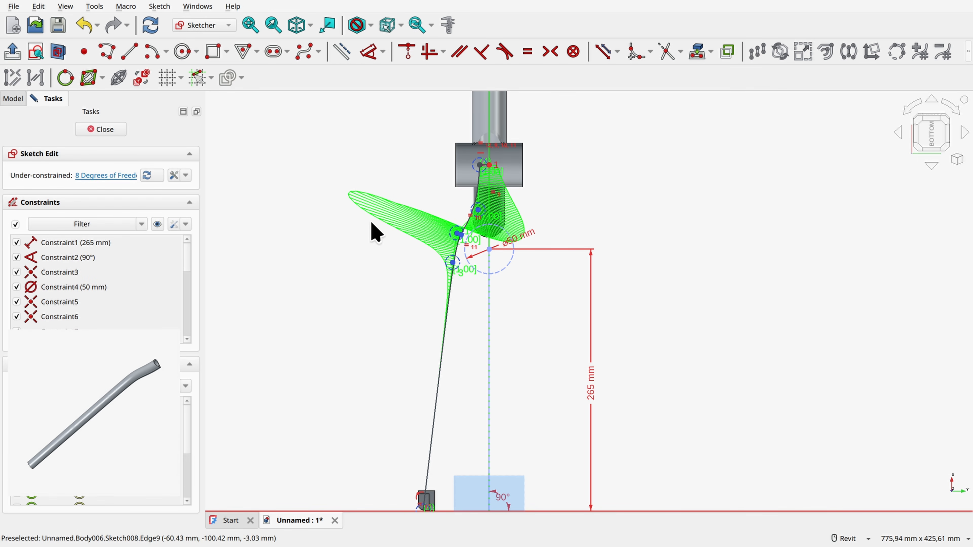
Step: Hide the curvature comb of the B-spline
click(159, 6)
mouse_move(206, 237)
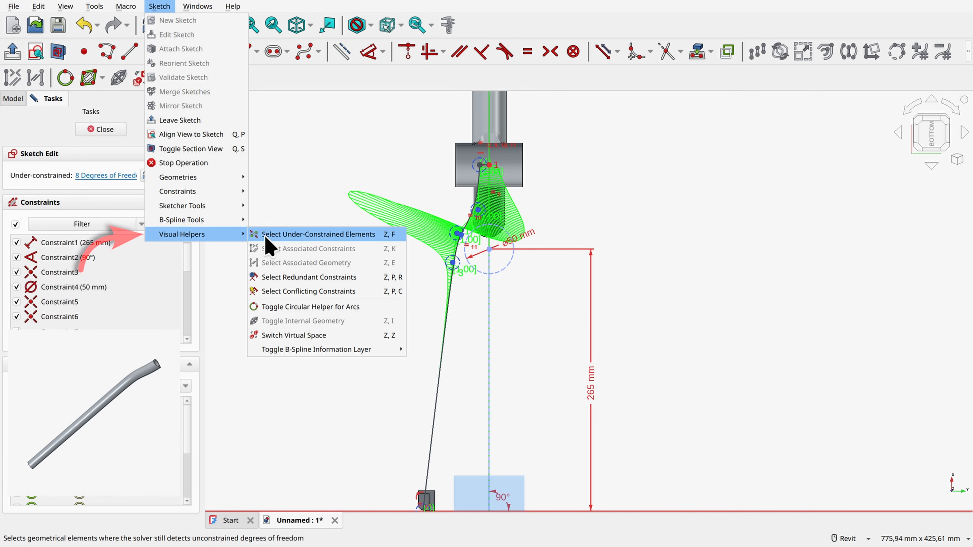
mouse_move(358, 350)
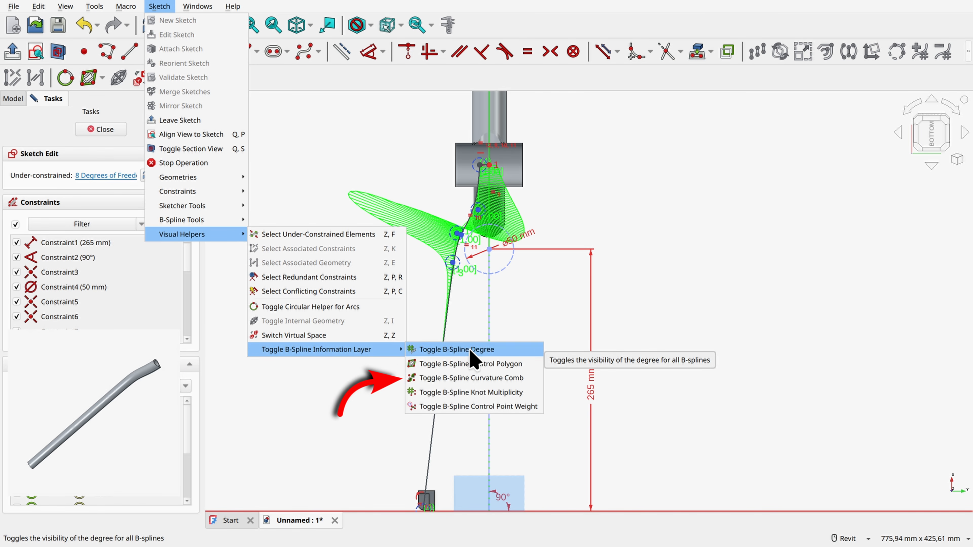
click(454, 382)
Step: Move the B-spline's second control point beneath its start point and constrain the two points vertically
scroll(498, 184, up, 3)
scroll(511, 188, up, 2)
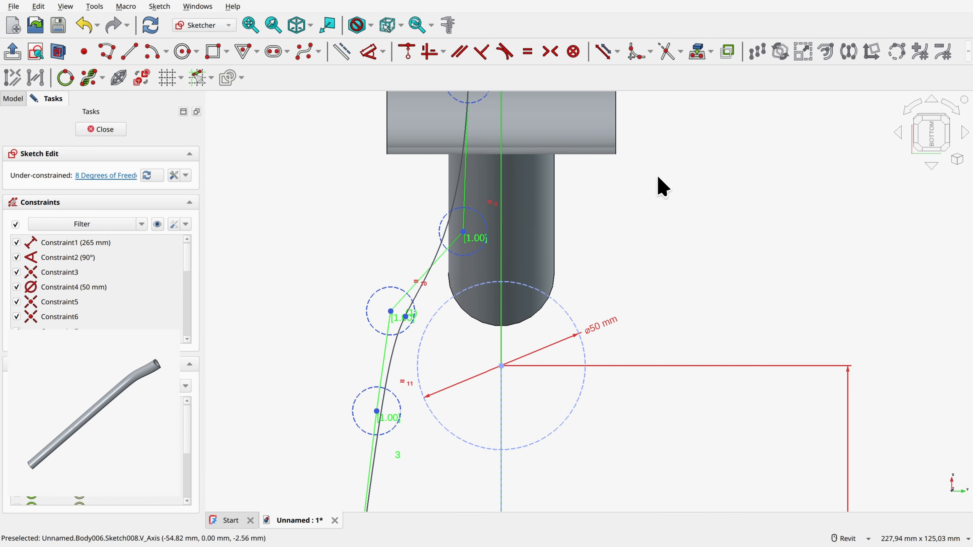
middle_drag(659, 177, 713, 286)
scroll(617, 275, up, 1)
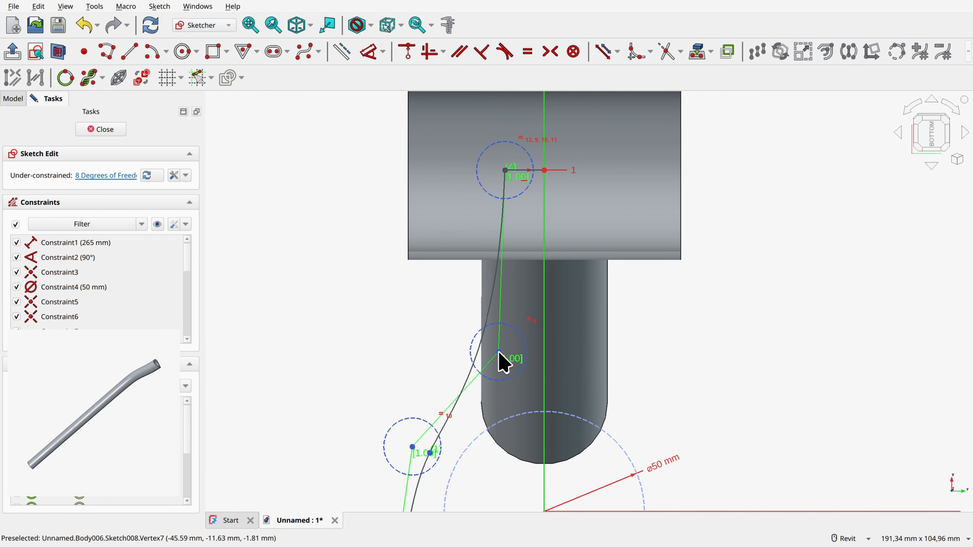
mouse_move(498, 352)
mouse_down()
mouse_move(528, 354)
mouse_move(506, 353)
mouse_up()
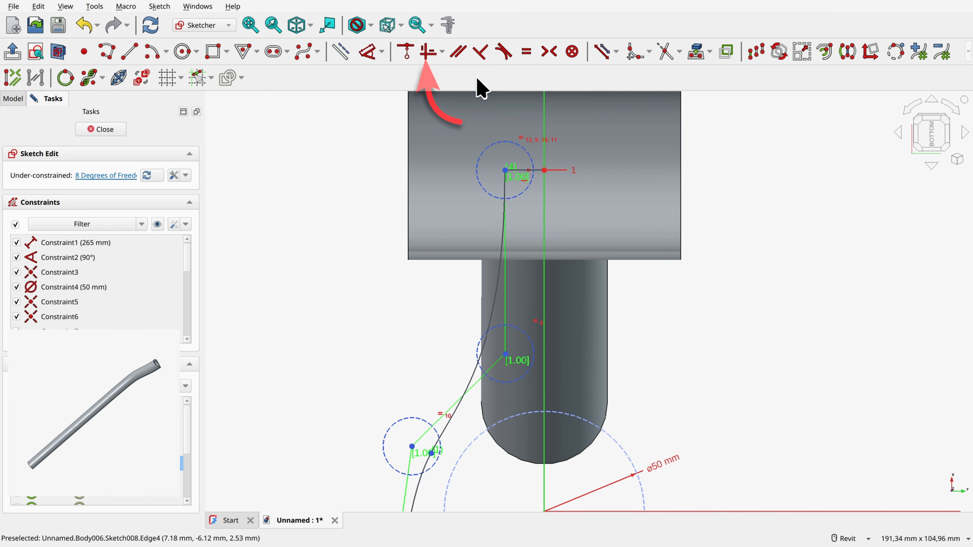
click(429, 52)
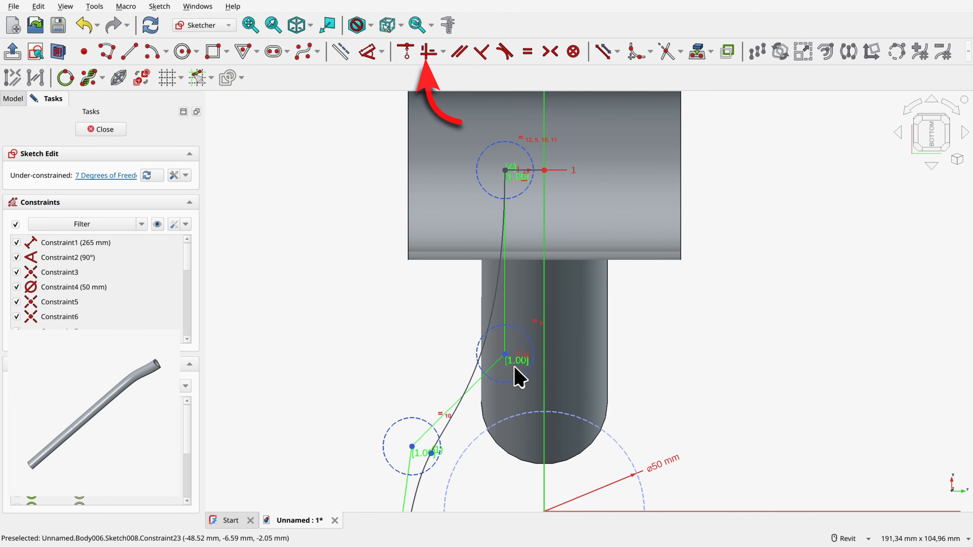
Step: Dimension the short horizontal line from the bottom bracket centre point to the B-spline's start point at 16 mm
scroll(517, 376, down, 2)
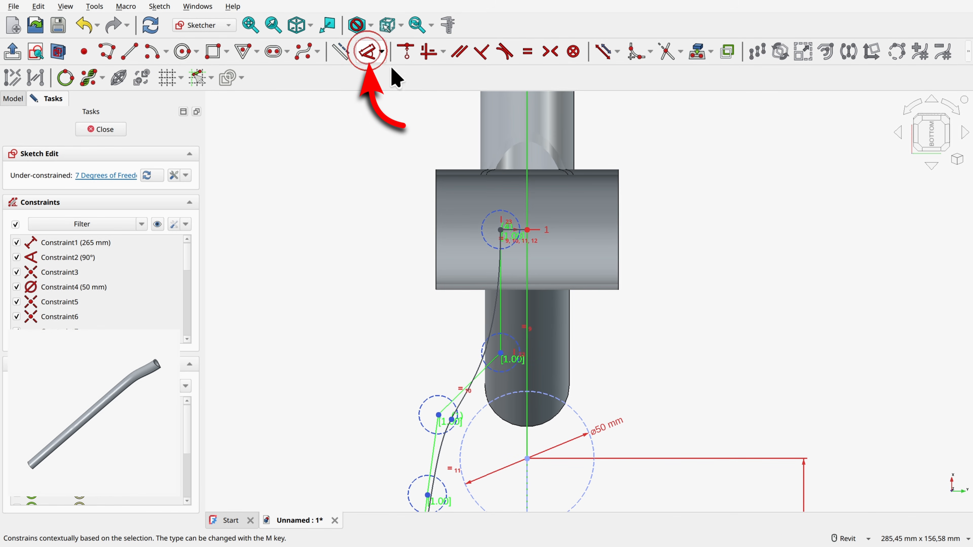
click(370, 52)
scroll(527, 224, up, 3)
click(527, 224)
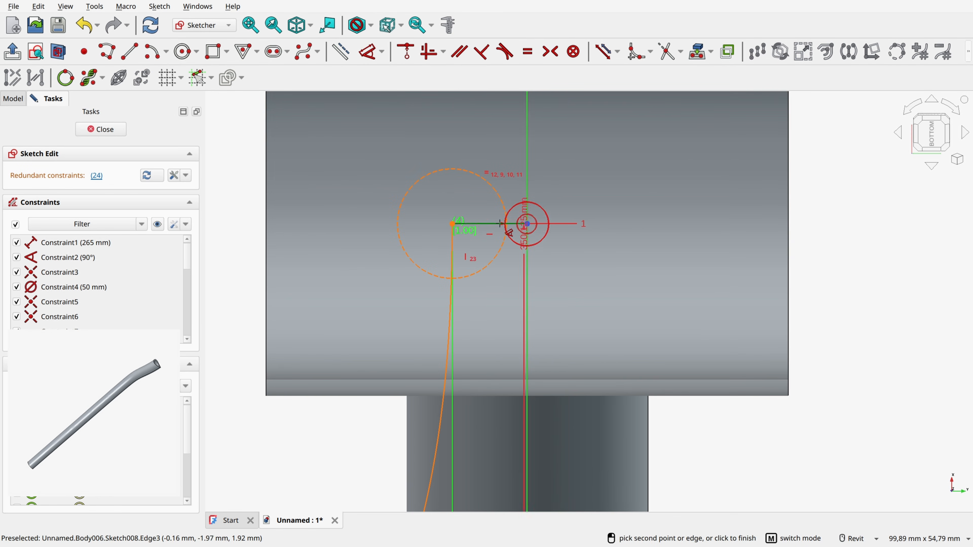
click(452, 223)
click(477, 152)
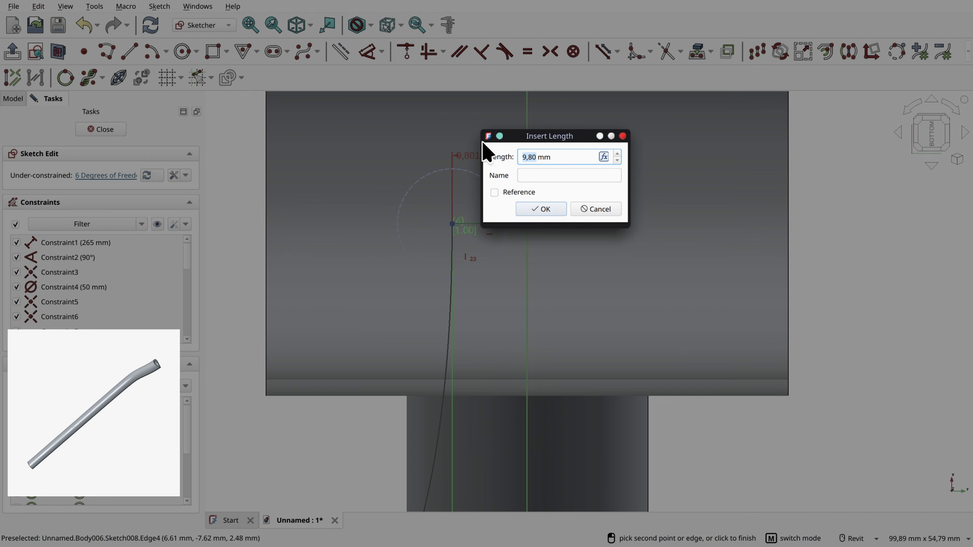
key(Return)
scroll(466, 295, down, 3)
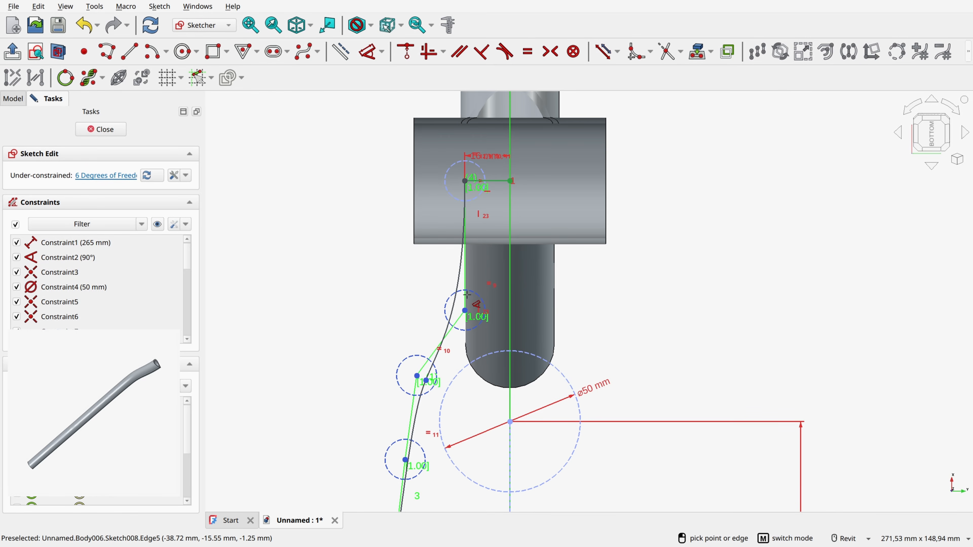
Step: Set the vertical distance between the bottom bracket centre point and the B-spline's second control point to 30 mm
click(465, 310)
click(510, 181)
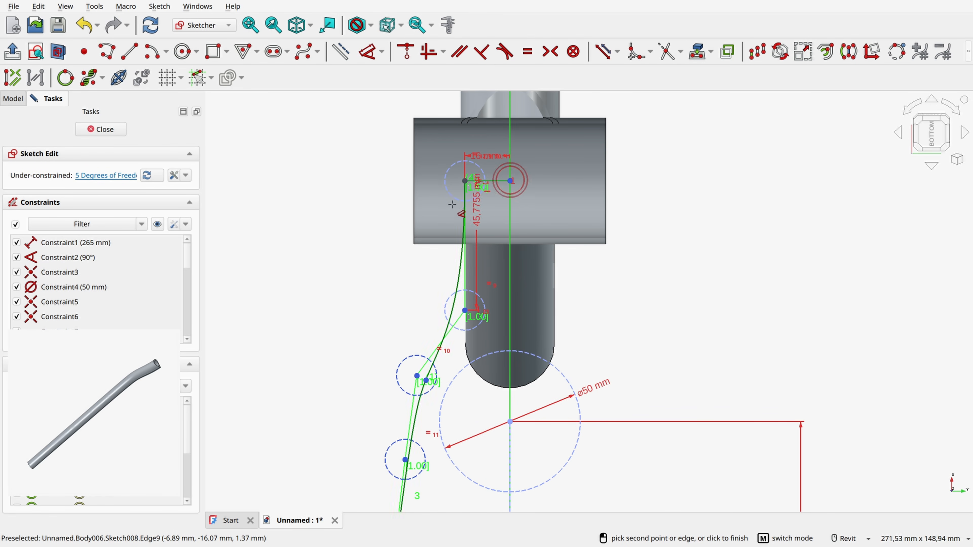
click(369, 226)
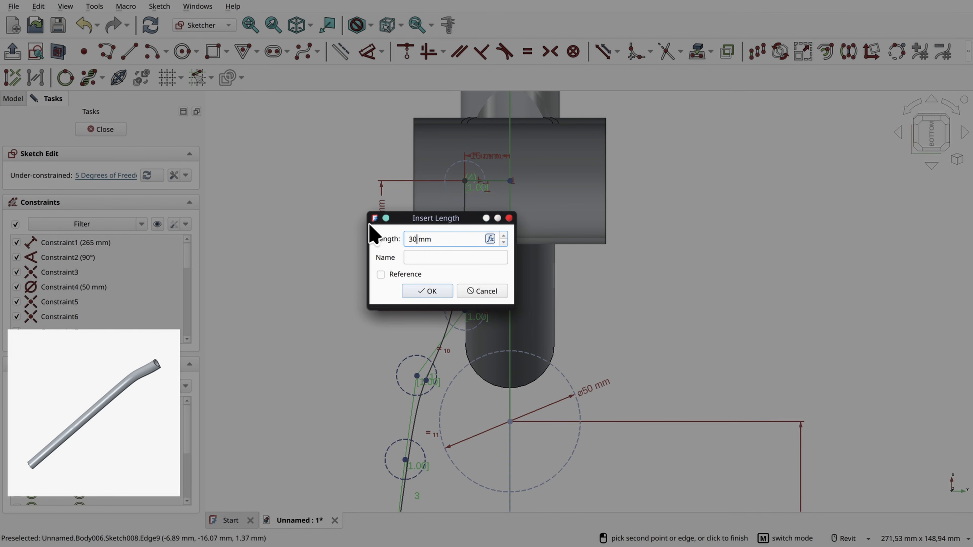
key(Return)
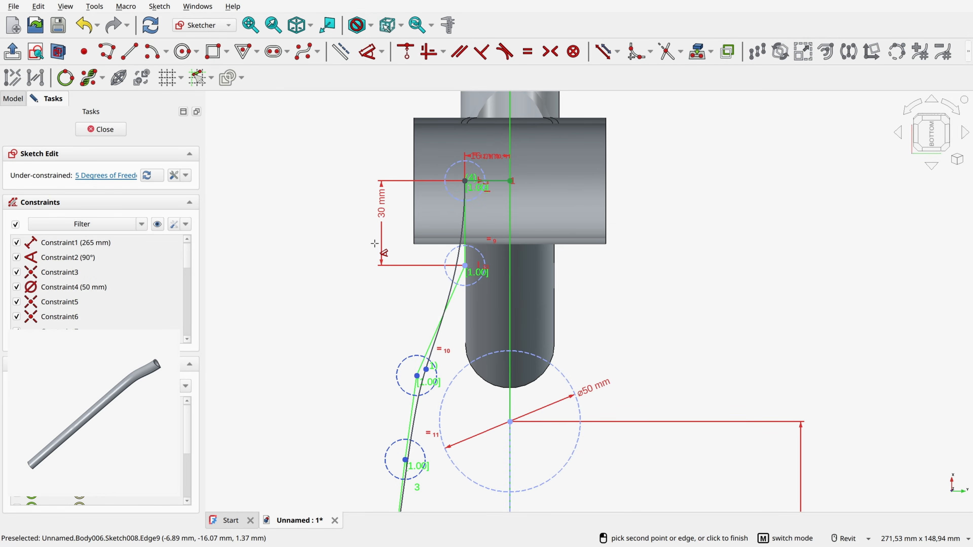
Step: Dimension the third control point 58 mm vertically from the bottom bracket centre point and 45 mm from the vertical axis
click(416, 375)
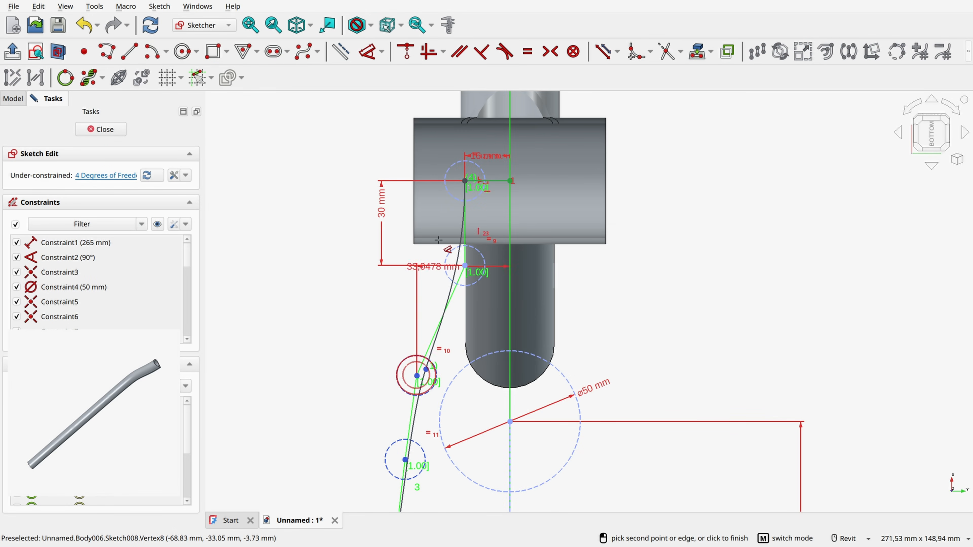
click(511, 181)
click(346, 219)
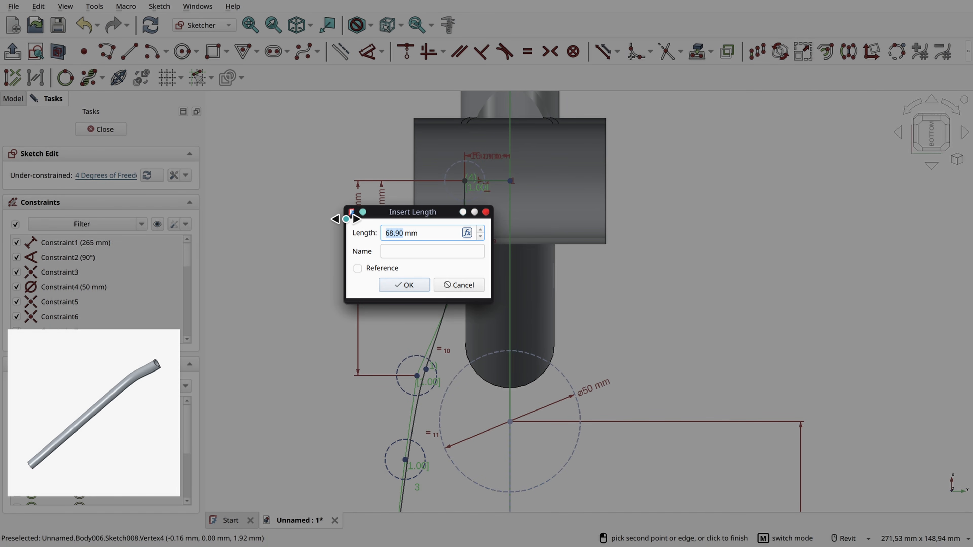
text(58)
key(Return)
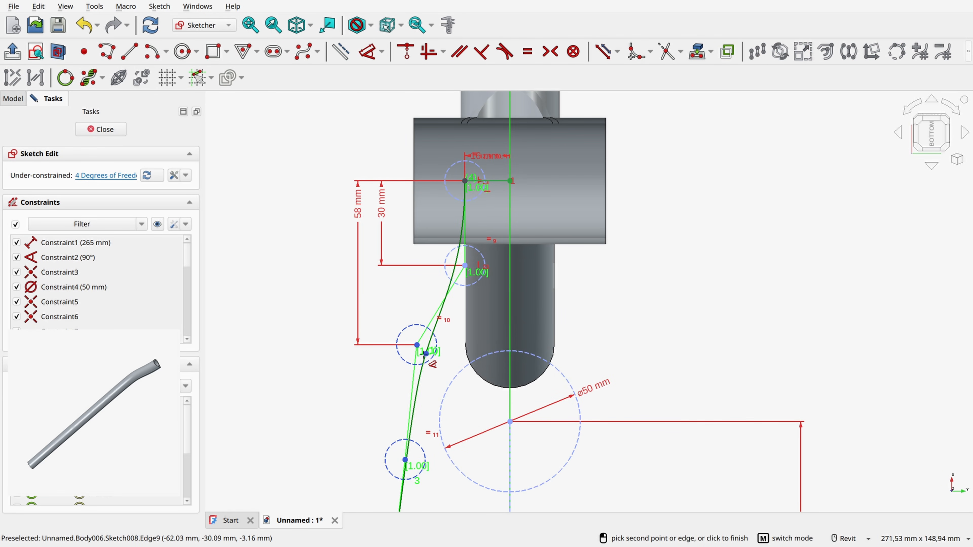
click(417, 344)
click(475, 333)
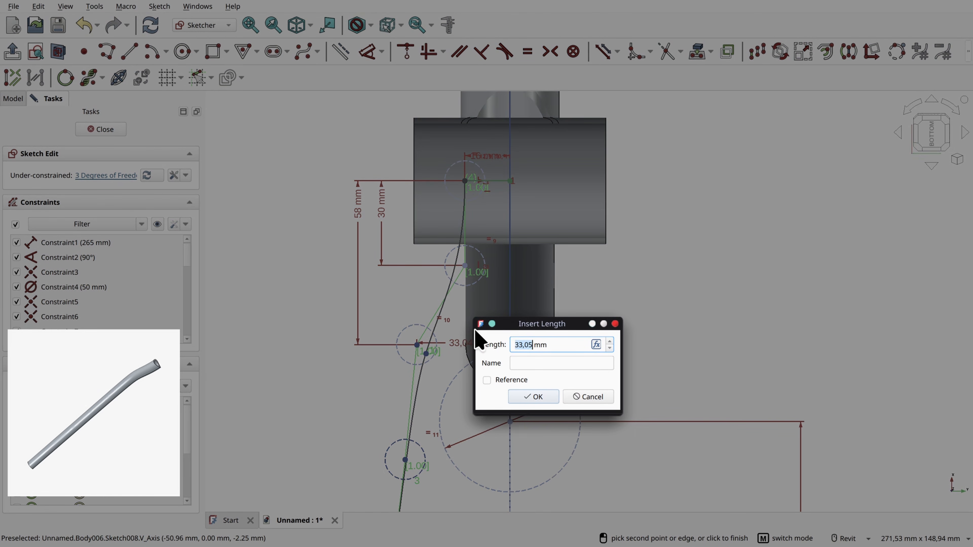
text(45)
key(Return)
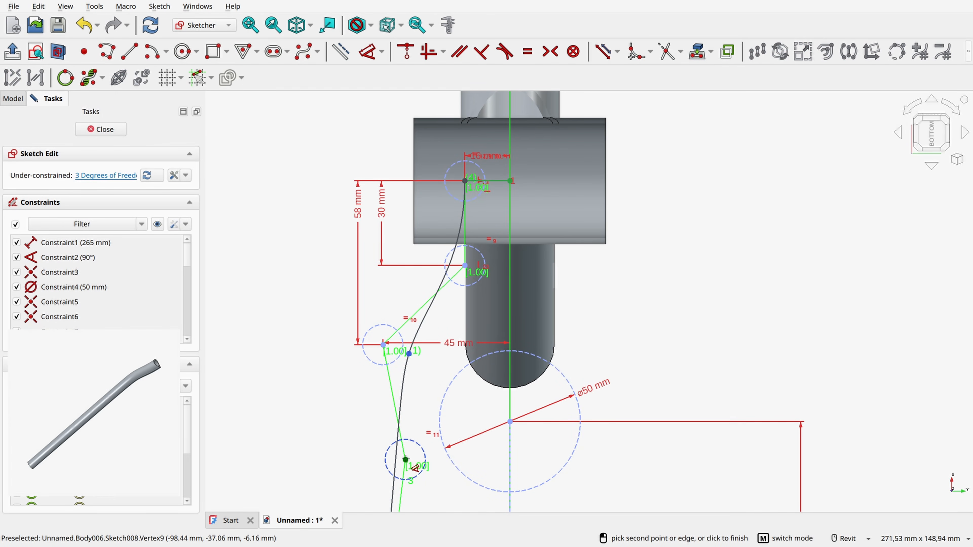
Step: Dimension the fourth control point 88 mm vertically from the bottom bracket centre point and 43.5 mm from the vertical axis
click(406, 460)
click(511, 180)
click(297, 250)
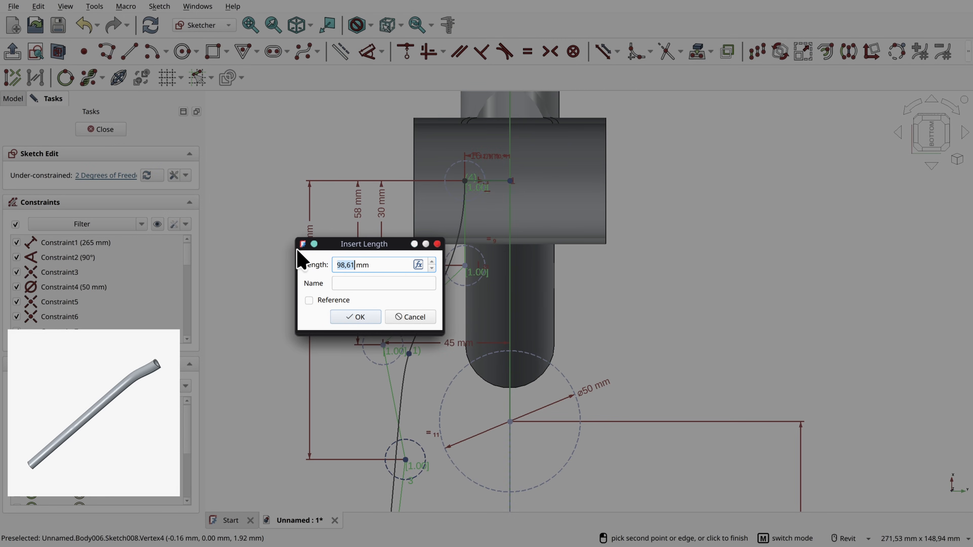
text(88)
key(Return)
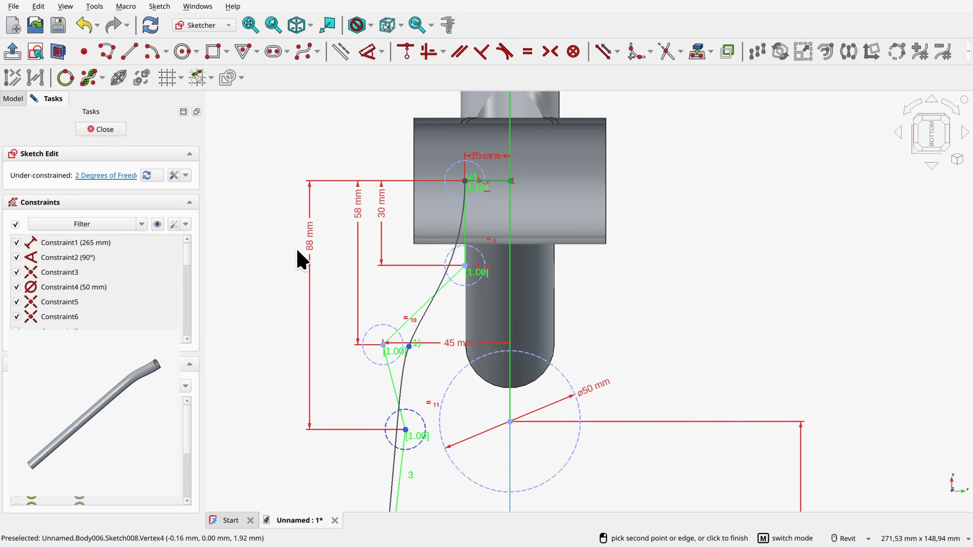
click(405, 429)
click(512, 399)
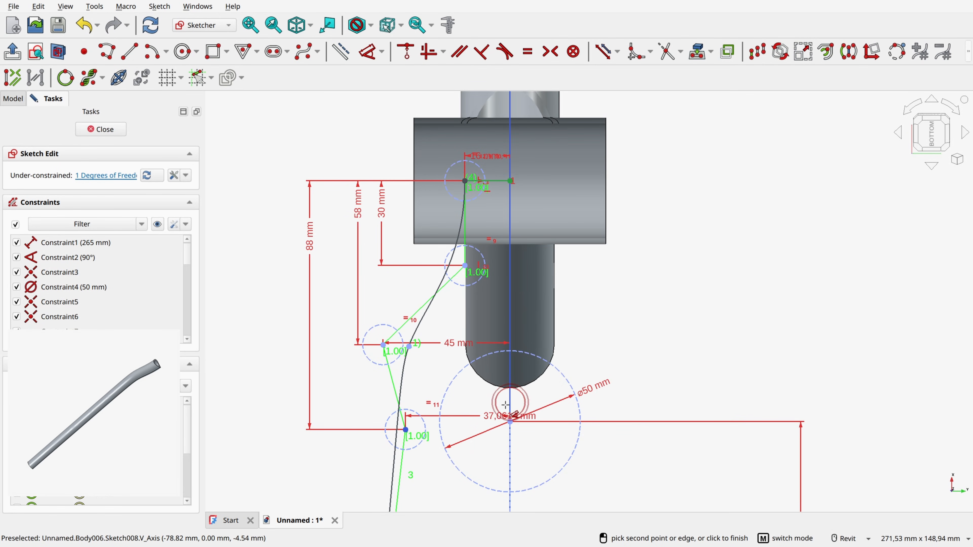
click(468, 384)
text(4)
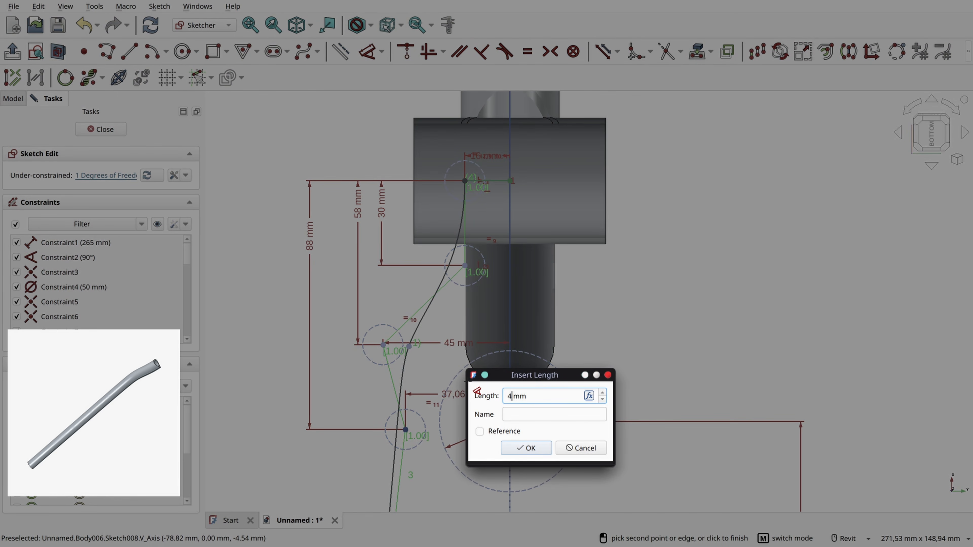
text(3.5)
key(Return)
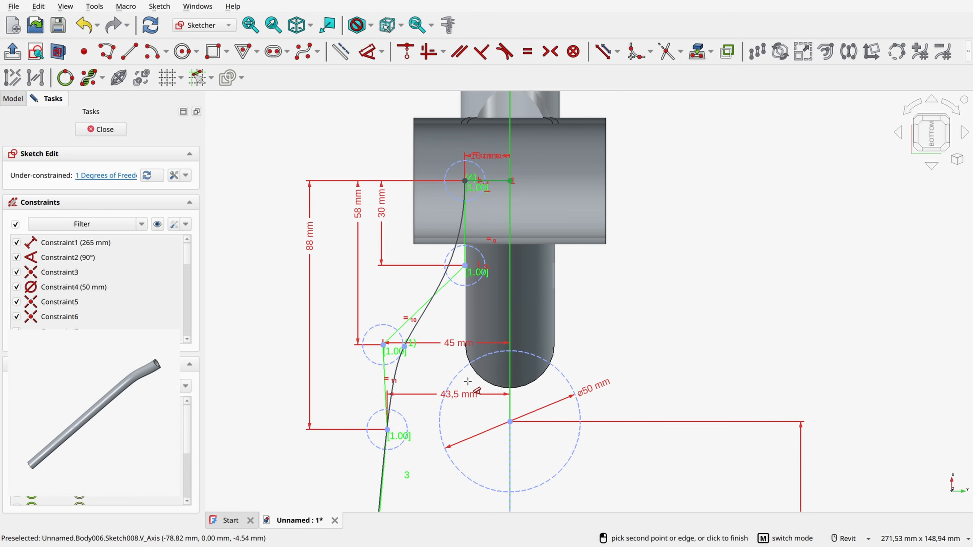
Step: Set the distance from the B-spline's end point at the dropout to the vertical axis to 64 mm
scroll(467, 381, down, 2)
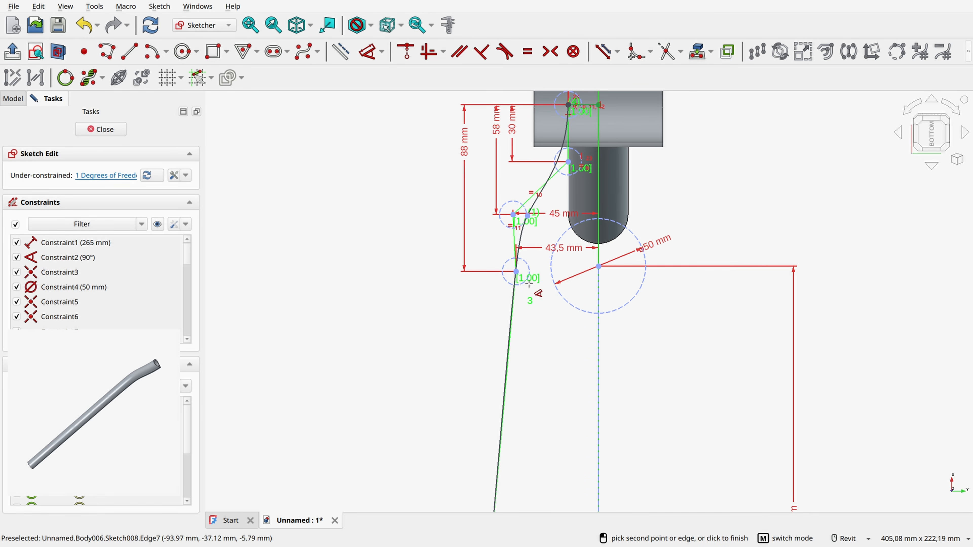
scroll(552, 279, down, 3)
mouse_move(549, 418)
middle_down()
mouse_move(532, 219)
mouse_move(539, 357)
mouse_move(521, 283)
middle_up()
scroll(520, 369, up, 3)
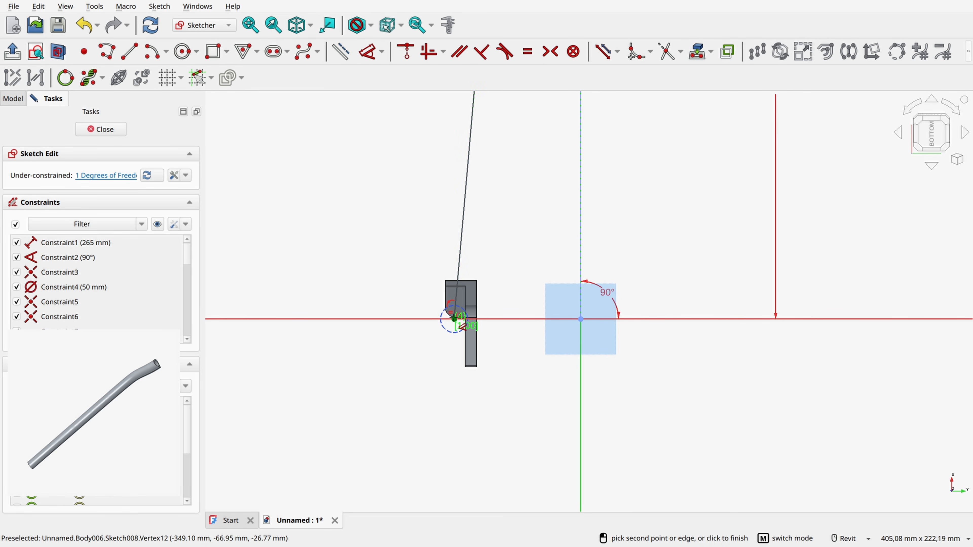
click(454, 319)
click(527, 361)
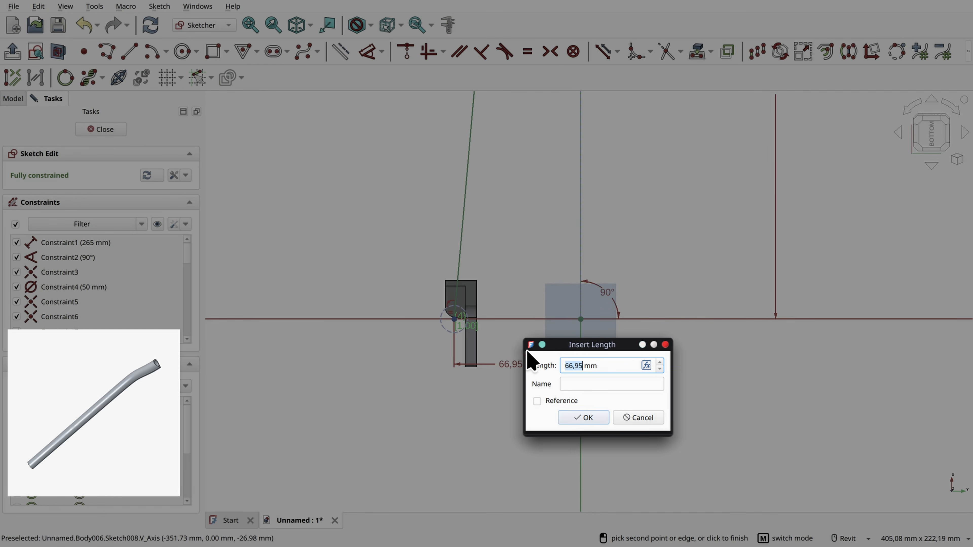
key(Return)
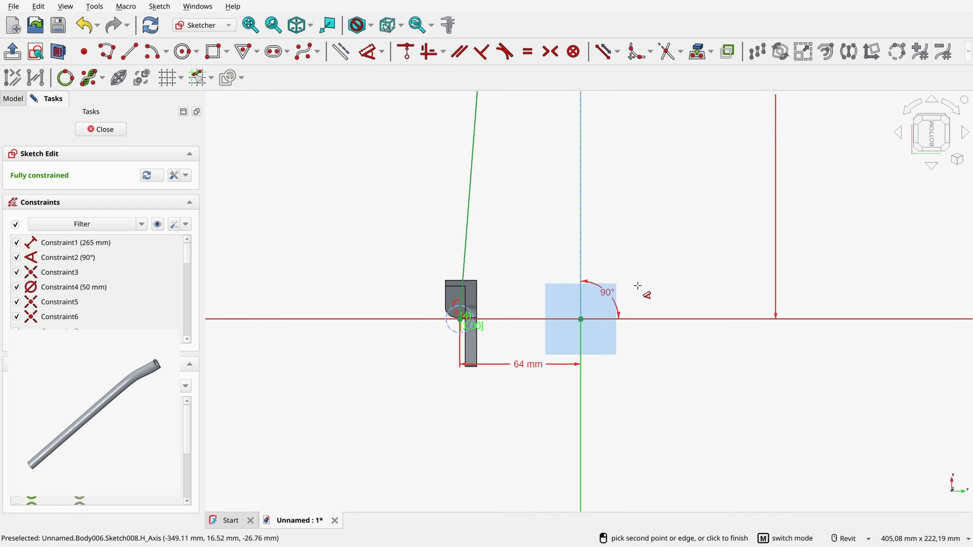
Step: Examine the whole constrained chainstay curve between the bottom bracket and the dropout, and leave the dimension tool
middle_drag(536, 155, 526, 396)
scroll(521, 399, down, 4)
scroll(522, 312, up, 2)
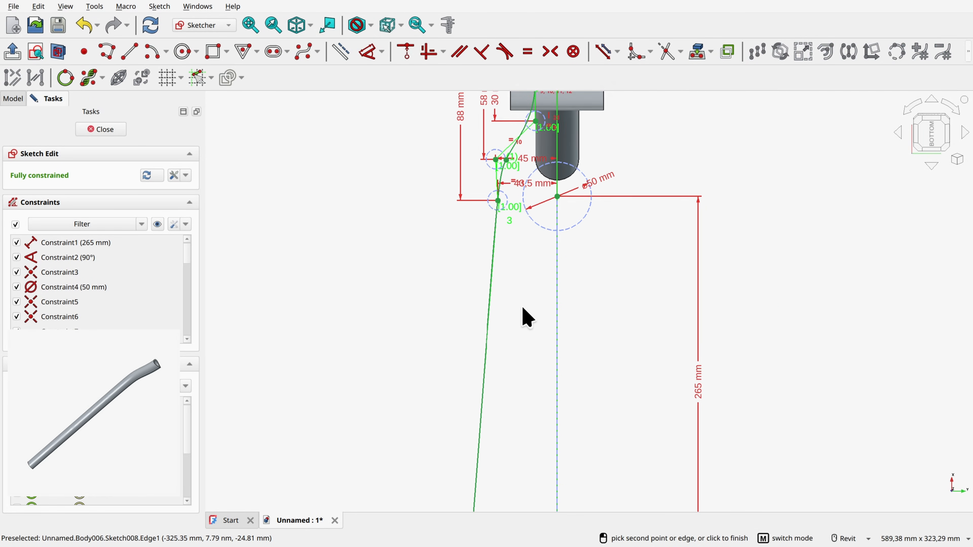
scroll(527, 127, down, 1)
mouse_move(547, 306)
middle_down()
mouse_move(502, 259)
mouse_move(495, 341)
middle_up()
scroll(496, 325, up, 1)
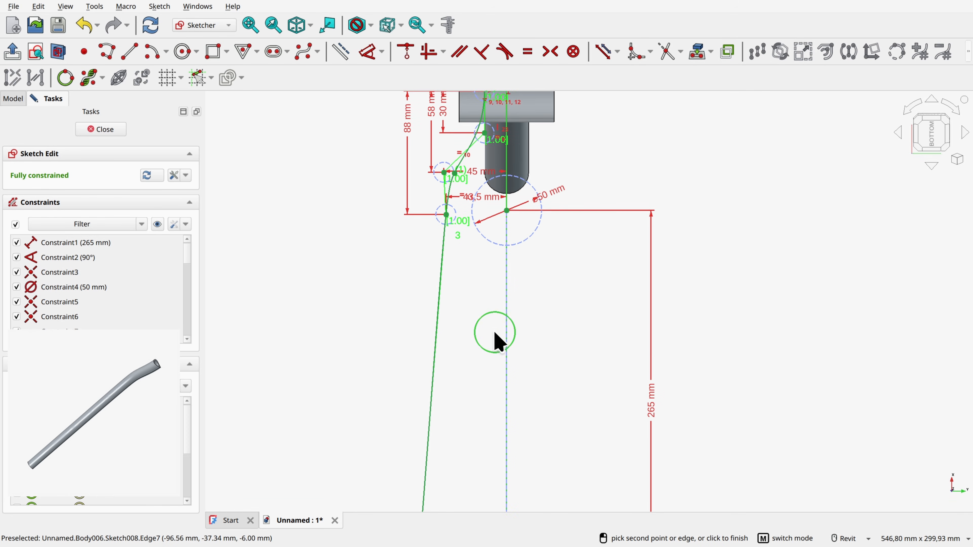
scroll(496, 341, down, 9)
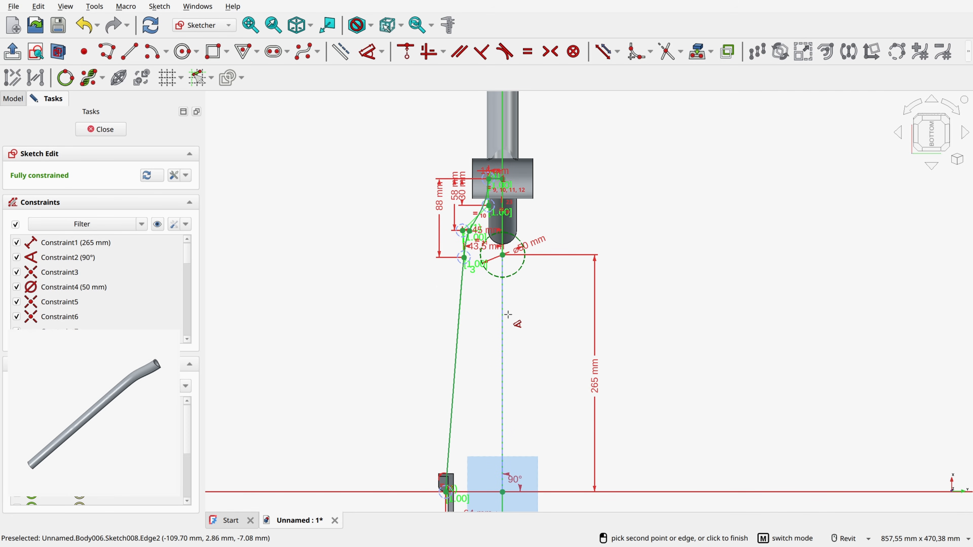
right_click(585, 190)
scroll(485, 200, up, 12)
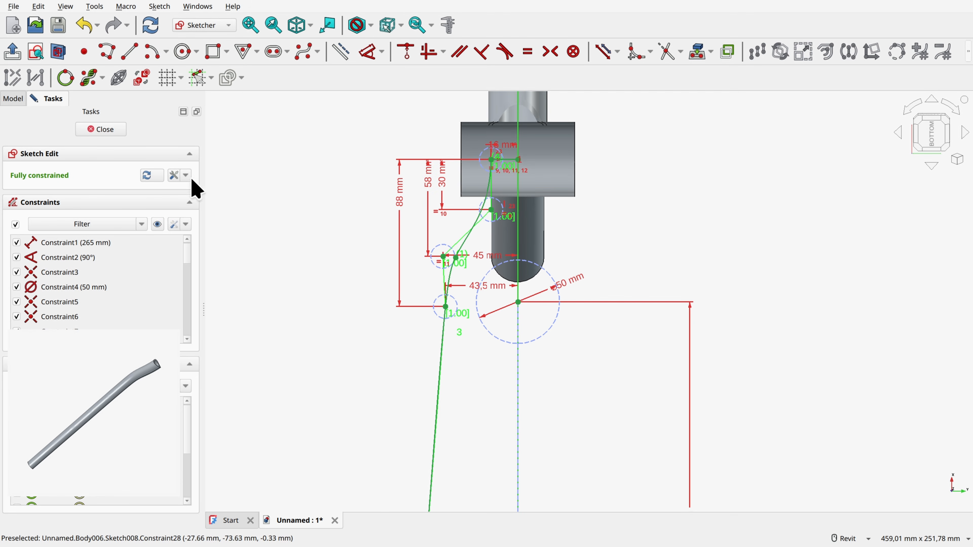
scroll(521, 220, down, 6)
middle_drag(693, 224, 678, 196)
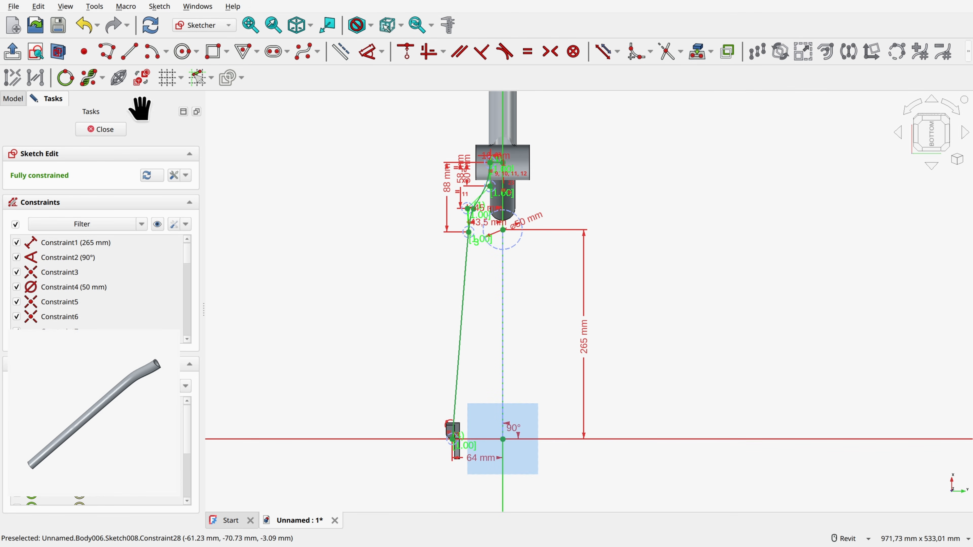
Step: Close the chainstay path sketch, collapse the Chainstay body in the tree and hide the Bottom Bracket Mid body
click(103, 129)
scroll(596, 208, down, 6)
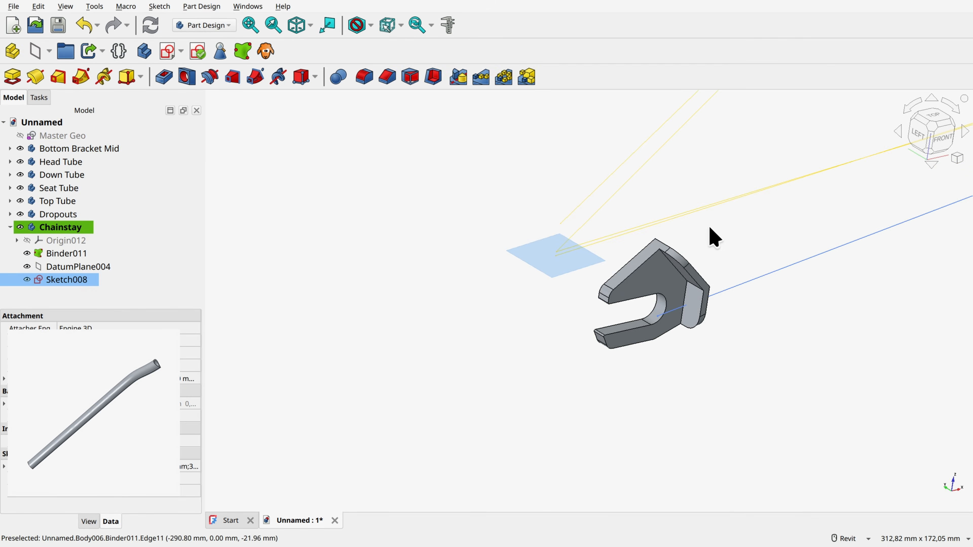
middle_drag(713, 235, 482, 337)
scroll(385, 395, down, 2)
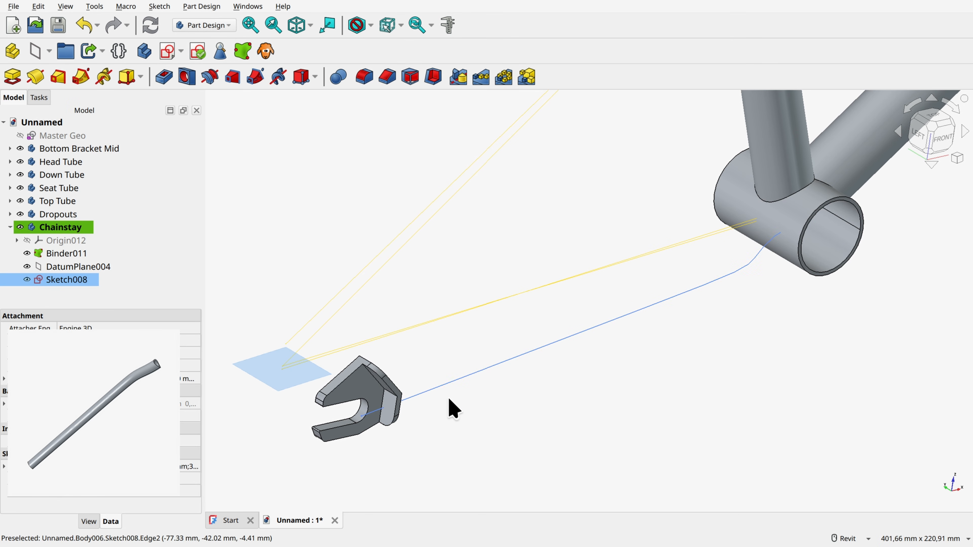
click(10, 227)
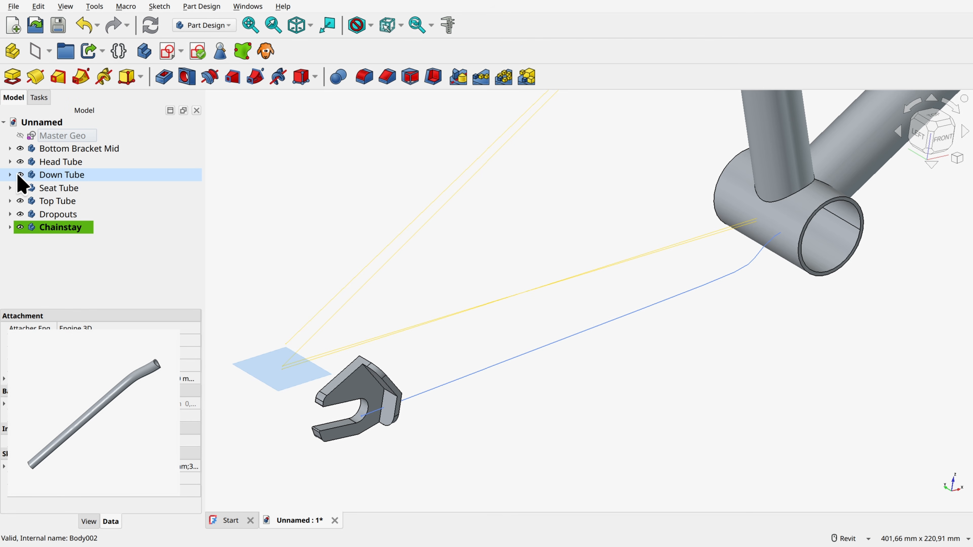
click(20, 148)
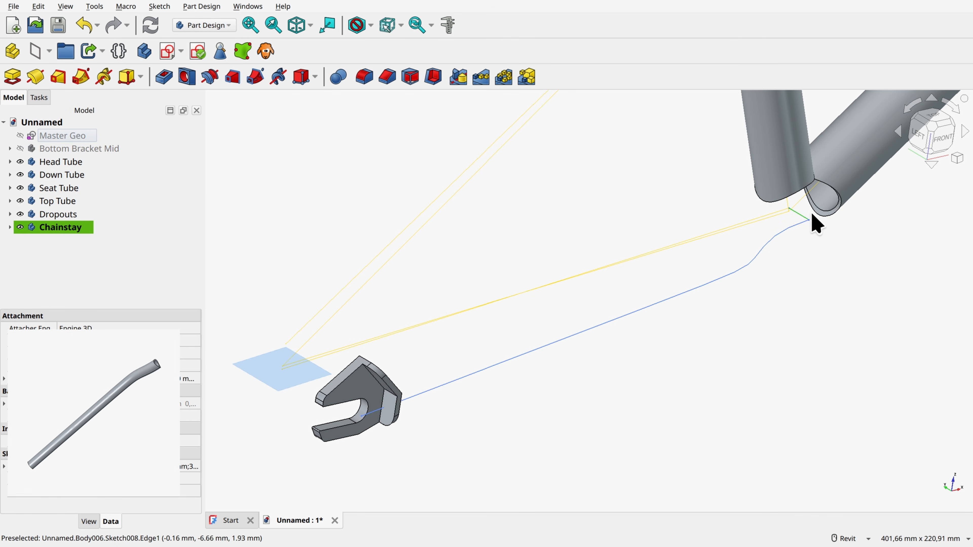
Step: Reopen Sketch008 of the Chainstay body, turn the short horizontal line into construction geometry and close the sketch
click(10, 228)
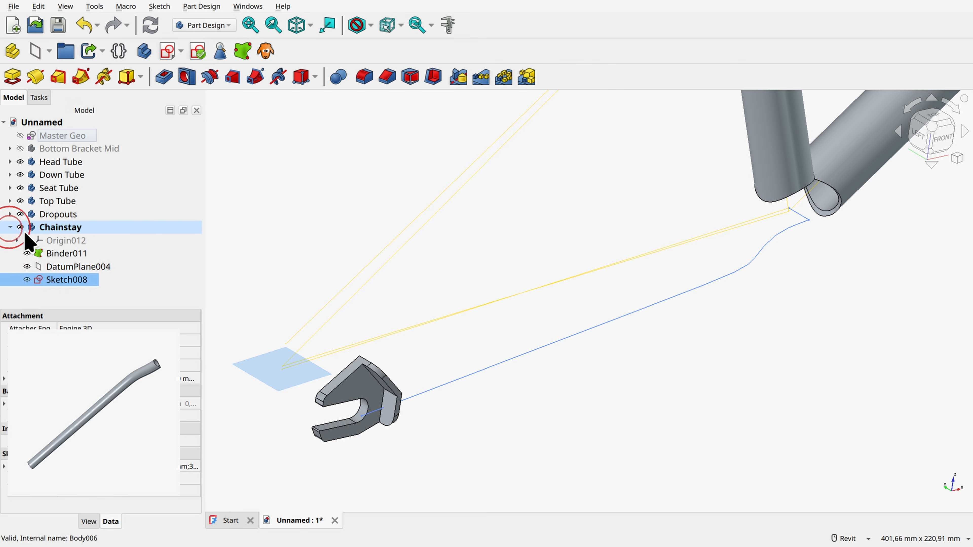
double_click(69, 280)
scroll(621, 157, up, 5)
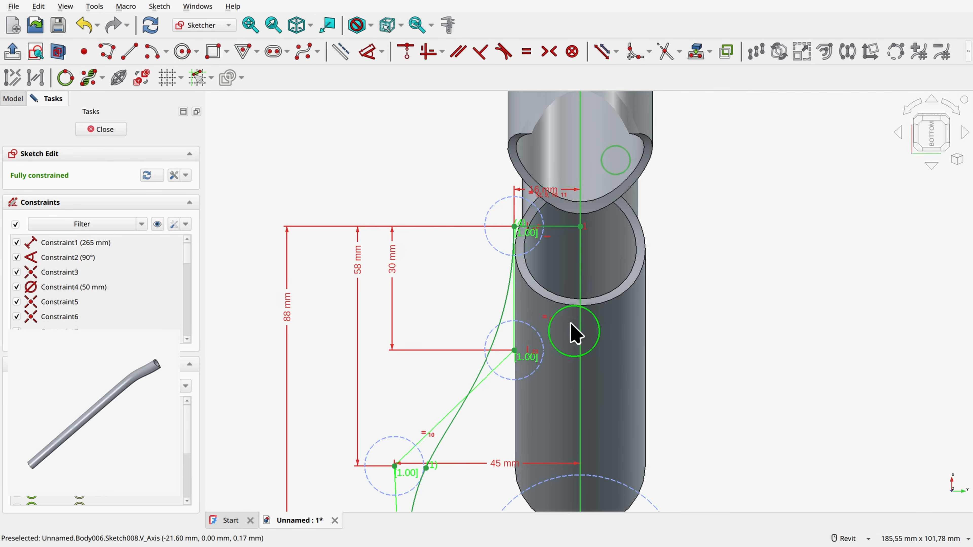
click(557, 227)
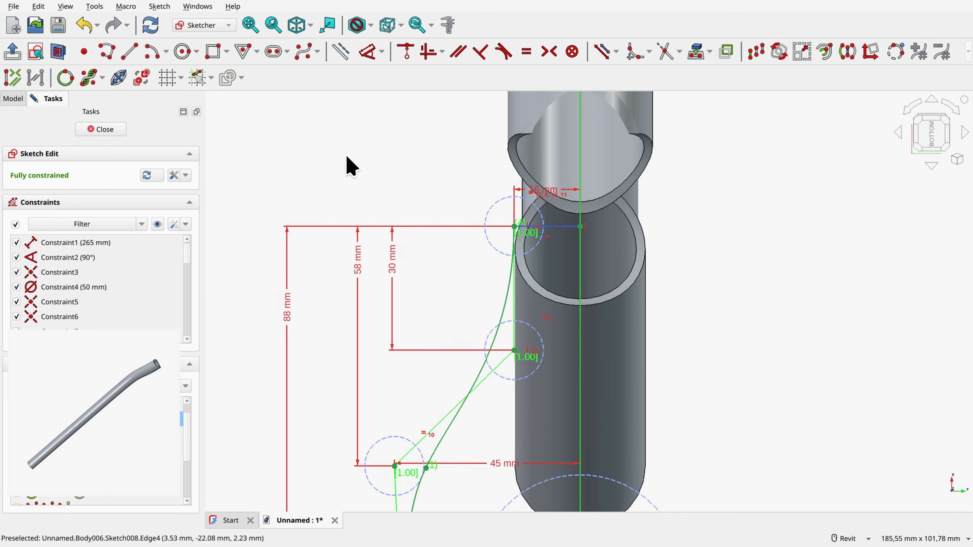
click(341, 51)
click(99, 130)
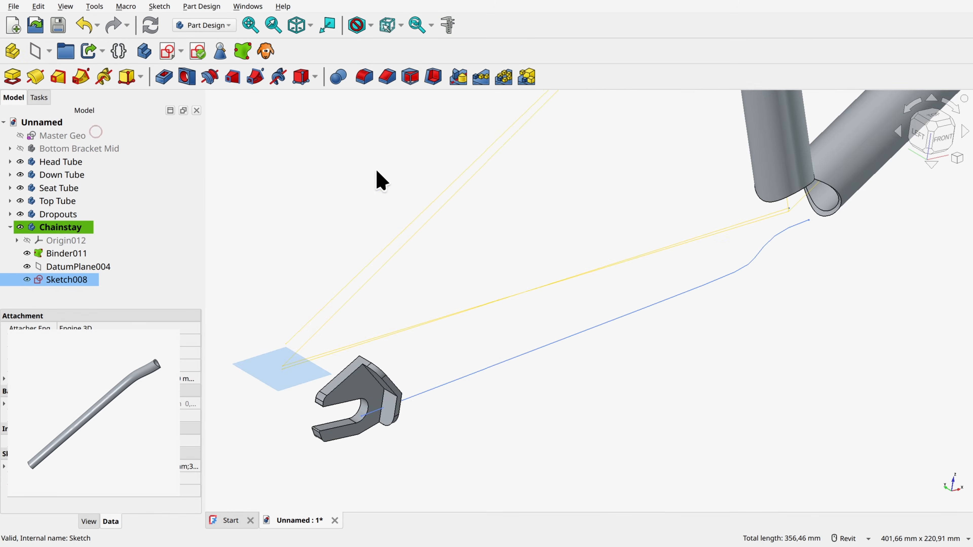
scroll(563, 249, up, 3)
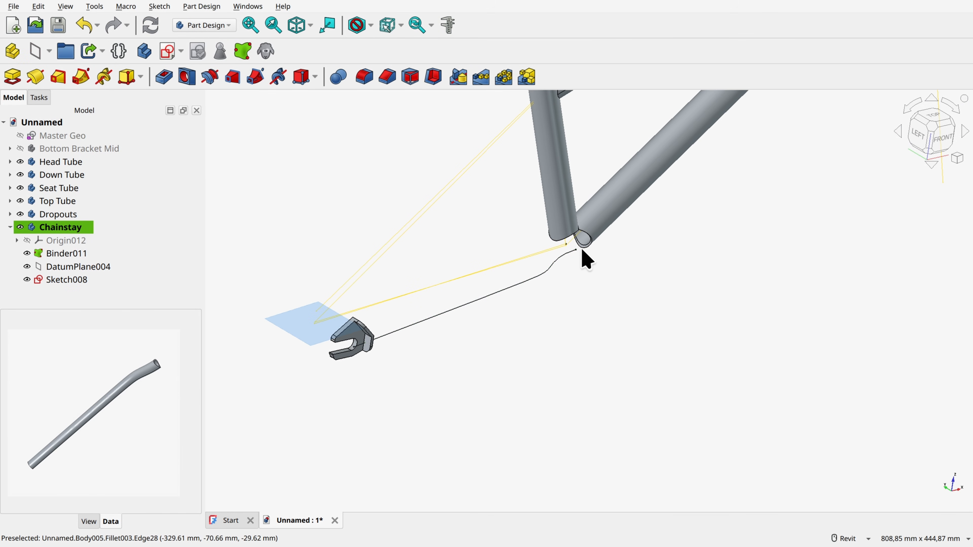
Step: Create a datum plane on the chainstay curve's end point at the bottom bracket, attached with mode Frenet NB
scroll(586, 260, up, 5)
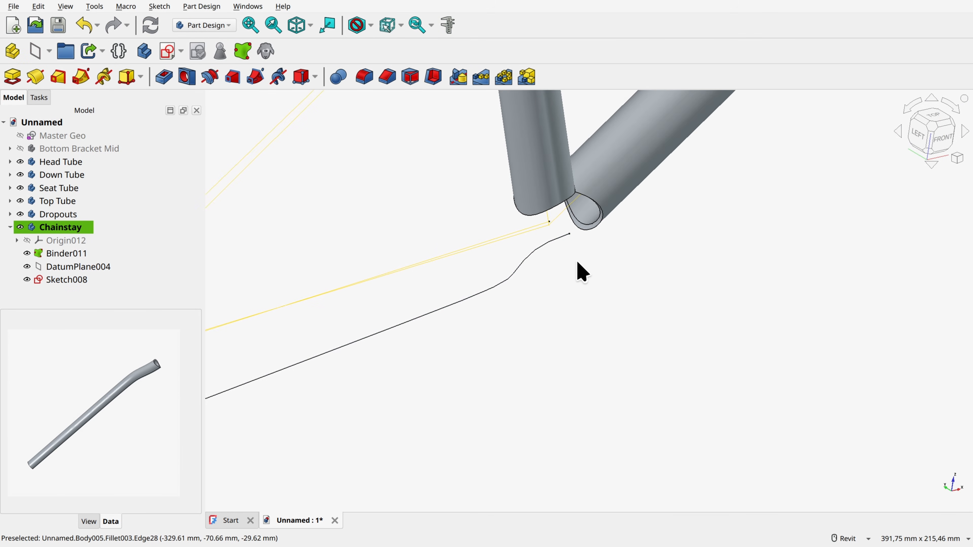
click(554, 233)
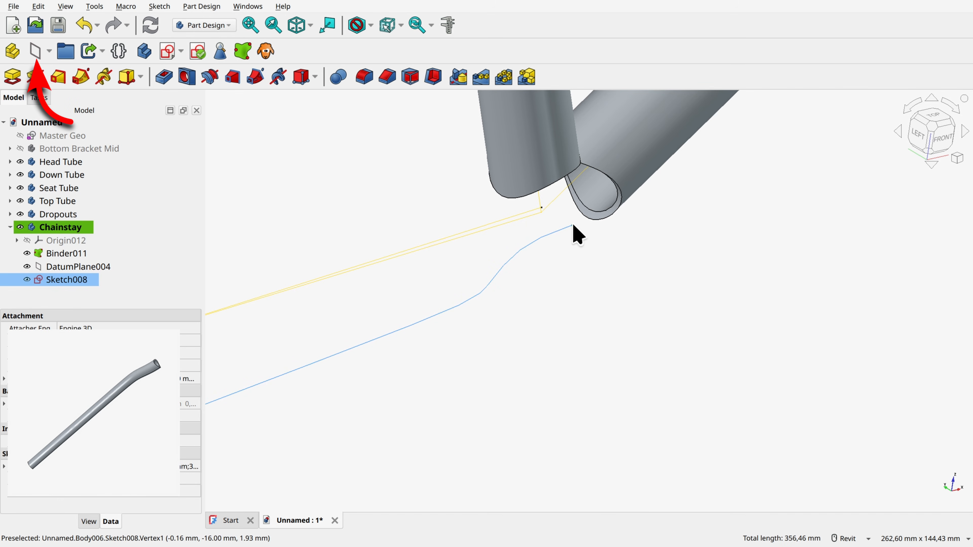
ctrl+click(573, 226)
click(36, 51)
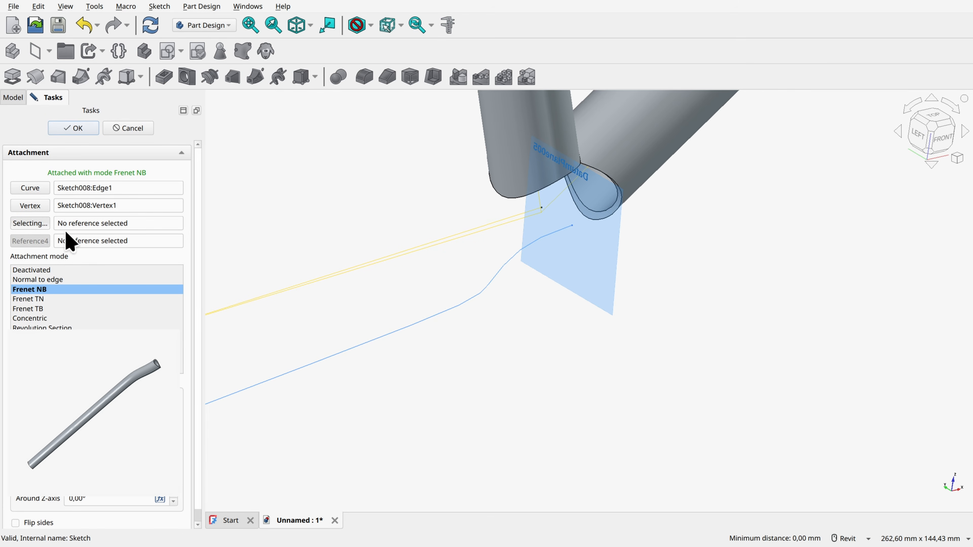
click(76, 129)
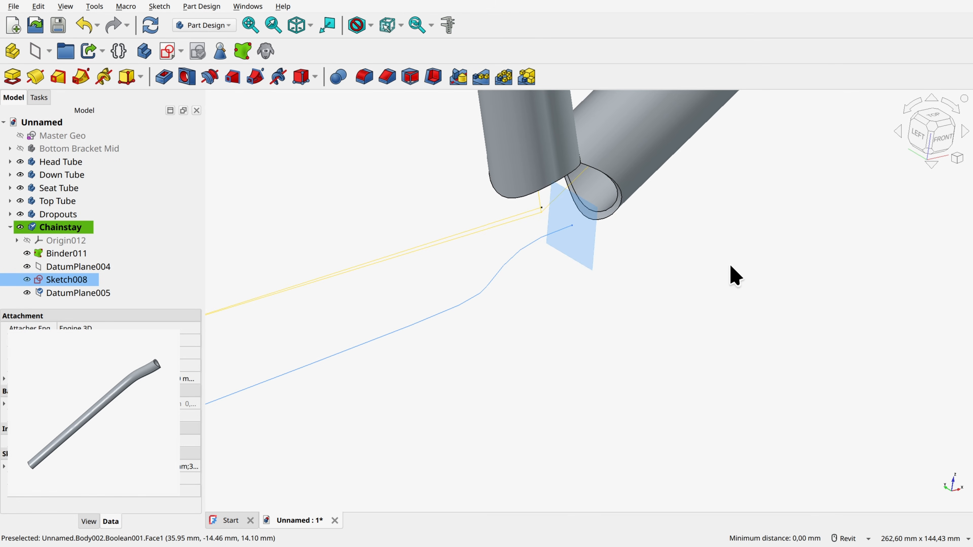
Step: Sketch a 19 mm diameter circle centred on the origin of the bottom-bracket-end datum plane and close the sketch
click(580, 243)
click(167, 51)
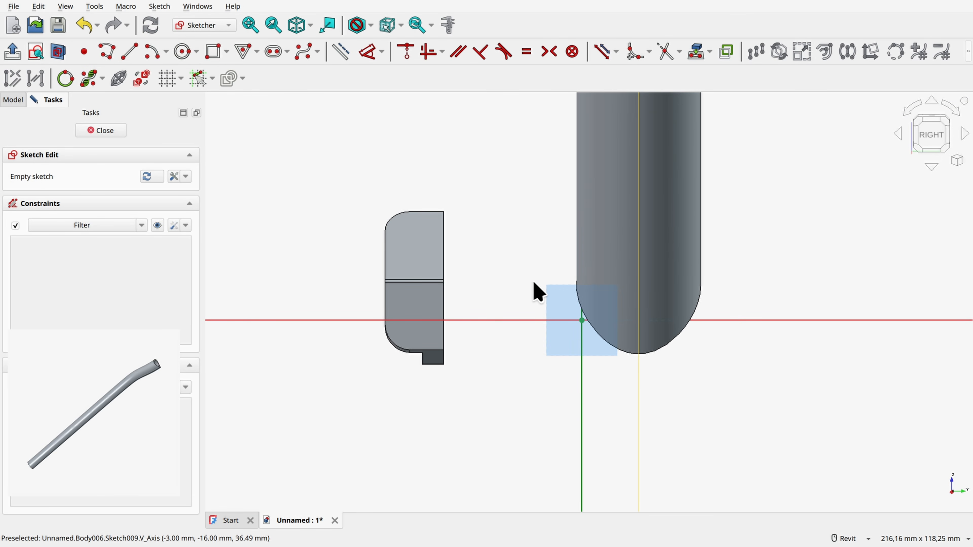
click(183, 51)
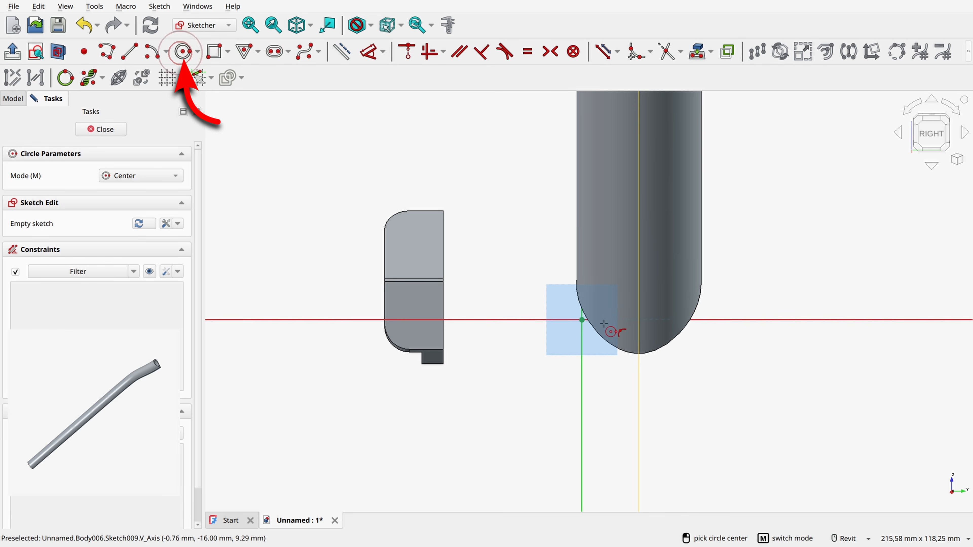
scroll(580, 316, up, 3)
click(573, 311)
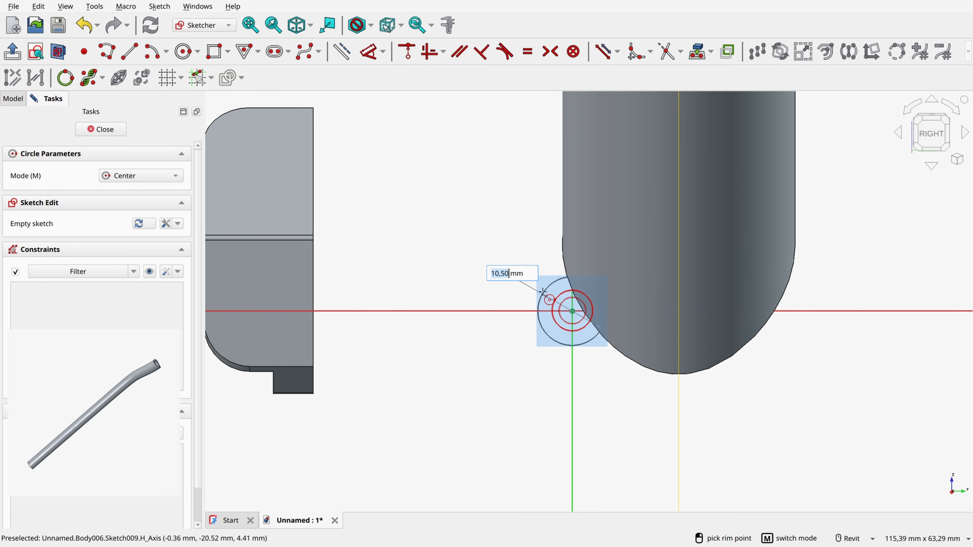
text(19)
key(Return)
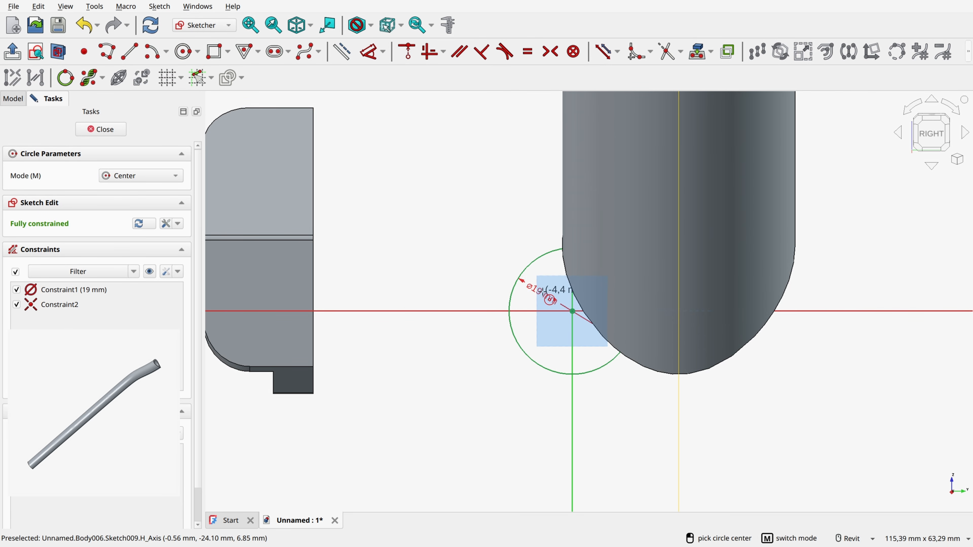
click(101, 129)
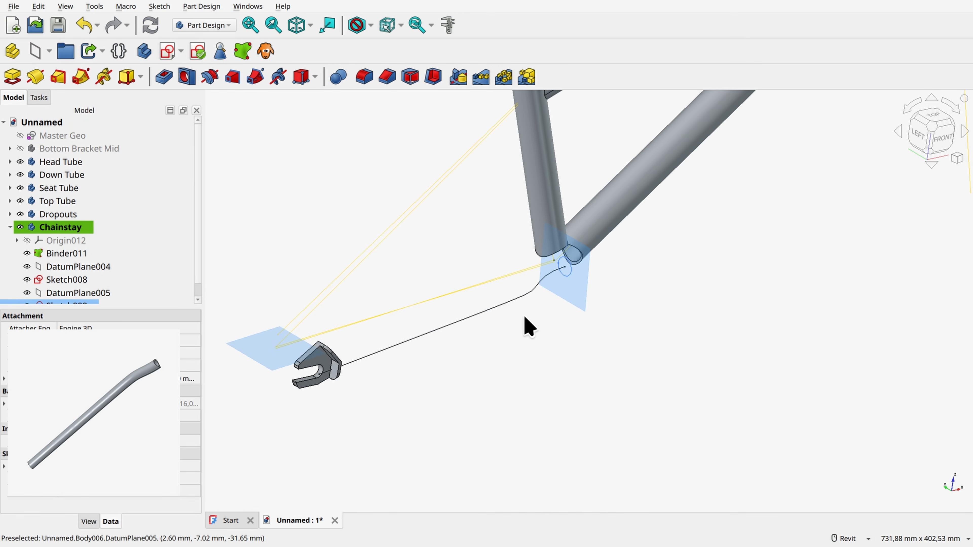
Step: Create a Frenet NB datum plane on the chainstay curve's end point inside the dropout
scroll(337, 383, up, 2)
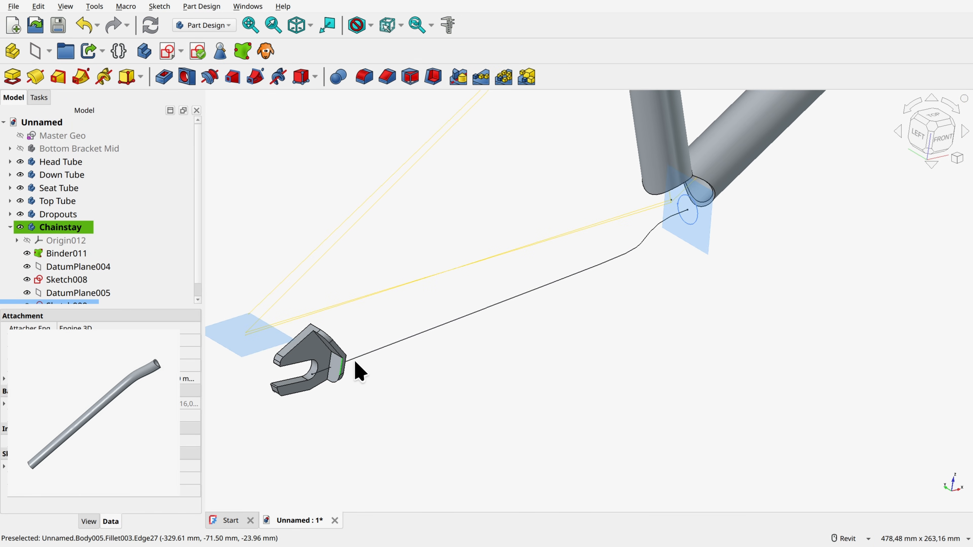
click(360, 357)
scroll(318, 383, up, 10)
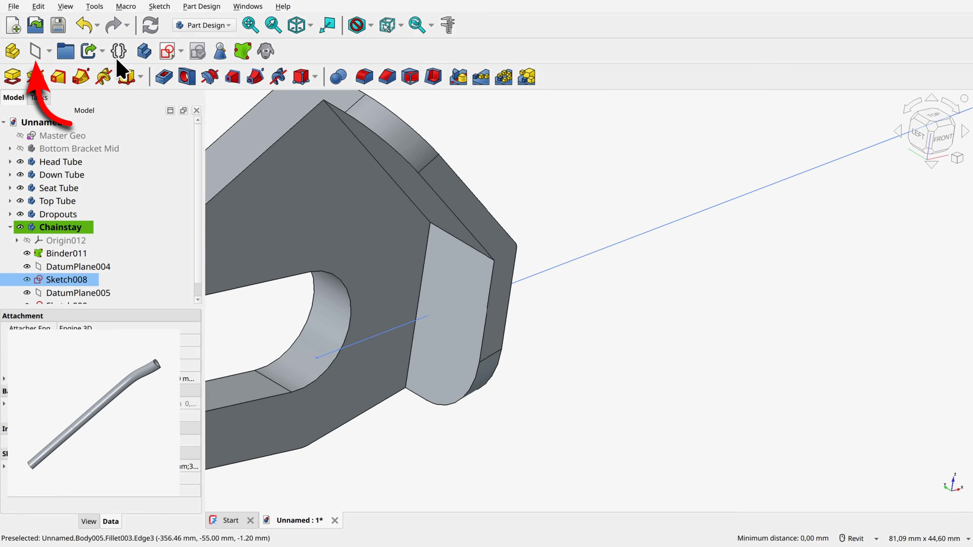
click(41, 57)
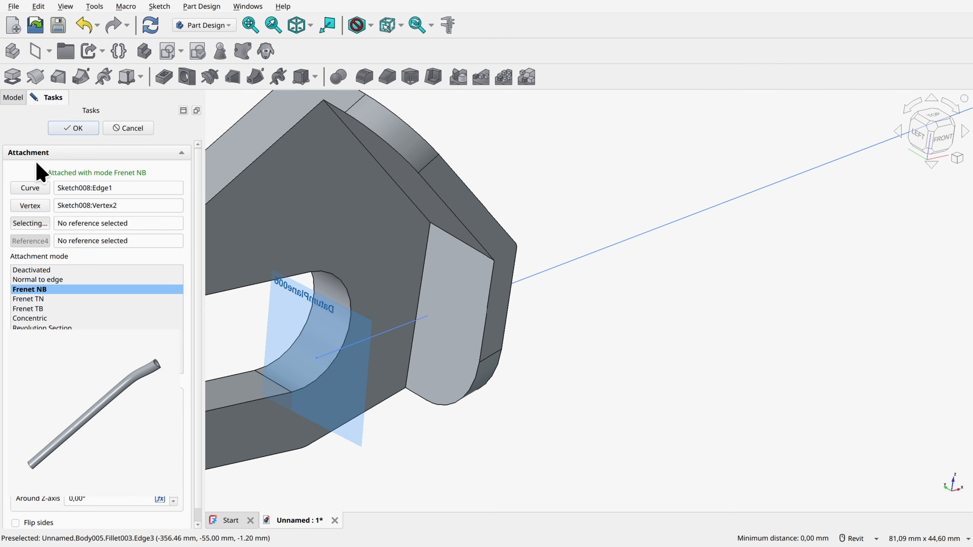
click(64, 126)
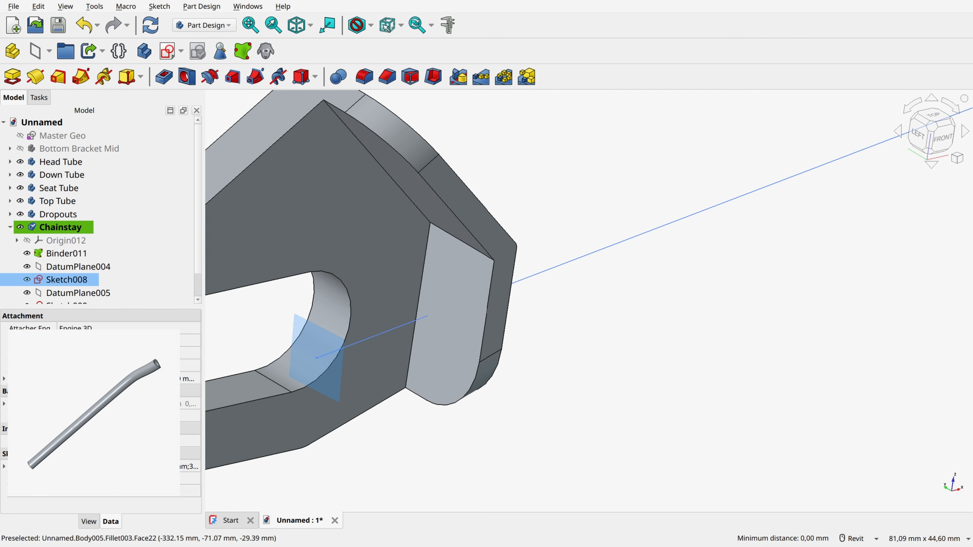
Step: Start a sketch on the datum plane at the dropout and cut the view at the sketch plane
click(305, 343)
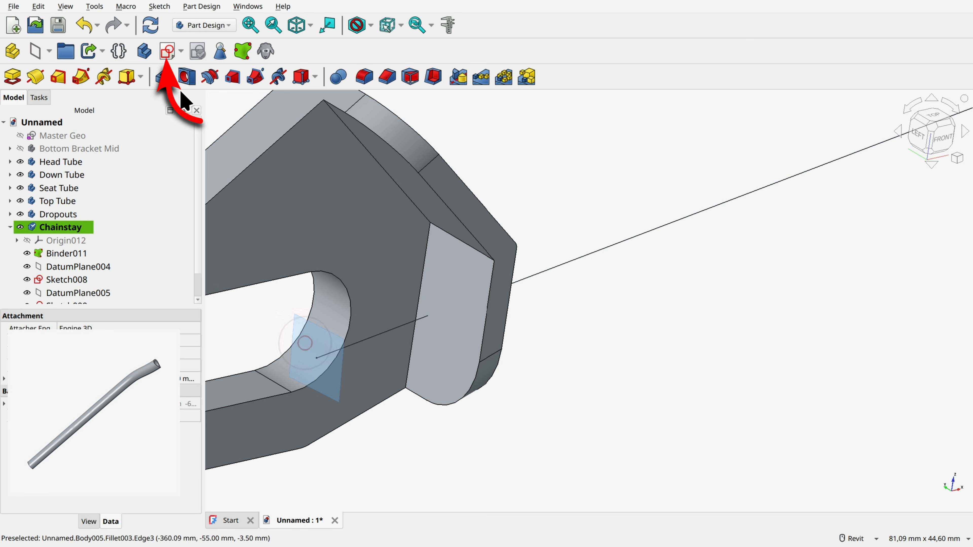
click(168, 52)
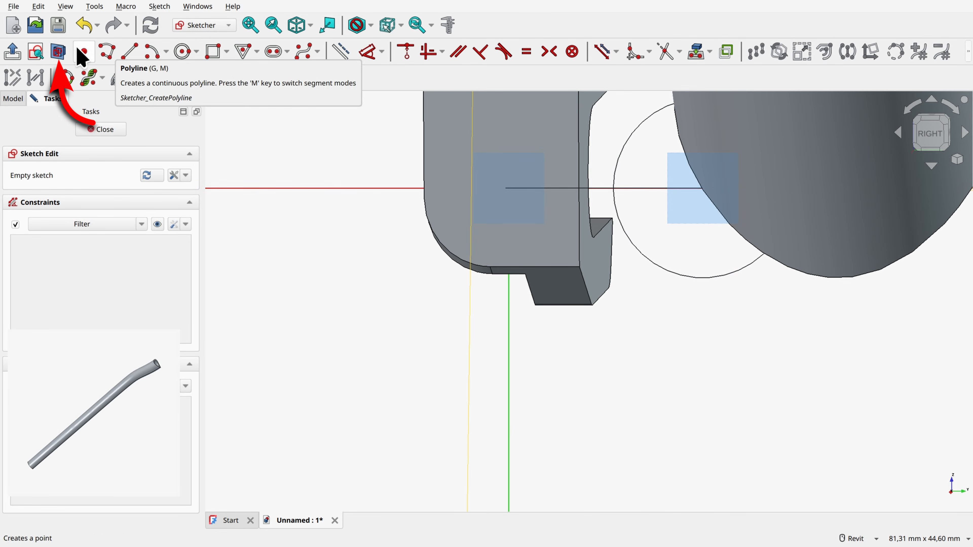
click(58, 52)
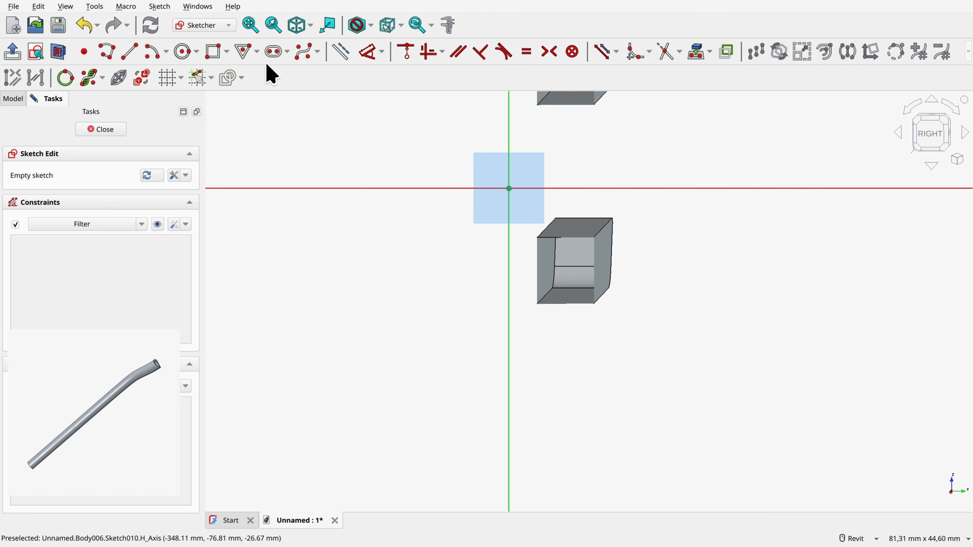
Step: Draw an origin-centred ellipse with a 6.5 mm horizontal radius at 180° and an 8.5 mm vertical radius, and close the sketch
click(196, 52)
click(203, 98)
scroll(516, 195, up, 2)
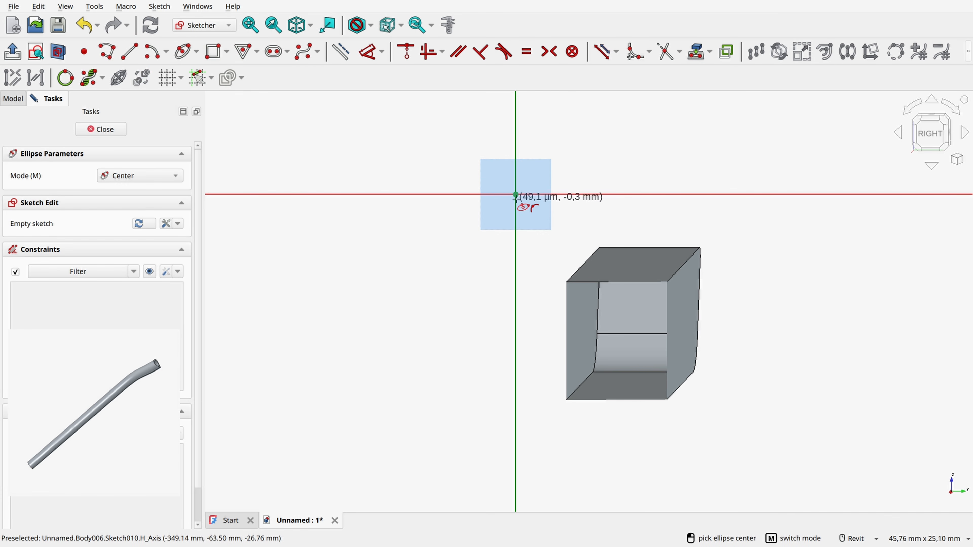
click(516, 194)
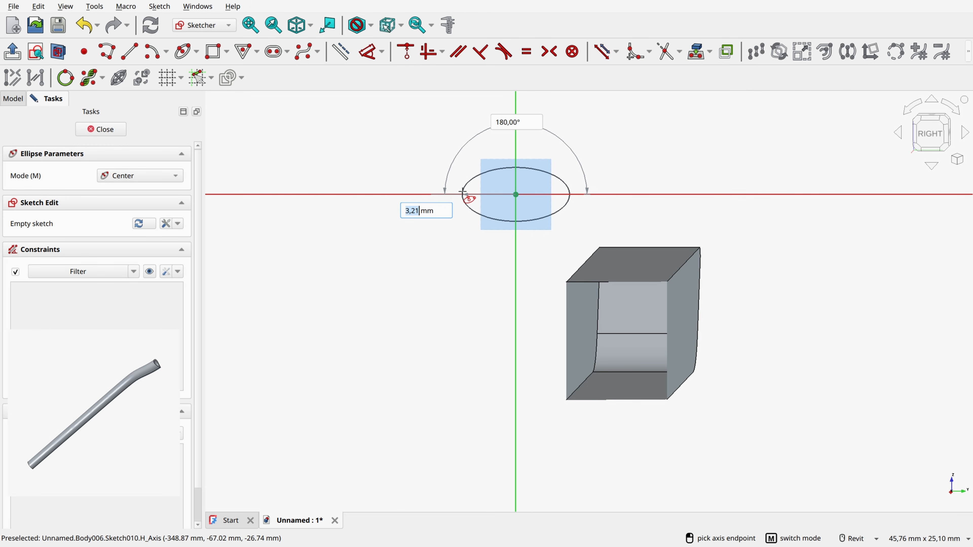
text(6.5)
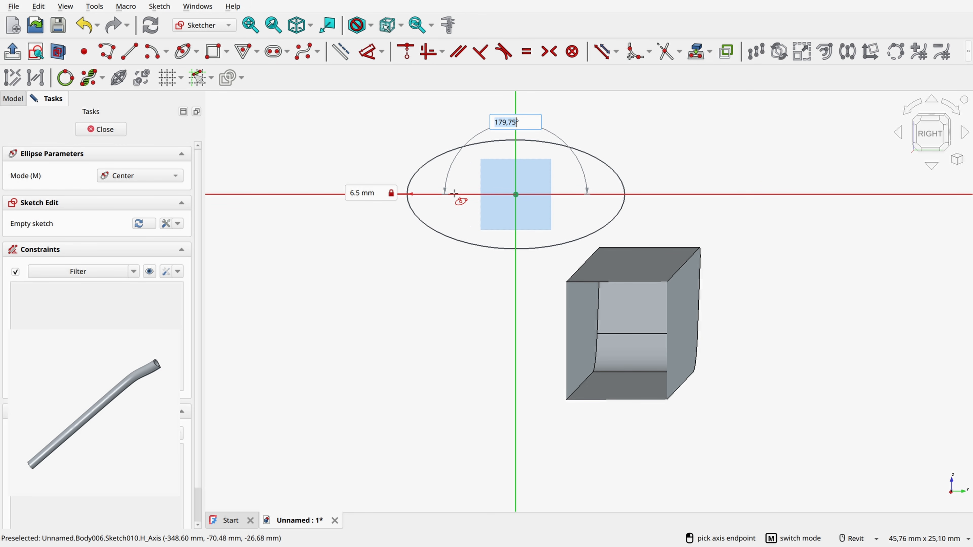
text(180)
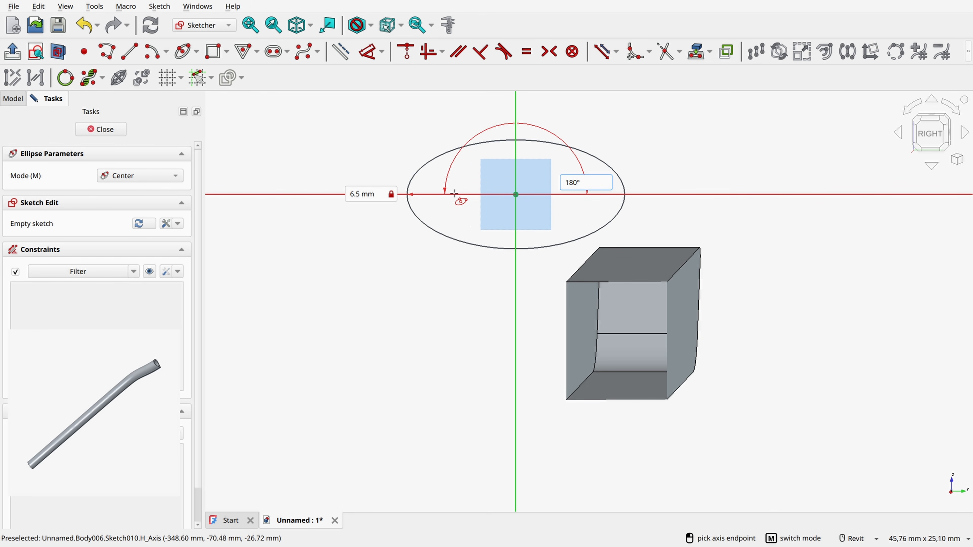
key(Return)
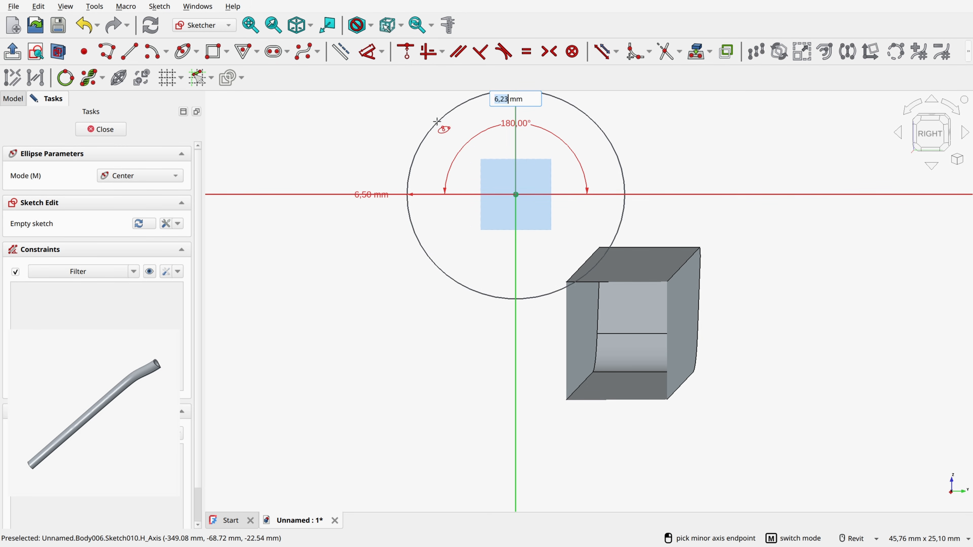
text(8.5)
key(Return)
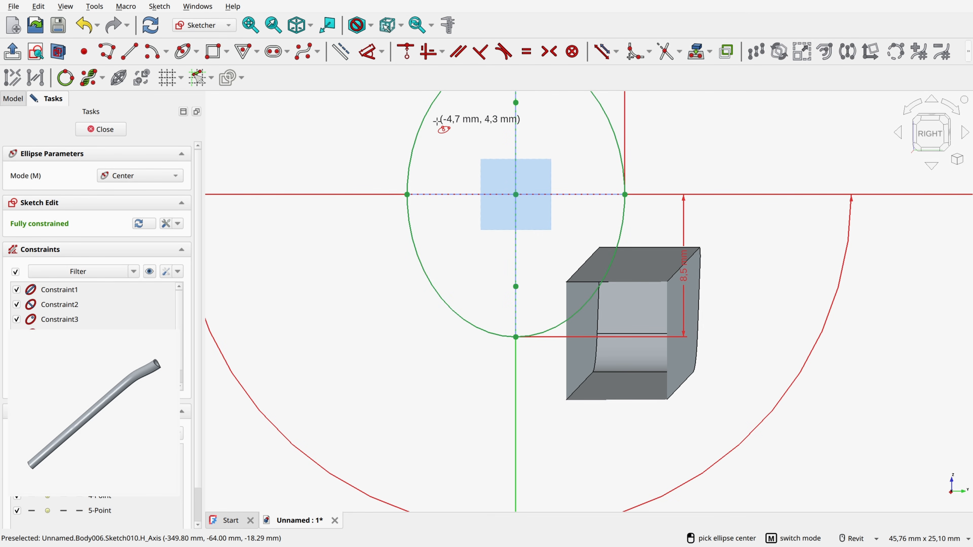
scroll(481, 221, down, 2)
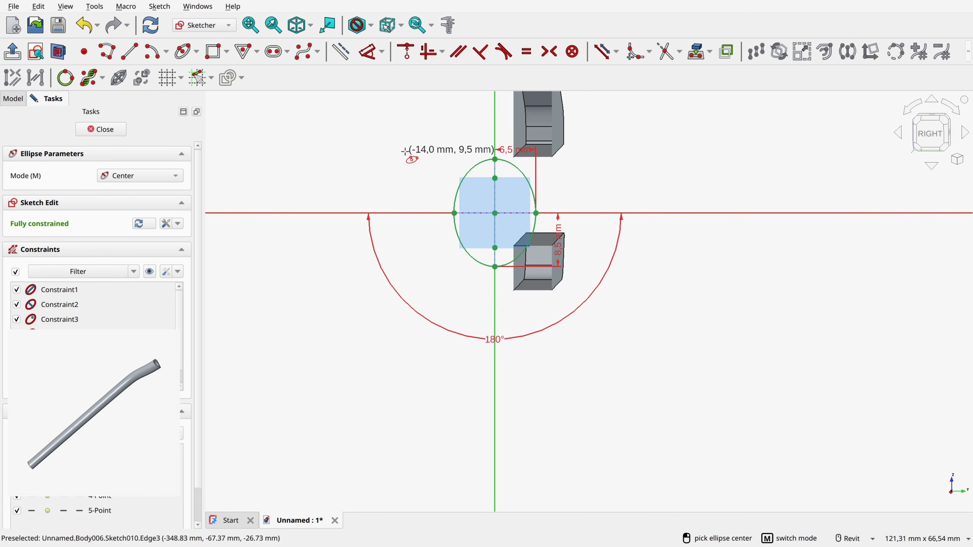
key(Escape)
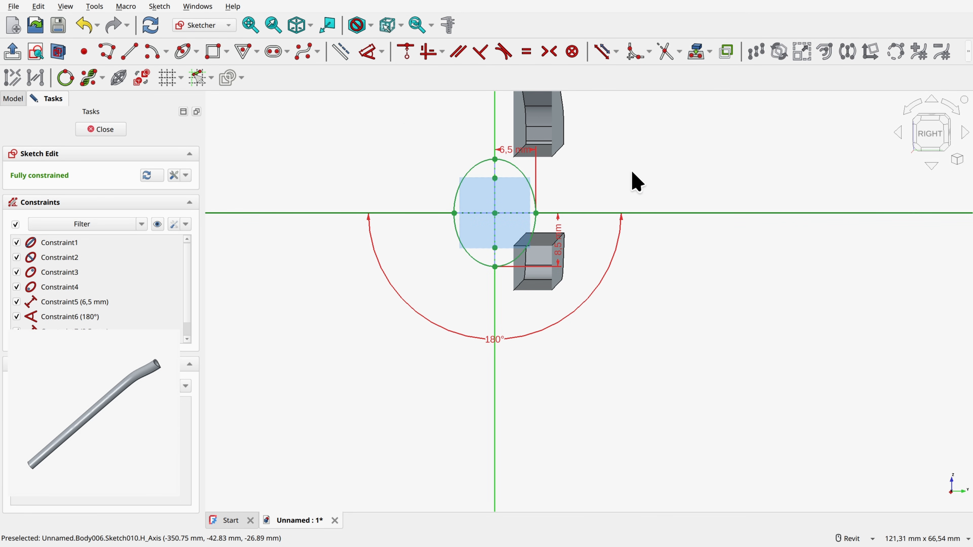
click(101, 129)
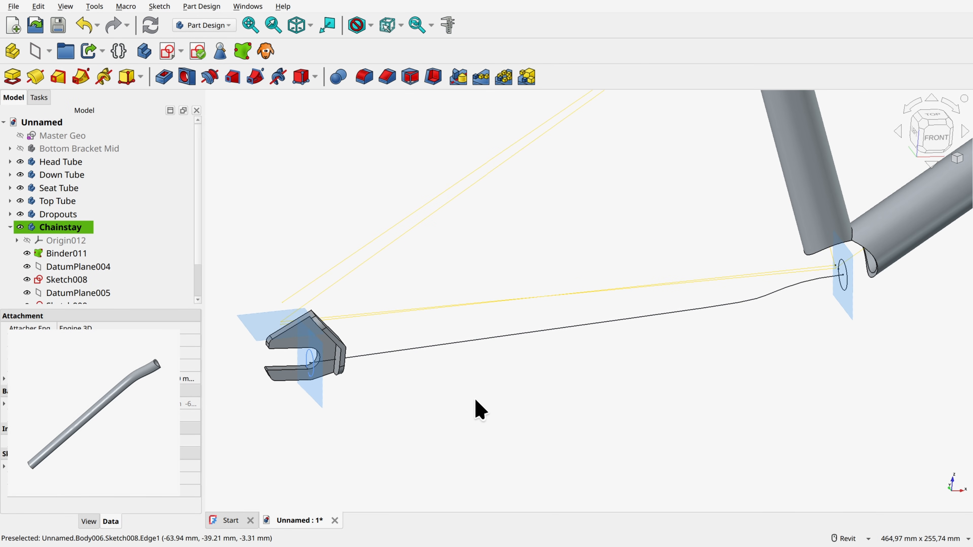
Step: Hide Binder011 and the datum planes DatumPlane004, DatumPlane005 and DatumPlane006 in the Chainstay body
click(26, 254)
scroll(38, 265, down, 1)
click(27, 227)
click(26, 253)
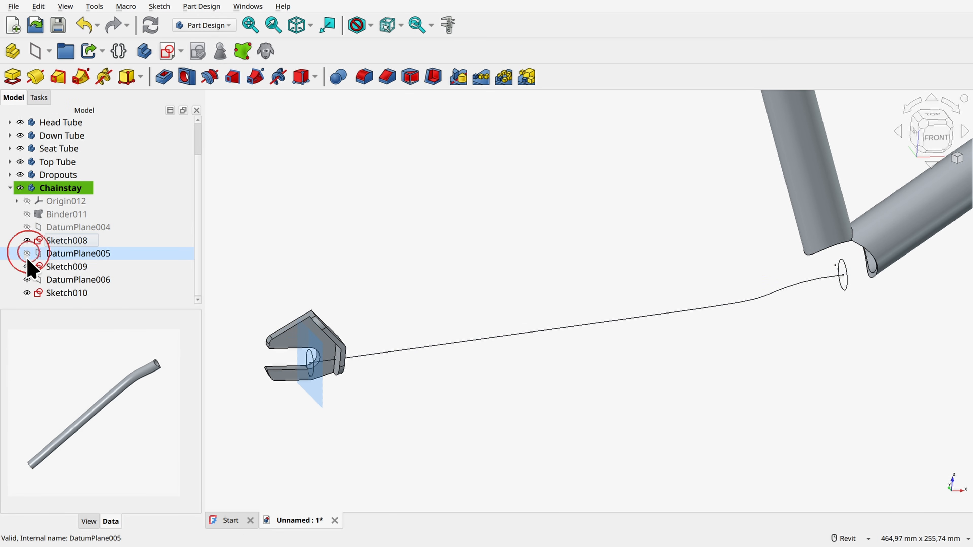
click(26, 280)
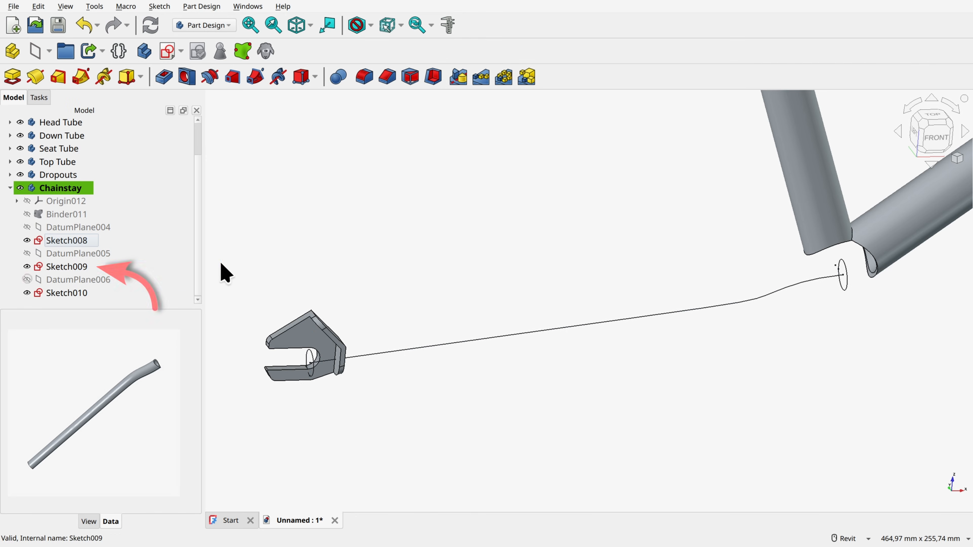
Step: Start an additive pipe with circle Sketch009 as profile, Sketch008 as path object and its curve as path edge
click(77, 266)
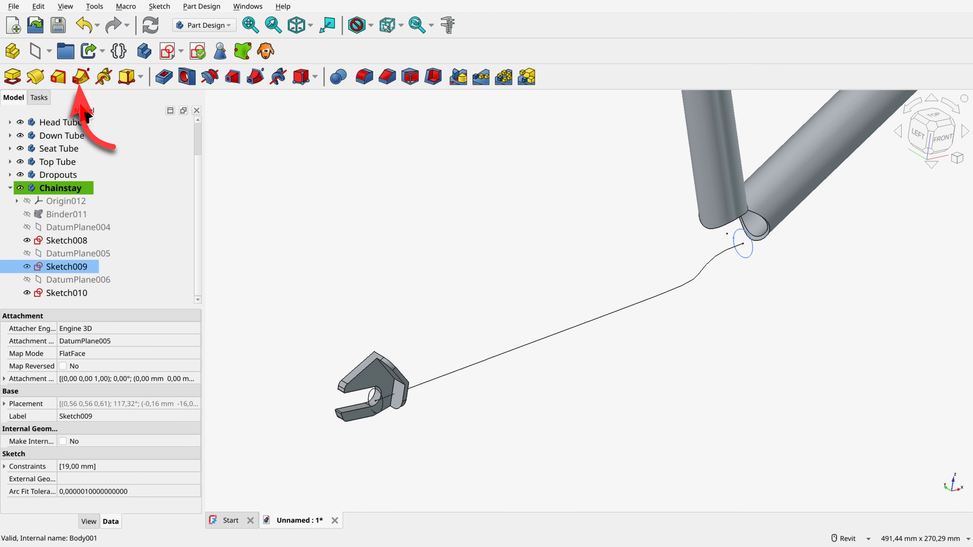
click(81, 76)
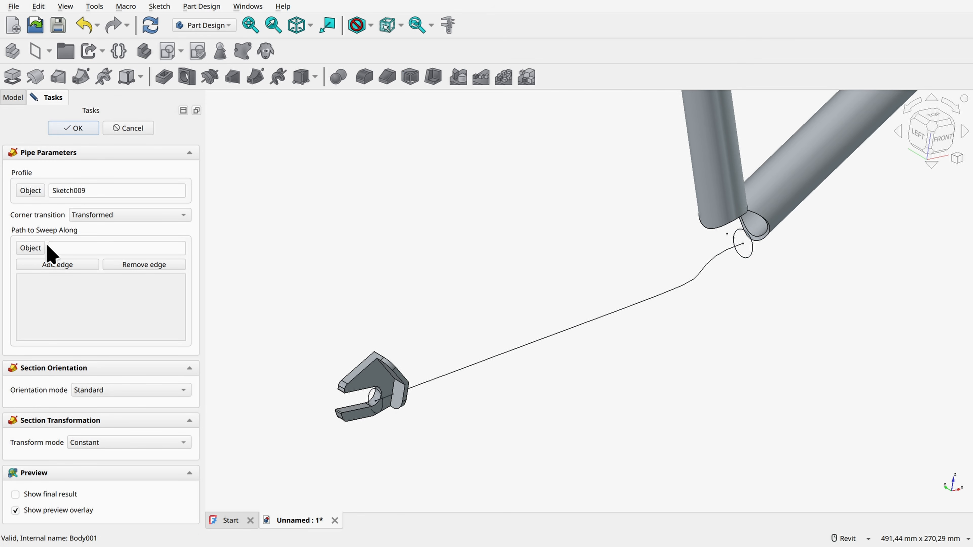
click(33, 248)
click(684, 286)
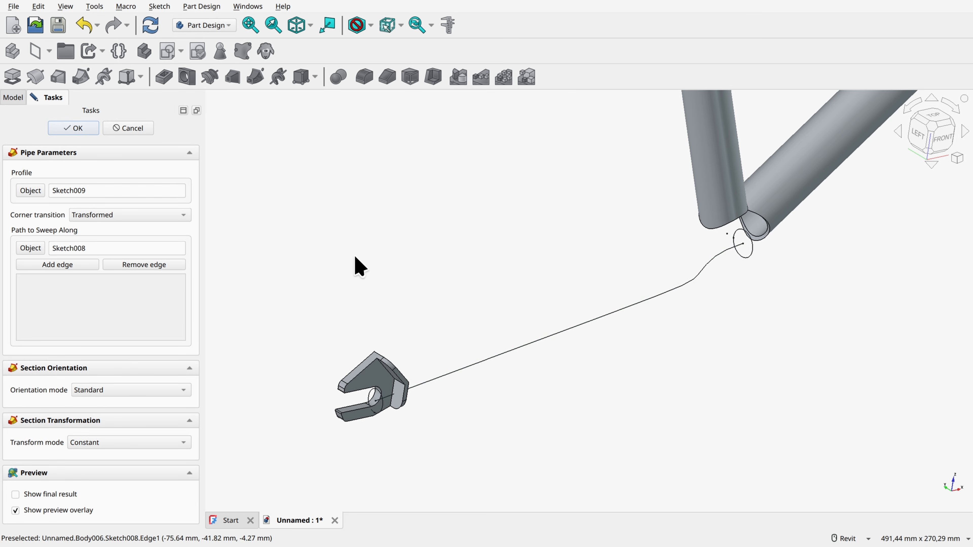
click(58, 266)
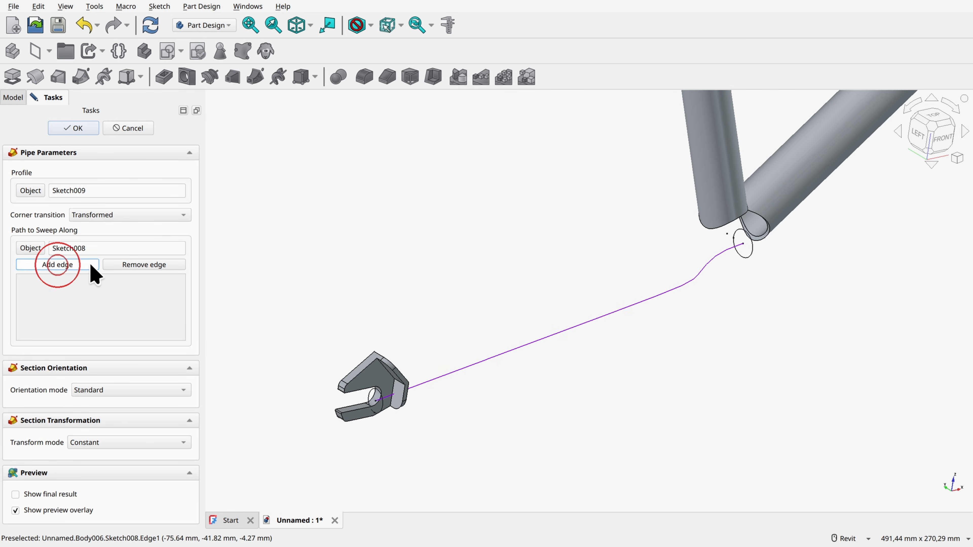
click(674, 284)
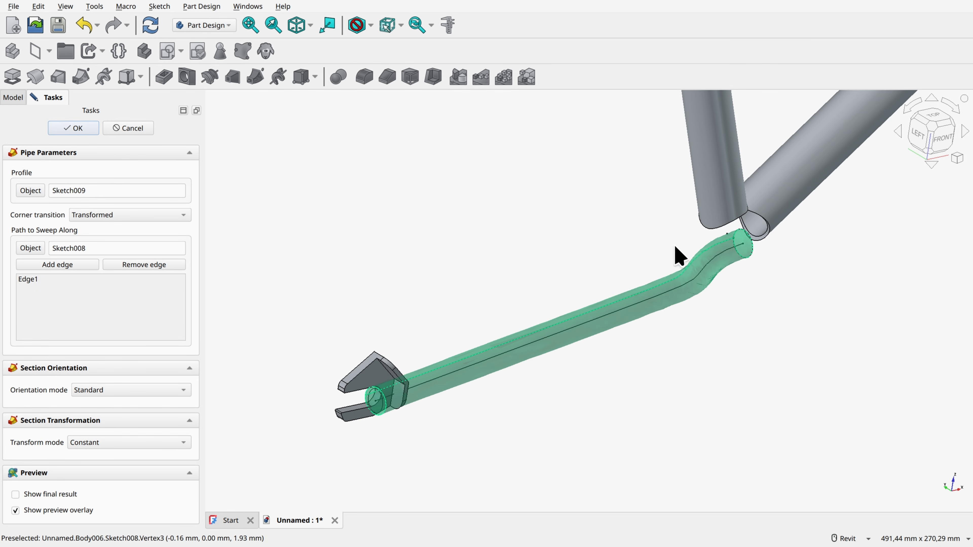
Step: Set the chainstay pipe's section transform mode to Multisection
scroll(375, 410, up, 4)
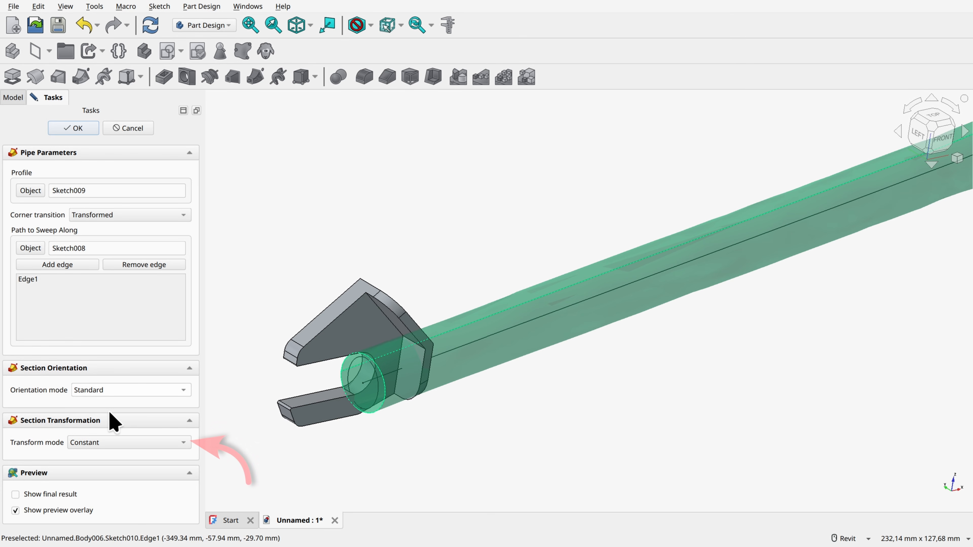
click(102, 443)
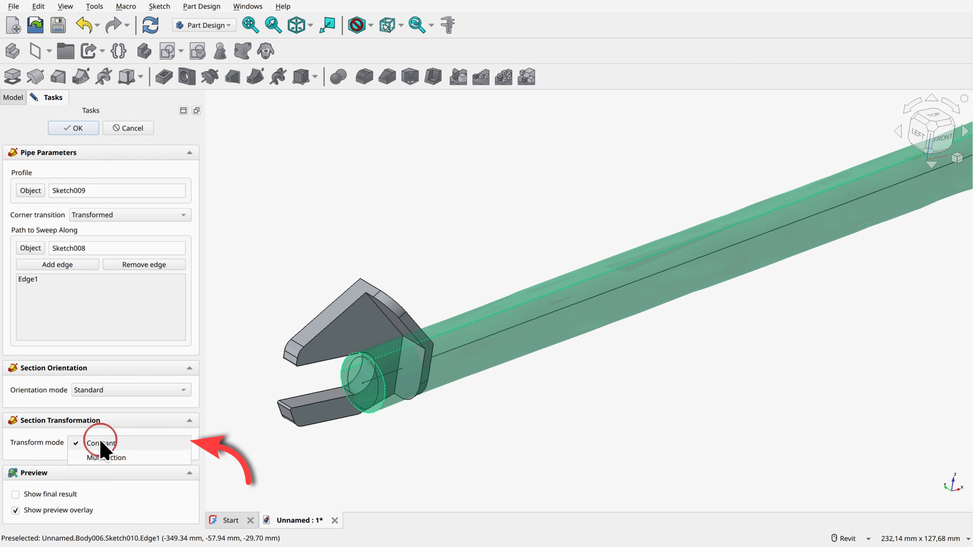
click(103, 456)
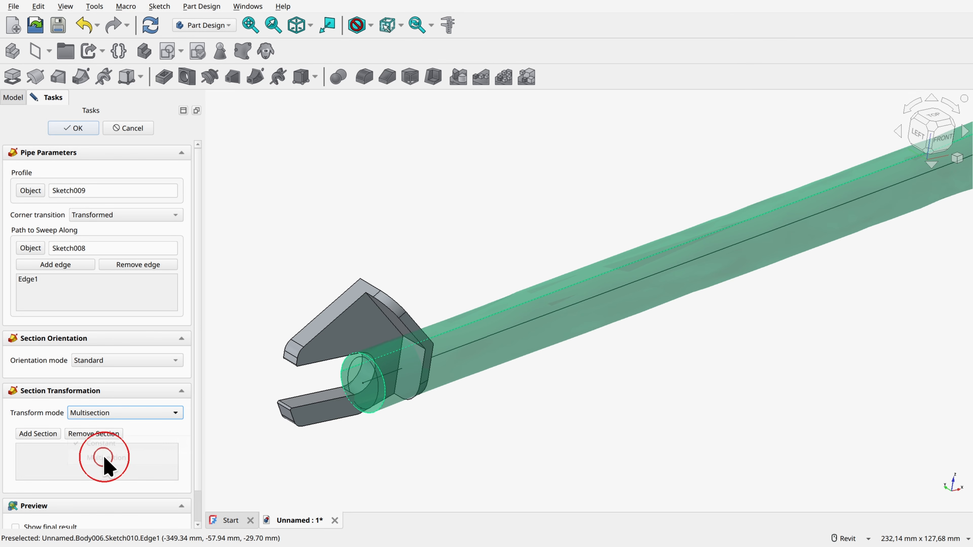
Step: Add the ellipse Sketch010 as a section of the multisection pipe and finish the additive pipe
click(50, 435)
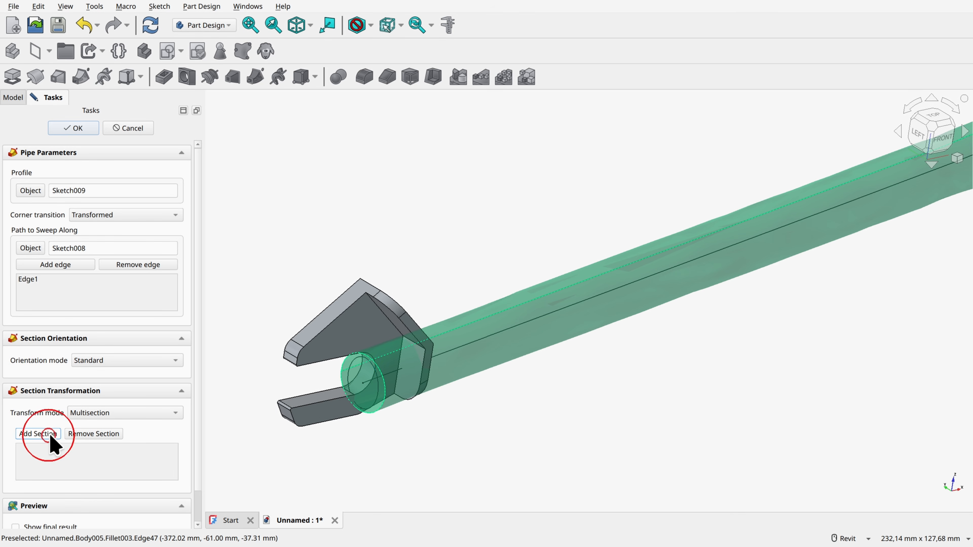
click(379, 401)
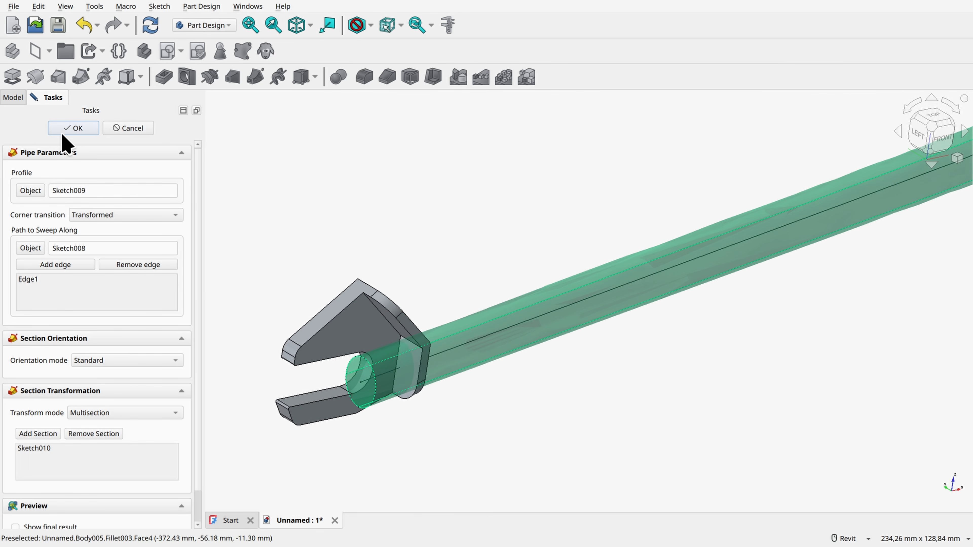
click(75, 128)
Step: Set the Chainstay body's angular deflection to 6° in its display properties
scroll(445, 231, down, 4)
shift+middle_drag(445, 231, 294, 318)
shift+middle_drag(771, 276, 722, 374)
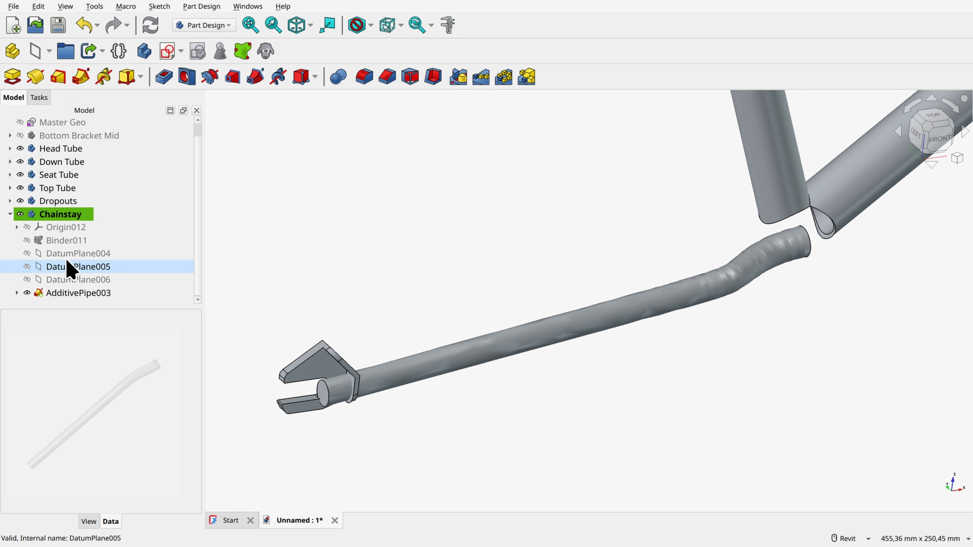
click(61, 214)
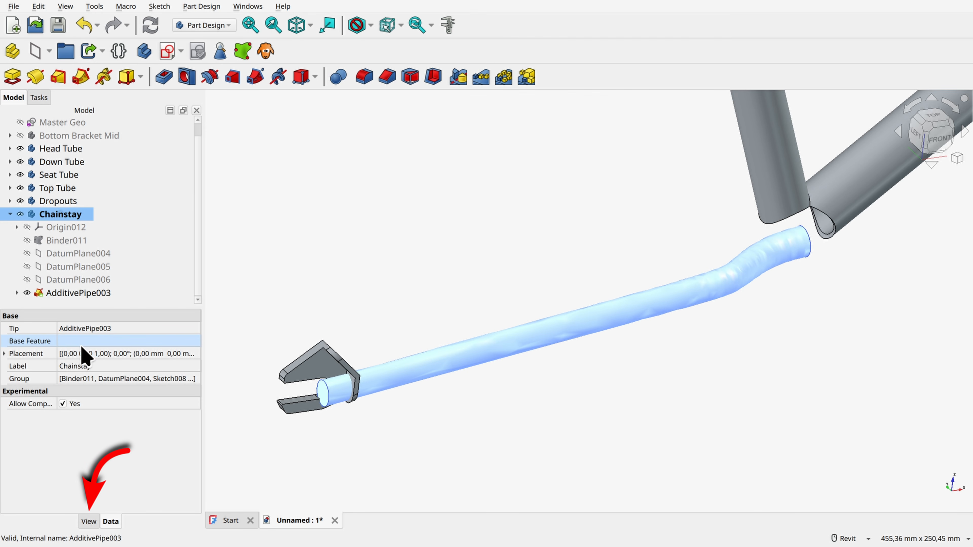
click(89, 521)
click(79, 429)
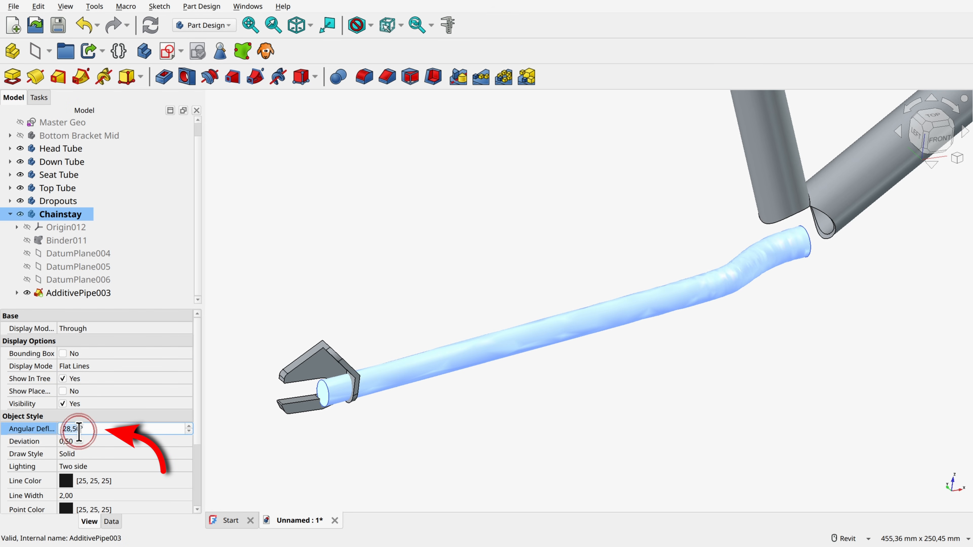
text(6)
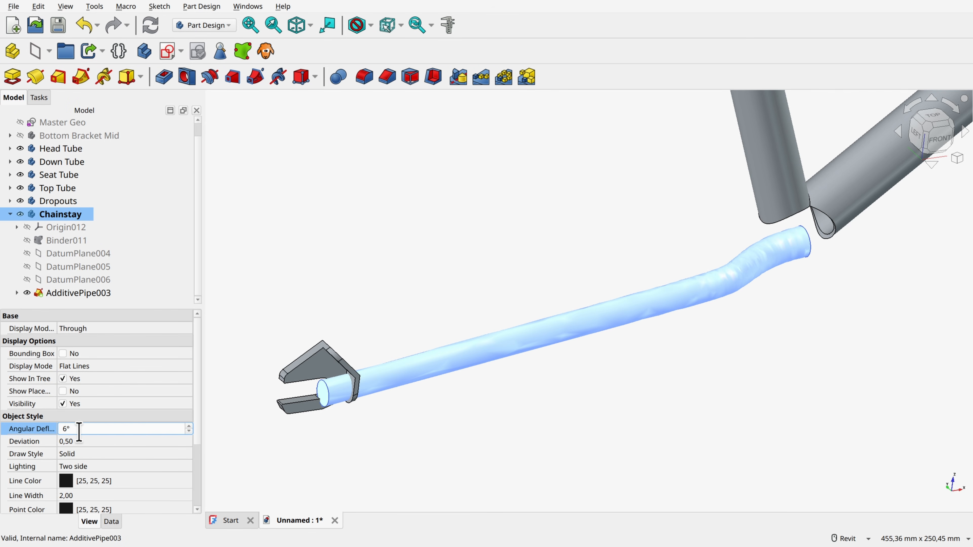
key(Return)
click(381, 290)
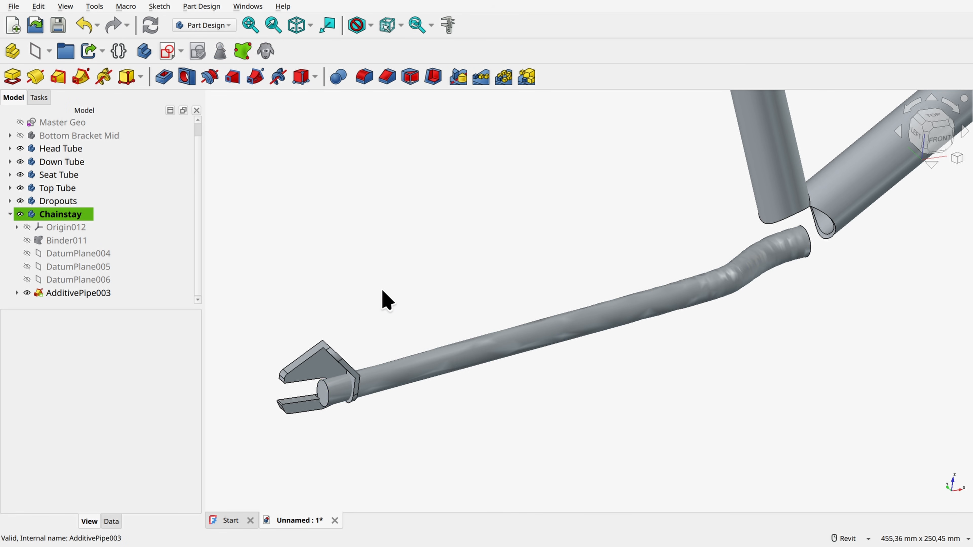
click(63, 227)
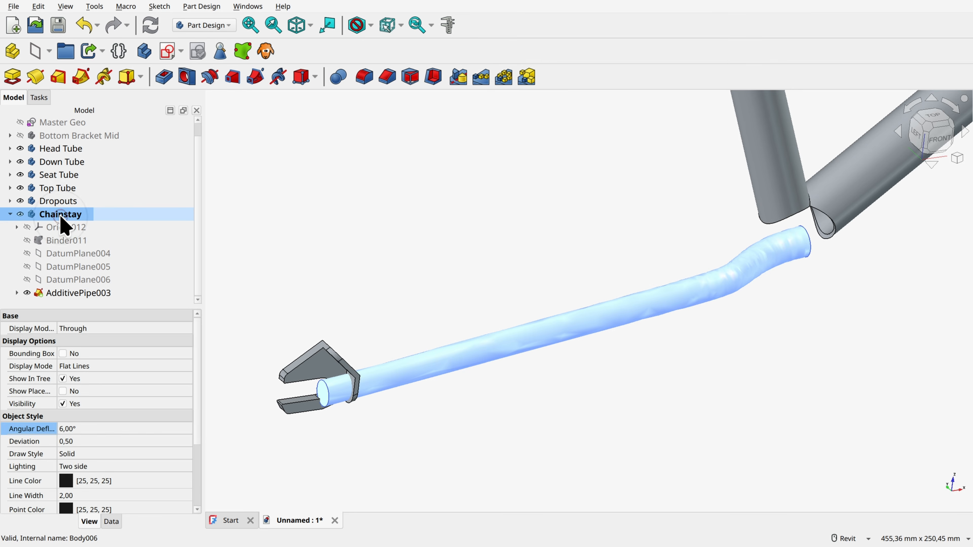
click(471, 256)
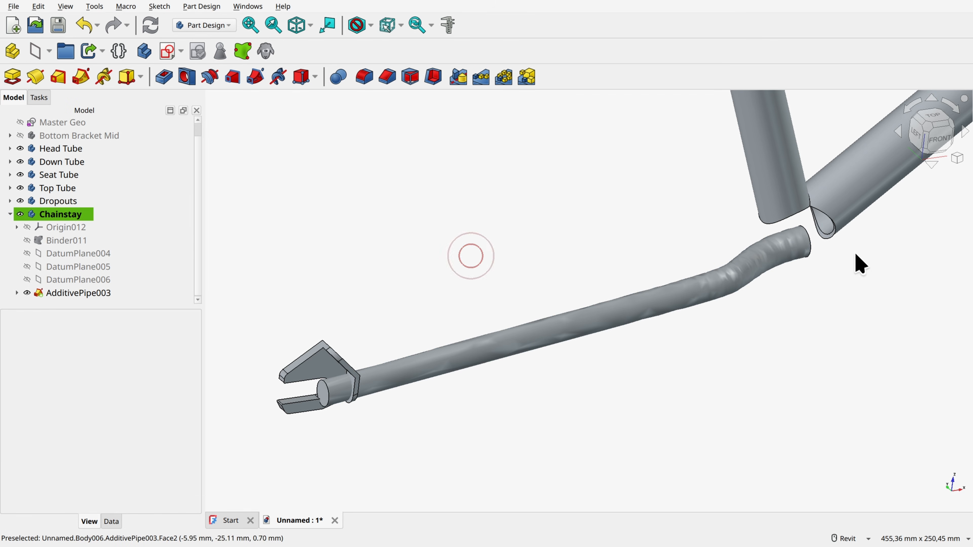
Step: Hollow the chainstay tube with a 2 mm Thickness, removing both of its end faces
shift+middle_drag(321, 402, 389, 415)
click(385, 413)
shift+middle_drag(613, 395, 467, 388)
ctrl+click(678, 311)
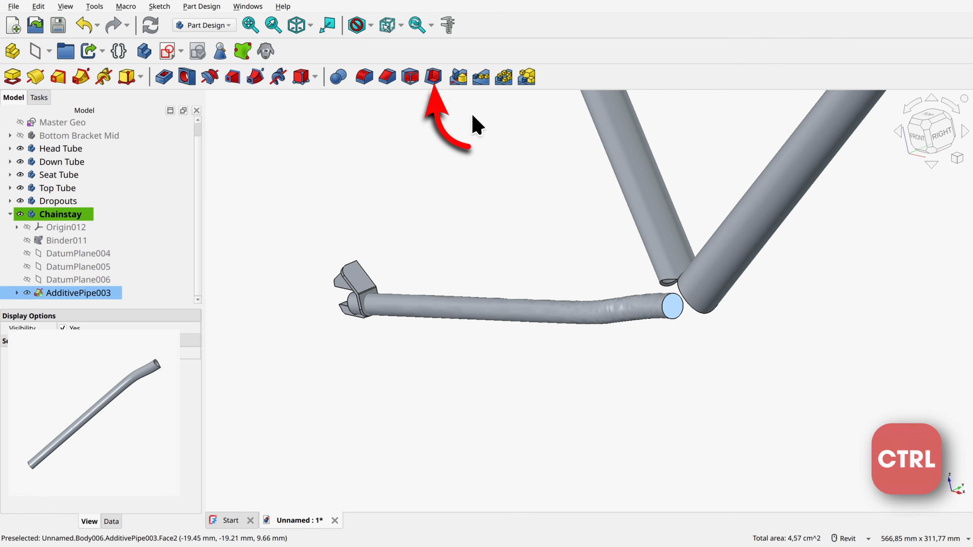
click(433, 77)
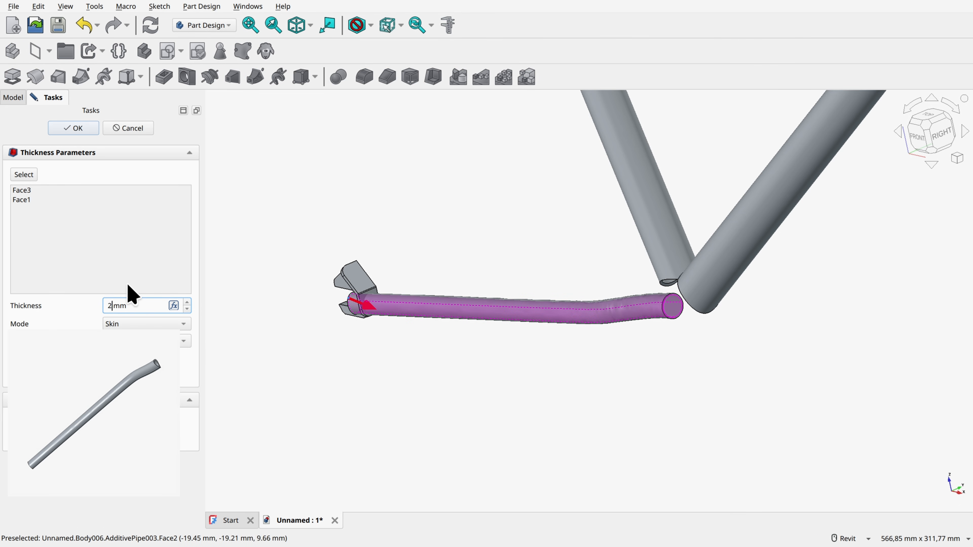
key(Return)
Step: Create a sub-shape binder of the Bottom Bracket Mid body's Pad inside the Chainstay body
shift+middle_drag(354, 217, 475, 241)
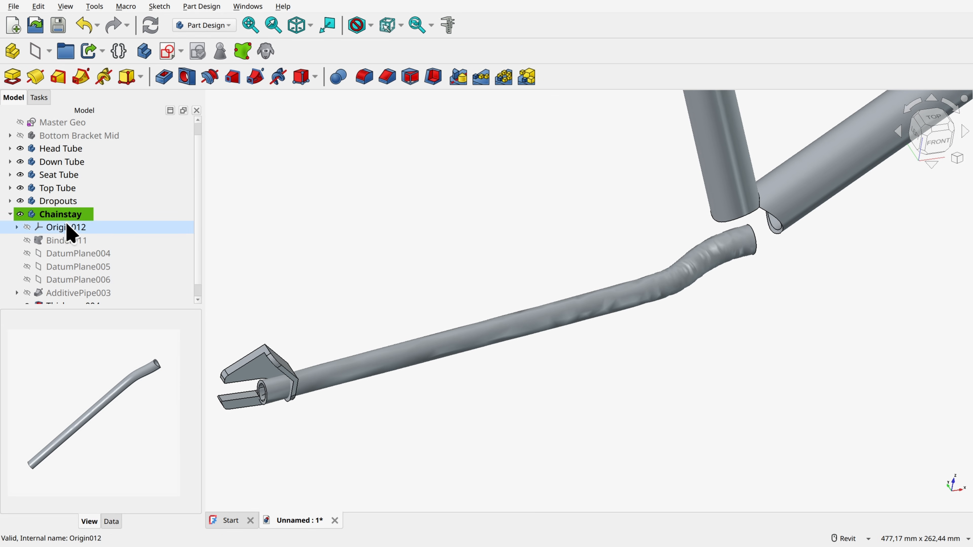
scroll(104, 261, down, 1)
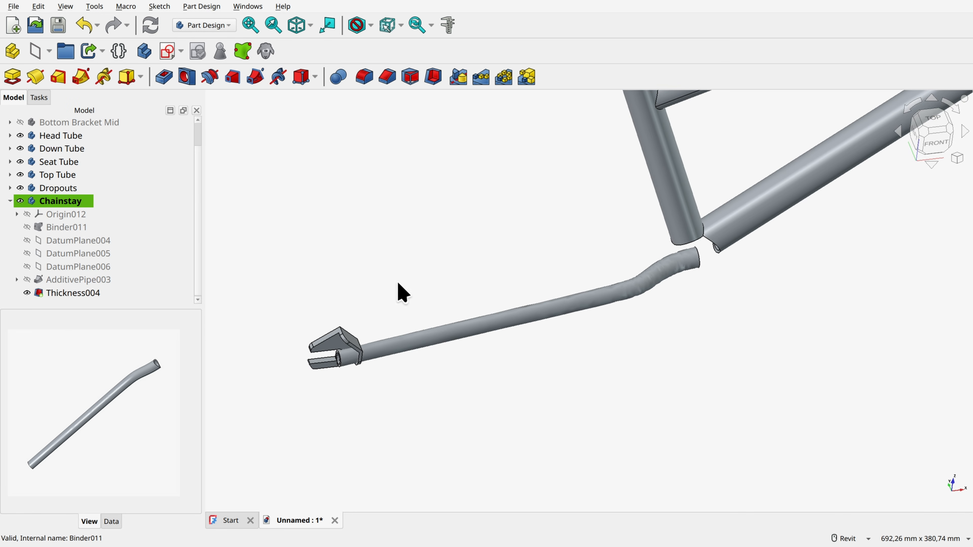
click(10, 122)
click(52, 148)
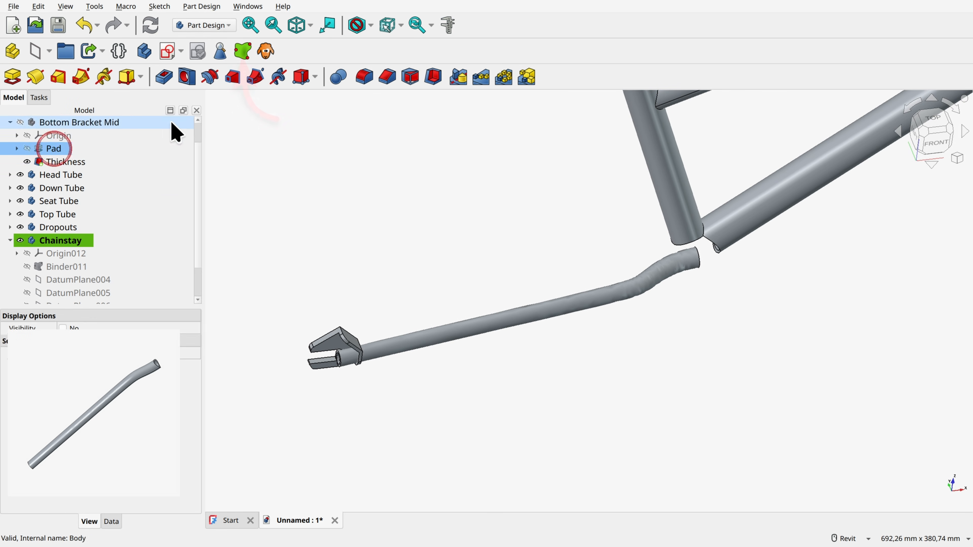
click(242, 56)
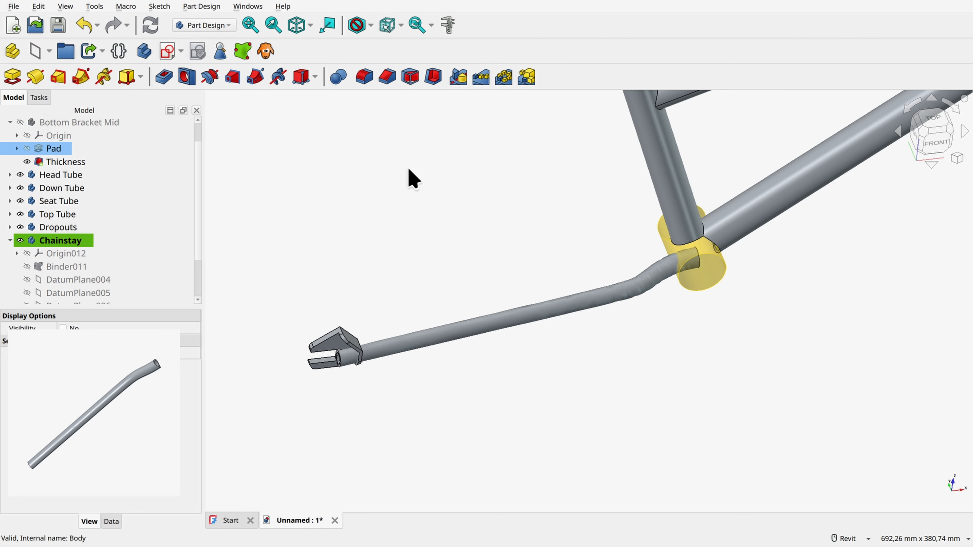
Step: Create a sub-shape binder of the Dropouts body's Pad002 in the Chainstay body and hide the Dropouts body
click(10, 227)
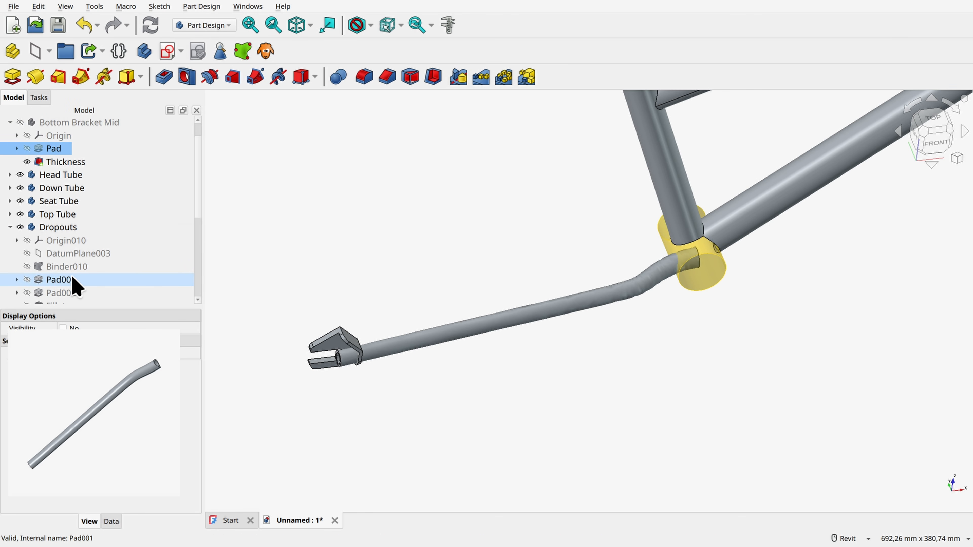
click(72, 293)
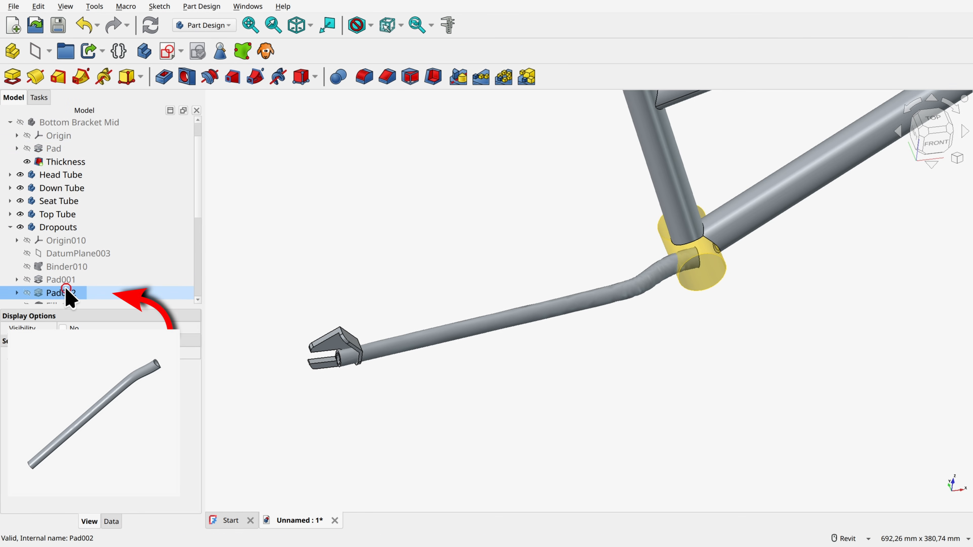
click(243, 54)
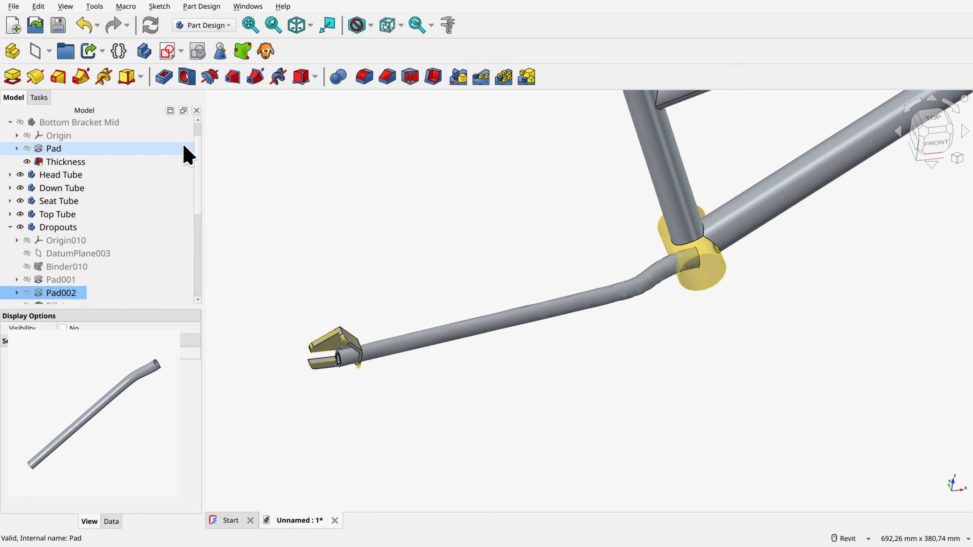
click(20, 228)
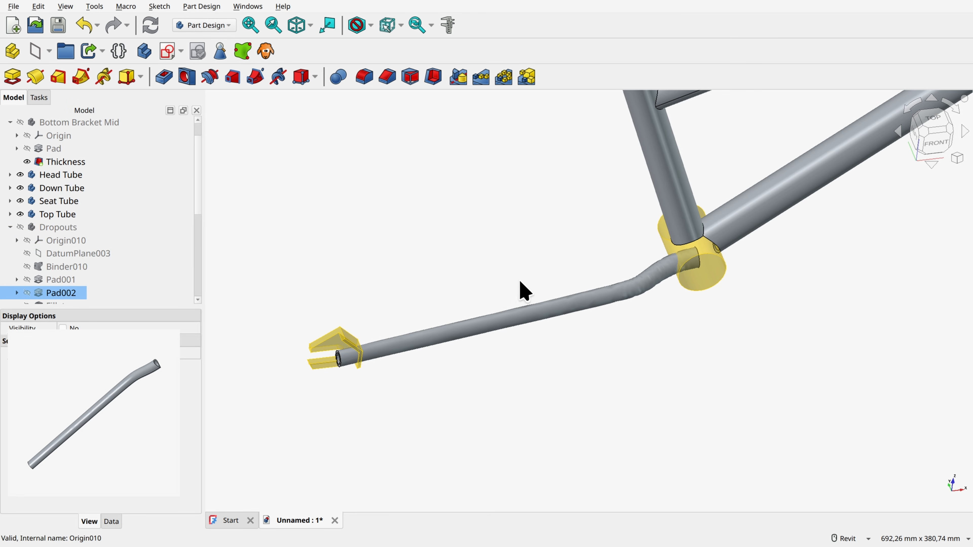
Step: Cut the bottom bracket binder, Binder012, from the Chainstay body with a Boolean operation
scroll(101, 279, down, 3)
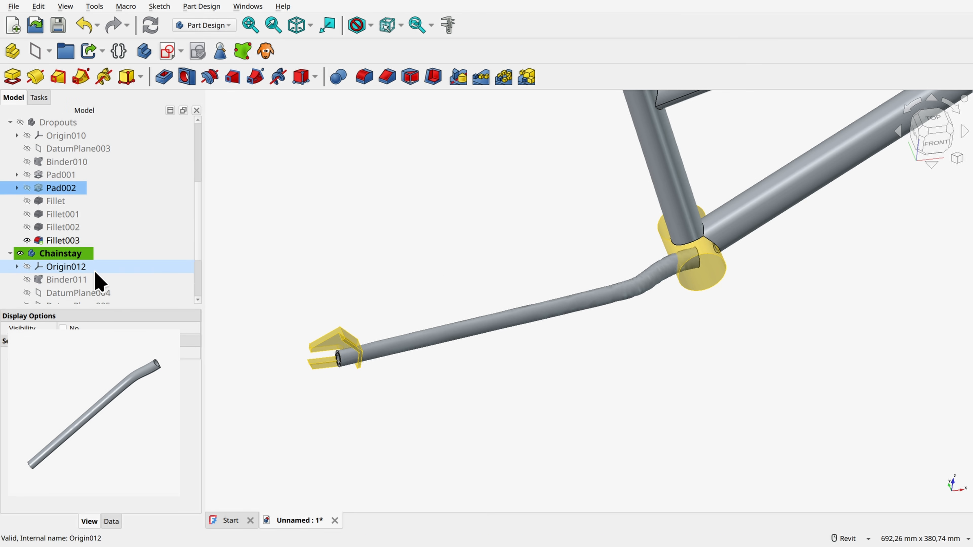
ctrl+click(76, 253)
ctrl+scroll(109, 278, down, 2)
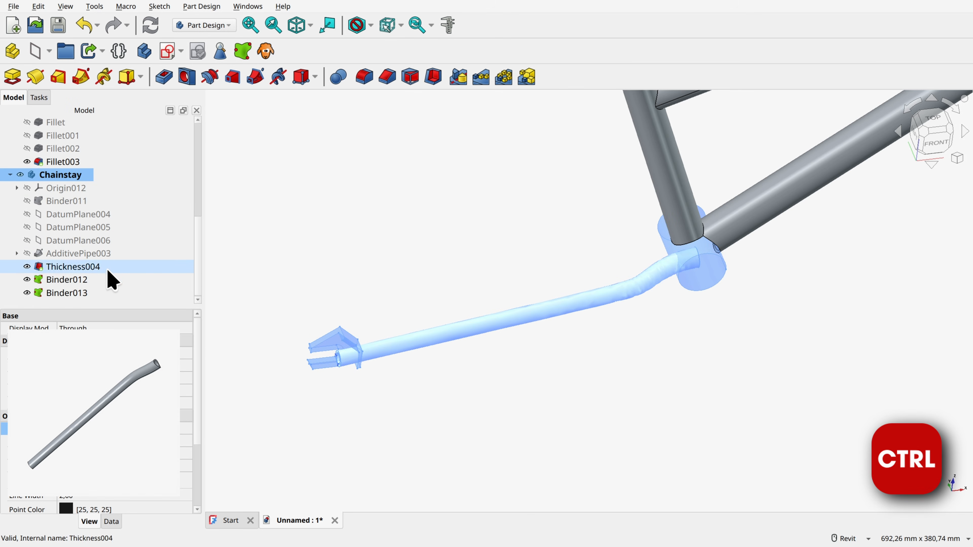
click(87, 279)
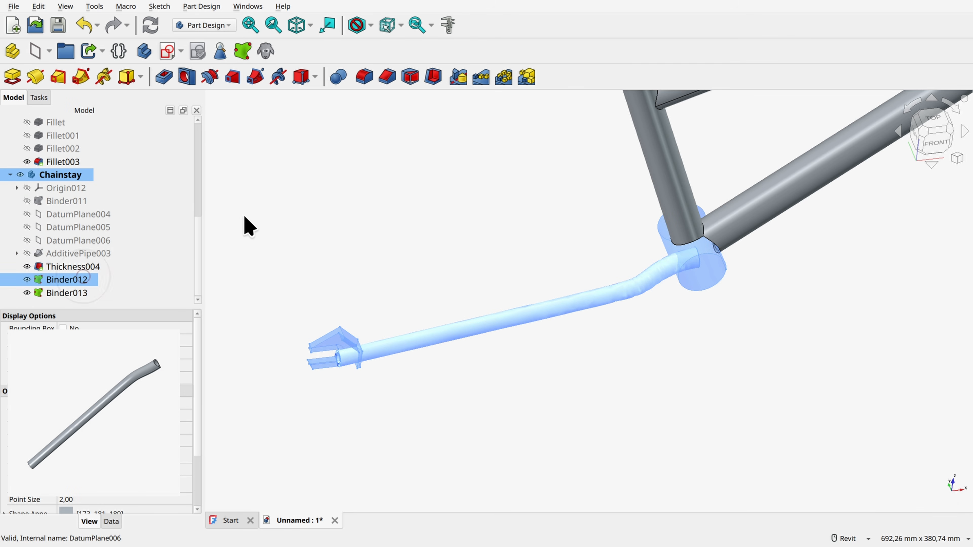
click(340, 78)
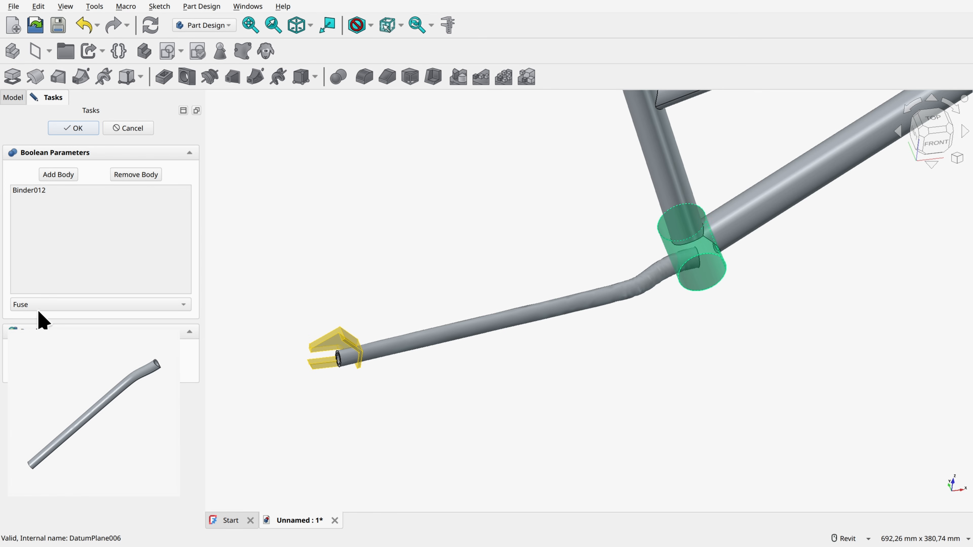
click(42, 306)
click(40, 318)
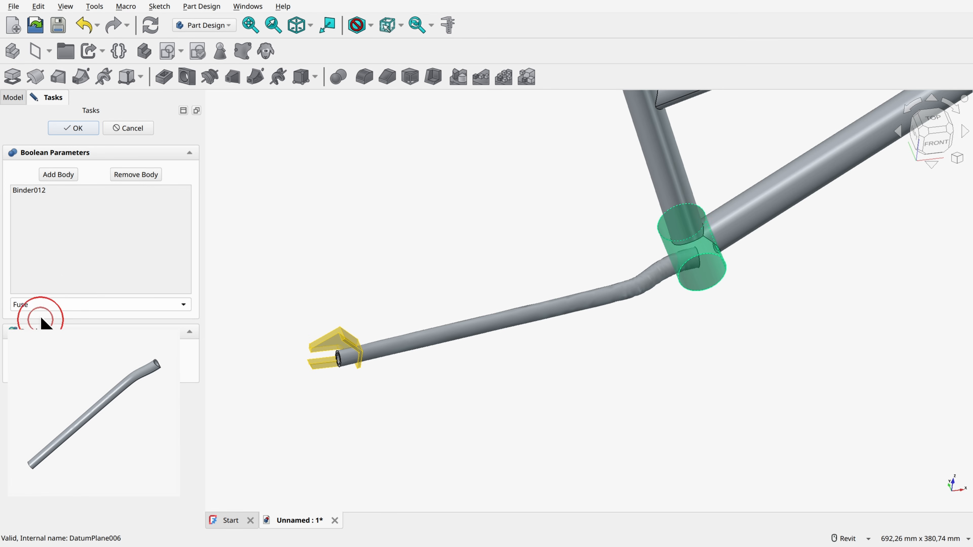
click(78, 128)
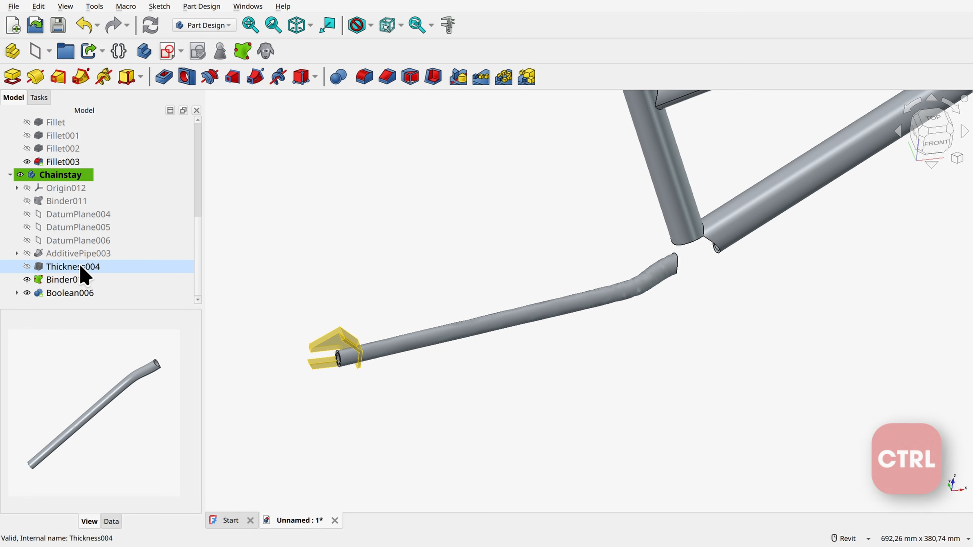
Step: Cut the dropout binder, Binder013, from the Chainstay body with a Boolean operation
ctrl+click(68, 178)
ctrl+click(67, 281)
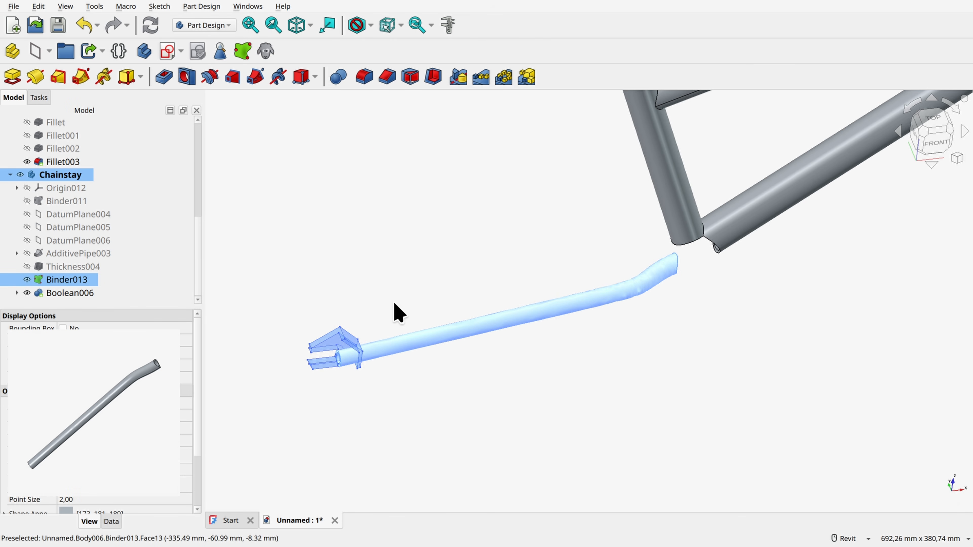
click(337, 77)
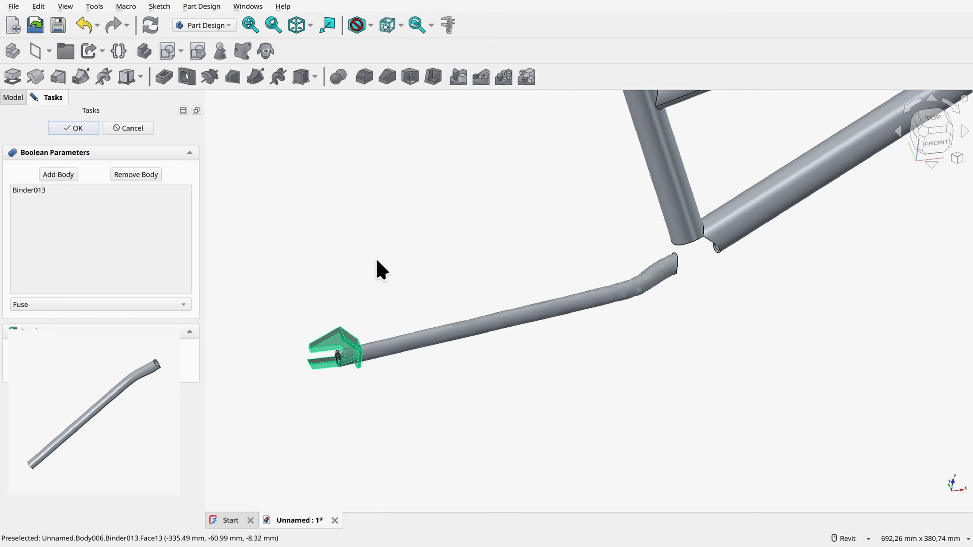
click(130, 306)
click(76, 320)
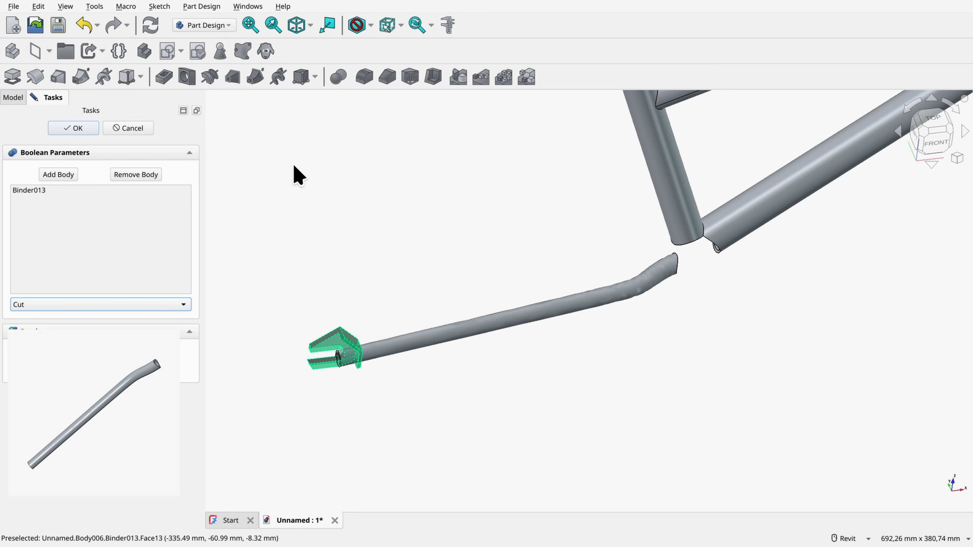
key(Return)
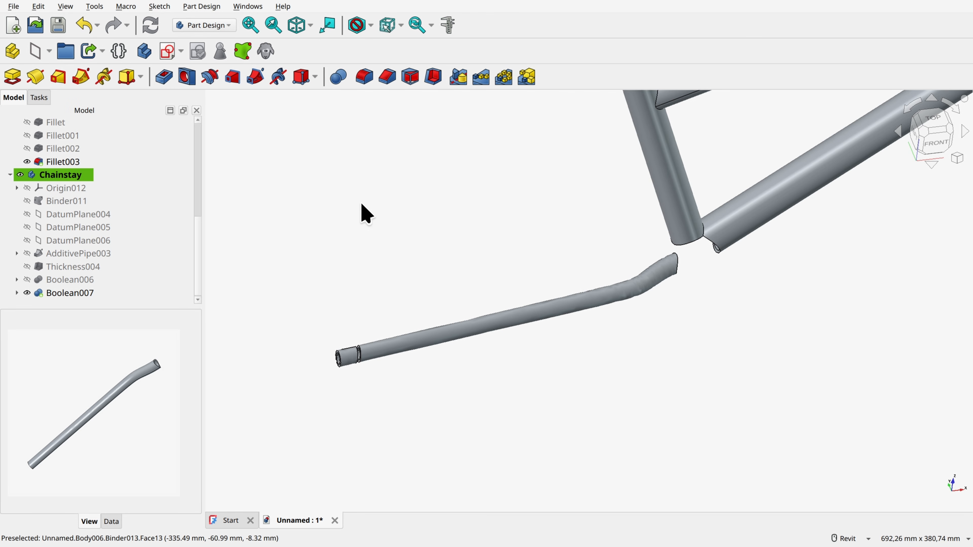
Step: Save the document as bike_frame_tutorial in the Bike FRAME folder
click(56, 25)
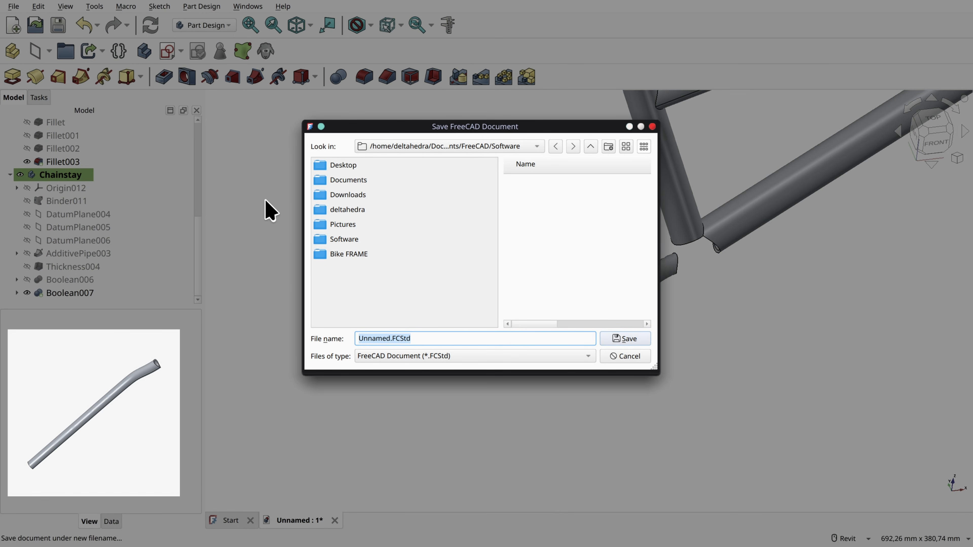
click(346, 254)
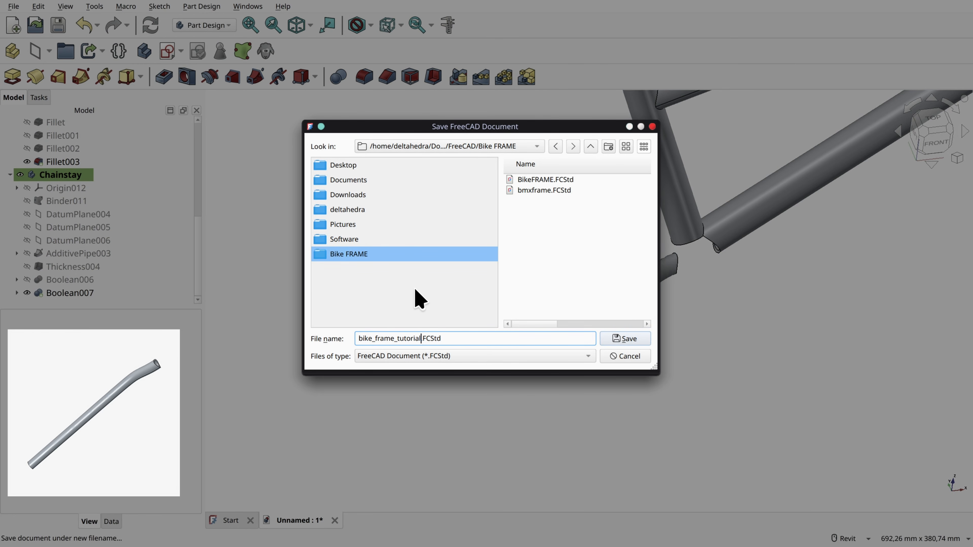
key(Return)
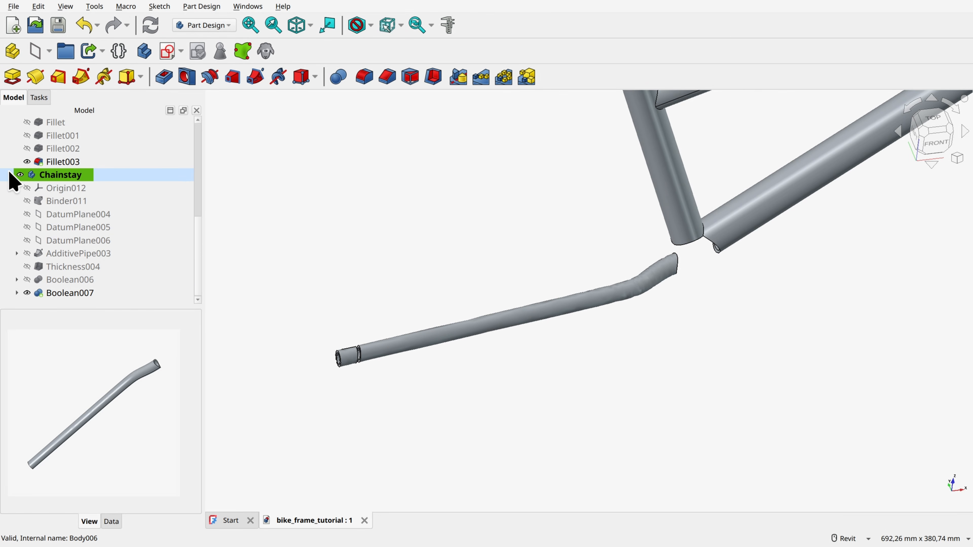
Step: Collapse the body contents in the model tree and show the Dropouts and Bottom Bracket Mid bodies again
click(10, 175)
click(10, 161)
shift+click(8, 162)
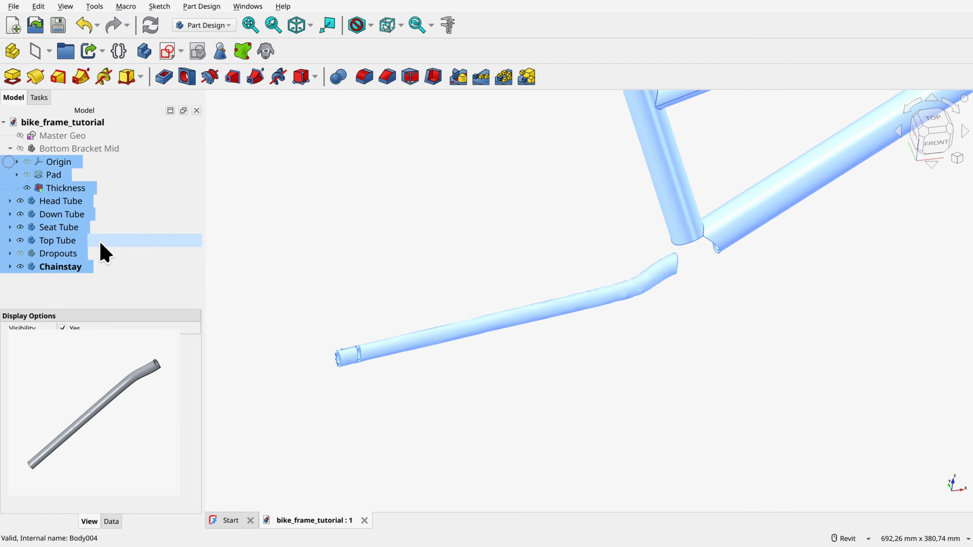
click(20, 253)
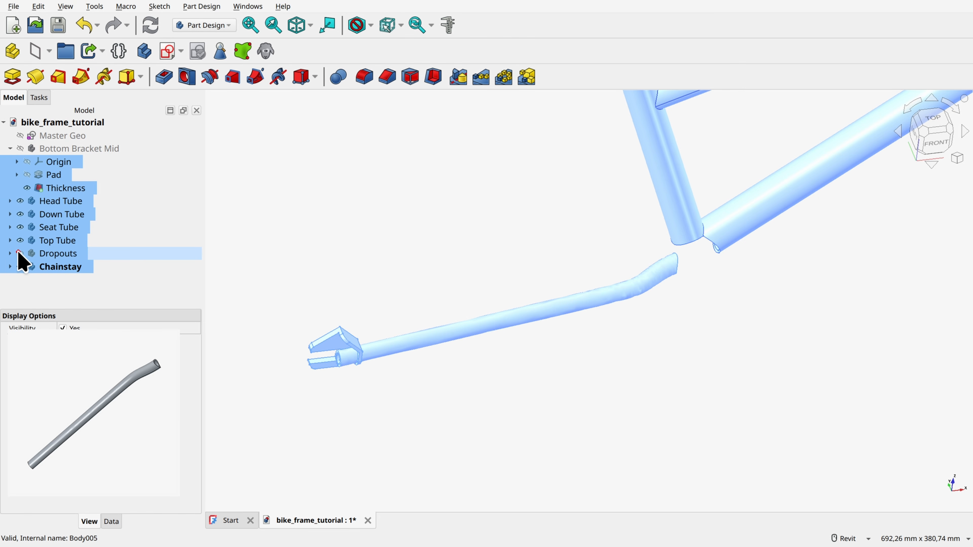
click(329, 216)
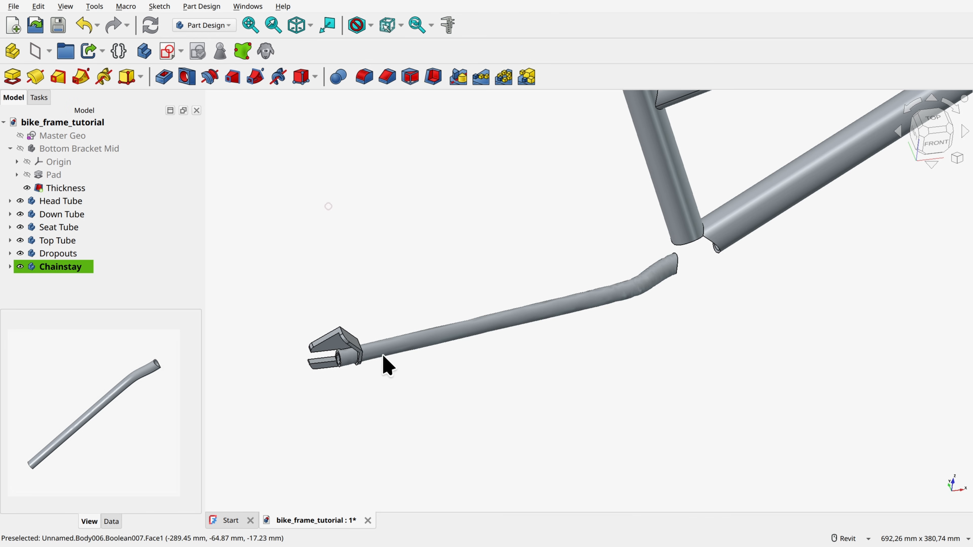
click(20, 148)
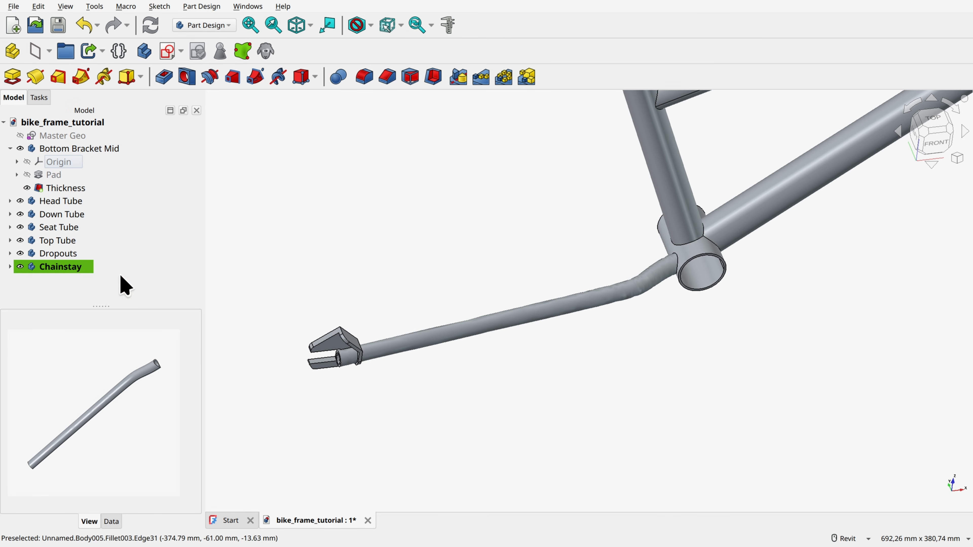
Step: Explode the Chainstay body into its separate pieces with the Part workbench's Explode Compound command
click(70, 268)
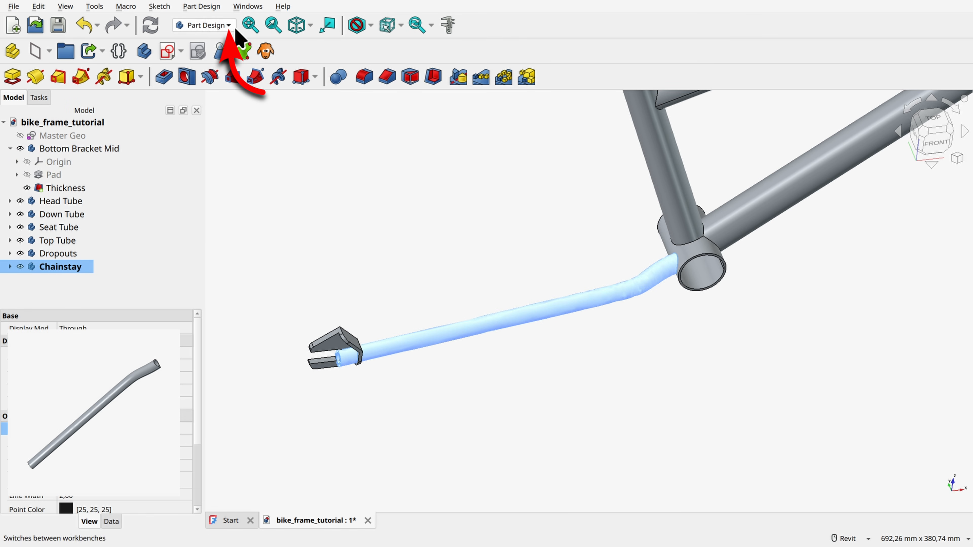
click(228, 26)
click(198, 122)
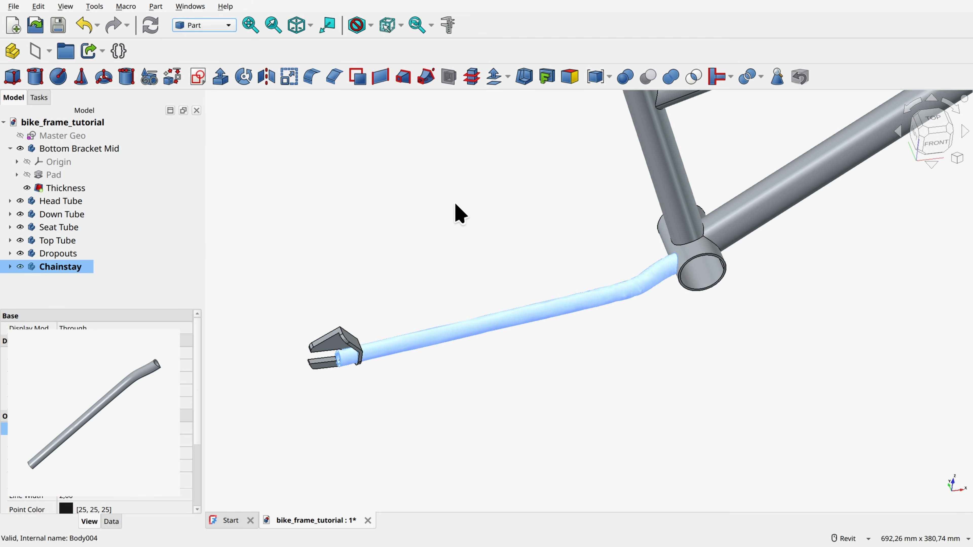
click(610, 77)
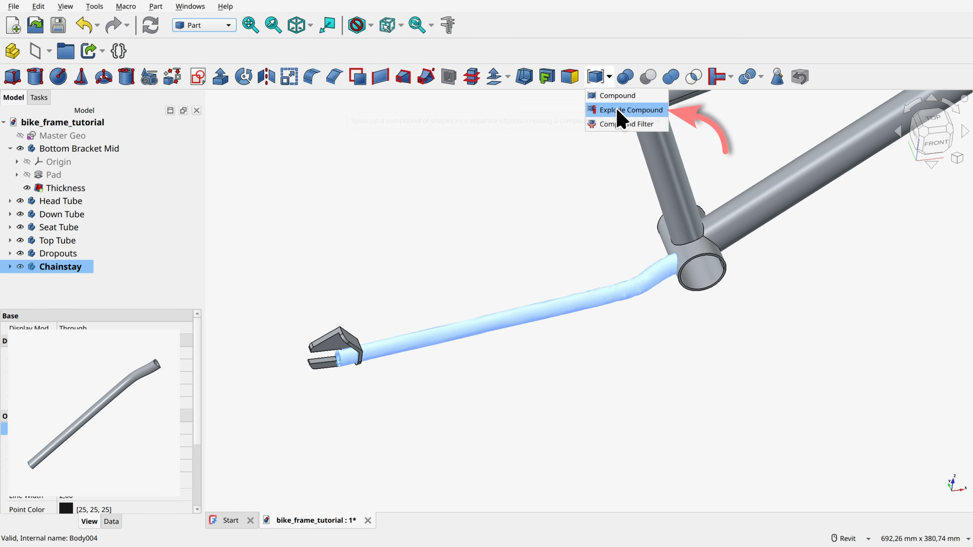
click(621, 111)
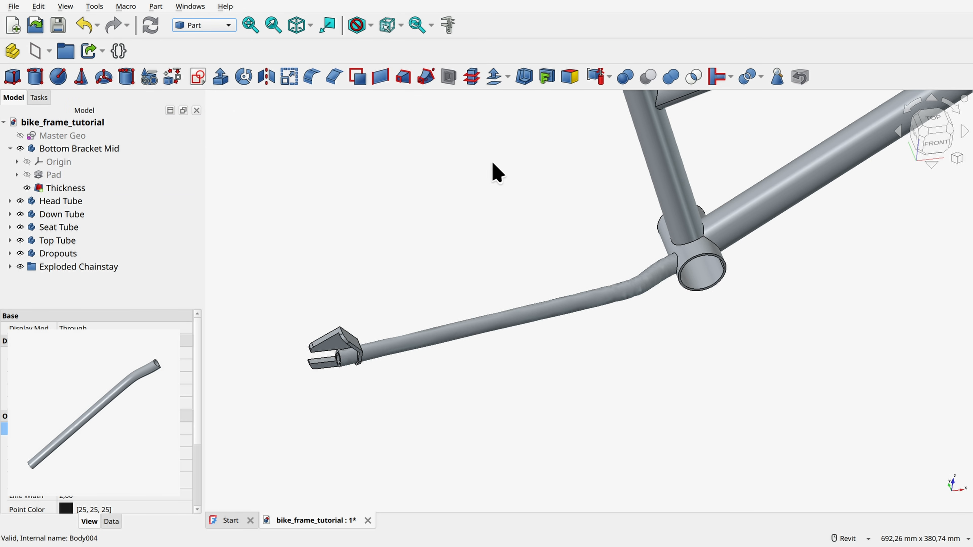
Step: Delete Chainstay.1, the leftover tube piece inside the dropout, from the Exploded Chainstay group
click(10, 267)
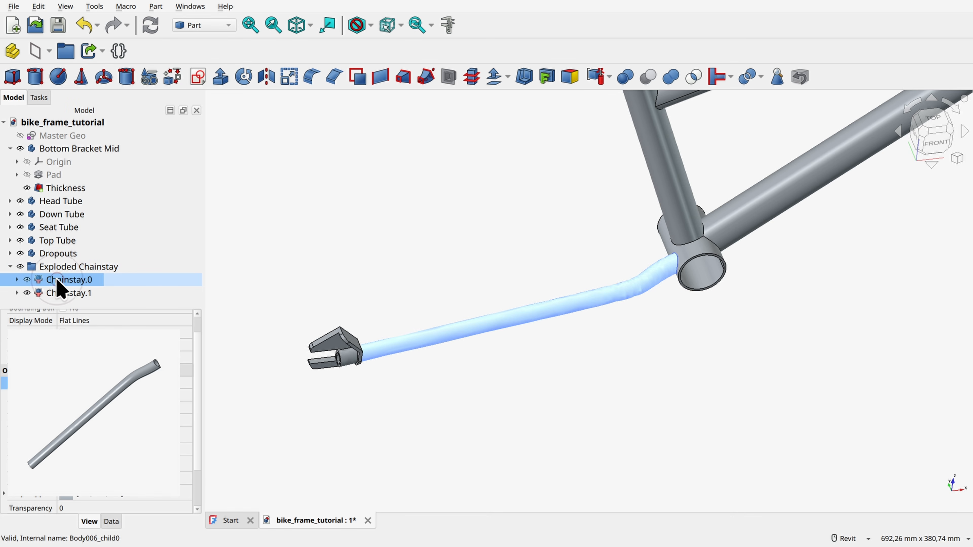
click(76, 294)
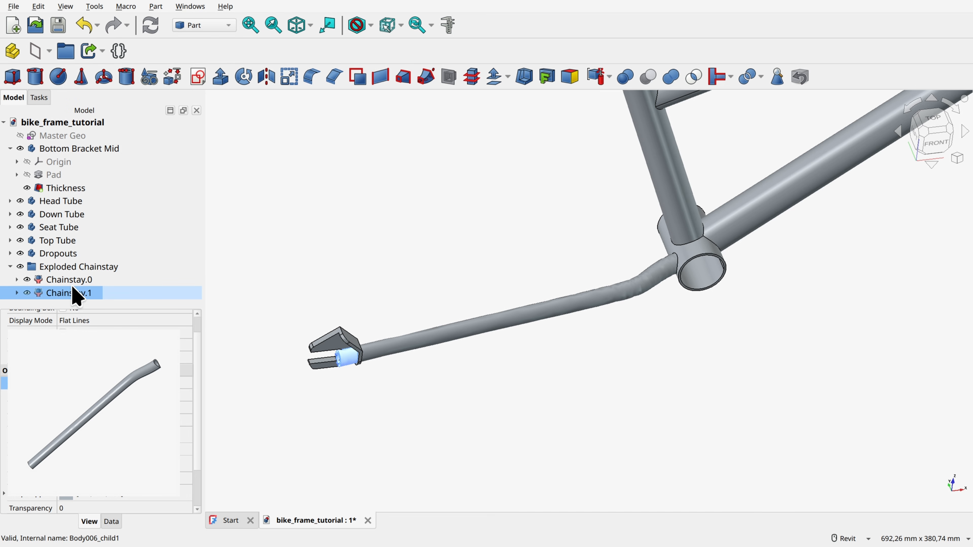
key(Delete)
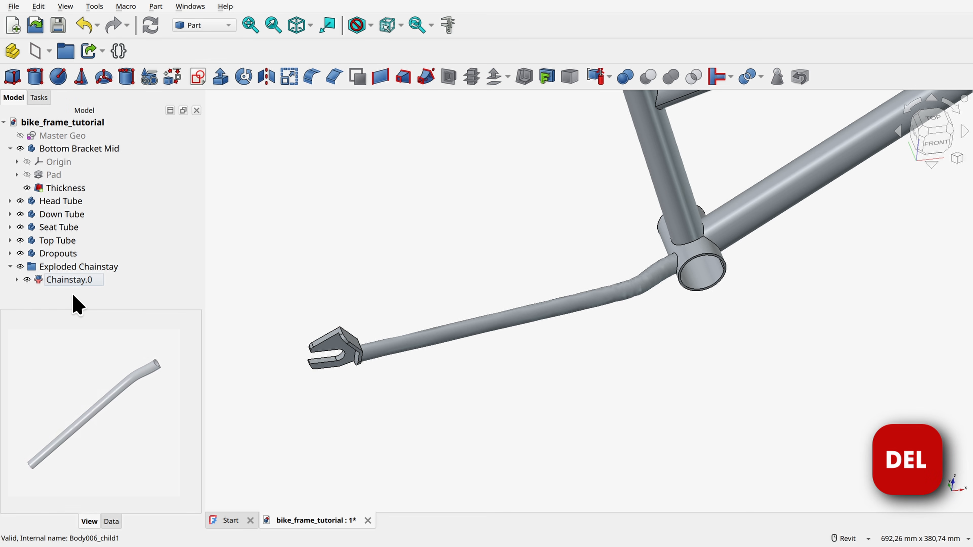
Step: Return to the Part Design workbench, create a new body and name it Seat Stay
shift+middle_drag(586, 299, 585, 292)
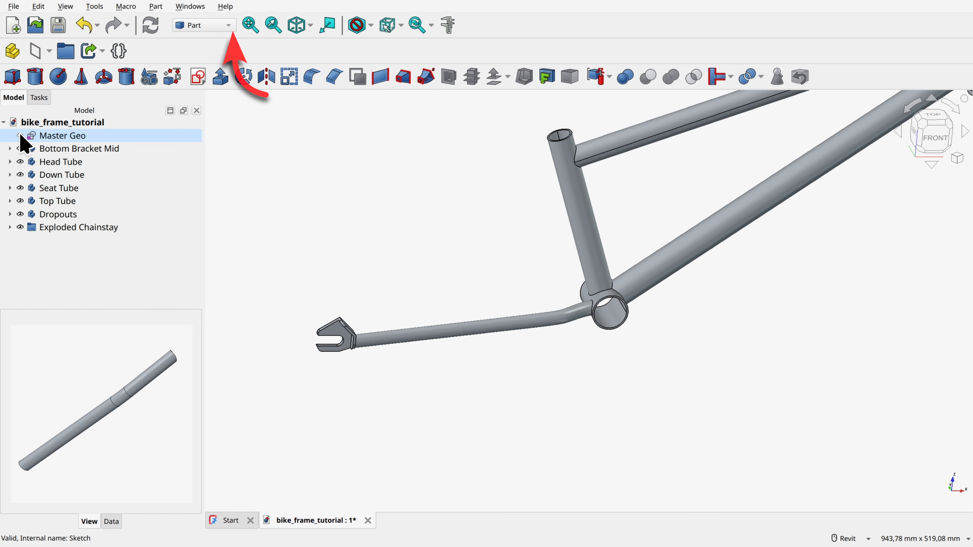
click(199, 25)
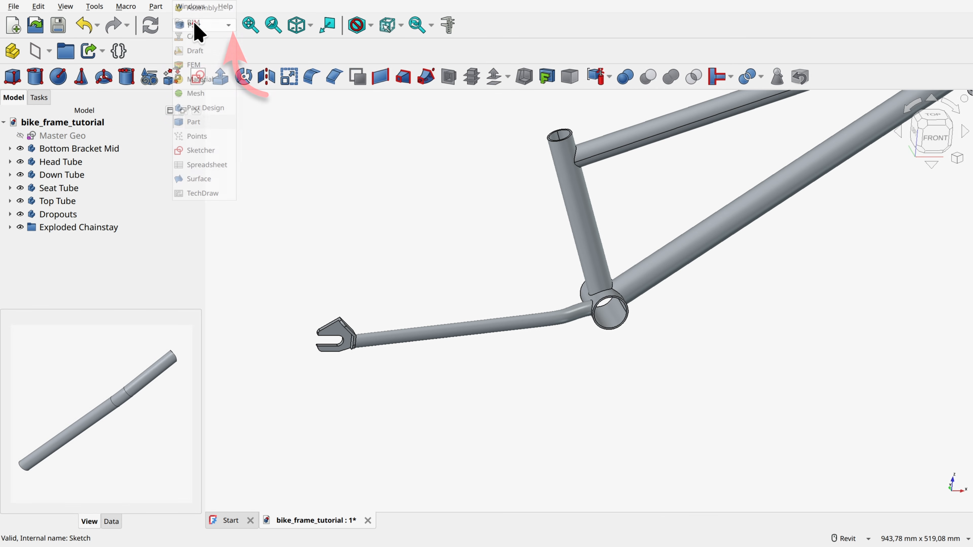
click(197, 108)
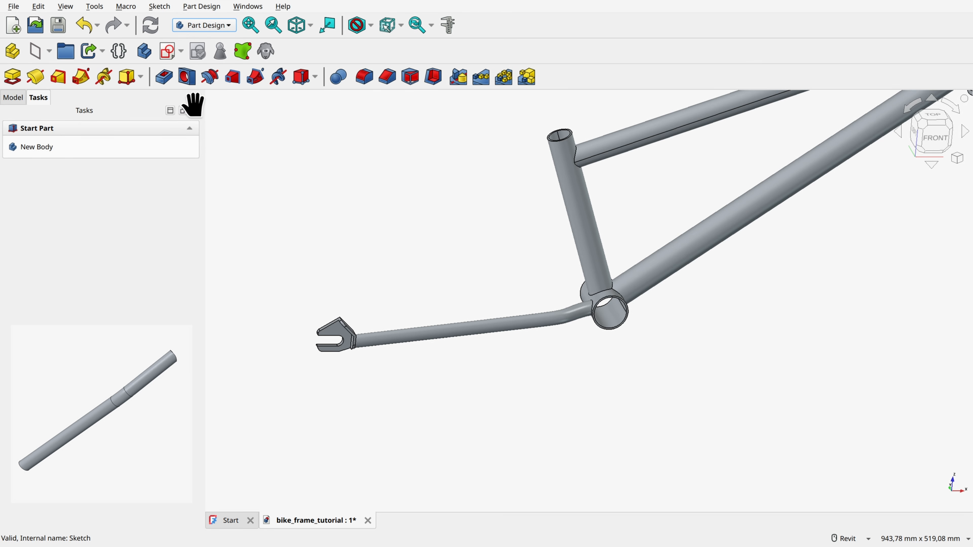
click(33, 145)
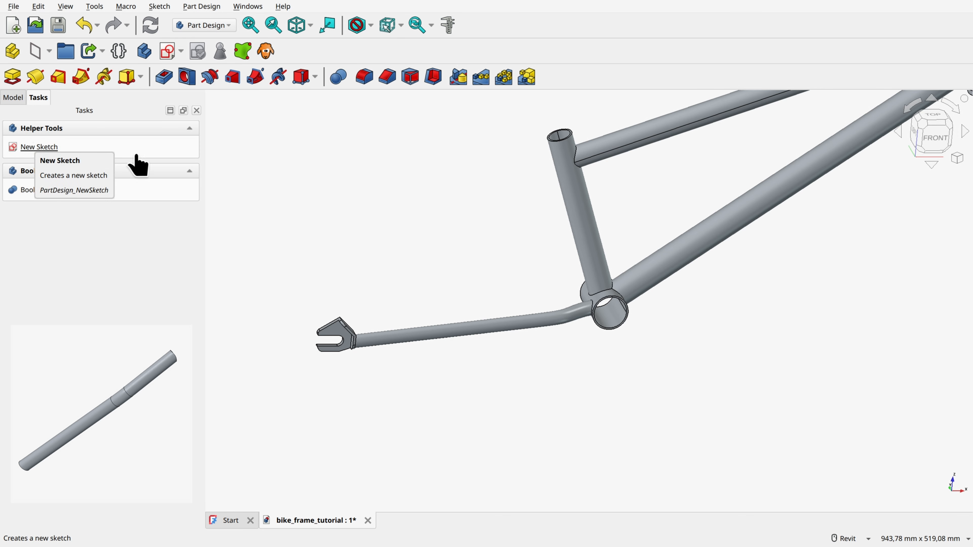
click(15, 98)
key(F2)
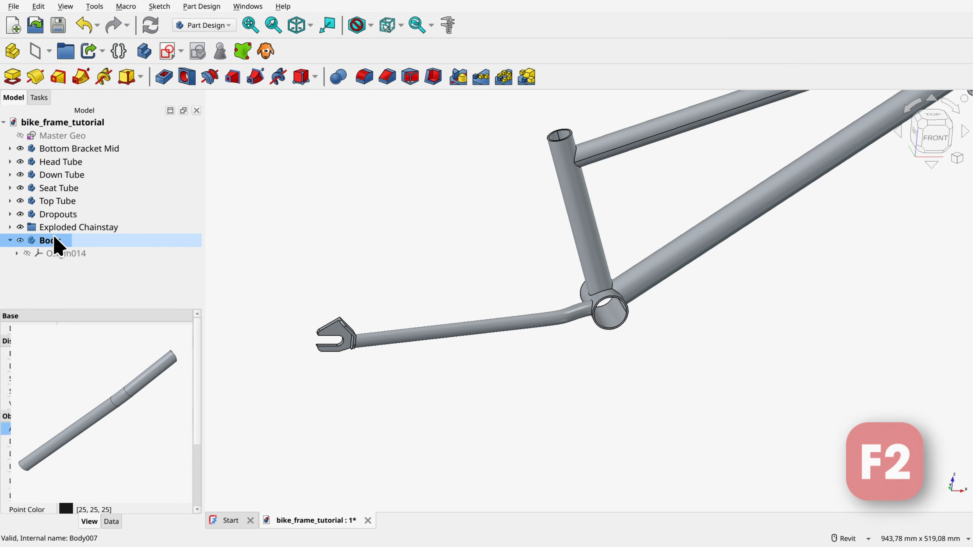
text(Seat Stay)
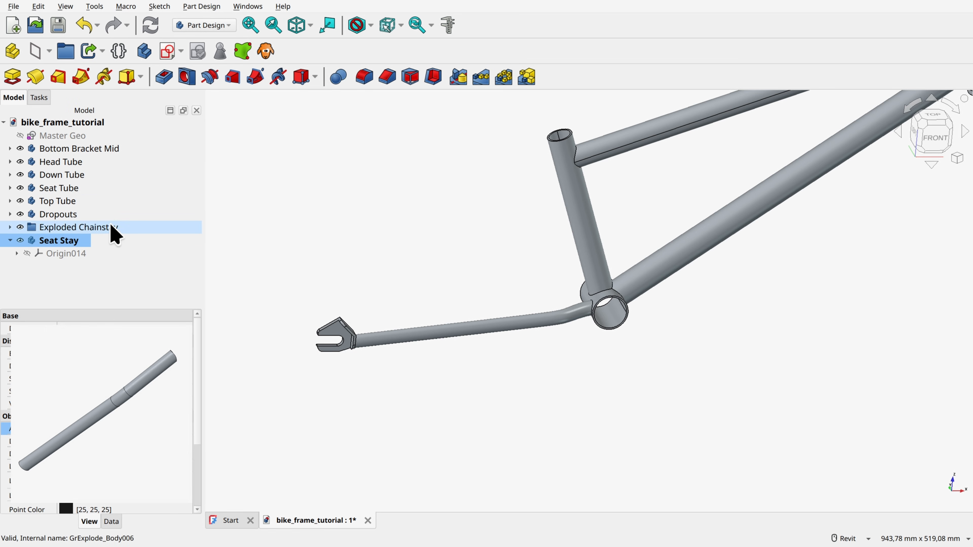
Step: Create a sub-shape binder of the Master Geo sketch inside the Seat Stay body
click(62, 139)
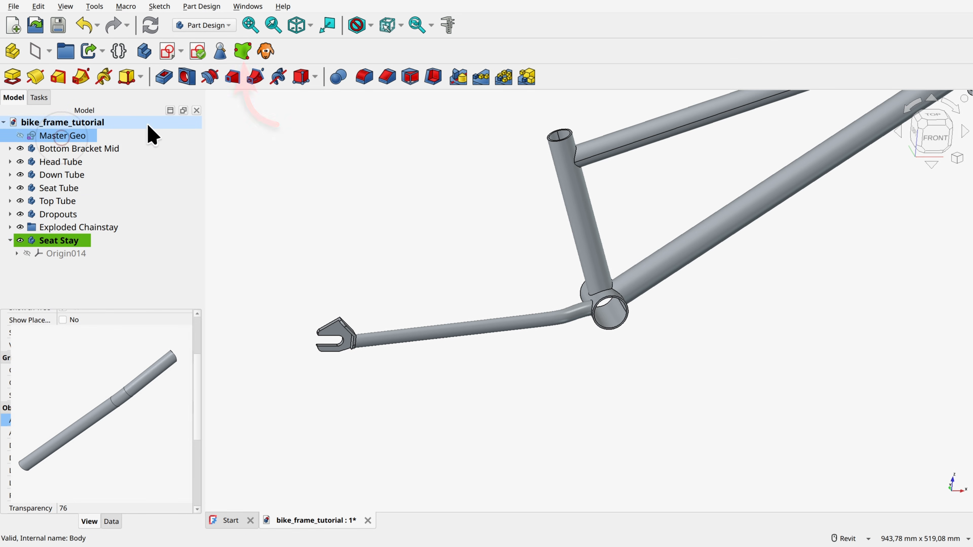
click(242, 51)
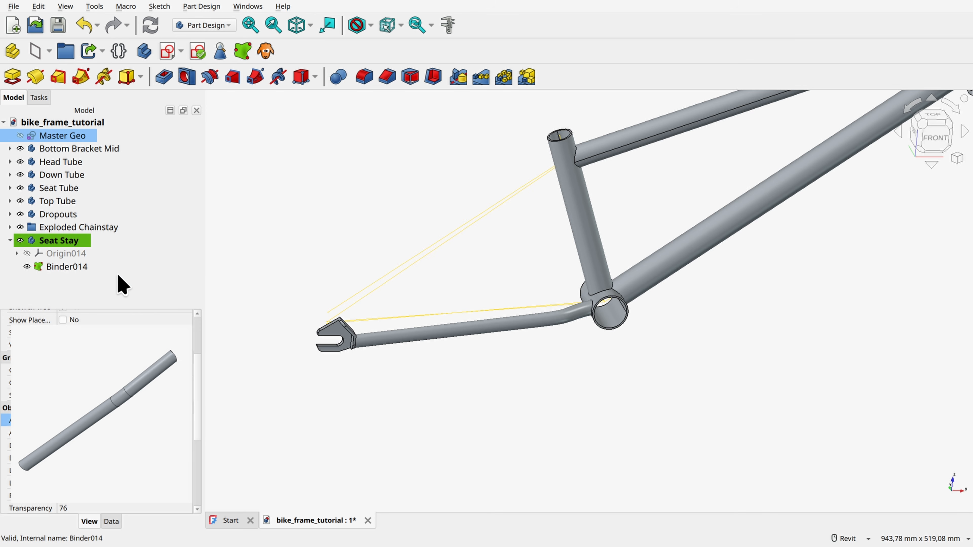
ctrl+click(349, 230)
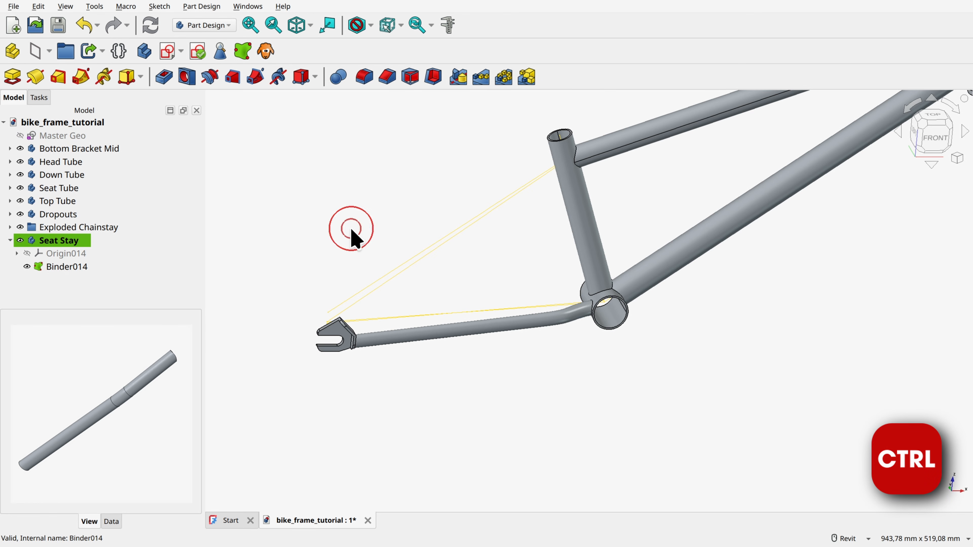
Step: Create a datum plane at the lower end of the binder's upper seat stay line, Normal to edge, rotated 90° around the X-axis
ctrl+scroll(353, 307, up, 3)
ctrl+click(356, 301)
ctrl+scroll(332, 307, up, 3)
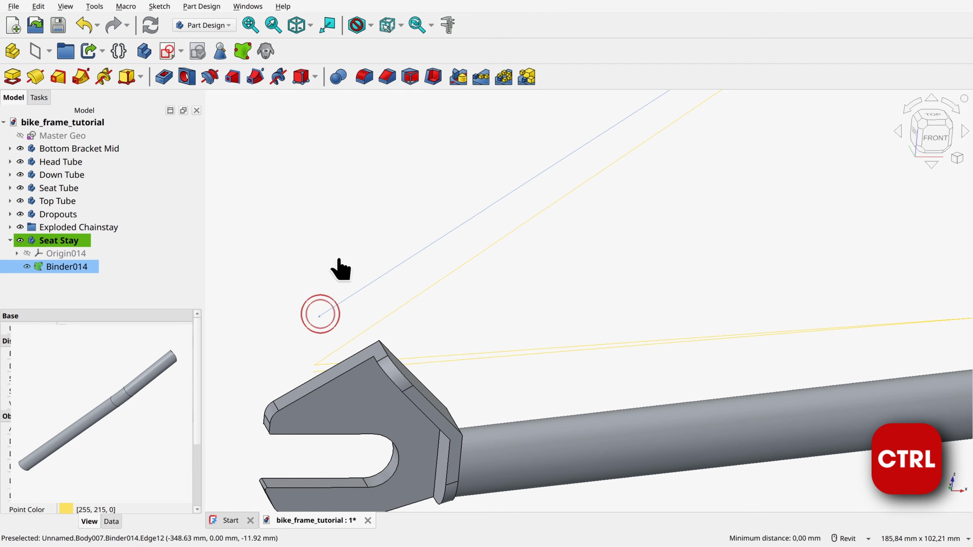
click(35, 51)
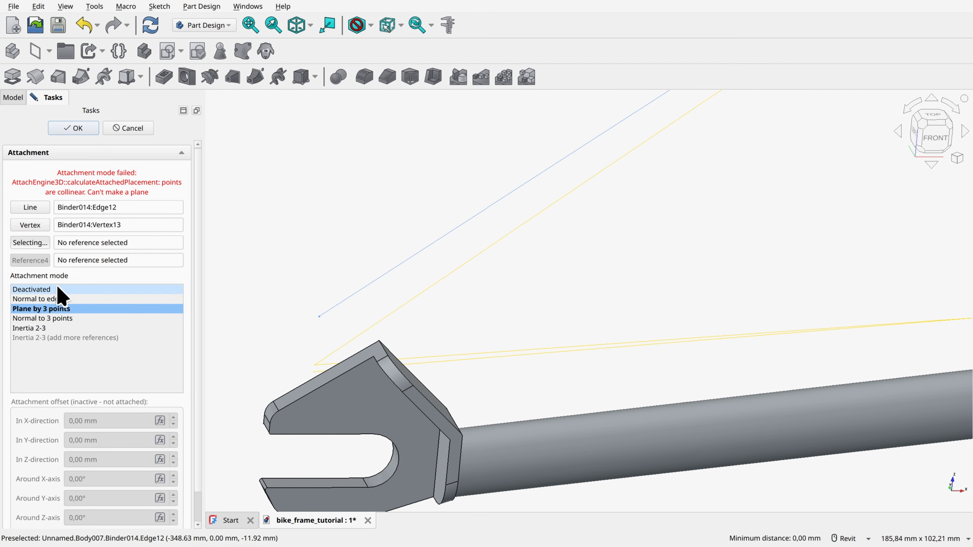
click(57, 299)
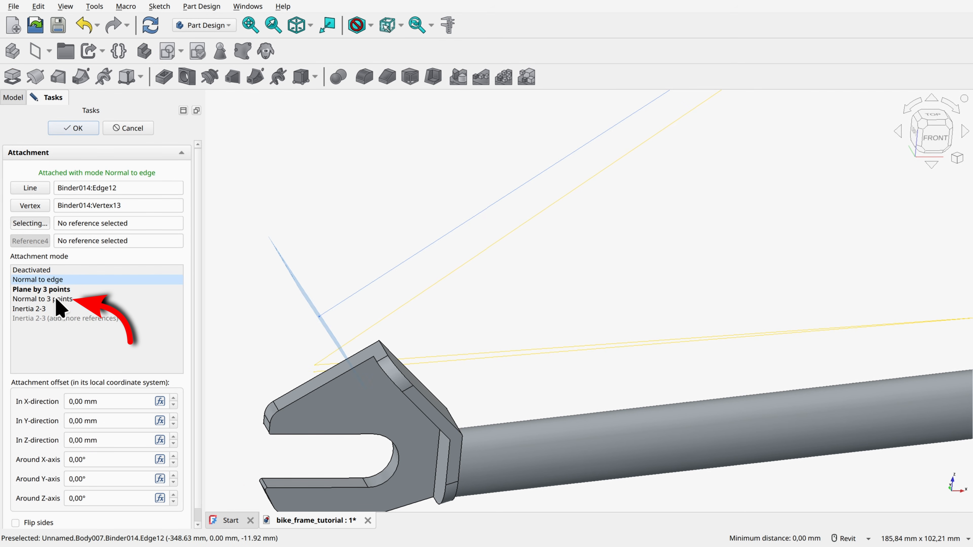
triple_click(91, 460)
text(9)
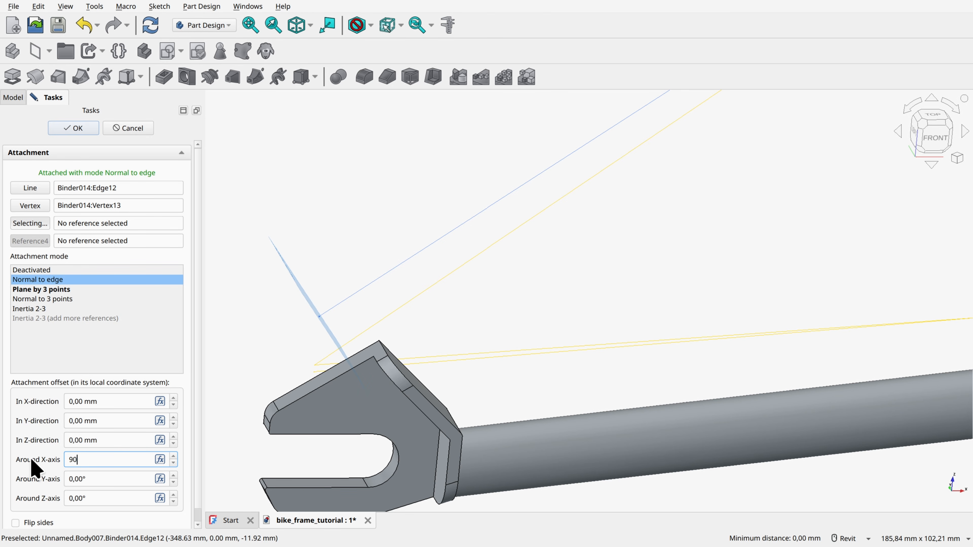
text(0)
key(Return)
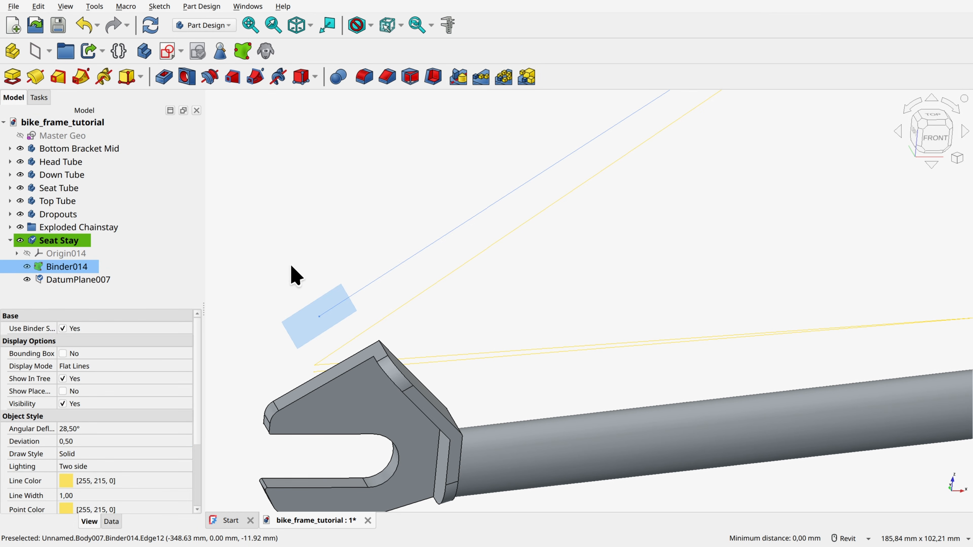
Step: Start a new sketch on the Seat Stay body's datum plane
click(351, 233)
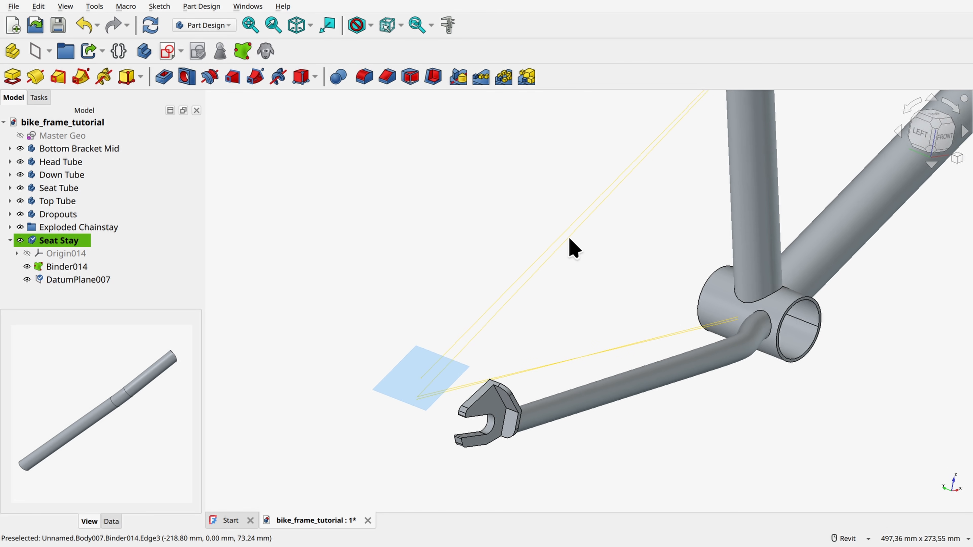
click(438, 387)
click(166, 51)
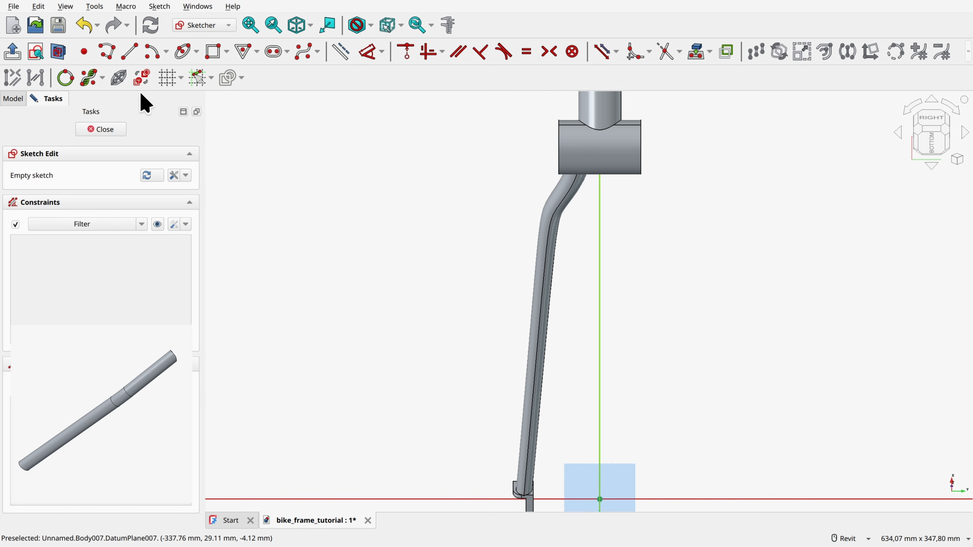
Step: Project the binder's upper seat stay line running to the seat tube into the sketch as external geometry, with section view off
click(58, 52)
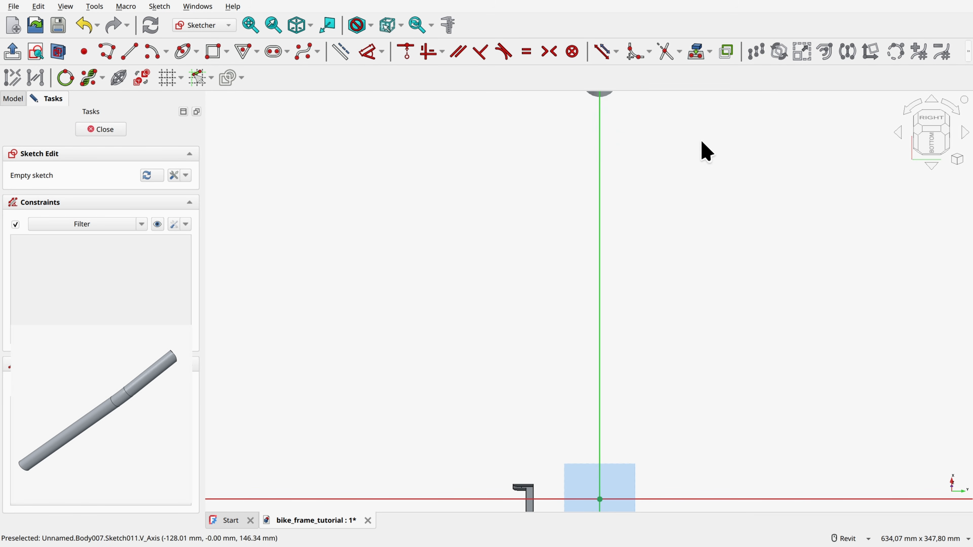
click(696, 52)
key(0)
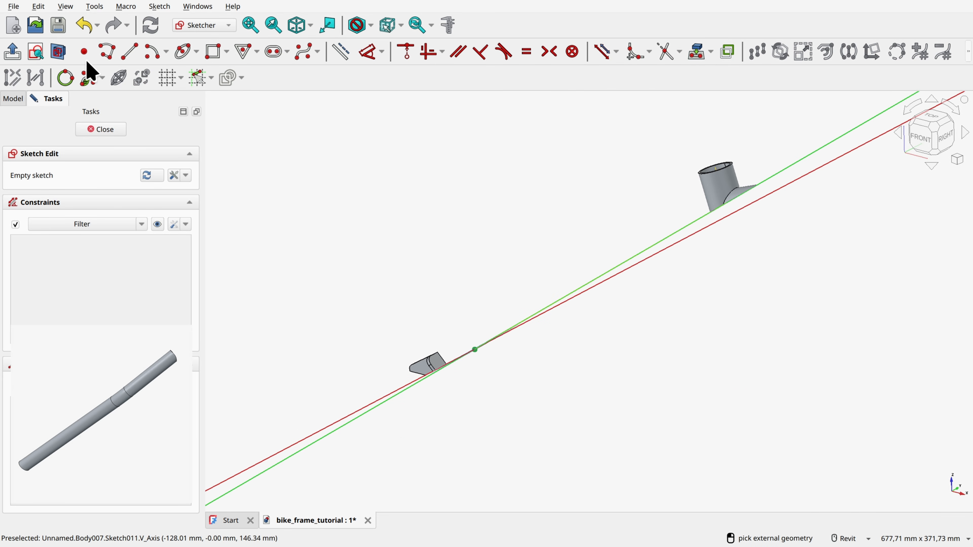
click(59, 53)
scroll(682, 272, up, 6)
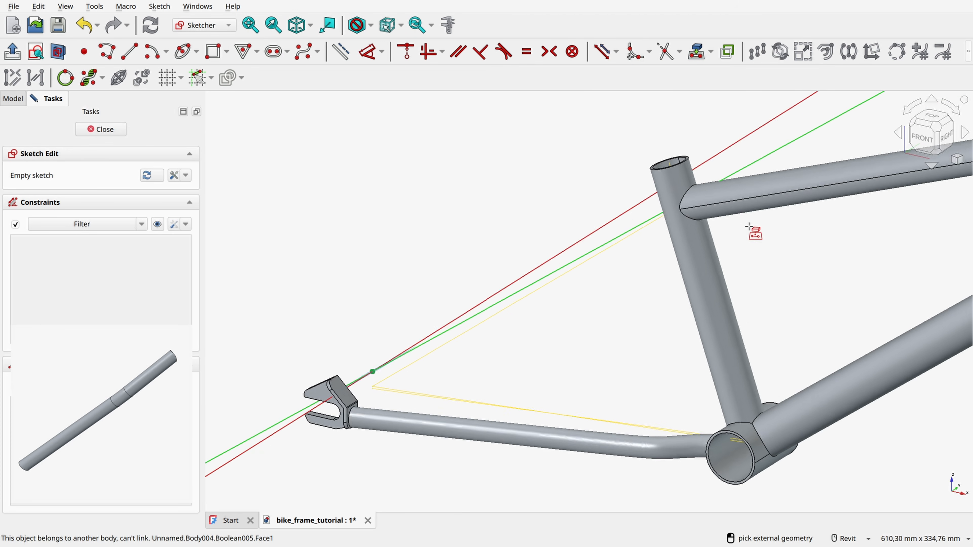
scroll(683, 272, up, 4)
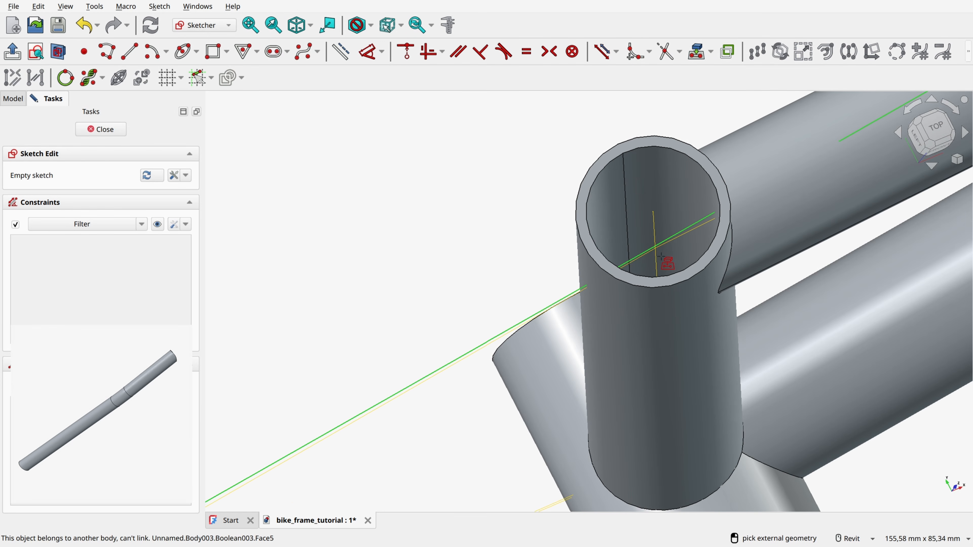
click(577, 292)
scroll(463, 234, down, 3)
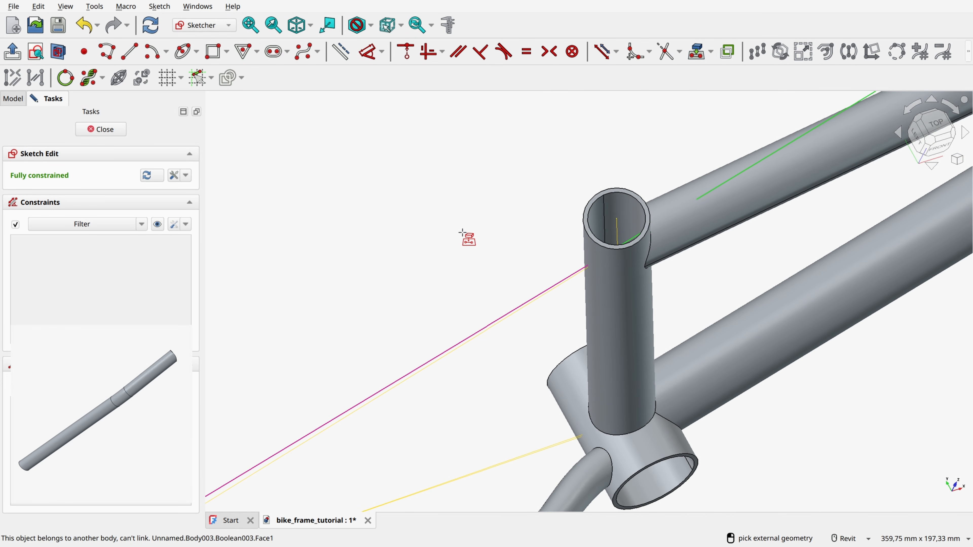
Step: Turn the projected upper seat stay line into construction geometry
right_click(462, 233)
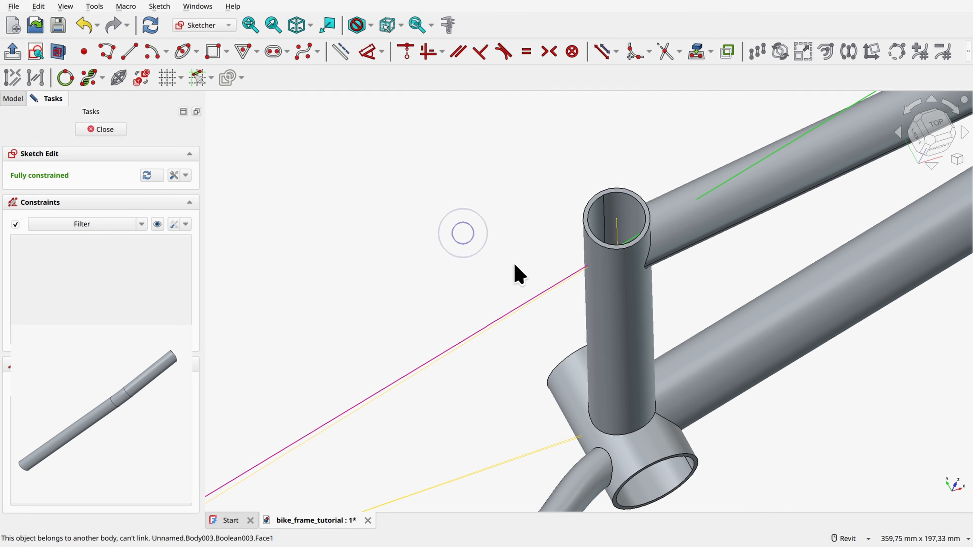
click(526, 303)
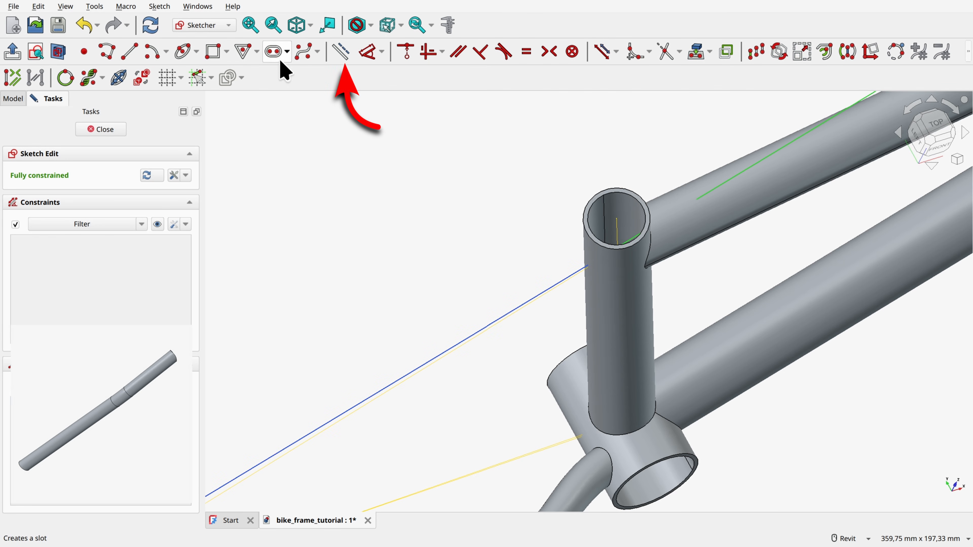
click(340, 51)
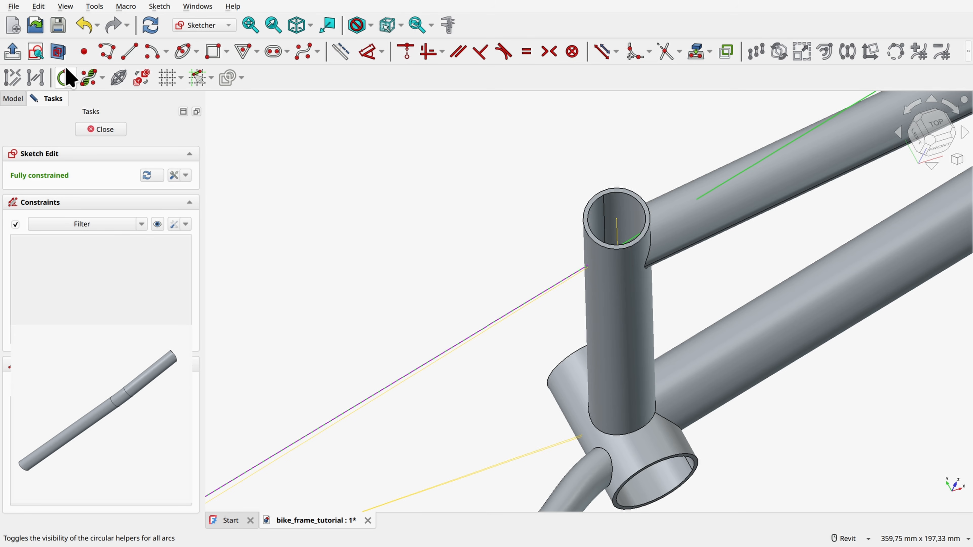
Step: Align the view to the sketch plane and turn section view on
click(35, 51)
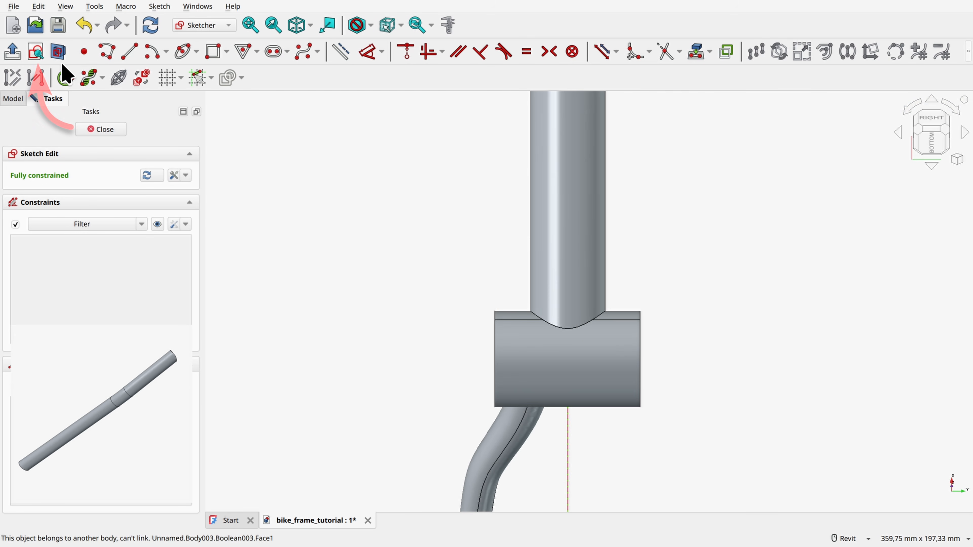
click(58, 51)
scroll(530, 235, down, 5)
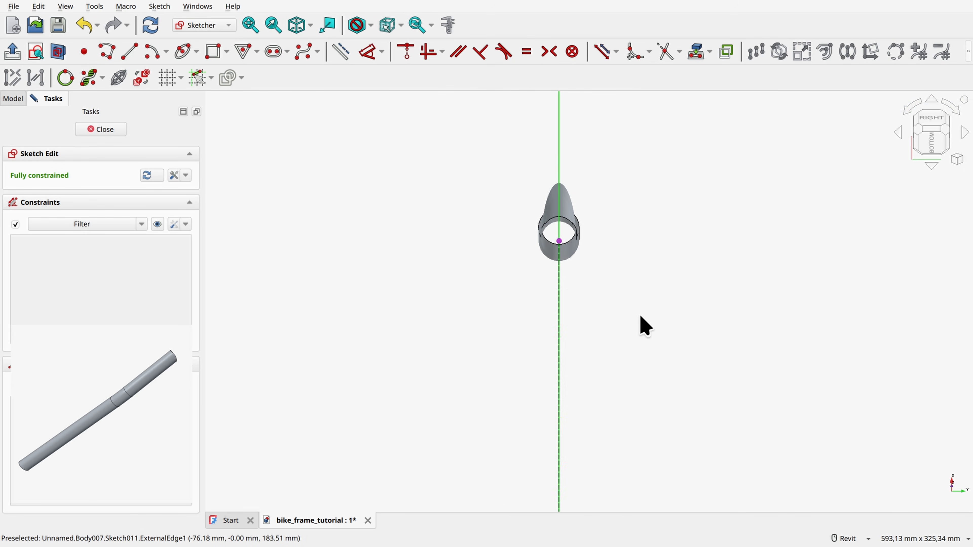
middle_drag(618, 222, 606, 257)
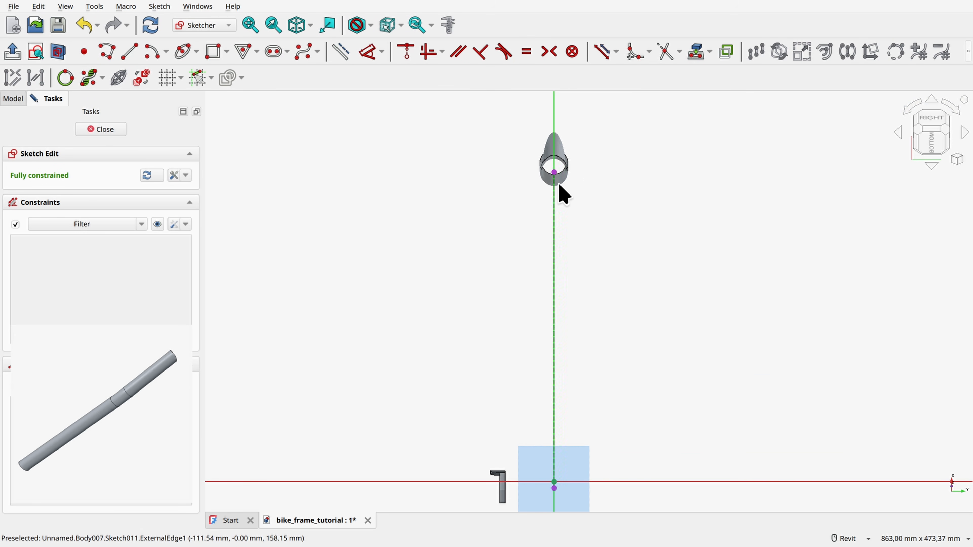
Step: Sketch a polyline from the projected line's upper end: horizontal about 11 mm, sloped outward about 158 mm, and about 197 mm to the horizontal axis
click(108, 51)
scroll(559, 159, up, 5)
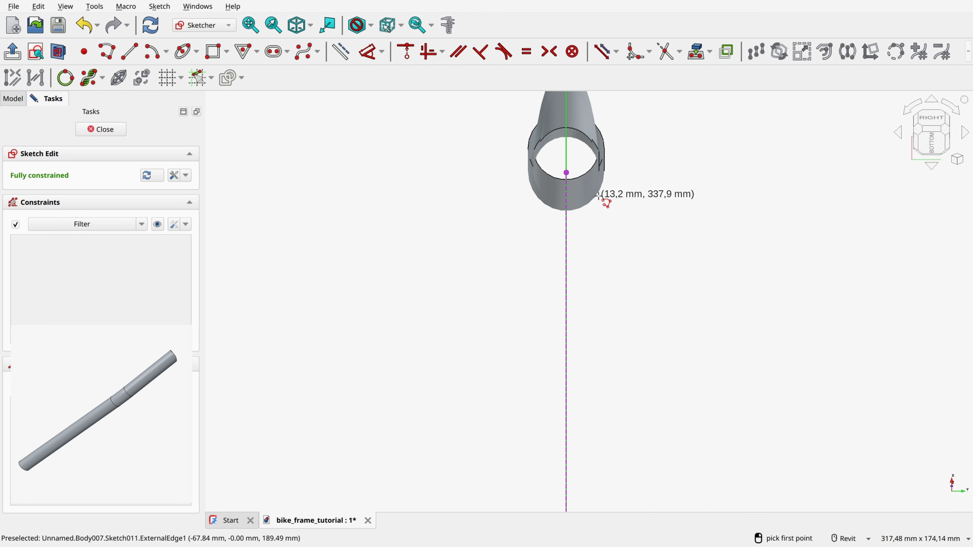
click(566, 172)
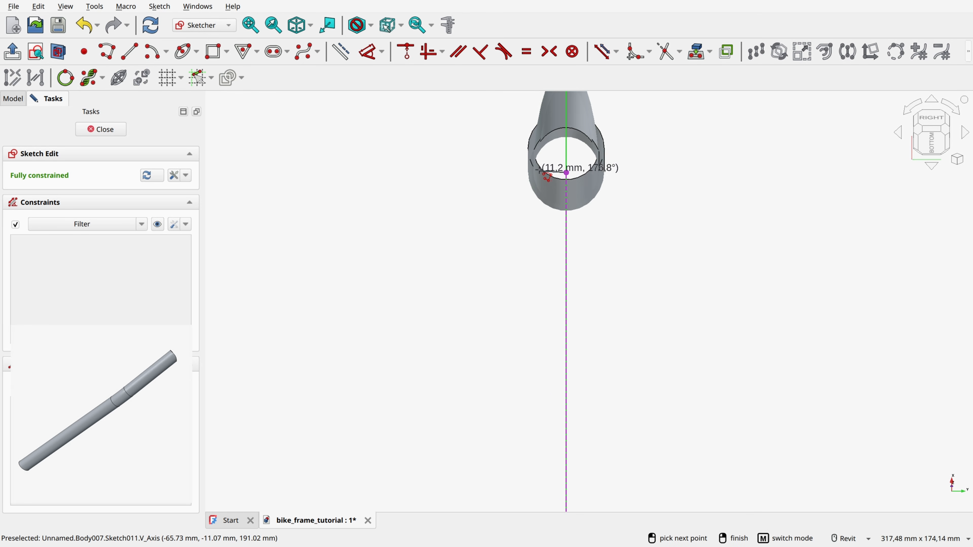
click(540, 172)
scroll(532, 173, down, 5)
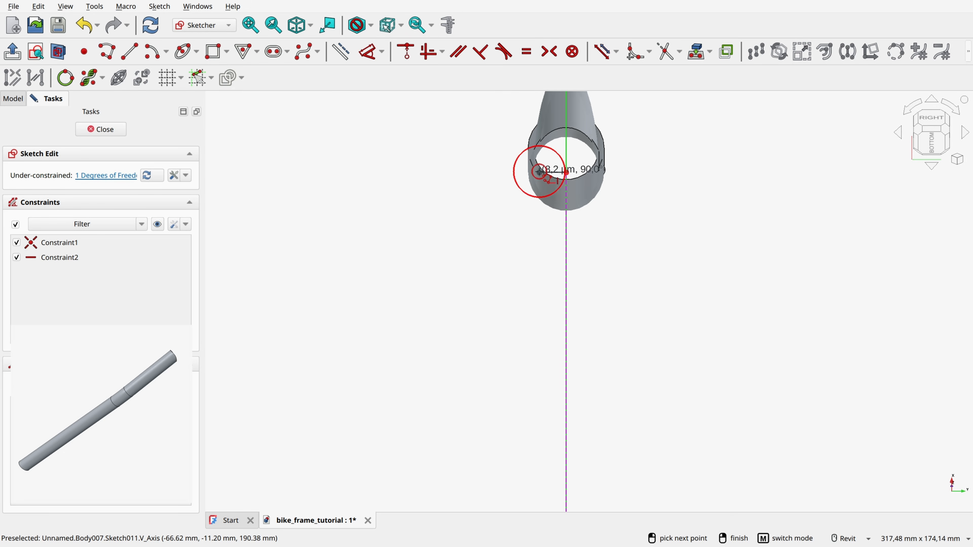
scroll(480, 343, up, 3)
click(474, 321)
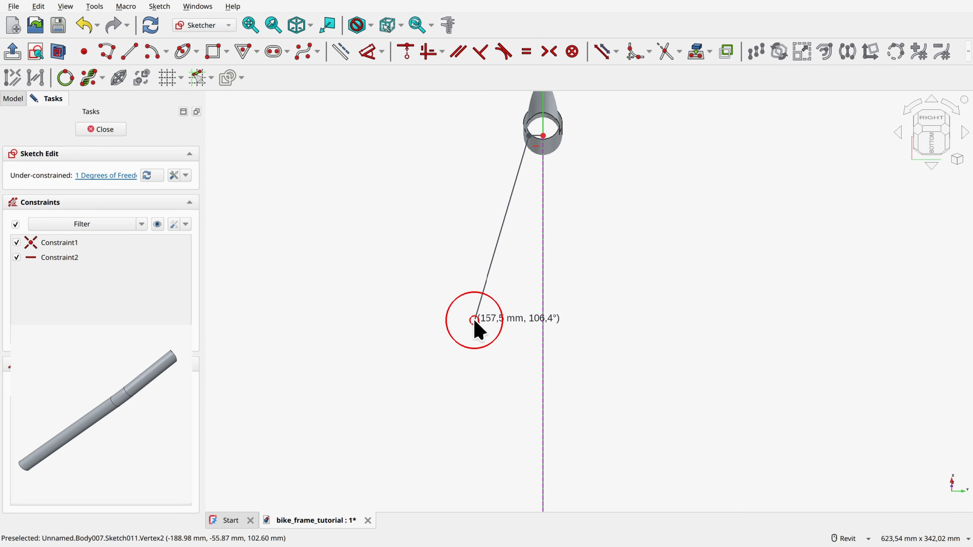
scroll(476, 365, down, 5)
scroll(472, 441, up, 4)
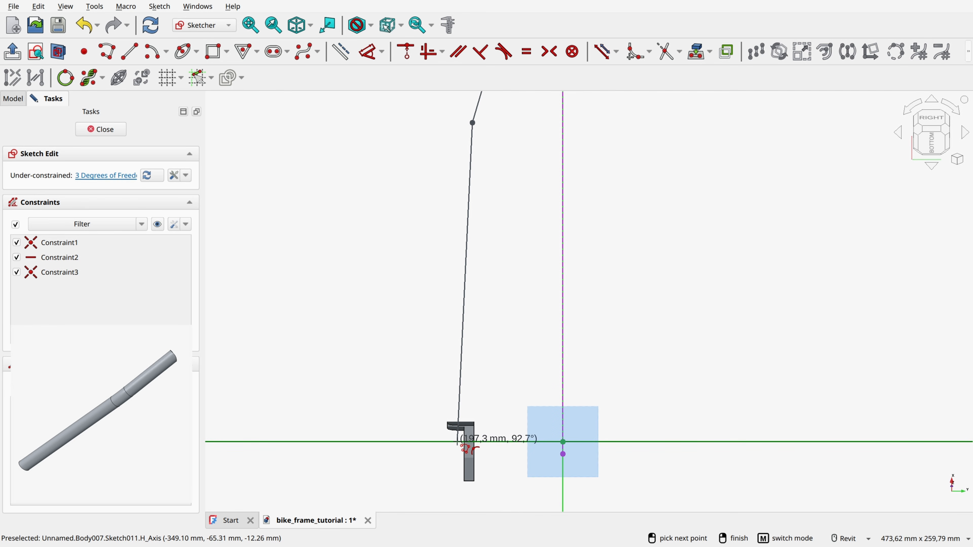
click(458, 442)
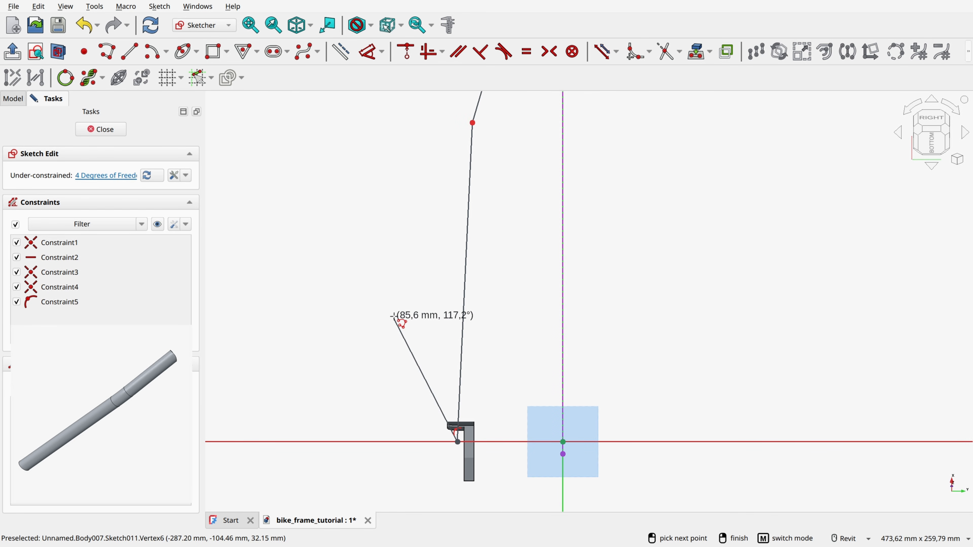
right_click(383, 253)
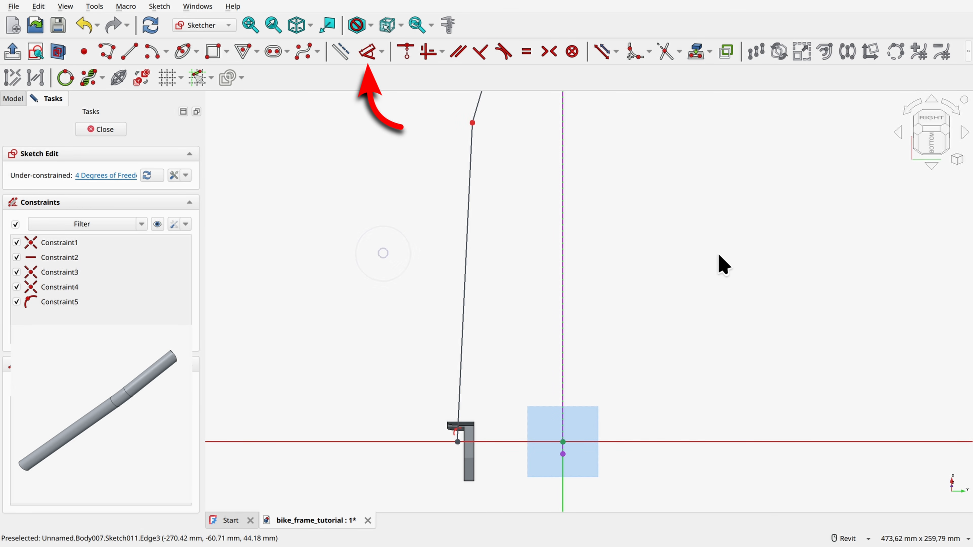
Step: Dimension the short horizontal segment at the seat tube to 6 mm
click(368, 58)
scroll(502, 317, up, 10)
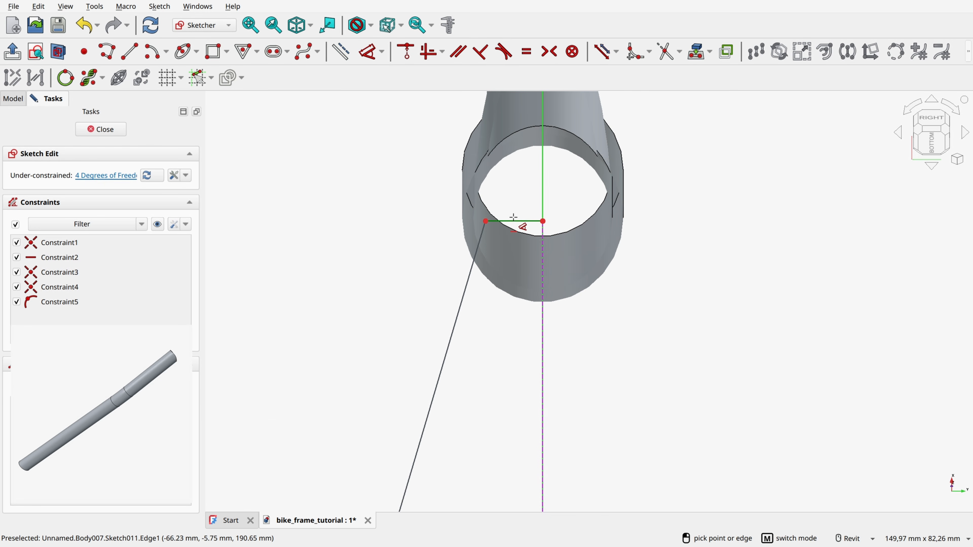
click(519, 222)
click(522, 188)
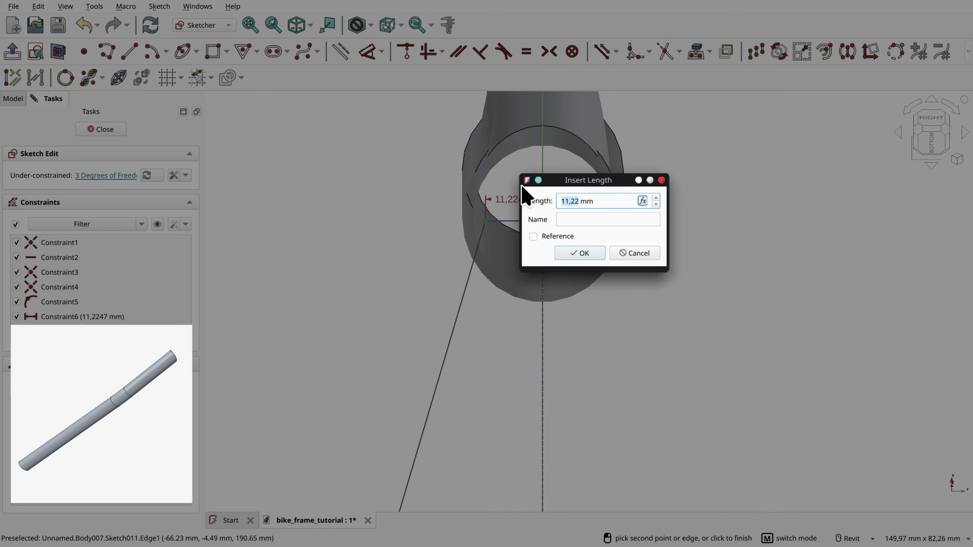
key(Return)
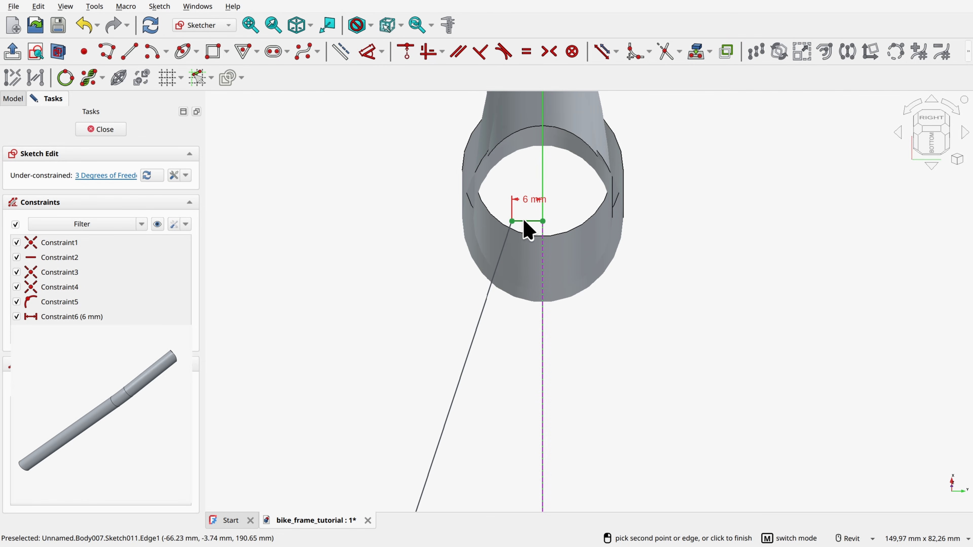
Step: Turn the 6 mm horizontal segment into construction geometry
scroll(529, 226, up, 3)
click(515, 200)
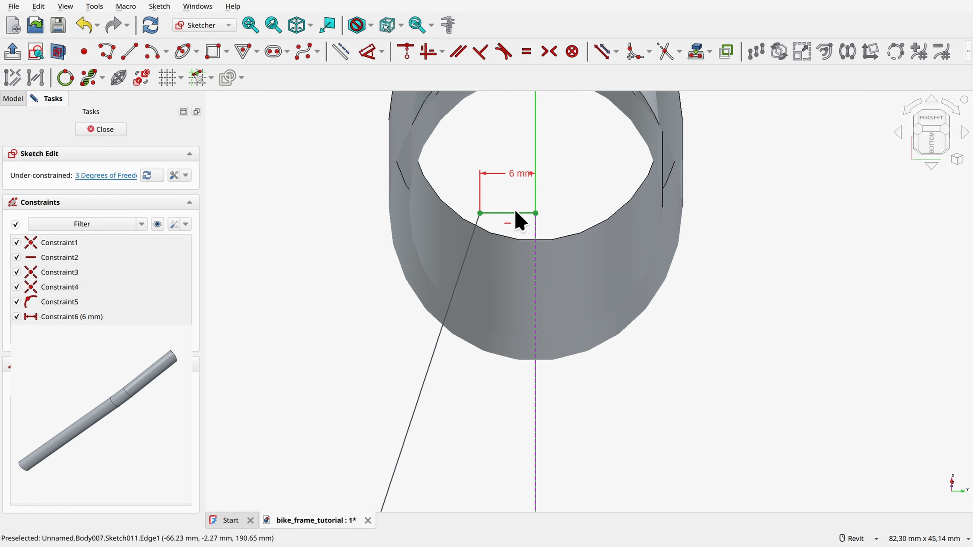
click(514, 213)
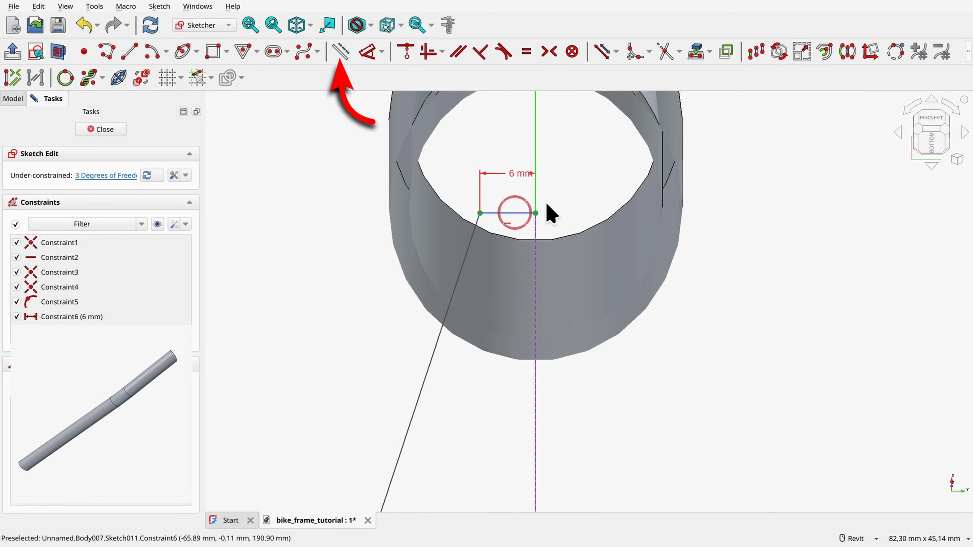
click(341, 53)
Step: Constrain the angle between the upper sloped segment and the projected centre line to 20°
scroll(415, 208, down, 5)
middle_drag(306, 287, 360, 199)
scroll(365, 197, down, 4)
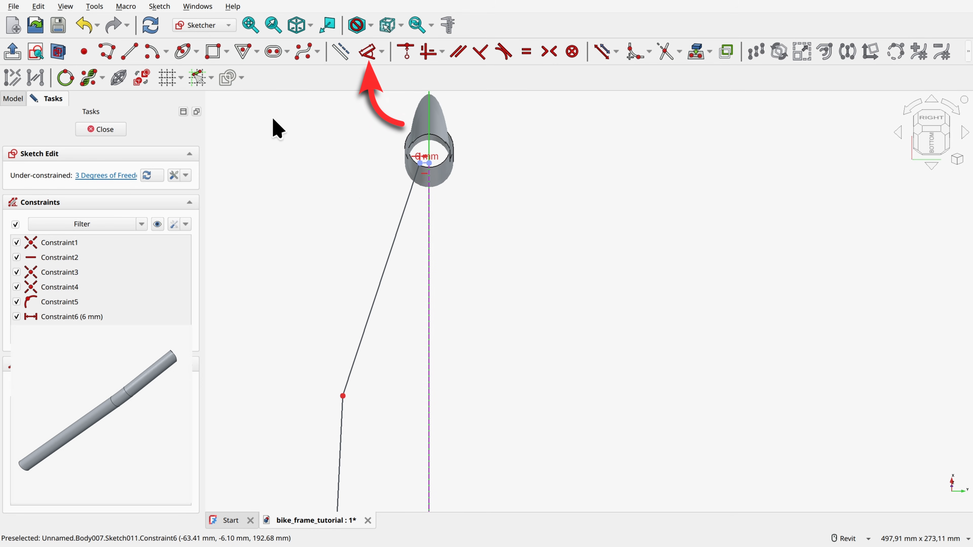
click(369, 52)
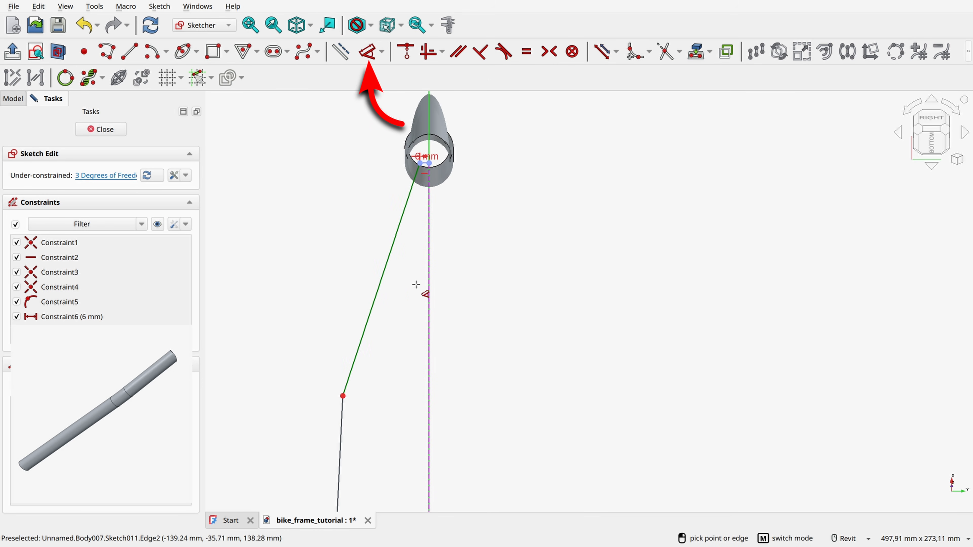
click(428, 239)
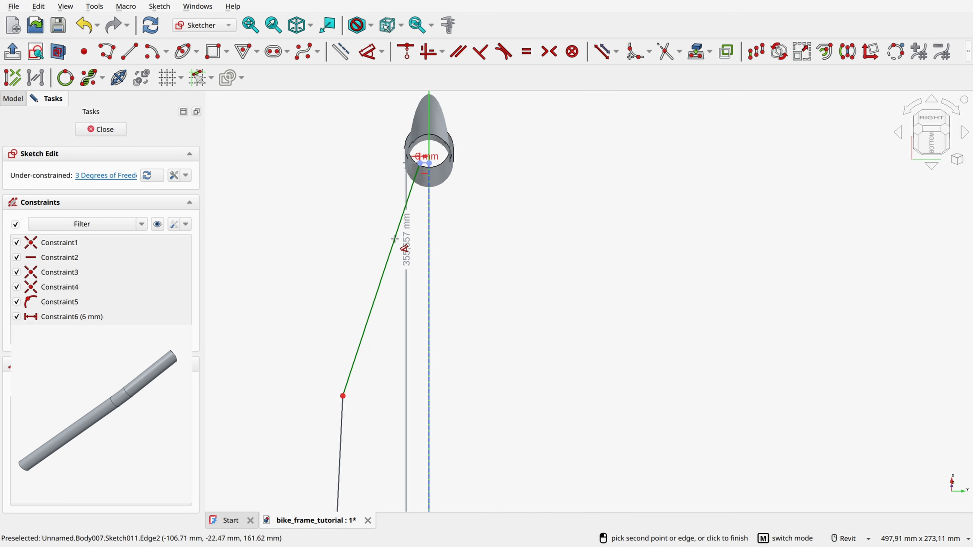
click(397, 249)
click(407, 254)
text(2)
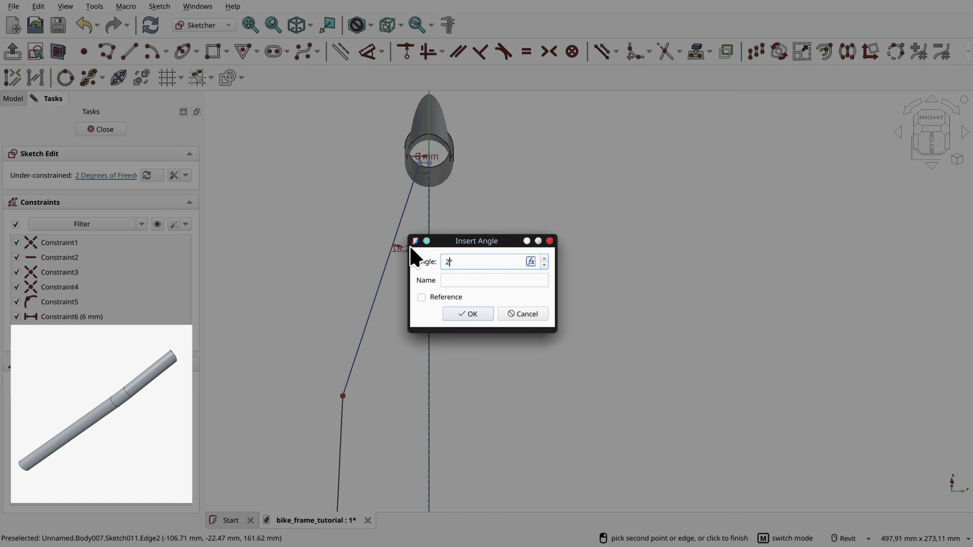
text(0)
key(Return)
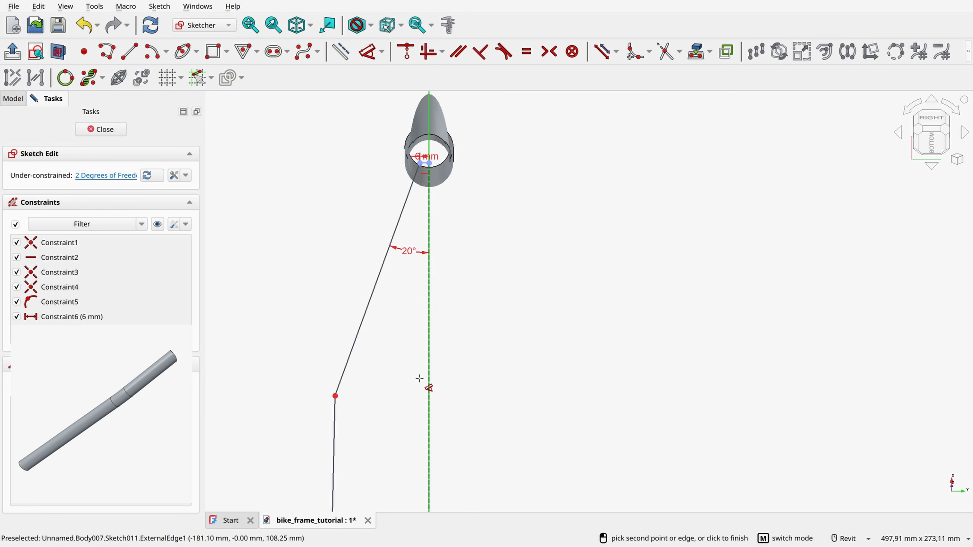
Step: Constrain the bend point between the two long segments to 45 mm from the projected centre line
click(336, 396)
click(428, 385)
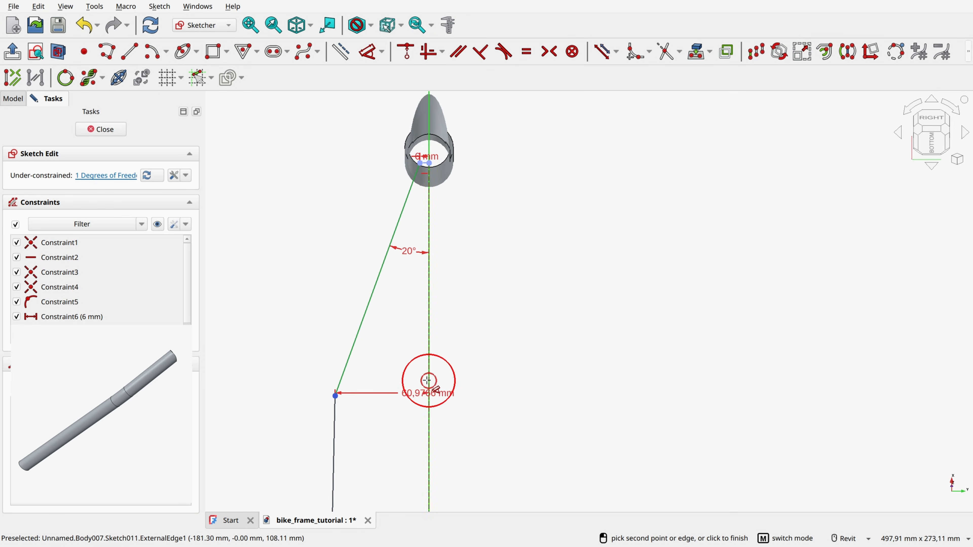
click(398, 387)
text(45)
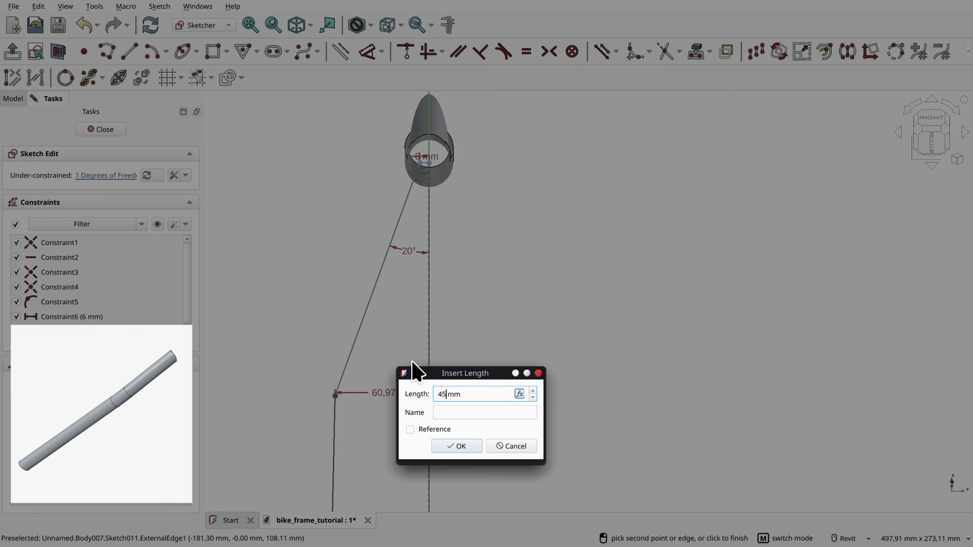
key(Return)
Step: Constrain the polyline's lower end at the dropout to 64 mm from the projected centre line
scroll(406, 361, down, 2)
middle_drag(388, 359, 446, 131)
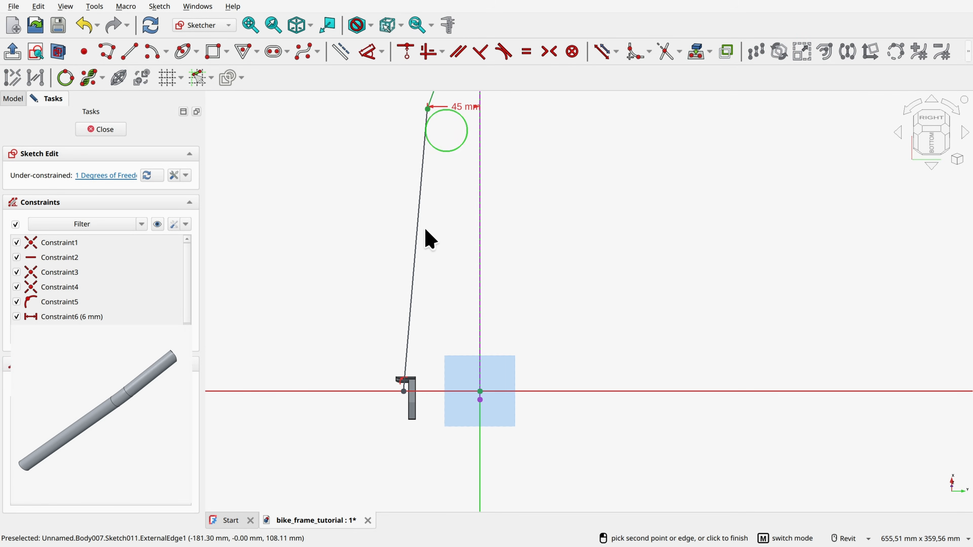
scroll(463, 447, up, 1)
scroll(462, 447, up, 2)
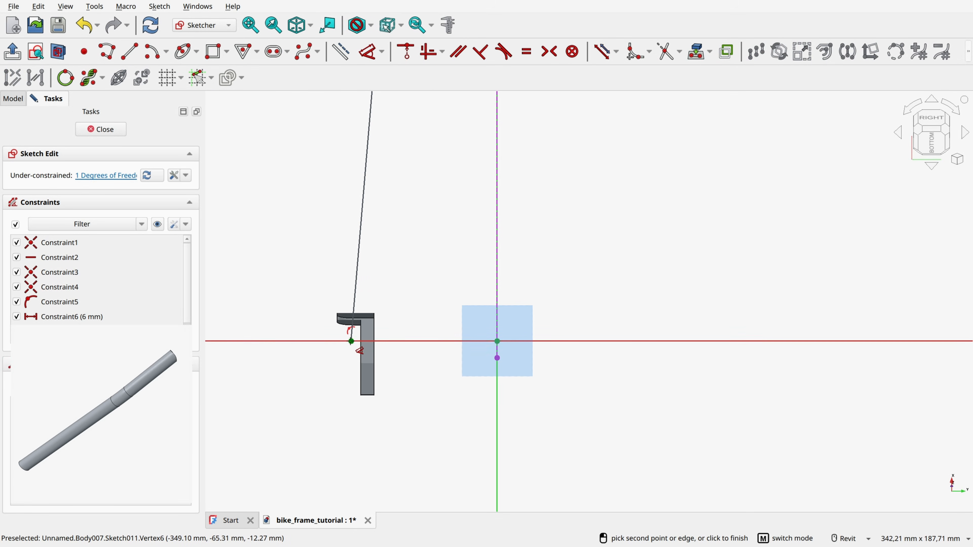
click(351, 341)
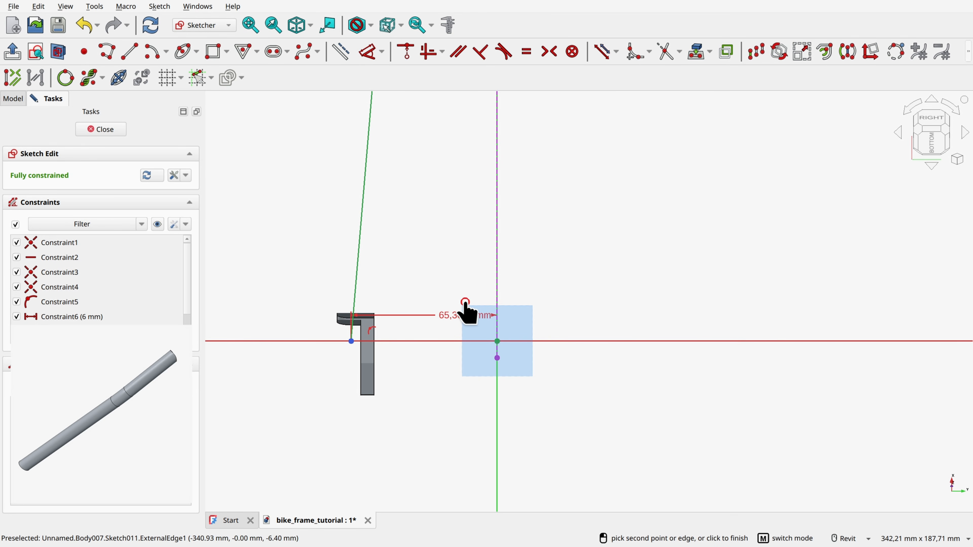
click(464, 310)
key(Return)
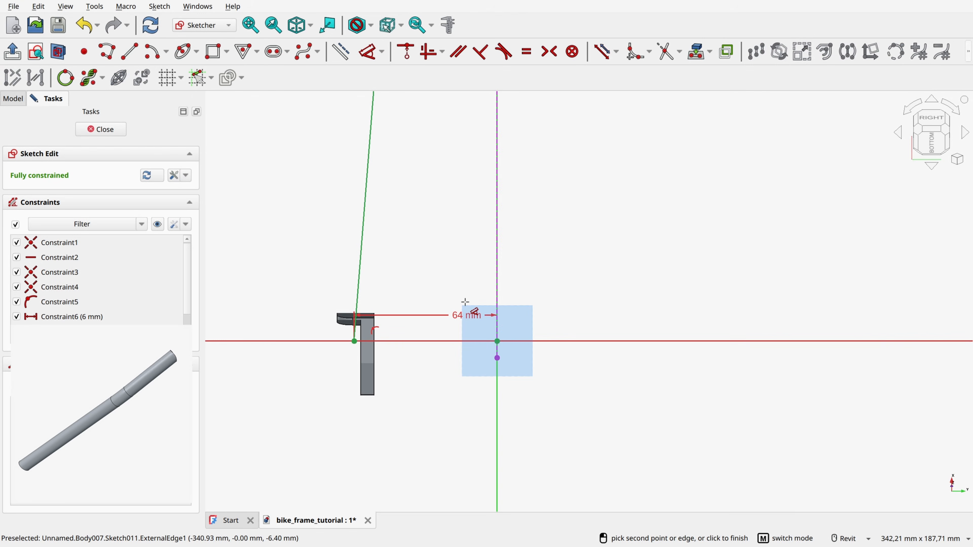
Step: Fillet the bend between the two long segments with Preserve corner enabled
scroll(469, 252, down, 2)
middle_drag(568, 177, 609, 377)
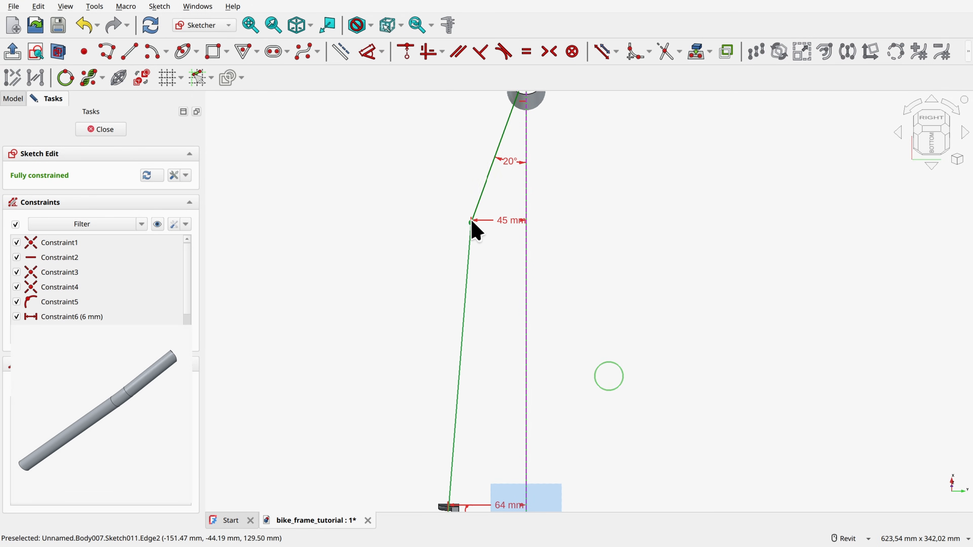
scroll(472, 220, up, 4)
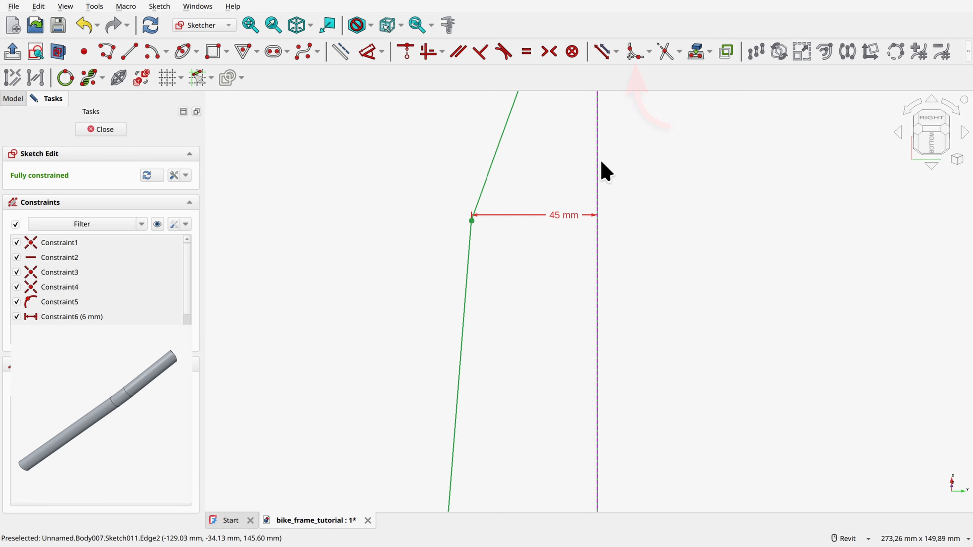
click(636, 52)
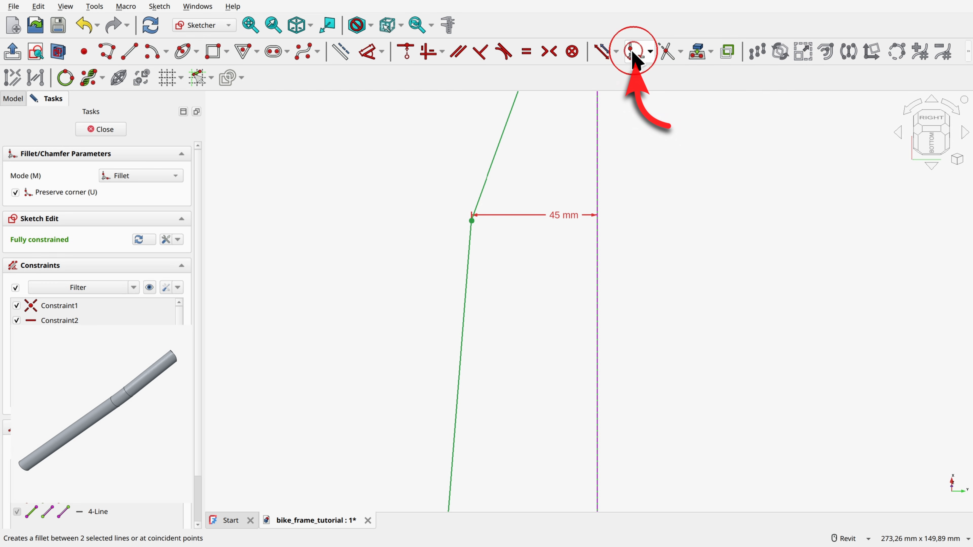
click(486, 179)
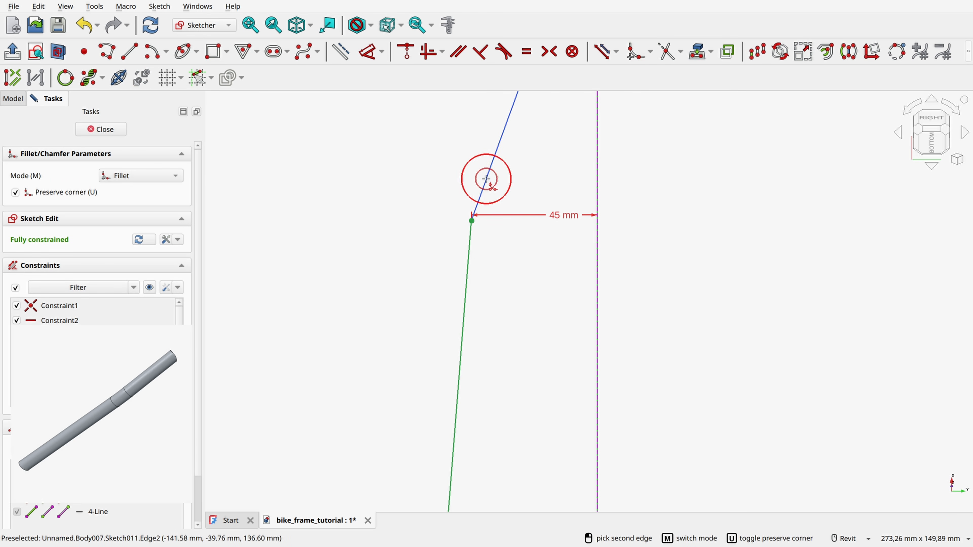
click(471, 243)
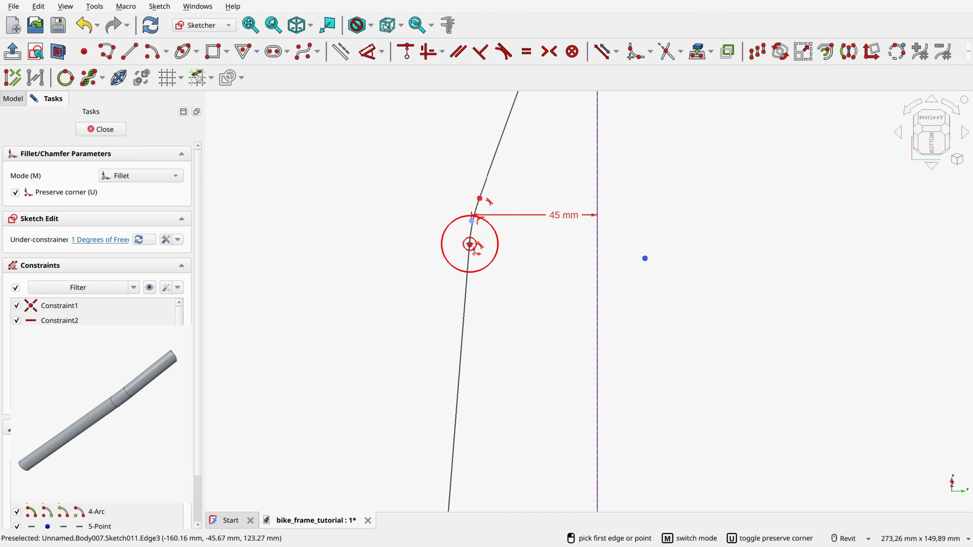
right_click(509, 259)
Step: Constrain the fillet between the seat stay path's two long segments to a 100 mm radius and close the sketch
click(370, 51)
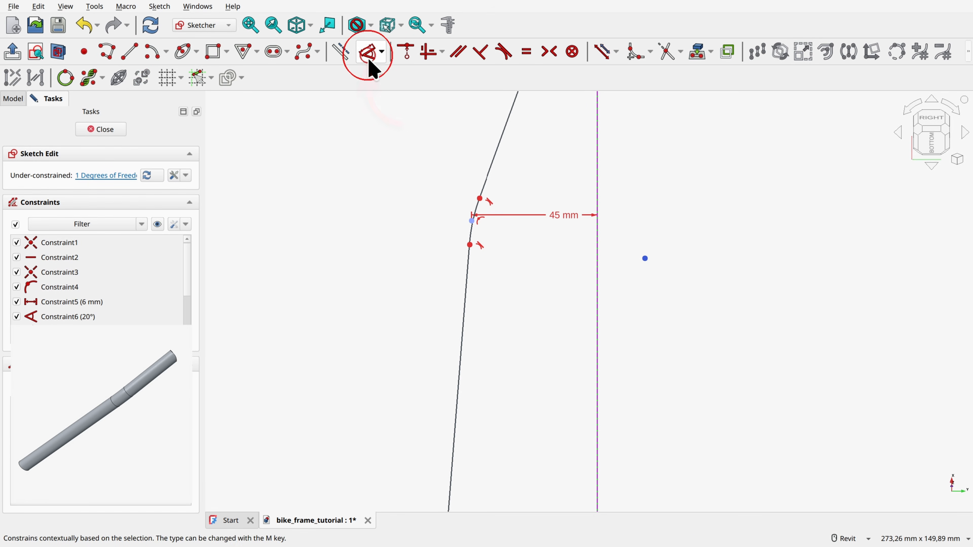
click(475, 207)
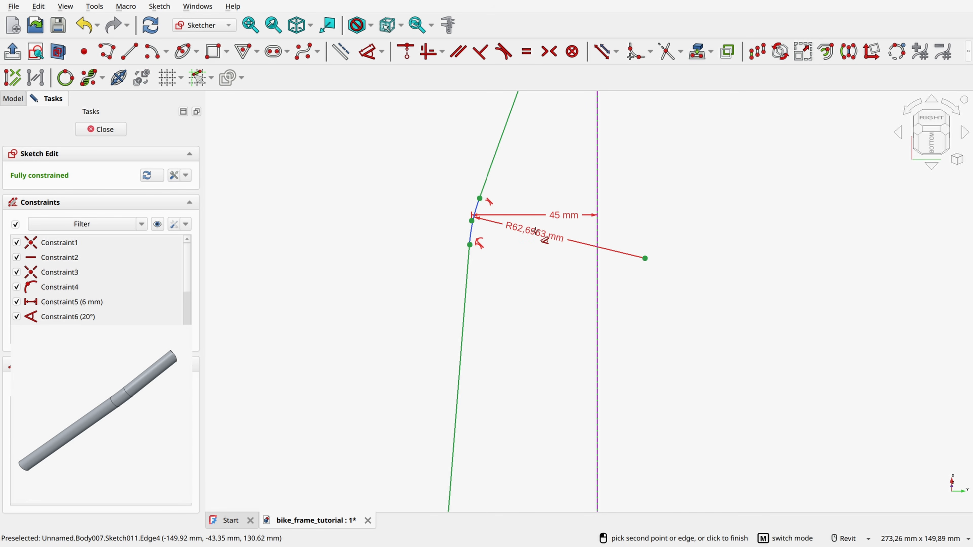
click(537, 234)
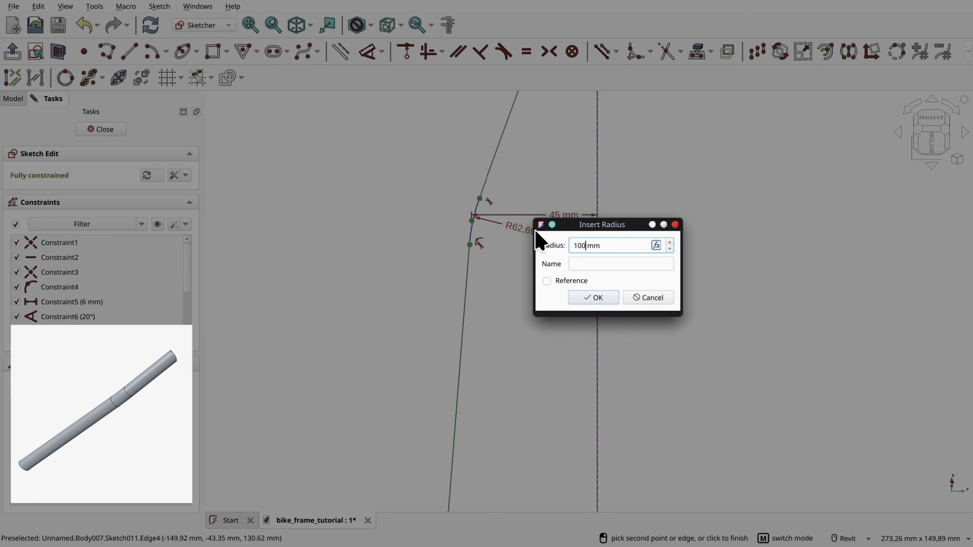
text(100)
key(Return)
scroll(577, 283, down, 6)
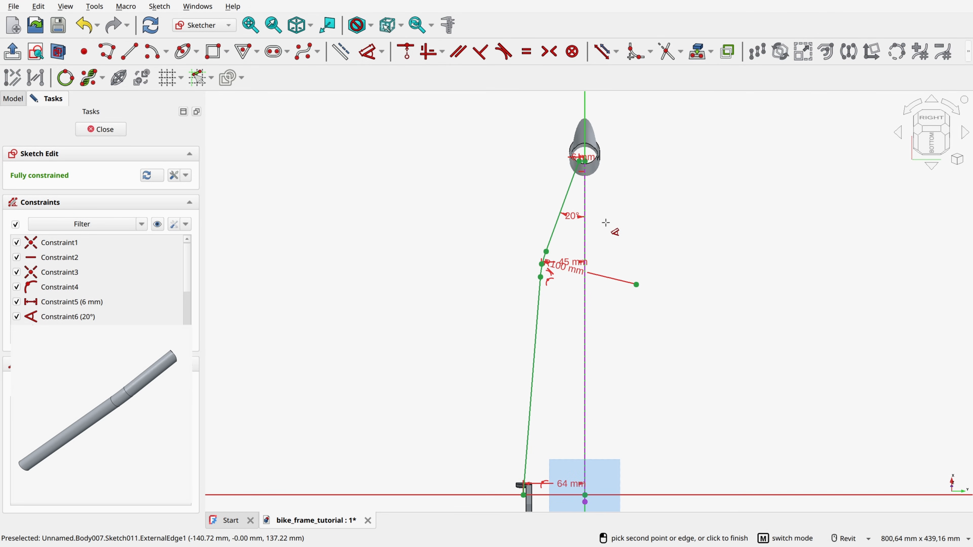
click(116, 131)
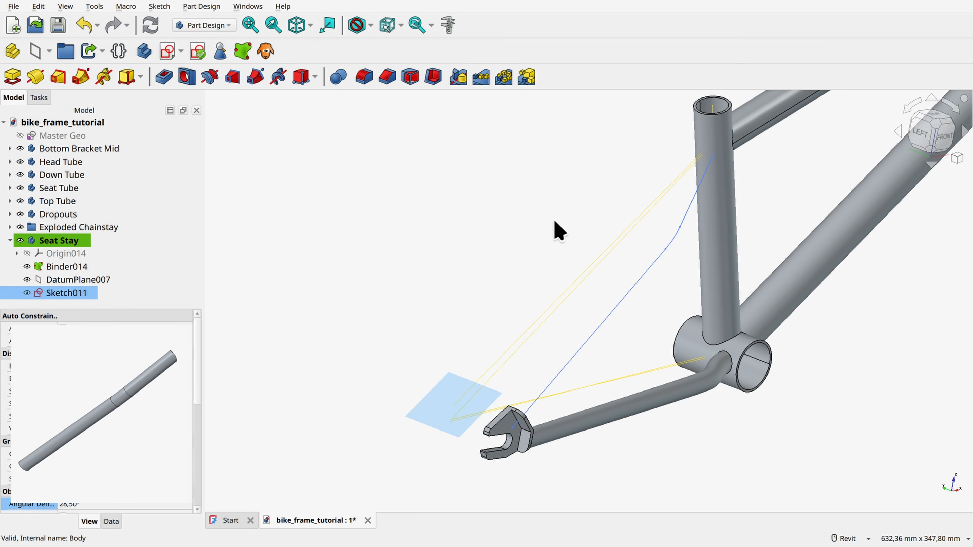
Step: Hide the Seat Stay body's datum plane DatumPlane007 and its reference binder Binder014
scroll(515, 487, up, 4)
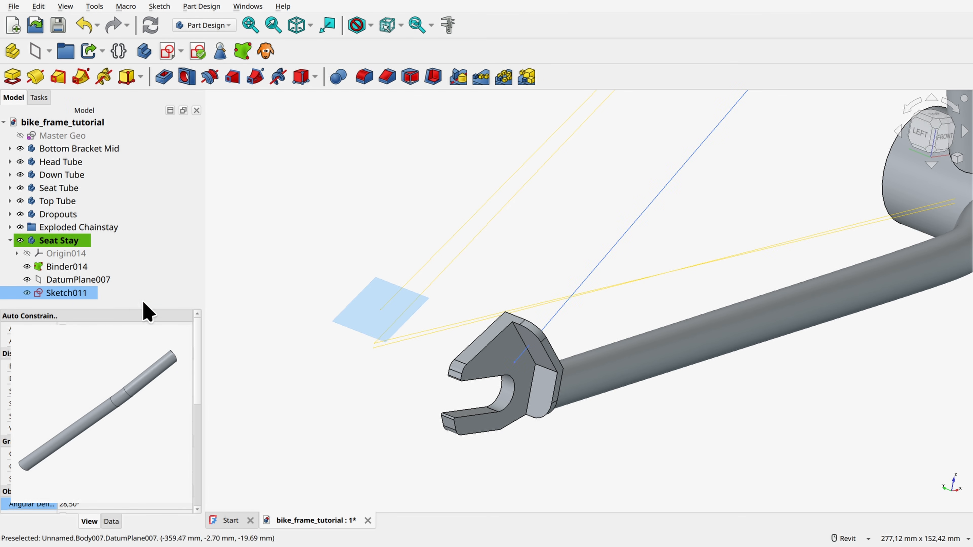
click(27, 279)
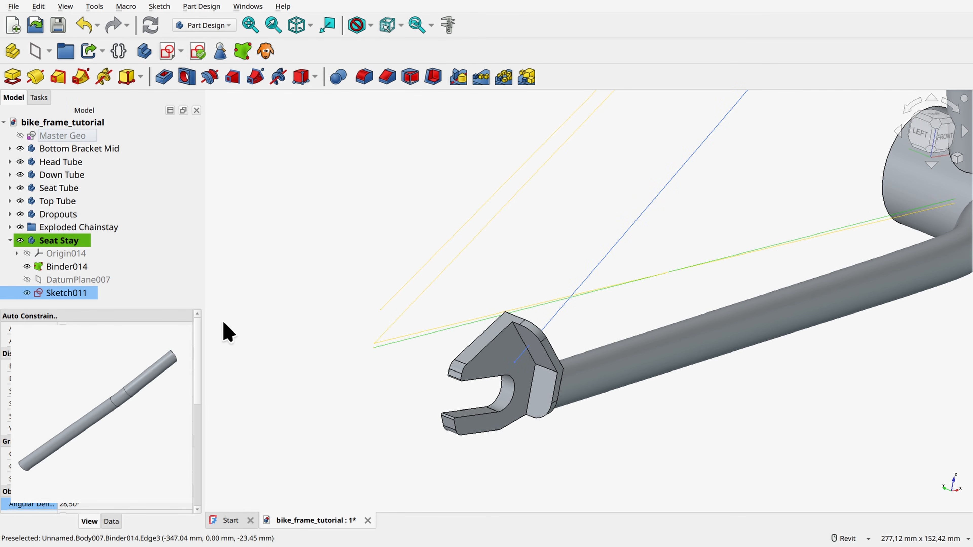
click(27, 267)
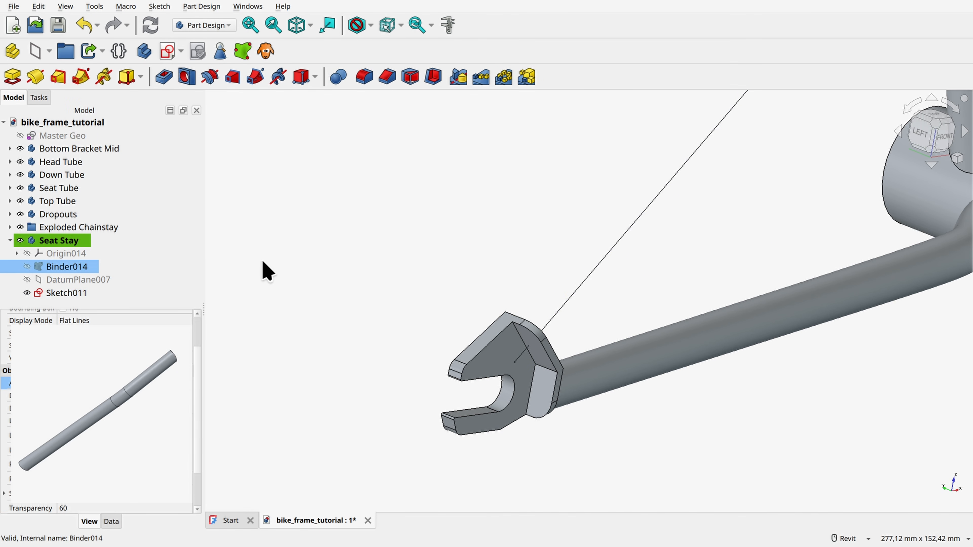
click(266, 270)
Step: Hide the Dropouts body and create a datum plane normal to the seat stay path's lower segment at its end vertex
scroll(266, 270, up, 8)
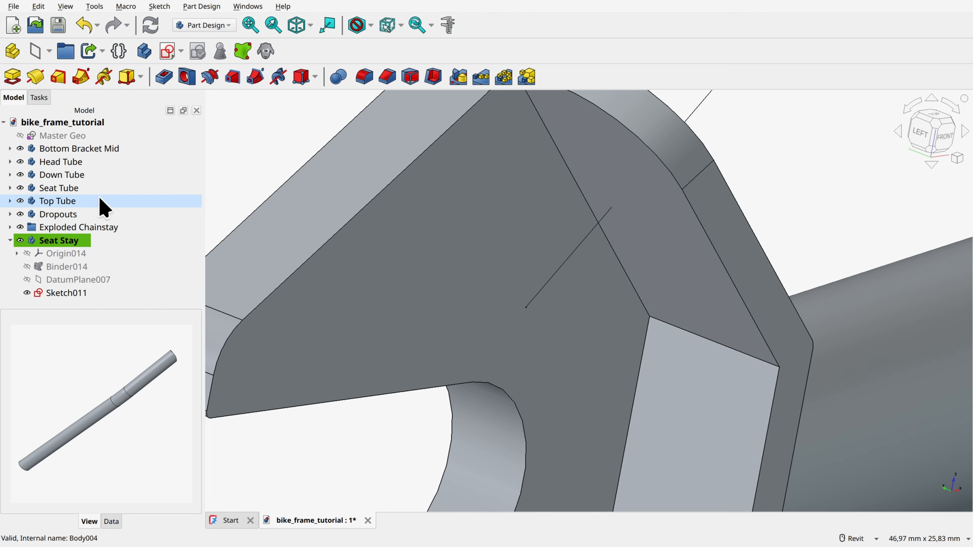
click(20, 214)
ctrl+click(547, 283)
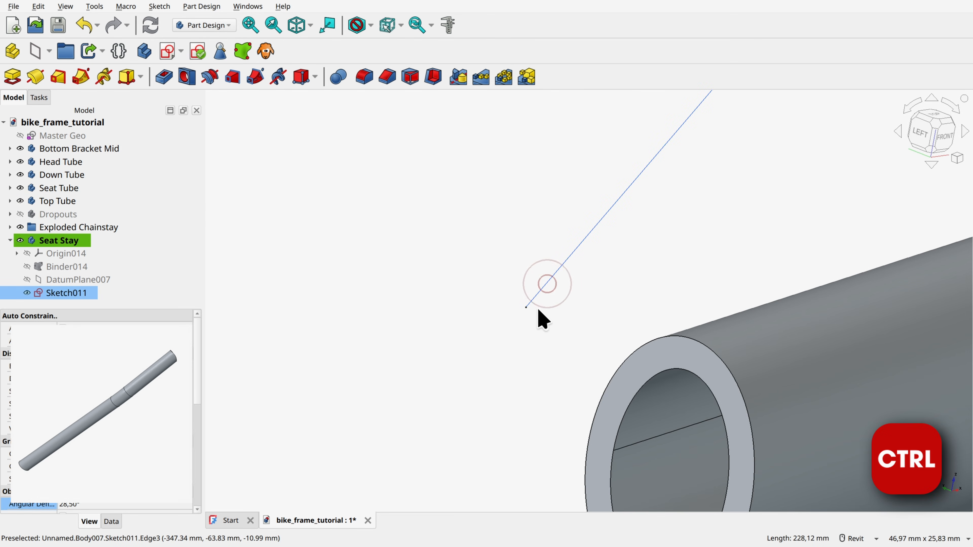
ctrl+click(526, 305)
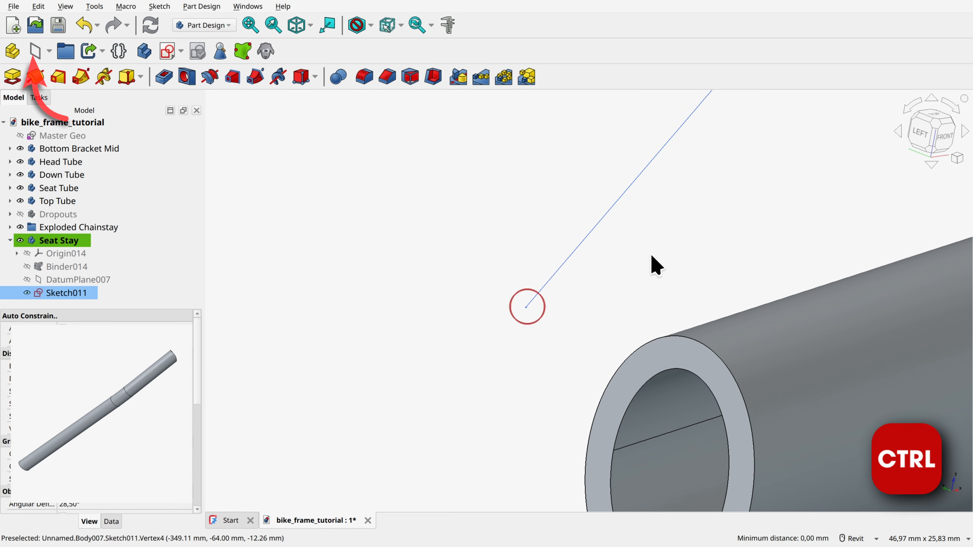
click(36, 51)
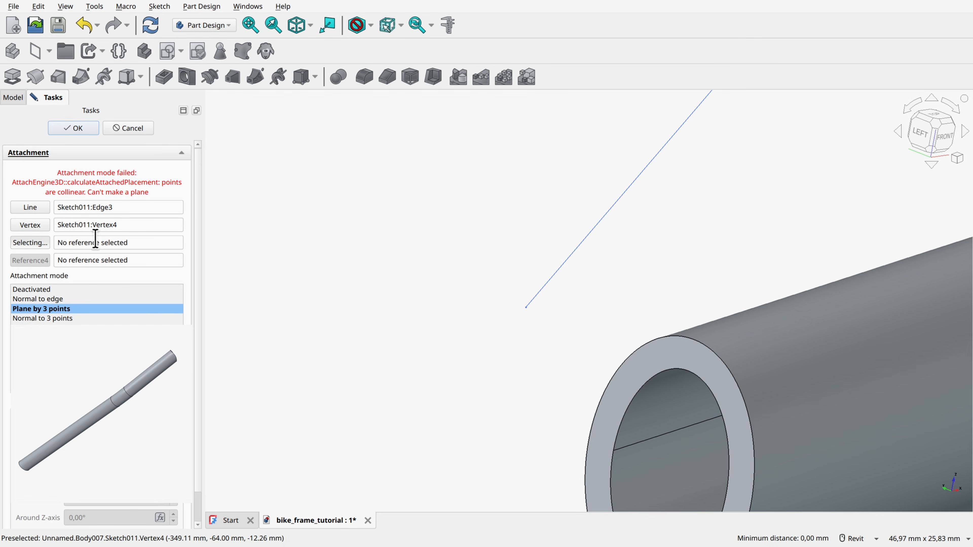
click(57, 298)
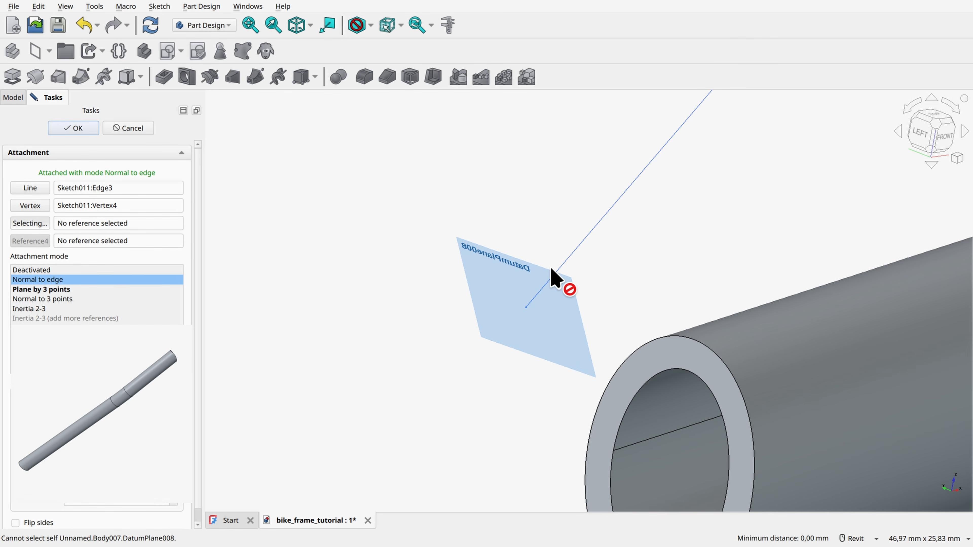
scroll(551, 269, down, 1)
click(65, 131)
Step: Show the Dropouts body again and start a sketch on the datum plane at the seat stay path's lower end
scroll(463, 256, down, 8)
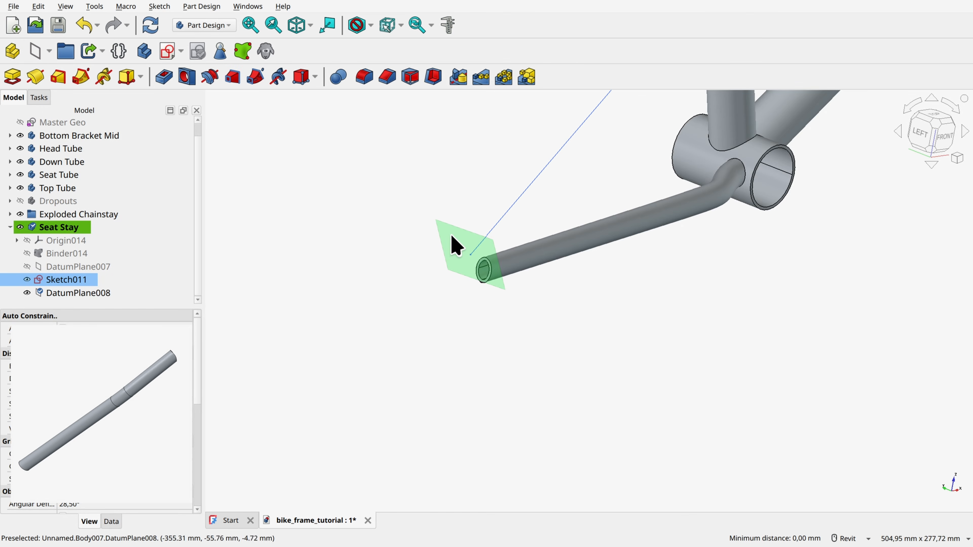
click(21, 201)
scroll(460, 262, up, 5)
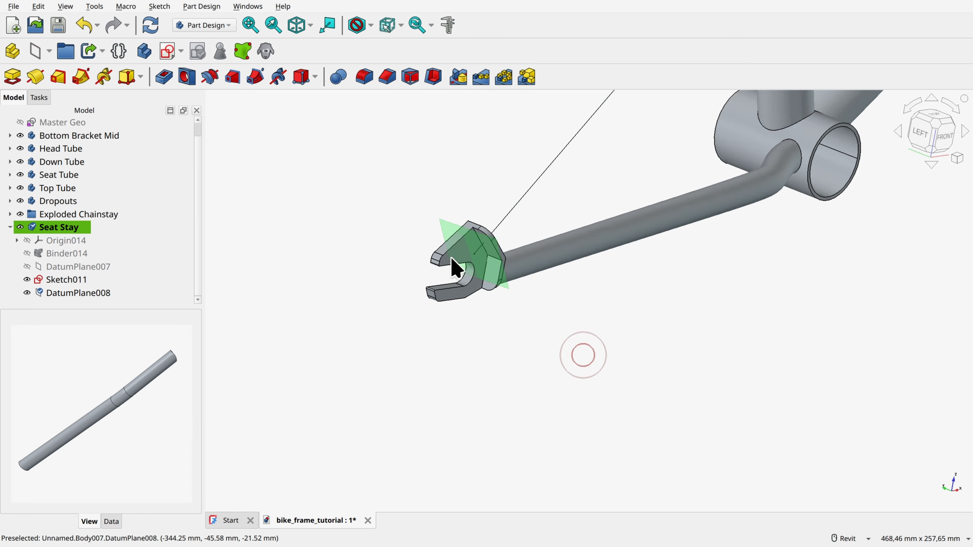
click(486, 251)
click(167, 50)
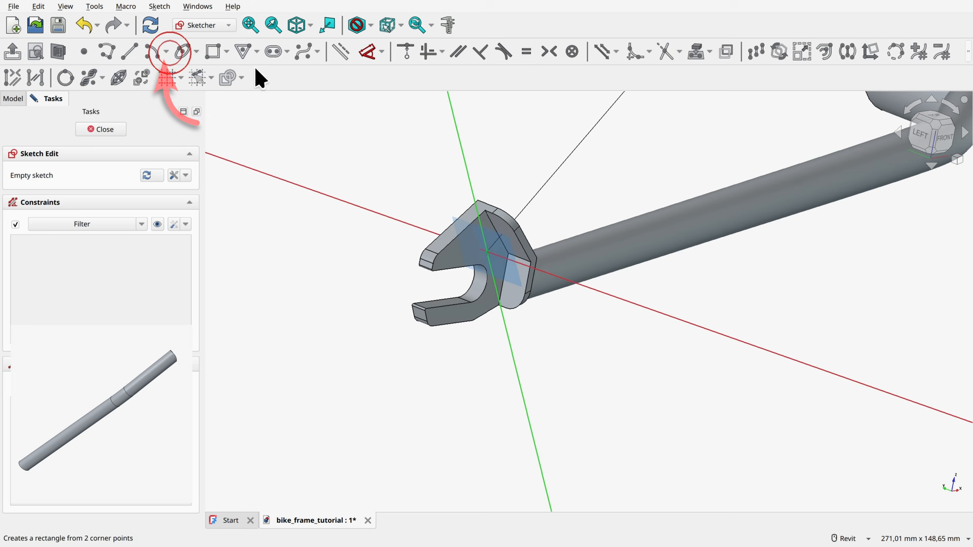
Step: In section view, draw an origin-centred ellipse with a 7 mm horizontal and 9 mm vertical radius, and close the sketch
scroll(730, 253, down, 3)
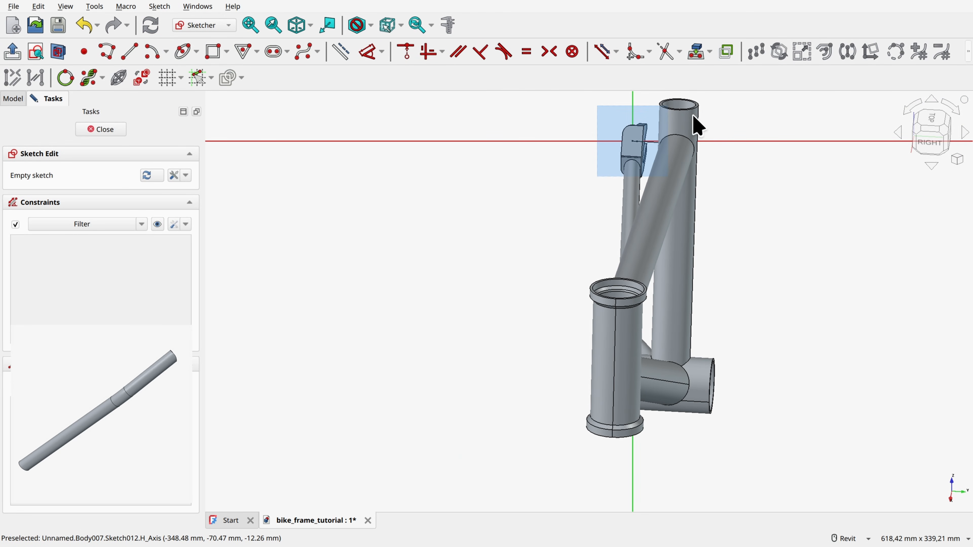
scroll(651, 120, up, 6)
click(182, 52)
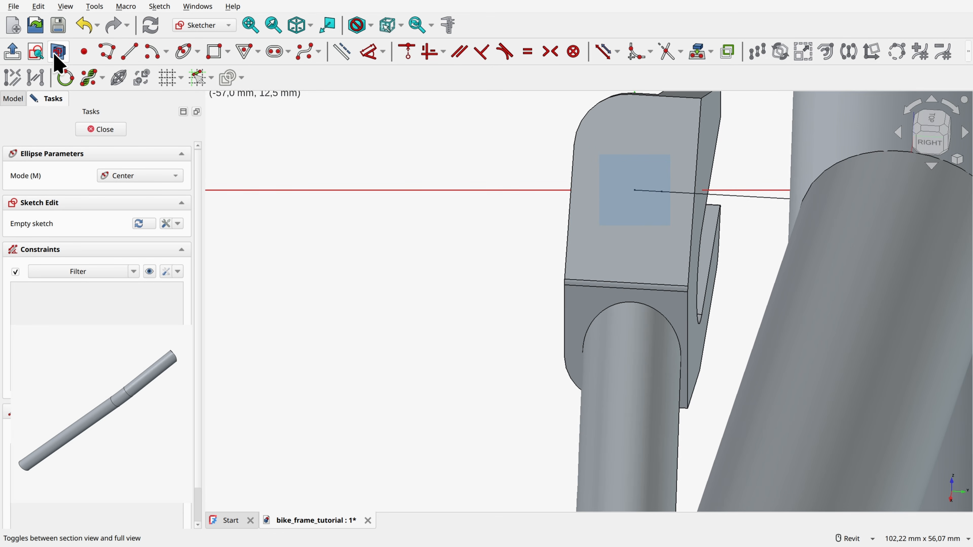
click(58, 52)
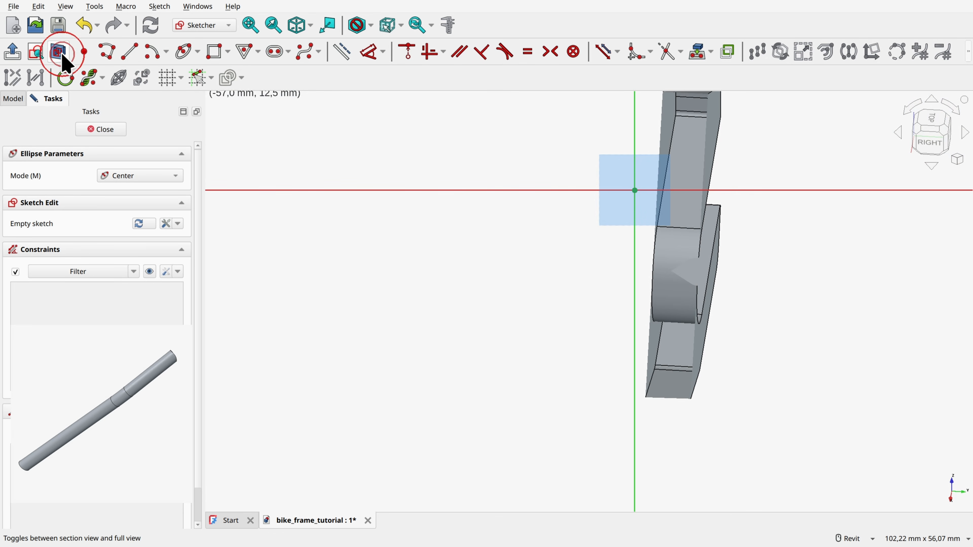
click(635, 190)
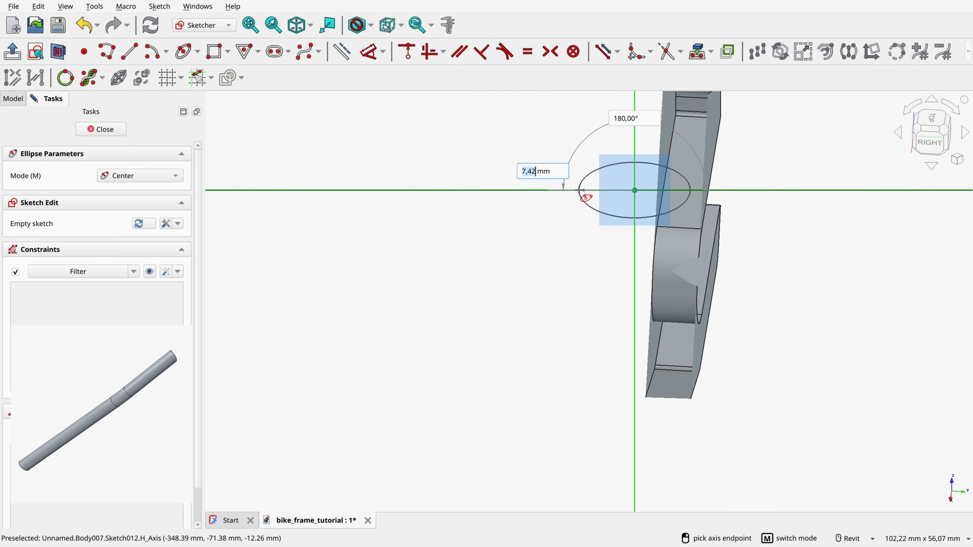
text(7)
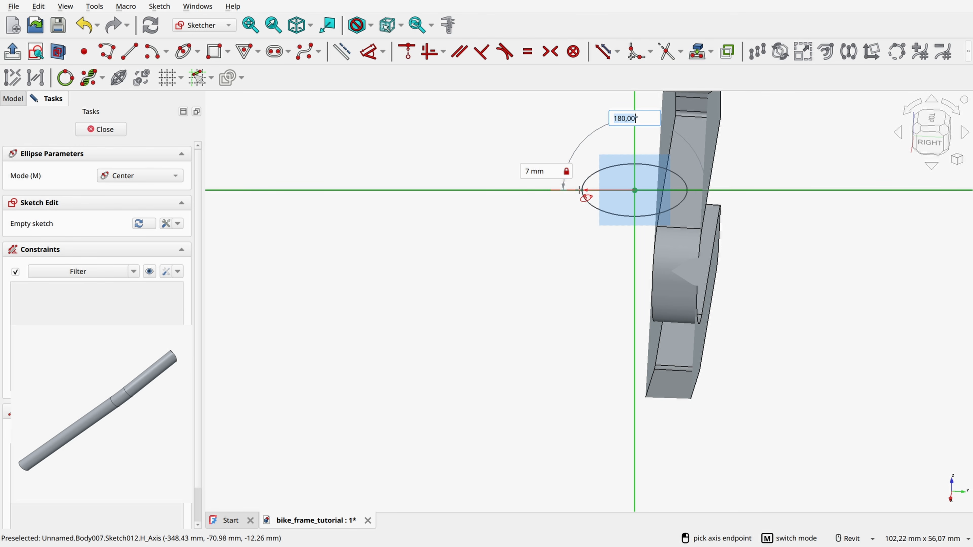
key(Return)
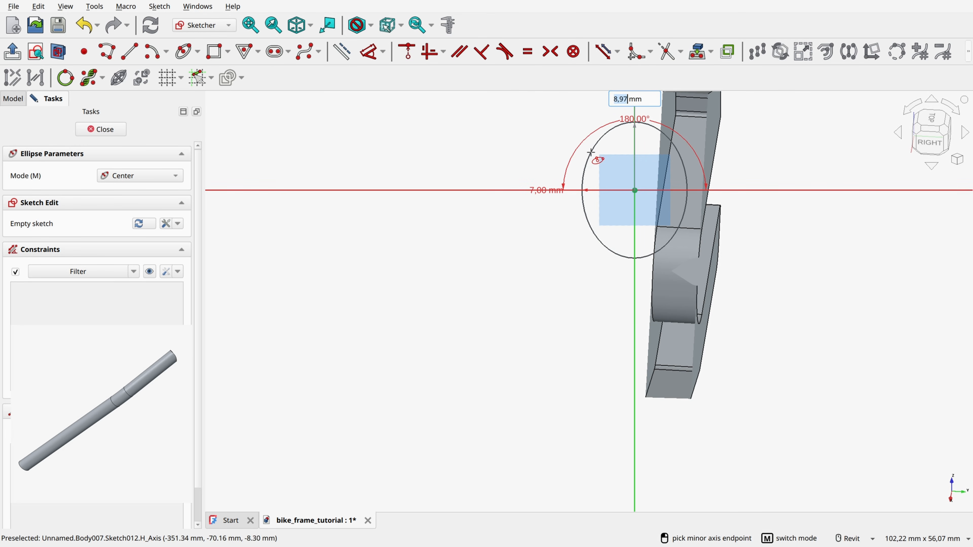
text(9)
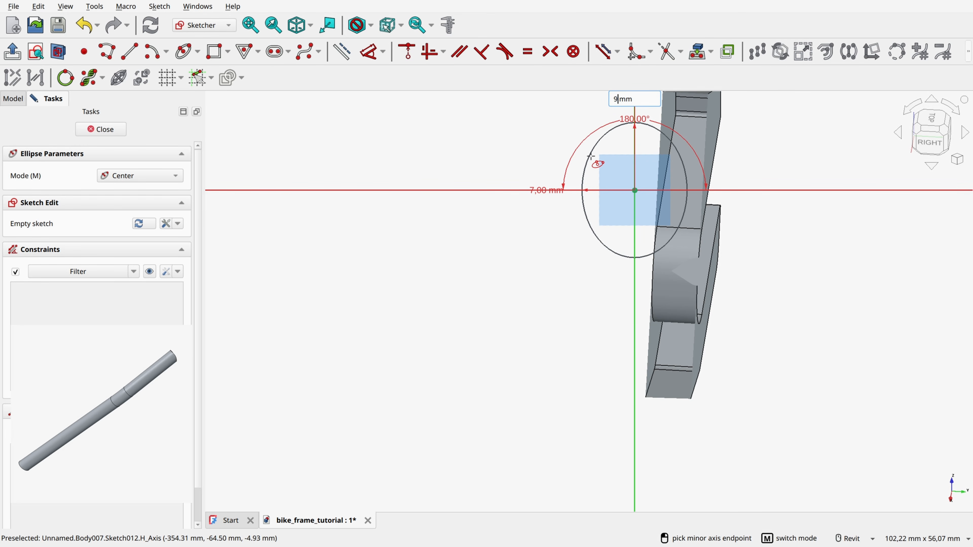
key(Return)
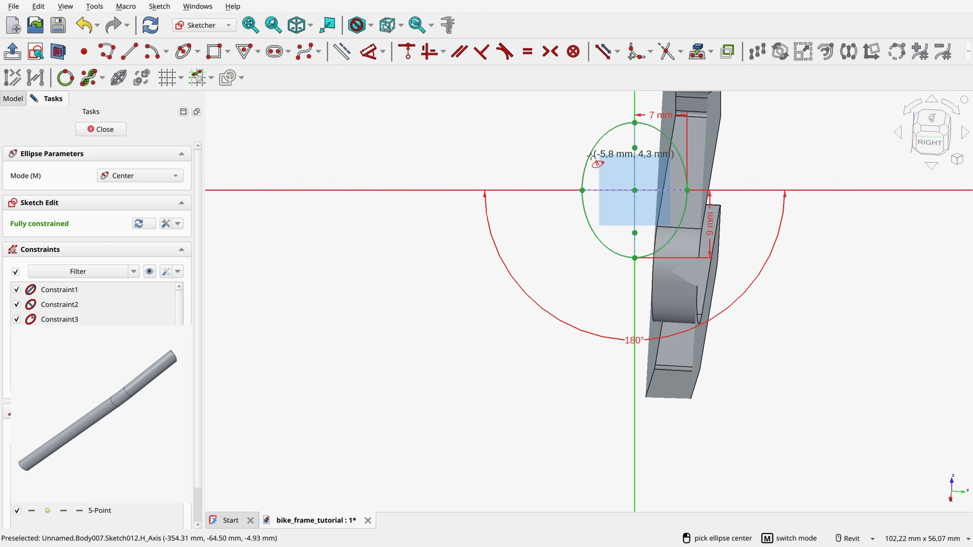
right_click(502, 149)
click(100, 129)
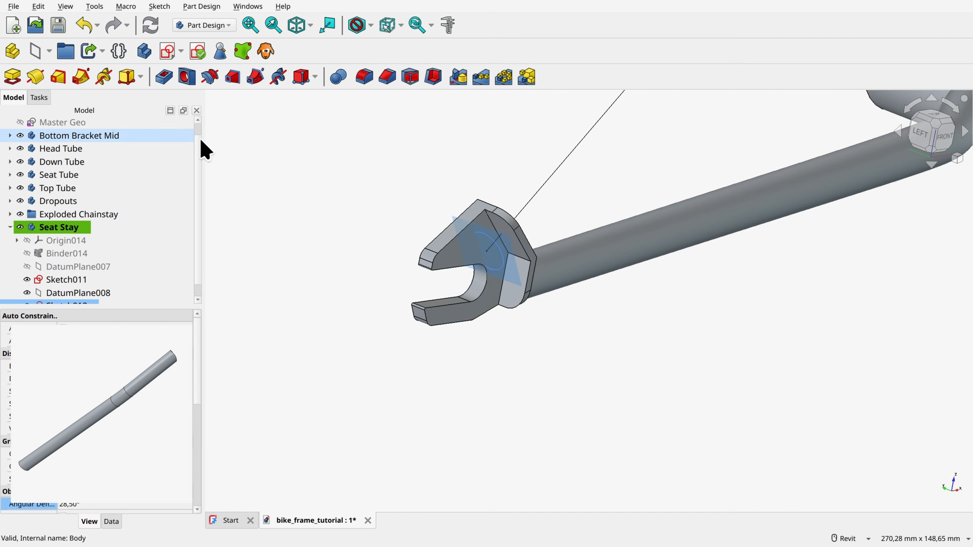
Step: Hide the datum plane at the seat stay's dropout end
scroll(615, 183, down, 5)
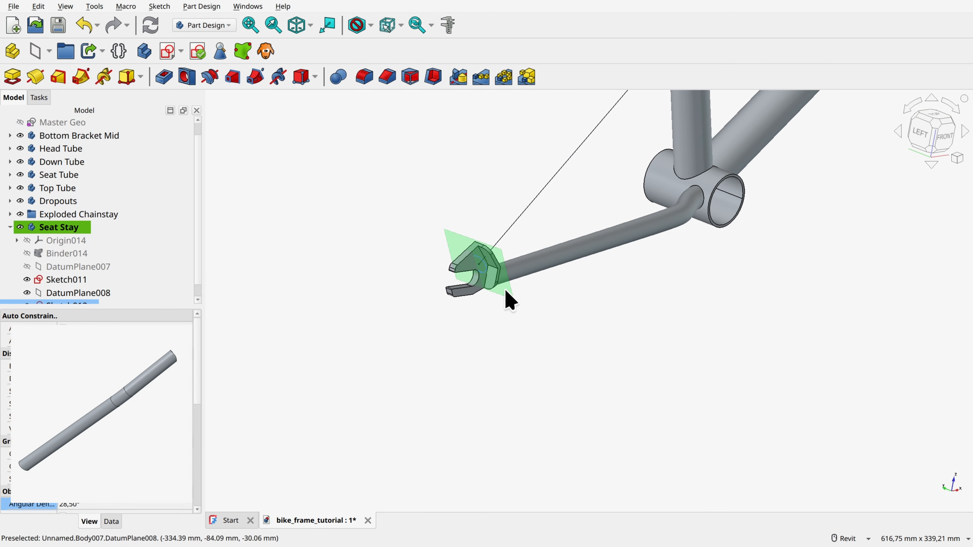
click(506, 291)
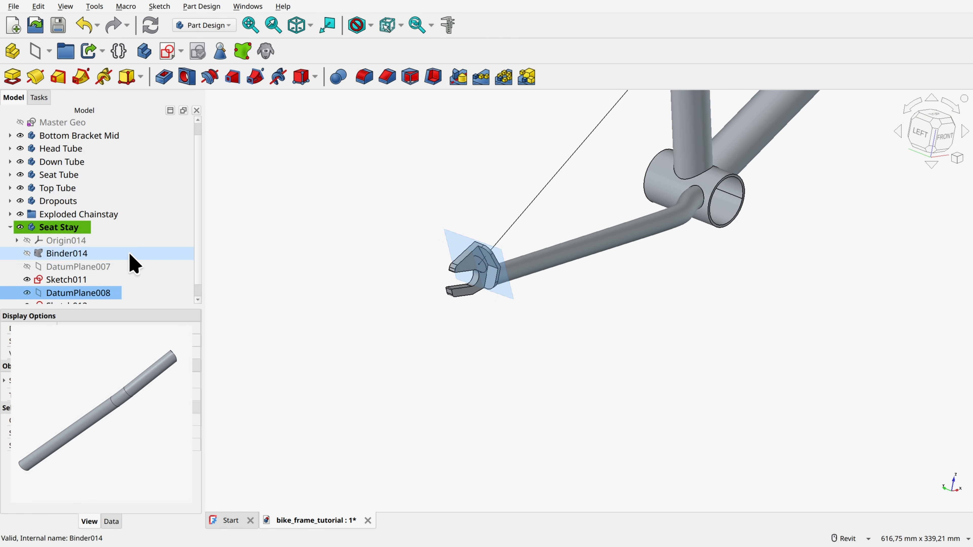
click(27, 294)
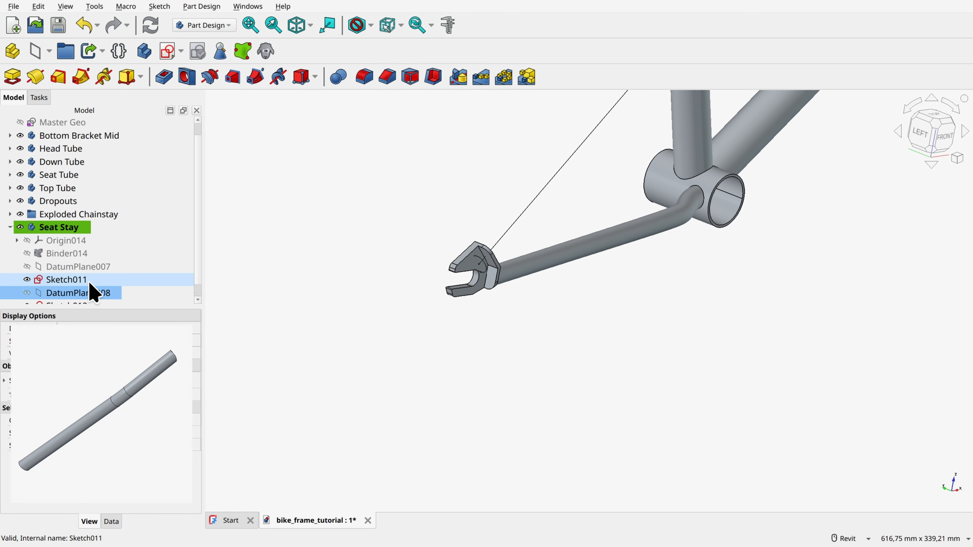
Step: Sweep the ellipse profile along the bent seat stay path sketch as an additive pipe
scroll(115, 275, down, 1)
click(81, 292)
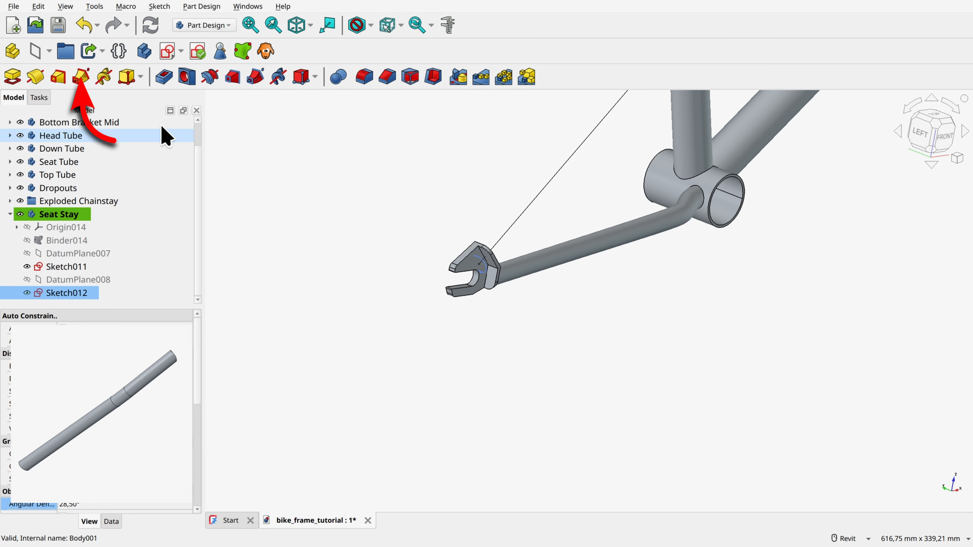
click(82, 78)
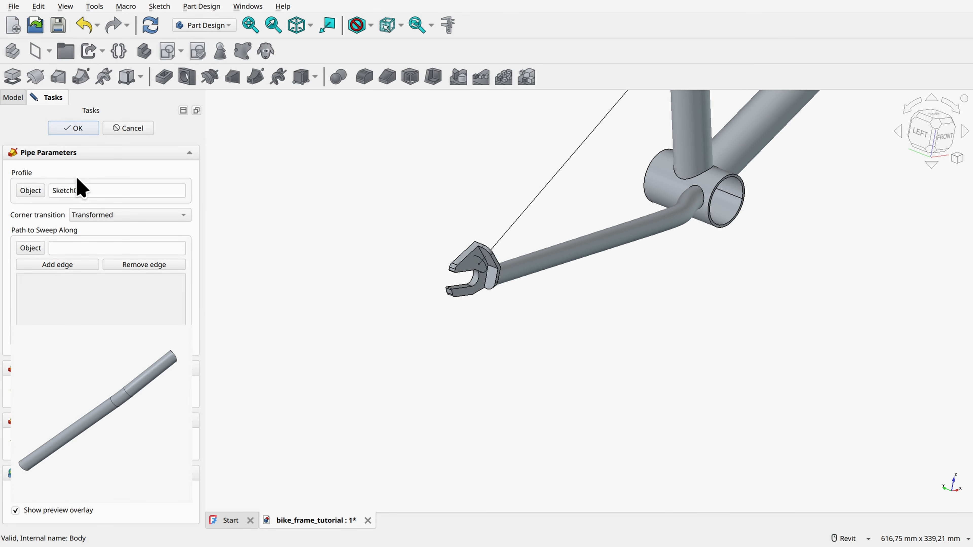
click(542, 188)
scroll(468, 140, down, 3)
middle_drag(467, 135, 402, 289)
scroll(558, 182, up, 3)
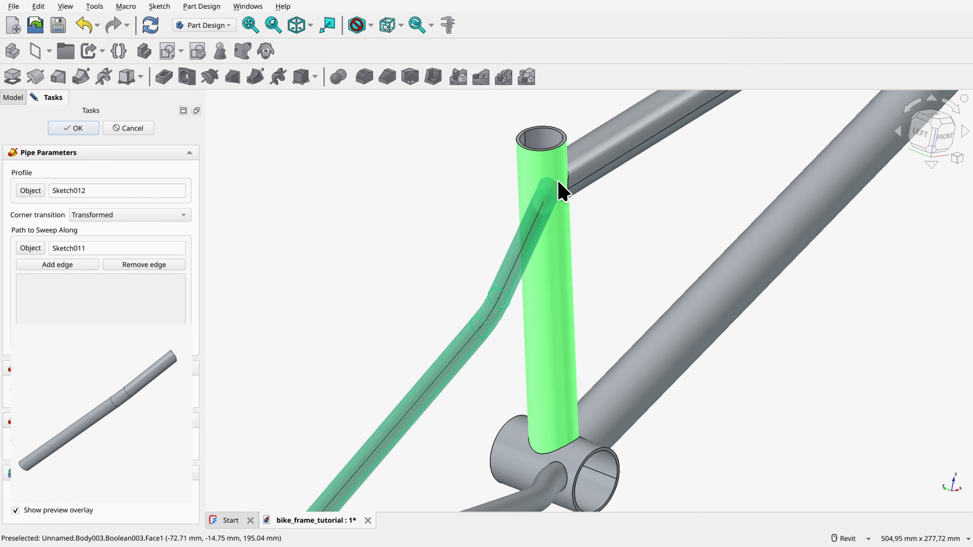
scroll(562, 188, up, 1)
scroll(349, 214, down, 4)
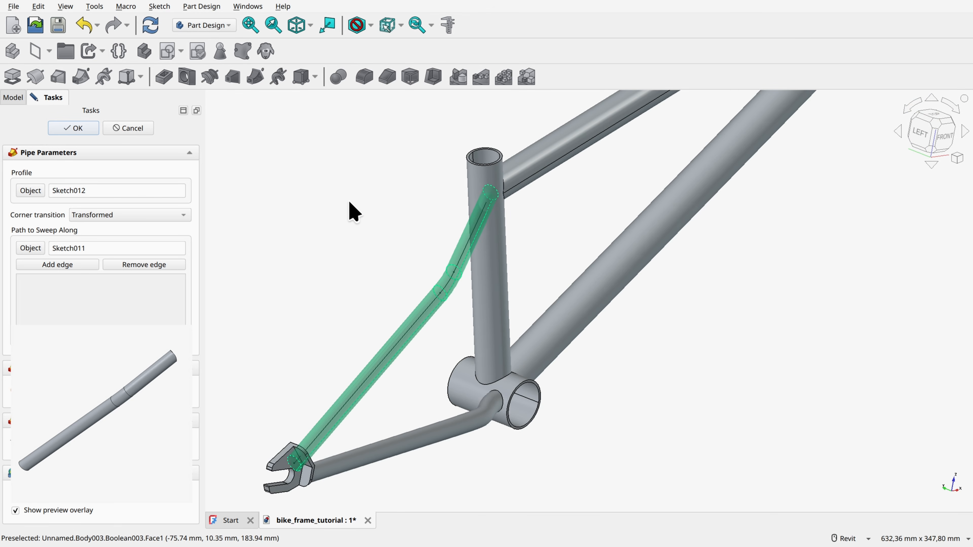
click(74, 130)
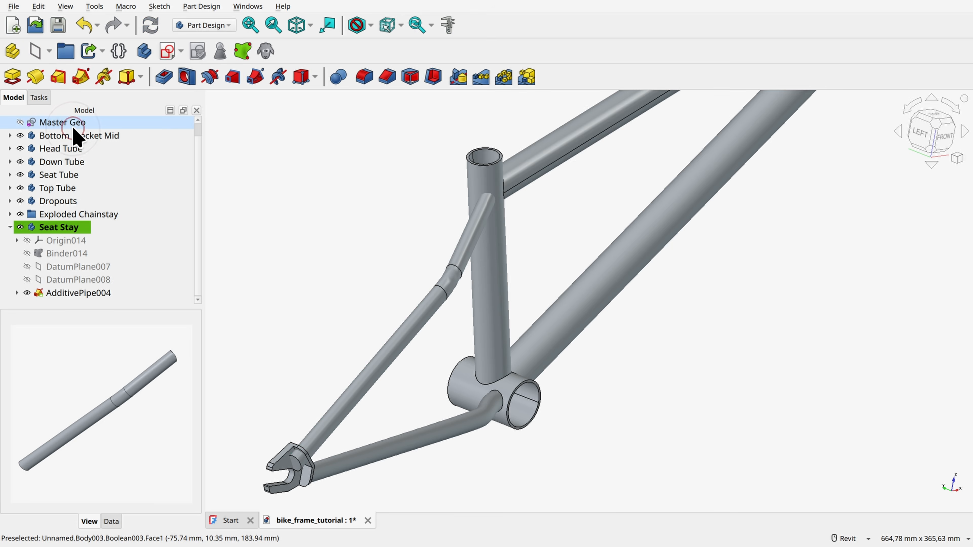
middle_drag(359, 212, 405, 149)
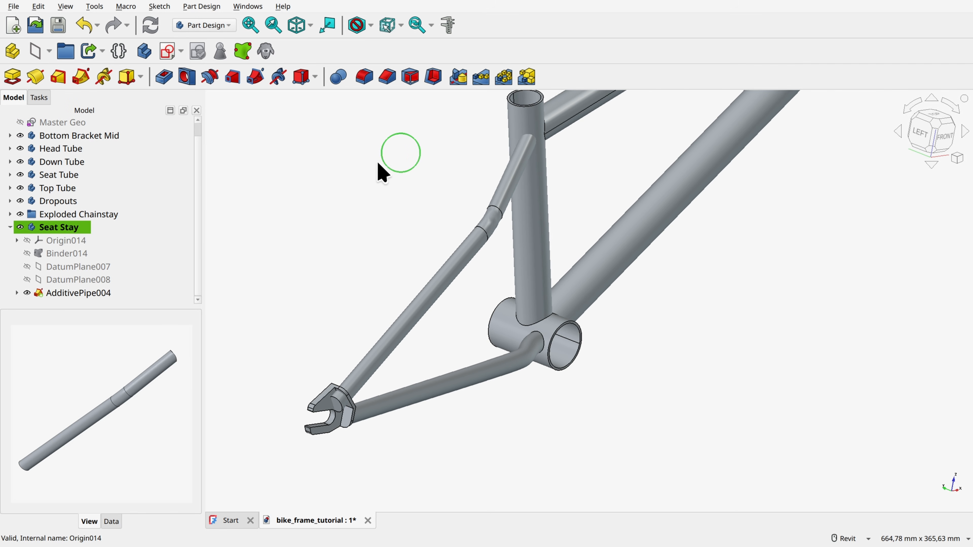
click(80, 230)
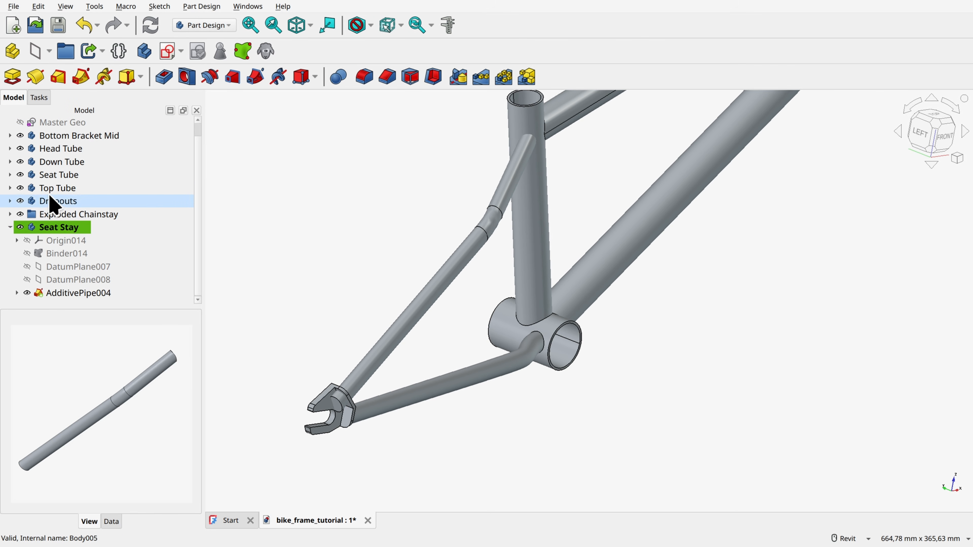
Step: Hide the Seat Tube and hollow the seat stay pipe with a 2 mm Thickness, opening both of its end faces
click(20, 175)
shift+middle_drag(283, 441, 310, 448)
scroll(310, 449, up, 5)
ctrl+click(359, 348)
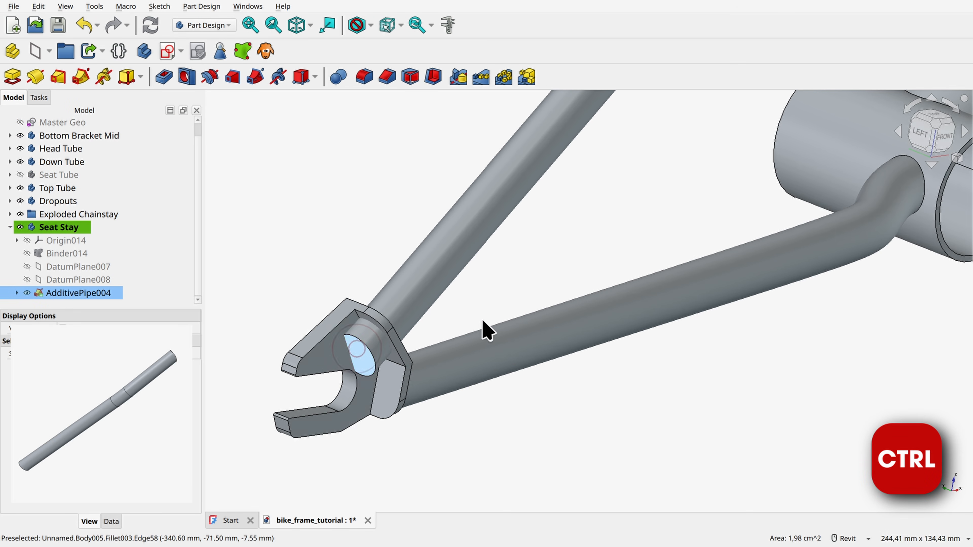
shift+middle_drag(482, 326, 563, 347)
ctrl+click(582, 338)
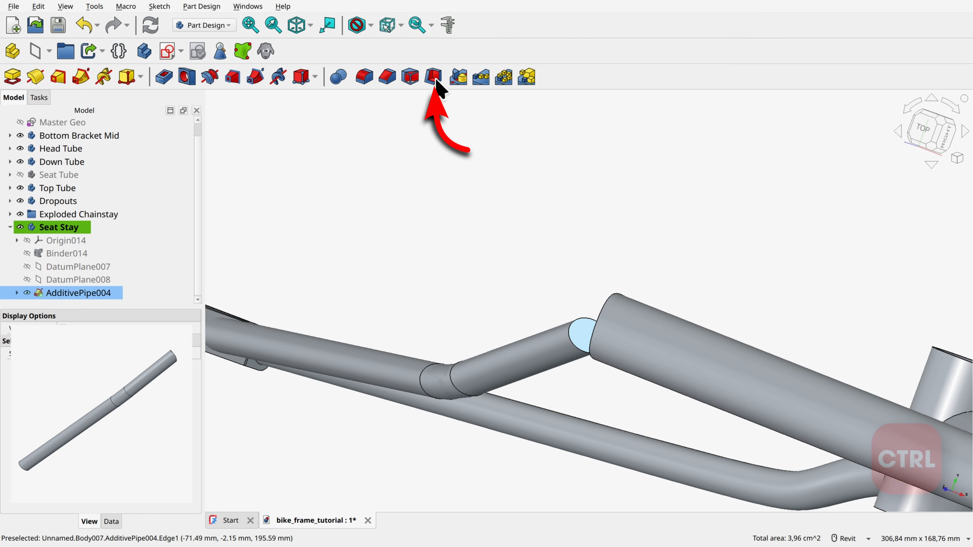
click(433, 77)
text(2mm)
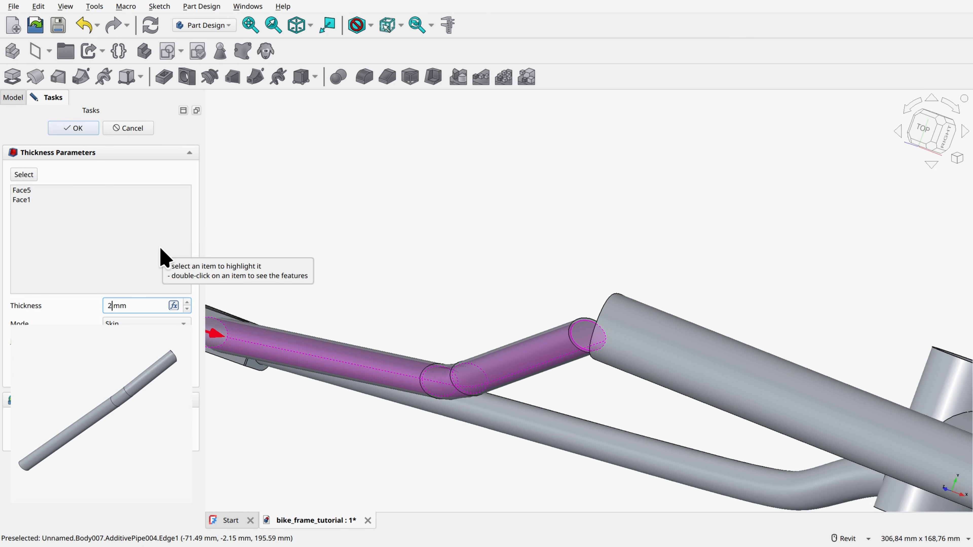
key(Return)
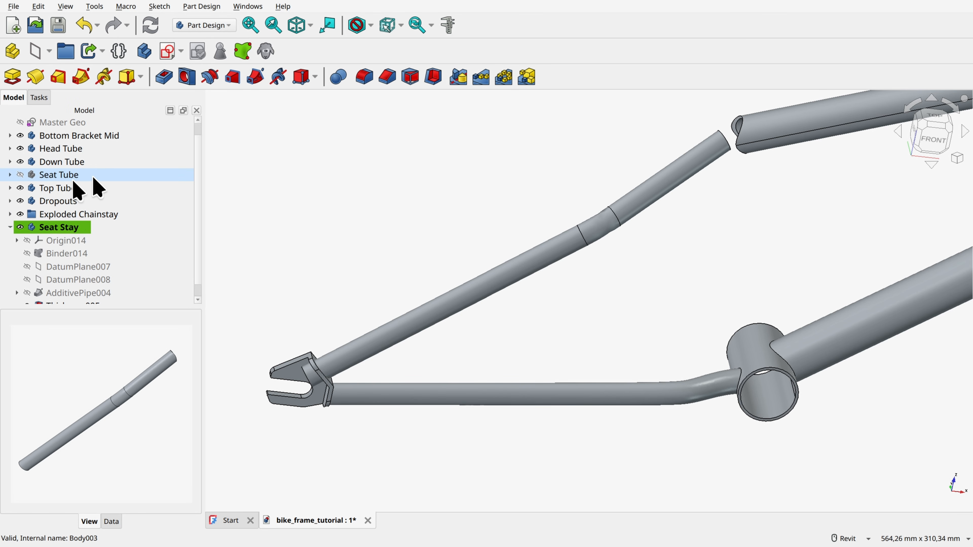
Step: Add sub-shape binders of the Seat Tube's AdditivePipe001 and the Dropouts' Pad002 to the Seat Stay body
click(9, 175)
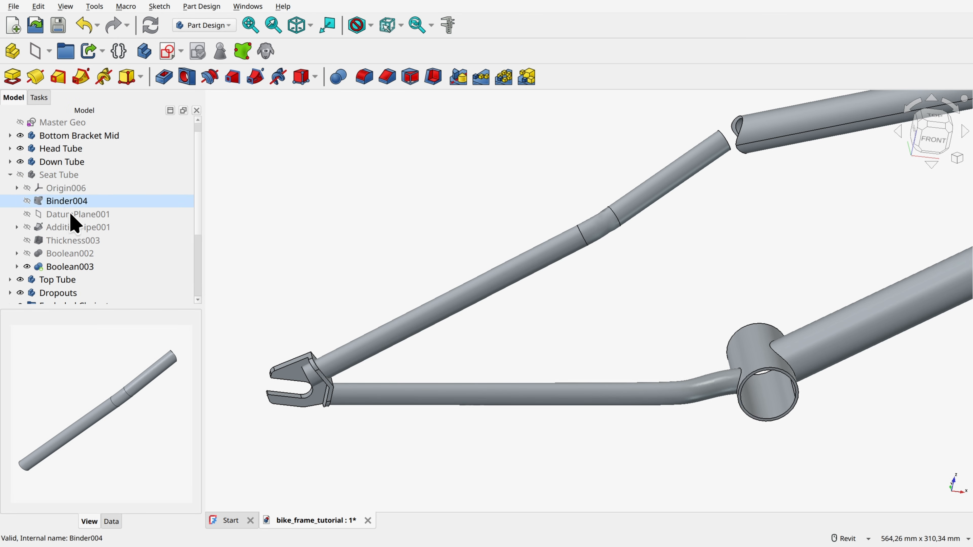
click(71, 228)
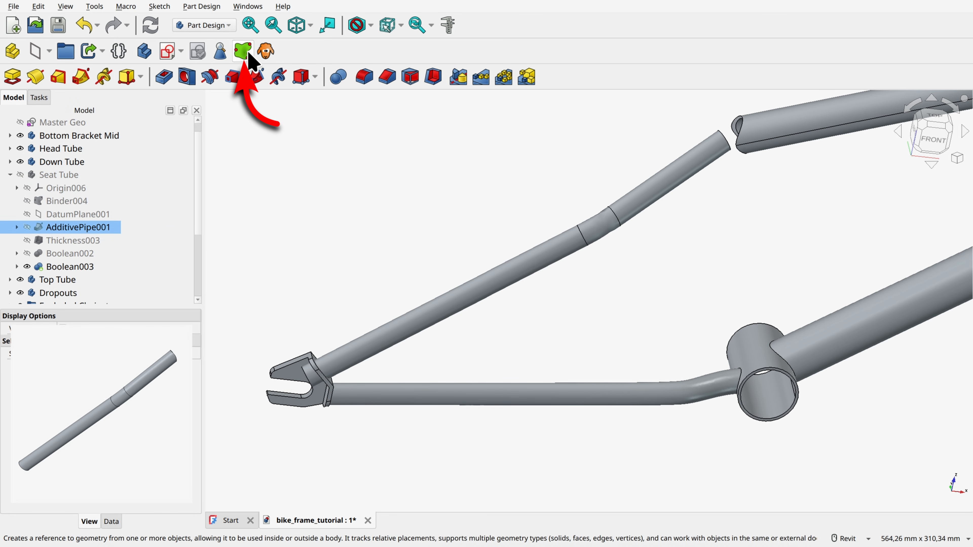
scroll(80, 250, down, 1)
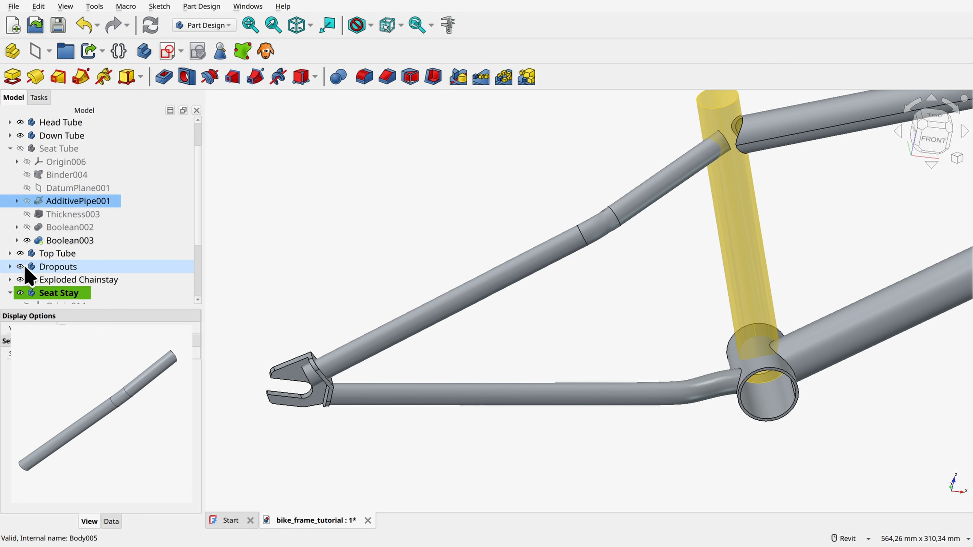
click(9, 267)
scroll(72, 262, down, 2)
click(63, 279)
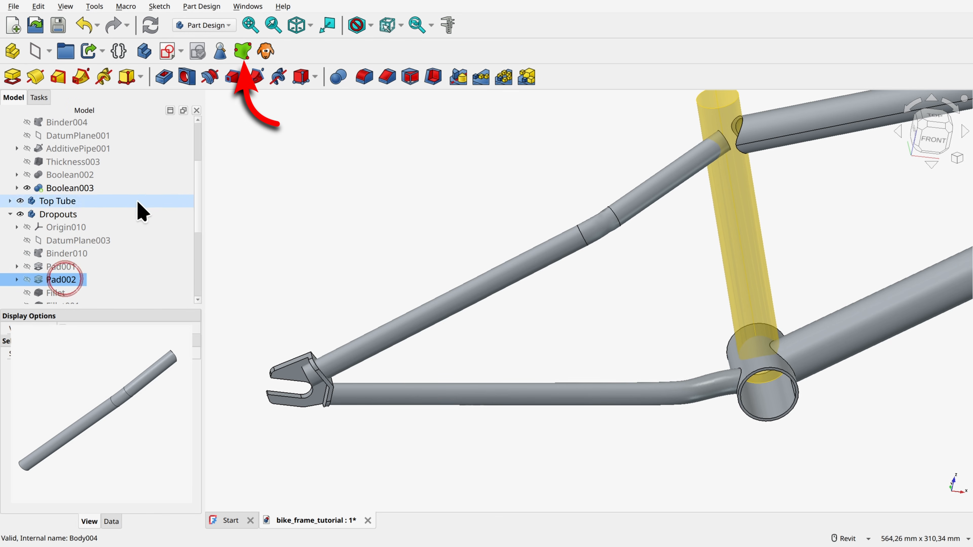
click(240, 51)
Step: Cut the seat tube binder Binder015 from the Seat Stay body with a Boolean operation
scroll(69, 243, down, 4)
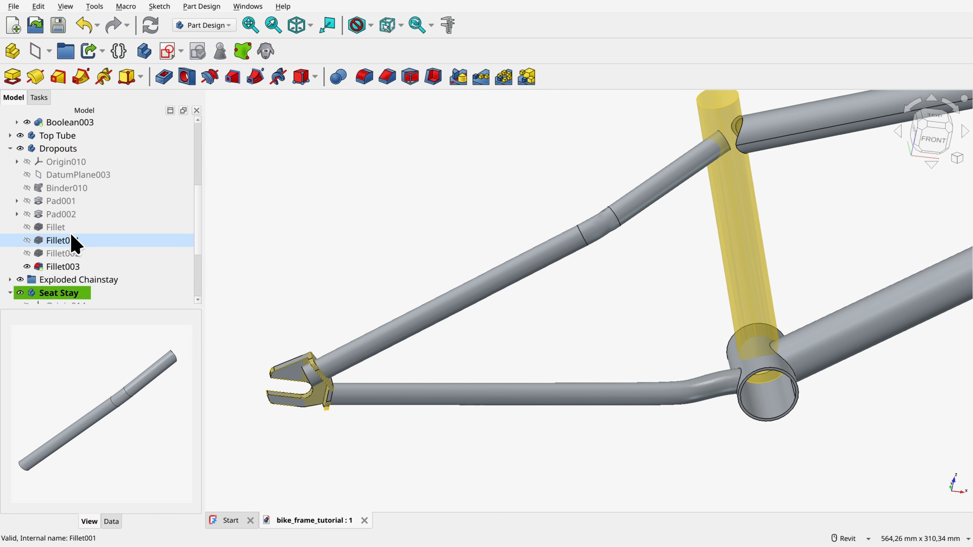
key(ctrl)
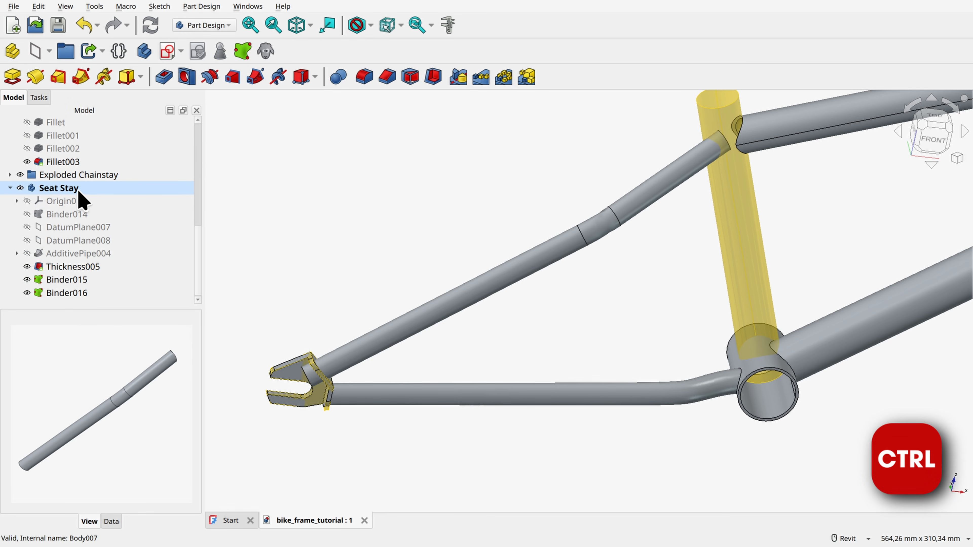
ctrl+click(79, 188)
ctrl+click(73, 279)
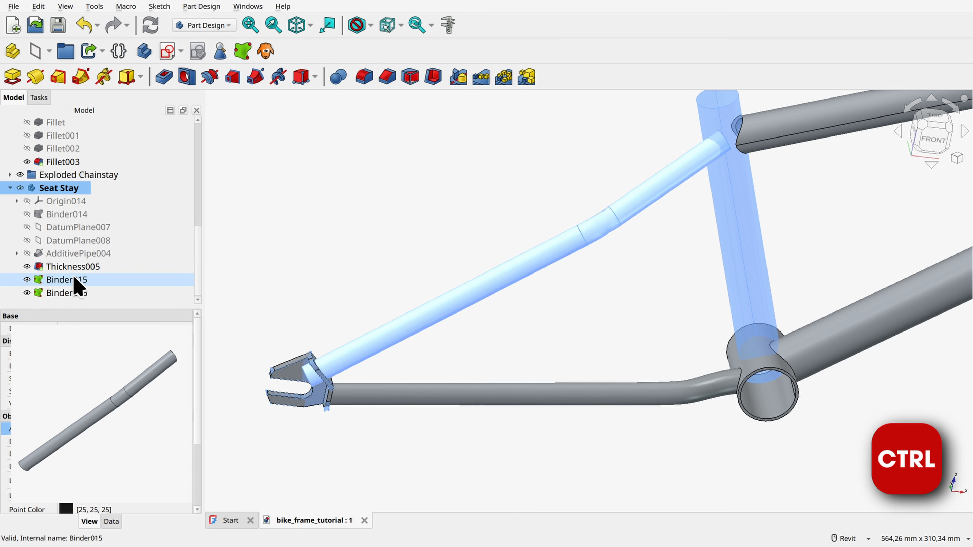
click(338, 76)
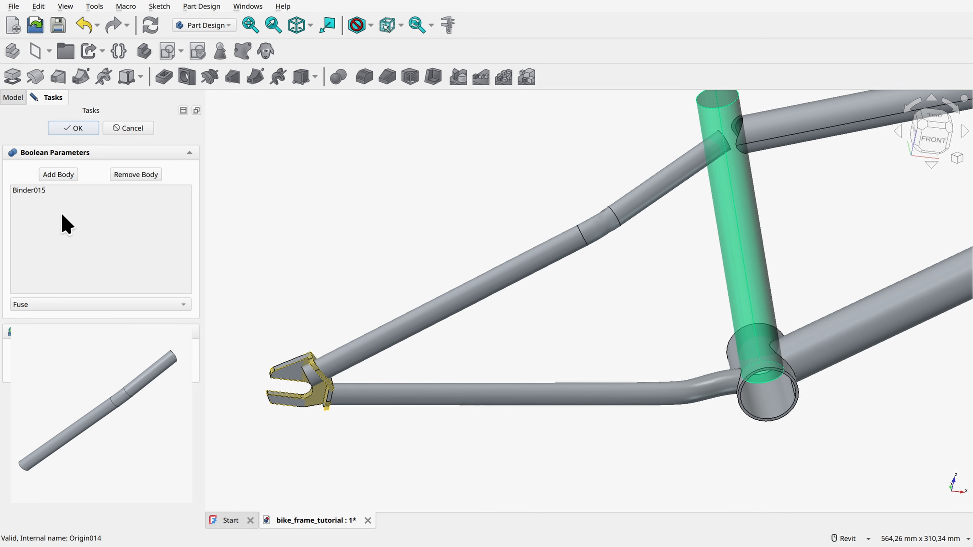
click(58, 305)
click(45, 320)
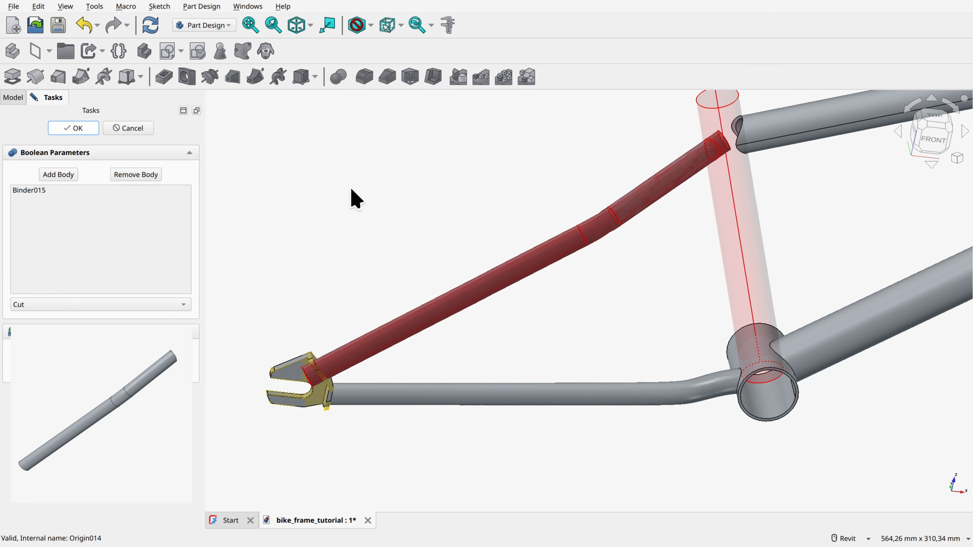
key(Return)
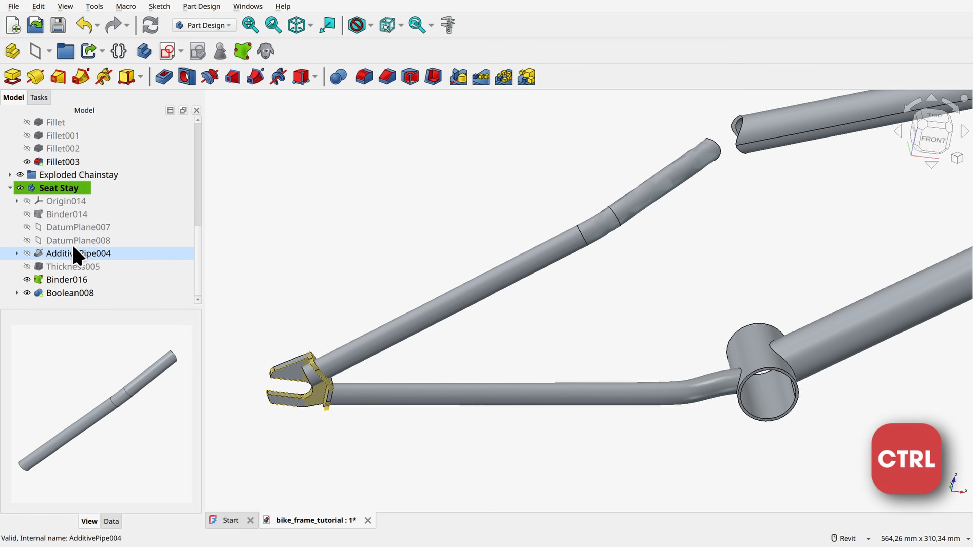
Step: Cut the dropout binder Binder016 from the Seat Stay body with a Boolean operation
ctrl+click(69, 188)
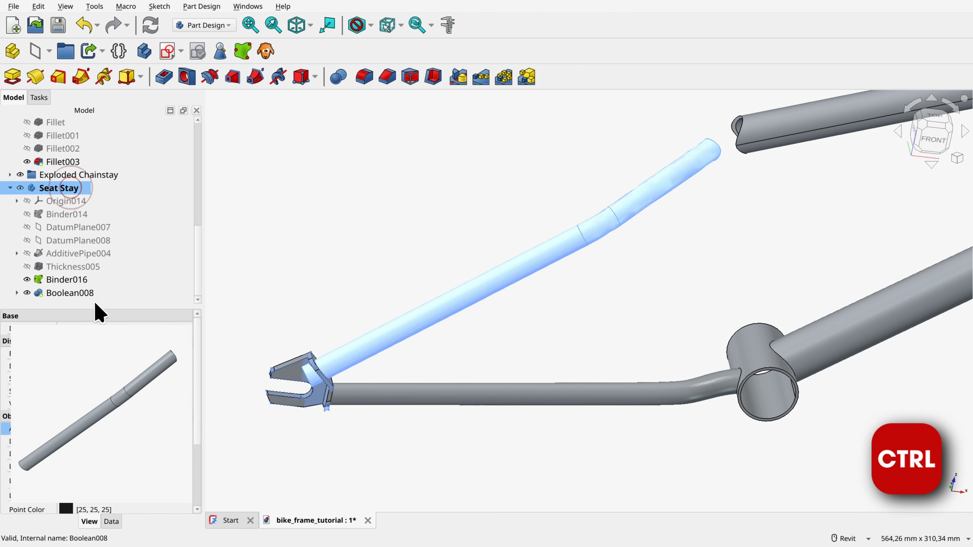
ctrl+click(77, 279)
click(338, 76)
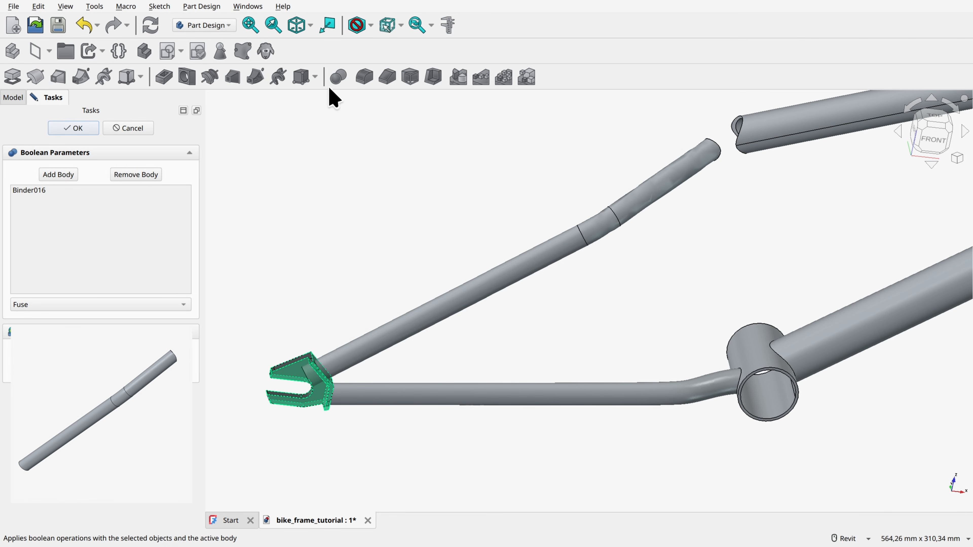
click(45, 304)
click(35, 320)
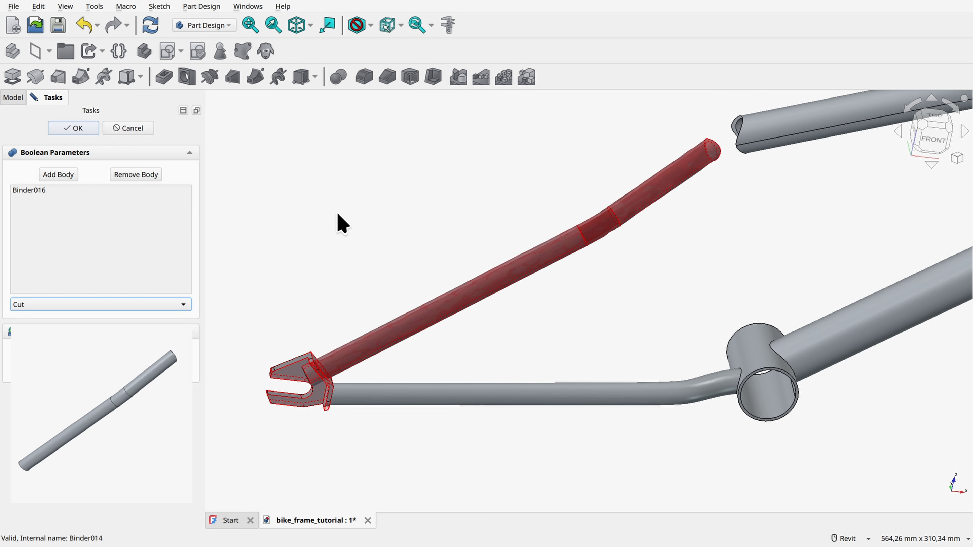
click(79, 128)
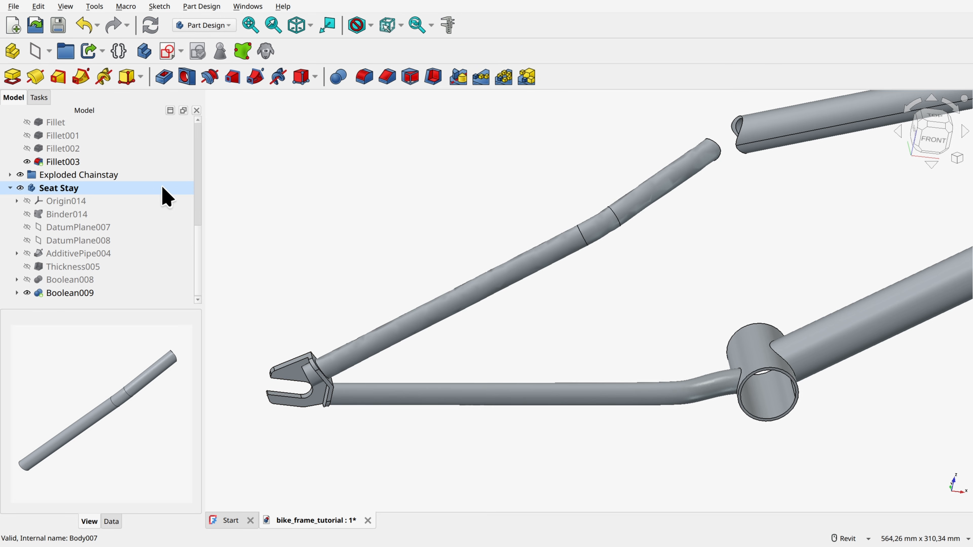
Step: Show the Seat Tube body again
click(22, 191)
scroll(96, 252, up, 1)
scroll(96, 251, up, 12)
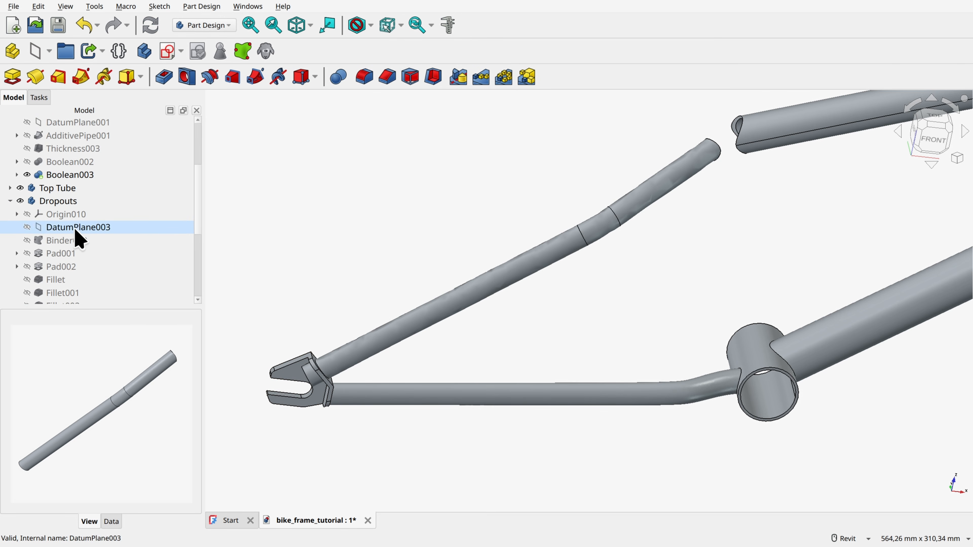
click(20, 188)
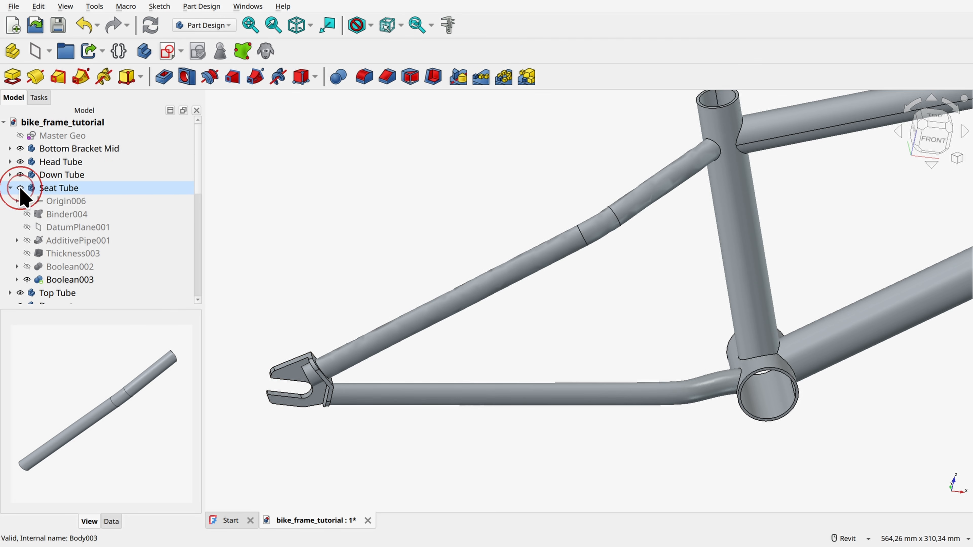
Step: Switch to the Part workbench and explode the Seat Stay body into its separate solids
scroll(134, 222, down, 10)
scroll(23, 246, down, 1)
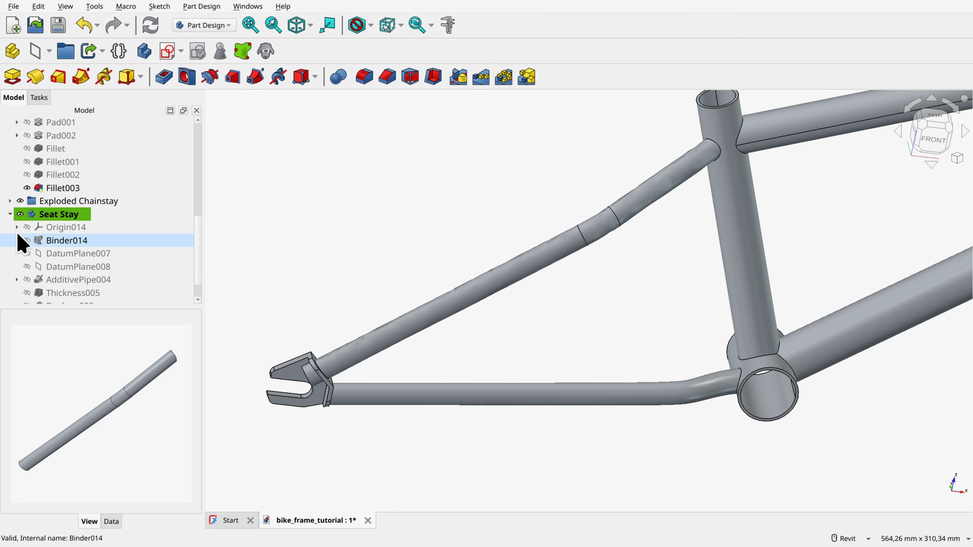
click(10, 213)
click(53, 295)
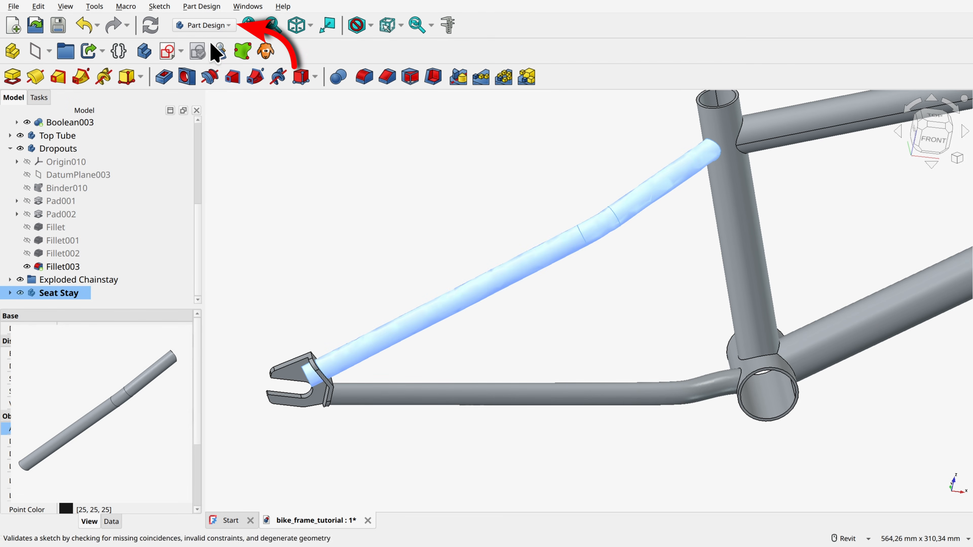
click(219, 26)
click(196, 126)
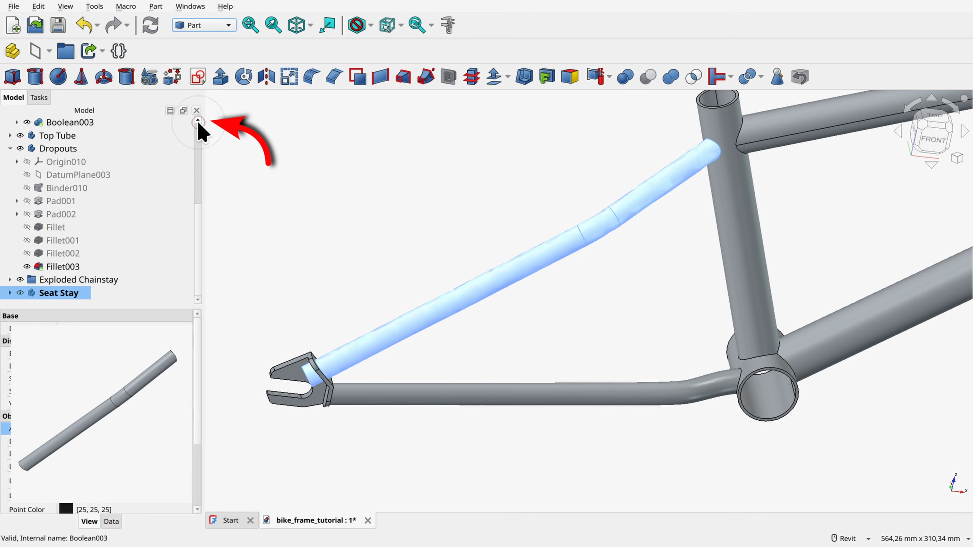
click(594, 77)
Step: Delete the leftover piece Seat Stay.1 from the Exploded Seat Stay group and collapse the group
click(9, 294)
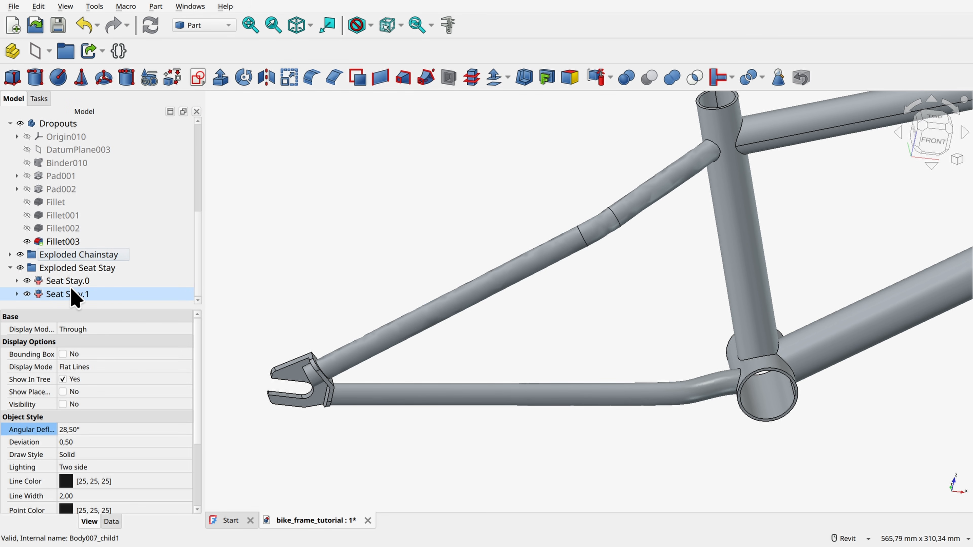
click(69, 292)
key(Delete)
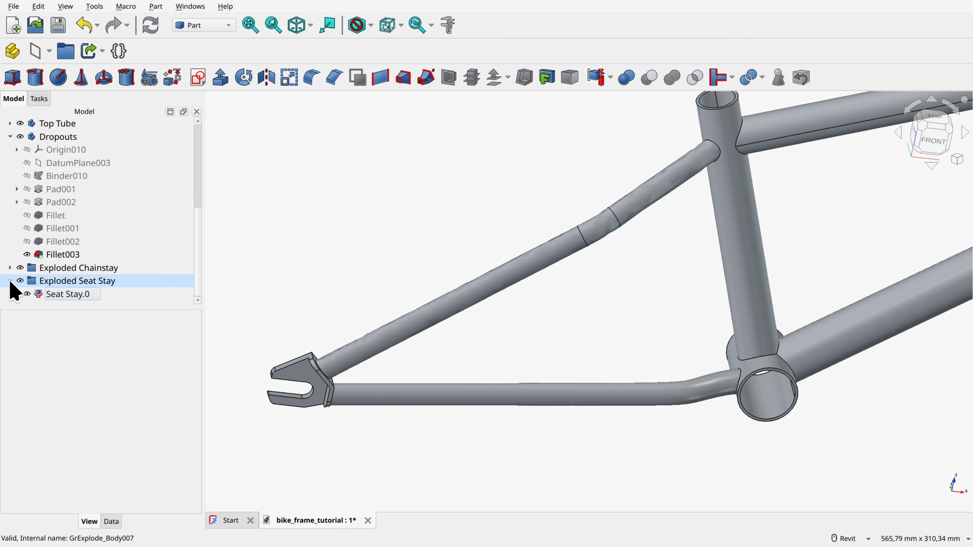
click(10, 281)
Step: Mirror the Dropouts body, Chainstay.0 and Seat Stay.0 across the XZ-plane
scroll(451, 224, down, 3)
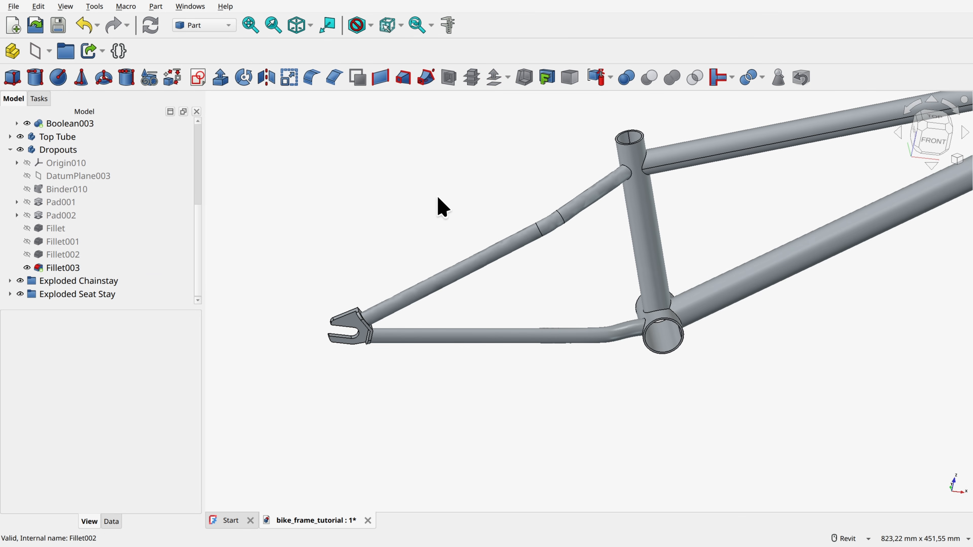
key(6)
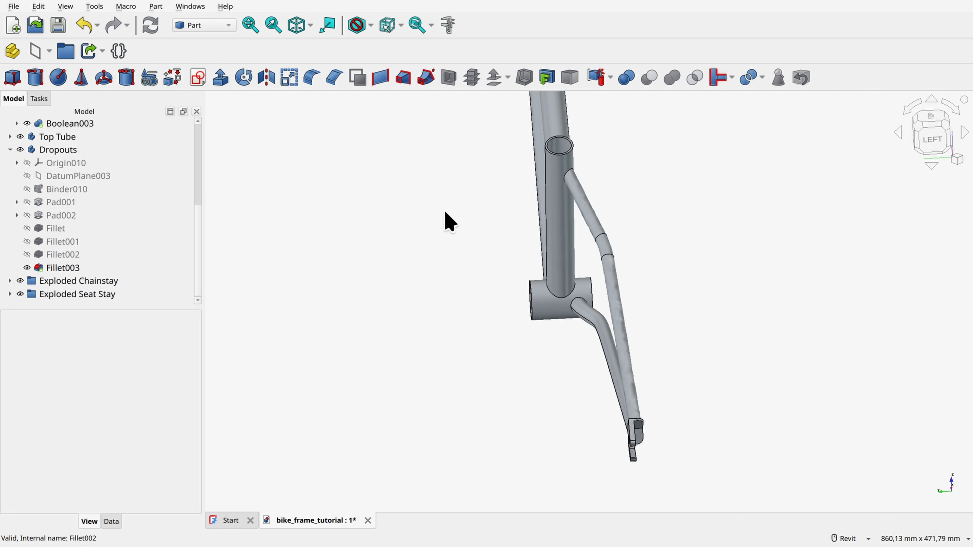
key(0)
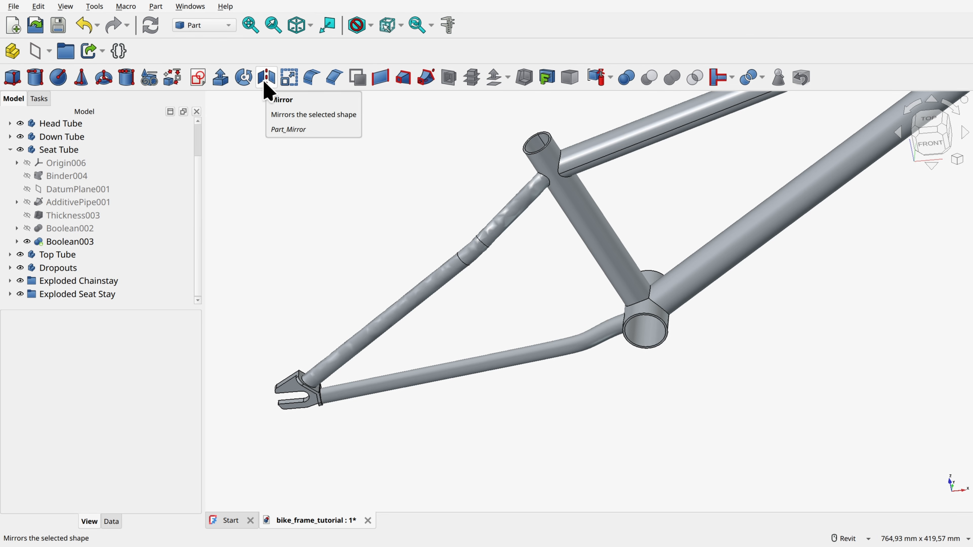
ctrl+click(59, 268)
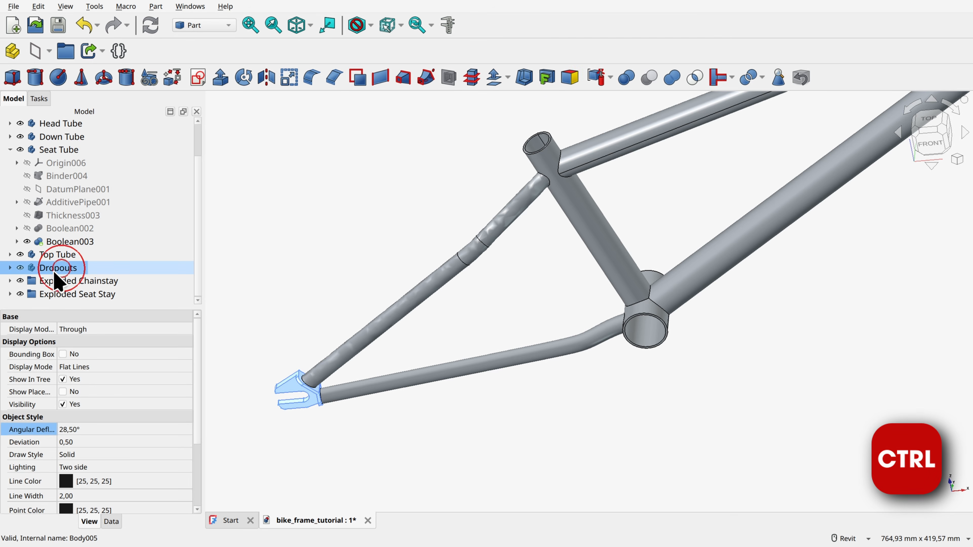
click(10, 280)
scroll(55, 264, down, 1)
ctrl+click(73, 281)
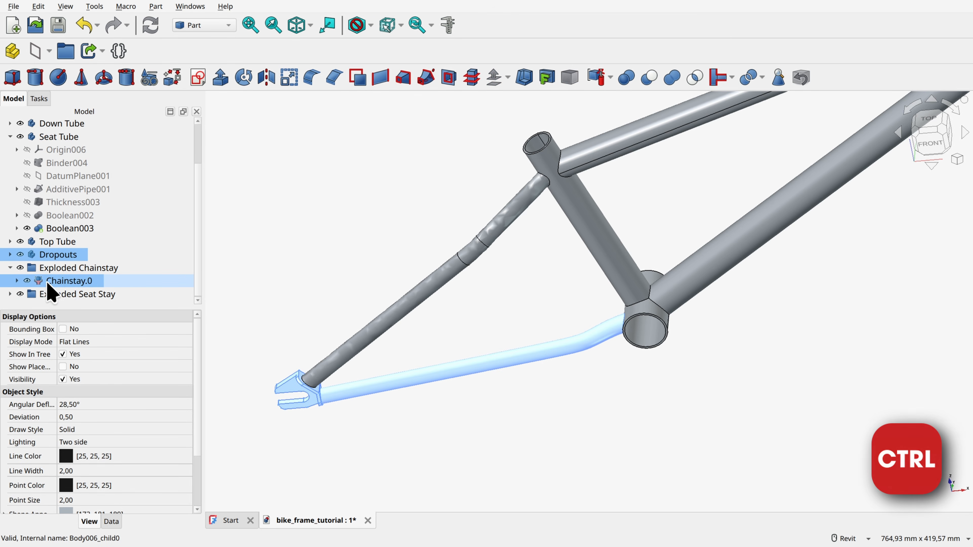
click(10, 294)
scroll(38, 287, down, 1)
ctrl+click(77, 268)
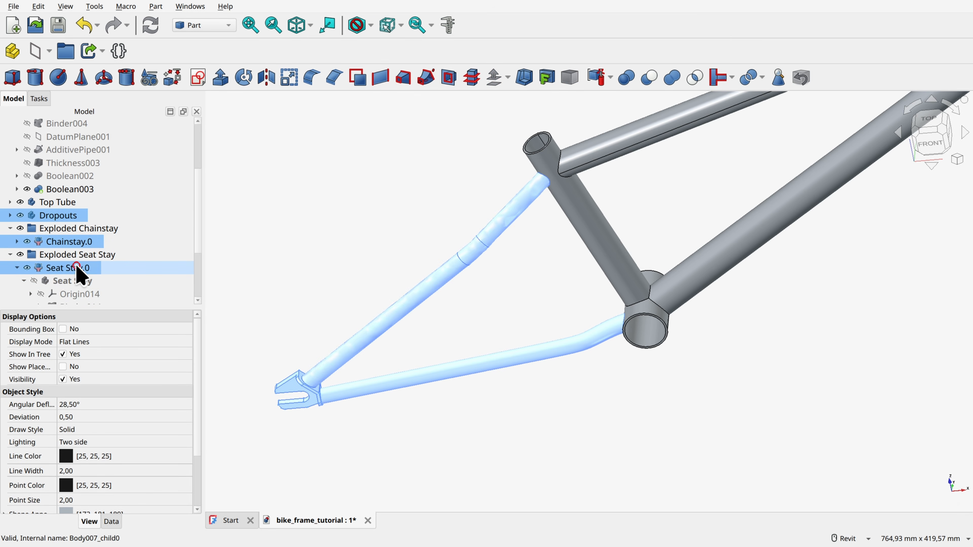
click(266, 78)
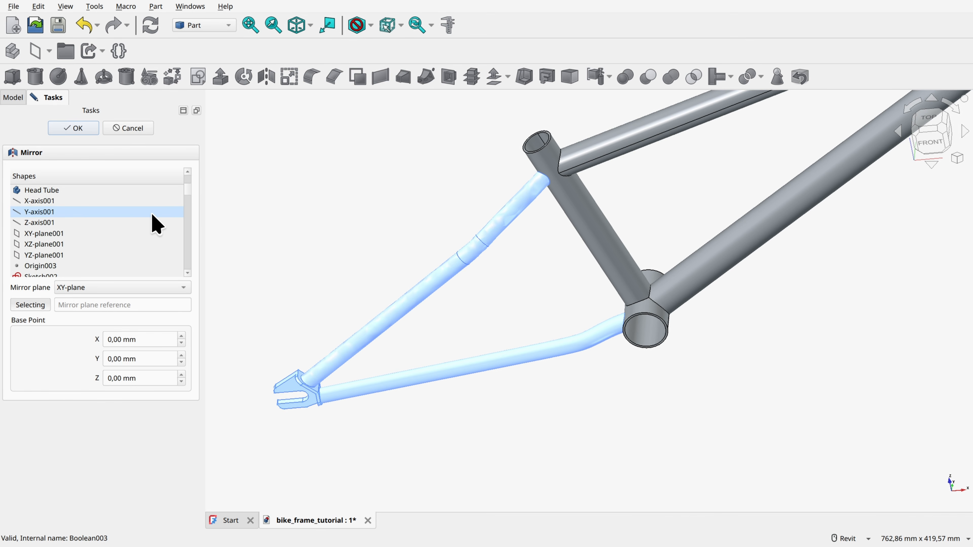
scroll(155, 225, down, 10)
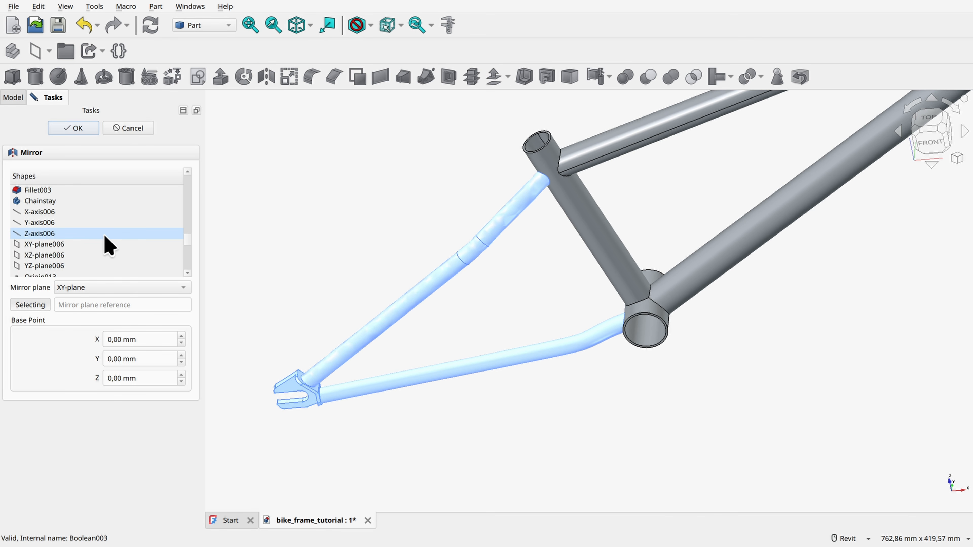
scroll(109, 245, down, 6)
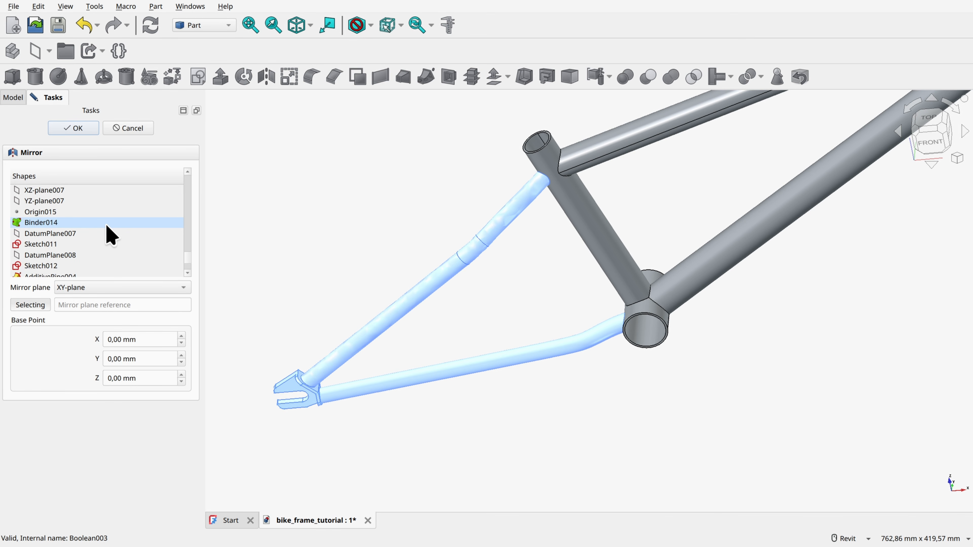
click(79, 293)
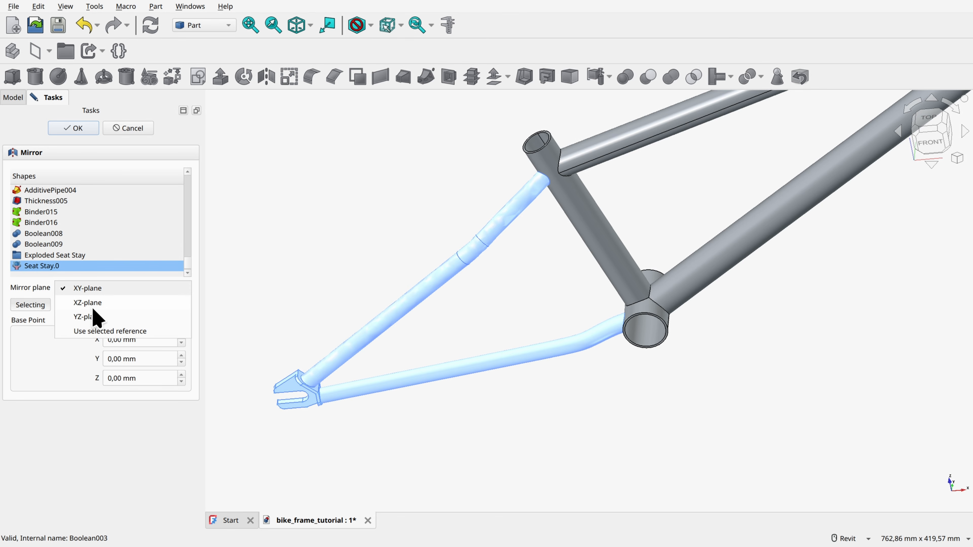
click(90, 303)
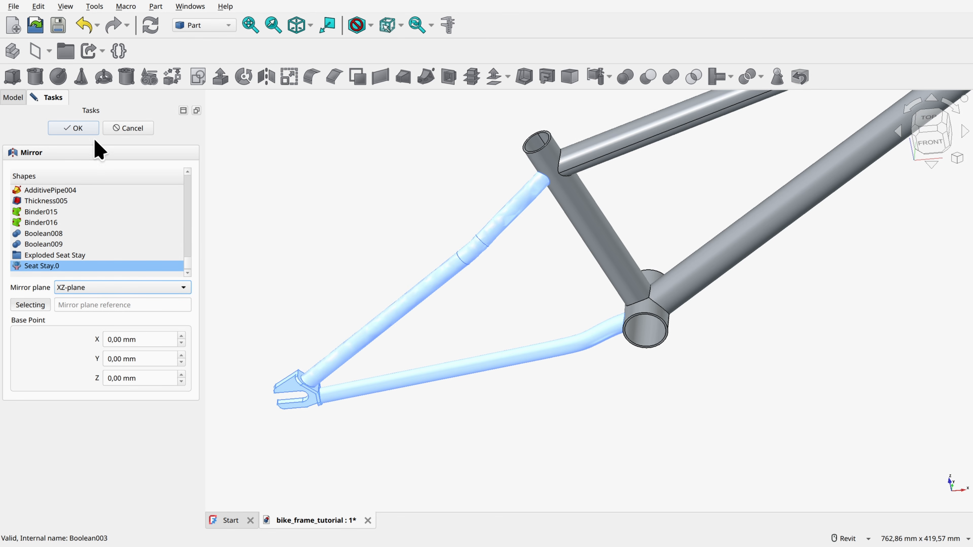
click(84, 127)
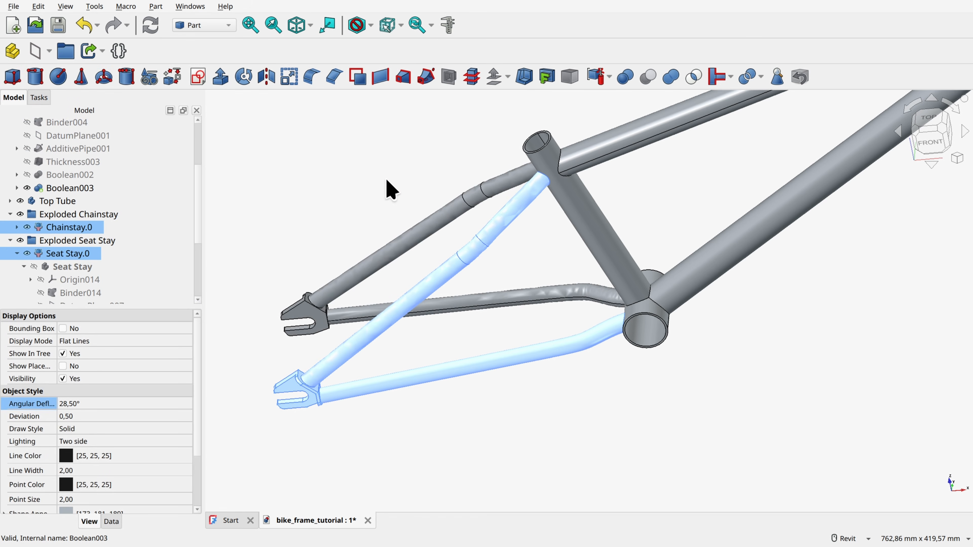
click(358, 180)
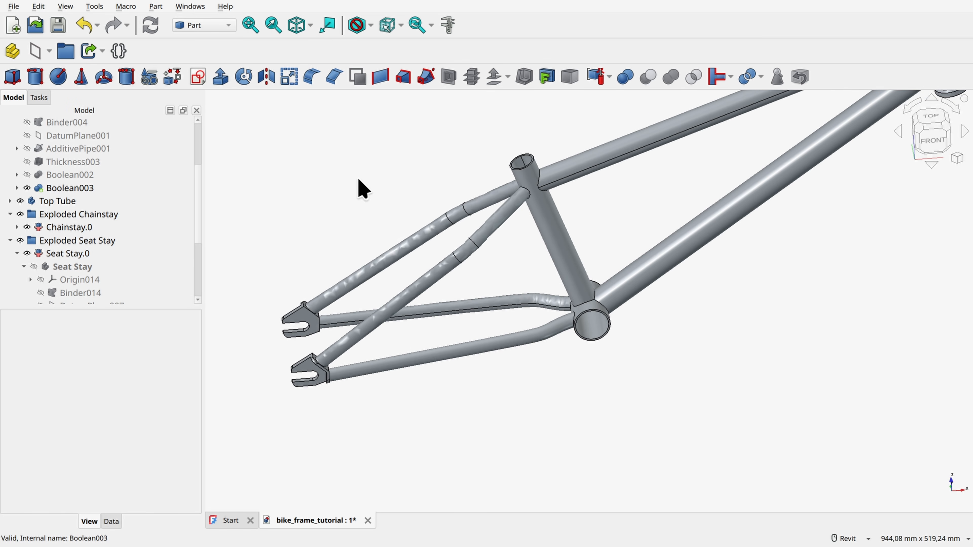
Step: Set the angular deflection of the mirrored chainstay, seat stay and dropout to 6.5°
scroll(124, 245, down, 3)
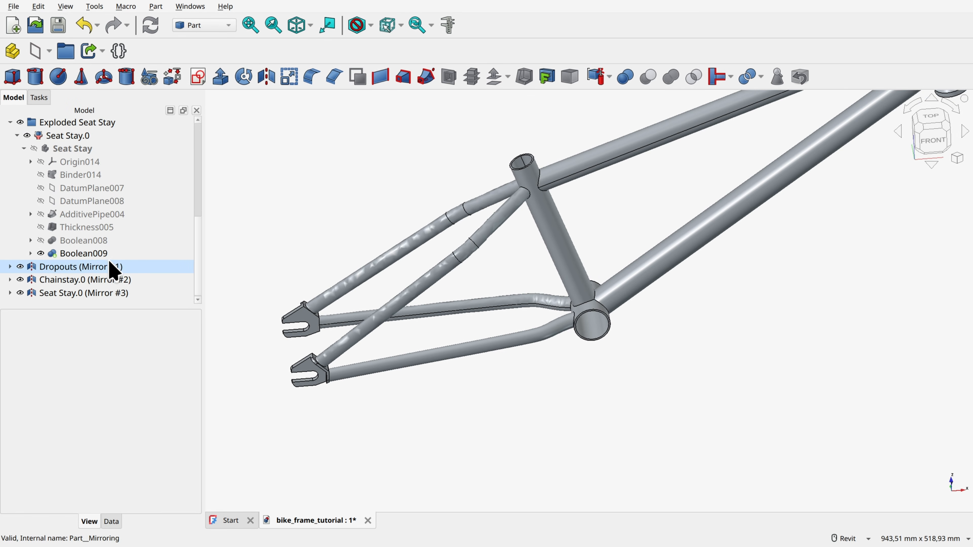
click(80, 280)
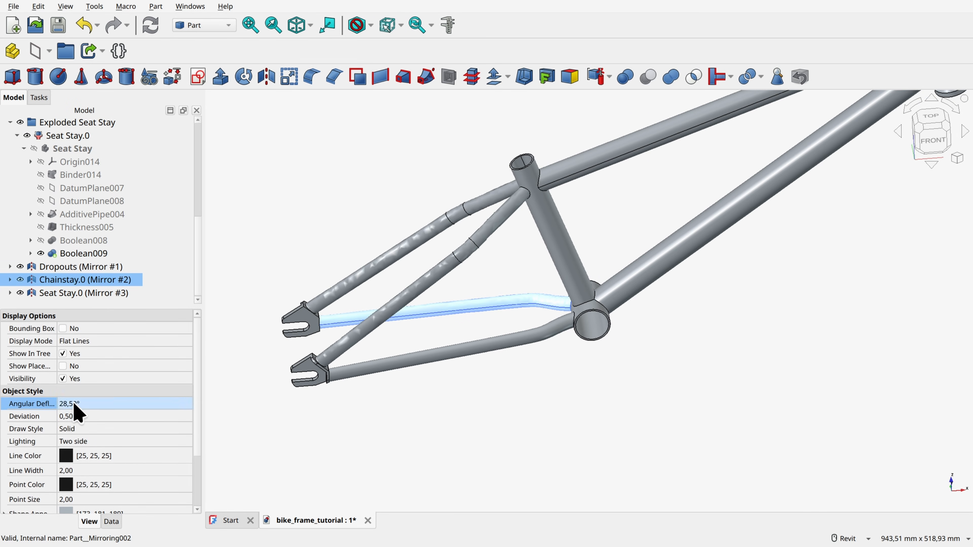
click(82, 267)
click(88, 292)
click(70, 384)
text(5)
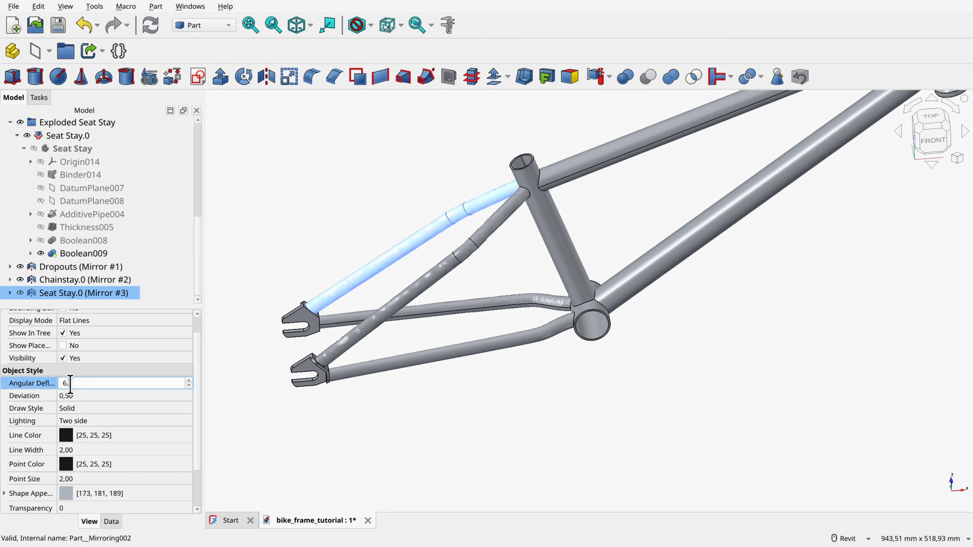
key(Return)
click(75, 265)
click(75, 384)
text(5)
key(Return)
click(437, 183)
Step: Recompute the mirrored dropout, seat stay and chainstay as well as the original Seat Stay.0
shift+middle_drag(436, 183, 488, 290)
scroll(489, 290, down, 2)
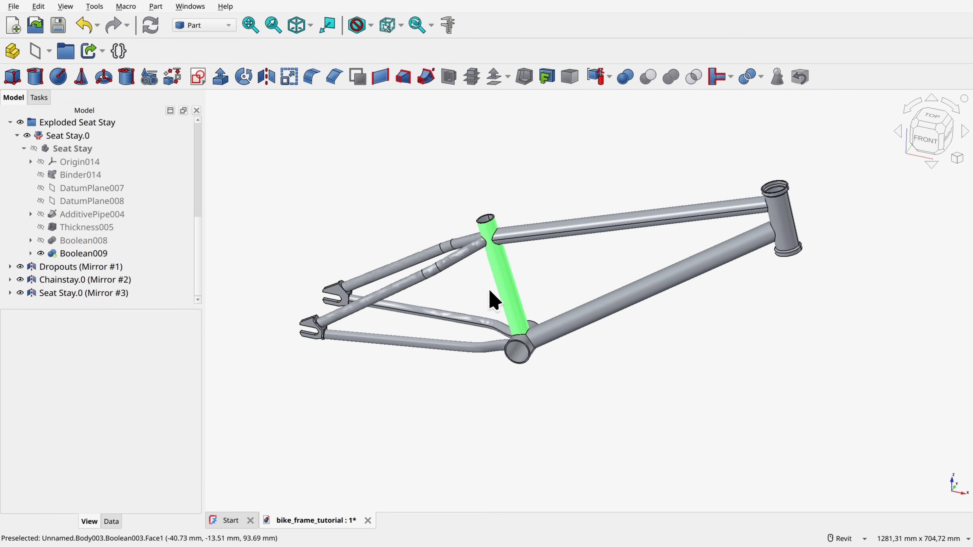
shift+middle_drag(426, 277, 438, 265)
right_click(83, 266)
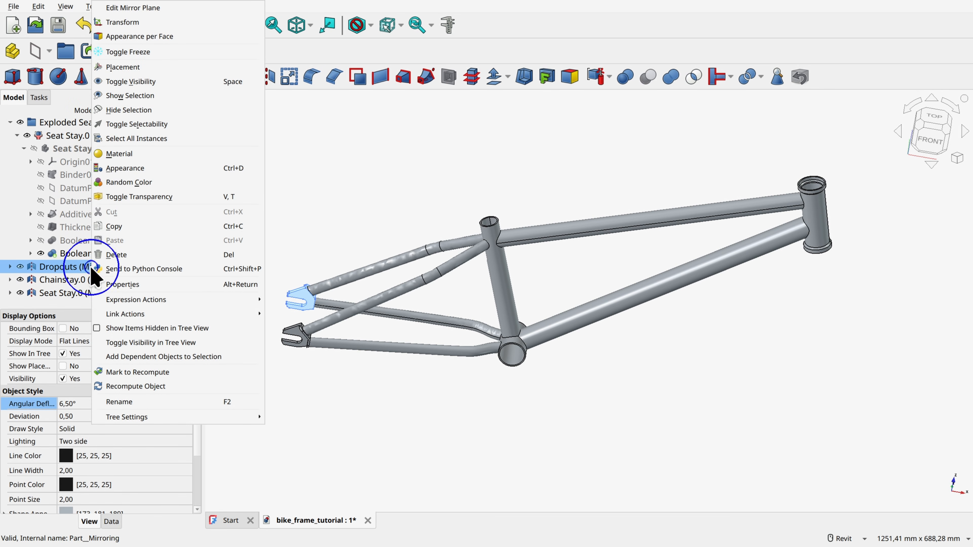
click(75, 293)
click(76, 279)
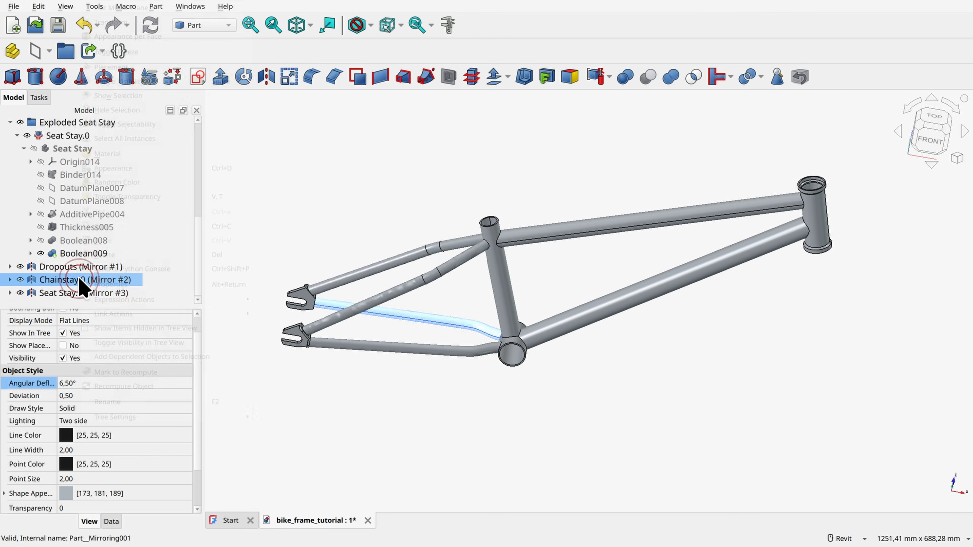
right_click(71, 136)
click(103, 508)
click(368, 190)
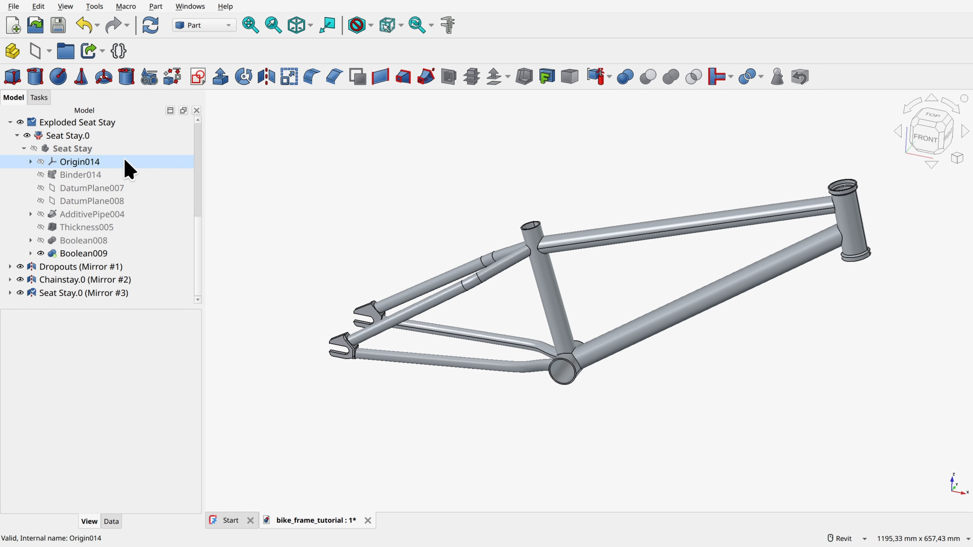
Step: Edit the Master Geo sketch, setting the top tube length to 540 mm and the chainstay length to 330 mm
scroll(153, 173, up, 5)
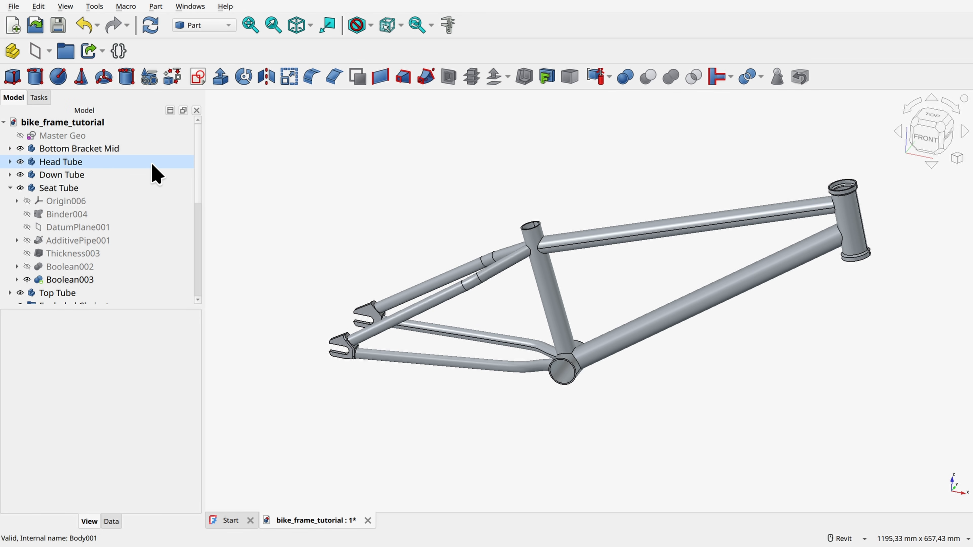
double_click(64, 135)
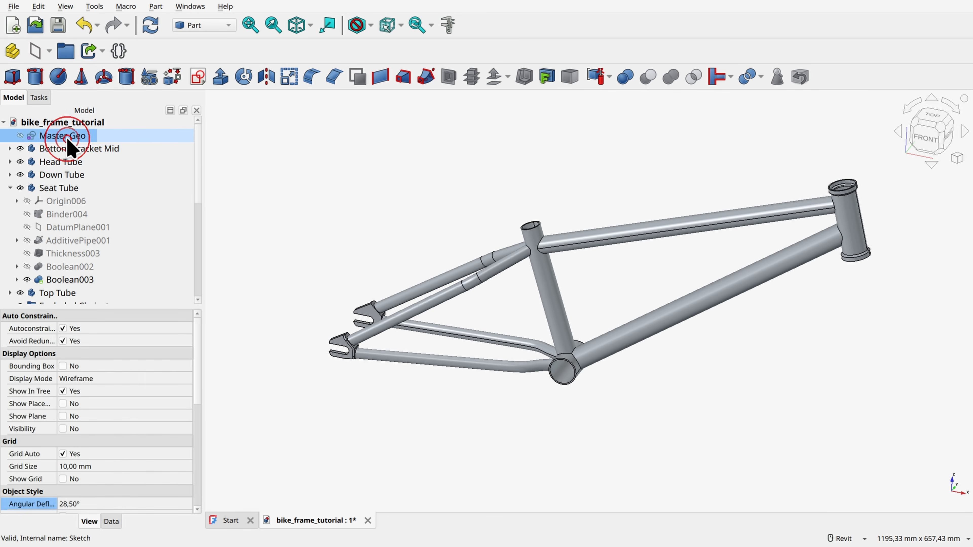
double_click(633, 212)
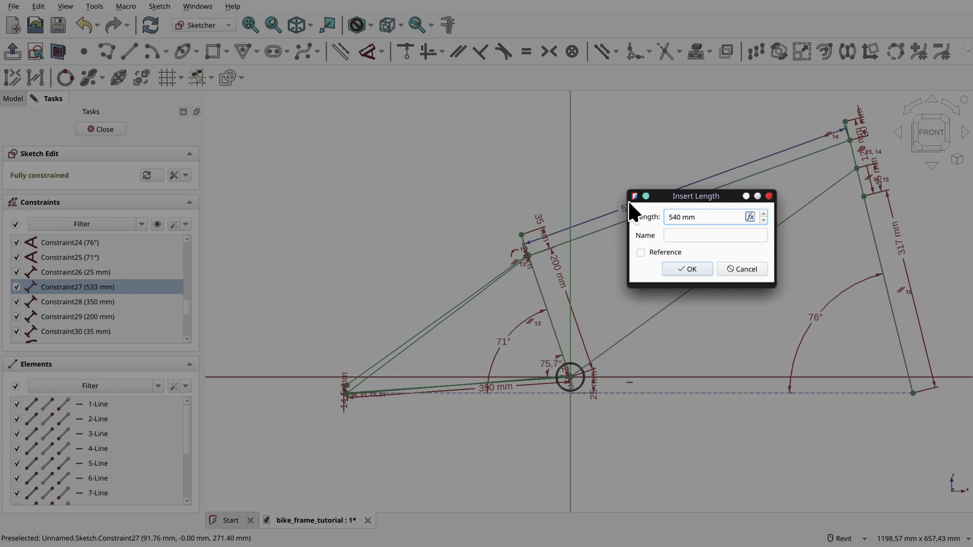
click(689, 270)
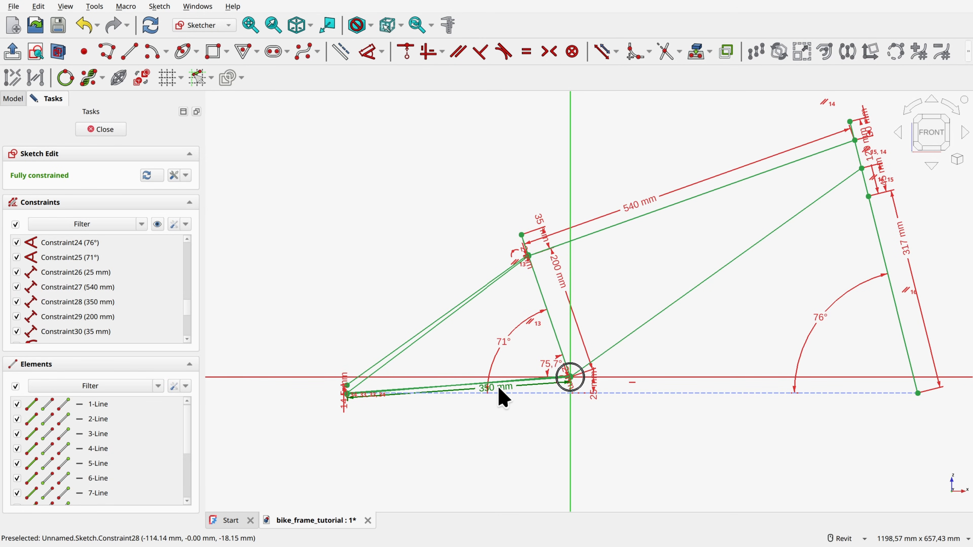
double_click(500, 397)
text(330)
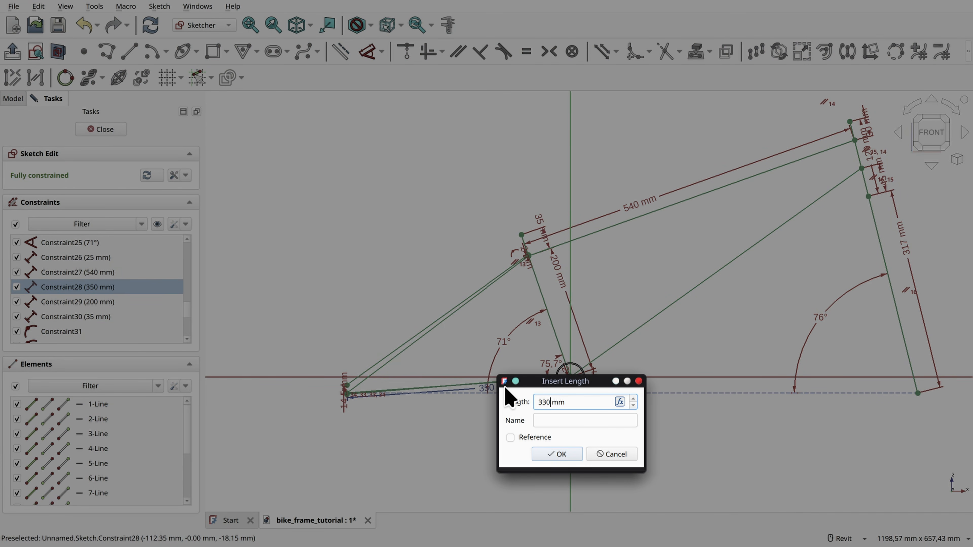
key(Return)
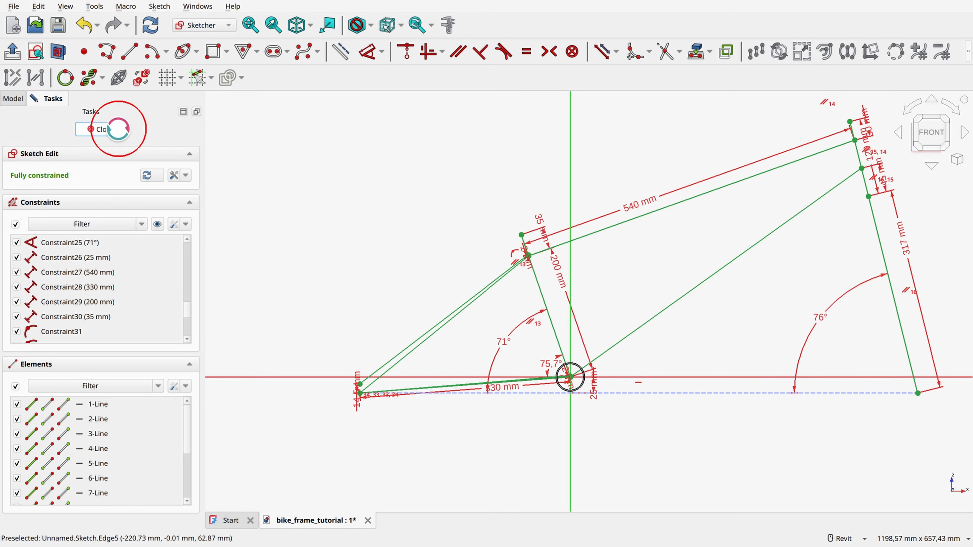
click(115, 129)
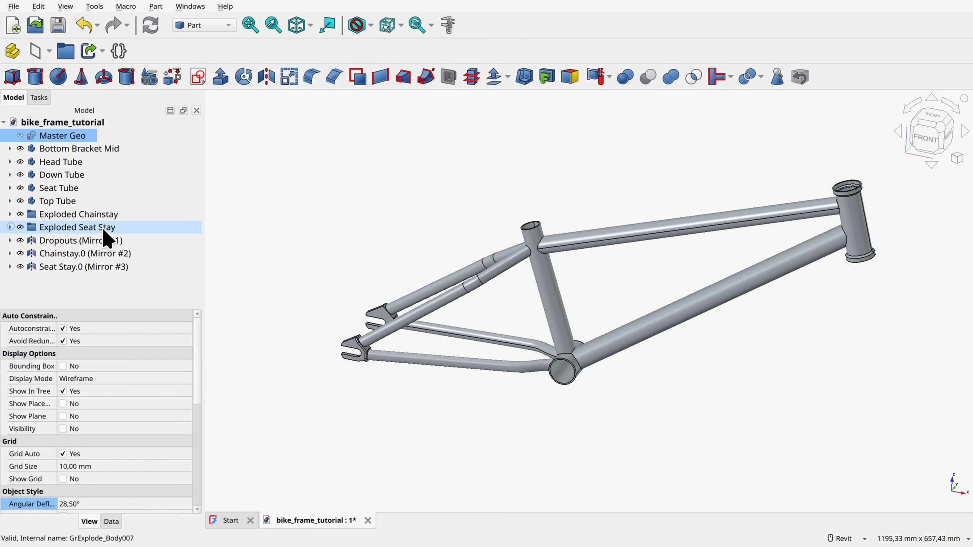
Step: Switch to the Part Design workbench and create a new body
click(437, 188)
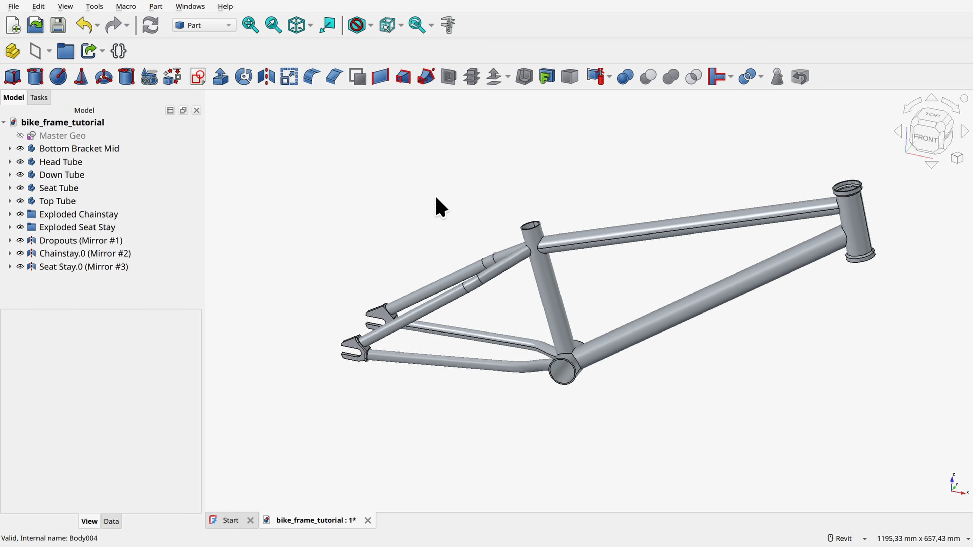
shift+middle_drag(439, 206, 561, 369)
shift+middle_drag(491, 252, 591, 391)
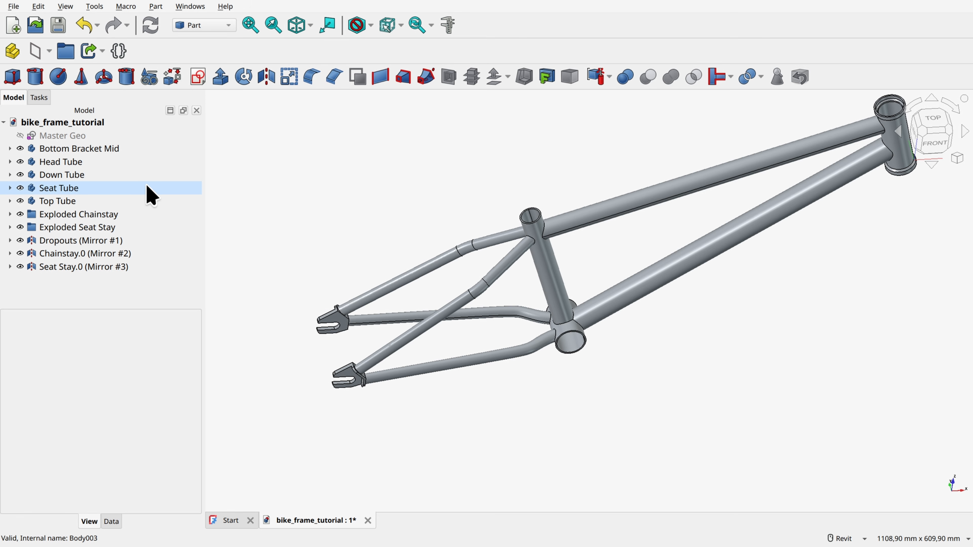
shift+middle_drag(345, 215, 394, 253)
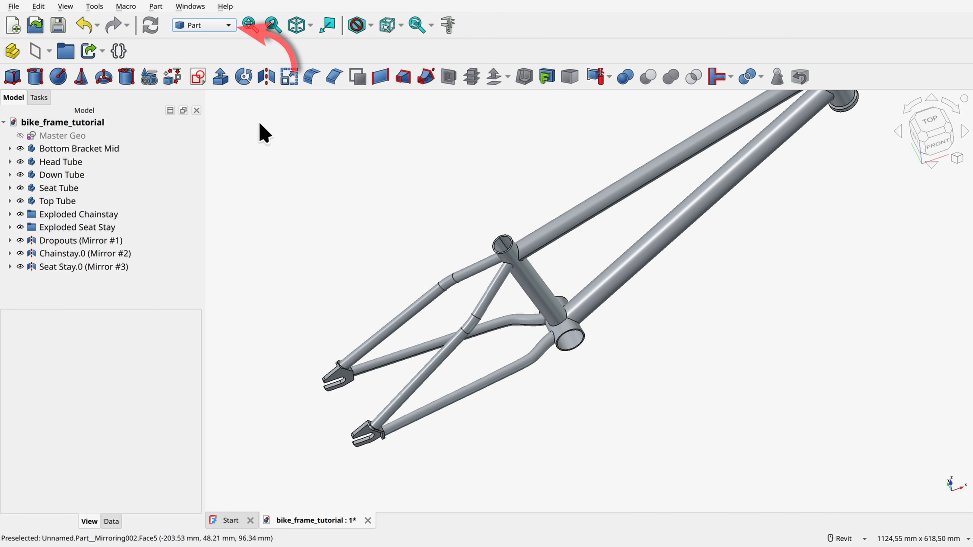
click(210, 25)
click(197, 108)
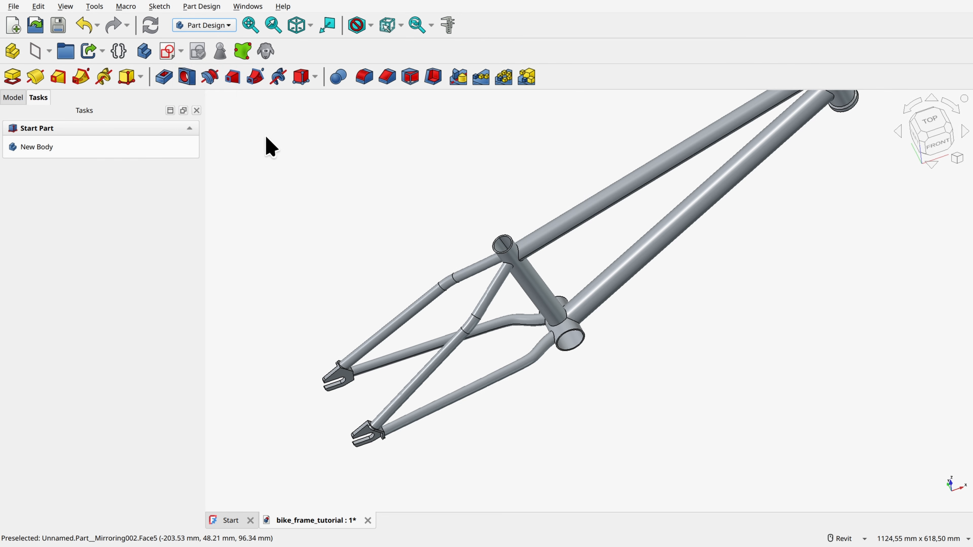
click(39, 146)
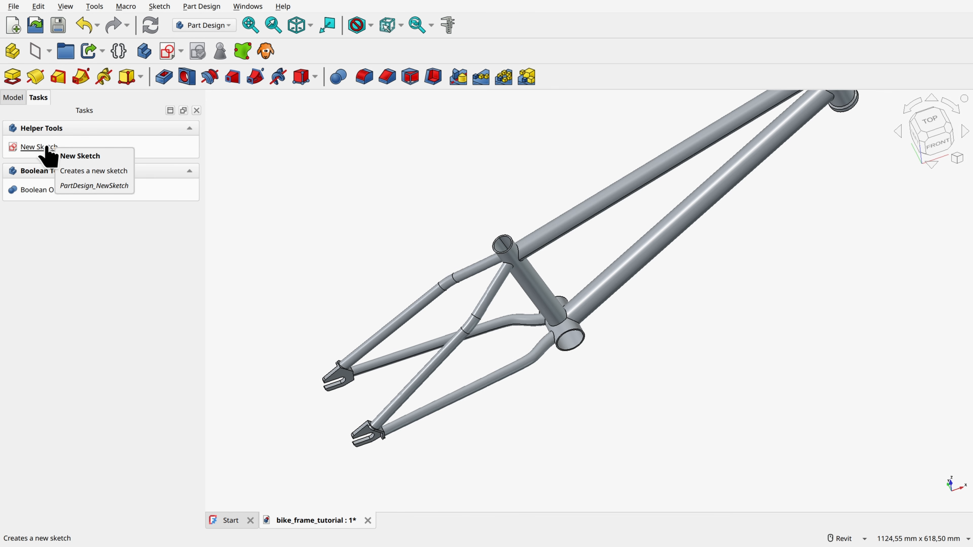
Step: Create a sub-shape binder of the Master Geo sketch inside the new body
click(15, 97)
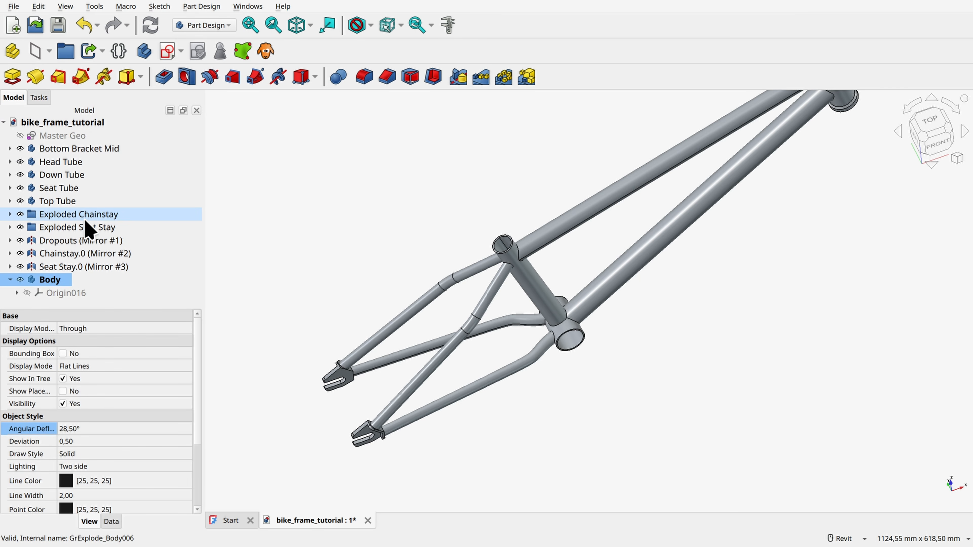
click(61, 136)
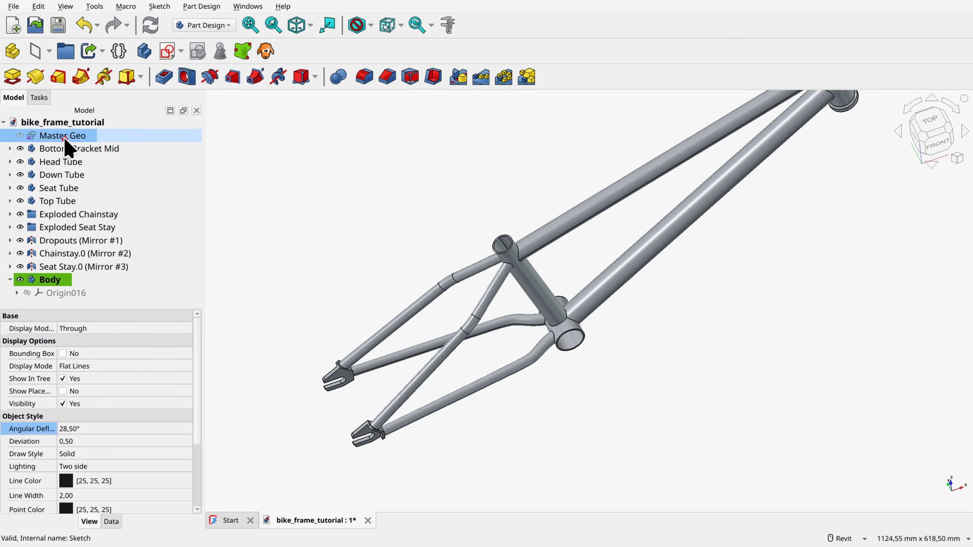
click(240, 53)
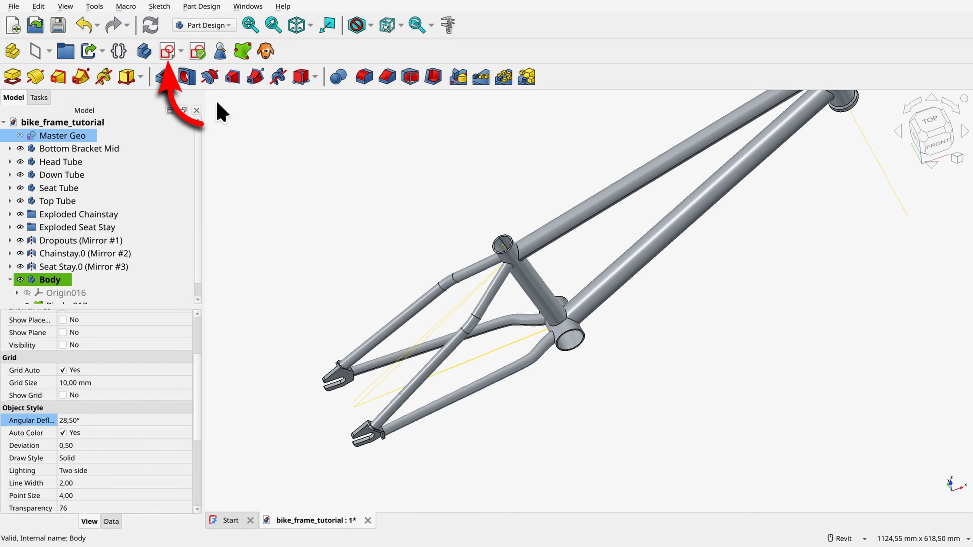
Step: Start a sketch on the new body's XZ plane and turn on the section view
click(167, 55)
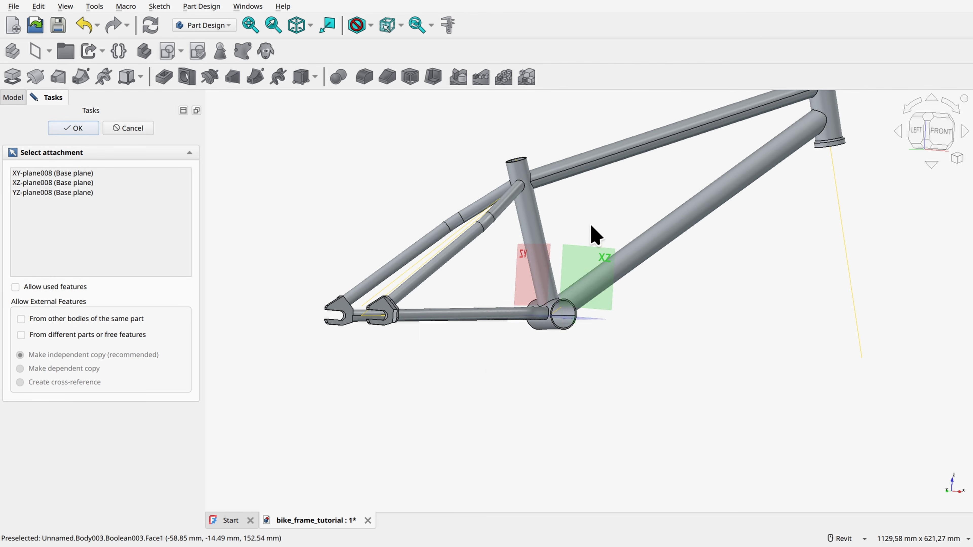
click(582, 266)
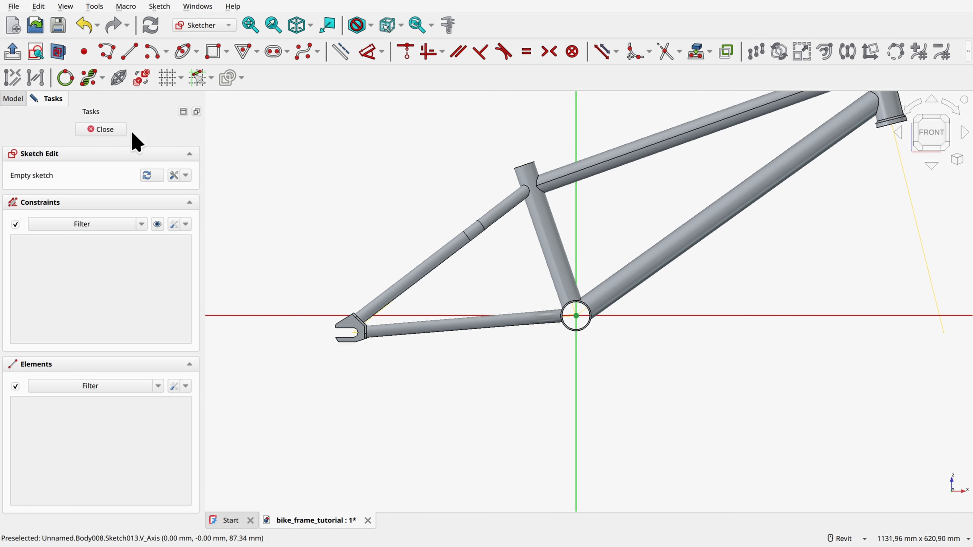
click(57, 52)
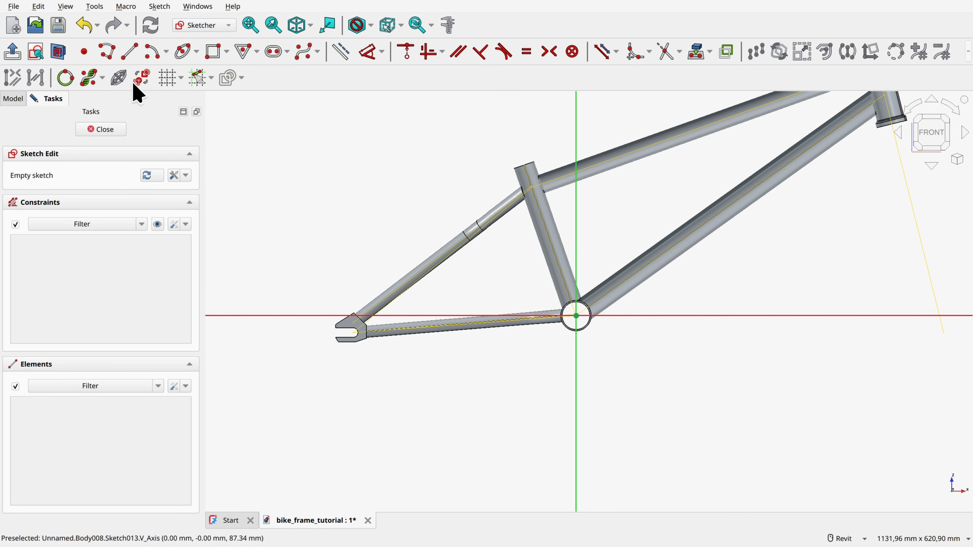
Step: Project the chainstay line into the sketch as external geometry near the bottom bracket and convert it to construction geometry
scroll(505, 331, up, 3)
scroll(596, 324, up, 5)
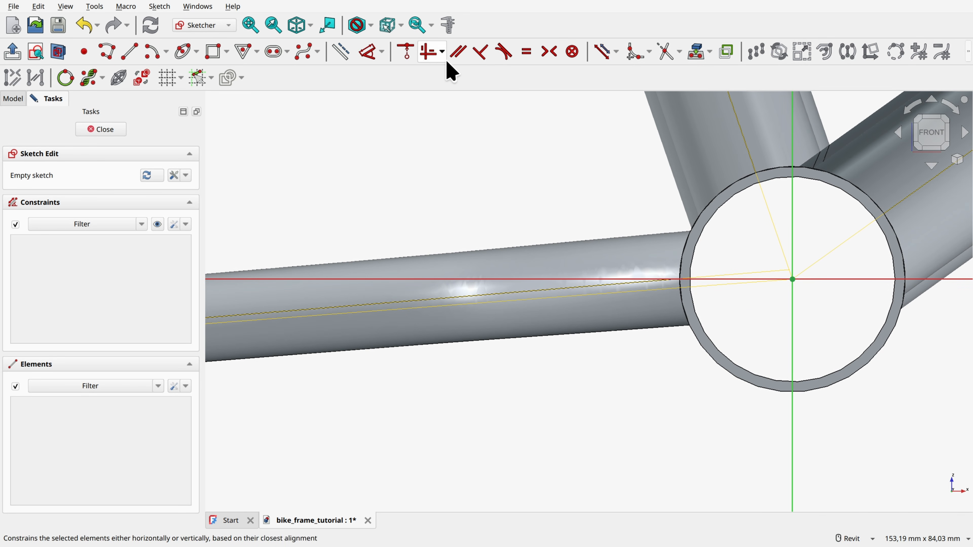
click(695, 51)
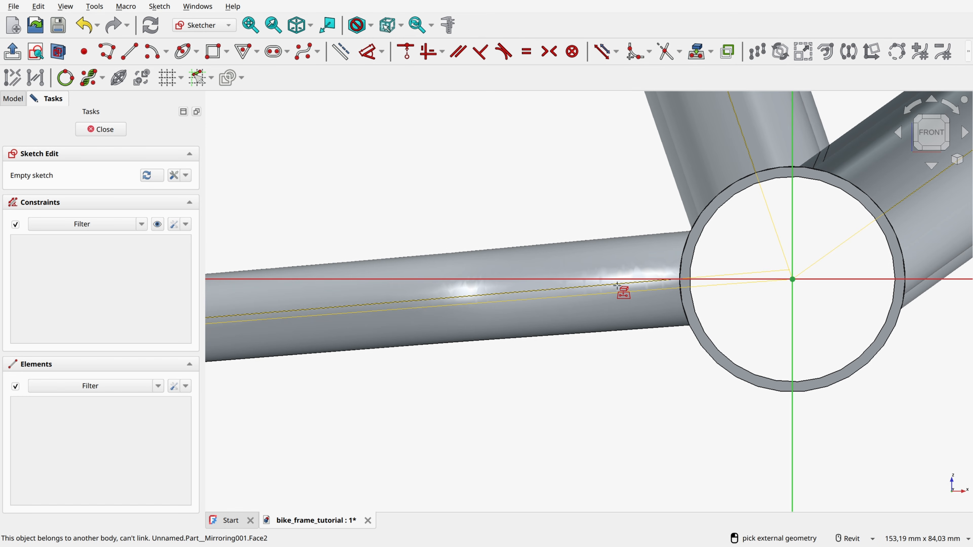
click(620, 284)
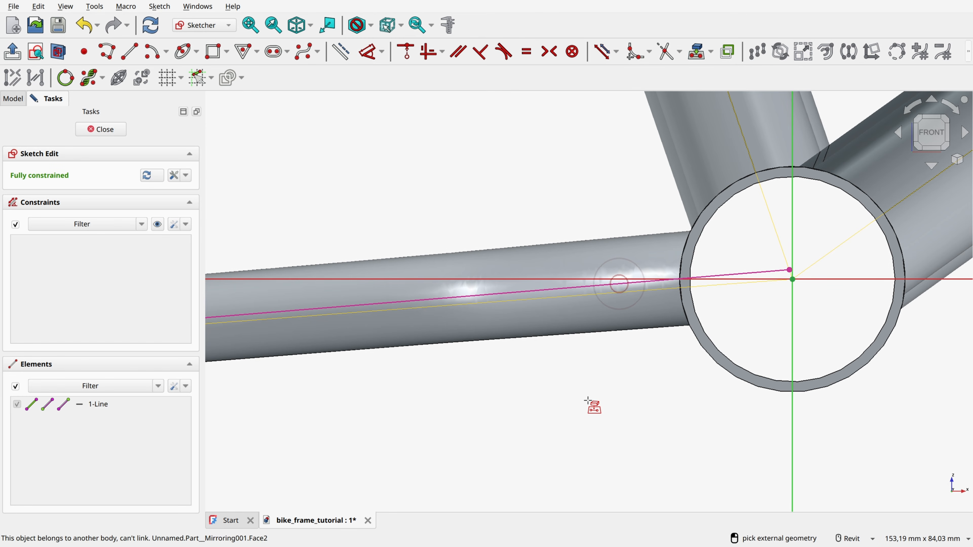
click(571, 288)
click(341, 54)
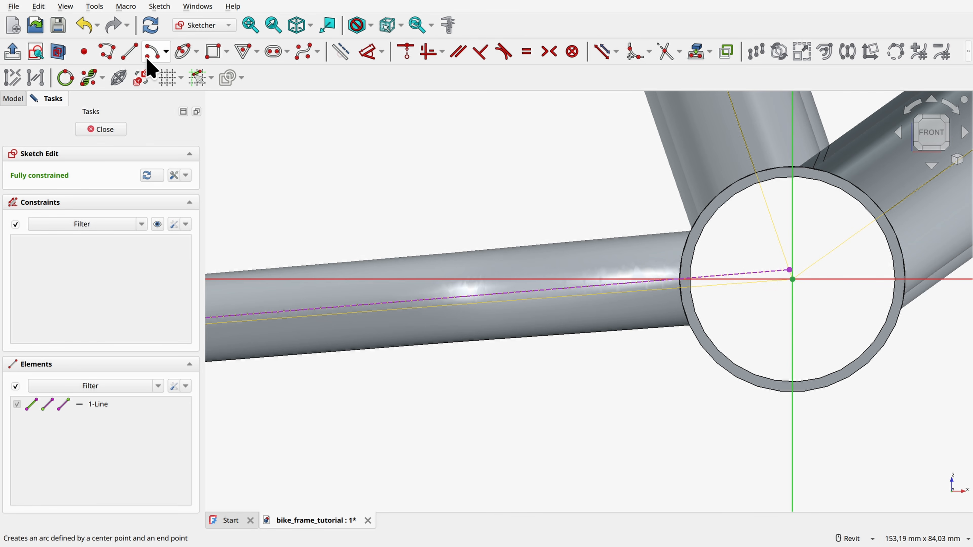
Step: Draw two concentric circles centred on the projected chainstay line, with diameters of 16.5 mm and 12.5 mm
click(195, 53)
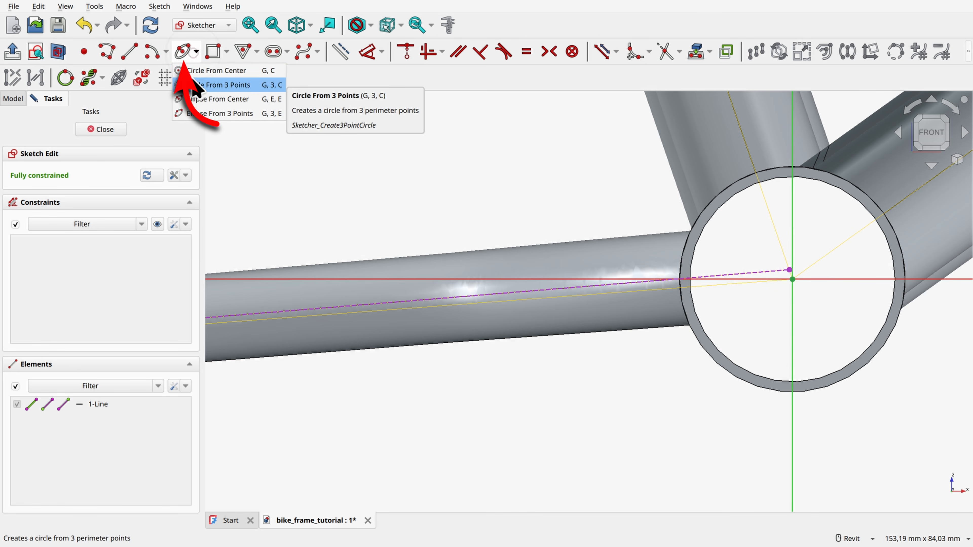
click(201, 71)
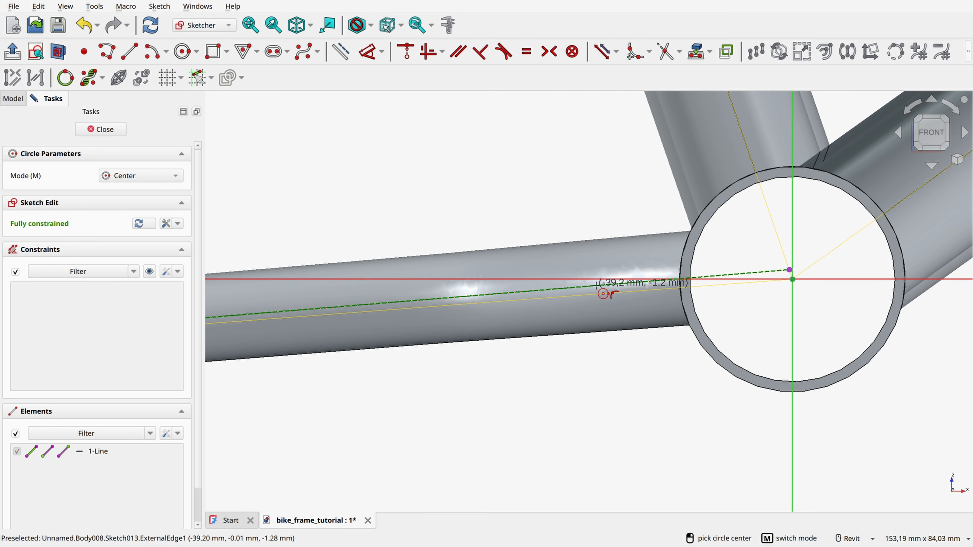
click(596, 285)
text(16.5)
key(Return)
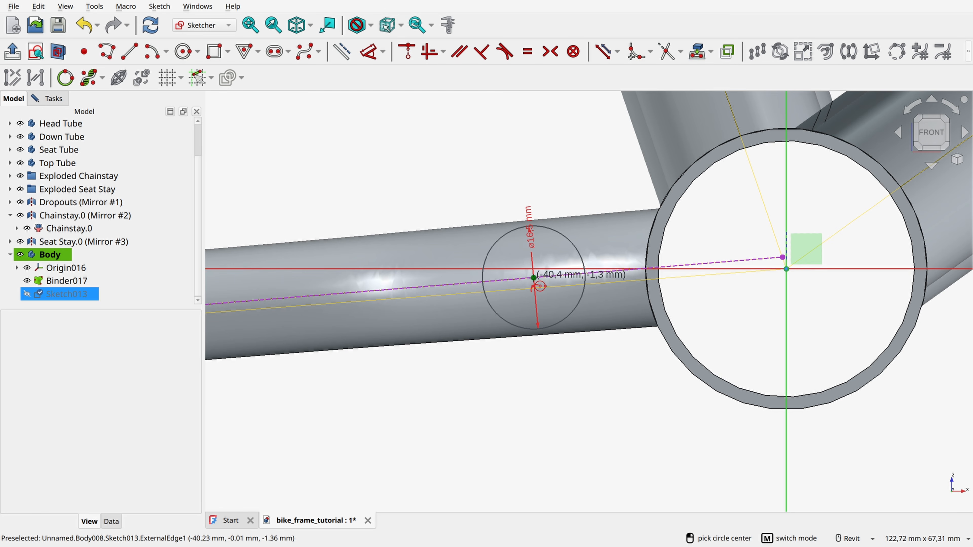
click(533, 274)
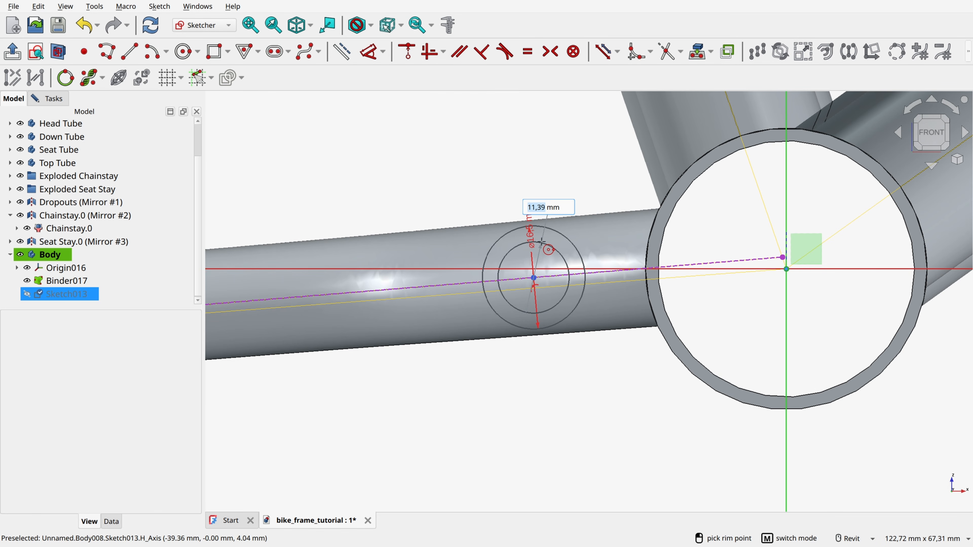
text(12)
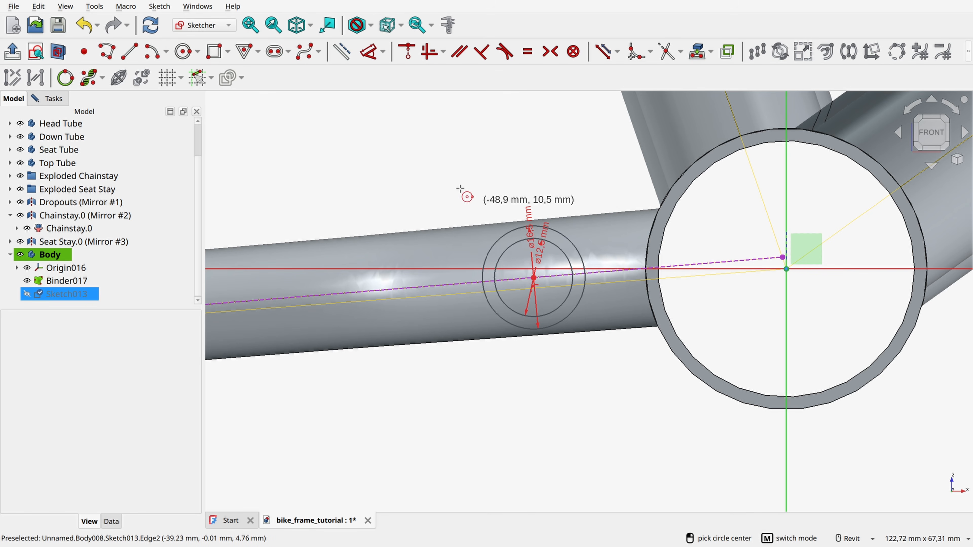
Step: Dimension the distance from the circles' centre to the line's endpoint near the bottom bracket as 40 mm and close the sketch
click(369, 50)
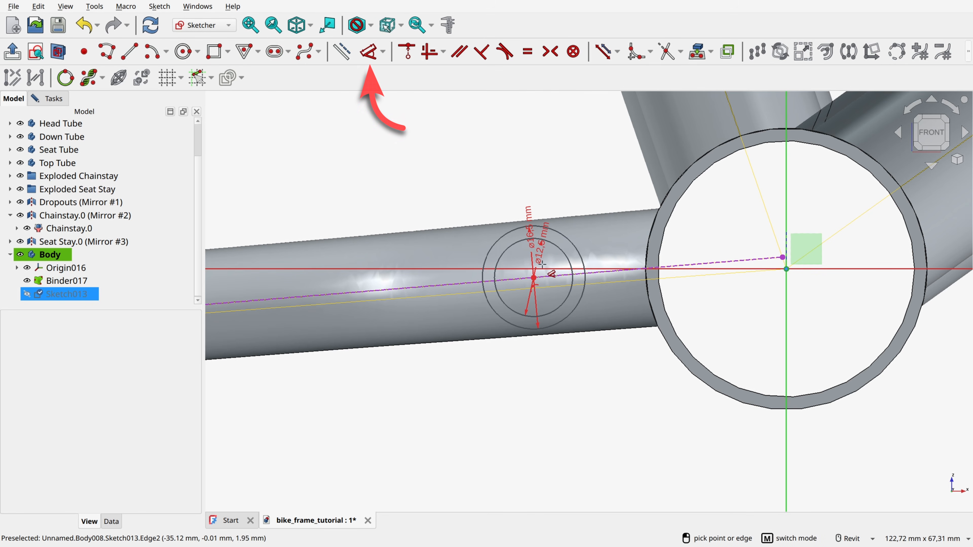
click(534, 277)
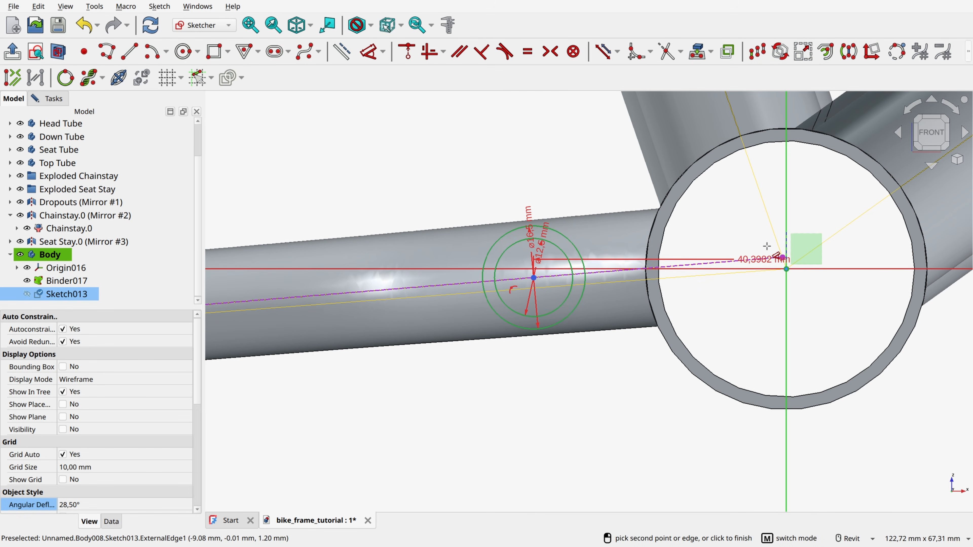
scroll(766, 246, up, 5)
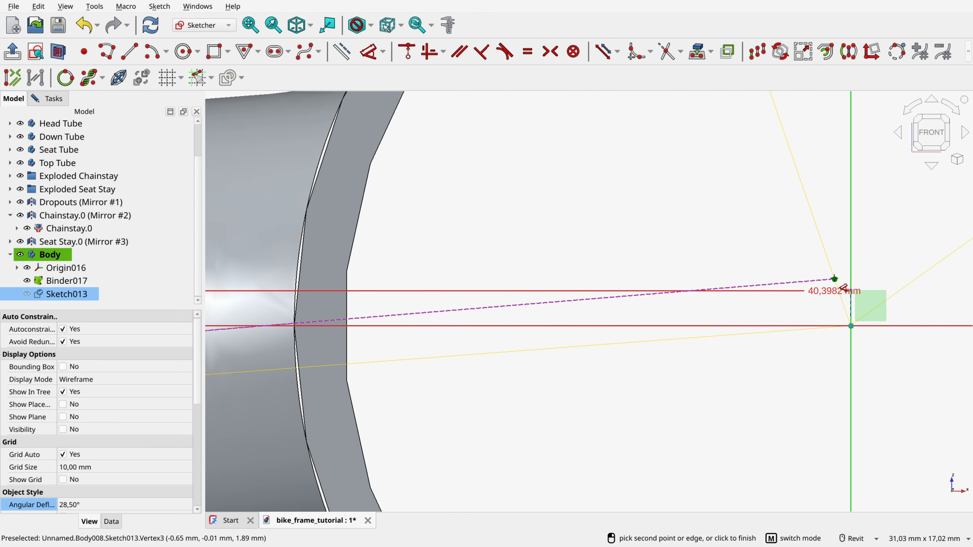
click(835, 279)
click(766, 294)
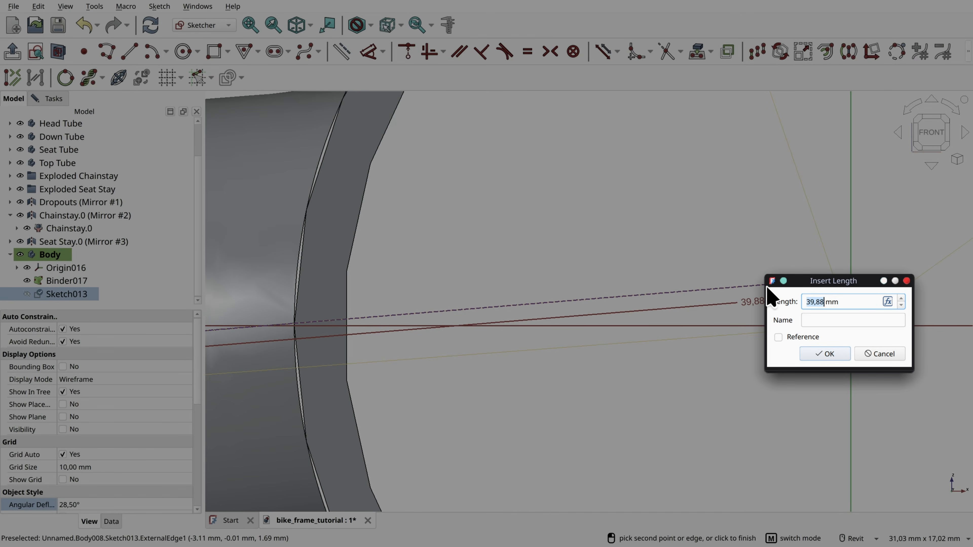
text(40)
key(Return)
scroll(690, 225, down, 4)
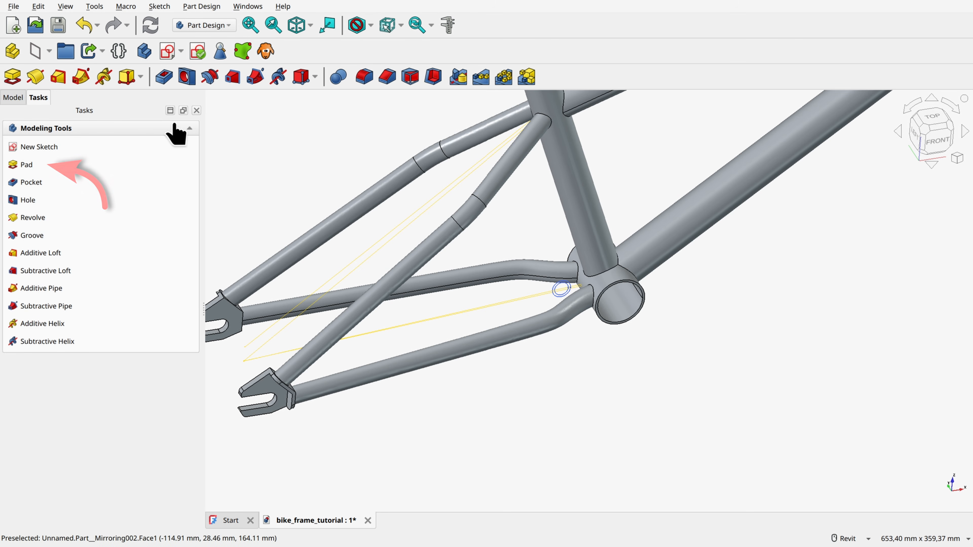
Step: Pad the two-circle sketch one-sided by 29 mm so the tube extends into the chainstay
click(38, 165)
drag(556, 330, 560, 340)
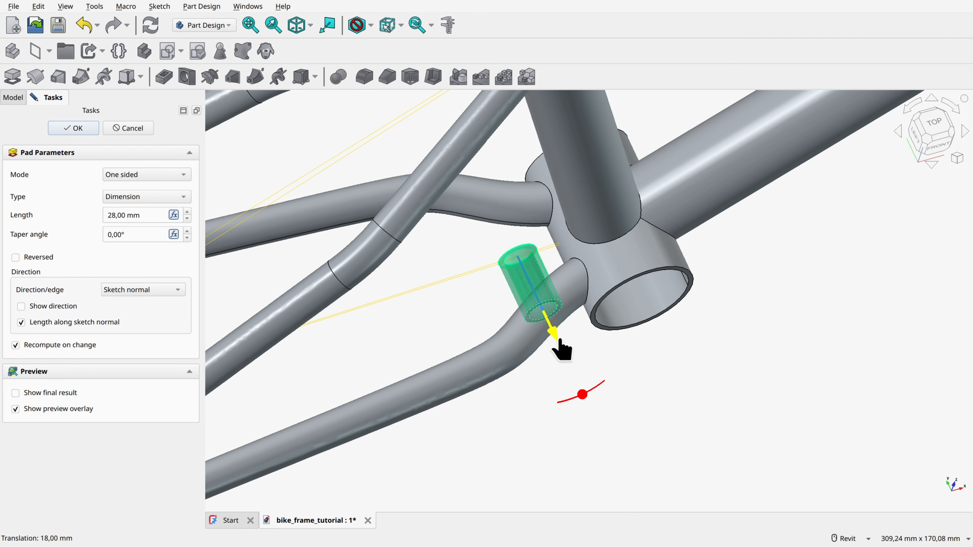
scroll(559, 336, up, 2)
shift+middle_drag(556, 332, 547, 311)
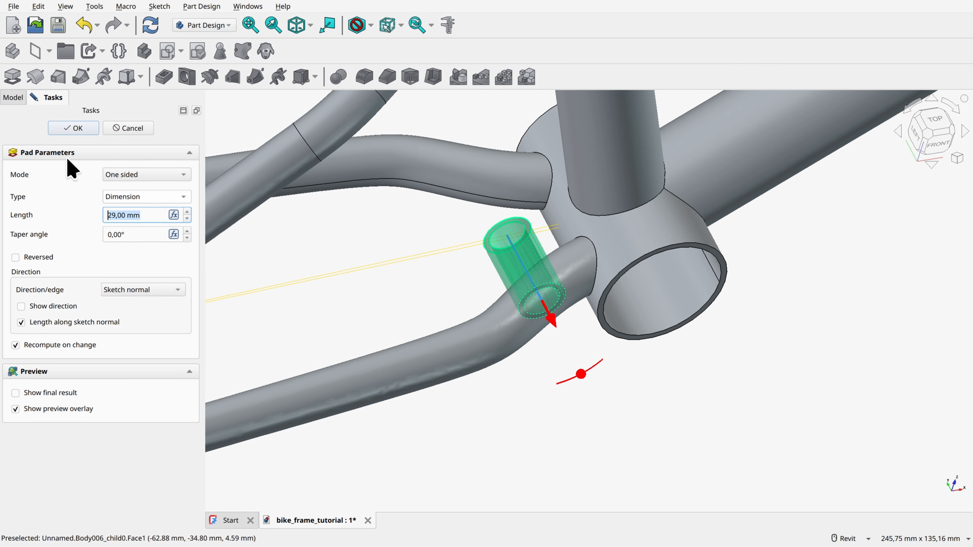
click(73, 128)
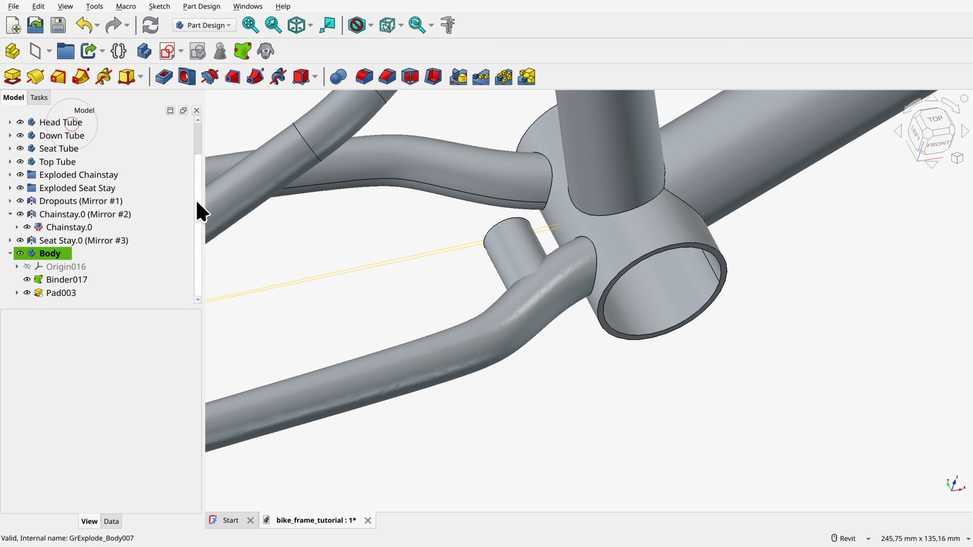
Step: Create a sub-shape binder of the Chainstay body's AdditivePipe003 inside the new body
click(17, 228)
click(24, 240)
scroll(68, 231, down, 2)
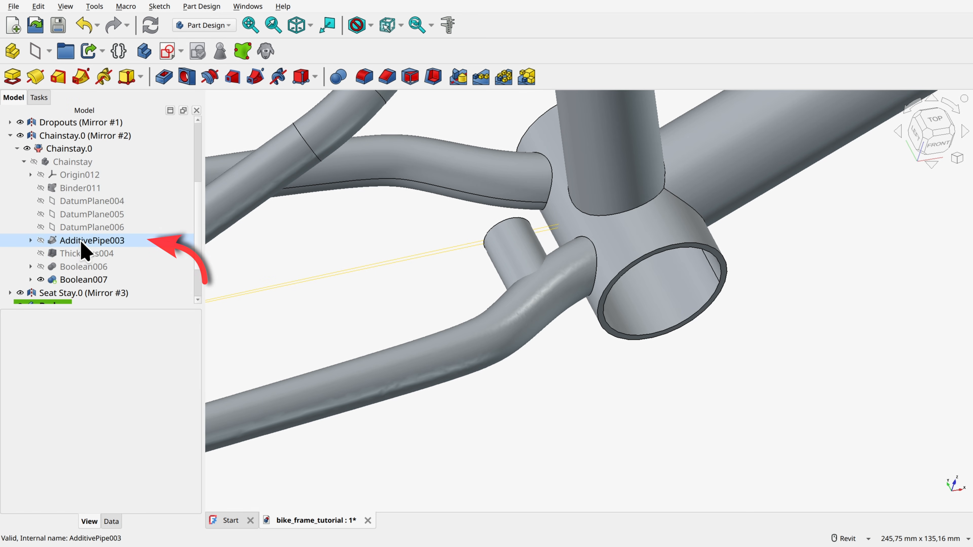
click(82, 243)
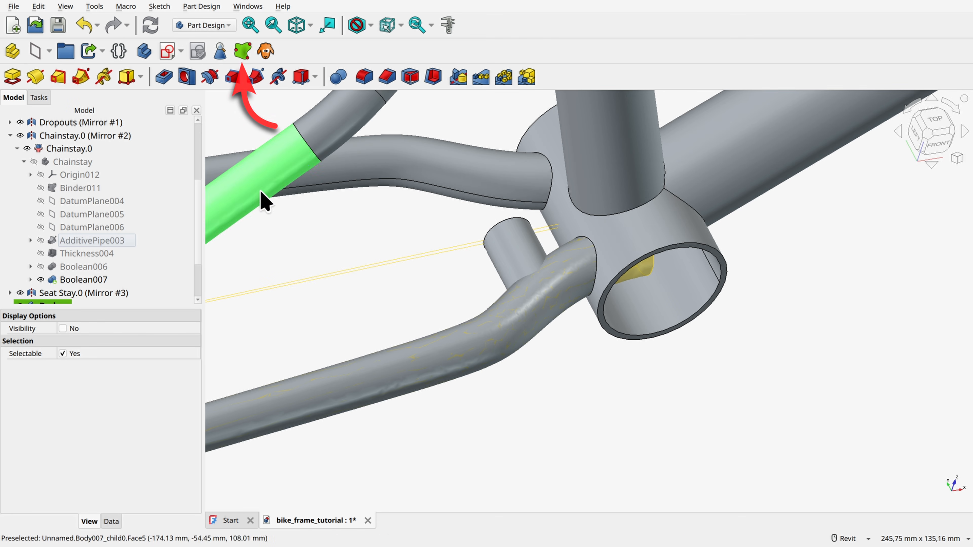
scroll(101, 247, down, 2)
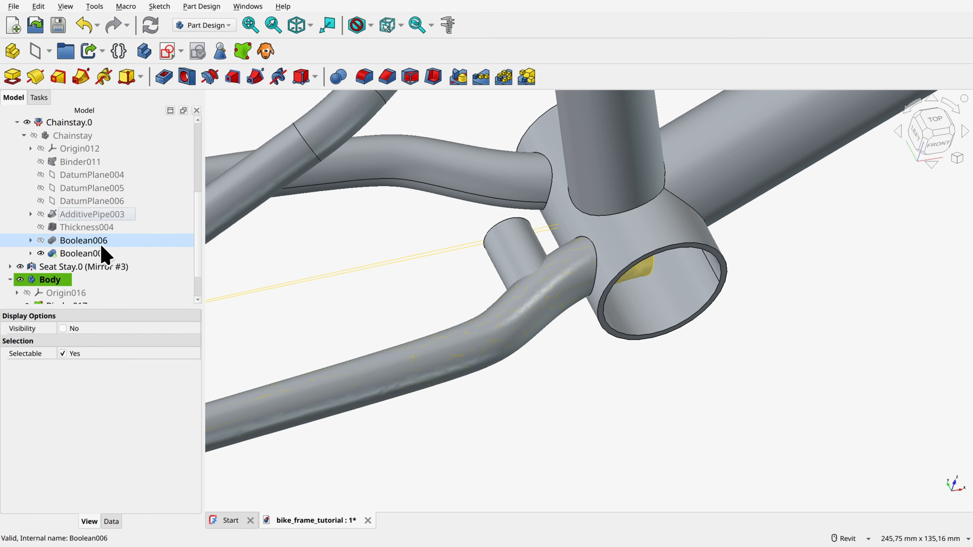
Step: Cut the chainstay pipe binder from the padded tube's body with a Boolean operation
click(52, 239)
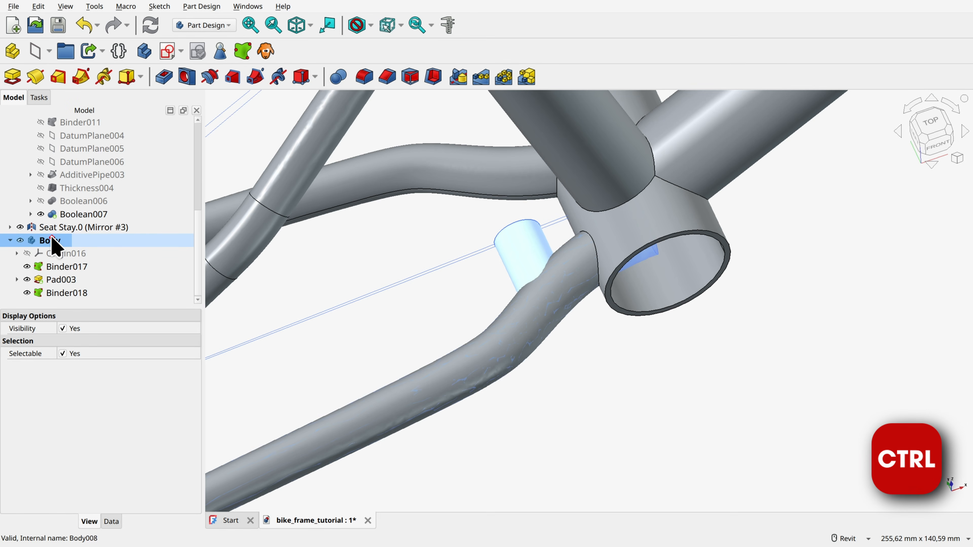
ctrl+click(69, 293)
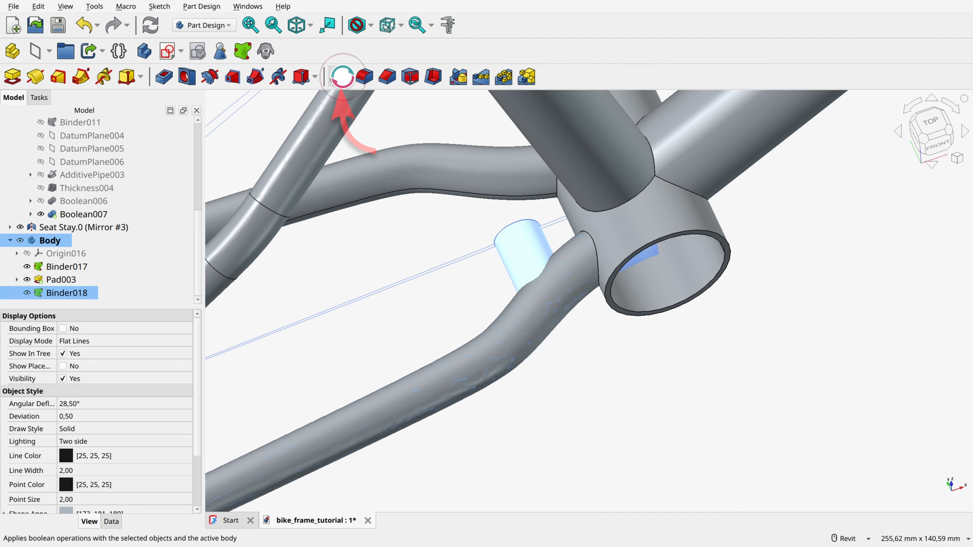
click(340, 77)
click(43, 304)
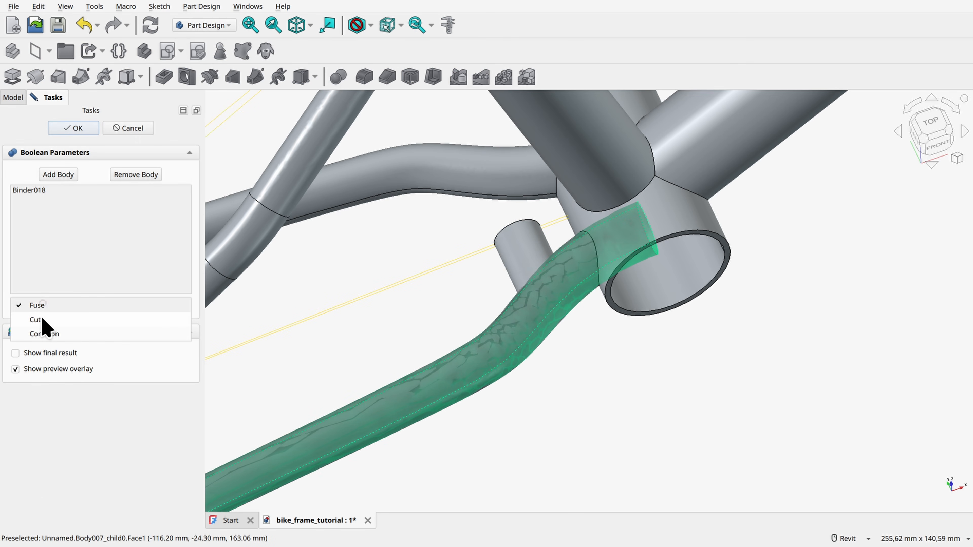
click(44, 322)
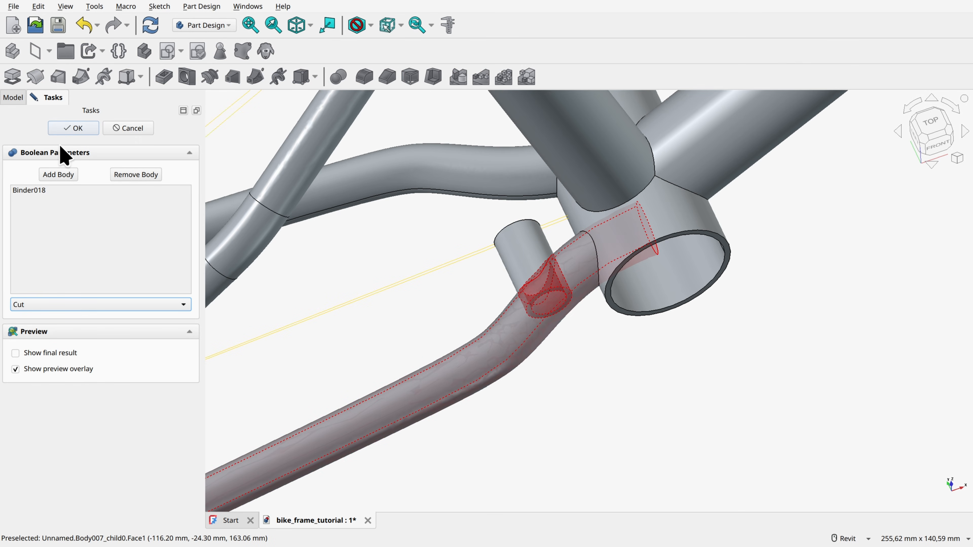
click(73, 127)
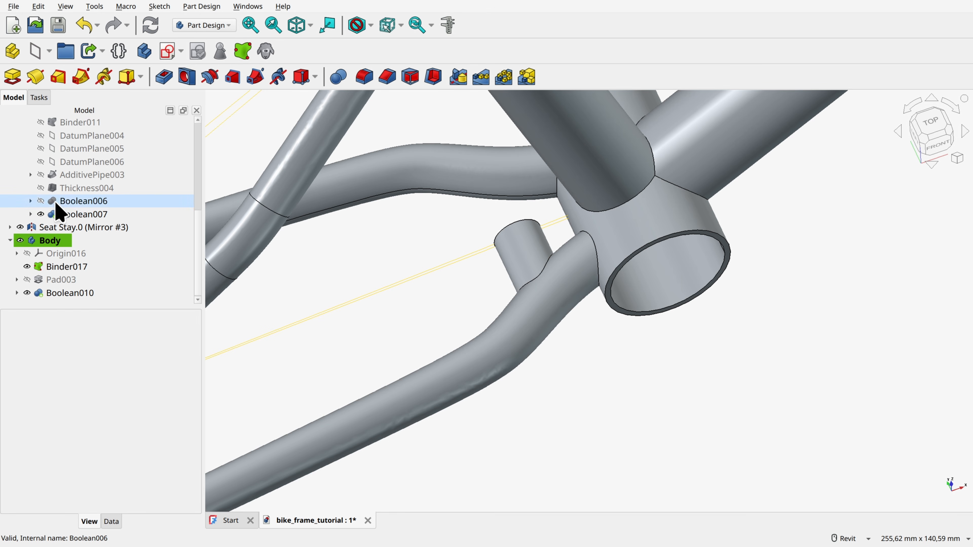
Step: Mirror the Boolean-cut tube about the base XZ plane to span both chainstays
click(57, 293)
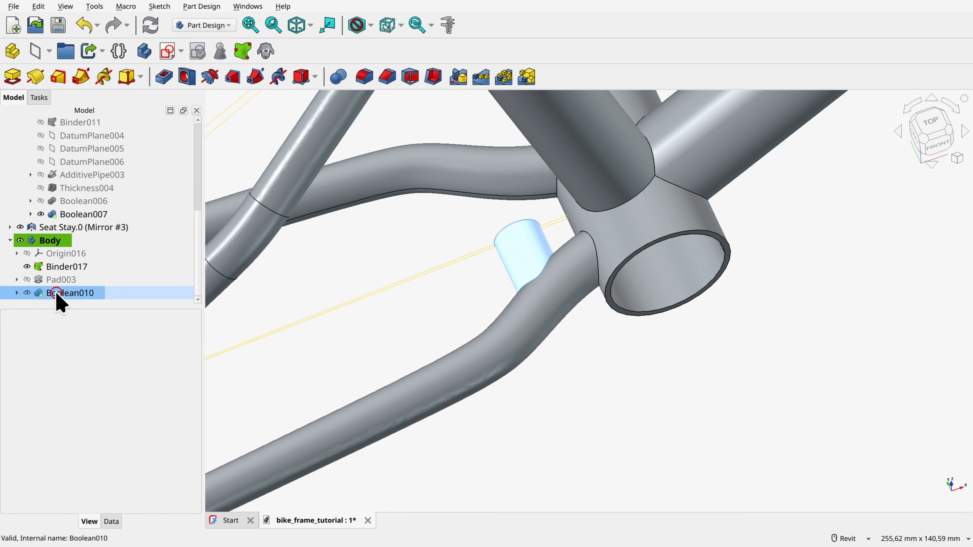
click(459, 76)
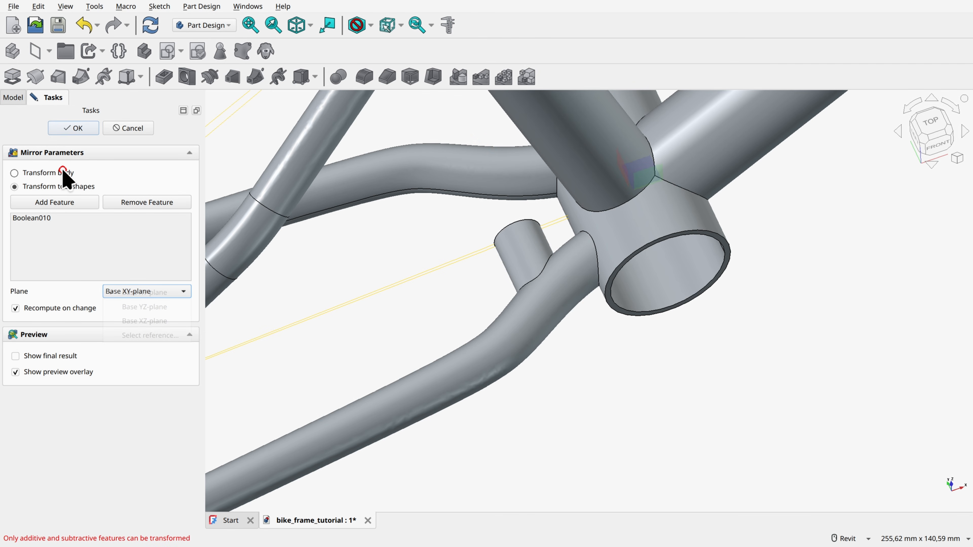
click(149, 293)
click(147, 322)
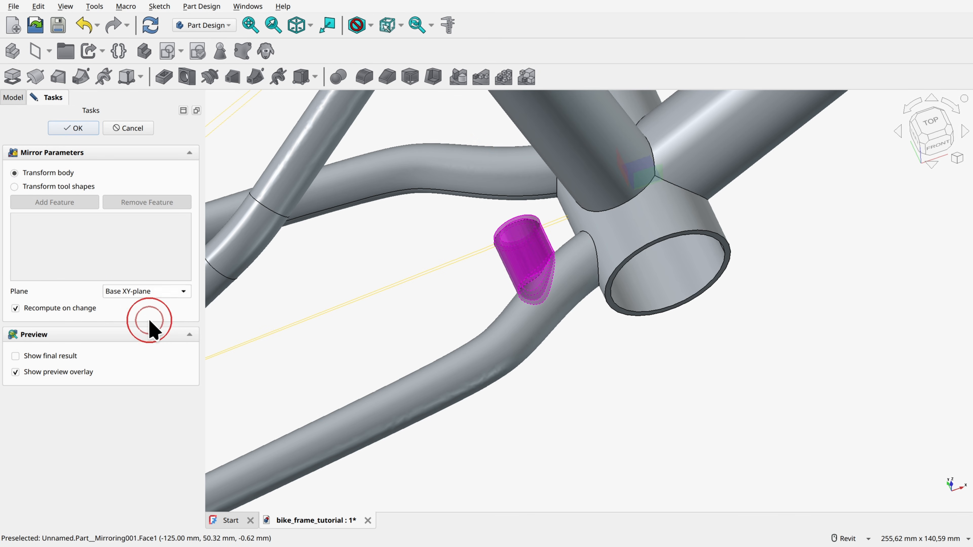
click(86, 128)
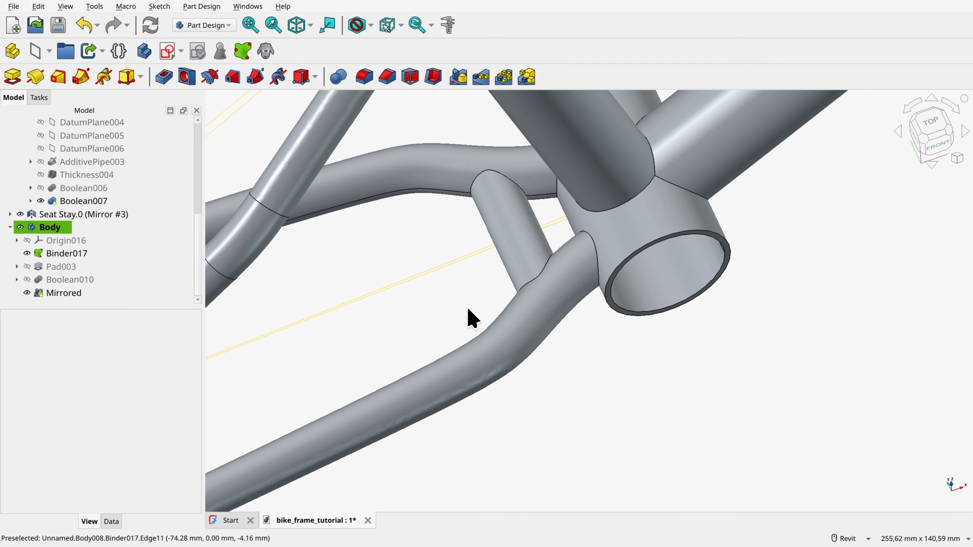
Step: Rename the new body containing the chainstay cross tube as T1
scroll(669, 383, down, 5)
shift+middle_drag(688, 409, 619, 376)
scroll(619, 376, down, 1)
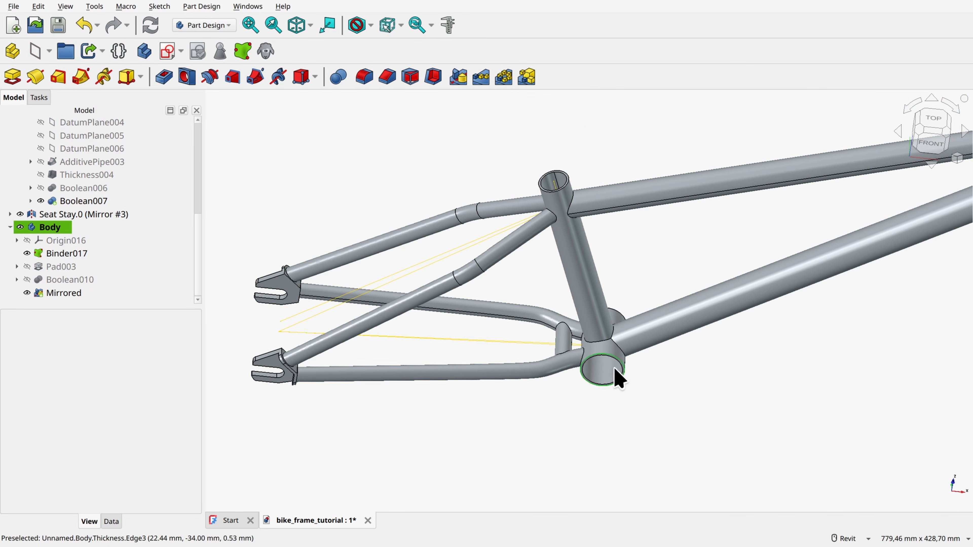
click(50, 227)
key(F2)
text(T)
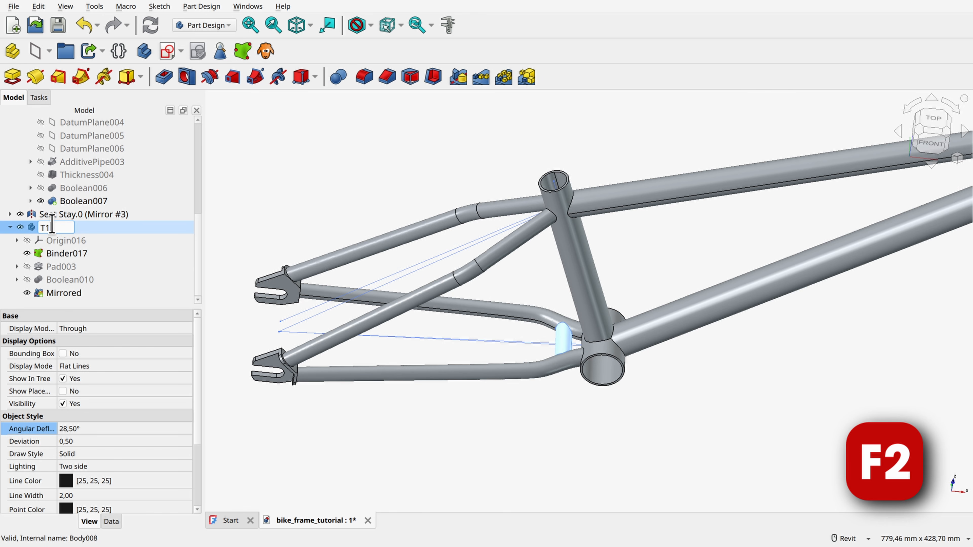
text(1)
key(Return)
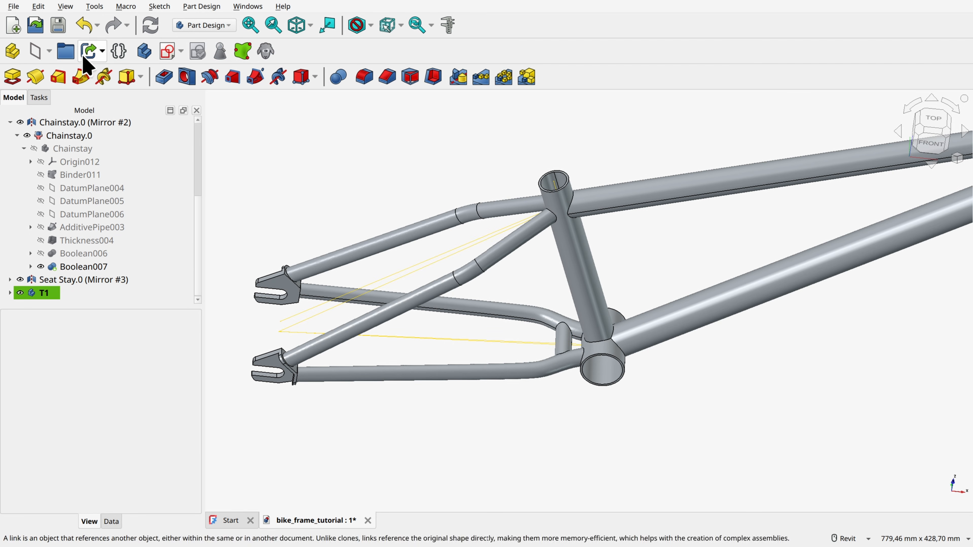
Step: Create a new body named T2 for the cross tube between the seat stays
click(54, 280)
text(T2)
key(Return)
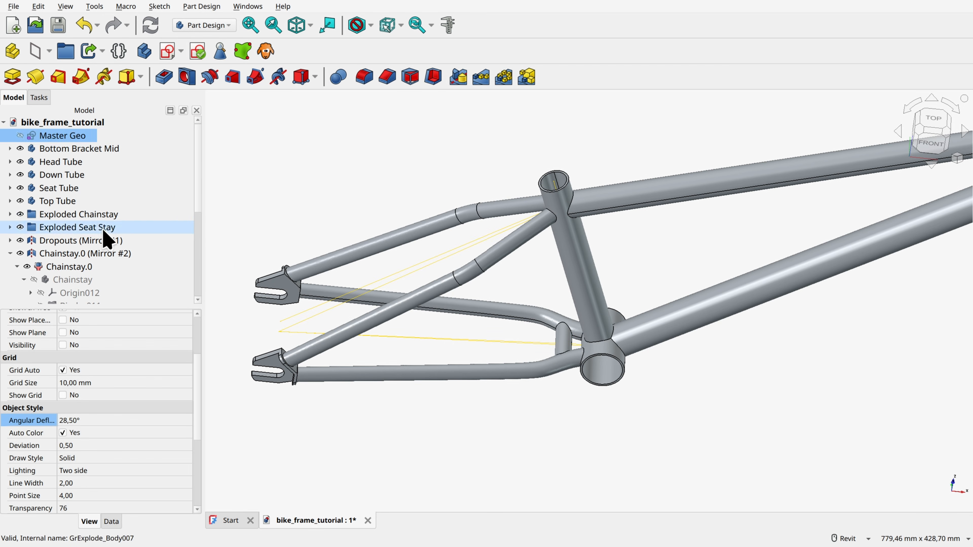
Step: Start a sketch in body T2 on the XZ plane and project the seat stay centreline into it as construction geometry
click(167, 51)
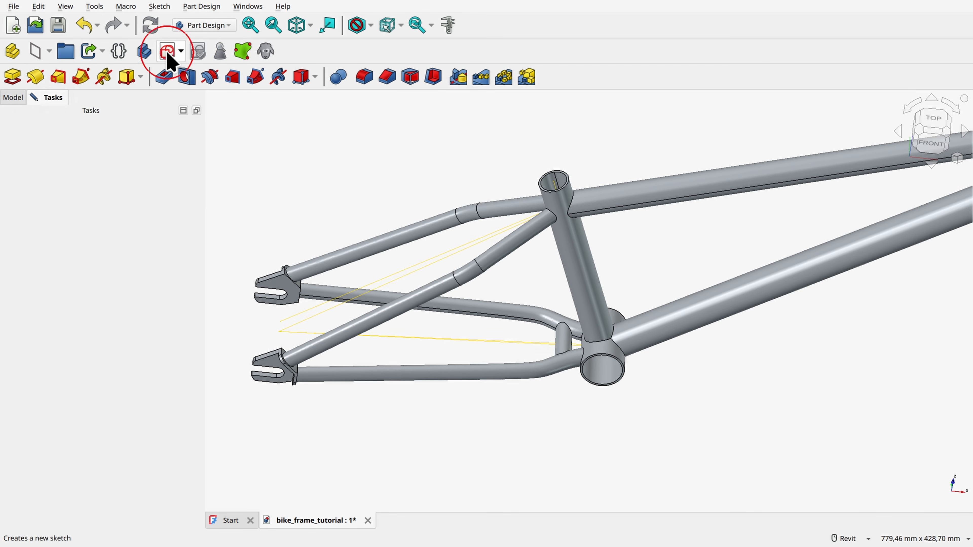
click(636, 305)
scroll(452, 249, up, 3)
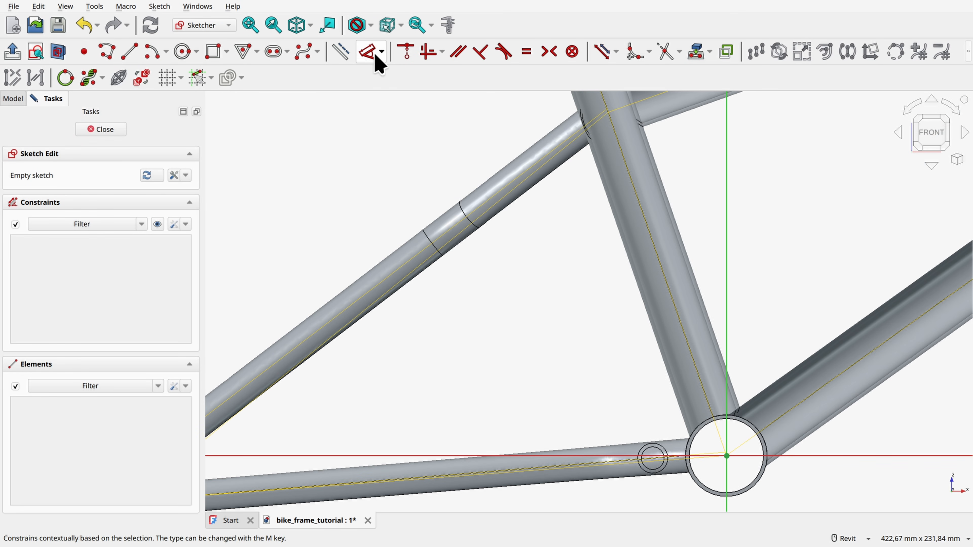
click(696, 51)
click(584, 127)
click(456, 225)
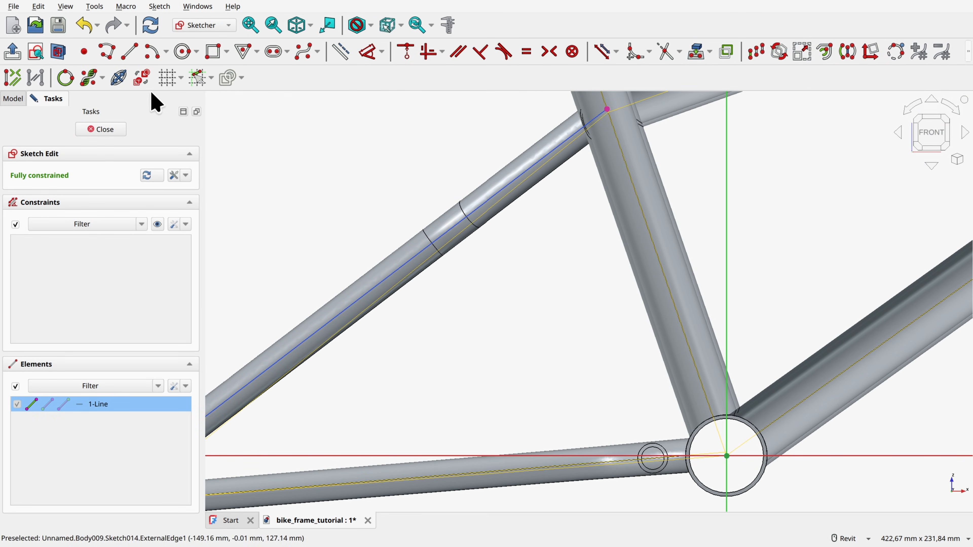
click(347, 53)
Step: Draw two concentric circles of 16 mm and 12 mm diameter centred on the projected seat stay line
click(182, 51)
scroll(512, 128, up, 3)
scroll(544, 137, up, 1)
click(597, 177)
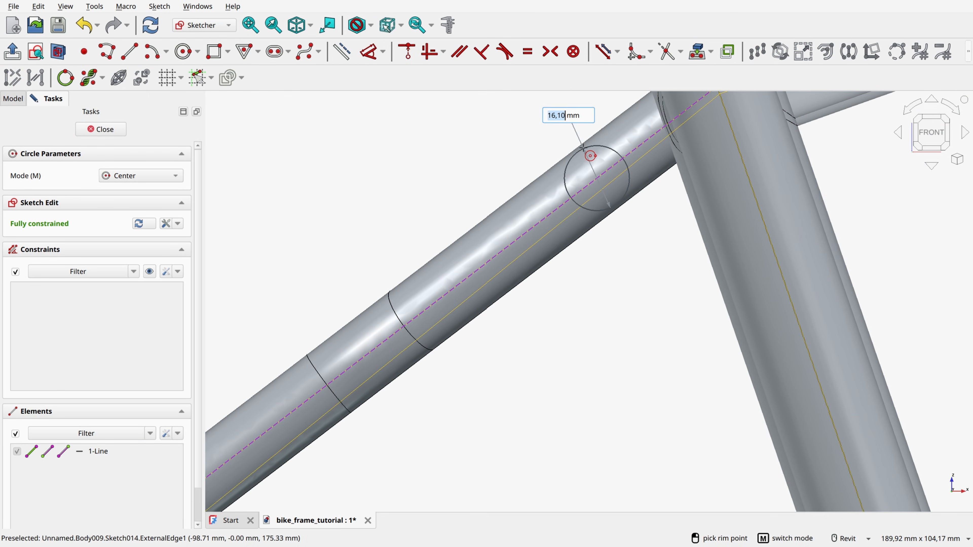
text(16)
key(Return)
scroll(587, 161, up, 2)
click(586, 161)
text(12)
key(Return)
Step: Move the circles down the centreline to about 37 mm from its upper end, dimension that distance and close the sketch
click(368, 51)
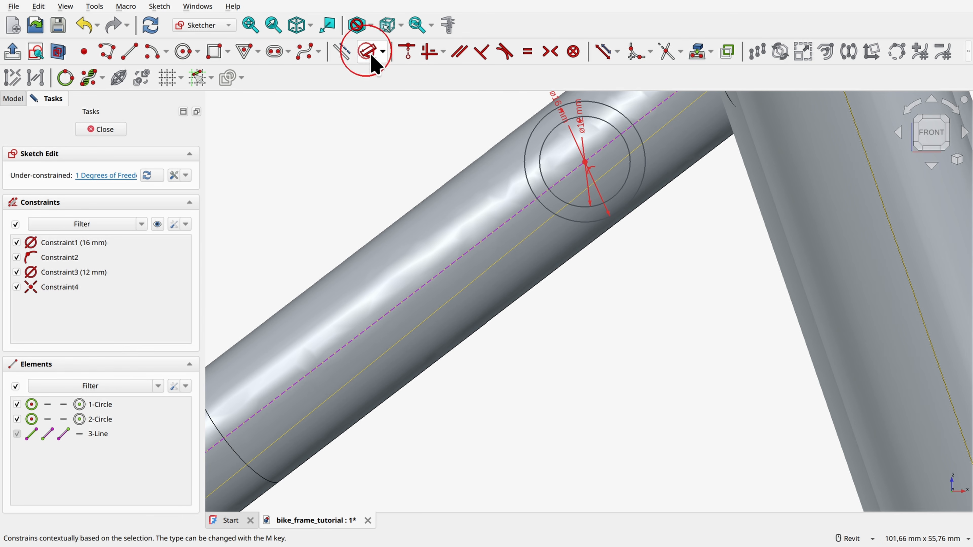
middle_drag(632, 127, 528, 271)
click(705, 134)
click(480, 306)
click(590, 191)
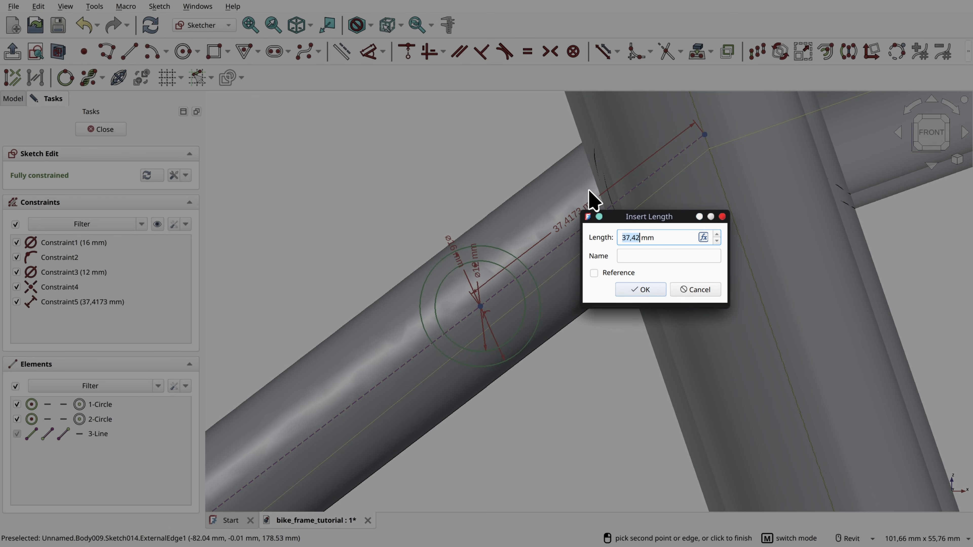
key(Return)
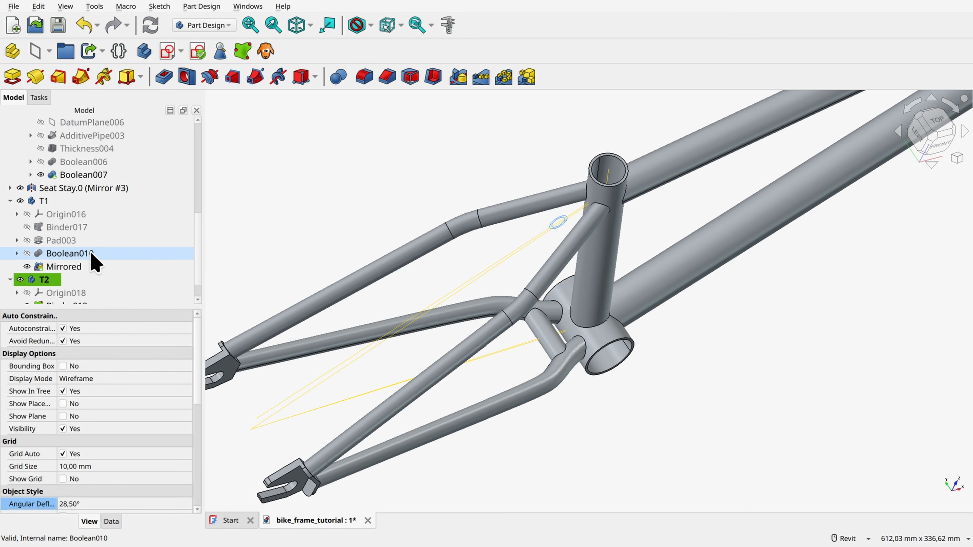
scroll(94, 260, down, 1)
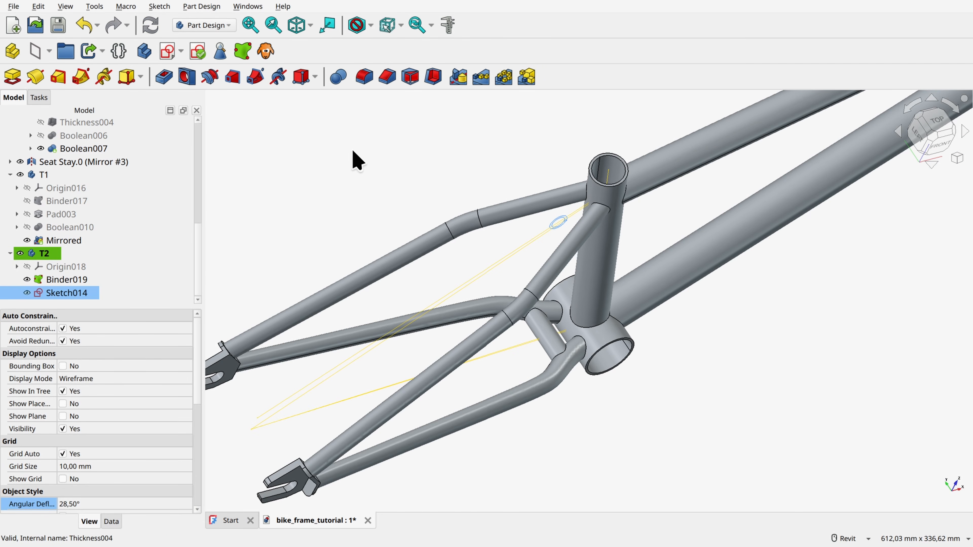
Step: Create a sub-shape binder of the Seat Stay body's additive pipe inside body T2
scroll(89, 196, up, 5)
click(10, 201)
click(10, 215)
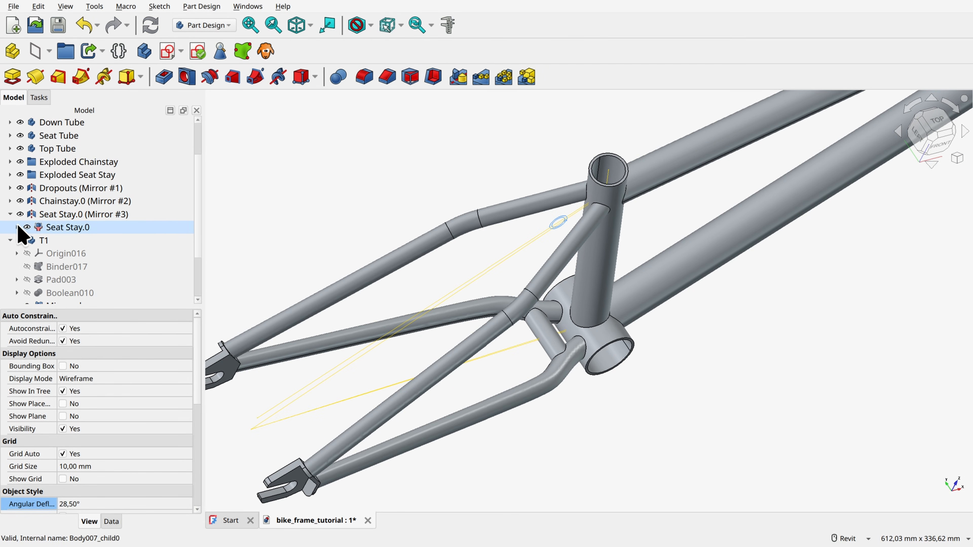
click(17, 227)
click(24, 241)
scroll(72, 242, down, 1)
click(77, 266)
click(245, 52)
Step: Pad Sketch014 from the frame's centre plane outward until the tube reaches into the seat stay pipe
scroll(73, 230, down, 4)
click(71, 281)
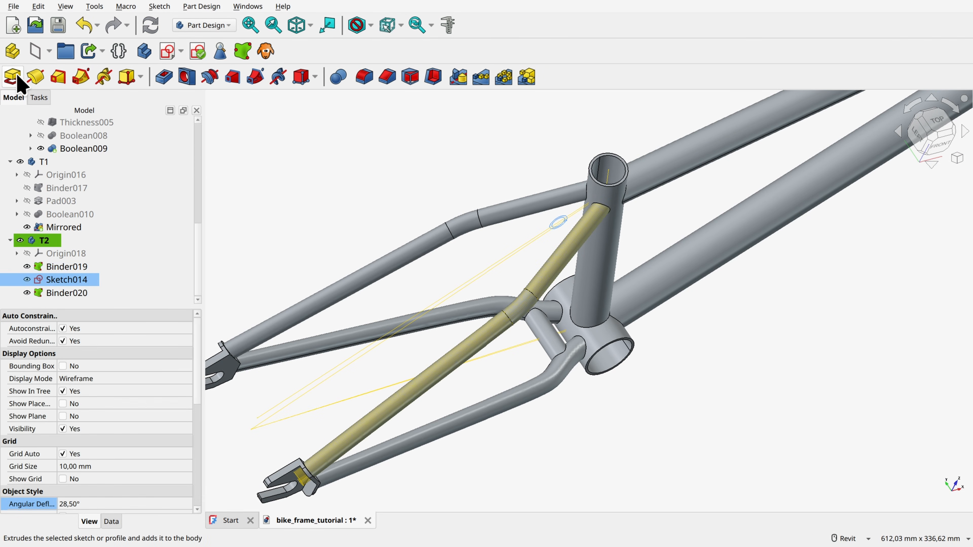
click(17, 76)
click(936, 122)
scroll(566, 264, up, 4)
drag(567, 267, 567, 299)
click(78, 130)
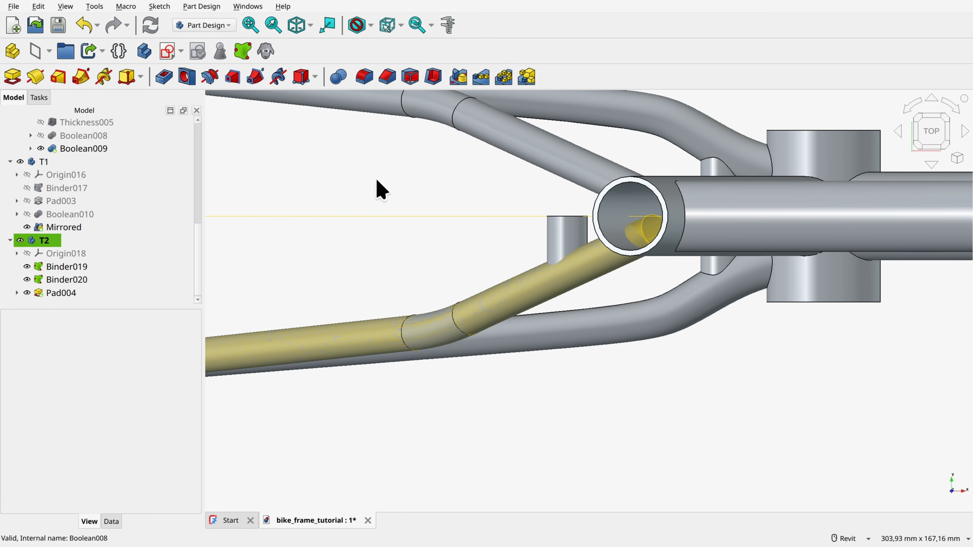
click(58, 293)
click(338, 77)
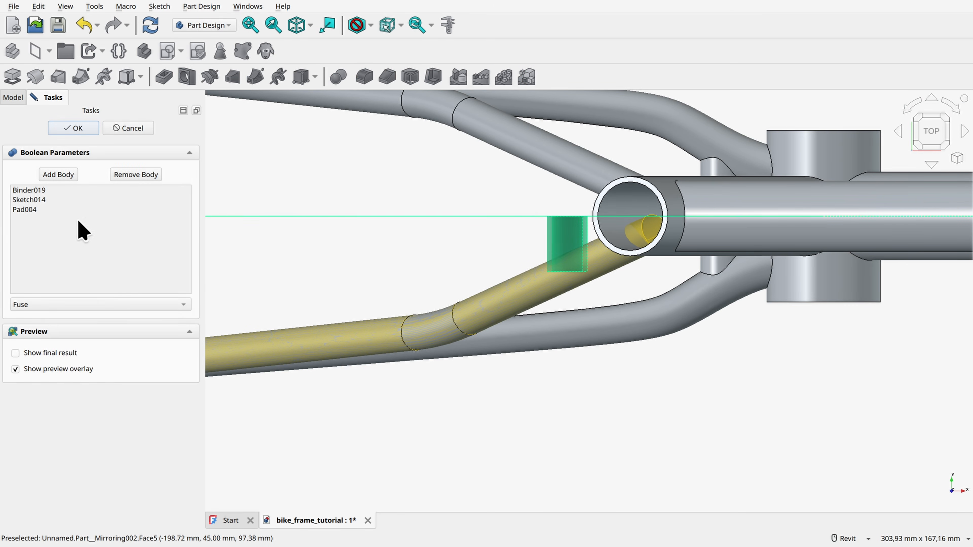
click(45, 304)
click(124, 307)
click(73, 128)
click(279, 206)
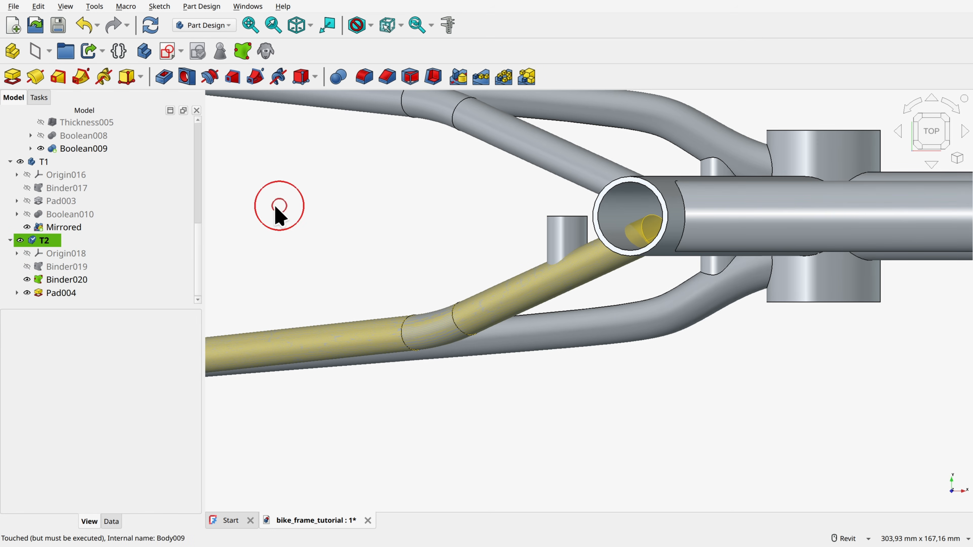
Step: Cut the seat stay pipe binder Binder020 from the padded tube with a Boolean operation
click(76, 280)
click(338, 77)
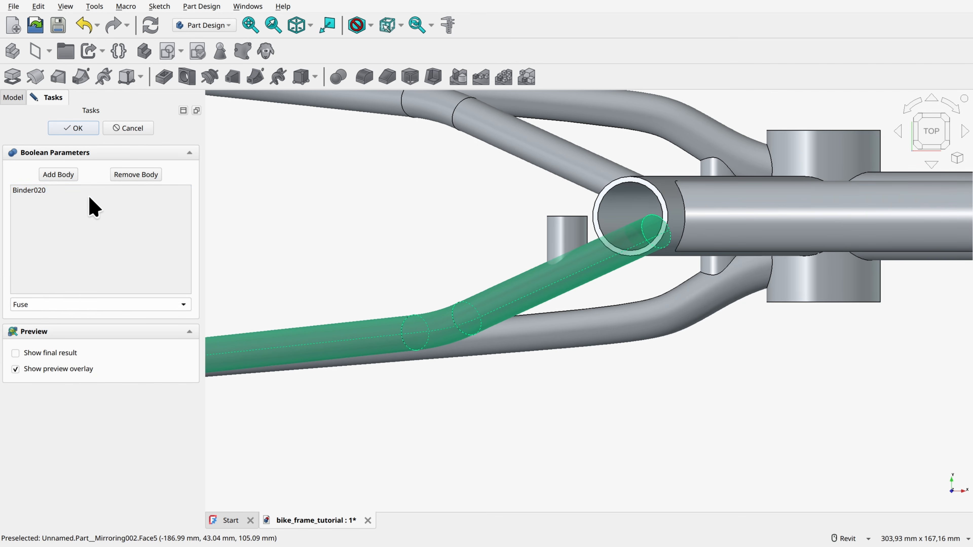
click(88, 305)
click(88, 317)
click(74, 128)
Step: Mirror the Boolean-cut tube in body T2 about the base XZ plane to span both seat stays
click(62, 293)
click(48, 235)
click(458, 77)
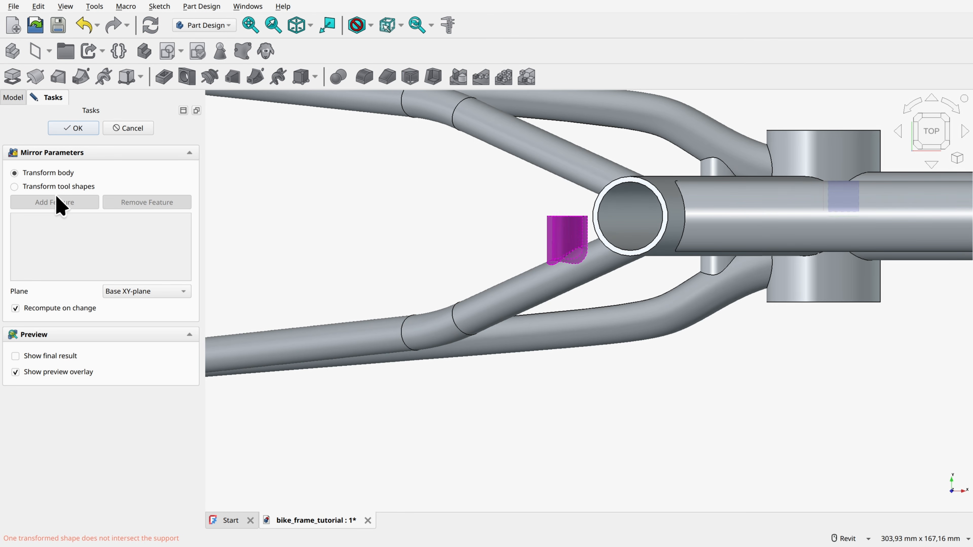
click(147, 292)
click(145, 320)
click(75, 131)
click(425, 193)
key(Home)
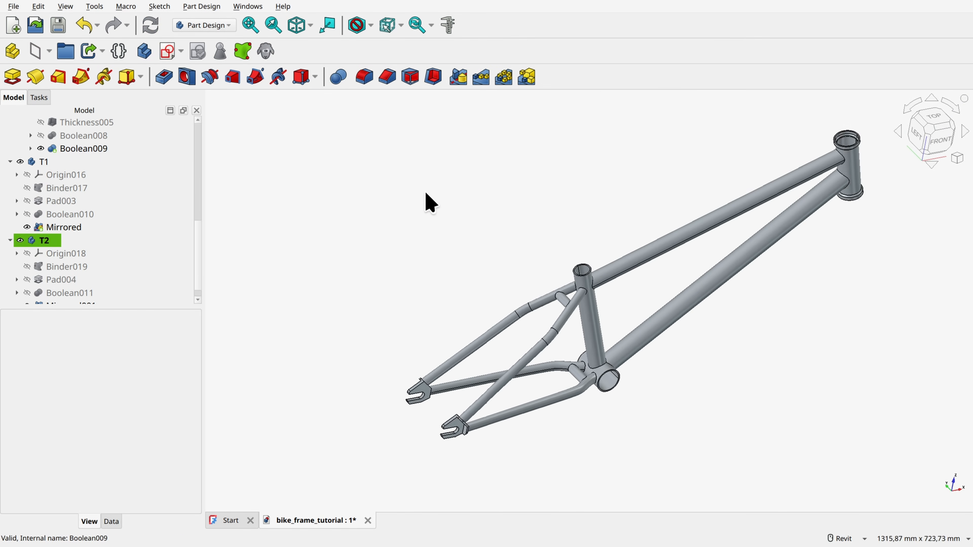